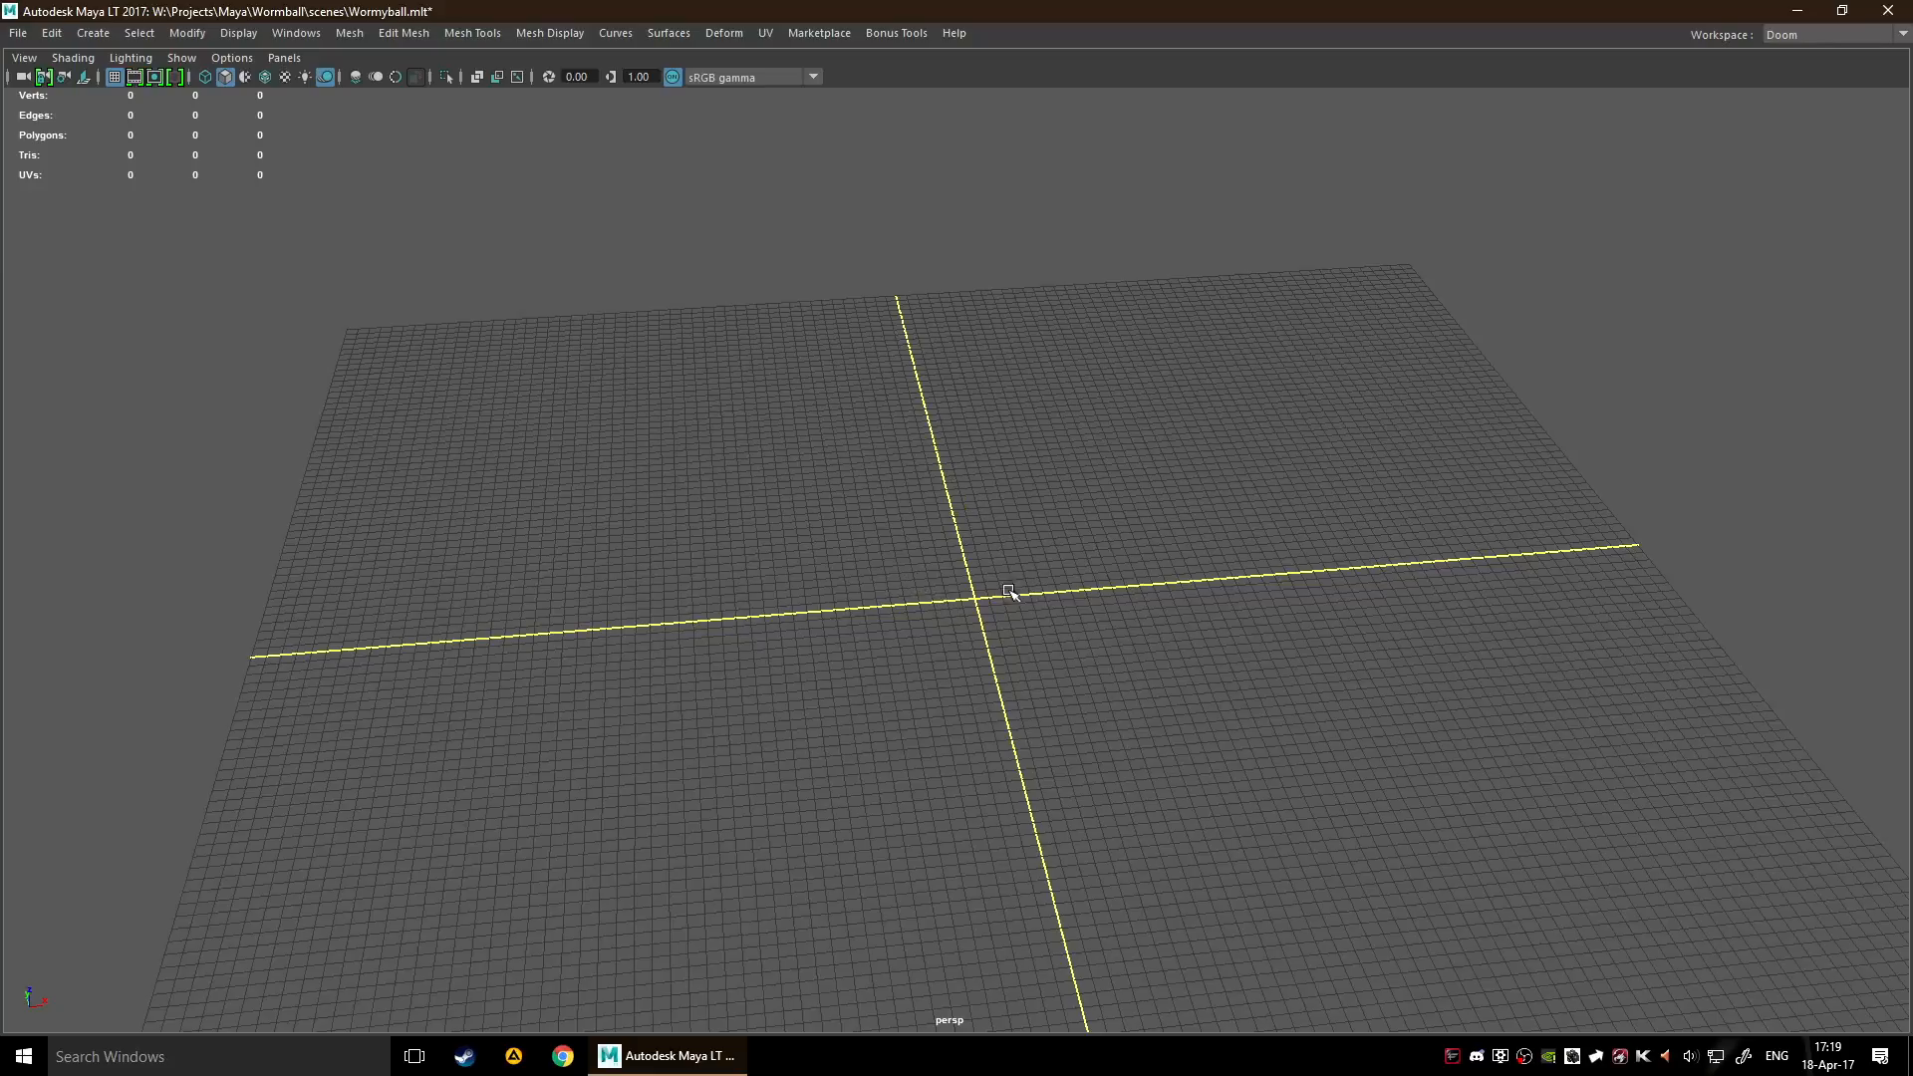
# Hide the main menu bar and the viewport's panel menu bar
pyautogui.keyDown('alt'); pyautogui.moveTo(973, 568); pyautogui.dragTo(979, 549, button='middle'); pyautogui.keyUp('alt')
pyautogui.keyDown('alt'); pyautogui.moveTo(1046, 581); pyautogui.dragTo(963, 564); pyautogui.keyUp('alt')
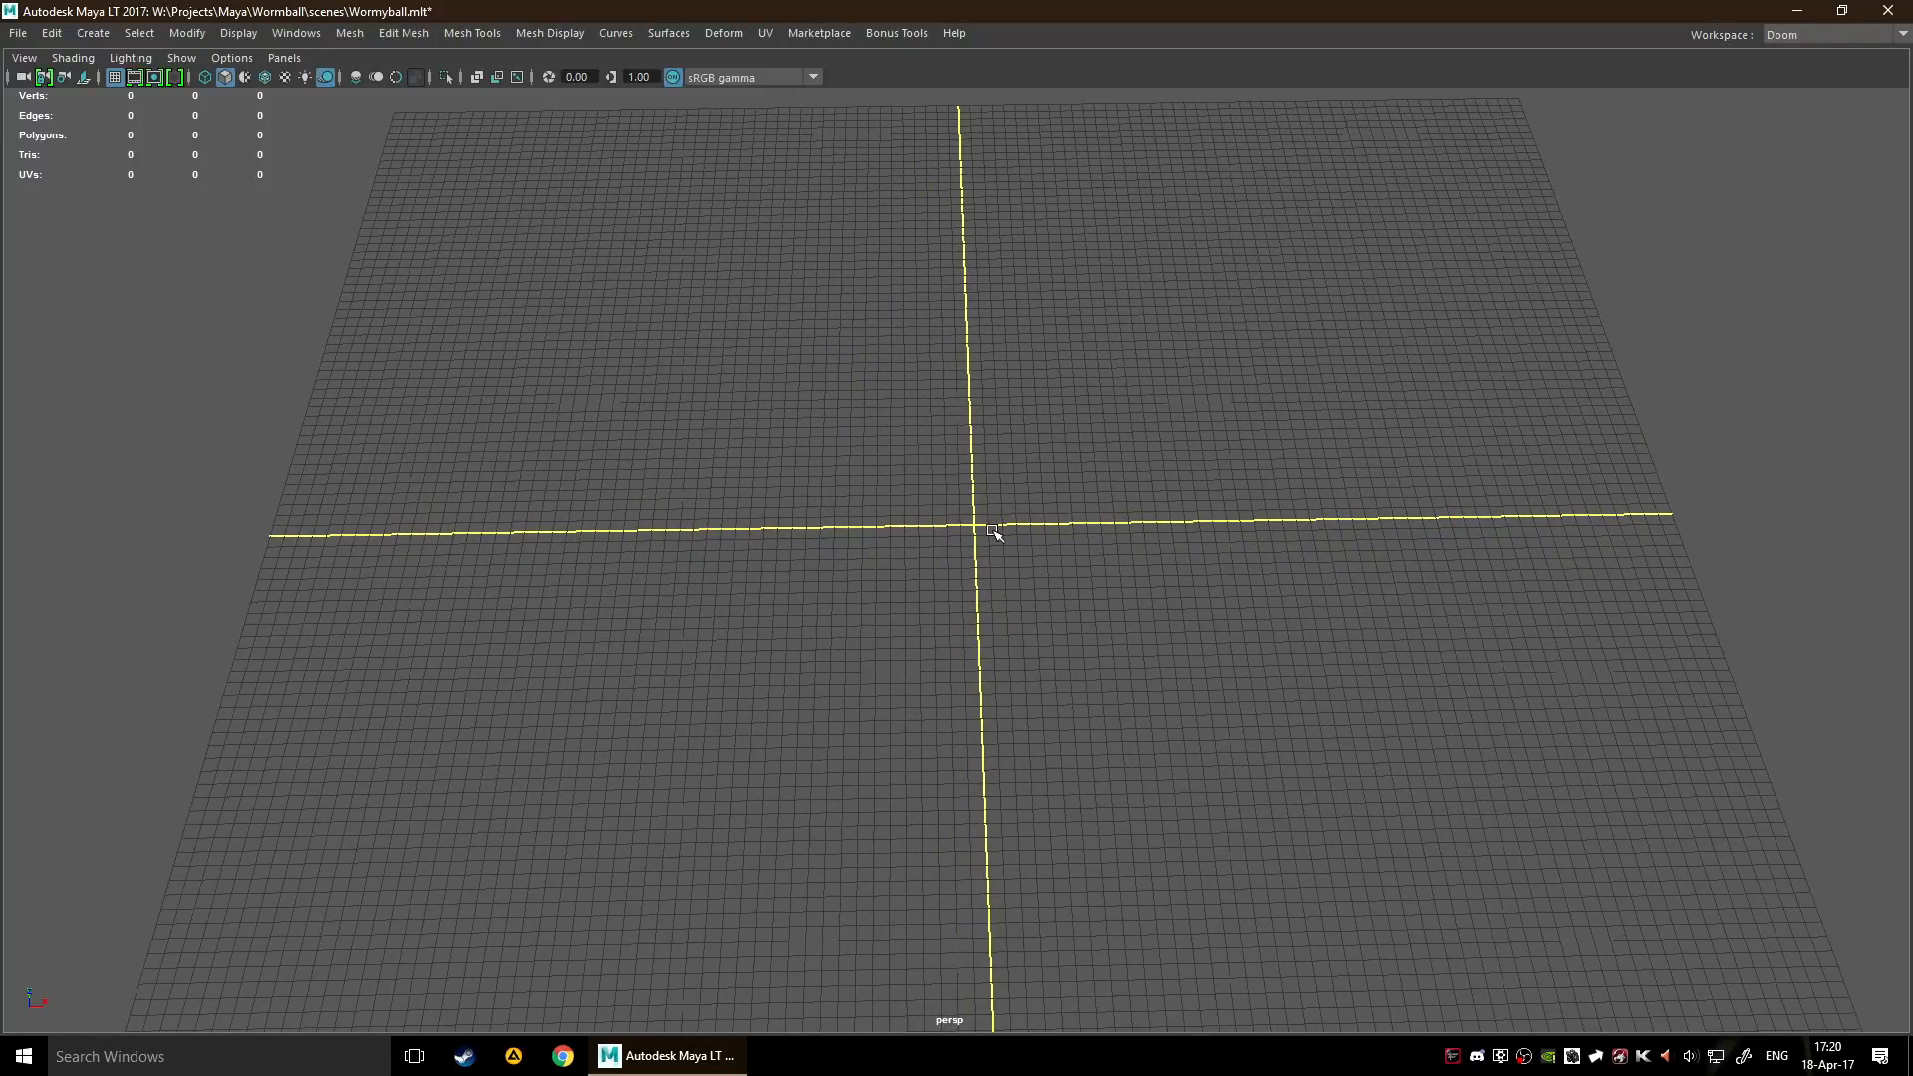
pyautogui.press('space')
pyautogui.moveTo(1203, 554); pyautogui.dragTo(1343, 765)
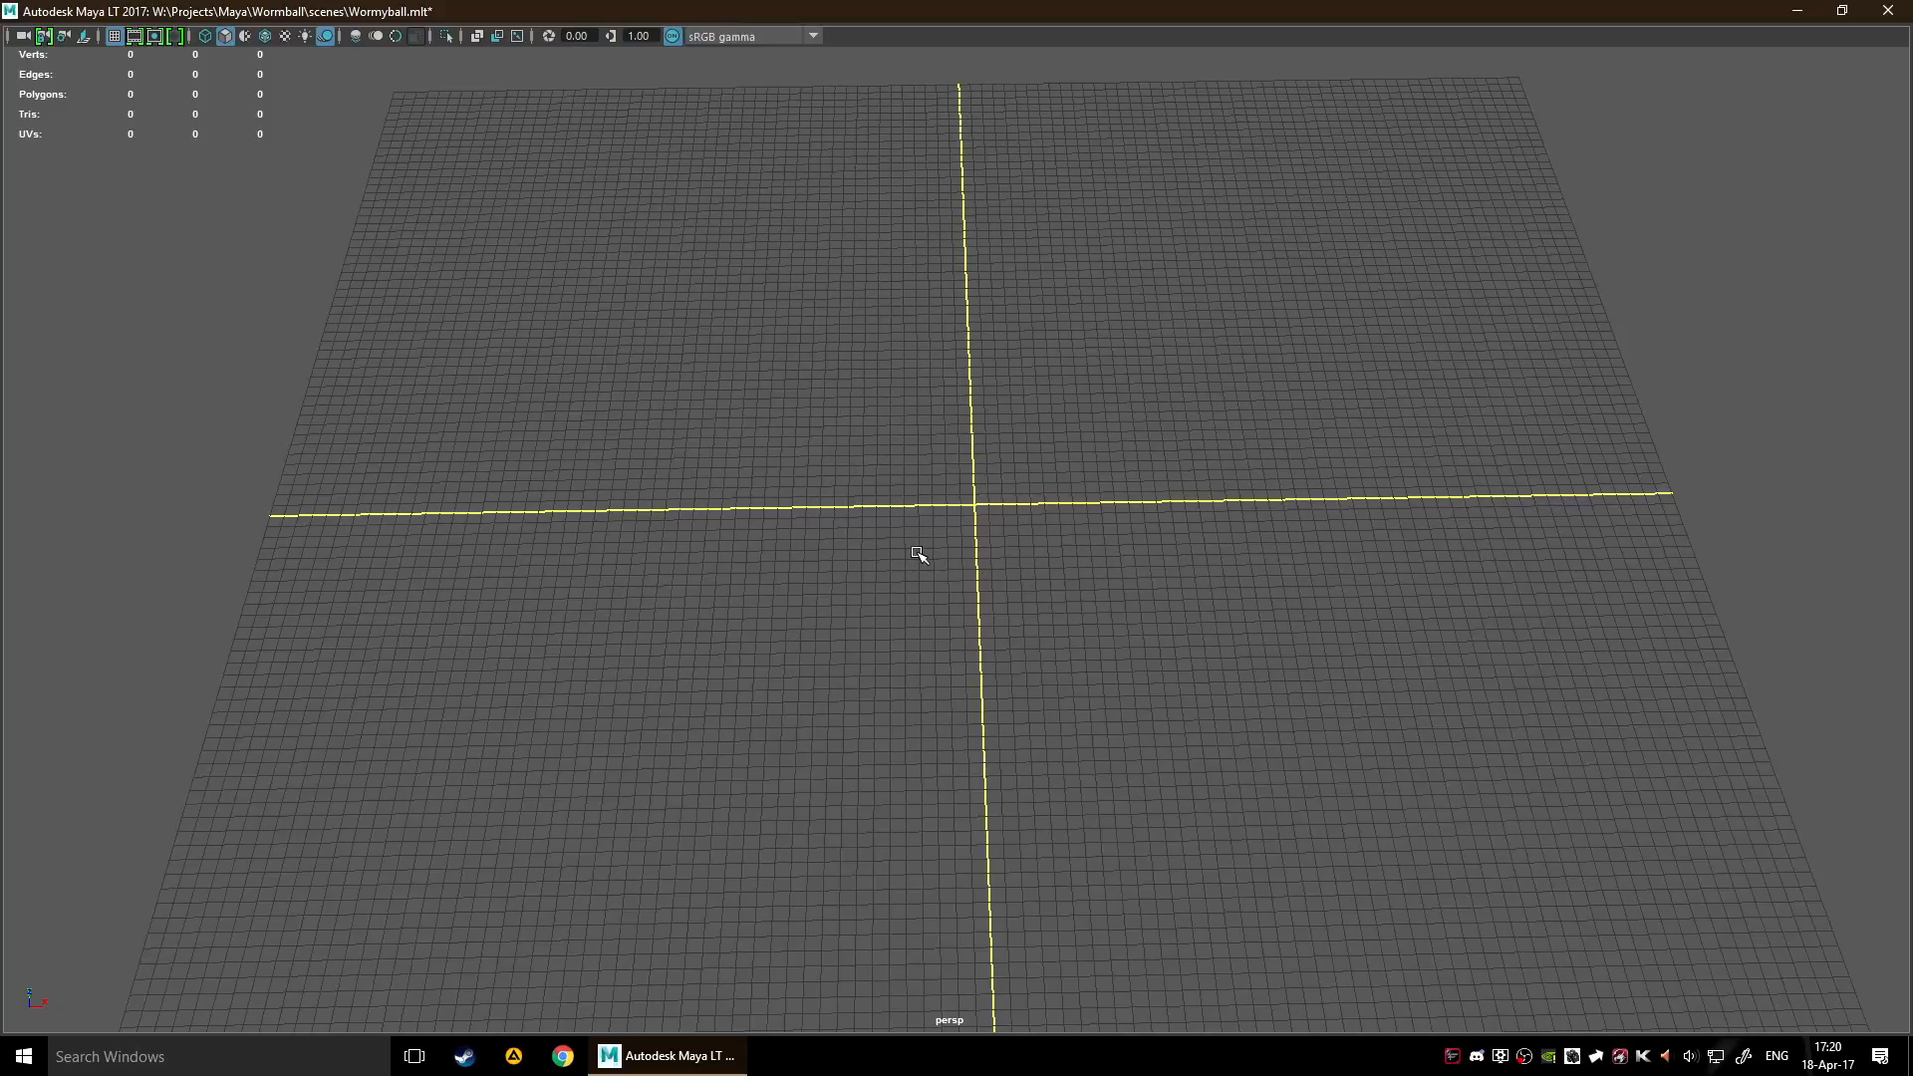
# Detach the Curve Tools list as a floating window and place it below the grid's centre
pyautogui.press('space')
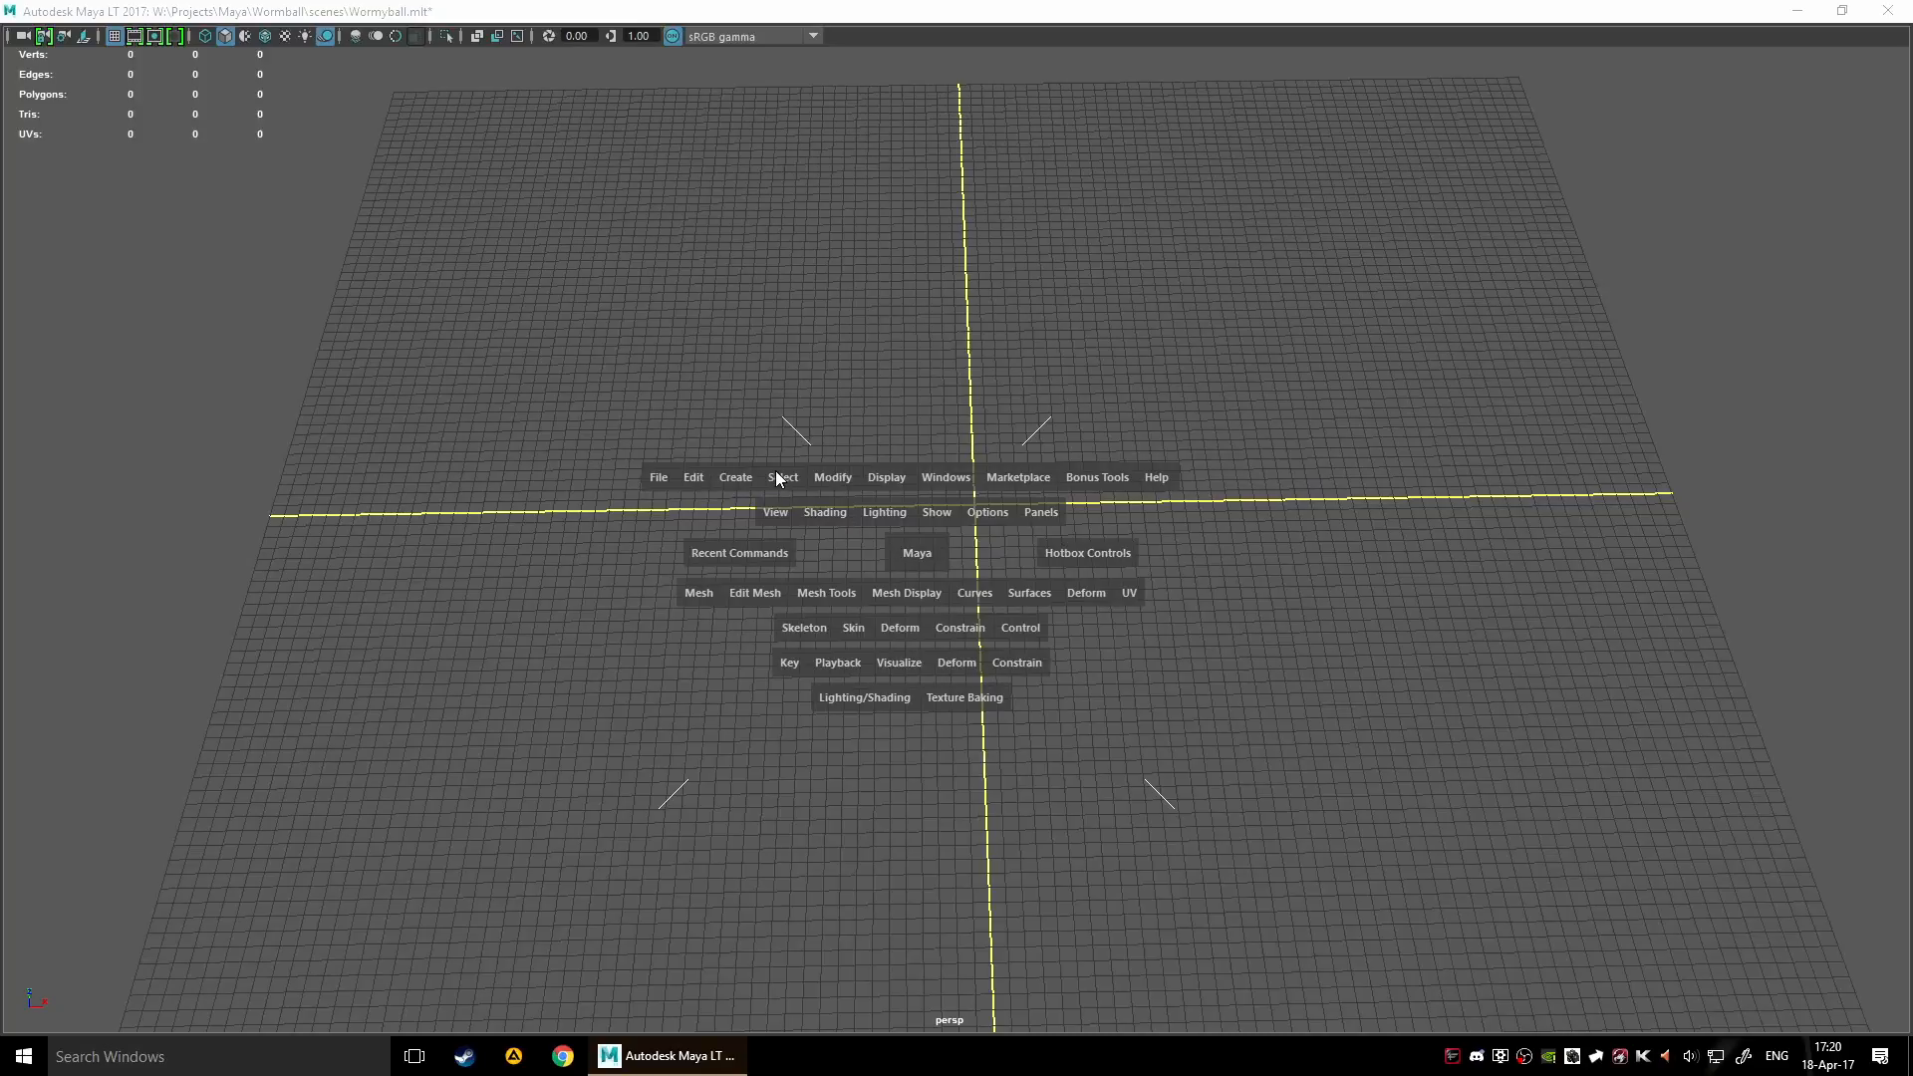
pyautogui.click(733, 478)
pyautogui.moveTo(827, 614)
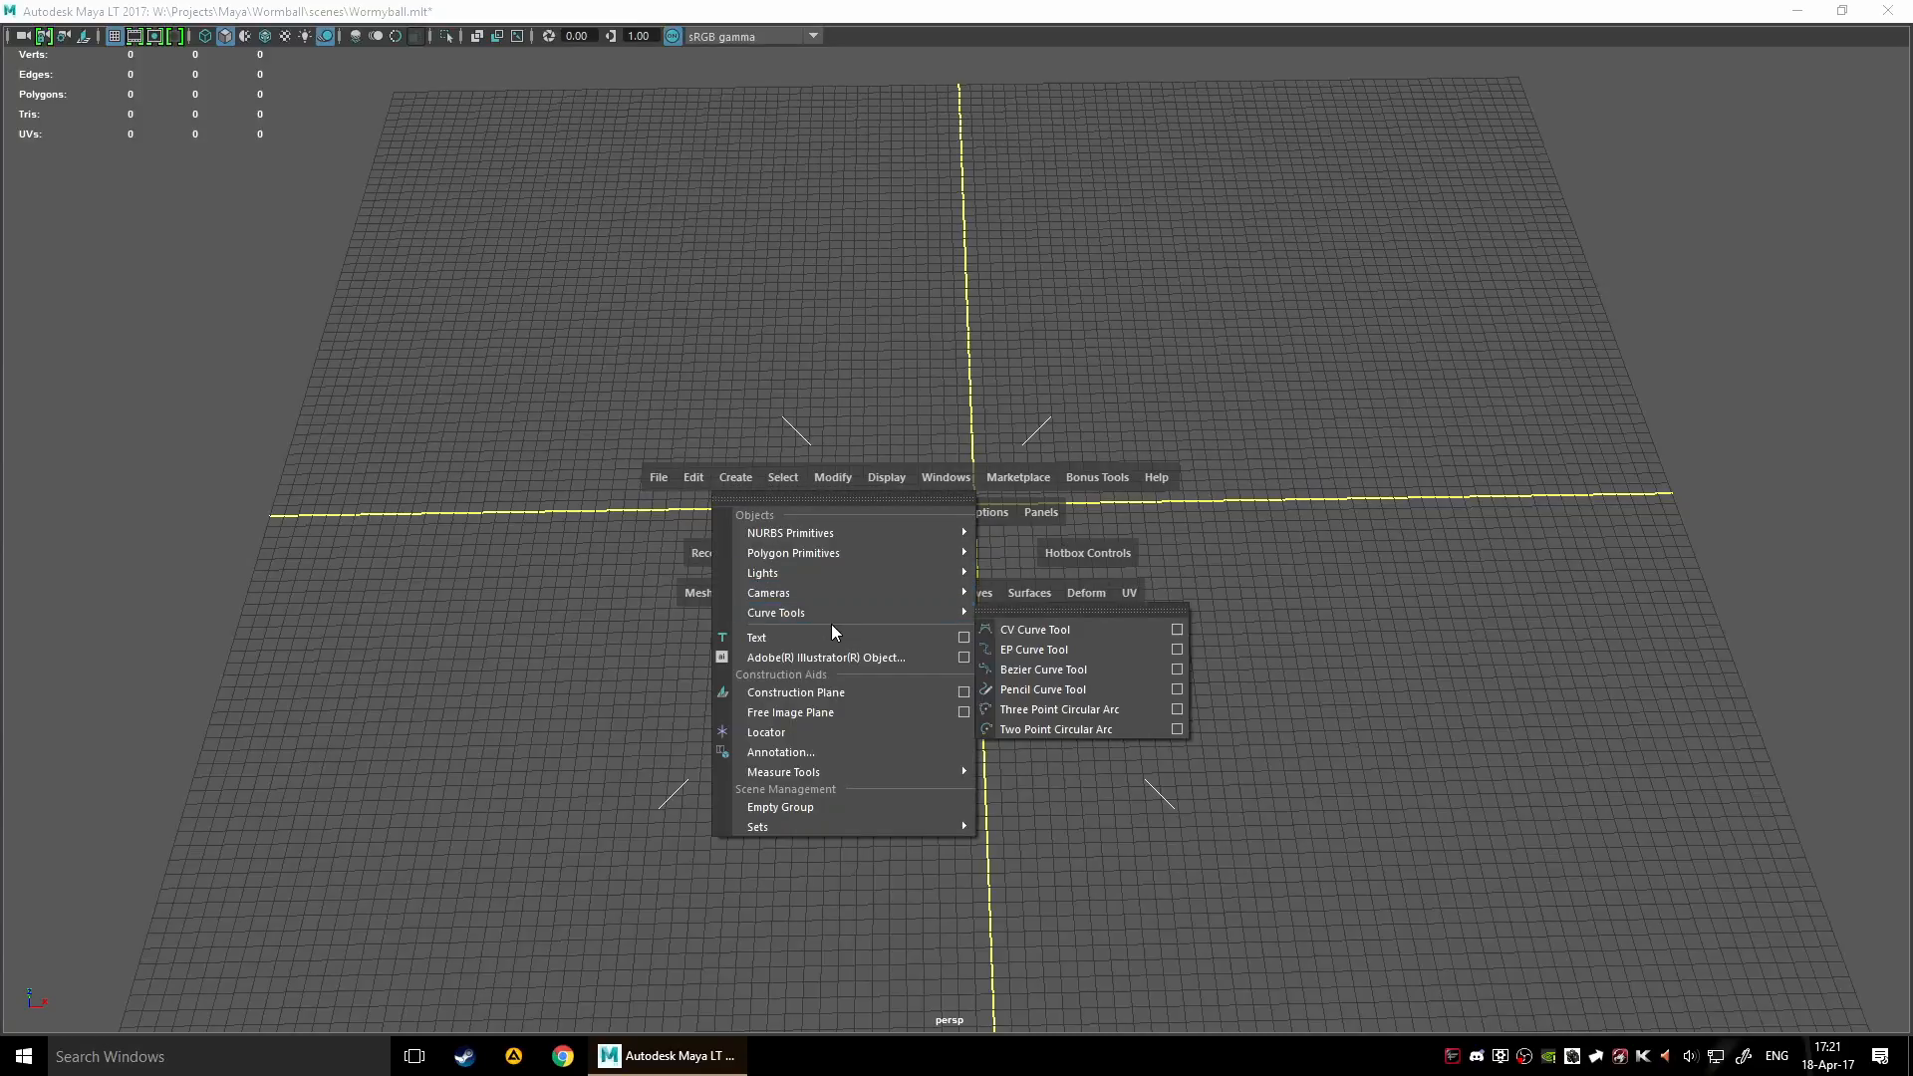
pyautogui.click(1029, 610)
pyautogui.moveTo(1062, 590); pyautogui.dragTo(920, 867)
# Detach the Curves command list as a floating window and place it beside the grid
pyautogui.press('space')
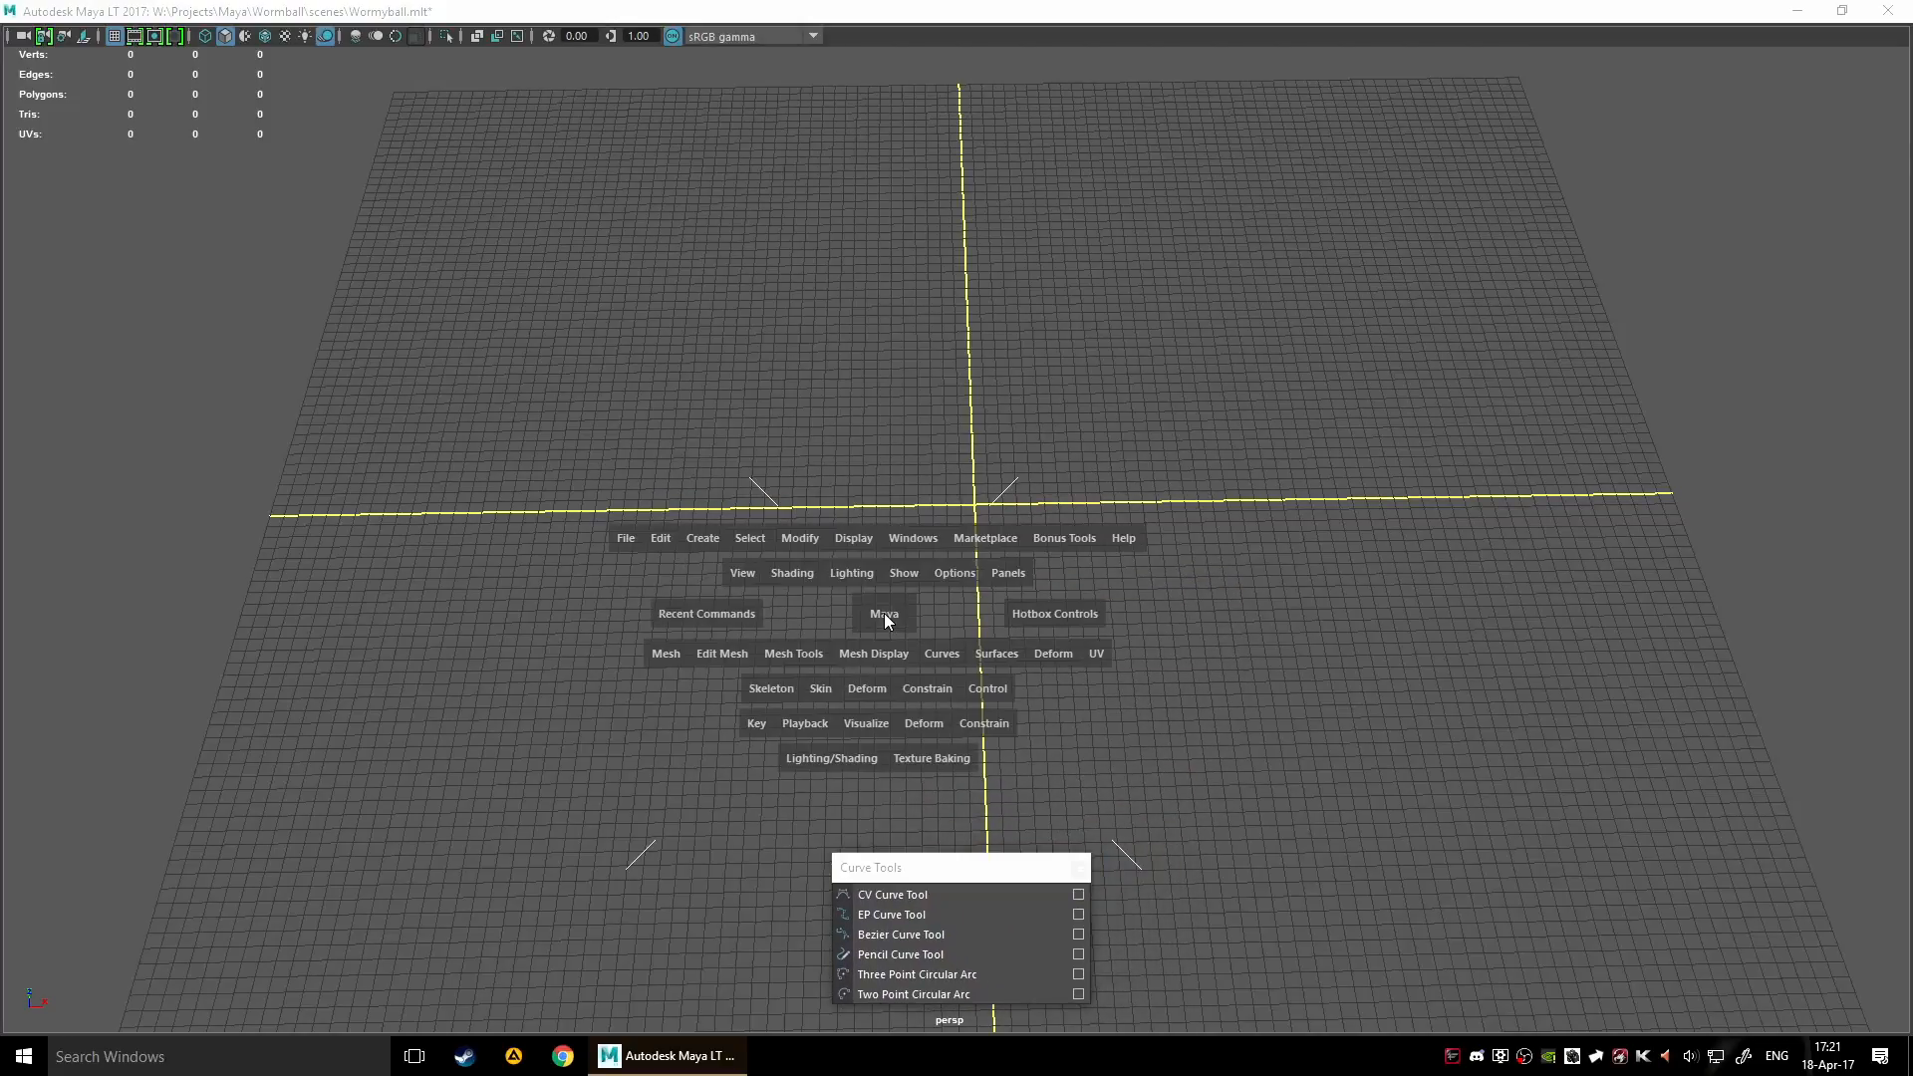
pyautogui.click(937, 647)
pyautogui.click(980, 443)
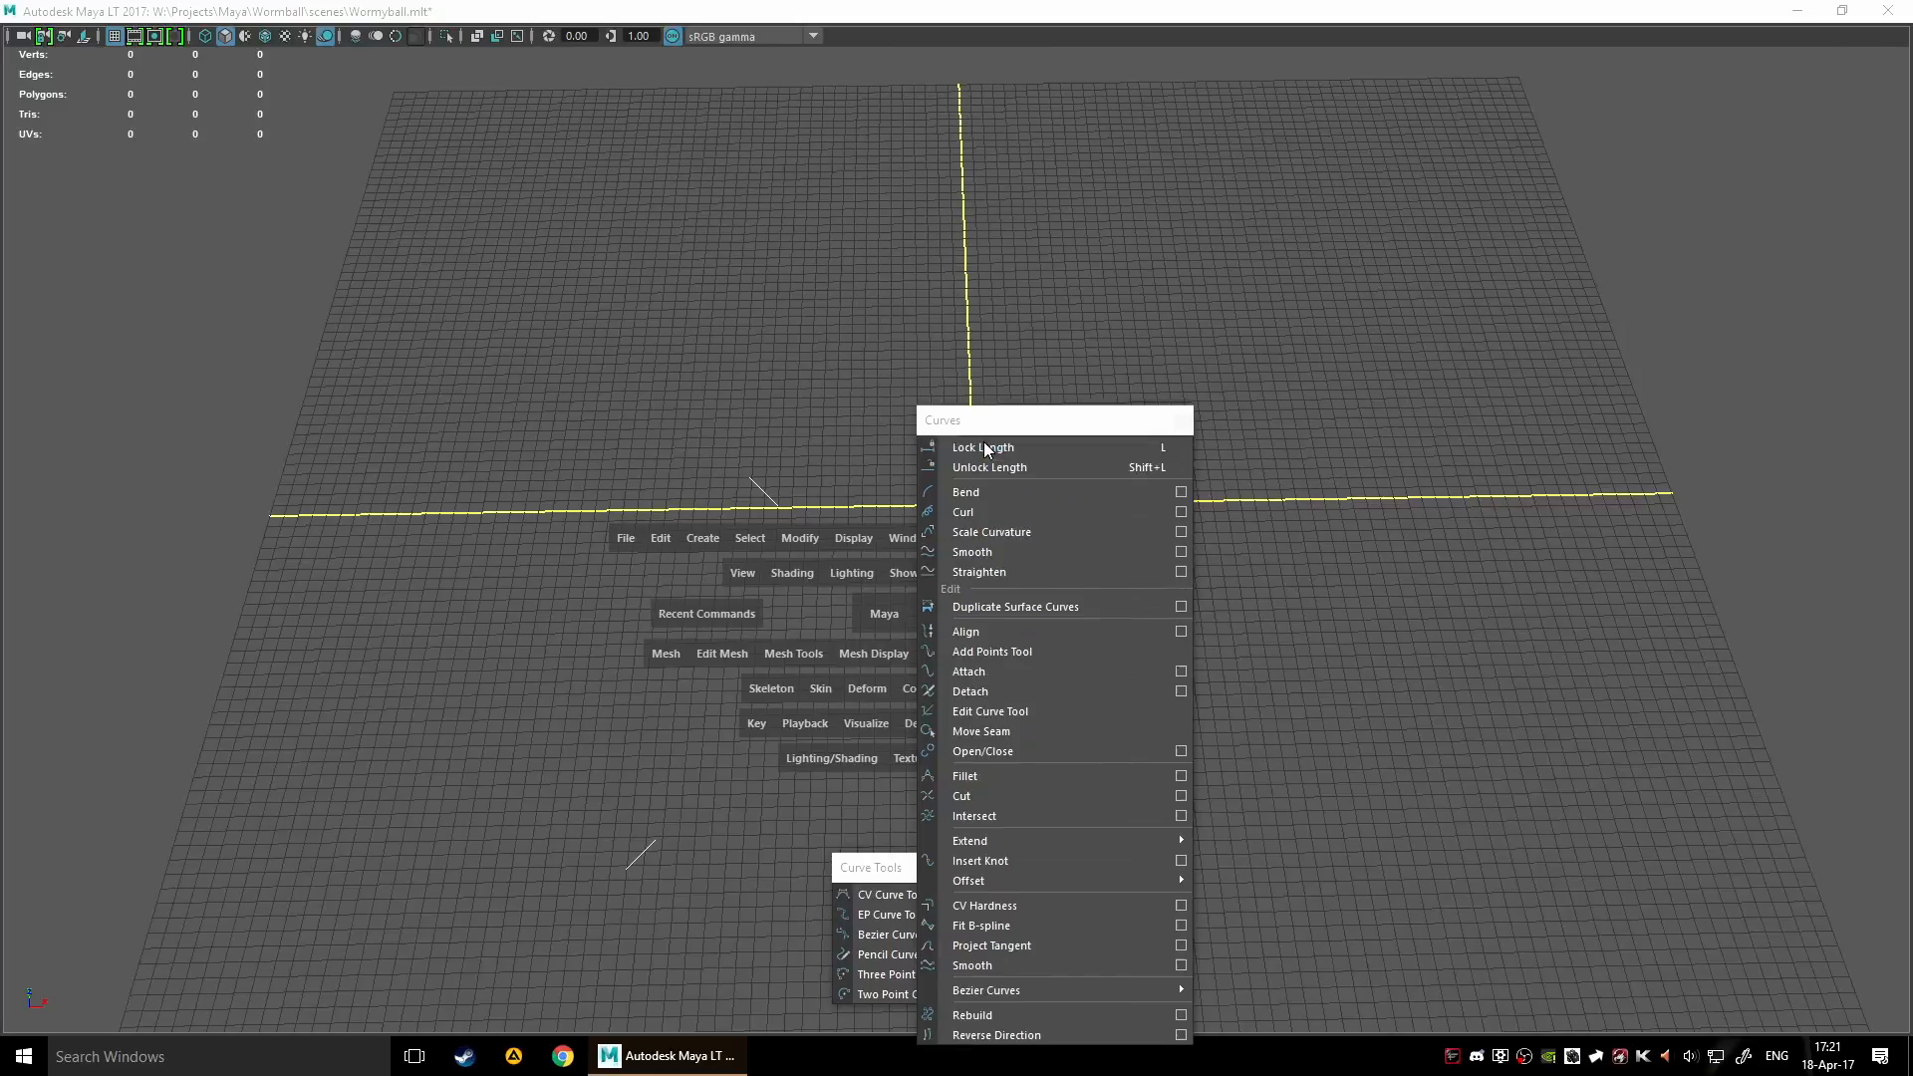
pyautogui.moveTo(1052, 429); pyautogui.dragTo(1672, 371)
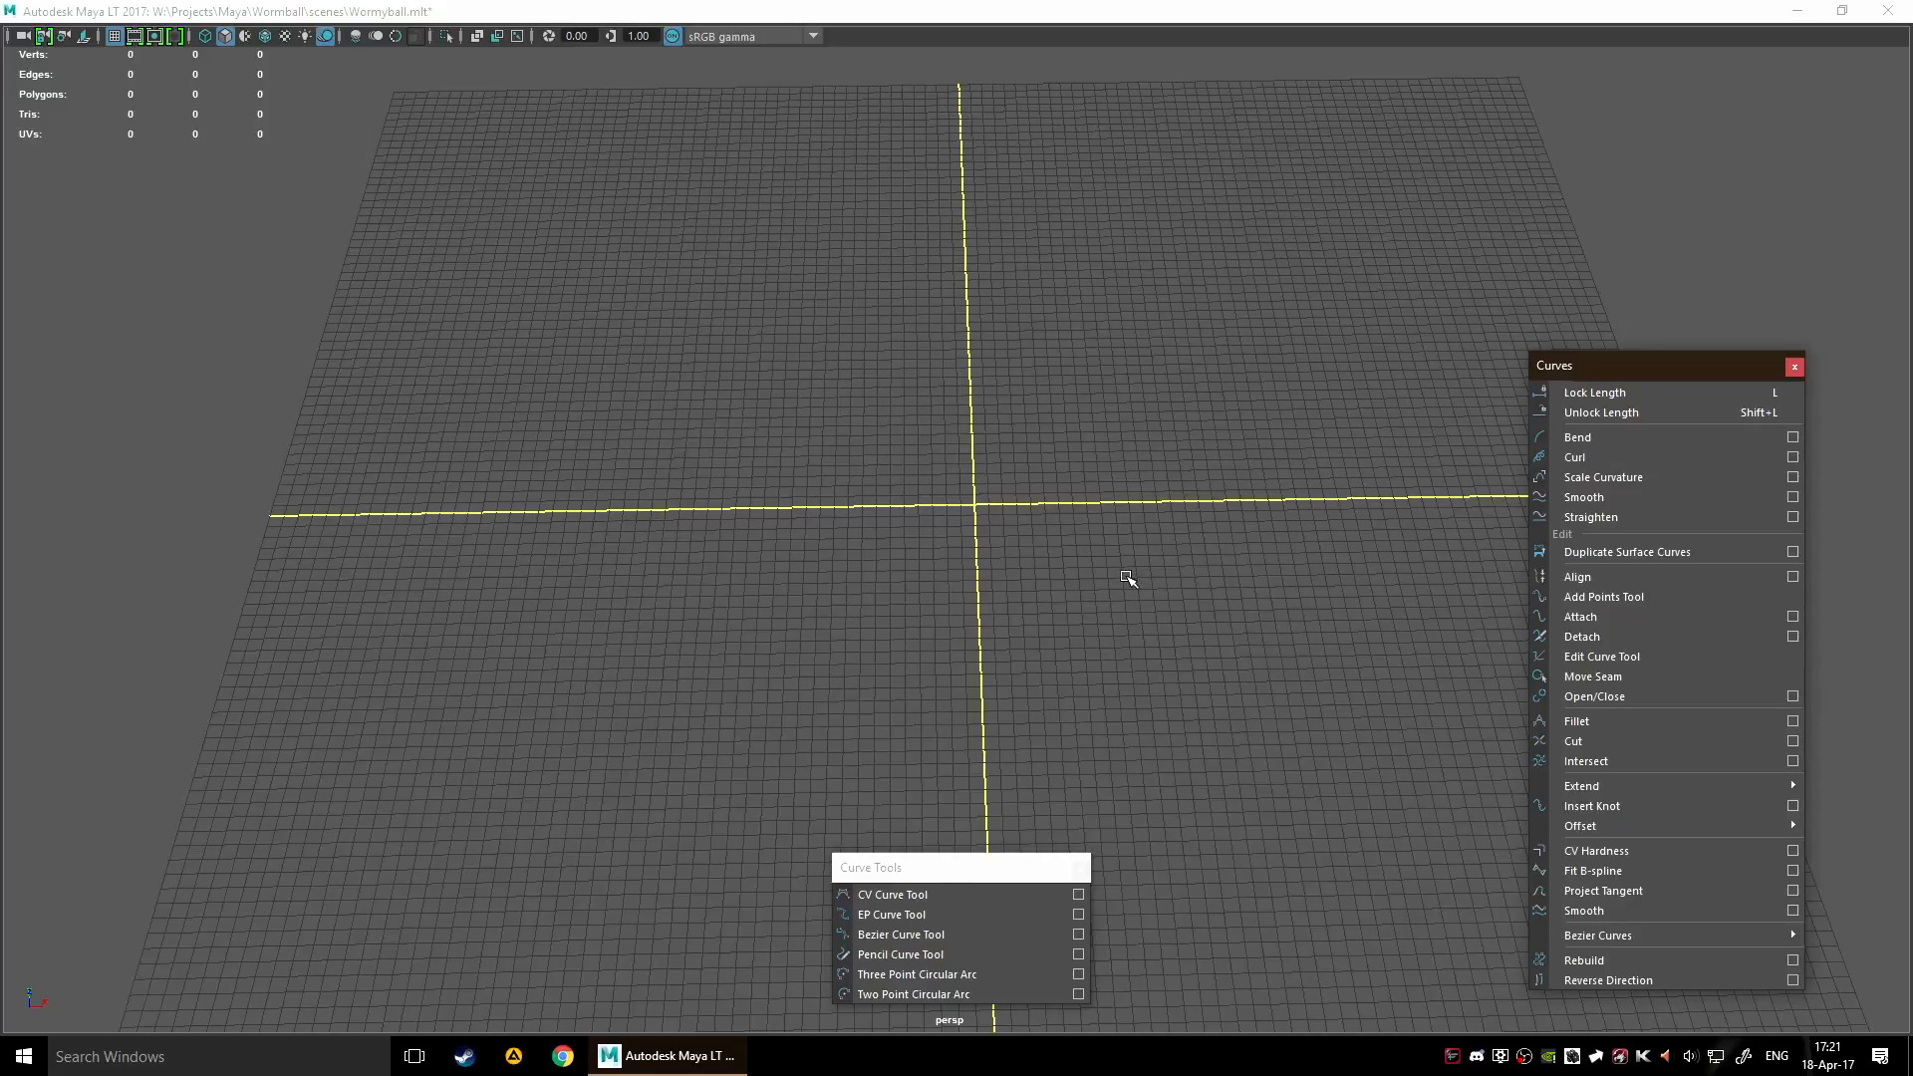
pyautogui.rightClick(1011, 508)
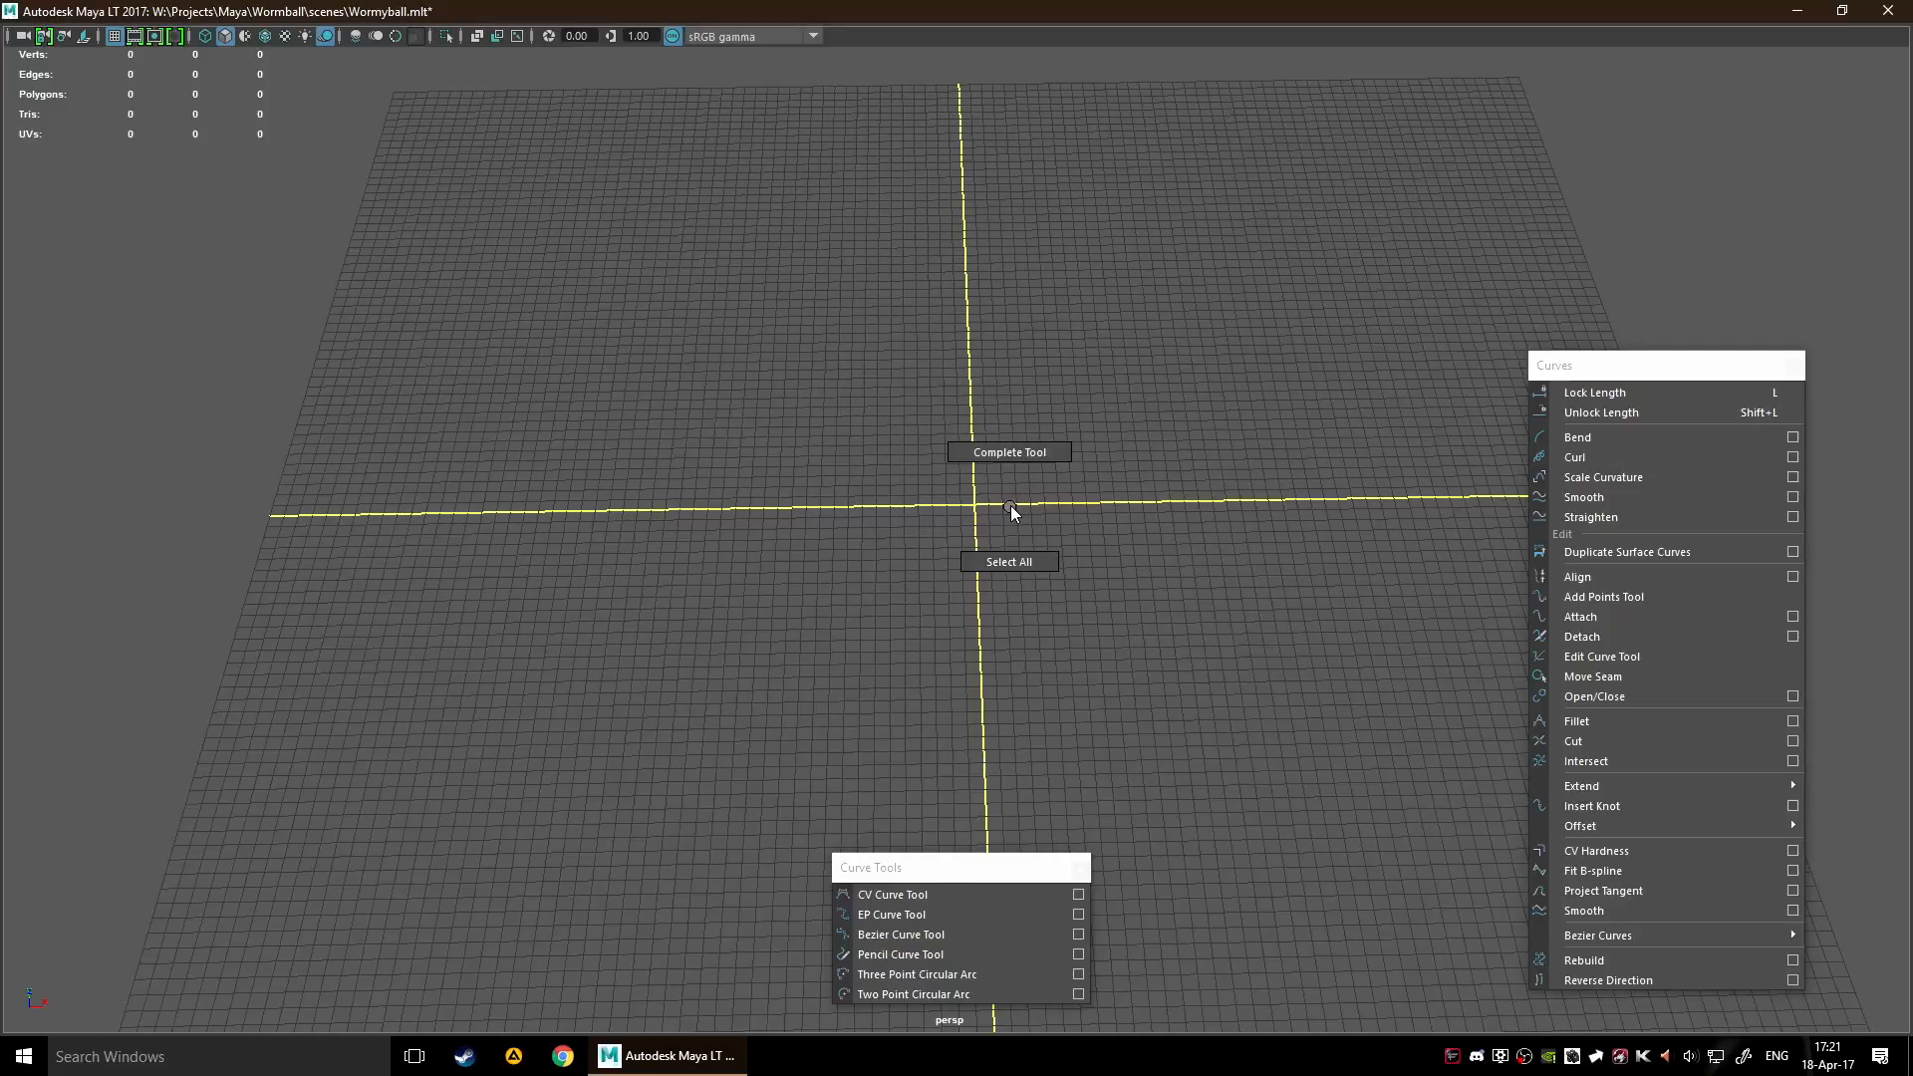
pyautogui.keyDown('shift'); pyautogui.rightClick(1010, 505); pyautogui.keyUp('shift')
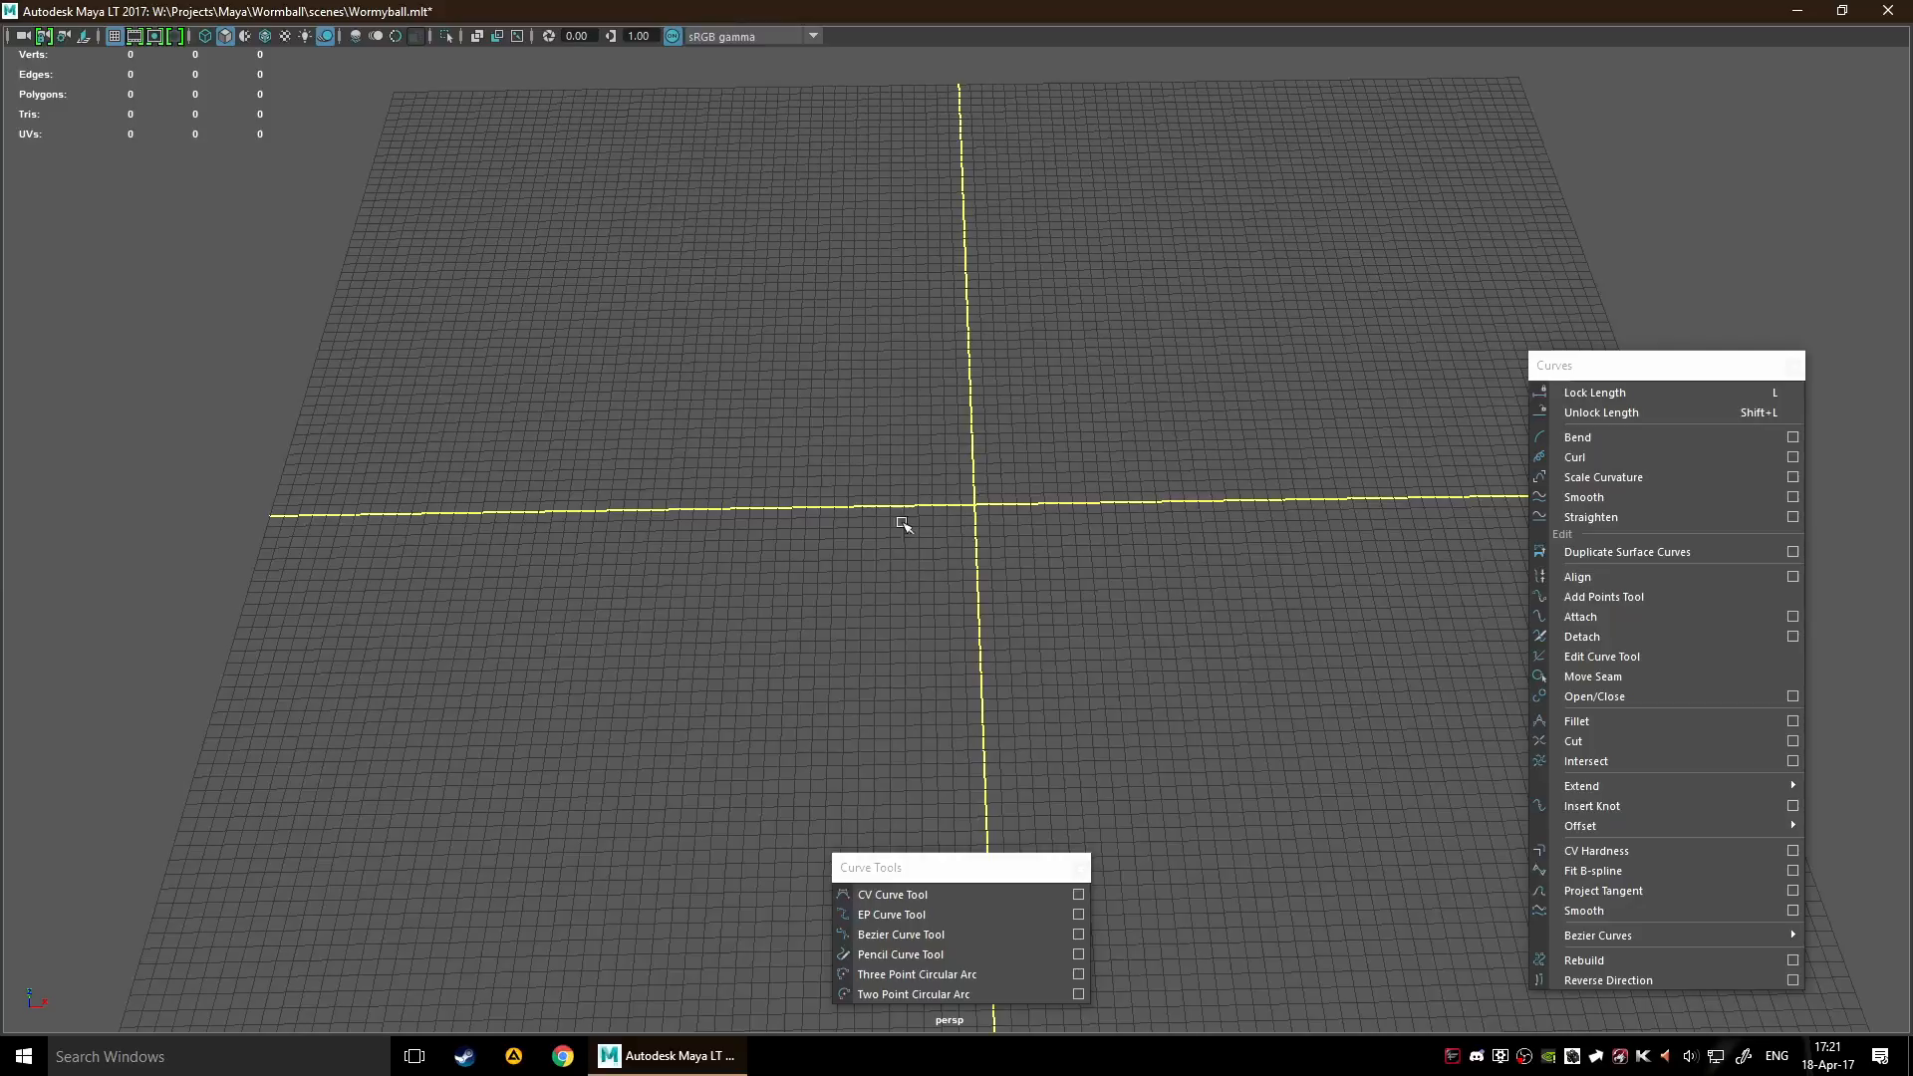
pyautogui.keyDown('ctrl'); pyautogui.rightClick(951, 485); pyautogui.keyUp('ctrl')
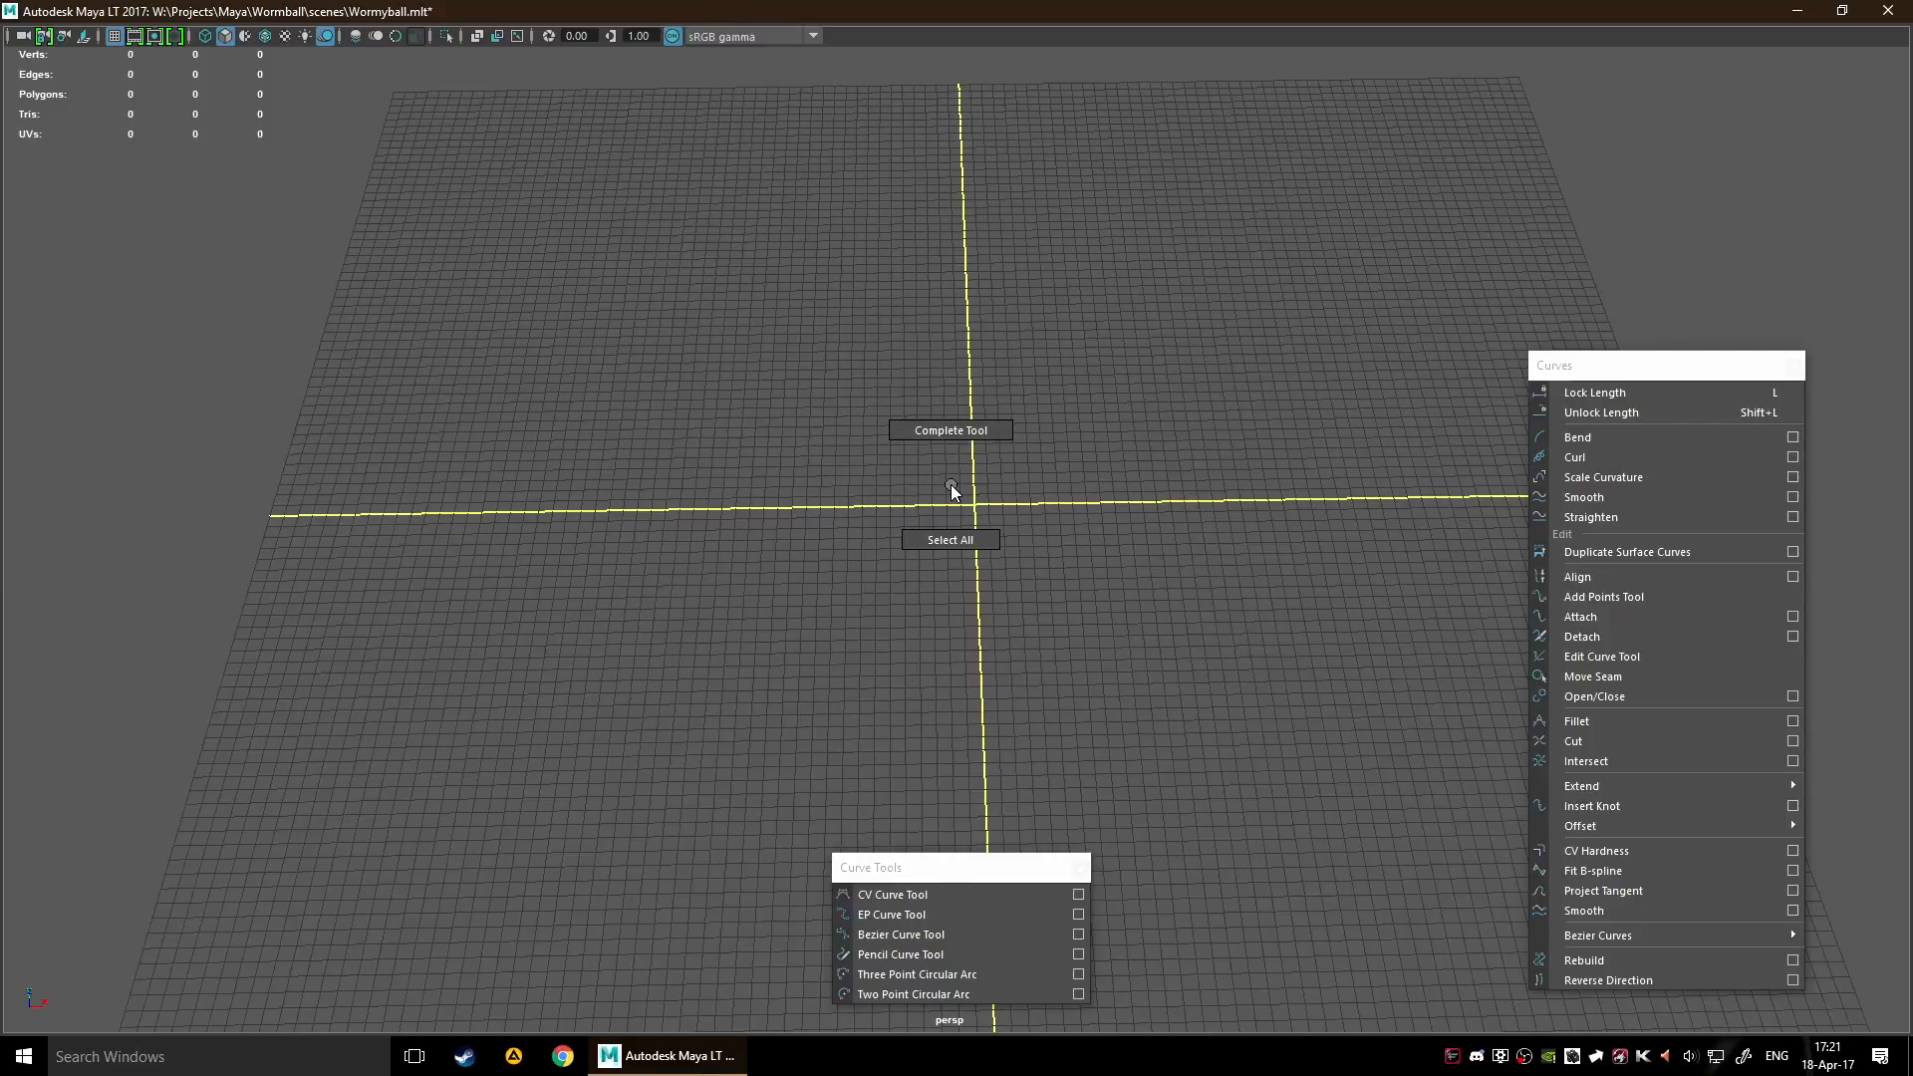
pyautogui.keyDown('ctrl'); pyautogui.keyDown('shift'); pyautogui.rightClick(951, 486); pyautogui.keyUp('shift'); pyautogui.keyUp('ctrl')
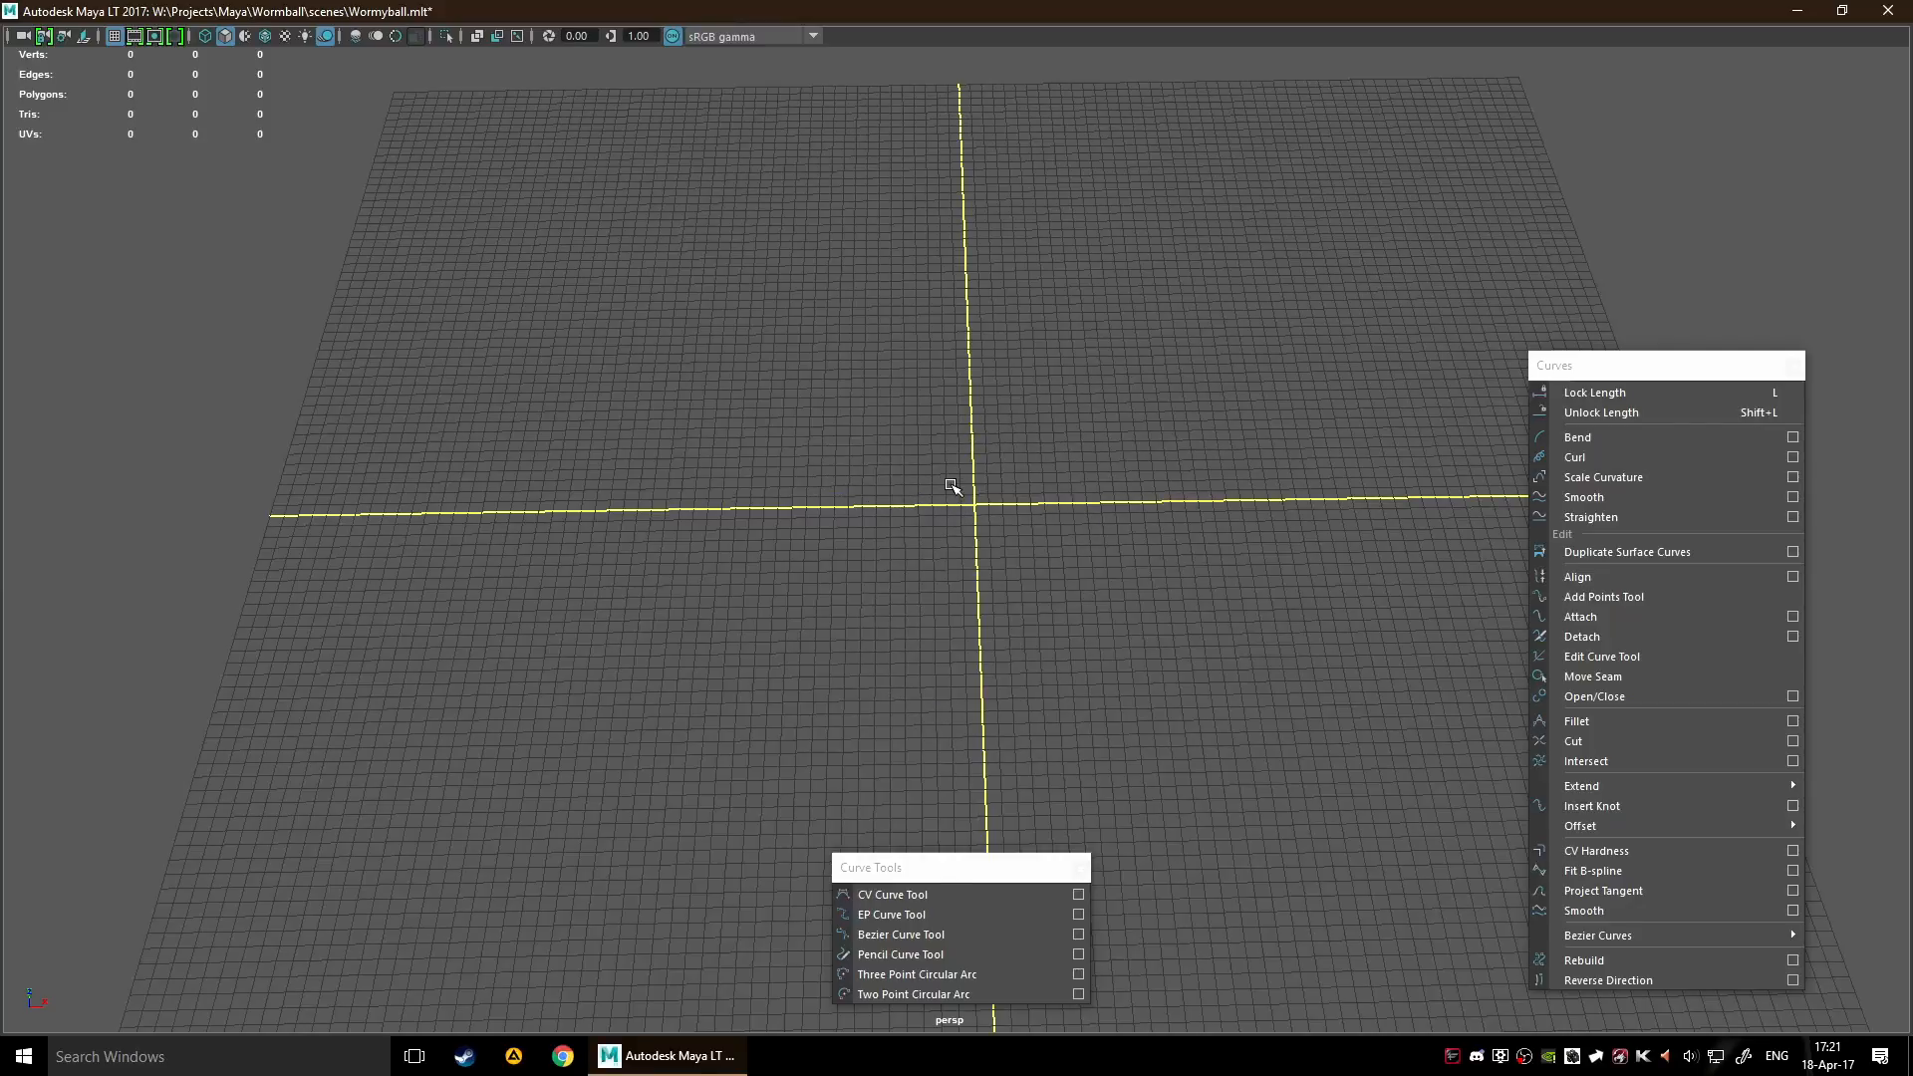
pyautogui.keyDown('ctrl'); pyautogui.keyDown('shift'); pyautogui.rightClick(951, 485); pyautogui.keyUp('shift'); pyautogui.keyUp('ctrl')
pyautogui.press('space')
# Reposition the Curve Tools and Curves floating windows to free the grid area for drawing
pyautogui.moveTo(960, 877); pyautogui.dragTo(1017, 881)
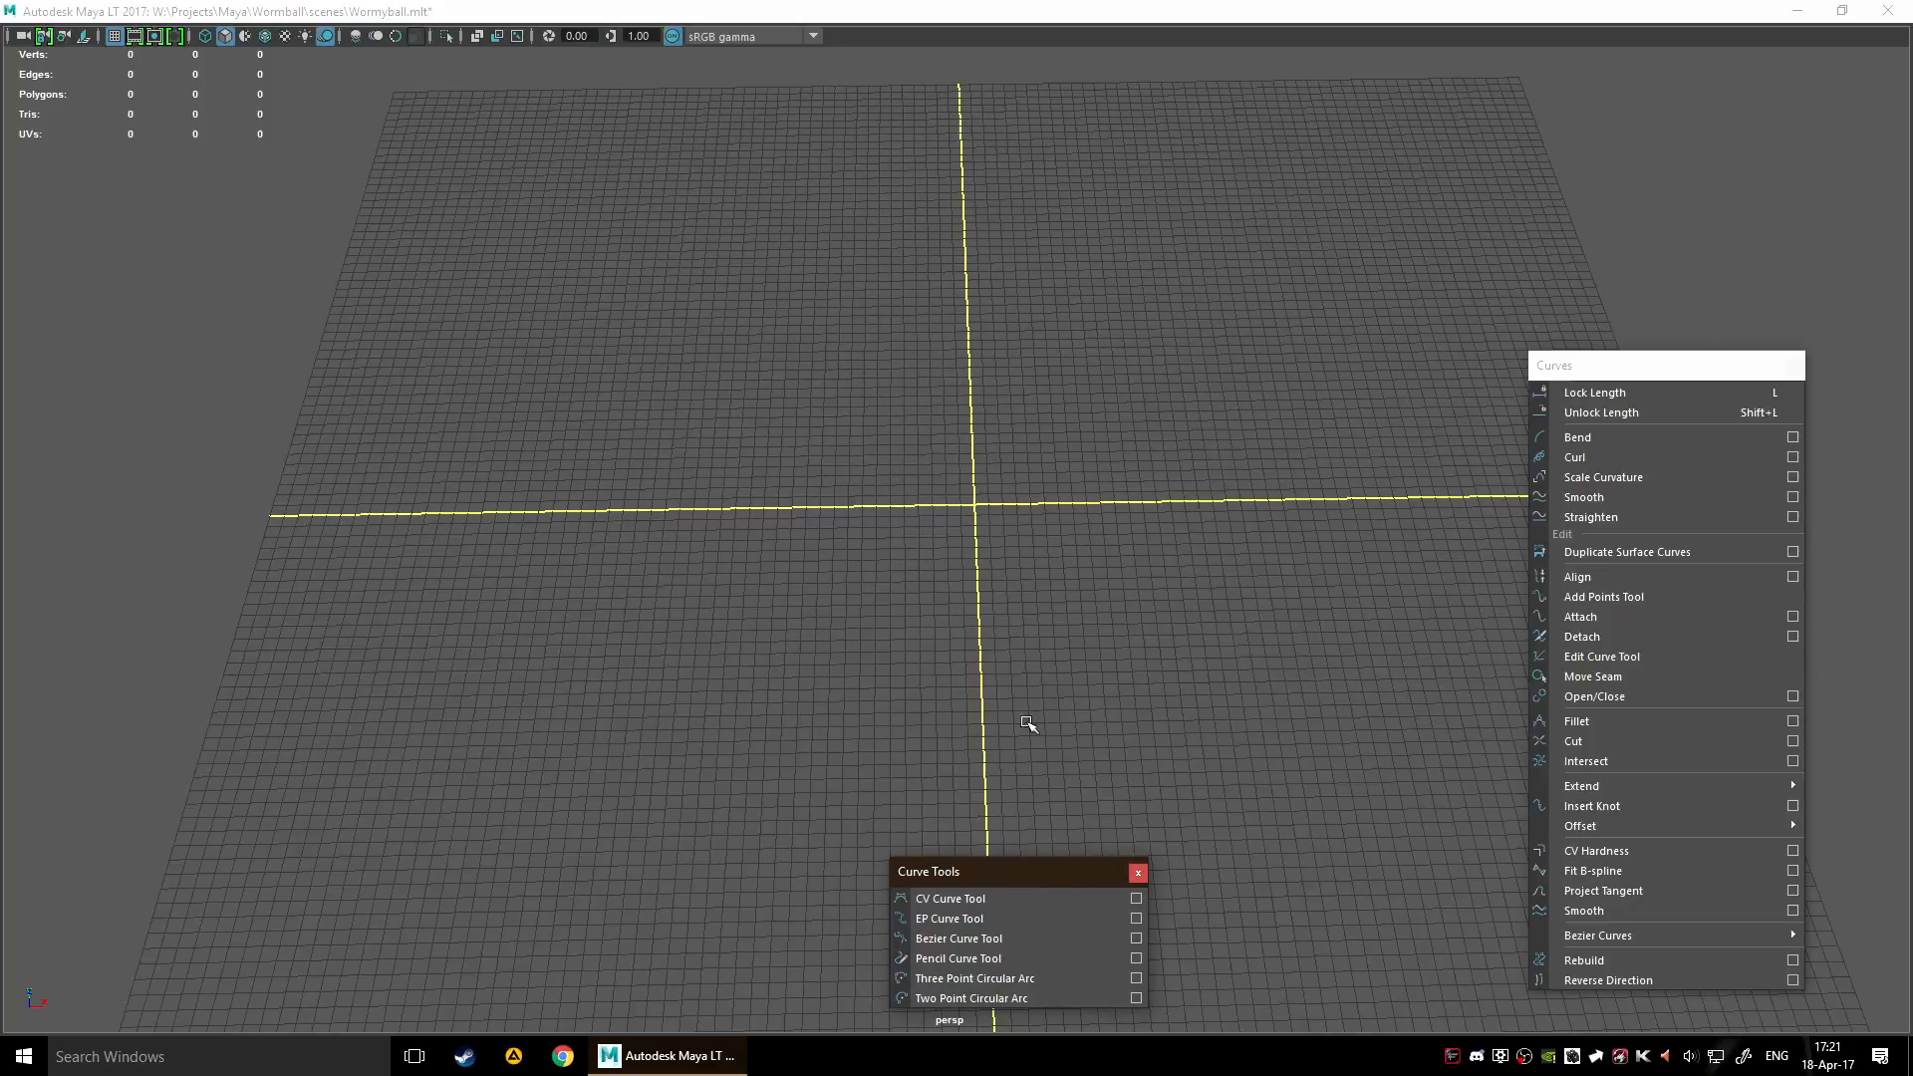
pyautogui.keyDown('alt'); pyautogui.moveTo(1186, 614); pyautogui.dragTo(1326, 493, button='middle'); pyautogui.keyUp('alt')
pyautogui.moveTo(1590, 373); pyautogui.dragTo(1691, 389)
pyautogui.moveTo(990, 878); pyautogui.dragTo(857, 879)
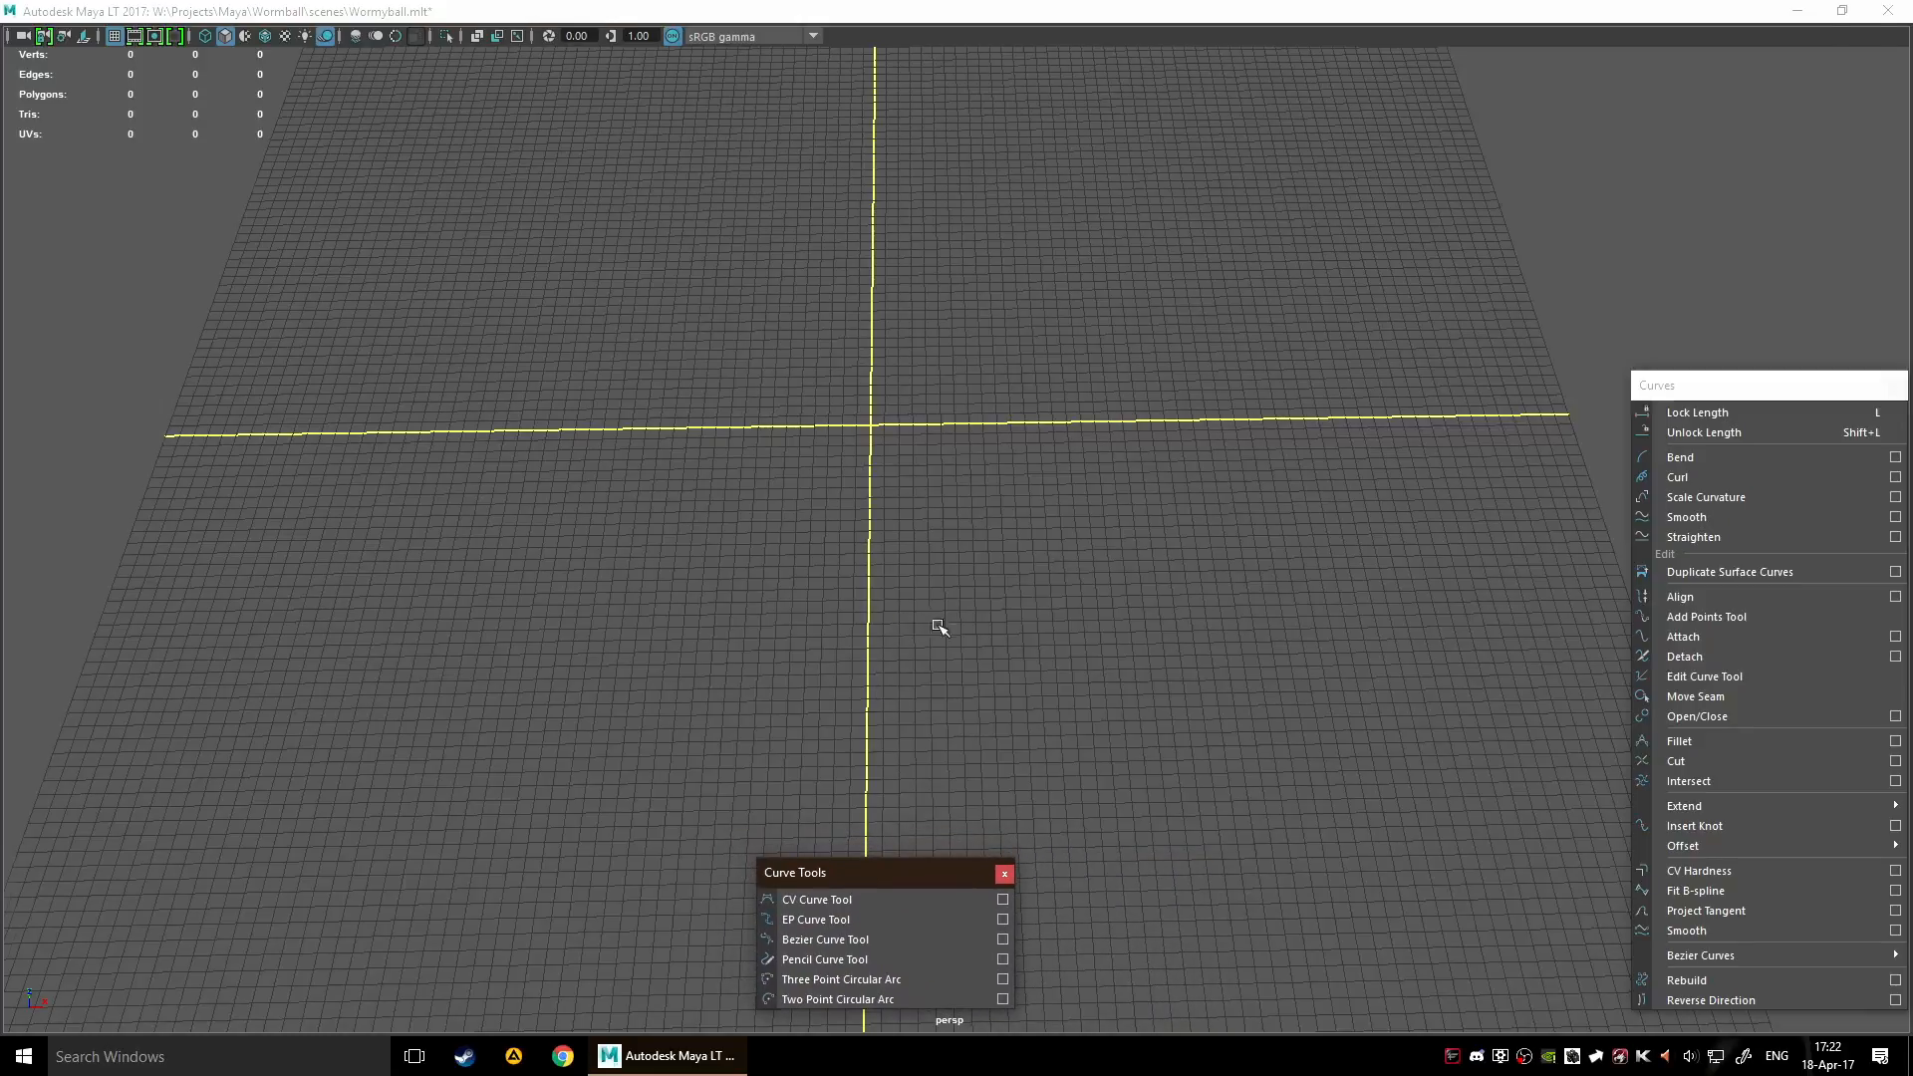
pyautogui.keyDown('alt'); pyautogui.moveTo(929, 625); pyautogui.dragTo(1017, 599, button='middle'); pyautogui.keyUp('alt')
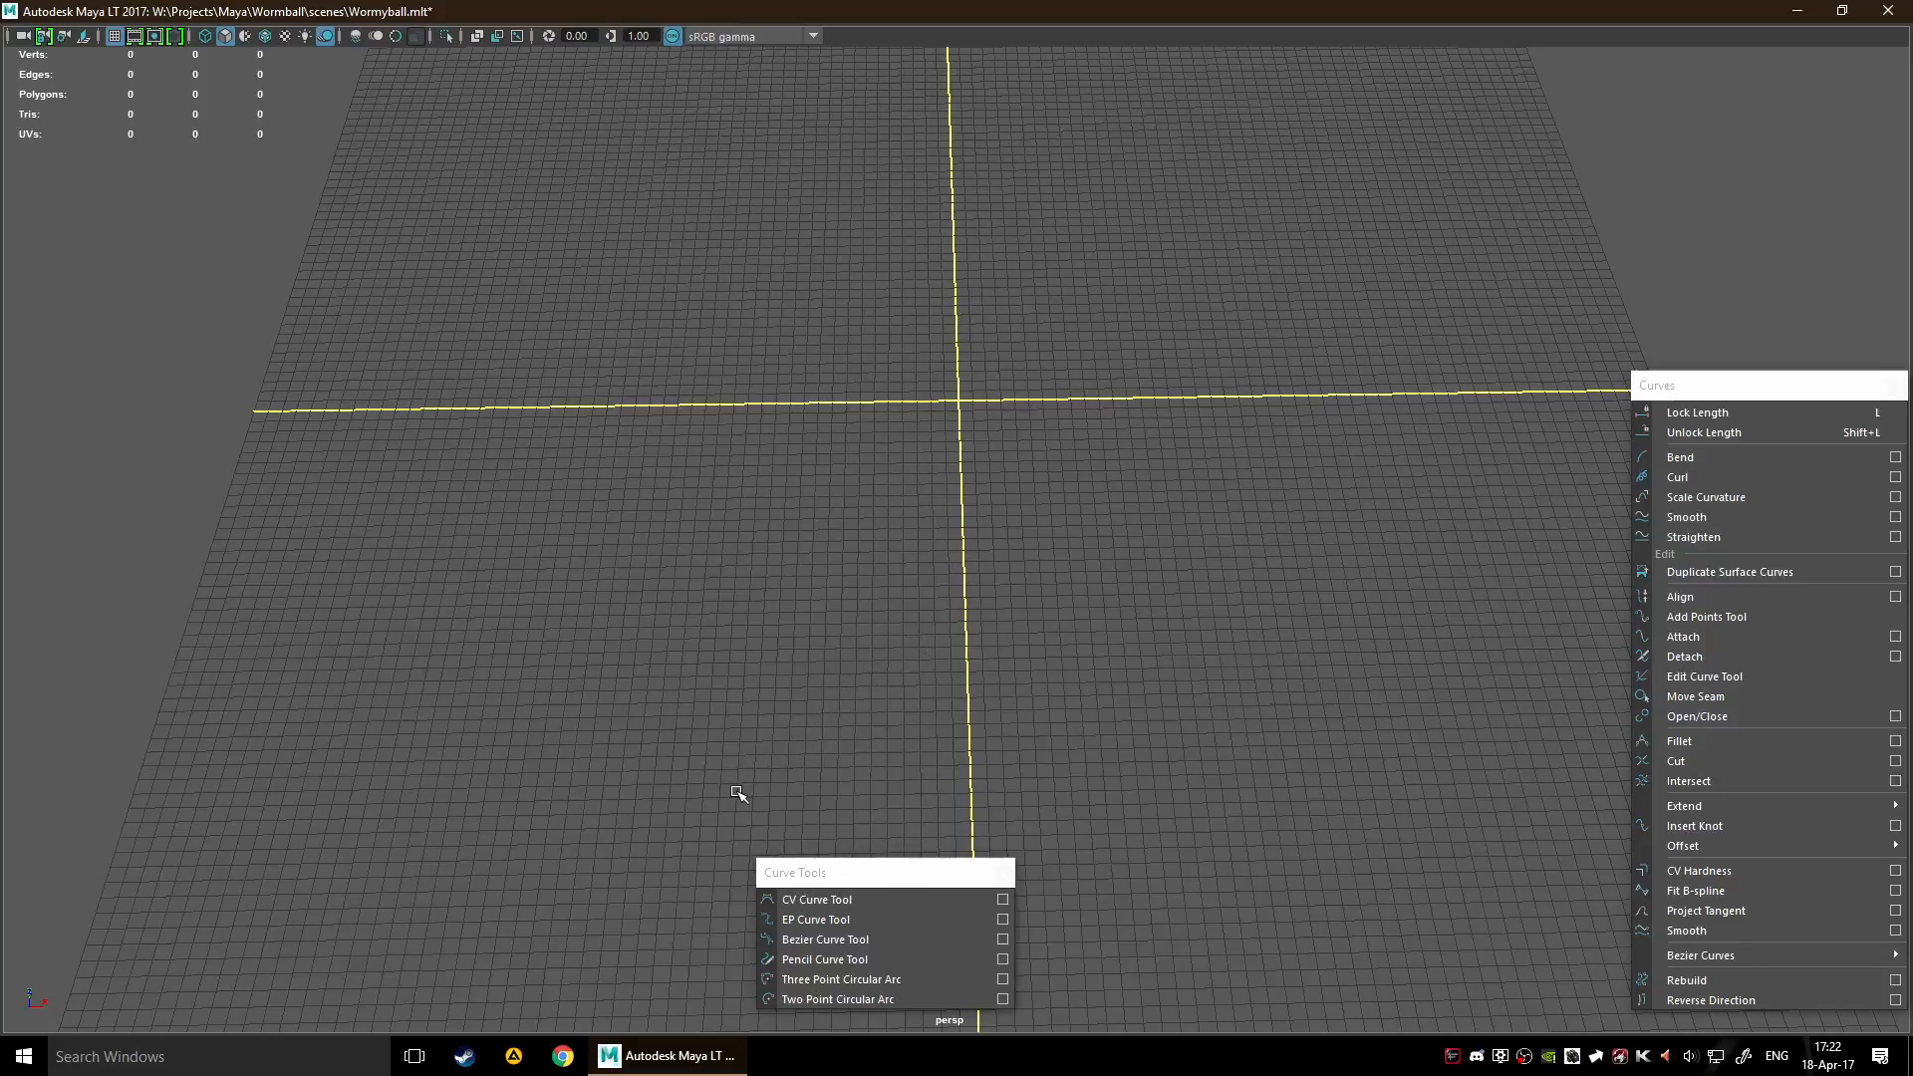
# Start a curve with the CV Curve Tool and place its first three control points near the grid's origin
pyautogui.click(875, 900)
pyautogui.scroll(-3, 934, 476)
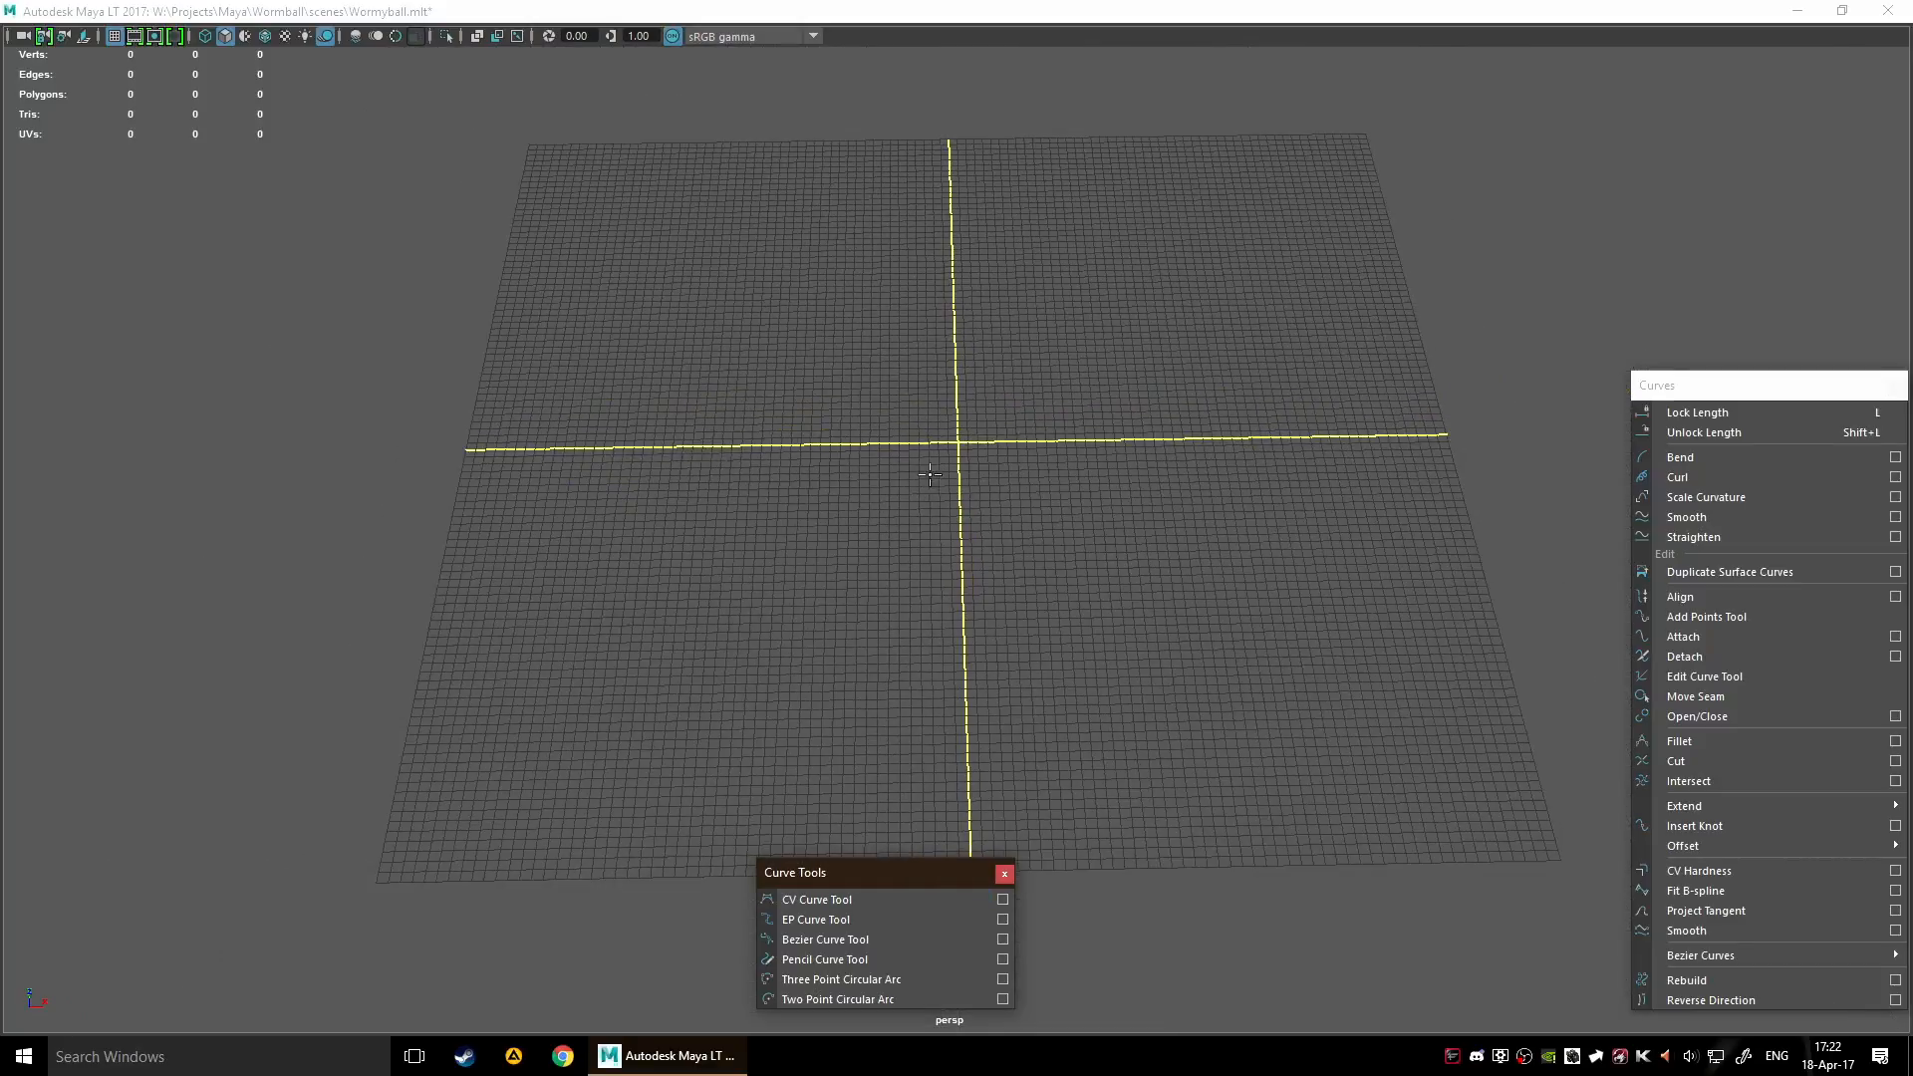
pyautogui.keyDown('alt'); pyautogui.moveTo(933, 475); pyautogui.dragTo(954, 512); pyautogui.keyUp('alt')
pyautogui.click(900, 560)
pyautogui.click(812, 501)
pyautogui.click(874, 296)
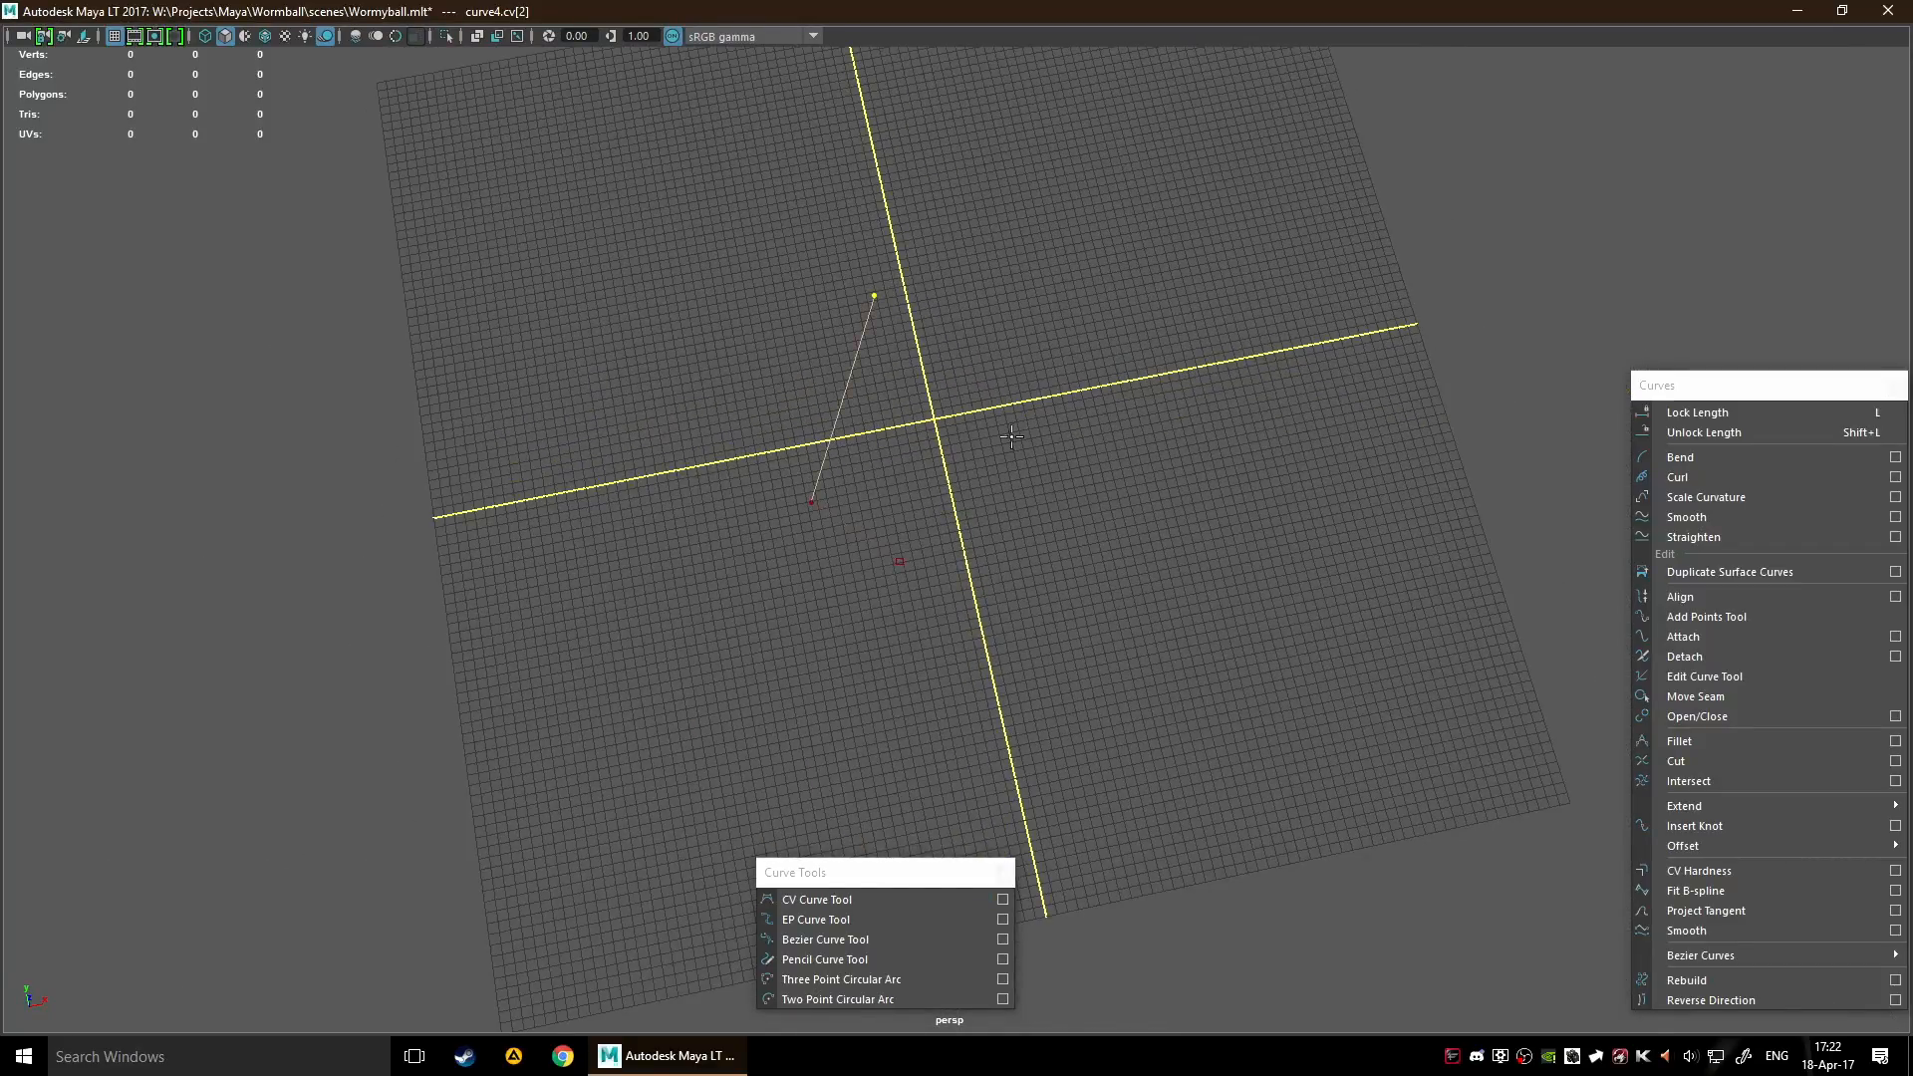
# Add the fourth and fifth control points on opposite sides of the grid's upper half to create a sharp bend
pyautogui.scroll(3, 797, 498)
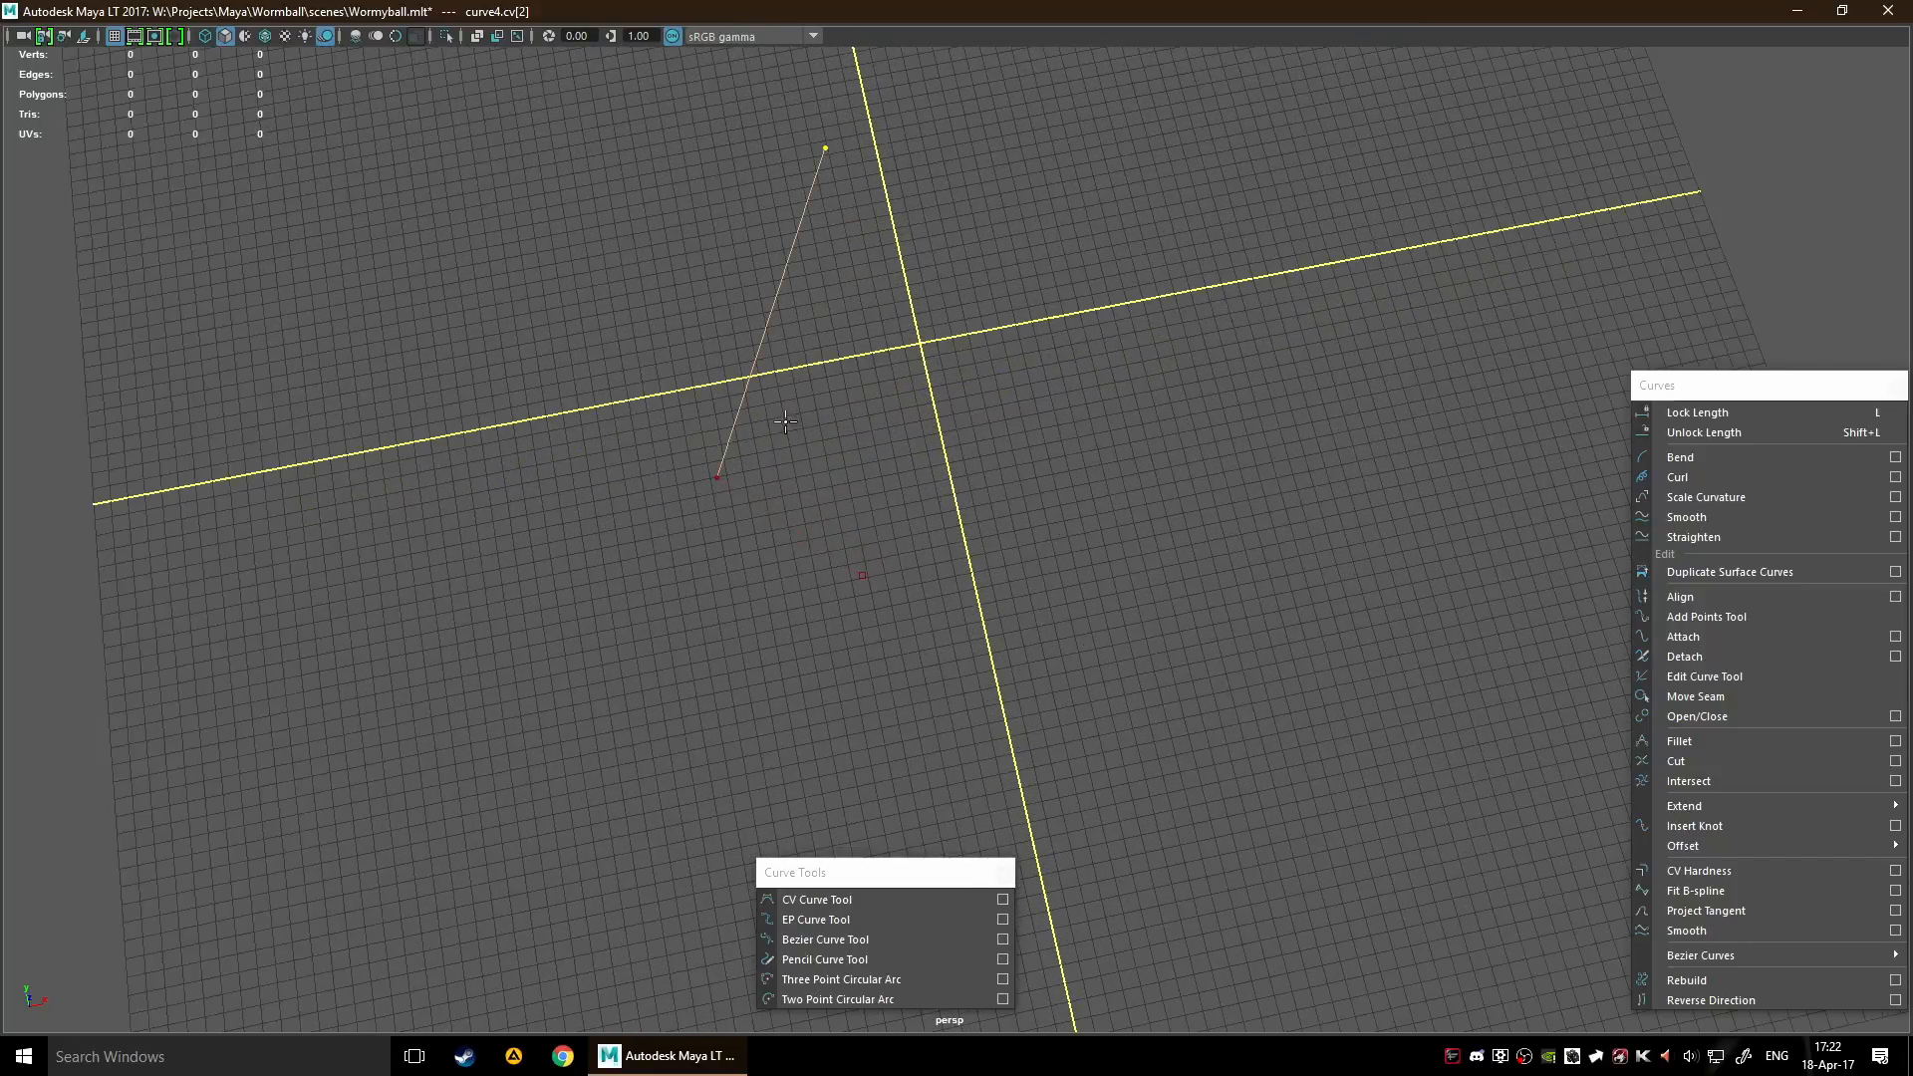
pyautogui.scroll(-3, 825, 289)
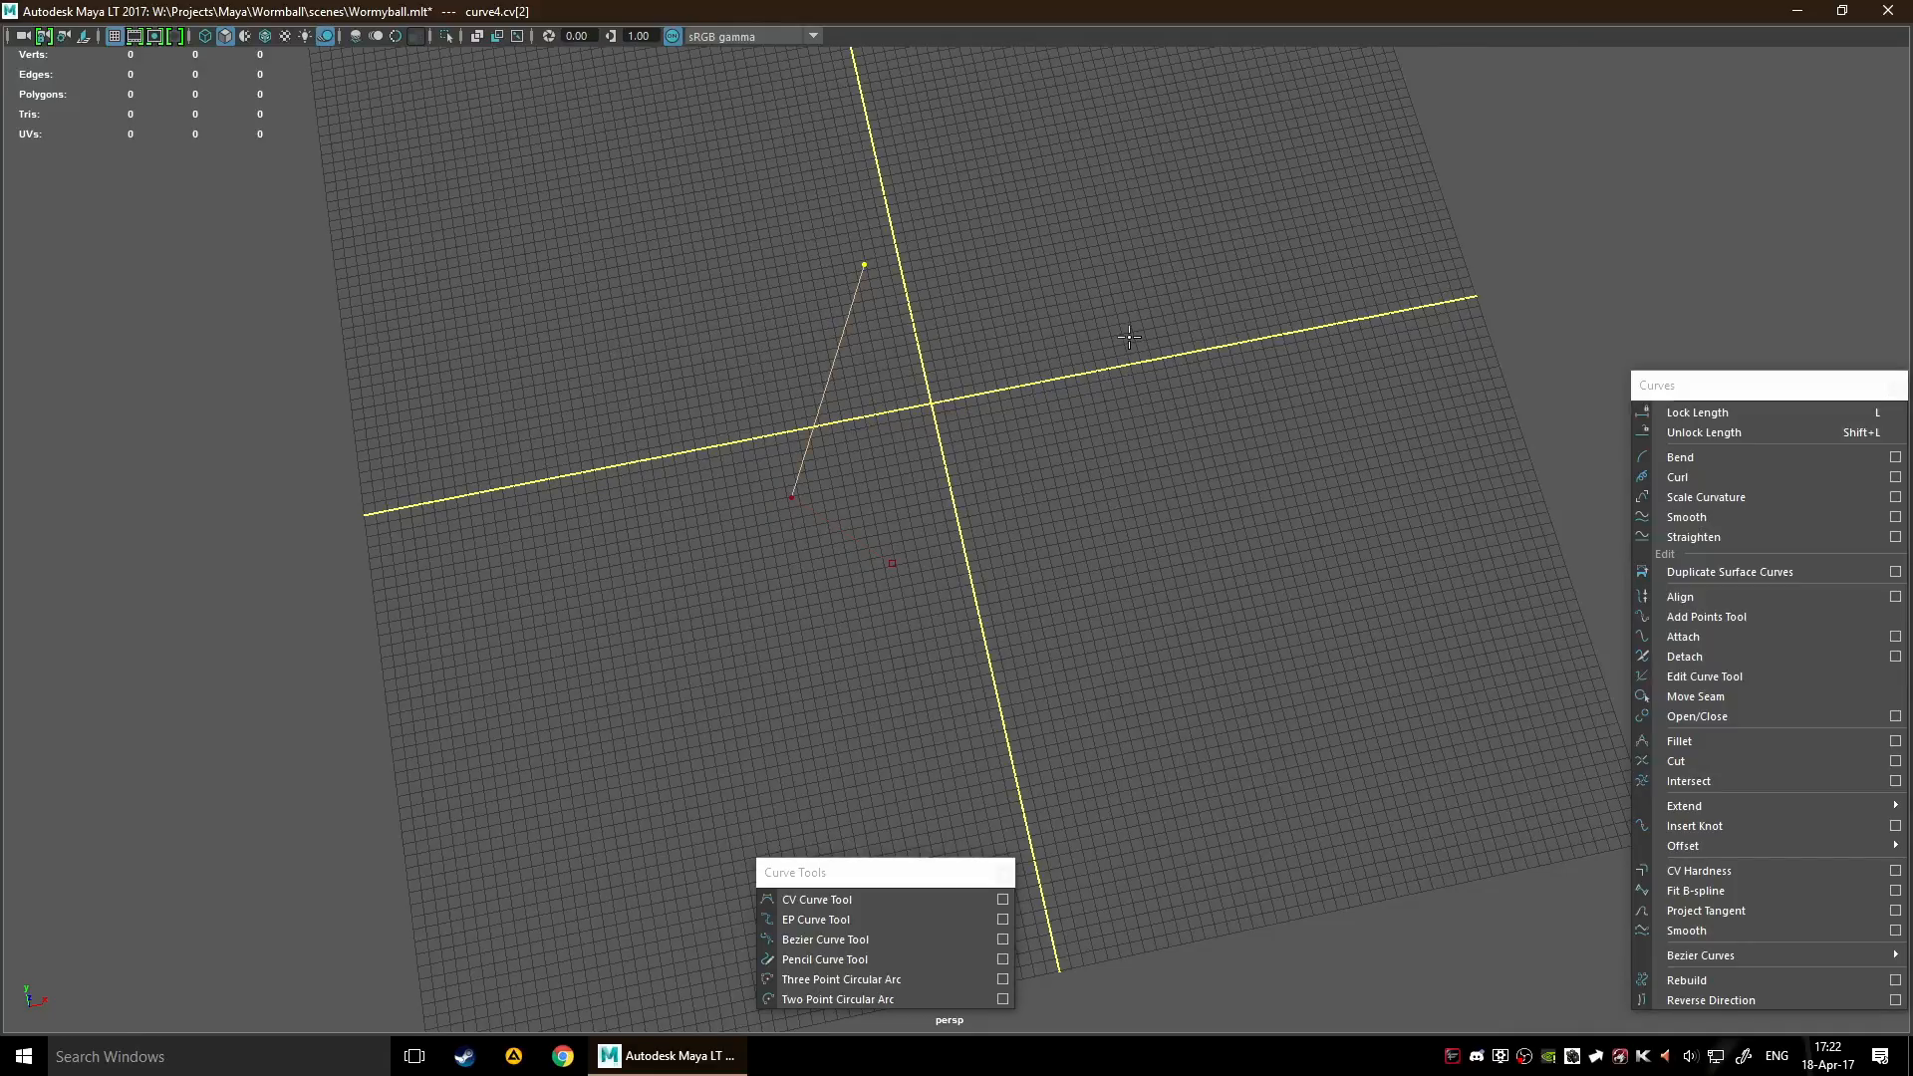
pyautogui.scroll(-3, 1129, 337)
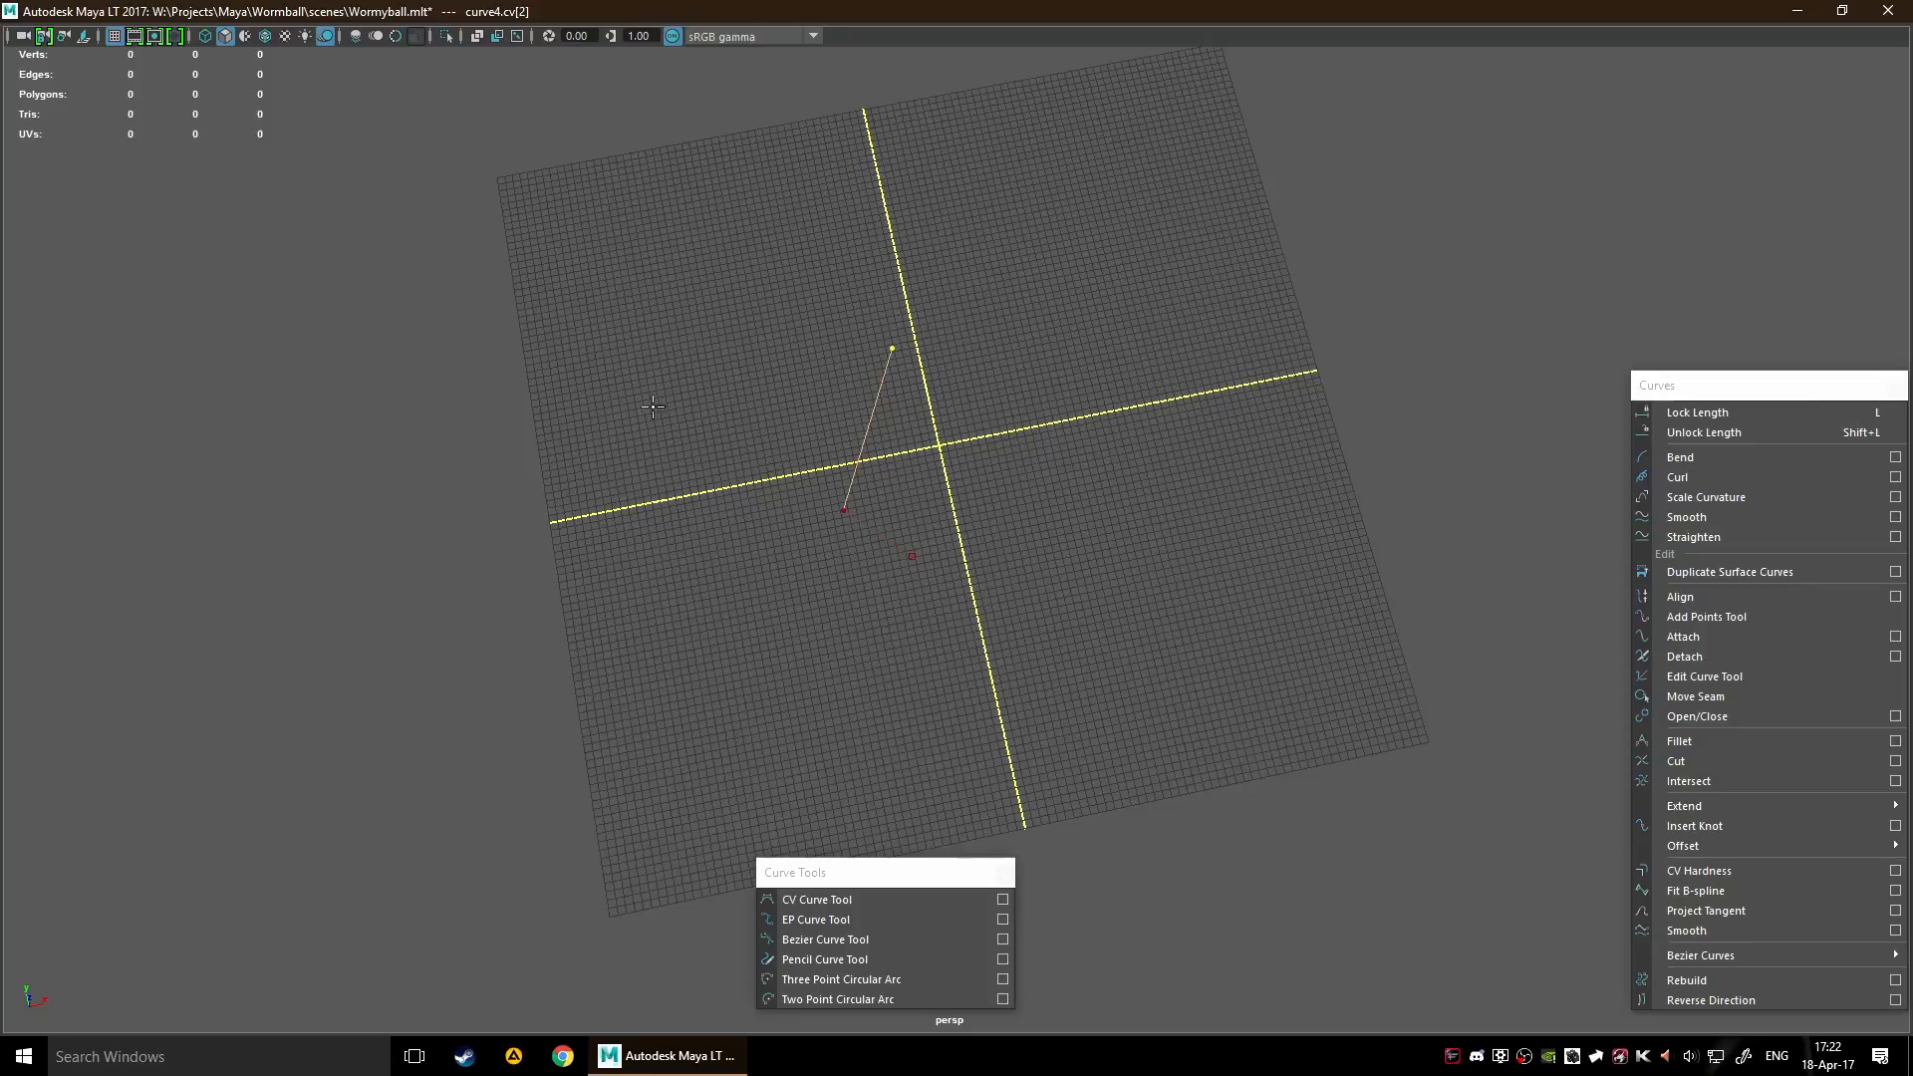
pyautogui.click(759, 330)
pyautogui.keyDown('alt'); pyautogui.moveTo(991, 418); pyautogui.dragTo(1160, 454, button='middle'); pyautogui.keyUp('alt')
pyautogui.scroll(3, 1192, 410)
pyautogui.keyDown('alt'); pyautogui.moveTo(1263, 417); pyautogui.dragTo(1173, 506, button='middle'); pyautogui.keyUp('alt')
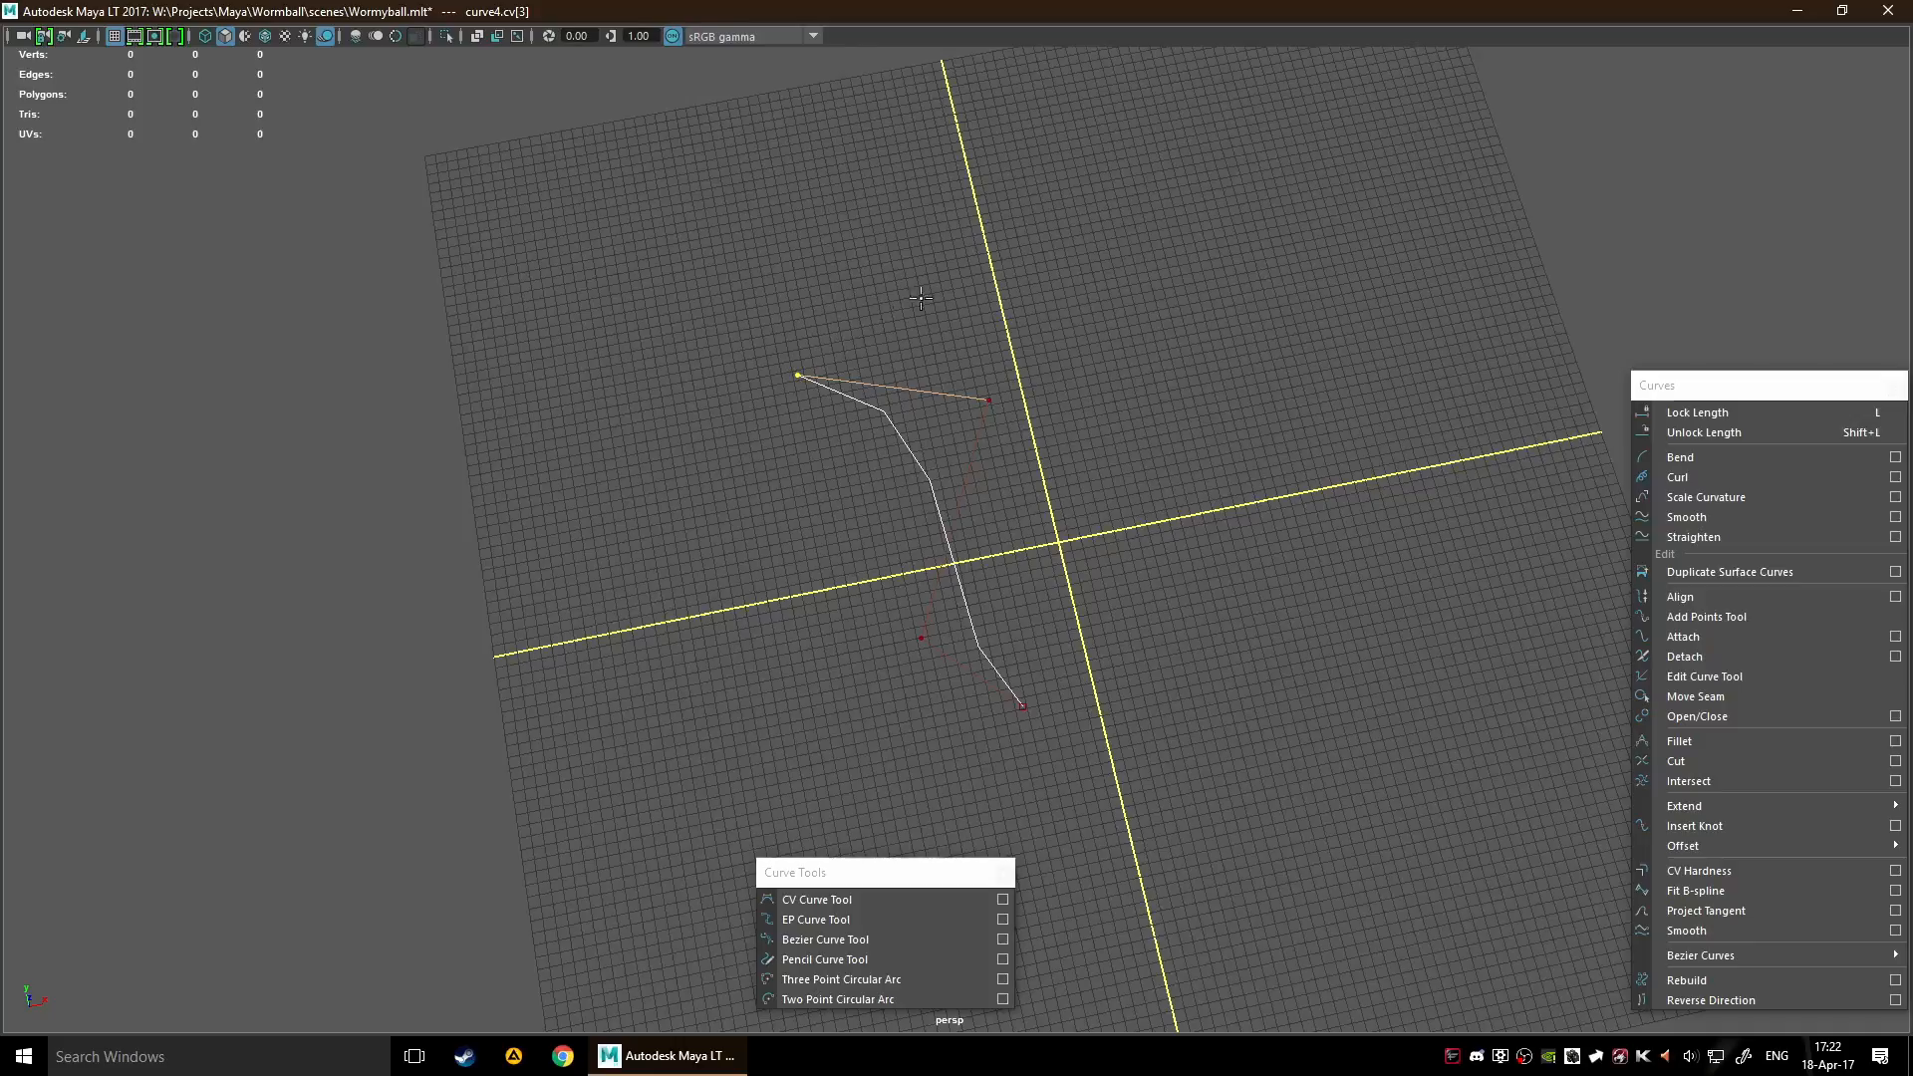
pyautogui.click(1264, 303)
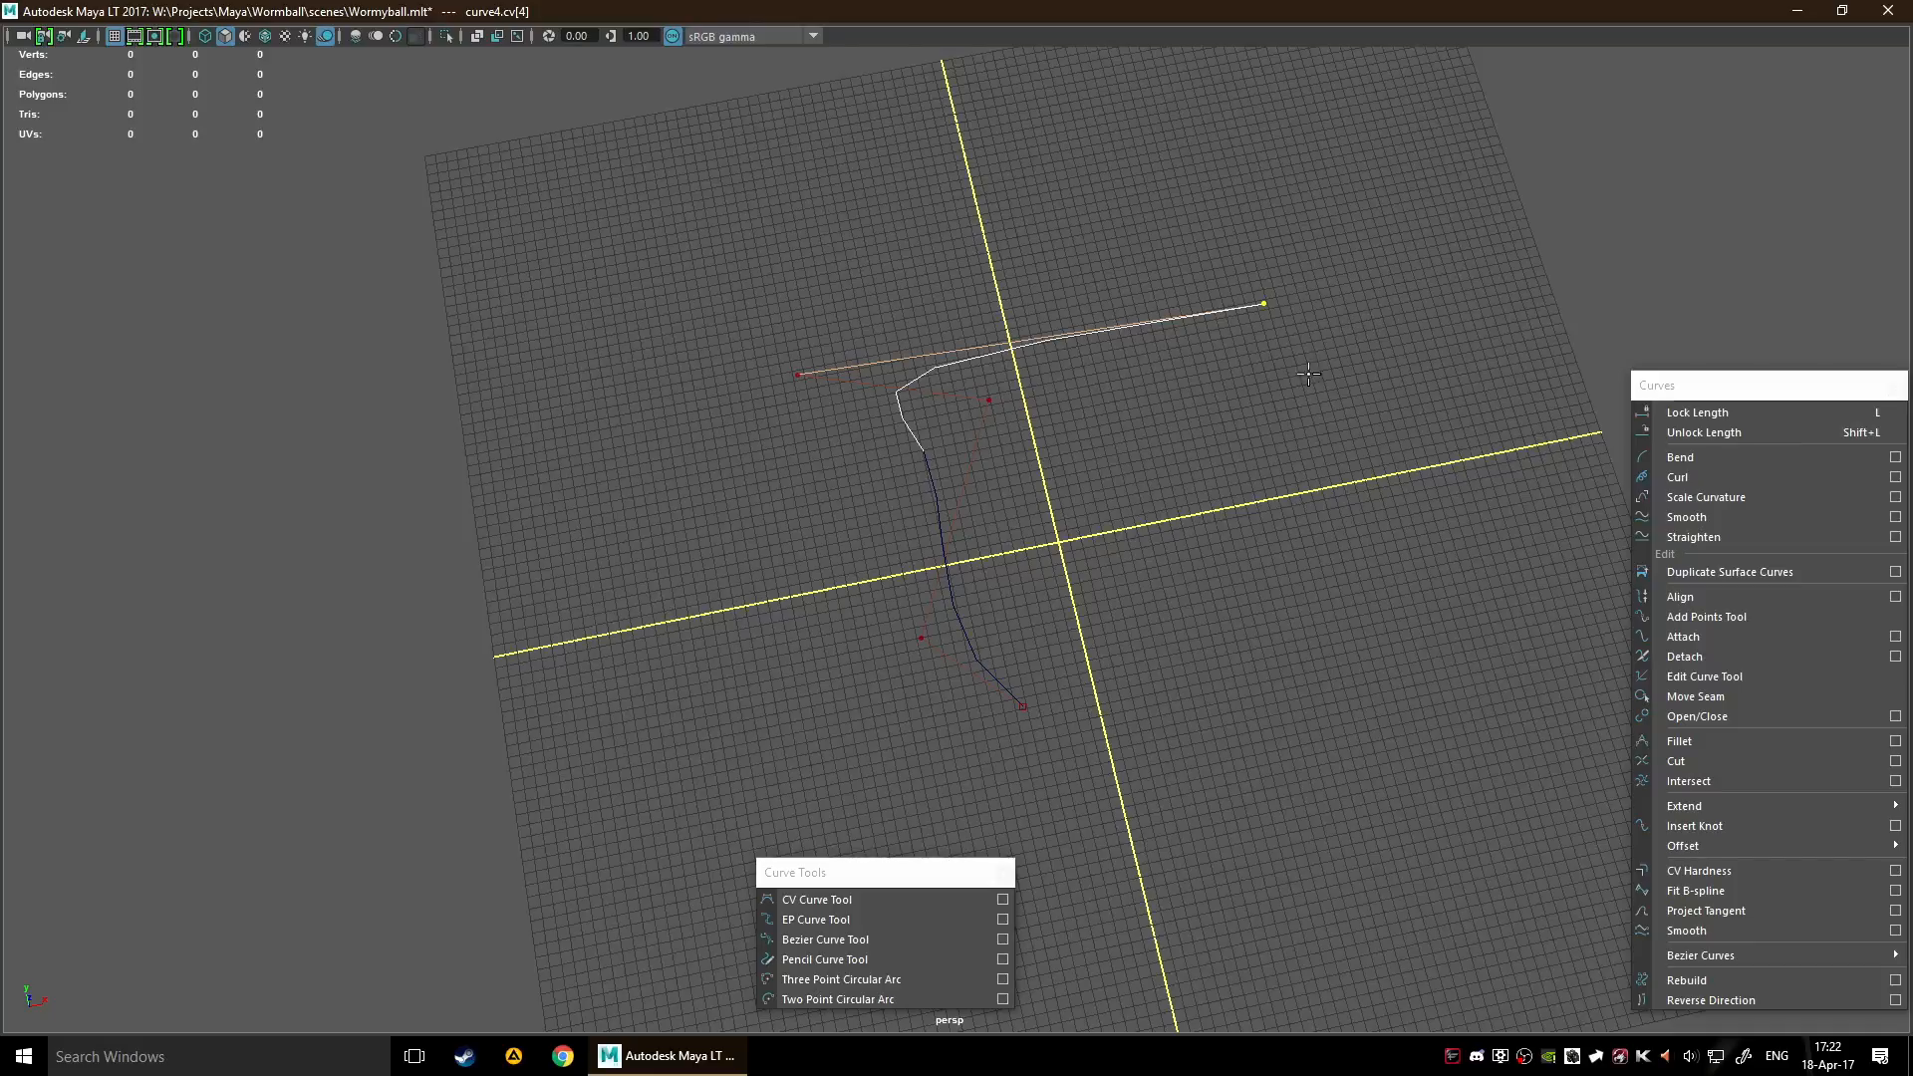
# Place two more control points toward the grid's upper-right part and finish the CV curve
pyautogui.keyDown('alt'); pyautogui.moveTo(1260, 395); pyautogui.dragTo(1164, 464, button='middle'); pyautogui.keyUp('alt')
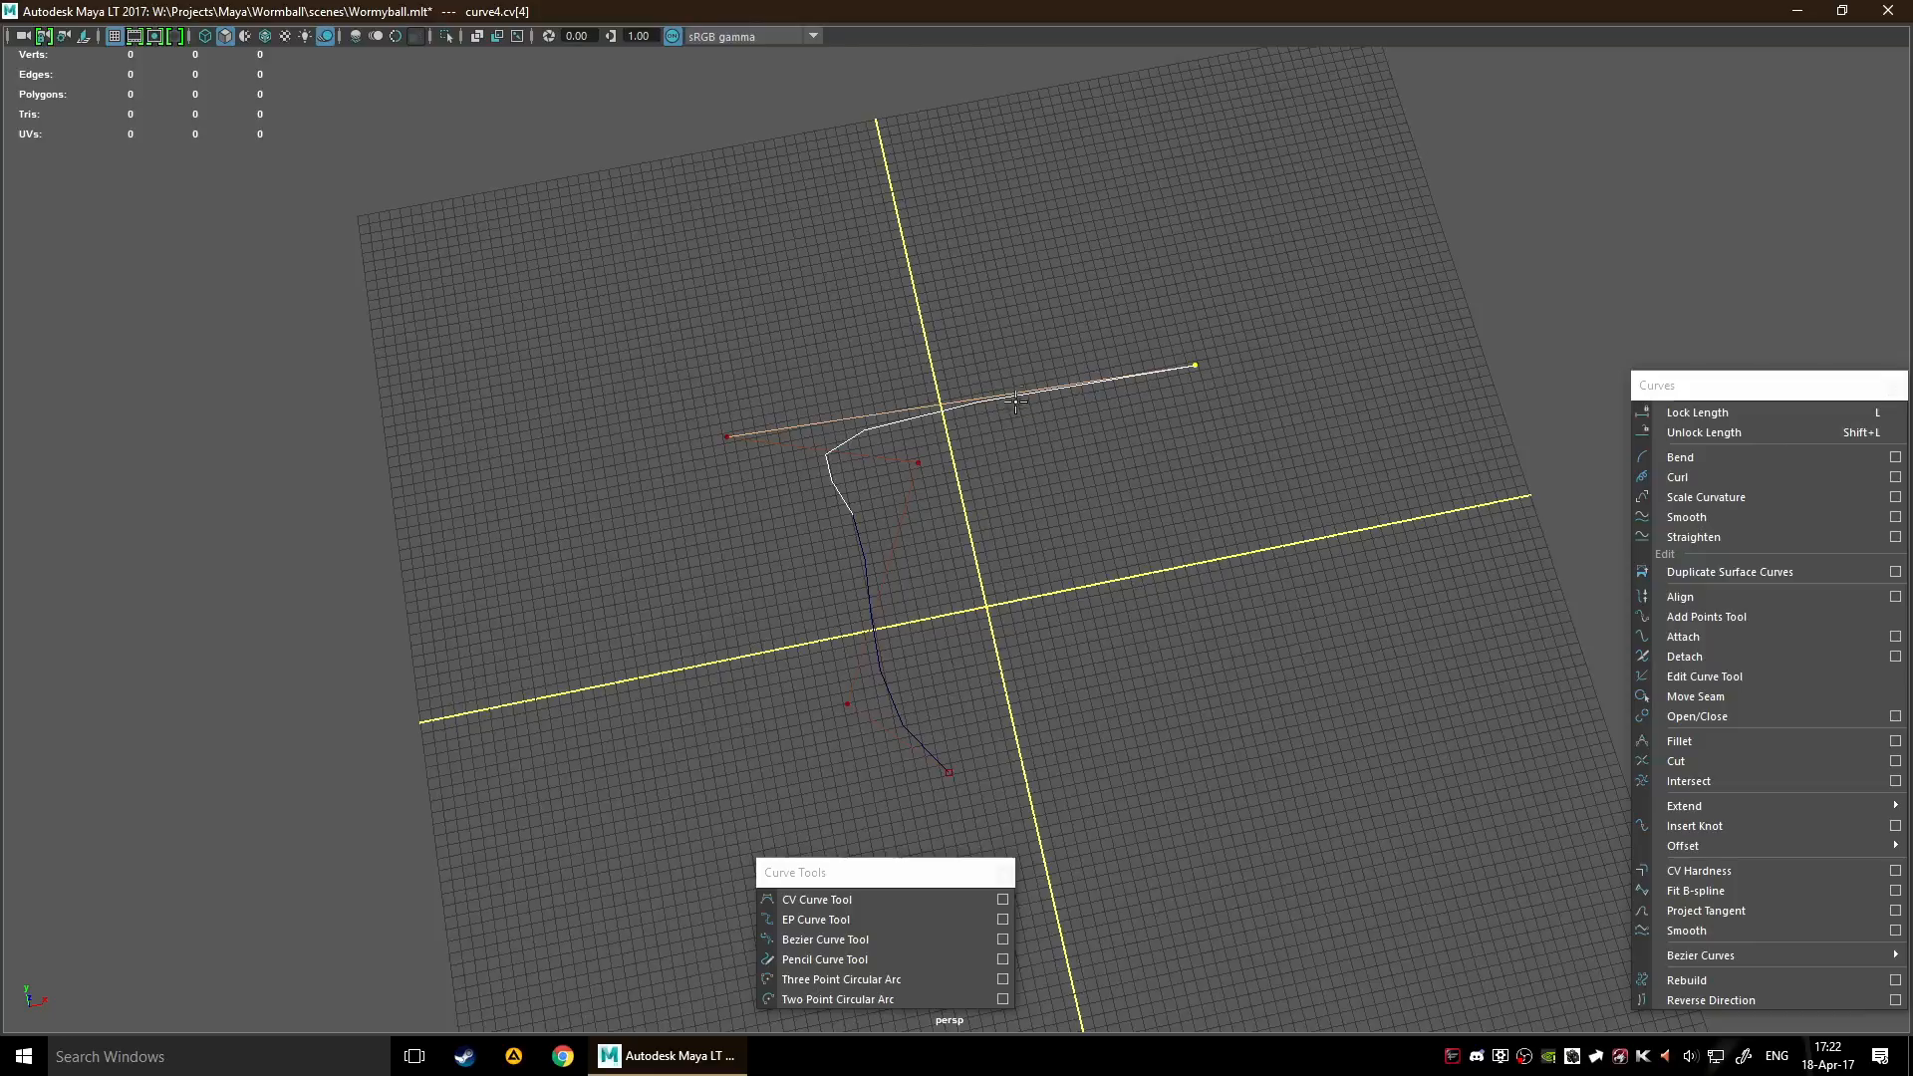
pyautogui.click(1065, 296)
pyautogui.click(1196, 211)
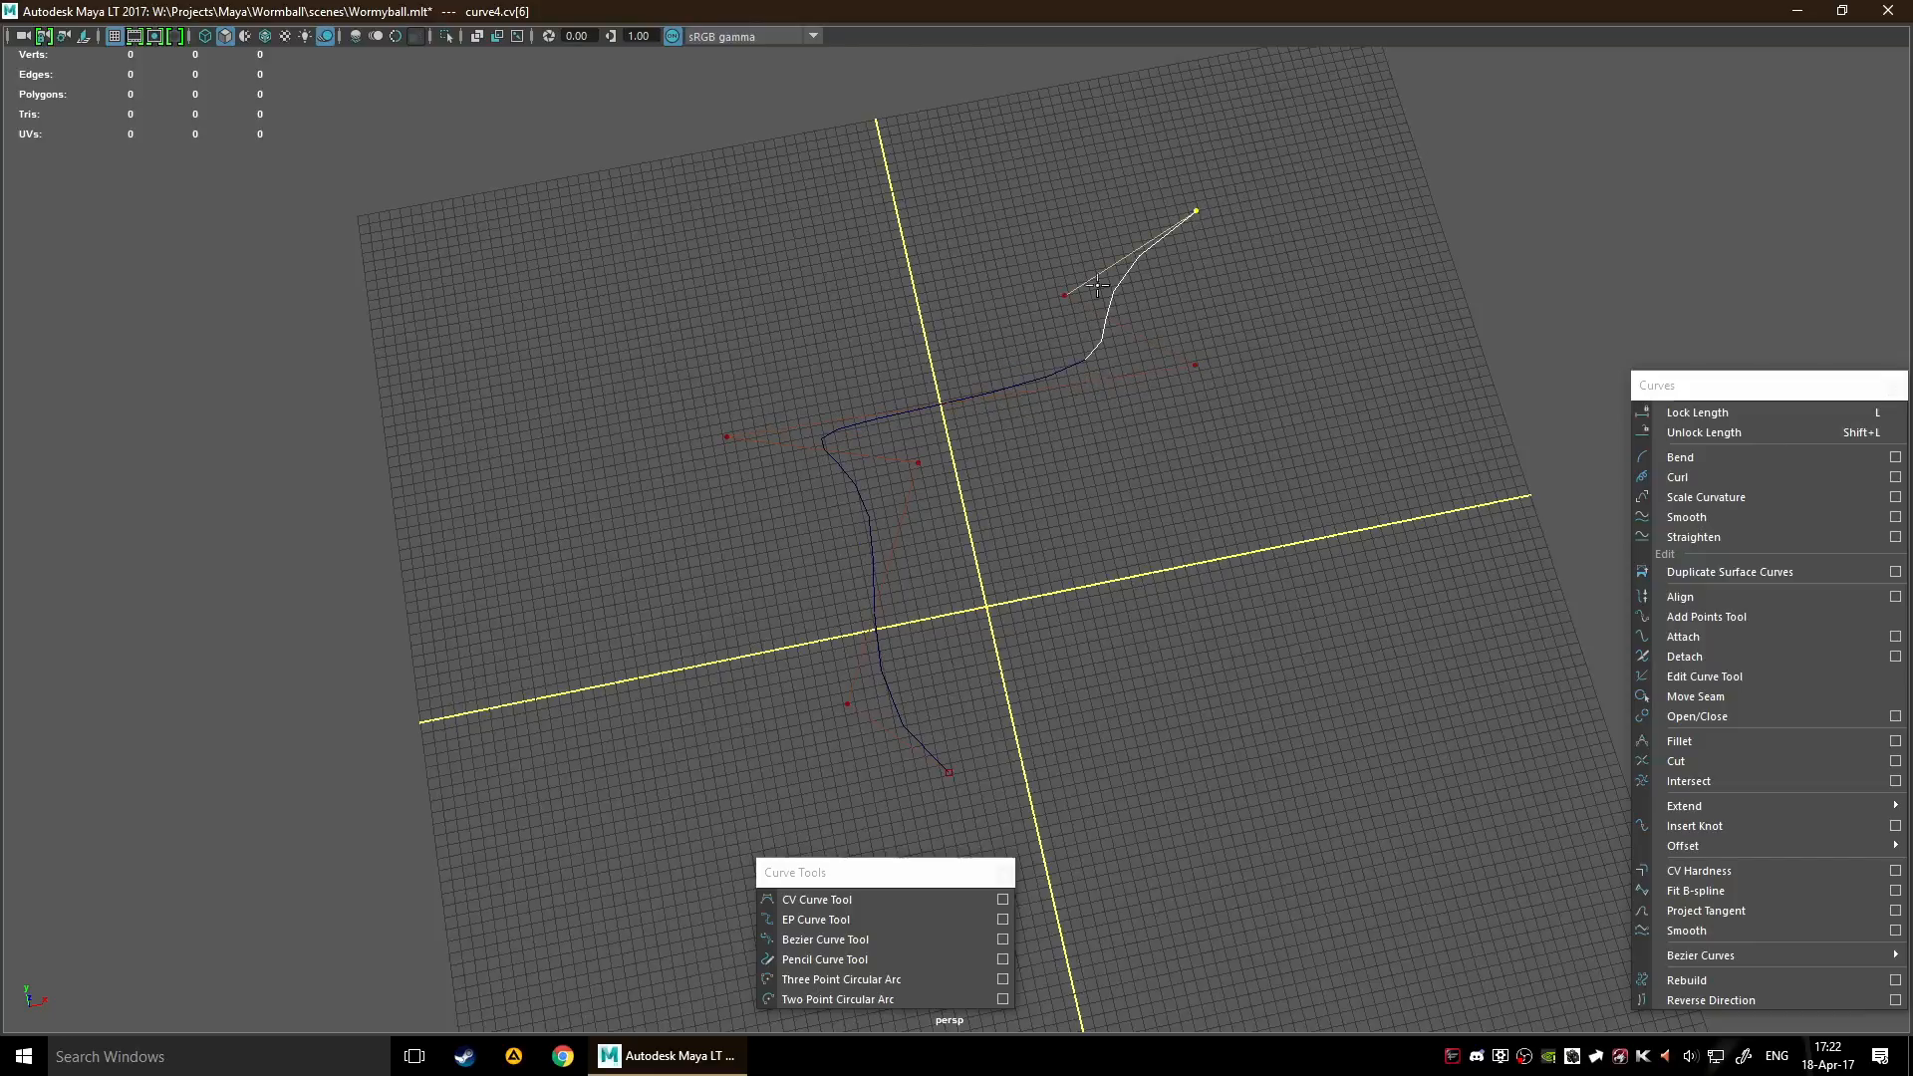
pyautogui.scroll(8, 1174, 504)
pyautogui.keyDown('alt'); pyautogui.moveTo(1349, 295); pyautogui.dragTo(1299, 435, button='middle'); pyautogui.keyUp('alt')
pyautogui.press('Return')
# Move the finished CV curve into the upper-left quadrant of the grid
pyautogui.scroll(-5, 1085, 757)
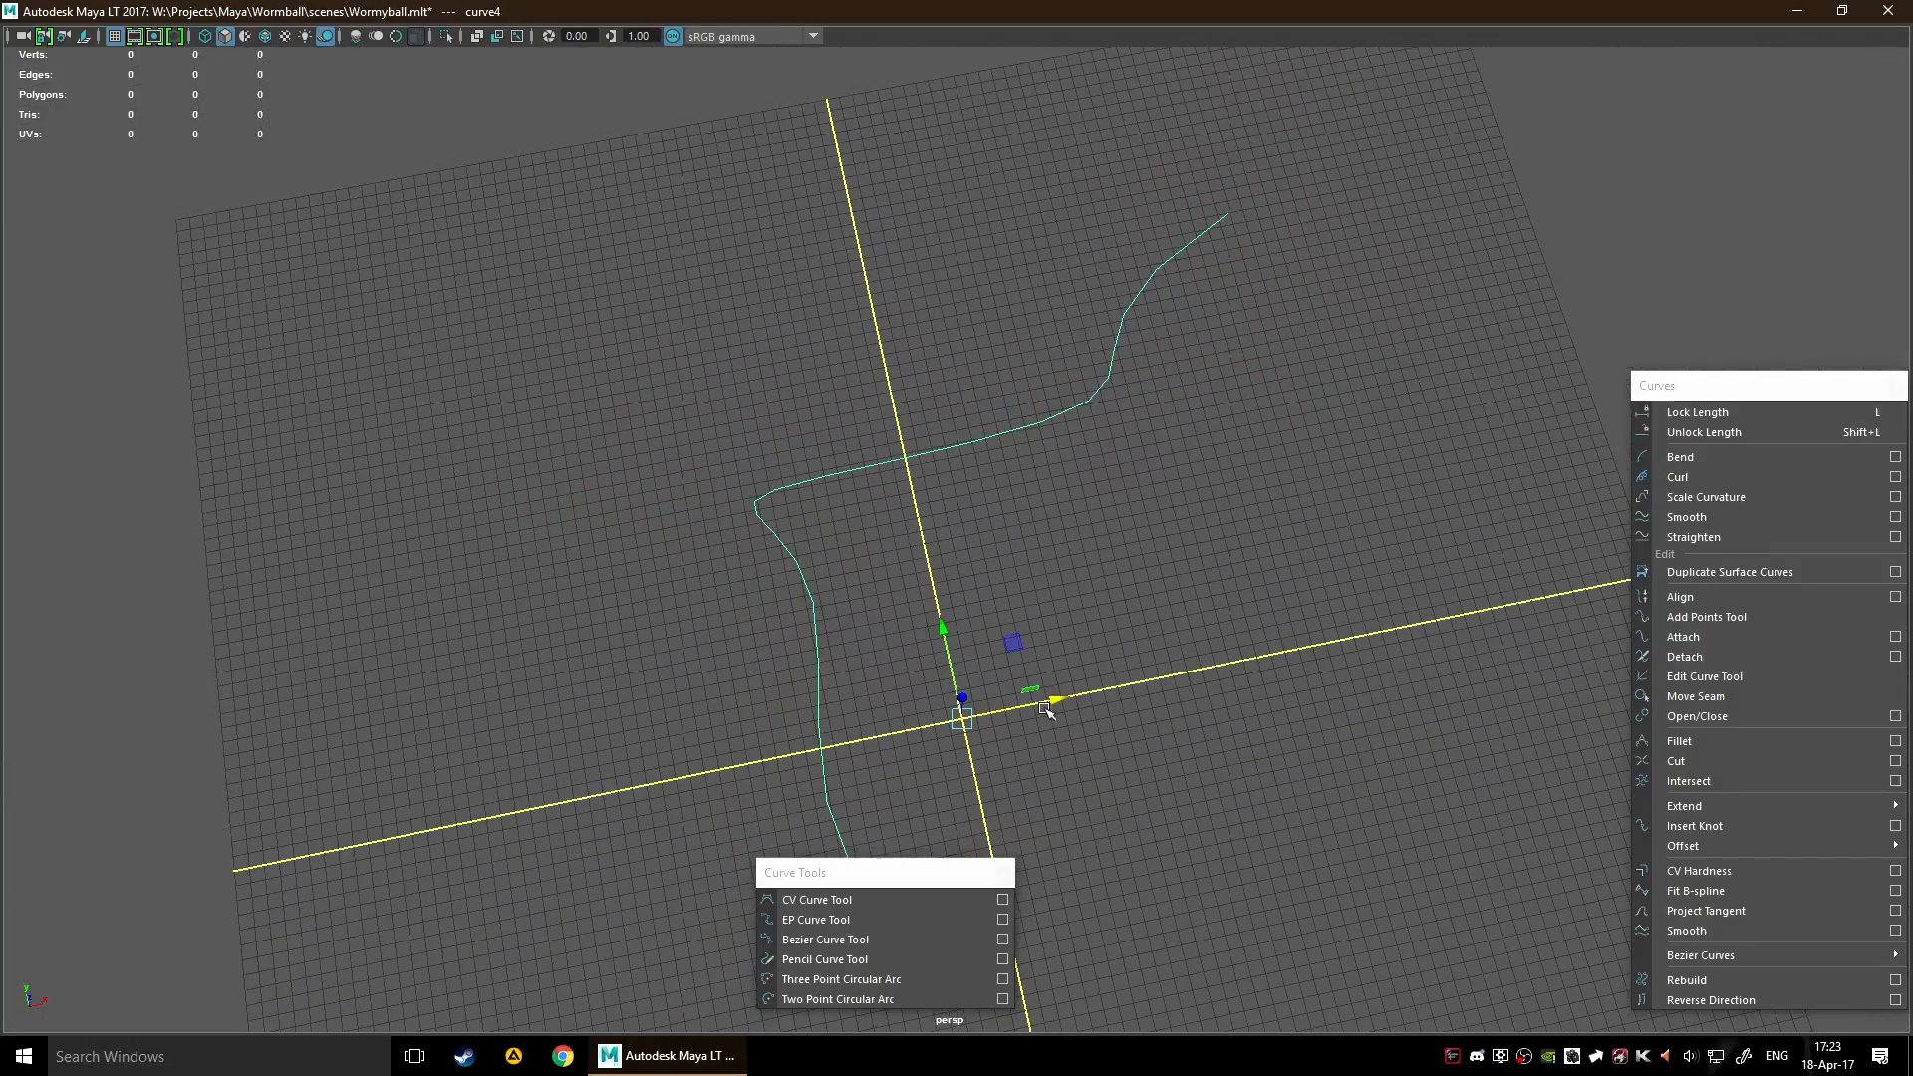
pyautogui.moveTo(1009, 590); pyautogui.dragTo(675, 508)
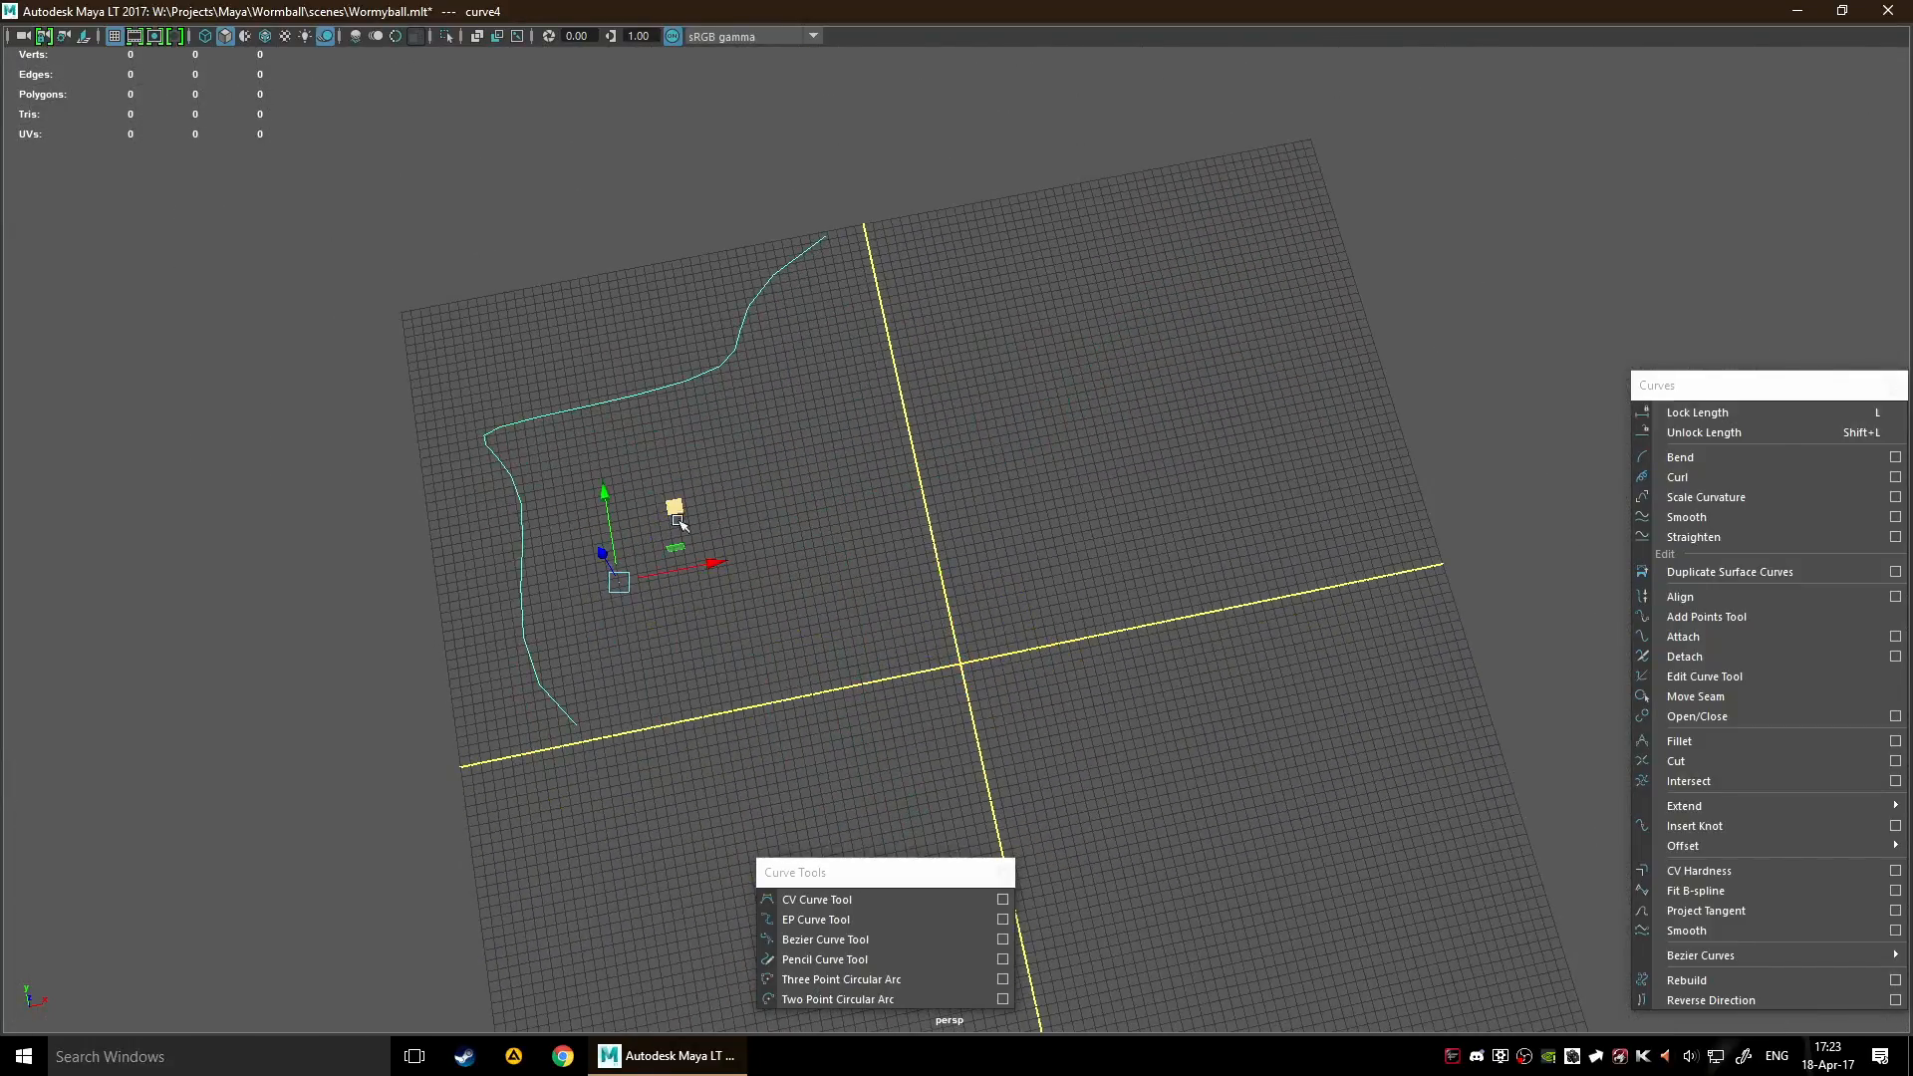
pyautogui.click(829, 501)
pyautogui.moveTo(577, 369); pyautogui.dragTo(523, 419)
pyautogui.keyDown('alt'); pyautogui.moveTo(987, 439); pyautogui.dragTo(931, 354, button='middle'); pyautogui.keyUp('alt')
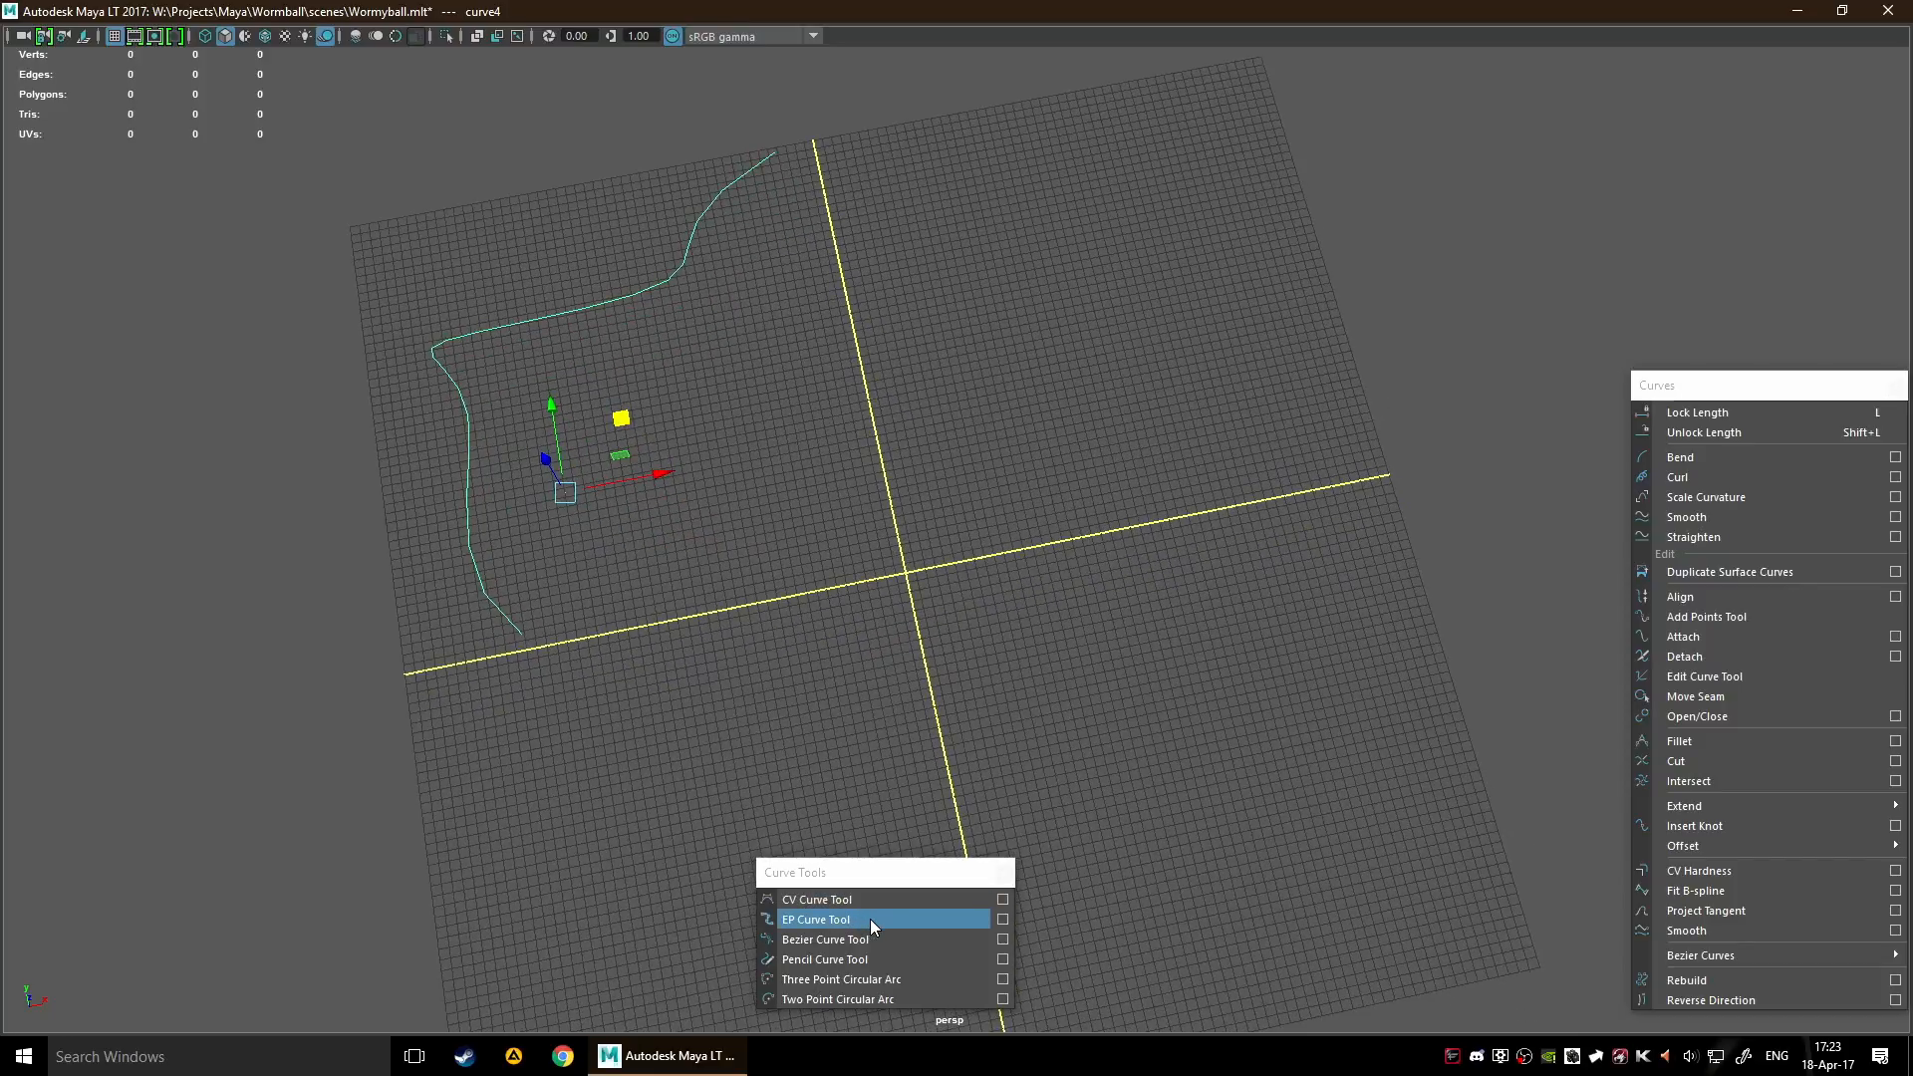
# Draw a similarly bent curve with the EP Curve Tool in the grid's upper-right quadrant and finish it
pyautogui.click(873, 923)
pyautogui.keyDown('alt'); pyautogui.moveTo(1028, 387); pyautogui.dragTo(982, 454, button='middle'); pyautogui.keyUp('alt')
pyautogui.click(983, 590)
pyautogui.click(937, 512)
pyautogui.click(959, 352)
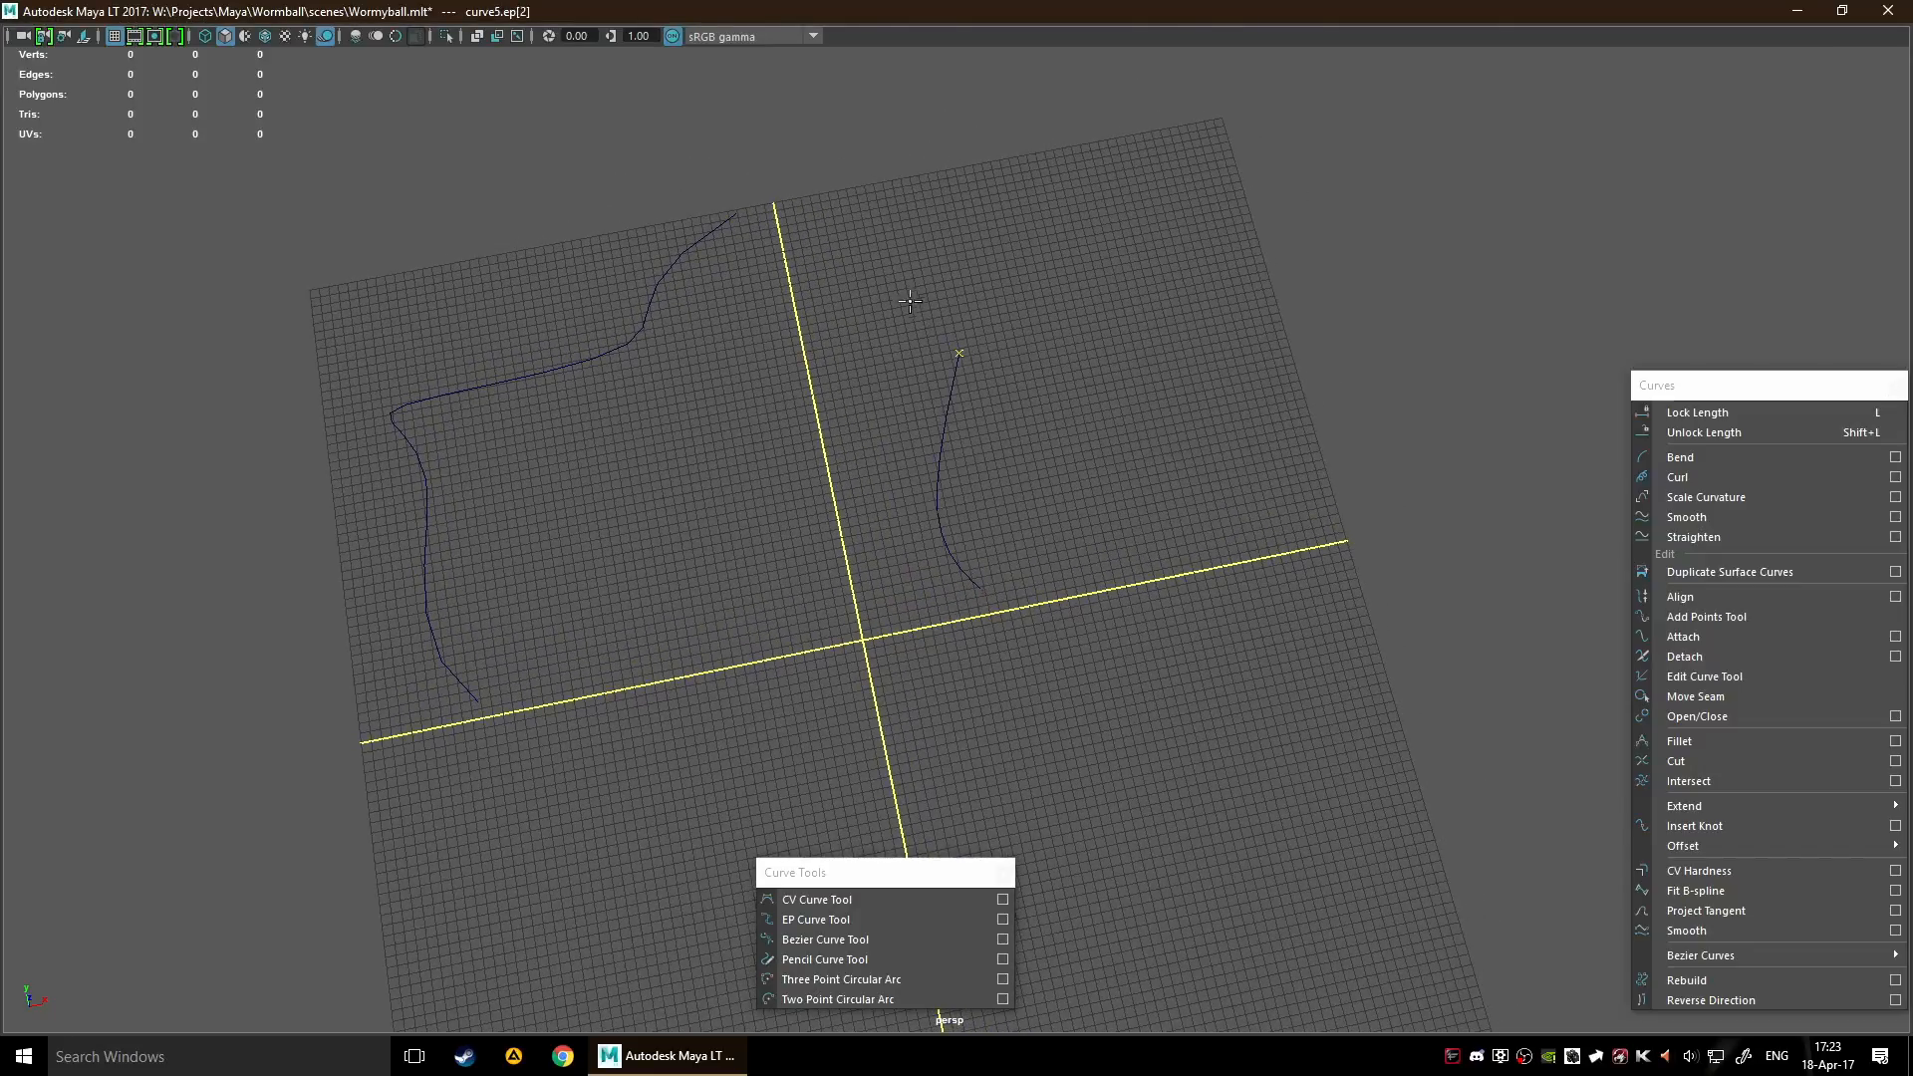
pyautogui.click(899, 282)
pyautogui.moveTo(969, 242); pyautogui.dragTo(1236, 119)
pyautogui.press('w')
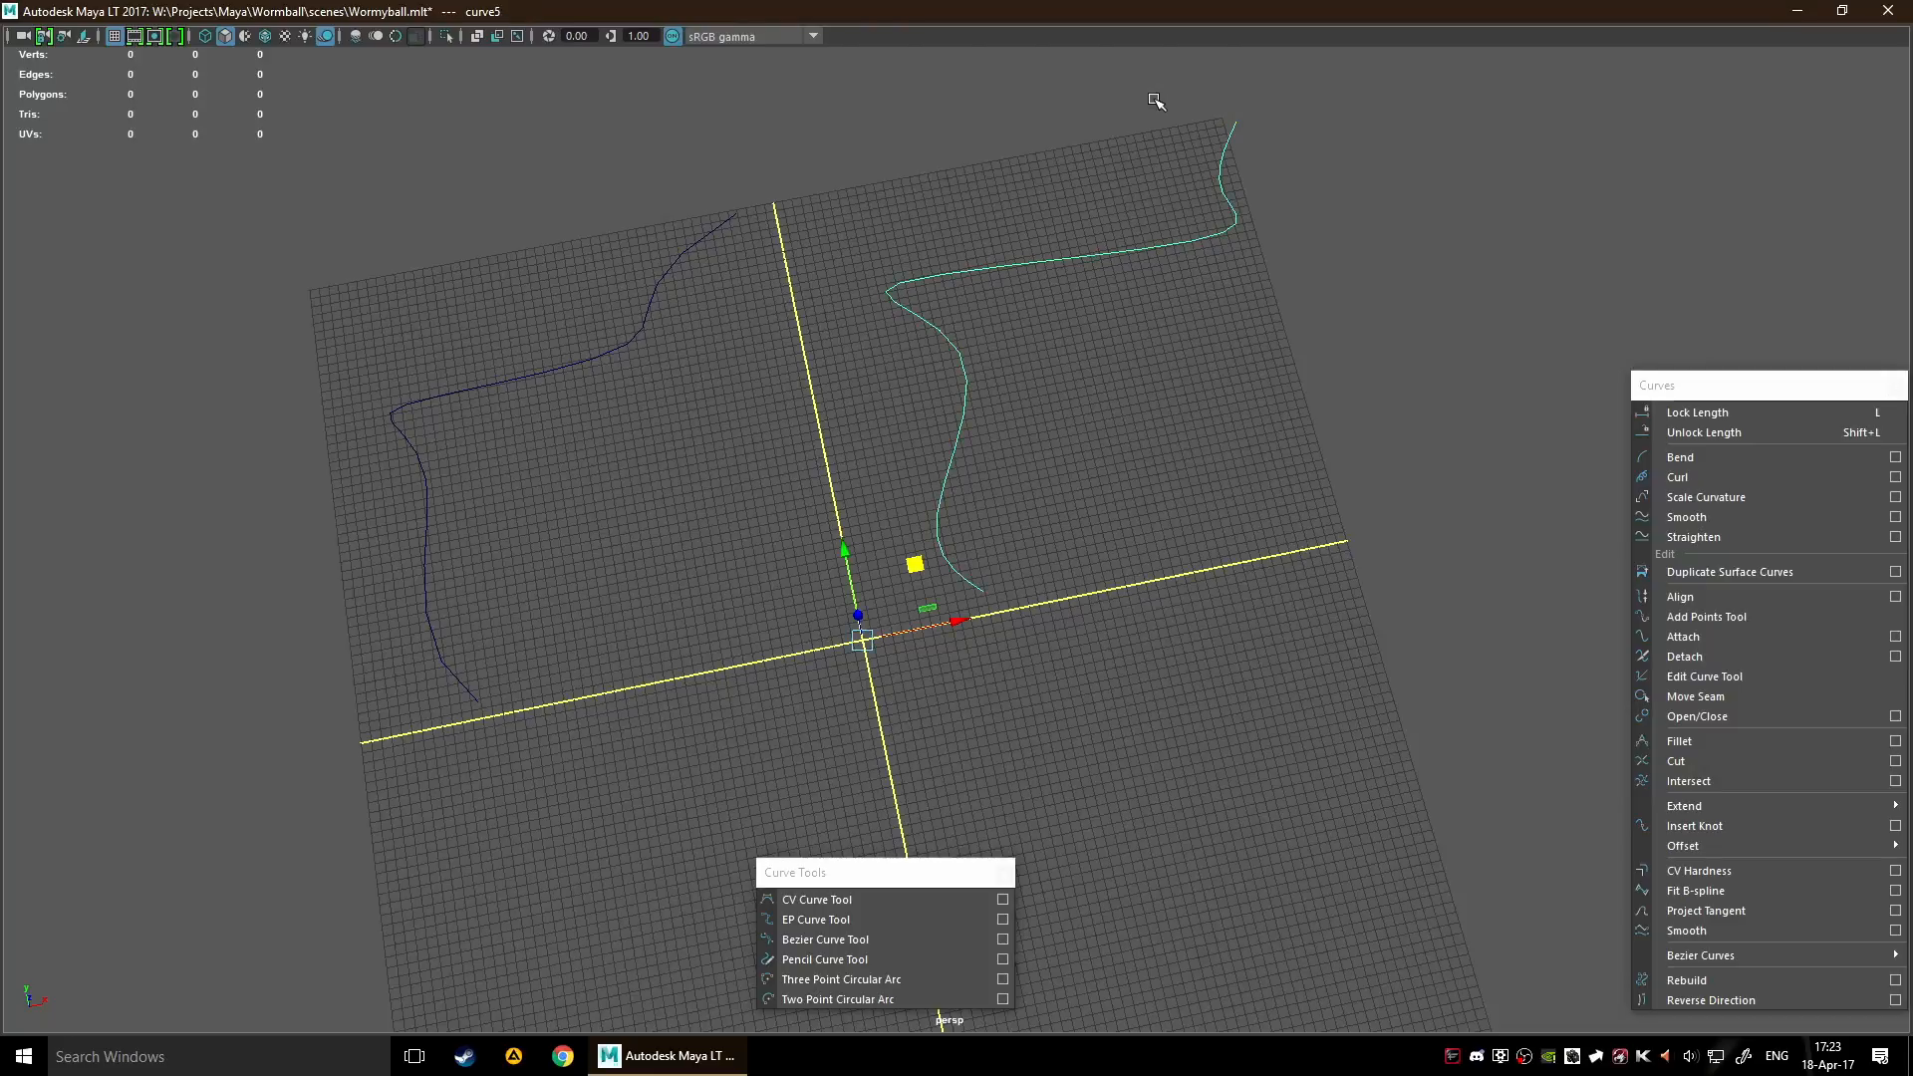
# Shift the EP curve slightly toward the CV curve and select the CV curve
pyautogui.keyDown('alt'); pyautogui.moveTo(1000, 376); pyautogui.dragTo(1063, 457, button='middle'); pyautogui.keyUp('alt')
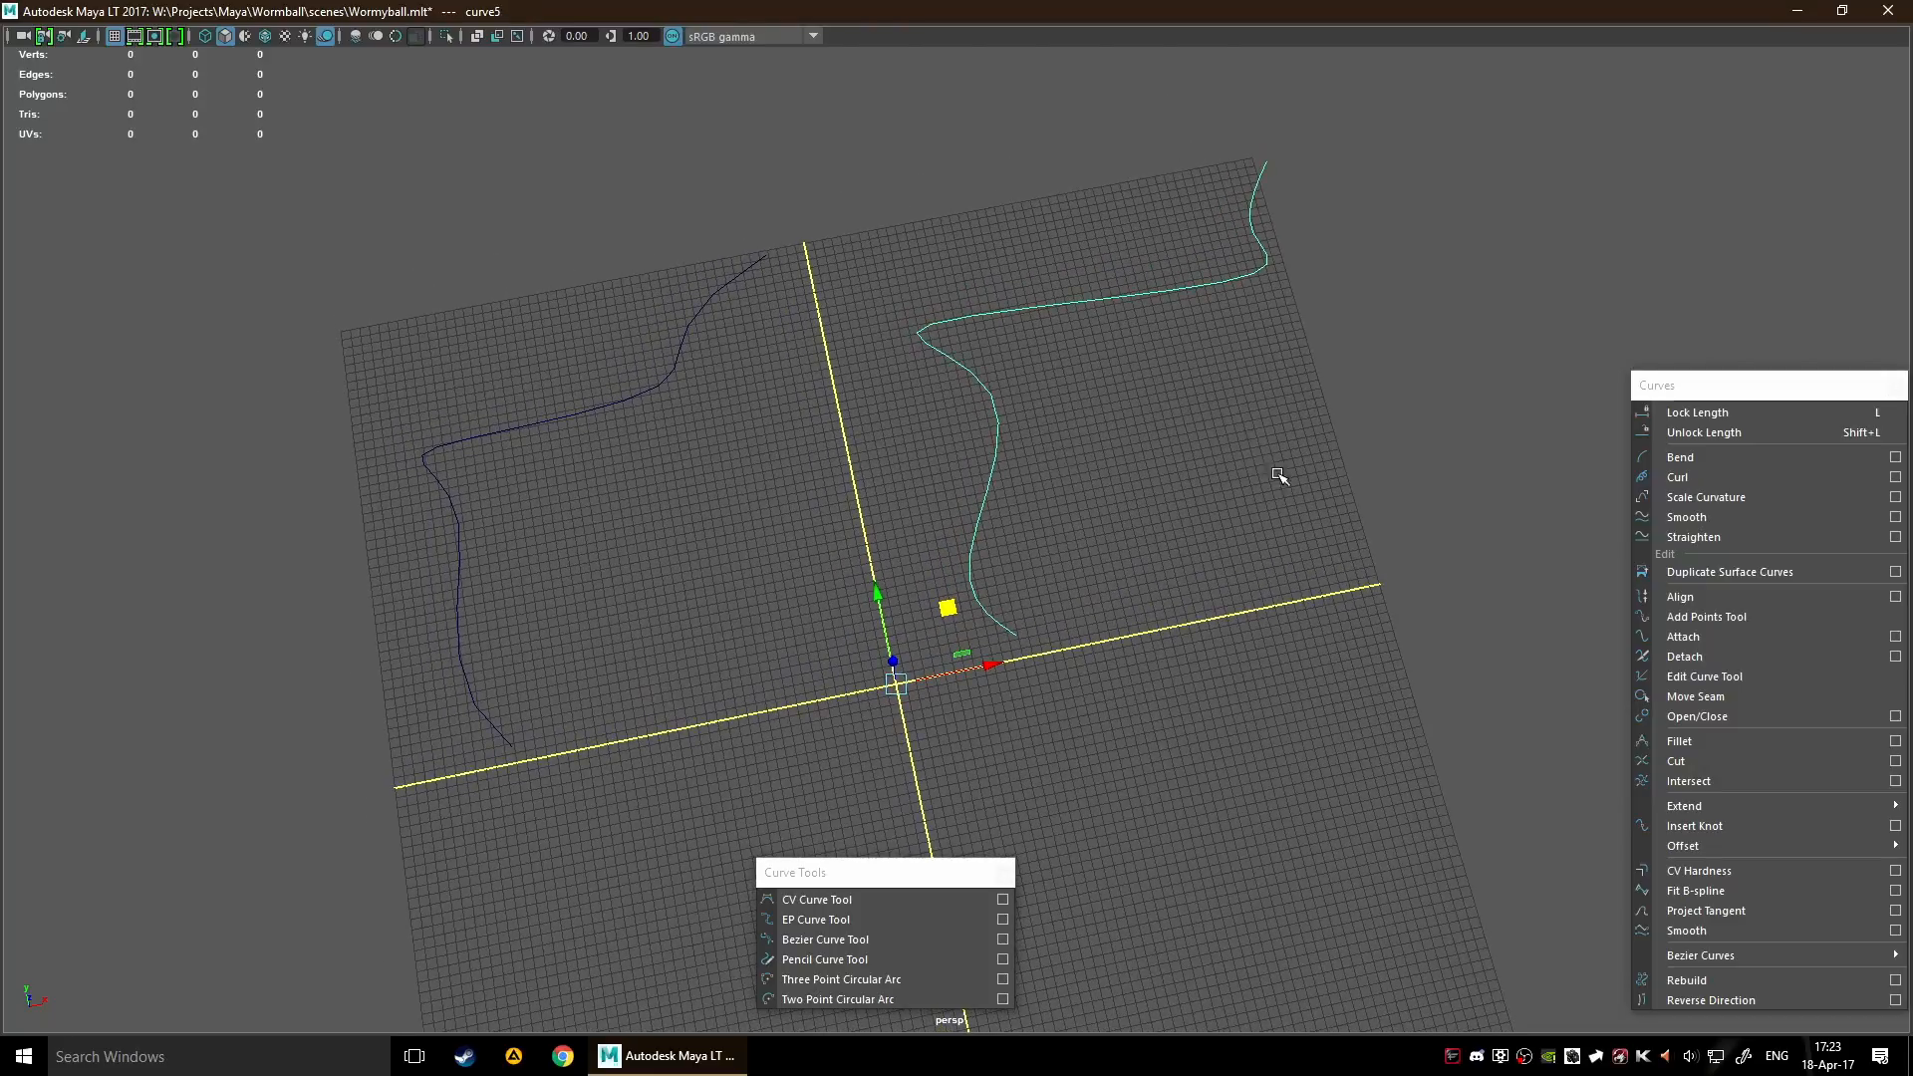
pyautogui.moveTo(957, 603); pyautogui.dragTo(918, 621)
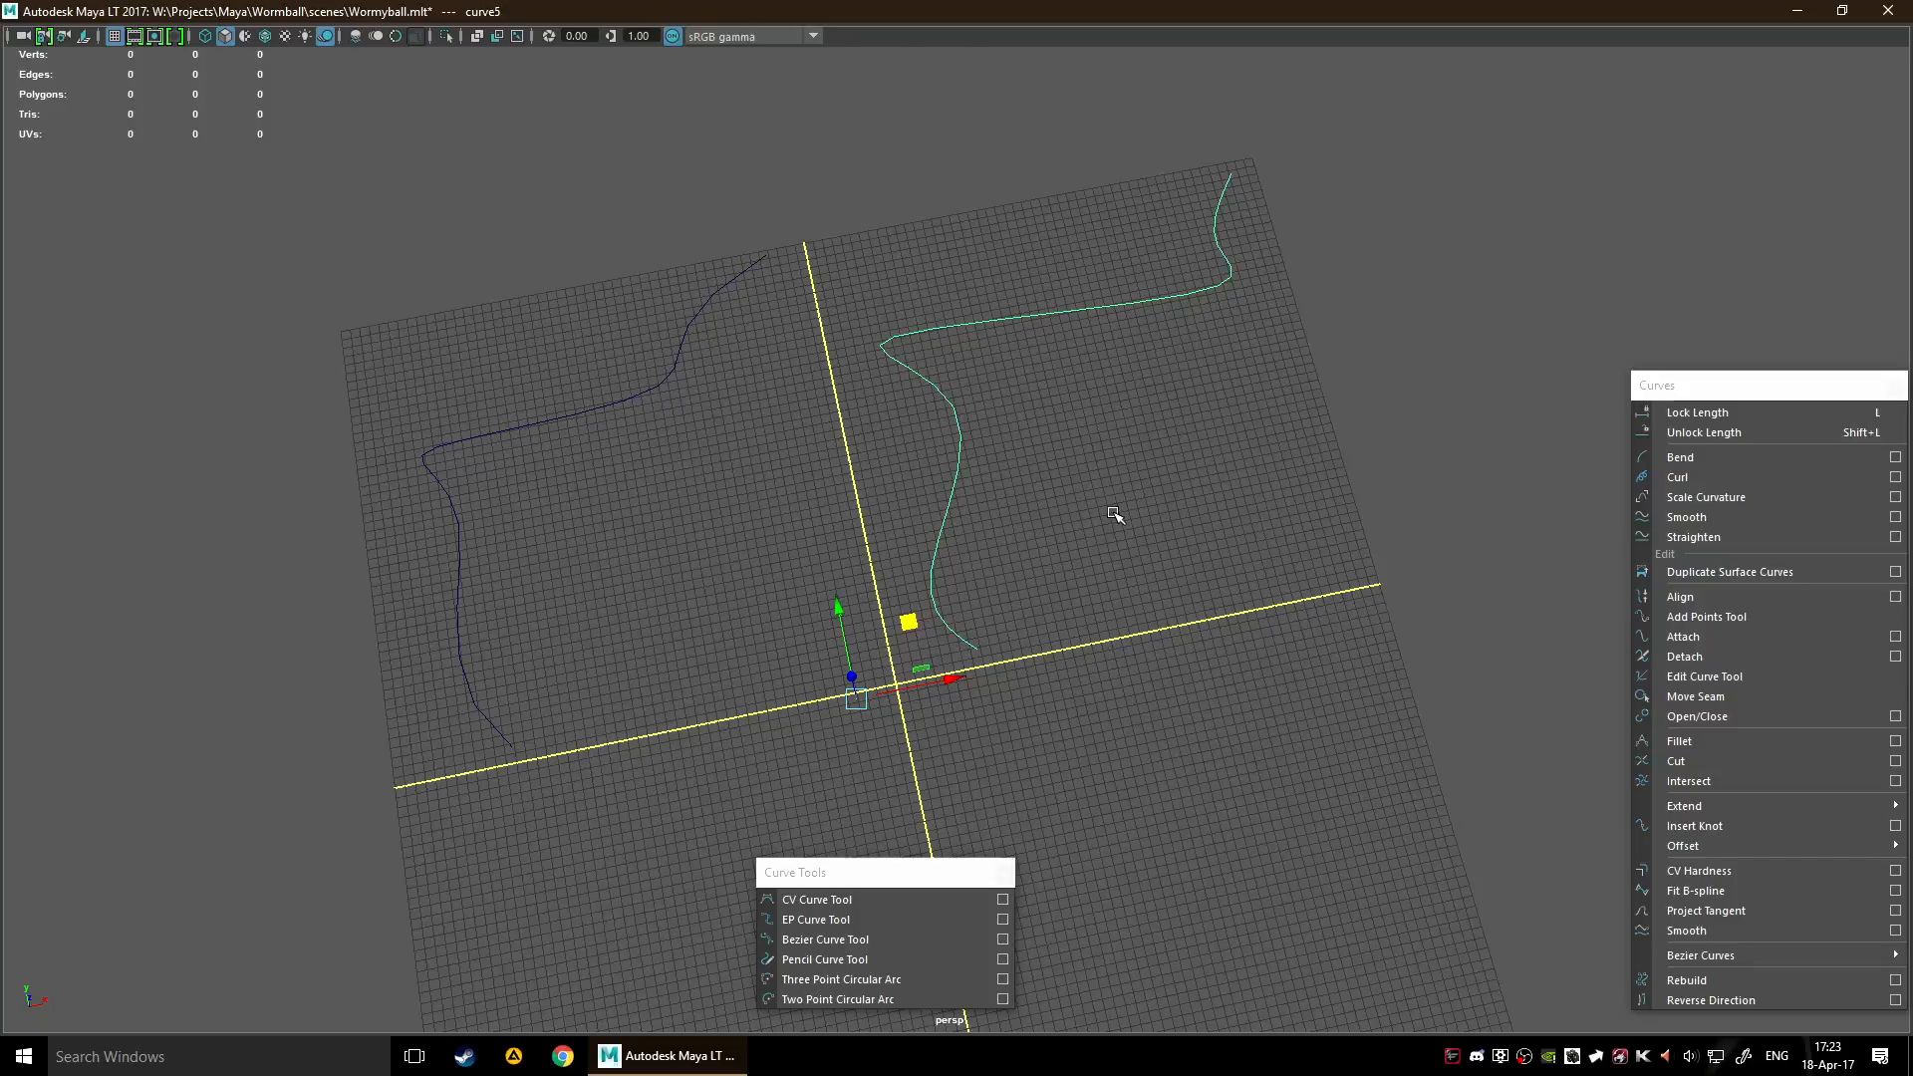
pyautogui.moveTo(378, 346); pyautogui.dragTo(484, 526)
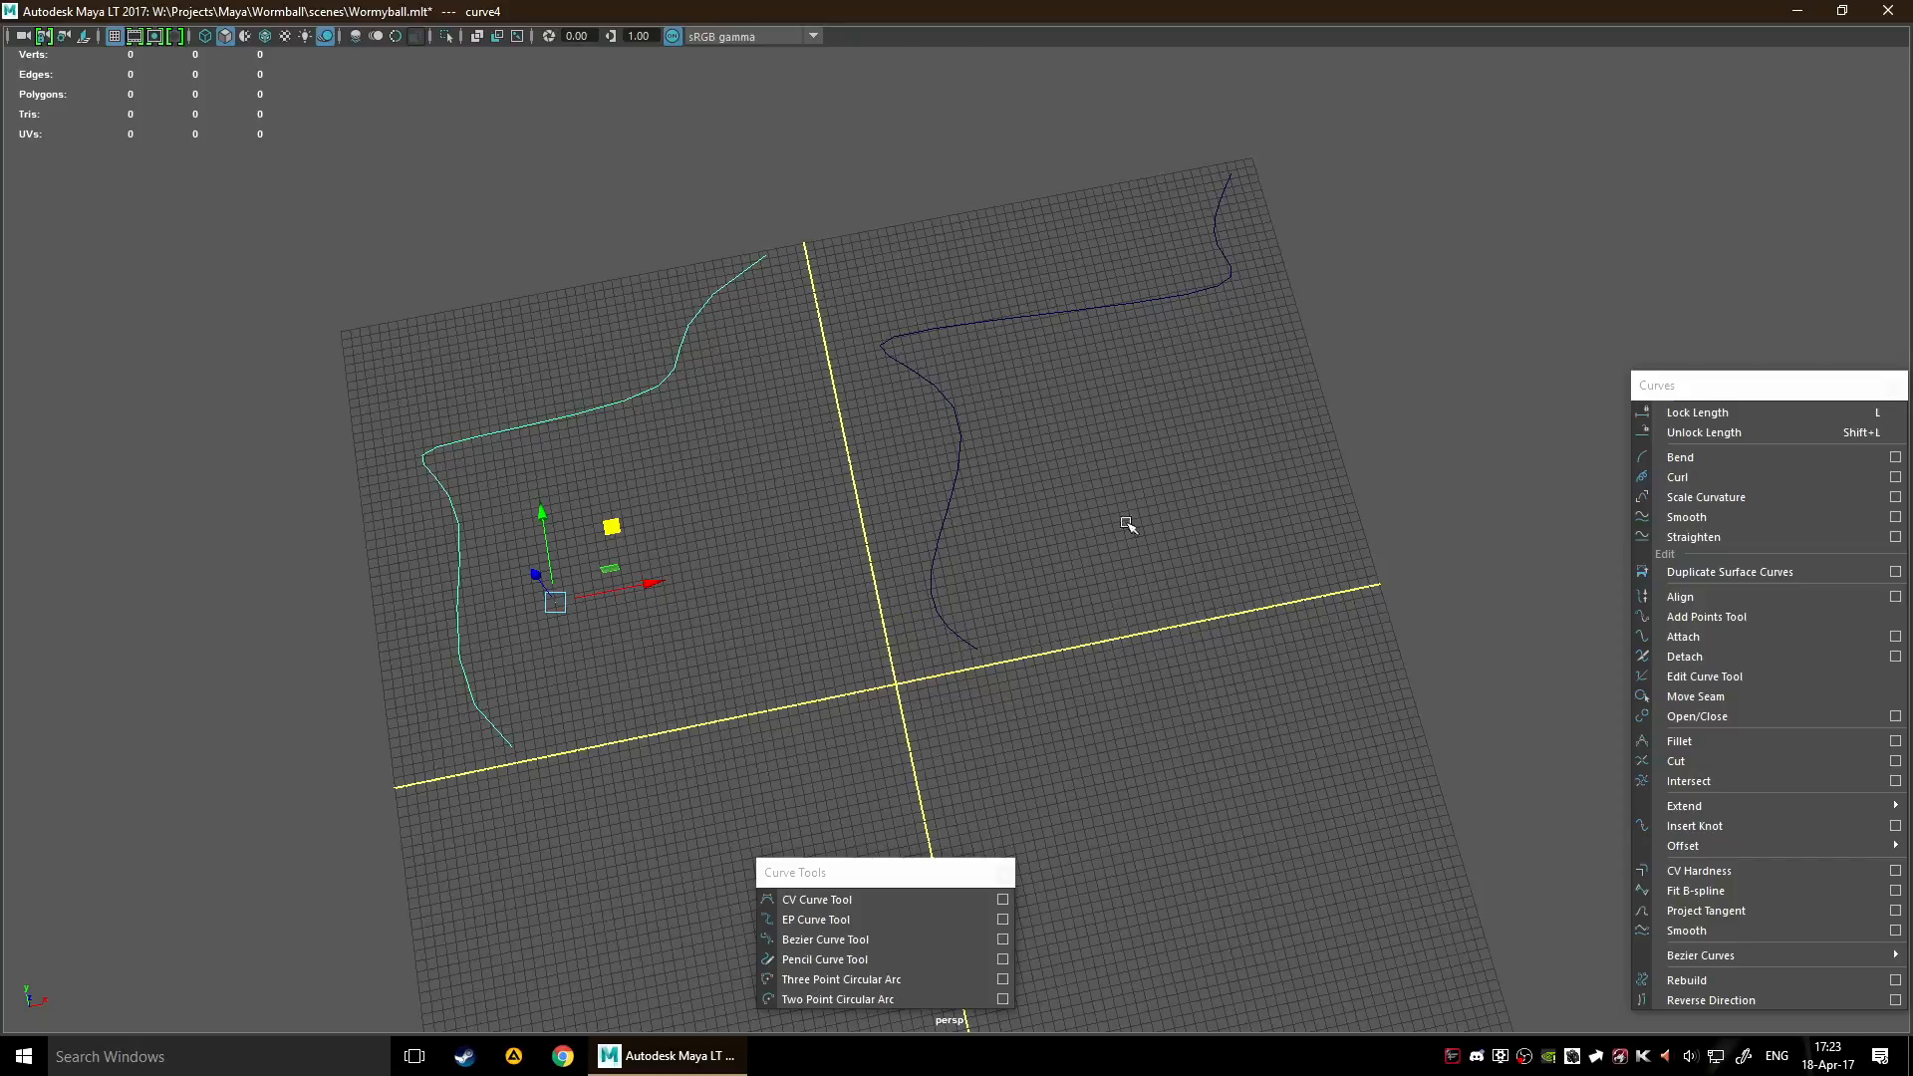
# Draw a similarly bent freehand curve with the Pencil Curve Tool from the grid's lower-left quadrant up to the origin
pyautogui.keyDown('alt'); pyautogui.moveTo(954, 496); pyautogui.dragTo(893, 359, button='middle'); pyautogui.keyUp('alt')
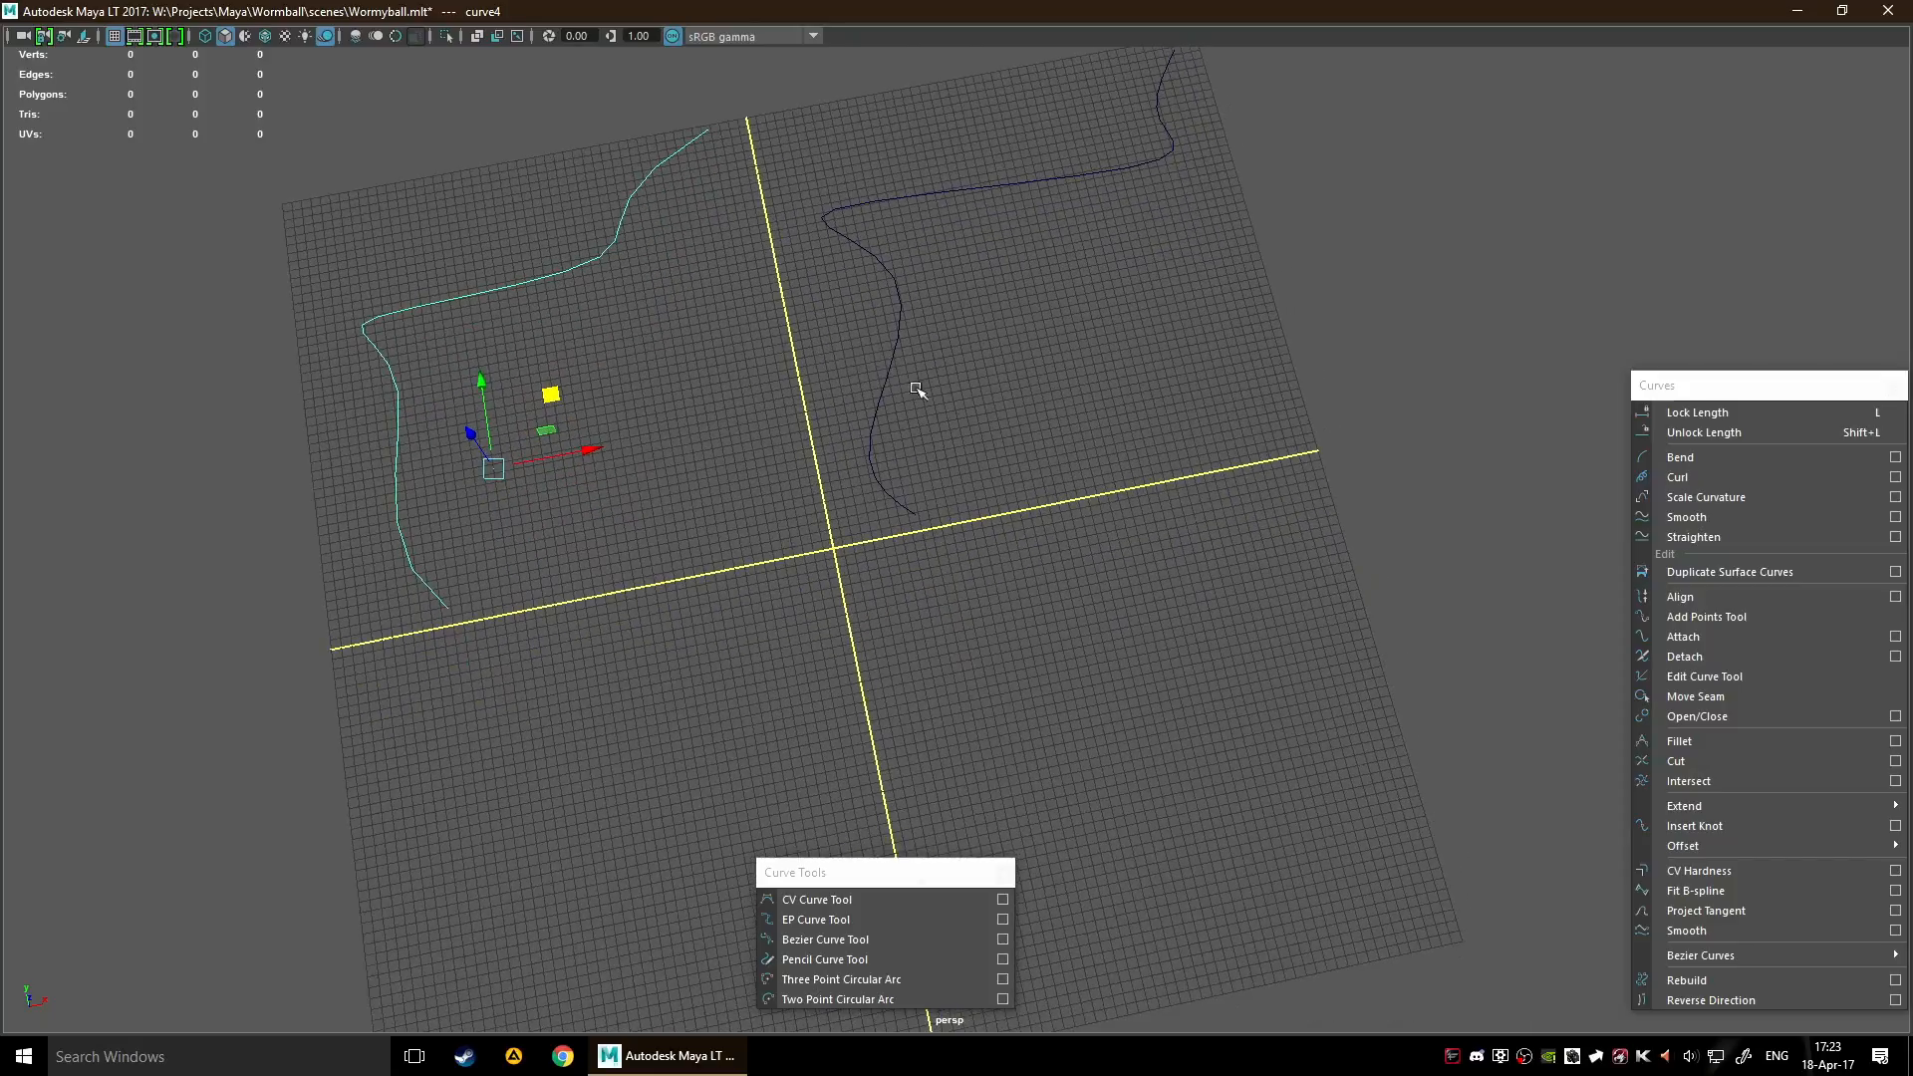
pyautogui.keyDown('alt'); pyautogui.moveTo(1061, 565); pyautogui.dragTo(1106, 499, button='middle'); pyautogui.keyUp('alt')
pyautogui.click(888, 960)
pyautogui.keyDown('alt'); pyautogui.moveTo(1022, 717); pyautogui.dragTo(1119, 537, button='middle'); pyautogui.keyUp('alt')
pyautogui.keyDown('alt'); pyautogui.moveTo(797, 735); pyautogui.dragTo(860, 593, button='middle'); pyautogui.keyUp('alt')
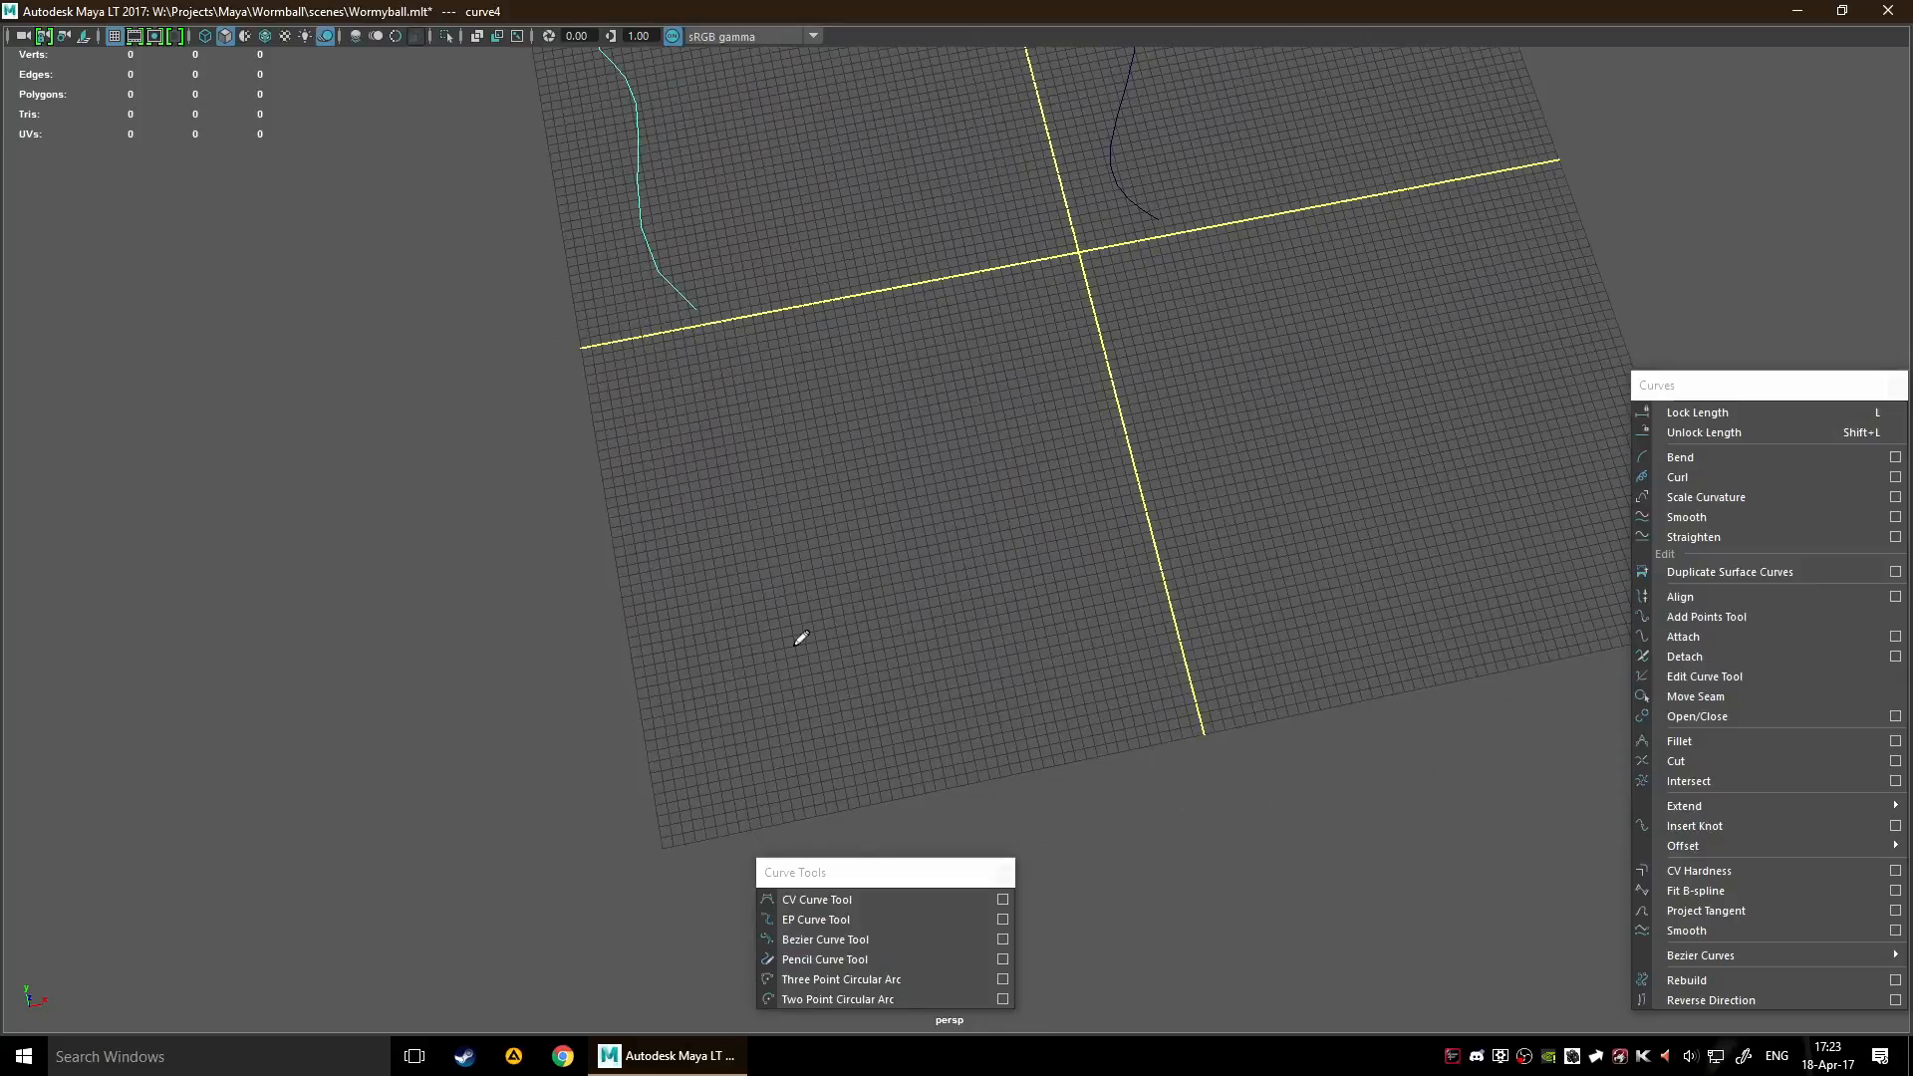
pyautogui.scroll(-2, 814, 655)
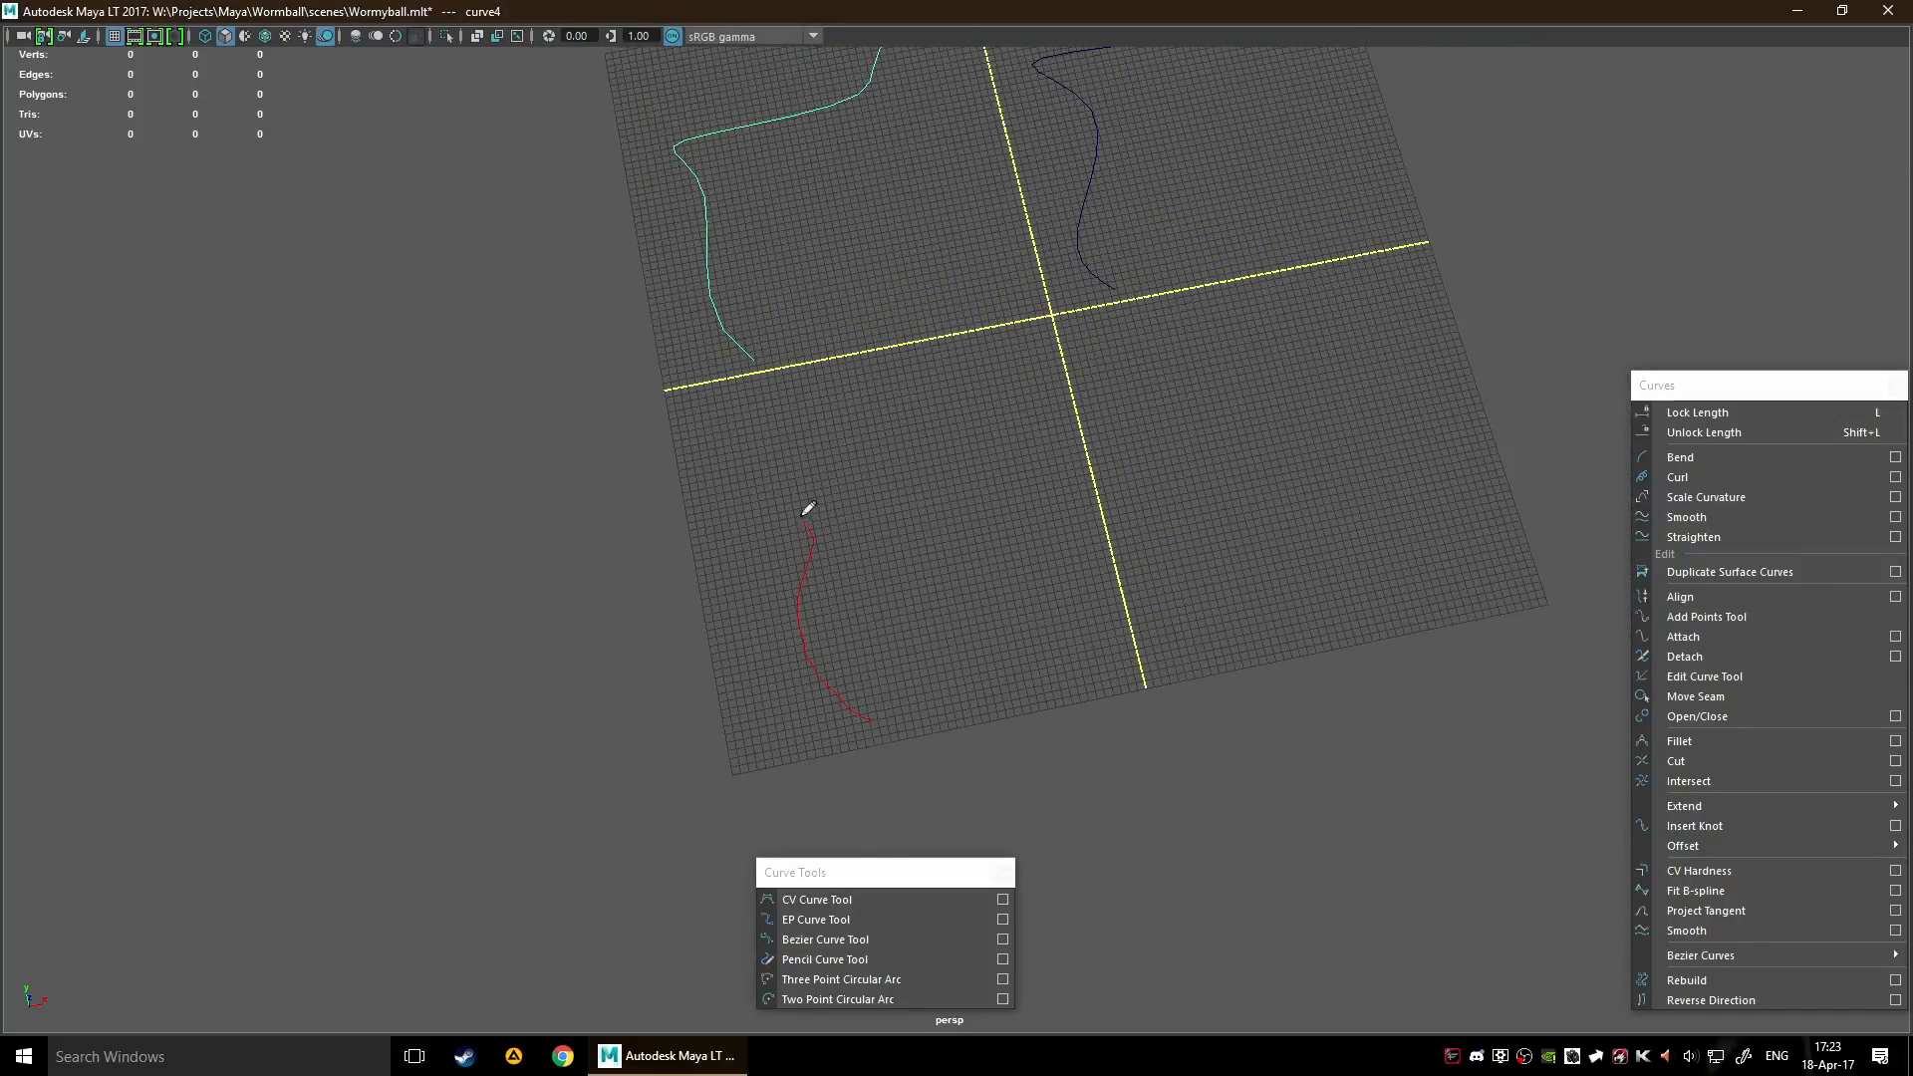
pyautogui.moveTo(766, 450); pyautogui.dragTo(931, 441)
pyautogui.moveTo(1073, 314); pyautogui.dragTo(1075, 315)
pyautogui.keyDown('alt'); pyautogui.moveTo(1145, 376); pyautogui.dragTo(1267, 578); pyautogui.keyUp('alt')
pyautogui.keyDown('alt'); pyautogui.moveTo(1275, 513); pyautogui.dragTo(1294, 456, button='middle'); pyautogui.keyUp('alt')
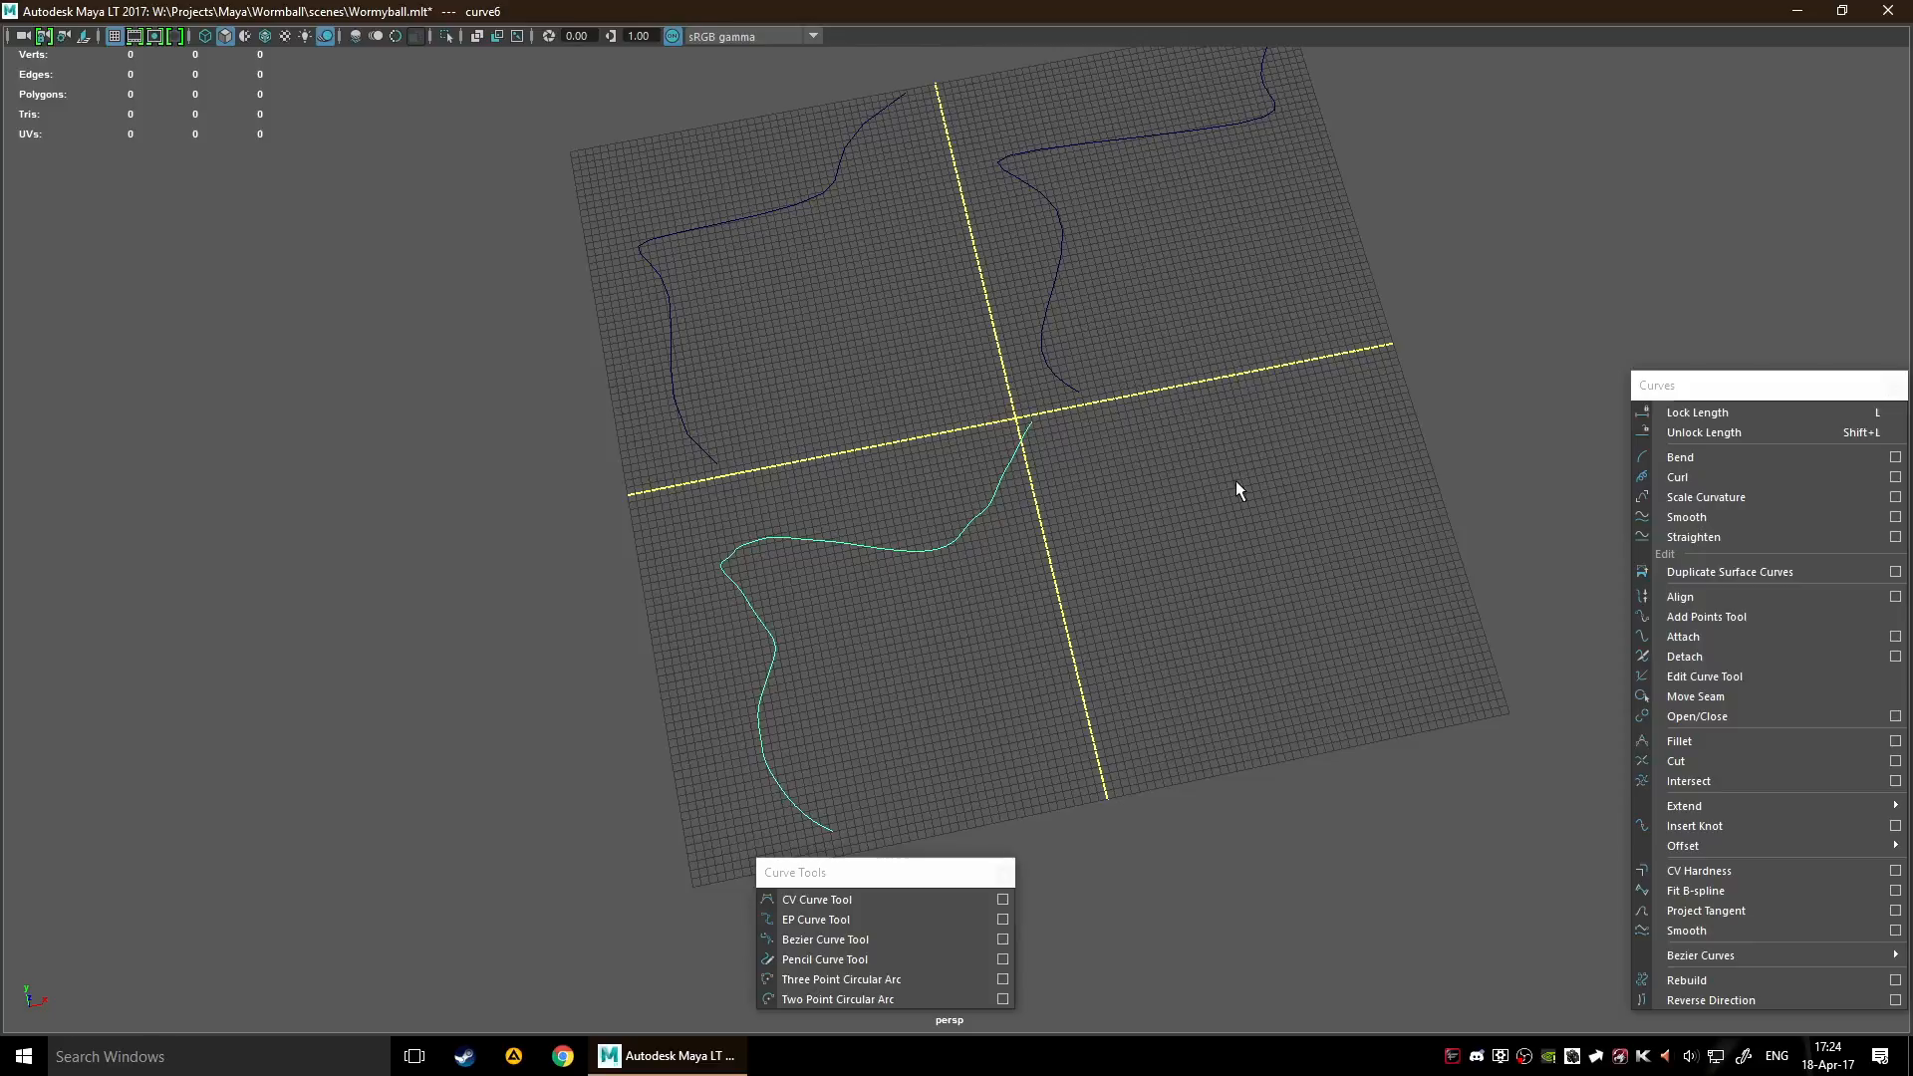
# Move the pencil curve slightly away from the origin within the lower-left quadrant of the grid and deselect it
pyautogui.keyDown('alt'); pyautogui.moveTo(932, 484); pyautogui.dragTo(1032, 468, button='middle'); pyautogui.keyUp('alt')
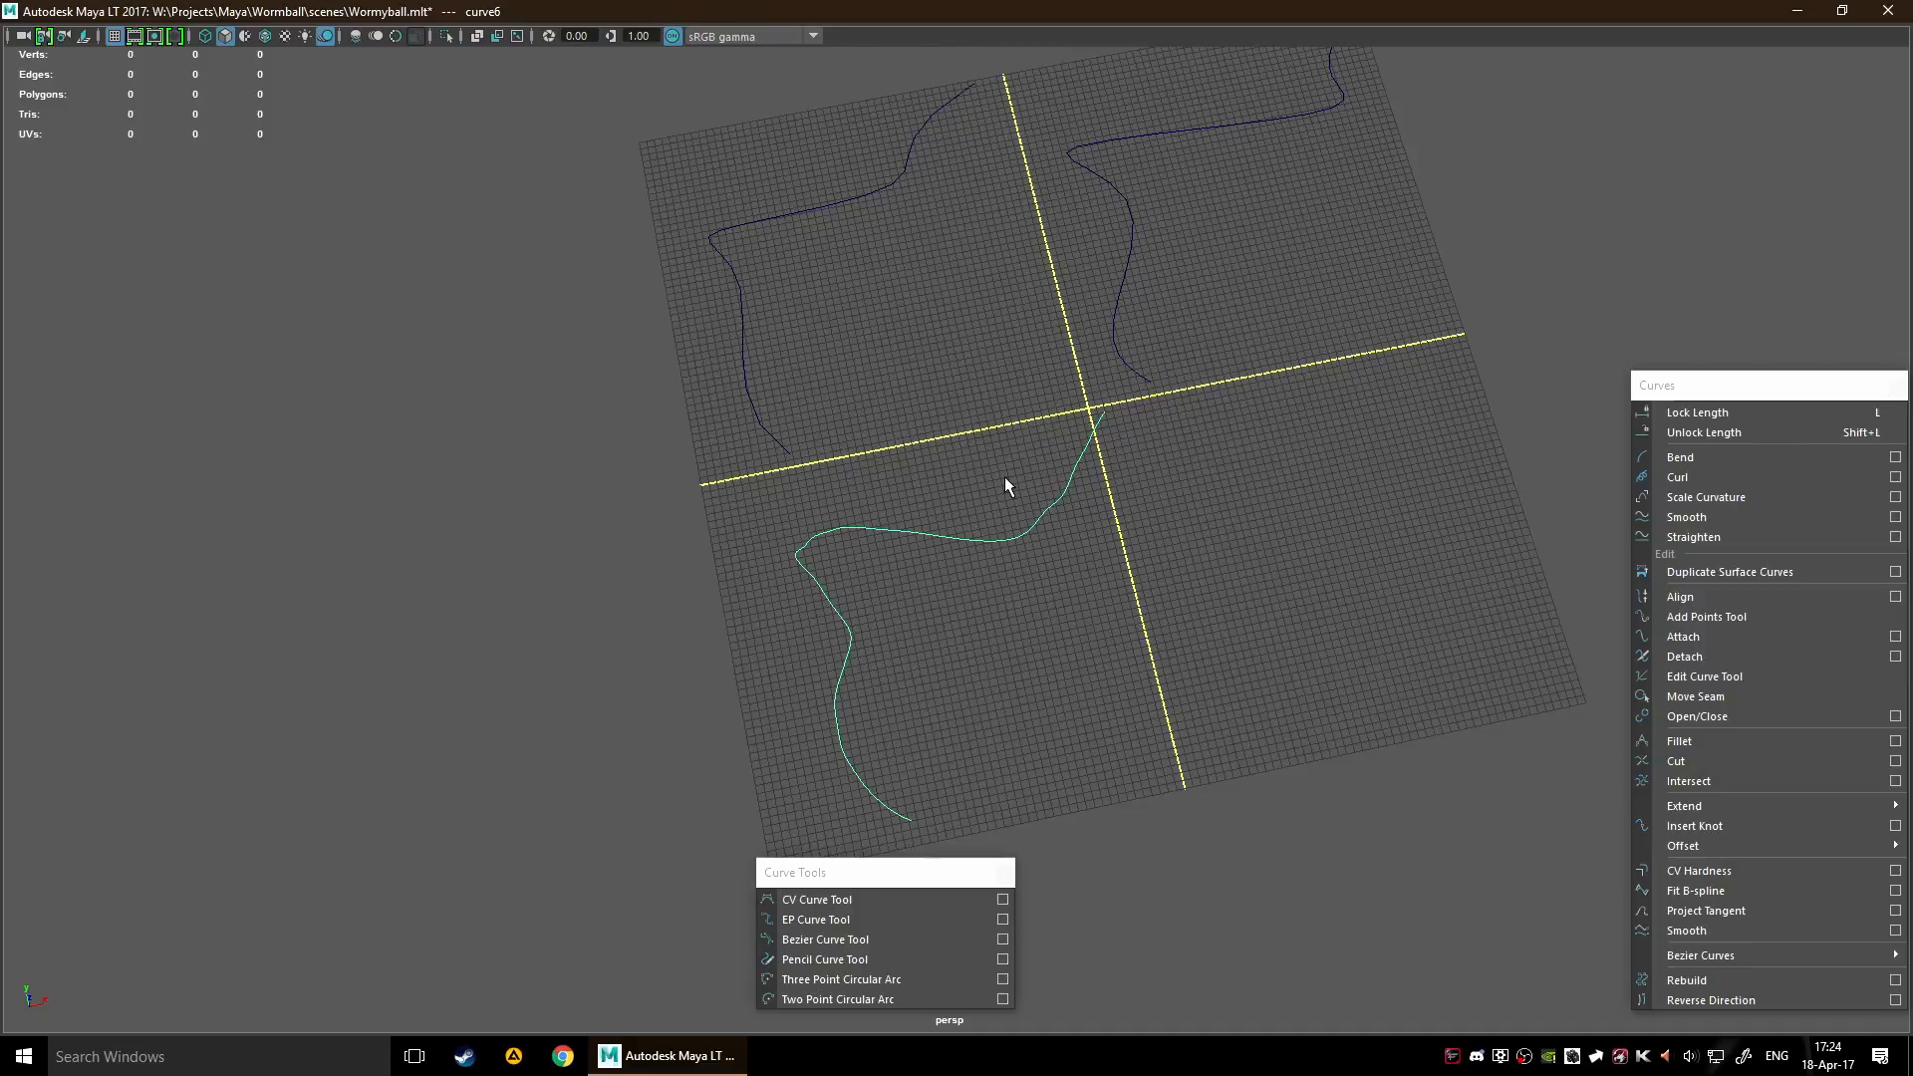
pyautogui.press('w')
pyautogui.moveTo(1136, 335); pyautogui.dragTo(1112, 351)
pyautogui.click(1286, 485)
pyautogui.keyDown('alt'); pyautogui.moveTo(1134, 554); pyautogui.dragTo(1179, 429, button='middle'); pyautogui.keyUp('alt')
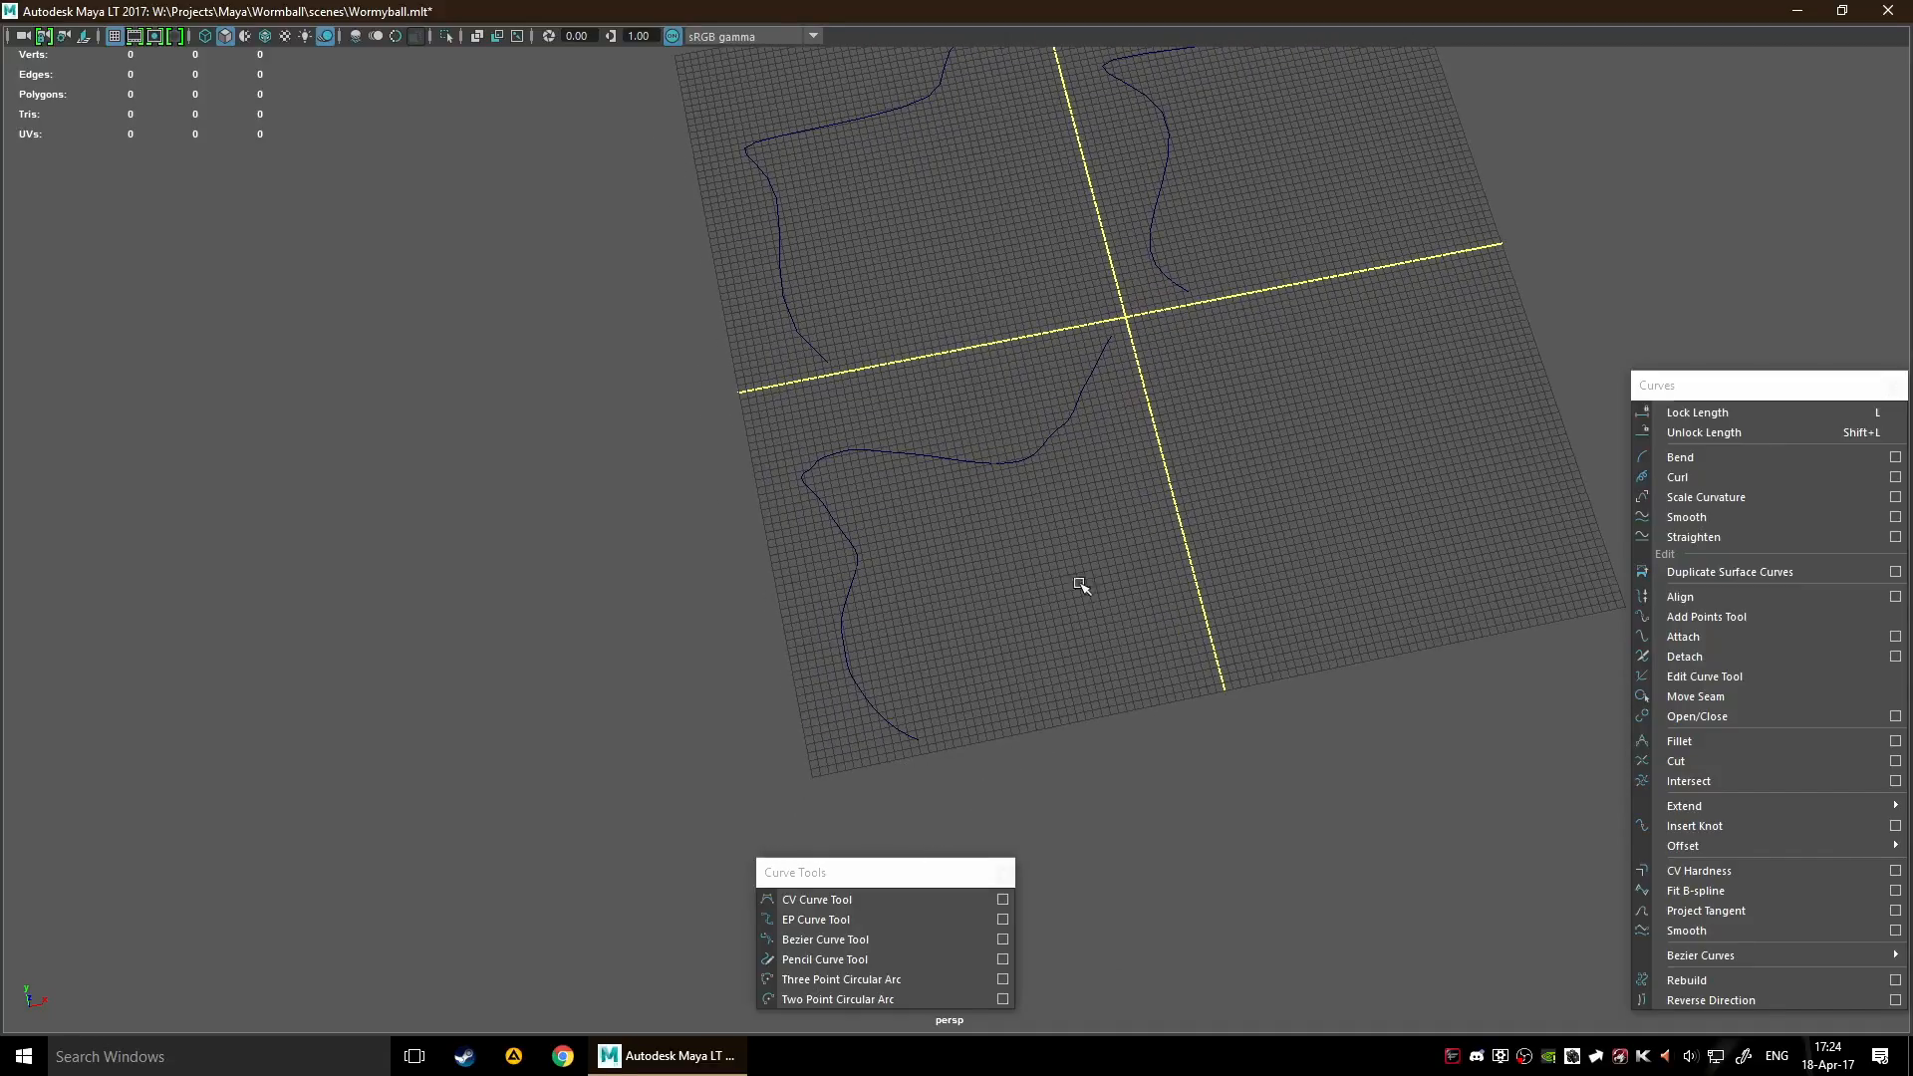
pyautogui.keyDown('alt'); pyautogui.moveTo(1157, 555); pyautogui.dragTo(880, 662); pyautogui.keyUp('alt')
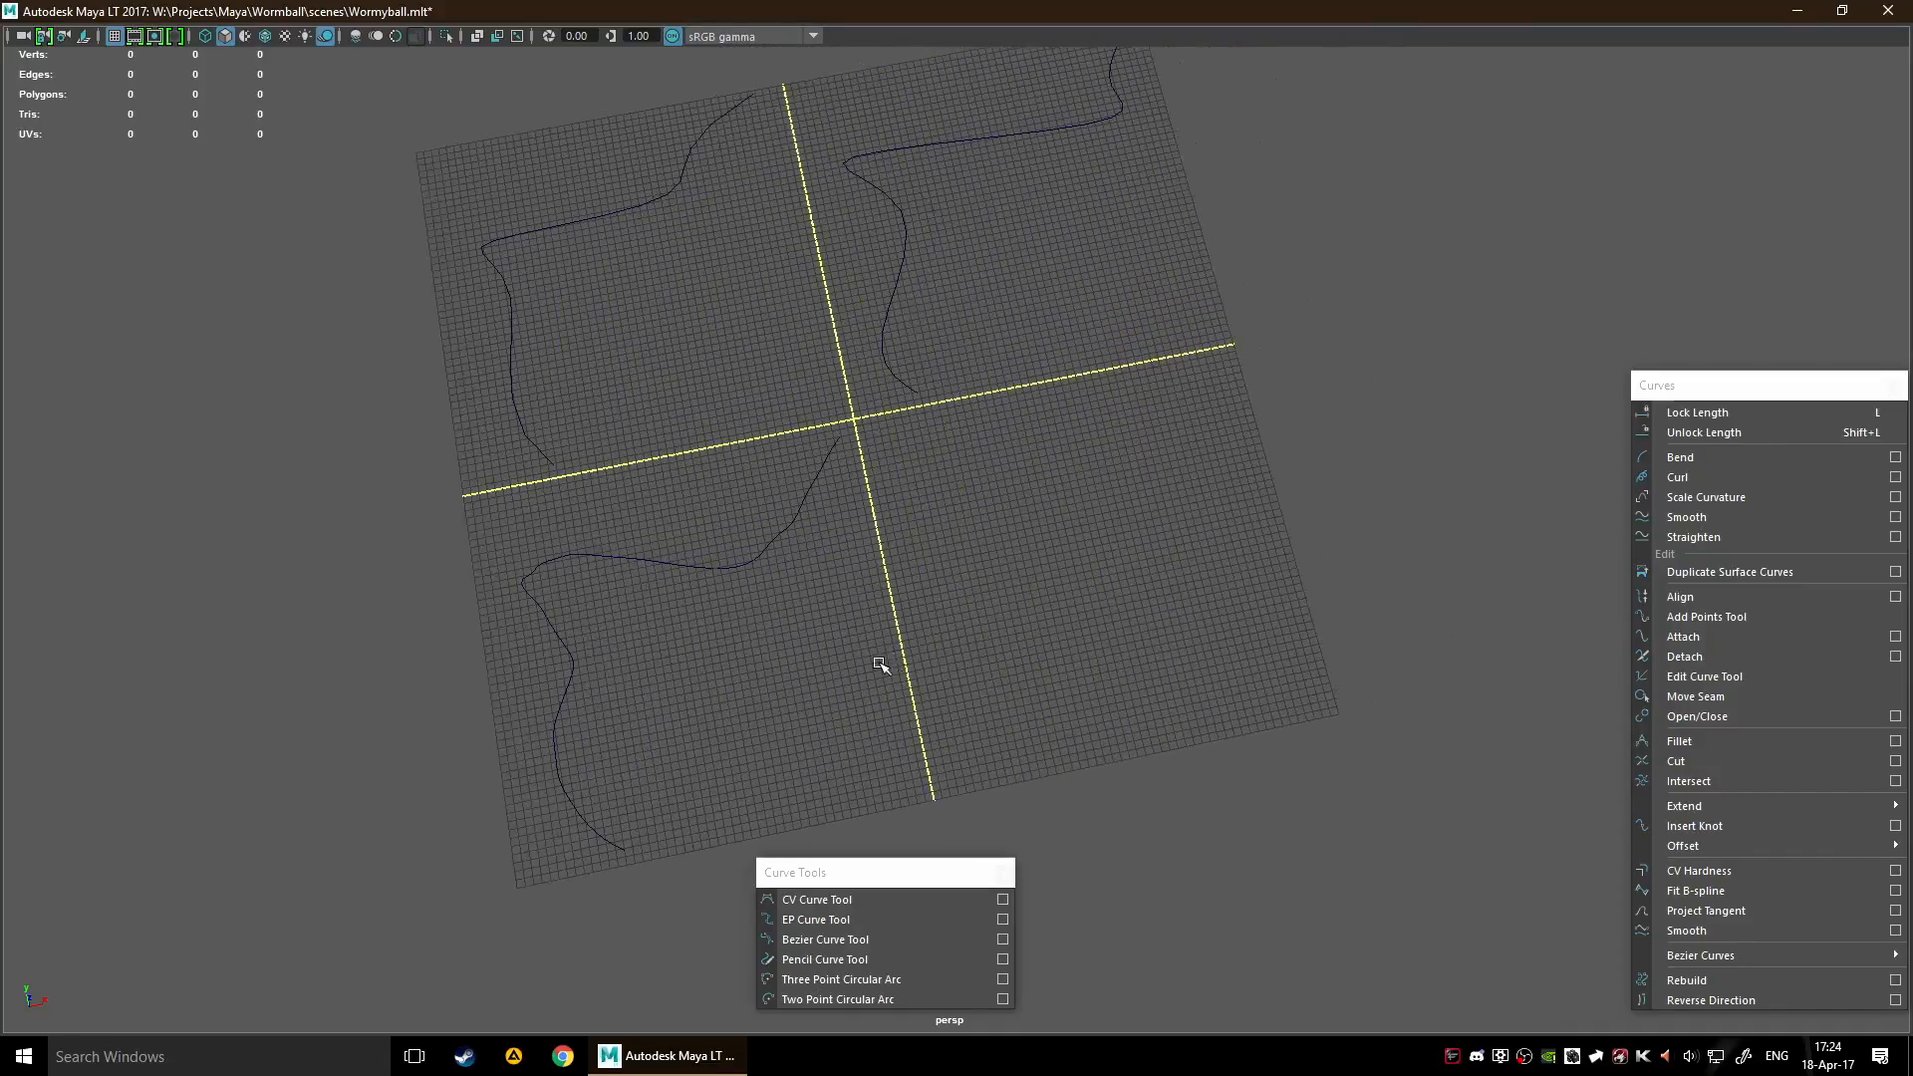
# Draw the smooth S-shaped part of a curve in the grid's lower-right quadrant with the Bezier Curve Tool
pyautogui.click(871, 936)
pyautogui.scroll(3, 1073, 657)
pyautogui.scroll(-5, 1073, 658)
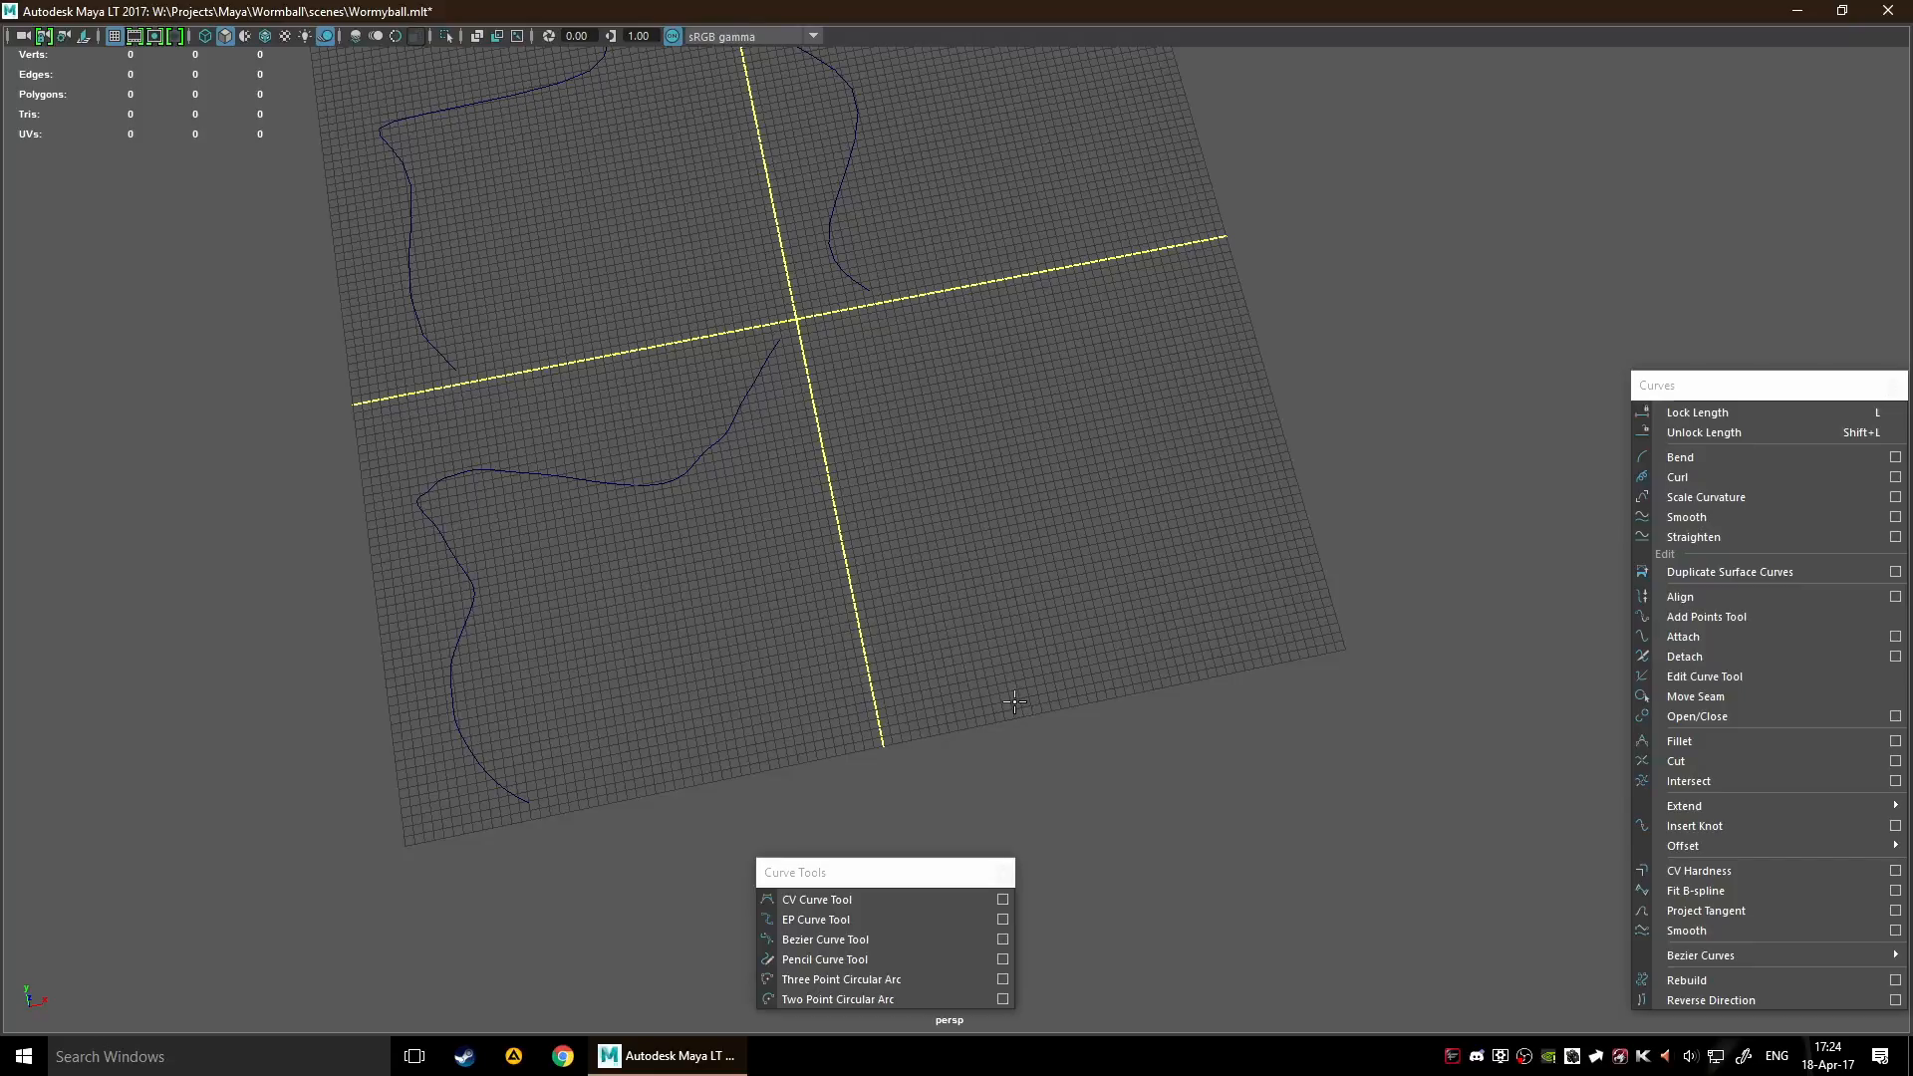
pyautogui.moveTo(999, 700); pyautogui.dragTo(935, 639)
pyautogui.moveTo(975, 535); pyautogui.dragTo(1020, 535)
pyautogui.moveTo(1027, 463); pyautogui.dragTo(1006, 429)
pyautogui.moveTo(903, 357); pyautogui.dragTo(904, 329)
pyautogui.keyDown('alt'); pyautogui.moveTo(1032, 323); pyautogui.dragTo(1020, 447, button='middle'); pyautogui.keyUp('alt')
# Continue the Bezier curve with sharp zigzag corner points and a curved end point, finish it and deselect it
pyautogui.click(1003, 426)
pyautogui.click(1057, 497)
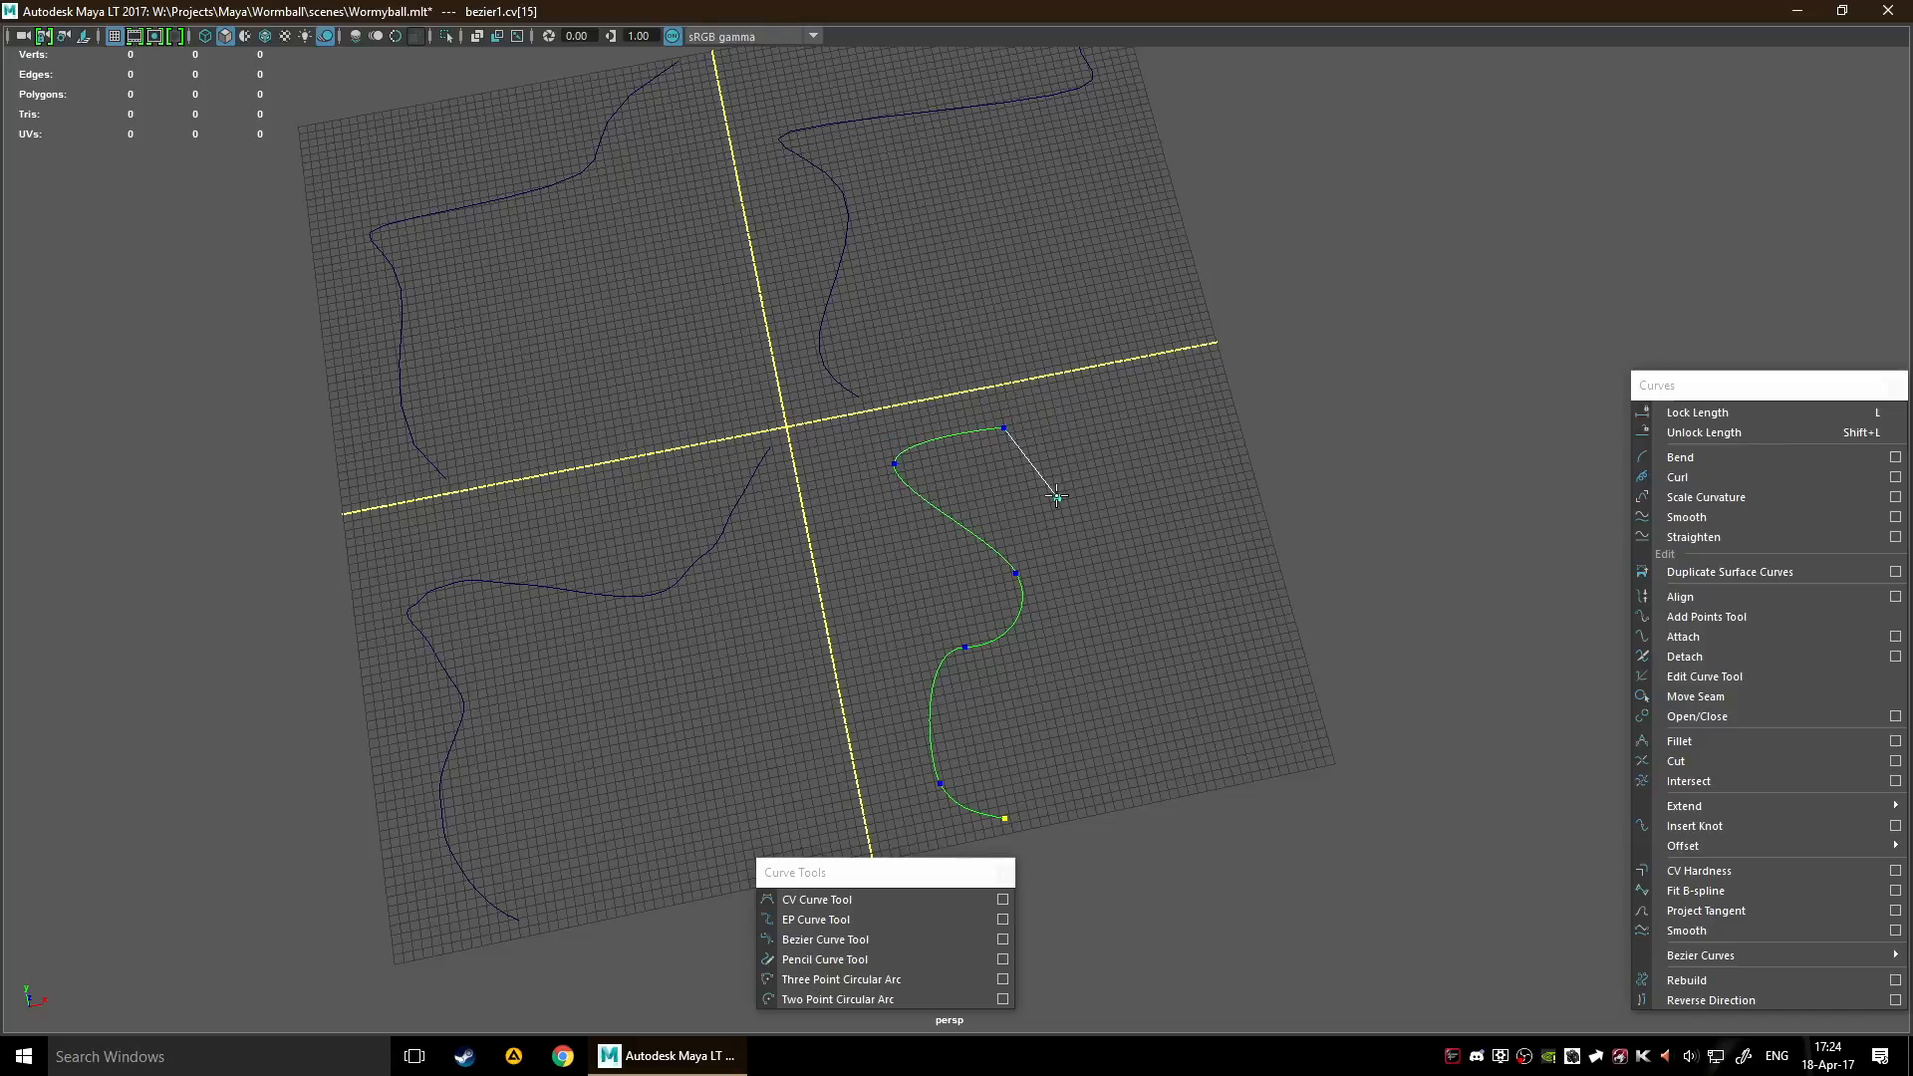
pyautogui.click(1106, 404)
pyautogui.click(1190, 464)
pyautogui.moveTo(1223, 376); pyautogui.dragTo(1201, 339)
pyautogui.press('w')
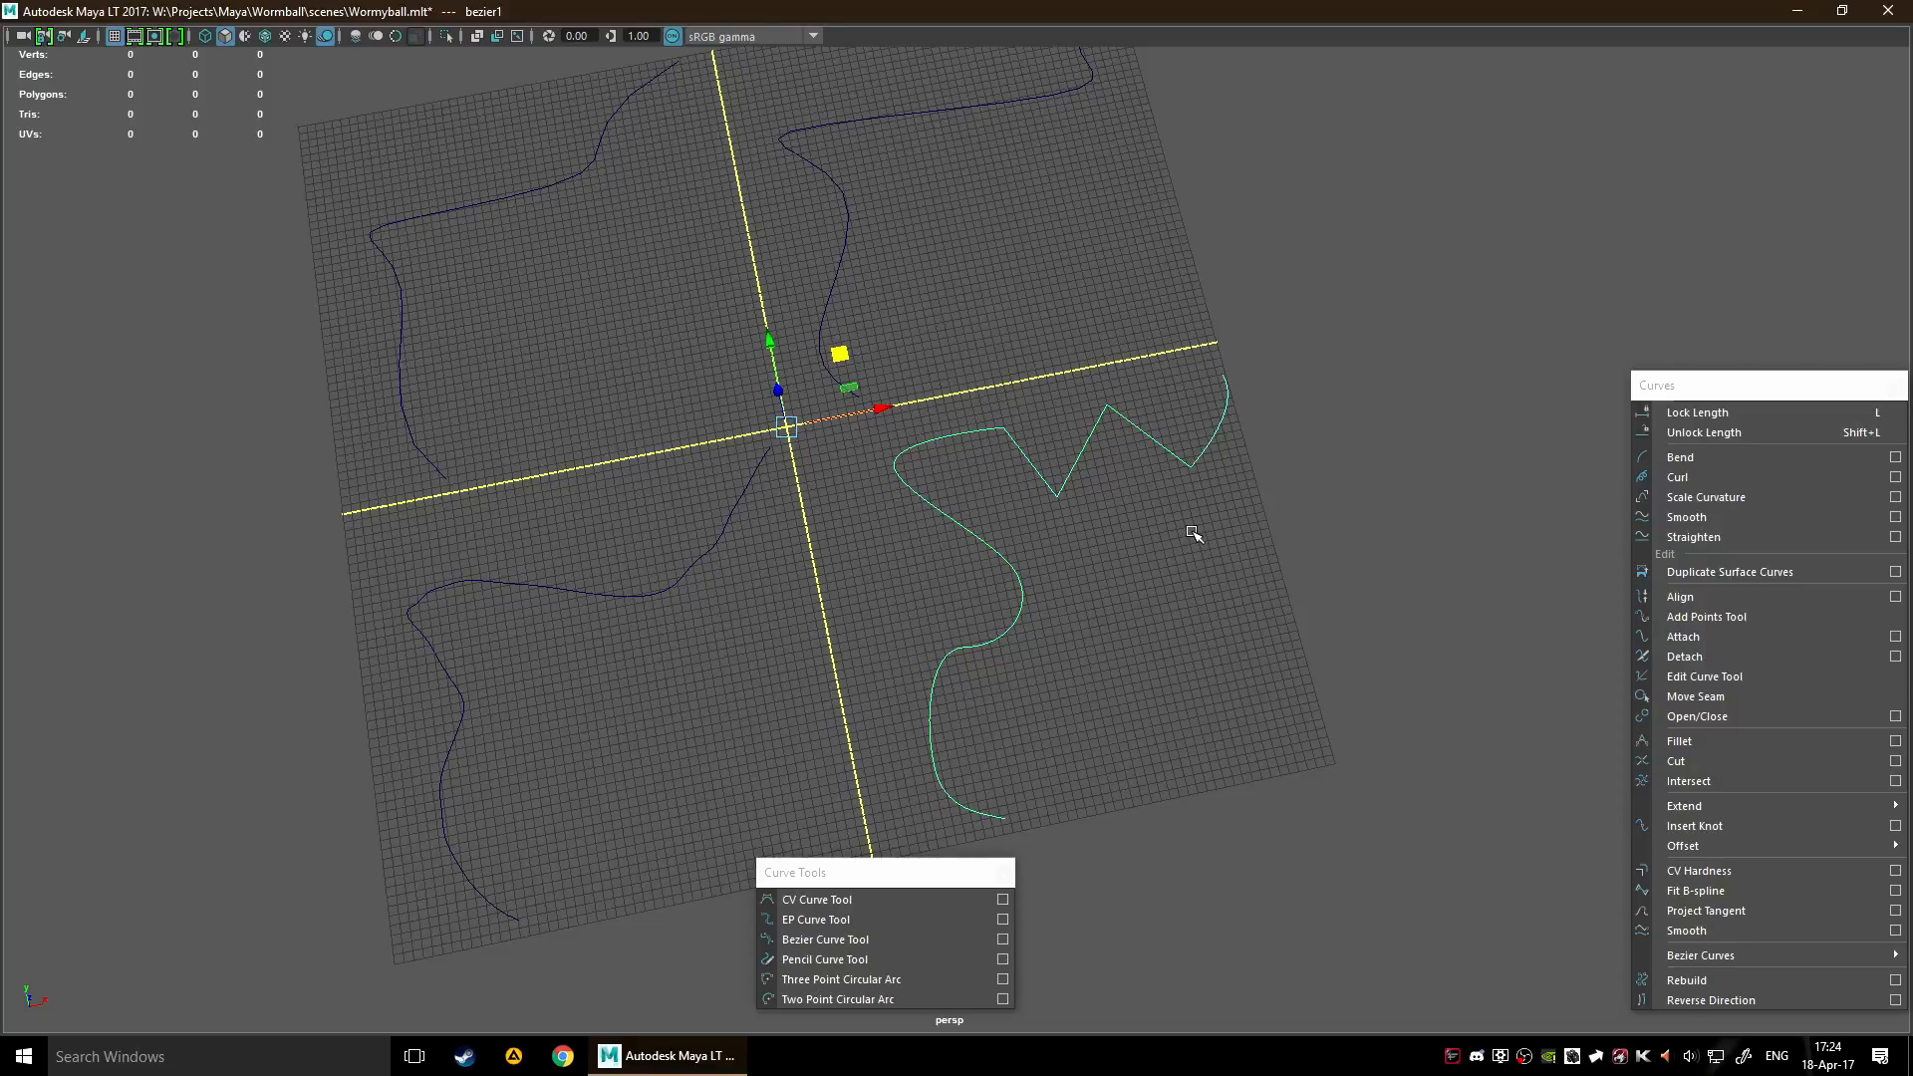
pyautogui.click(1139, 512)
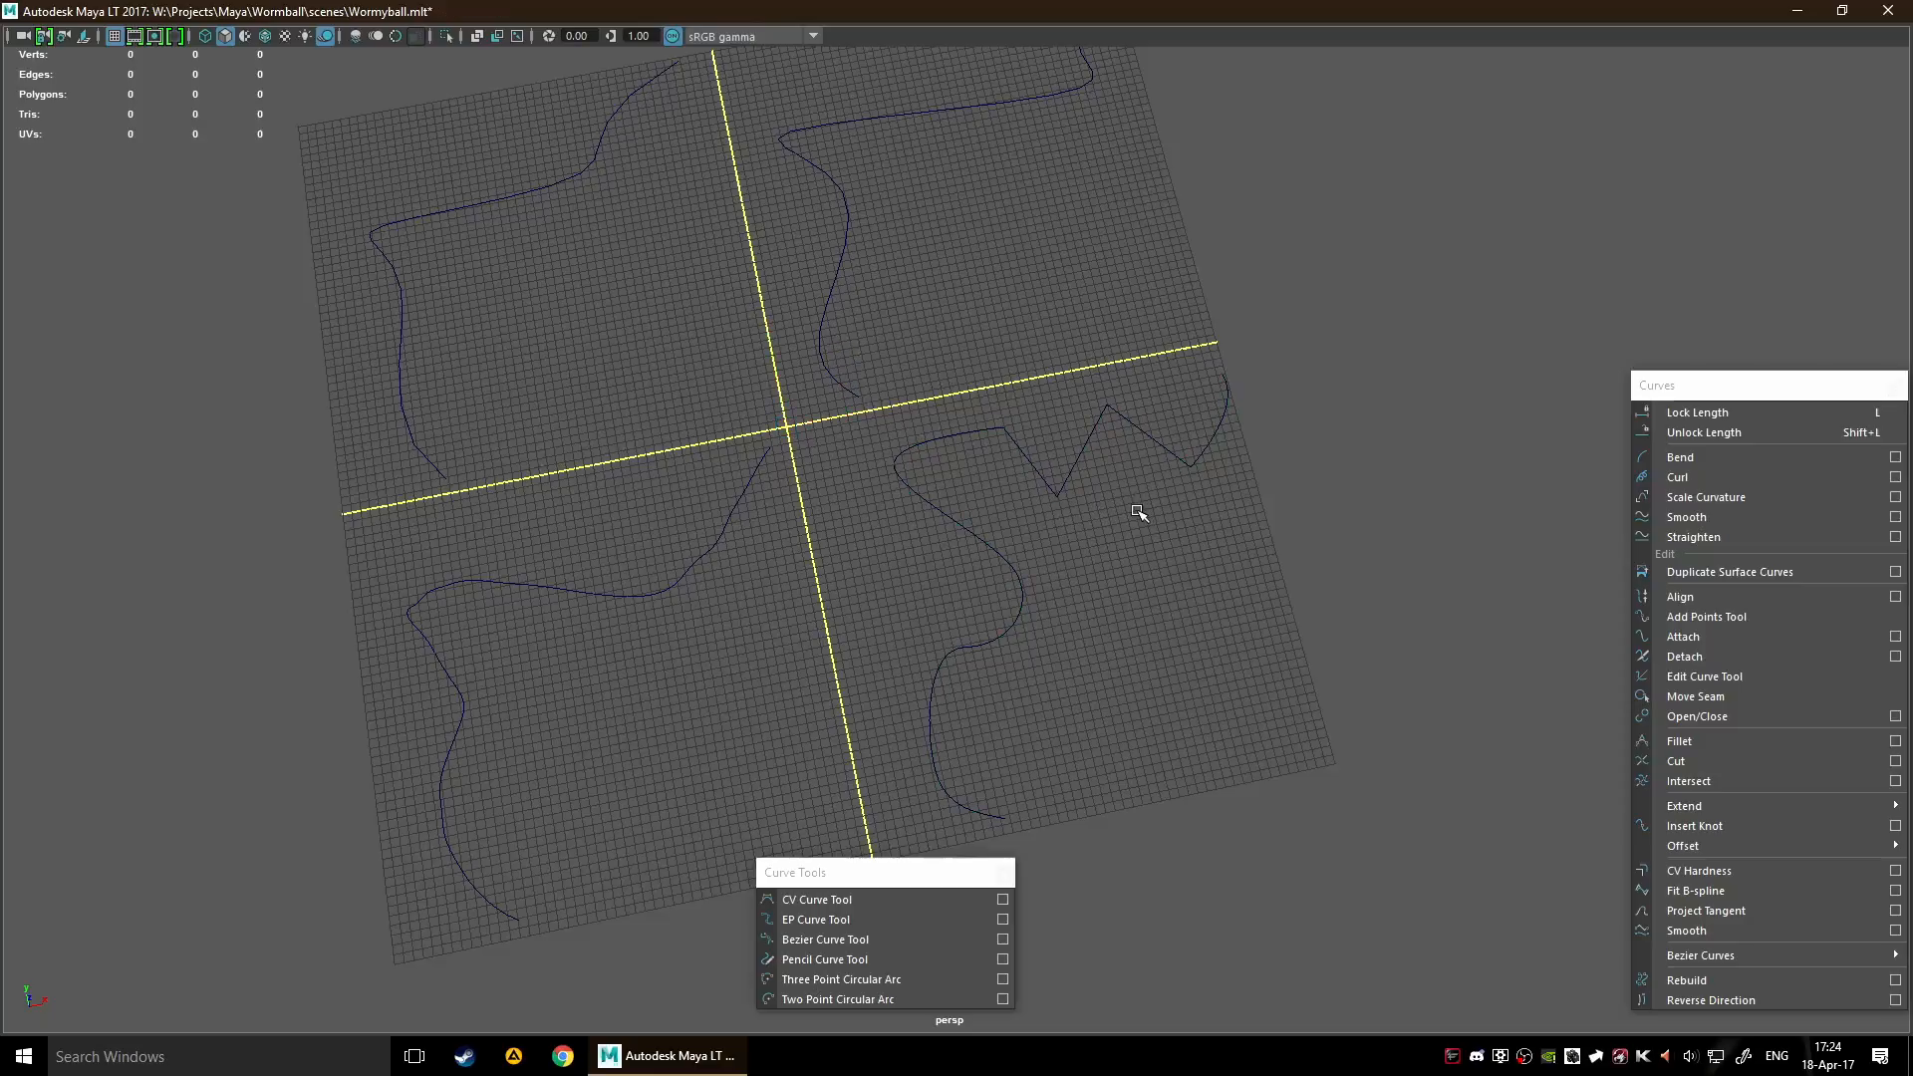
# Open the Outliner, select bezier1 to identify the Bezier curve, close the Outliner and clear the selection
pyautogui.hotkey('shift', 'o')
pyautogui.scroll(-1, 440, 335)
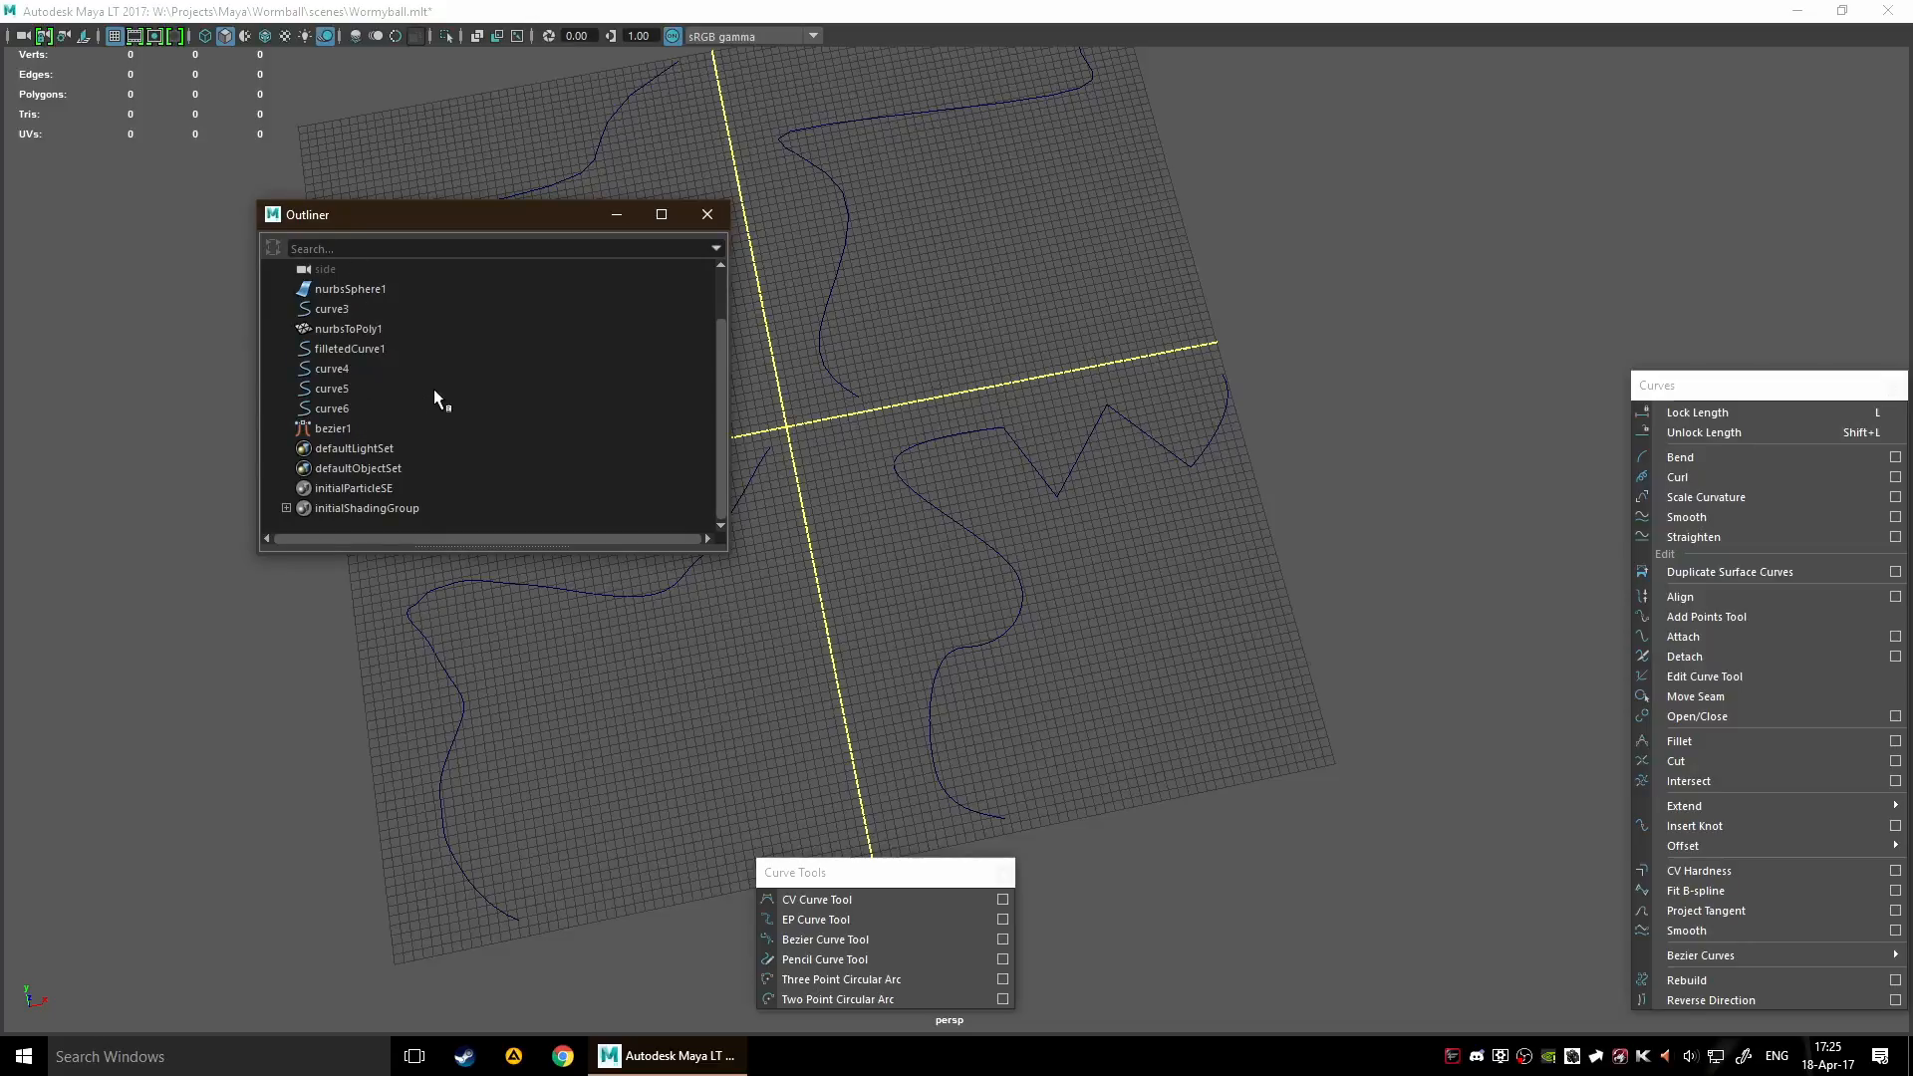
pyautogui.click(389, 430)
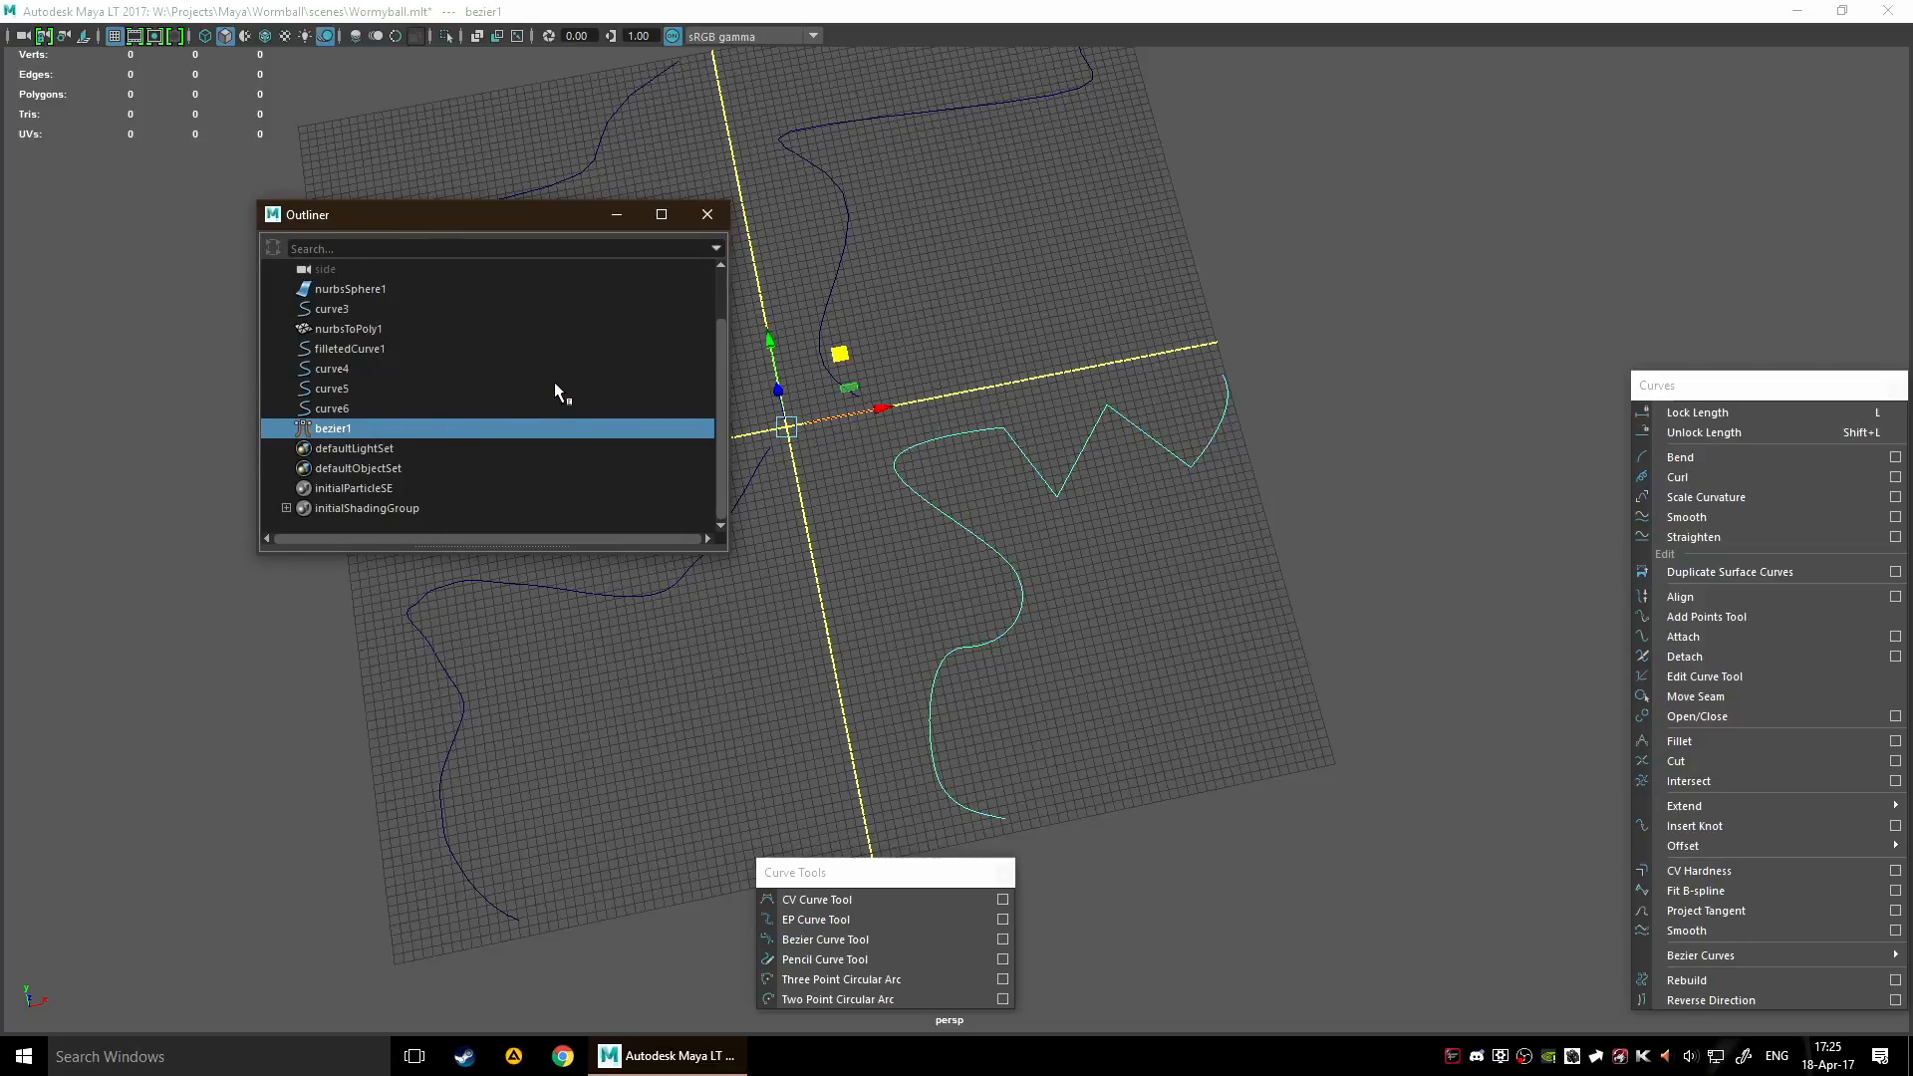
pyautogui.keyDown('alt'); pyautogui.moveTo(896, 439); pyautogui.dragTo(1041, 406, button='middle'); pyautogui.keyUp('alt')
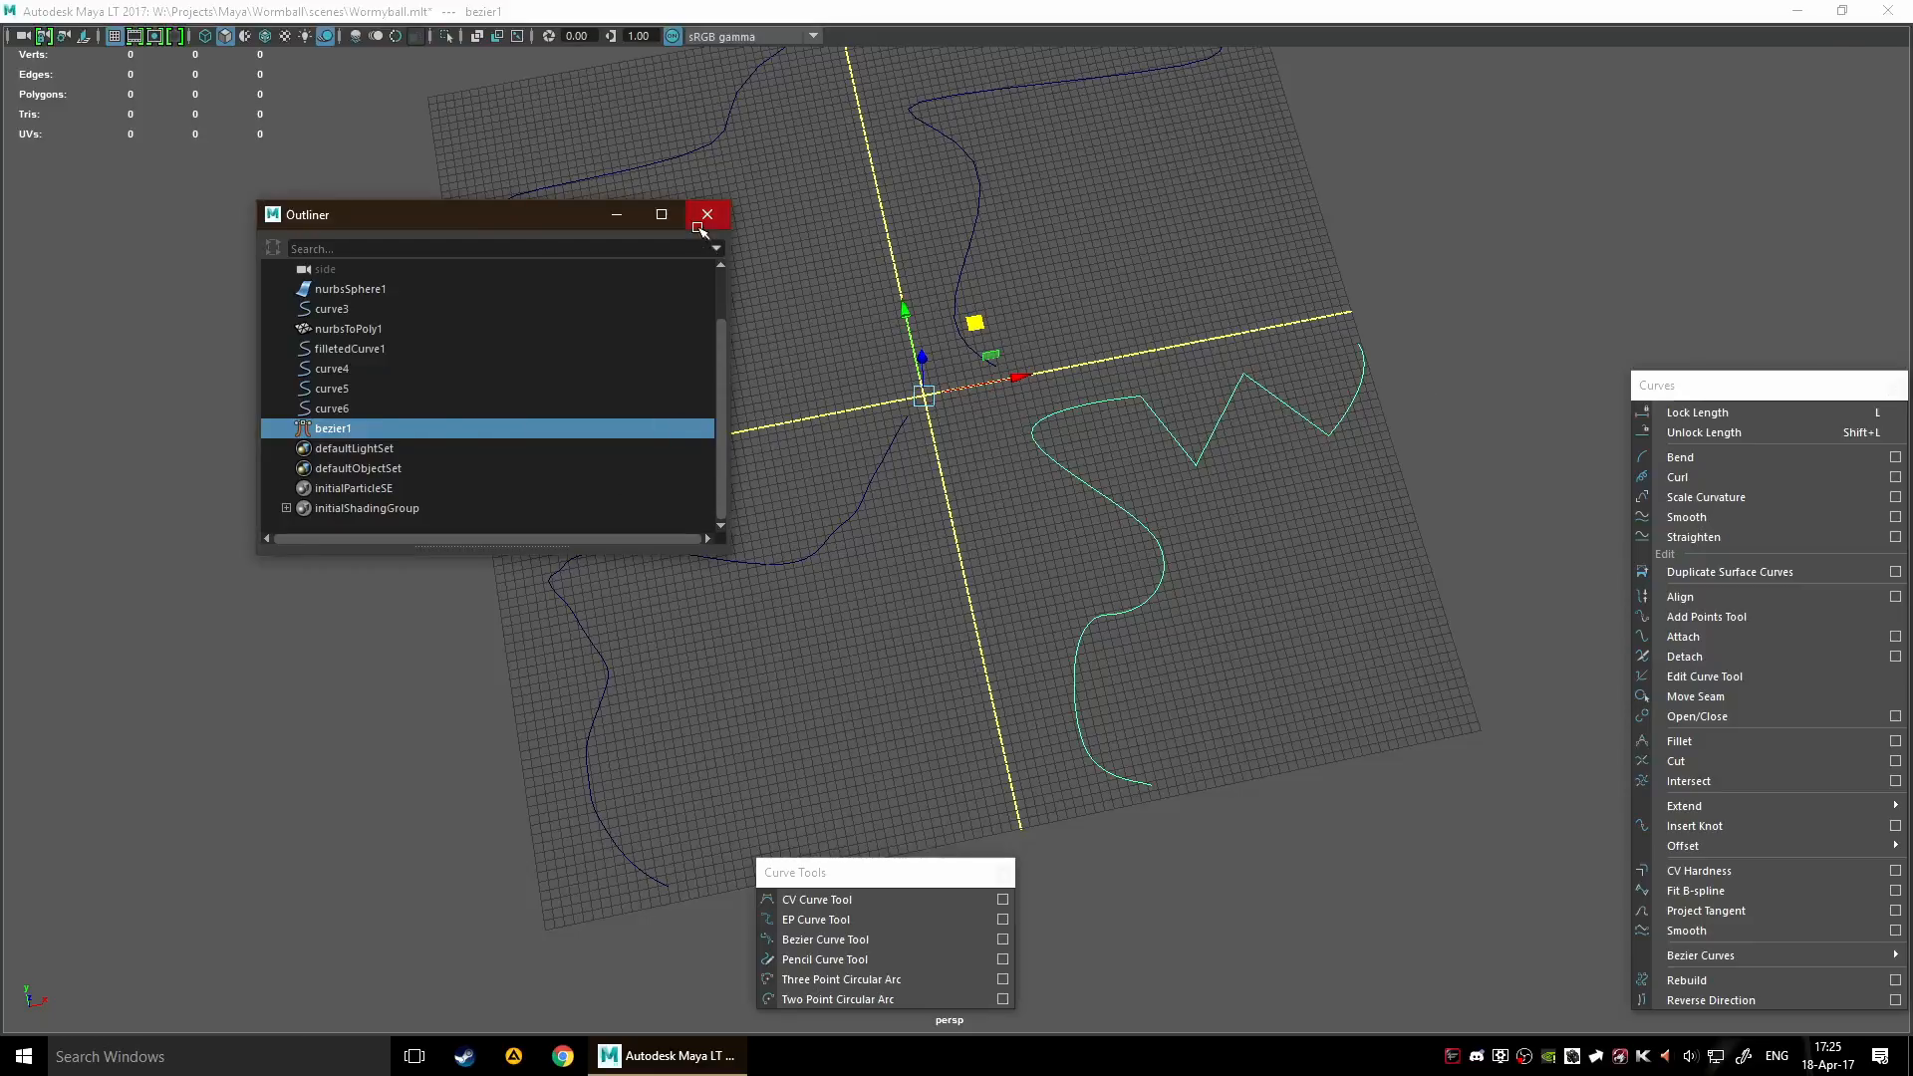
pyautogui.click(707, 215)
pyautogui.click(863, 530)
pyautogui.click(1195, 460)
pyautogui.click(1336, 661)
# Display the hull of the CV curve in the upper-left quadrant and select all of its hull points
pyautogui.keyDown('alt'); pyautogui.moveTo(961, 509); pyautogui.dragTo(1096, 624, button='middle'); pyautogui.keyUp('alt')
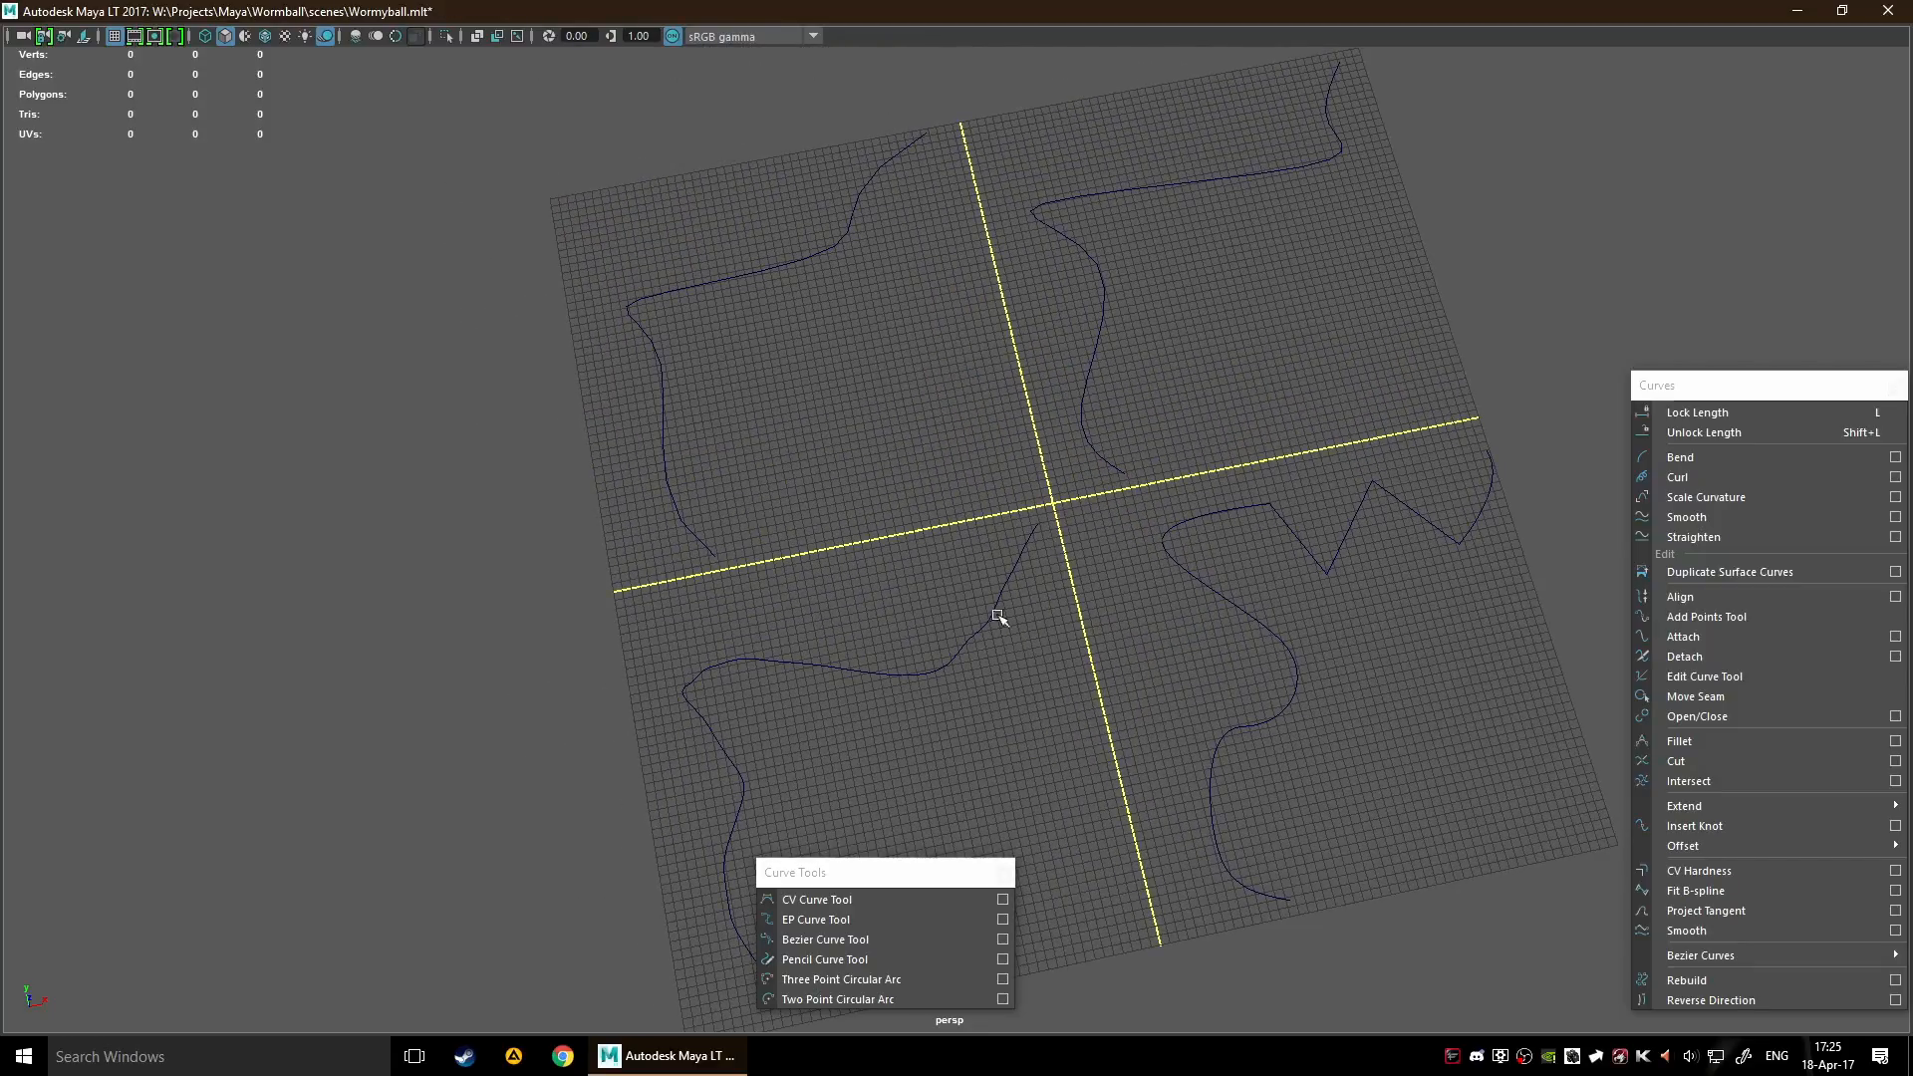
pyautogui.rightClick(950, 451)
pyautogui.click(666, 448)
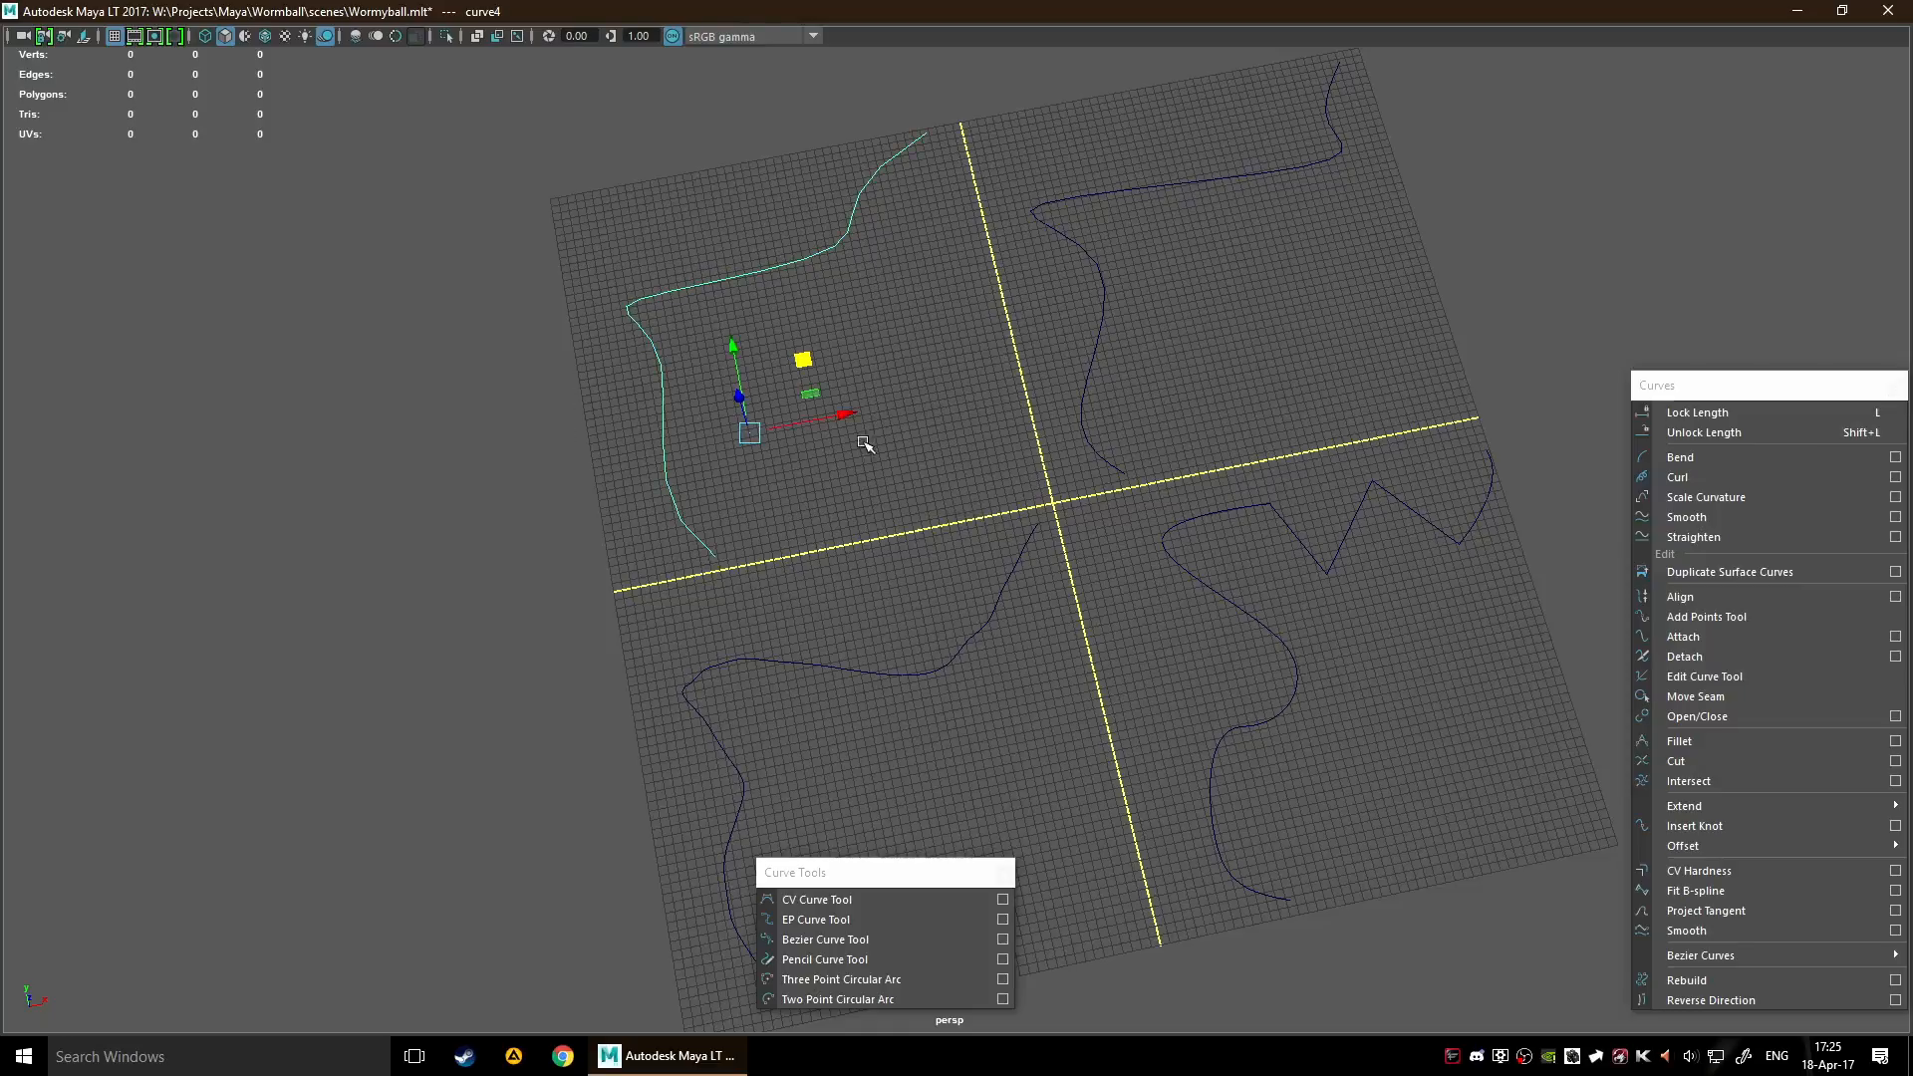
pyautogui.rightClick(809, 361)
pyautogui.click(809, 329)
pyautogui.keyDown('alt'); pyautogui.moveTo(875, 355); pyautogui.dragTo(930, 534, button='middle'); pyautogui.keyUp('alt')
pyautogui.keyDown('alt'); pyautogui.moveTo(930, 534); pyautogui.dragTo(1016, 479, button='right'); pyautogui.keyUp('alt')
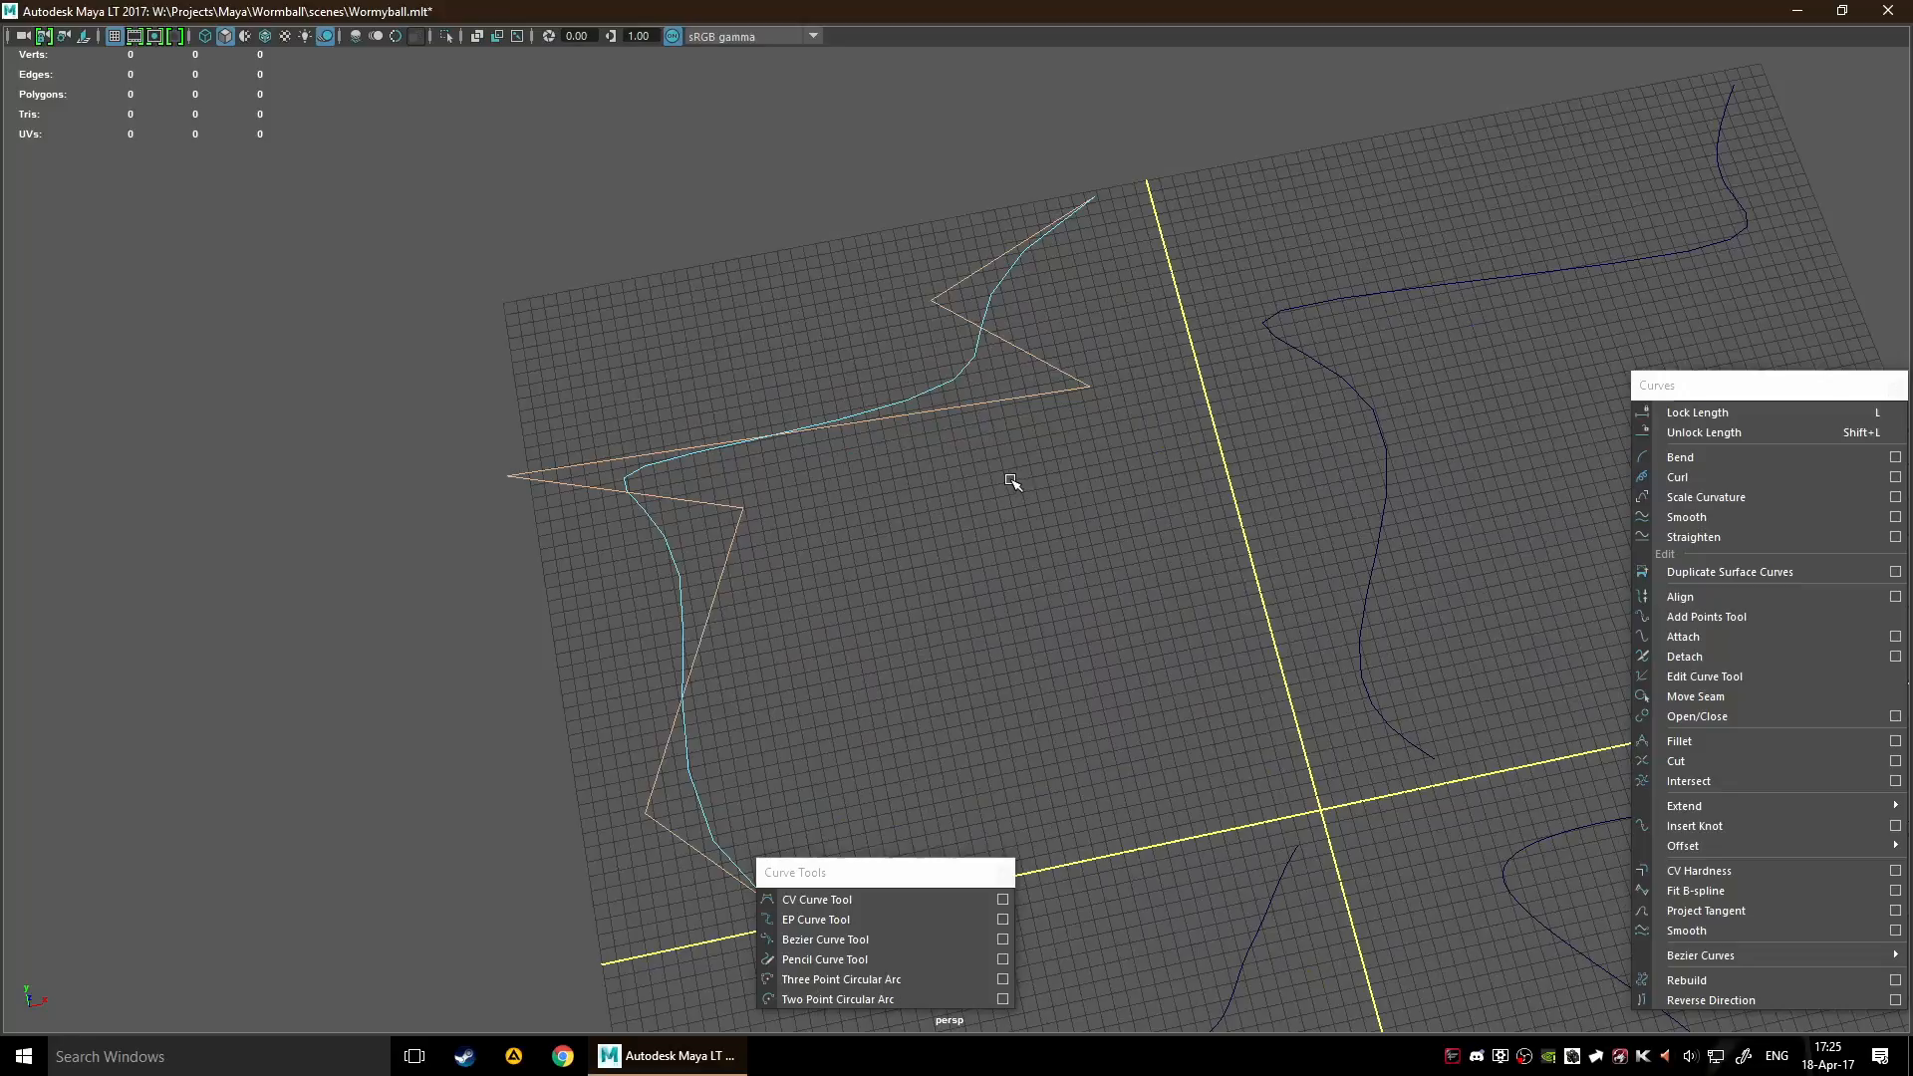
pyautogui.moveTo(1054, 342); pyautogui.dragTo(1168, 488)
pyautogui.moveTo(915, 482)
pyautogui.mouseDown()
pyautogui.moveTo(887, 452)
pyautogui.moveTo(921, 451)
pyautogui.moveTo(891, 410)
pyautogui.moveTo(915, 482)
pyautogui.mouseUp()
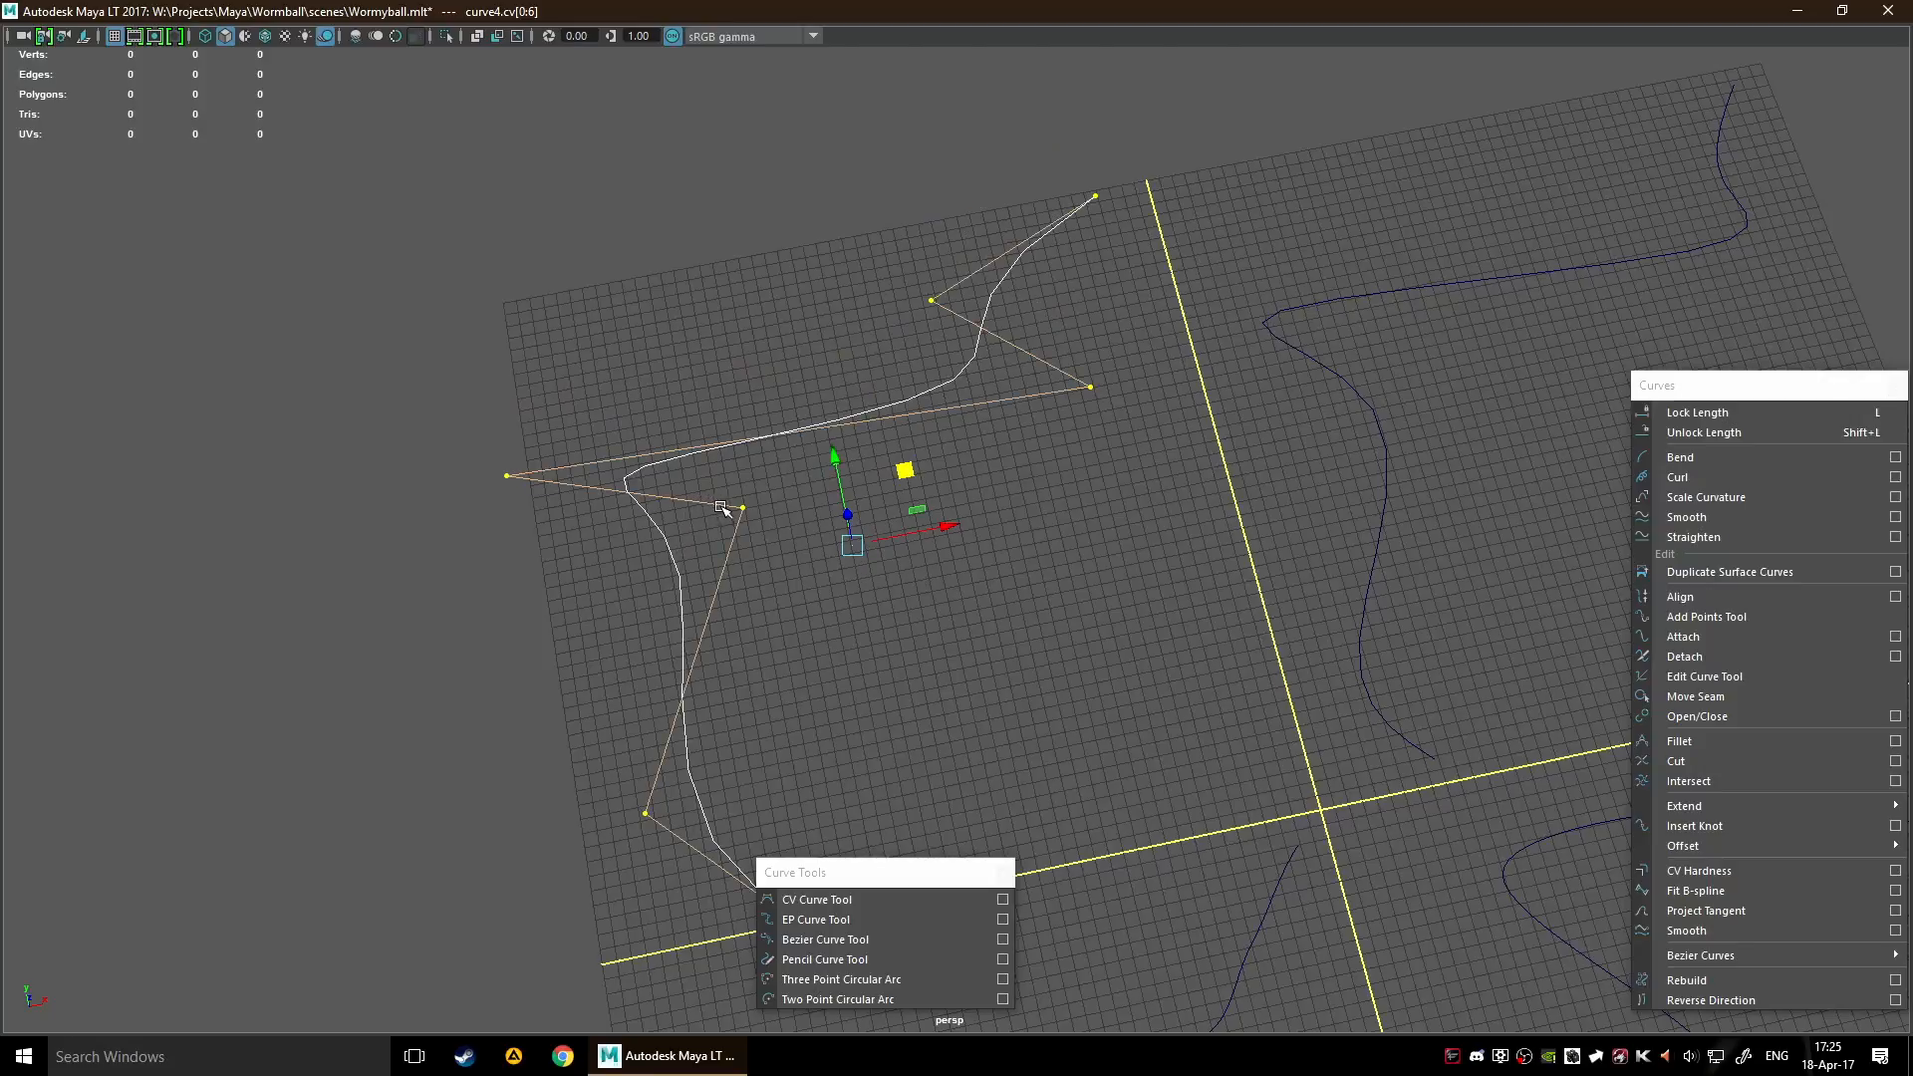
# Frame the CV curve's hull with the Scale tool active to inspect it, and clear the point selection
pyautogui.click(783, 545)
pyautogui.click(736, 503)
pyautogui.click(773, 555)
pyautogui.click(736, 544)
pyautogui.press('f')
pyautogui.press('r')
pyautogui.moveTo(959, 543)
pyautogui.mouseDown()
pyautogui.moveTo(996, 548)
pyautogui.moveTo(782, 563)
pyautogui.moveTo(927, 550)
pyautogui.mouseUp()
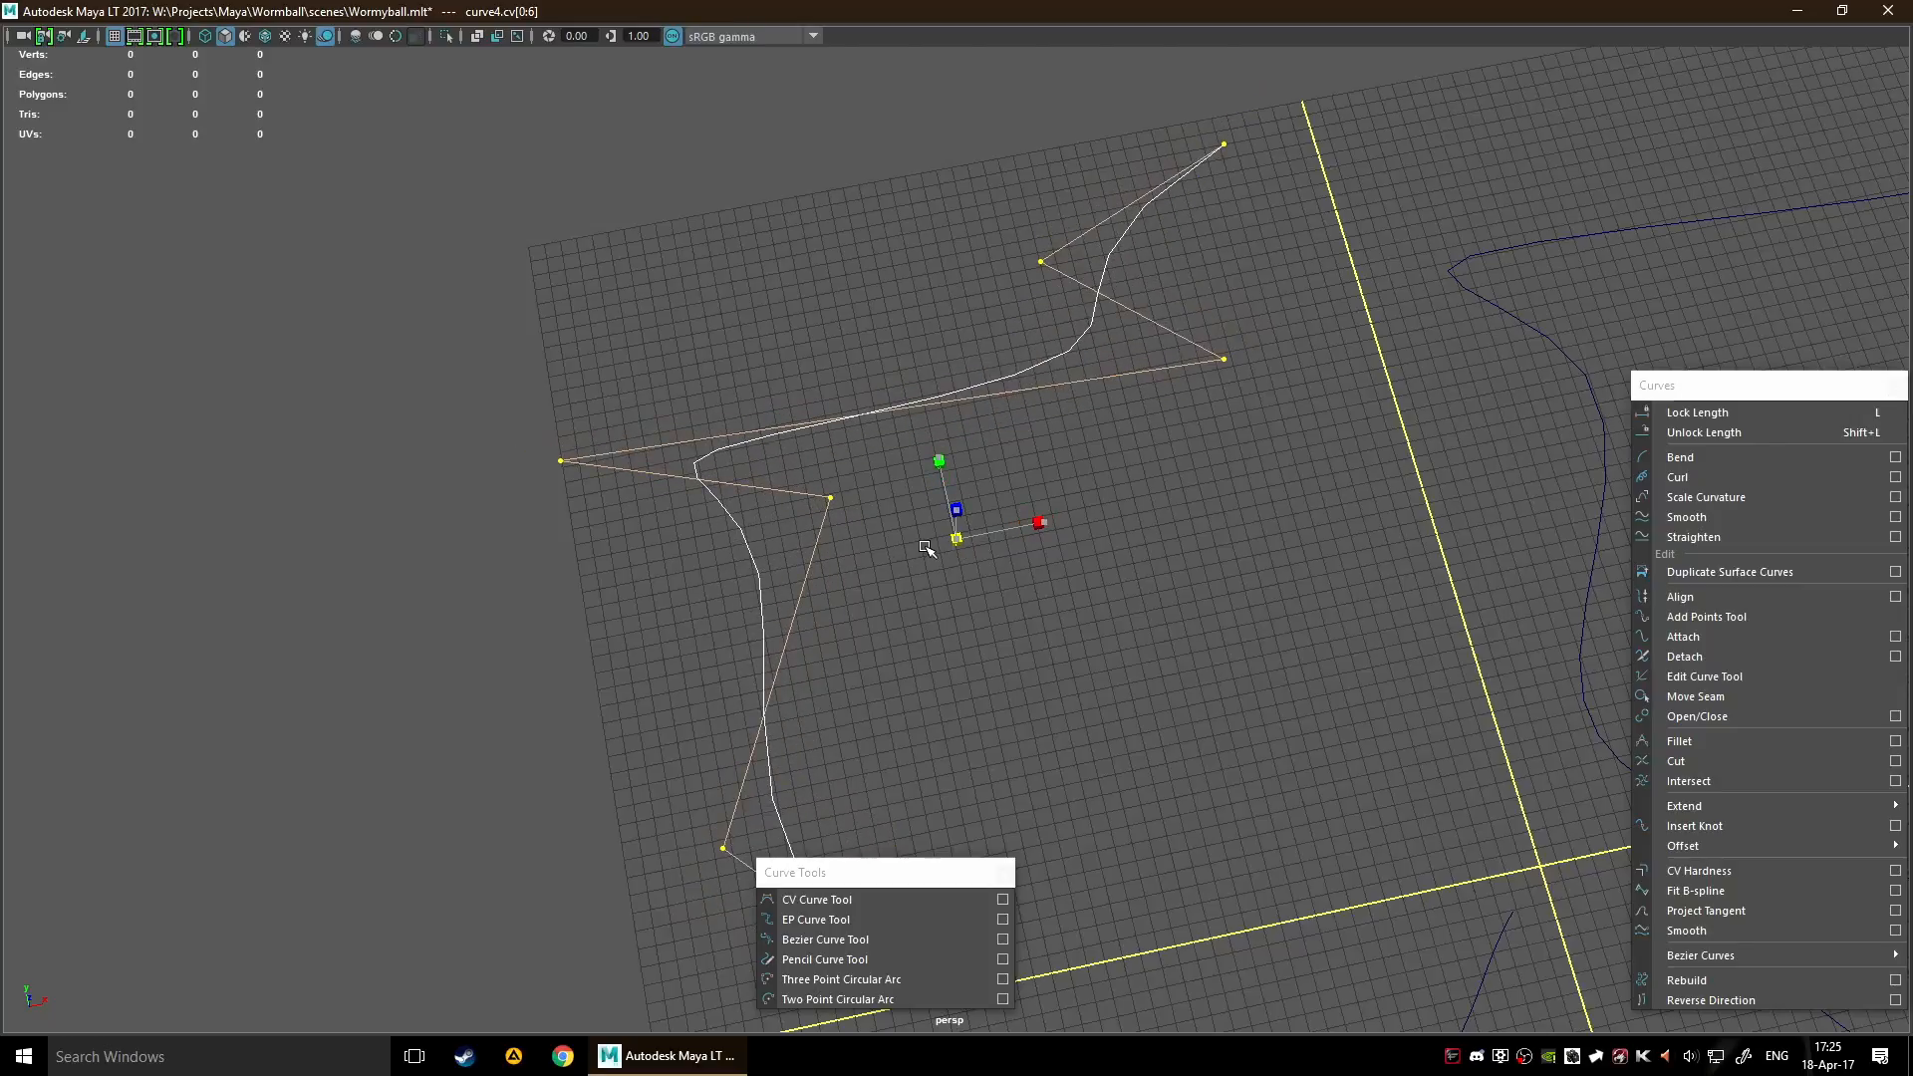
pyautogui.keyDown('alt'); pyautogui.moveTo(1029, 602); pyautogui.dragTo(1086, 503); pyautogui.keyUp('alt')
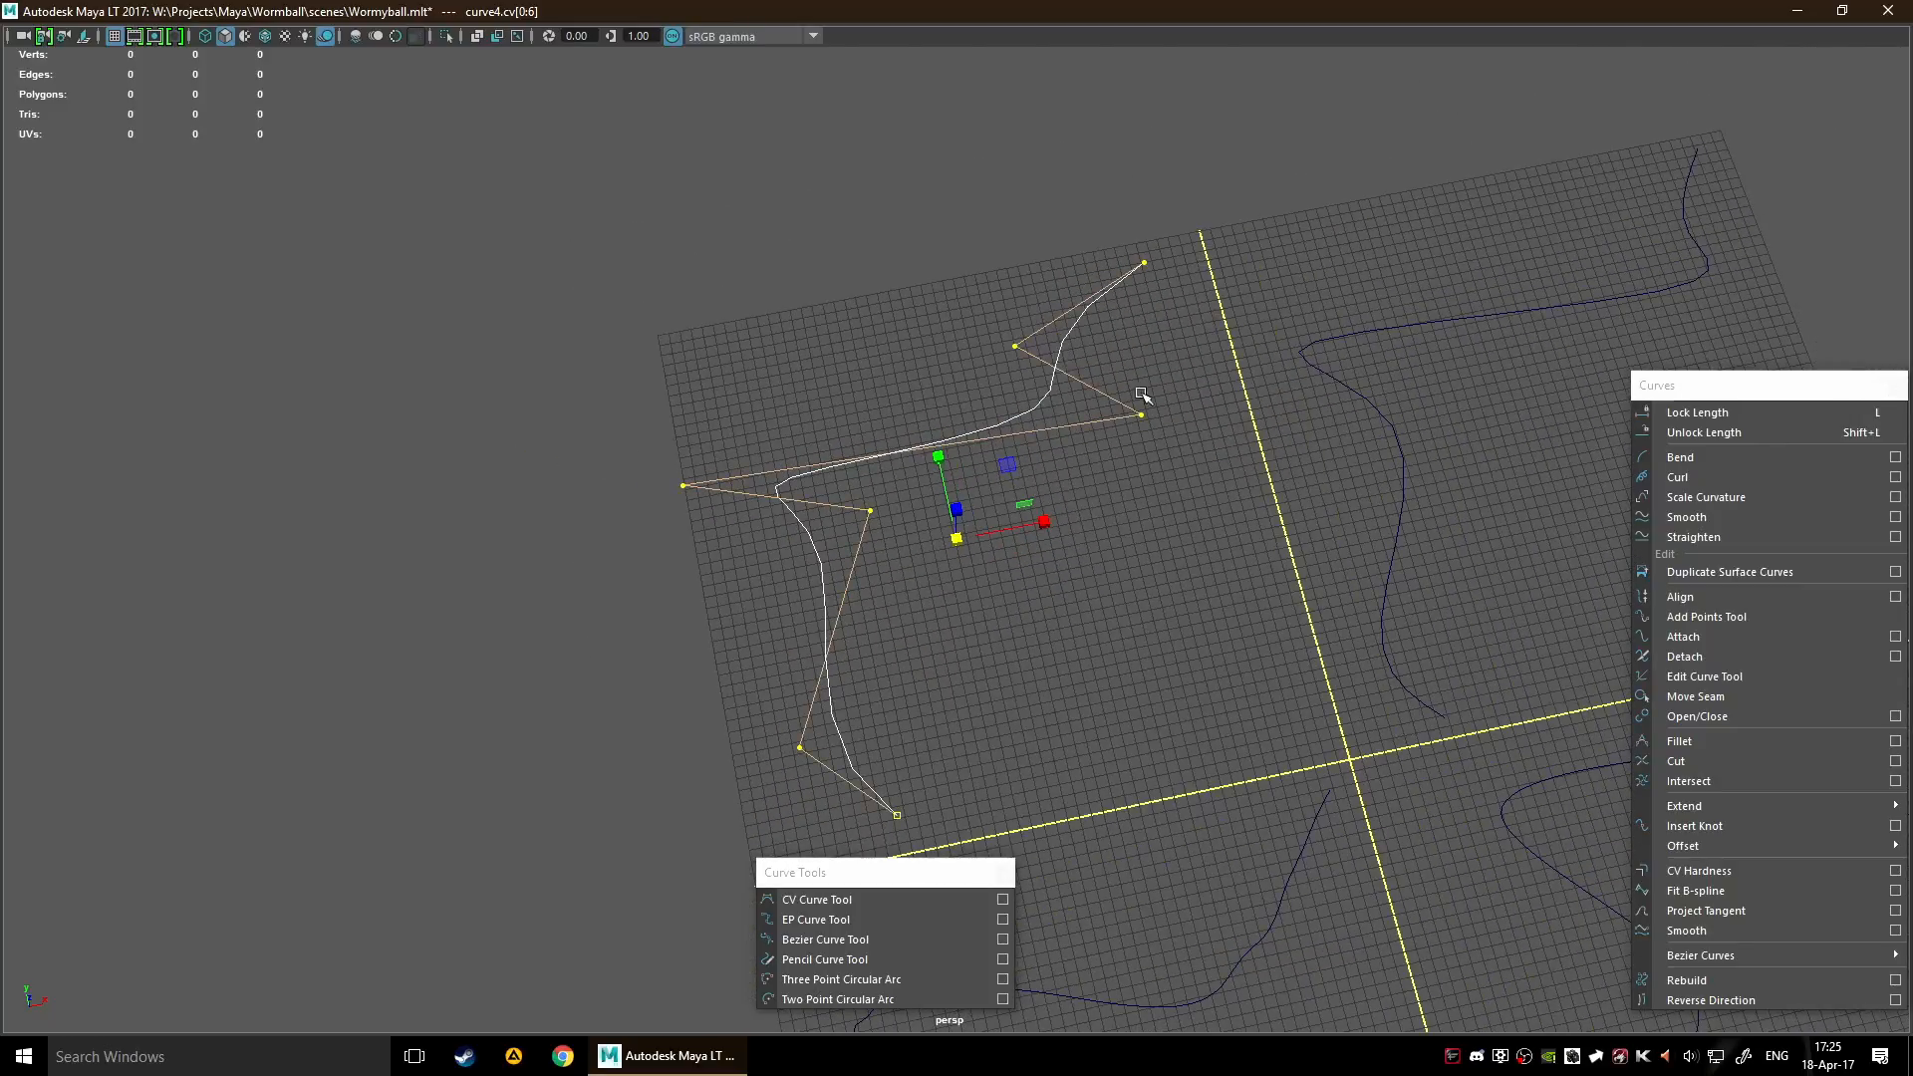
pyautogui.click(1123, 474)
# Switch the CV curve to control vertex mode and move its third control vertex inward, toward the grid's centre line
pyautogui.rightClick(1078, 522)
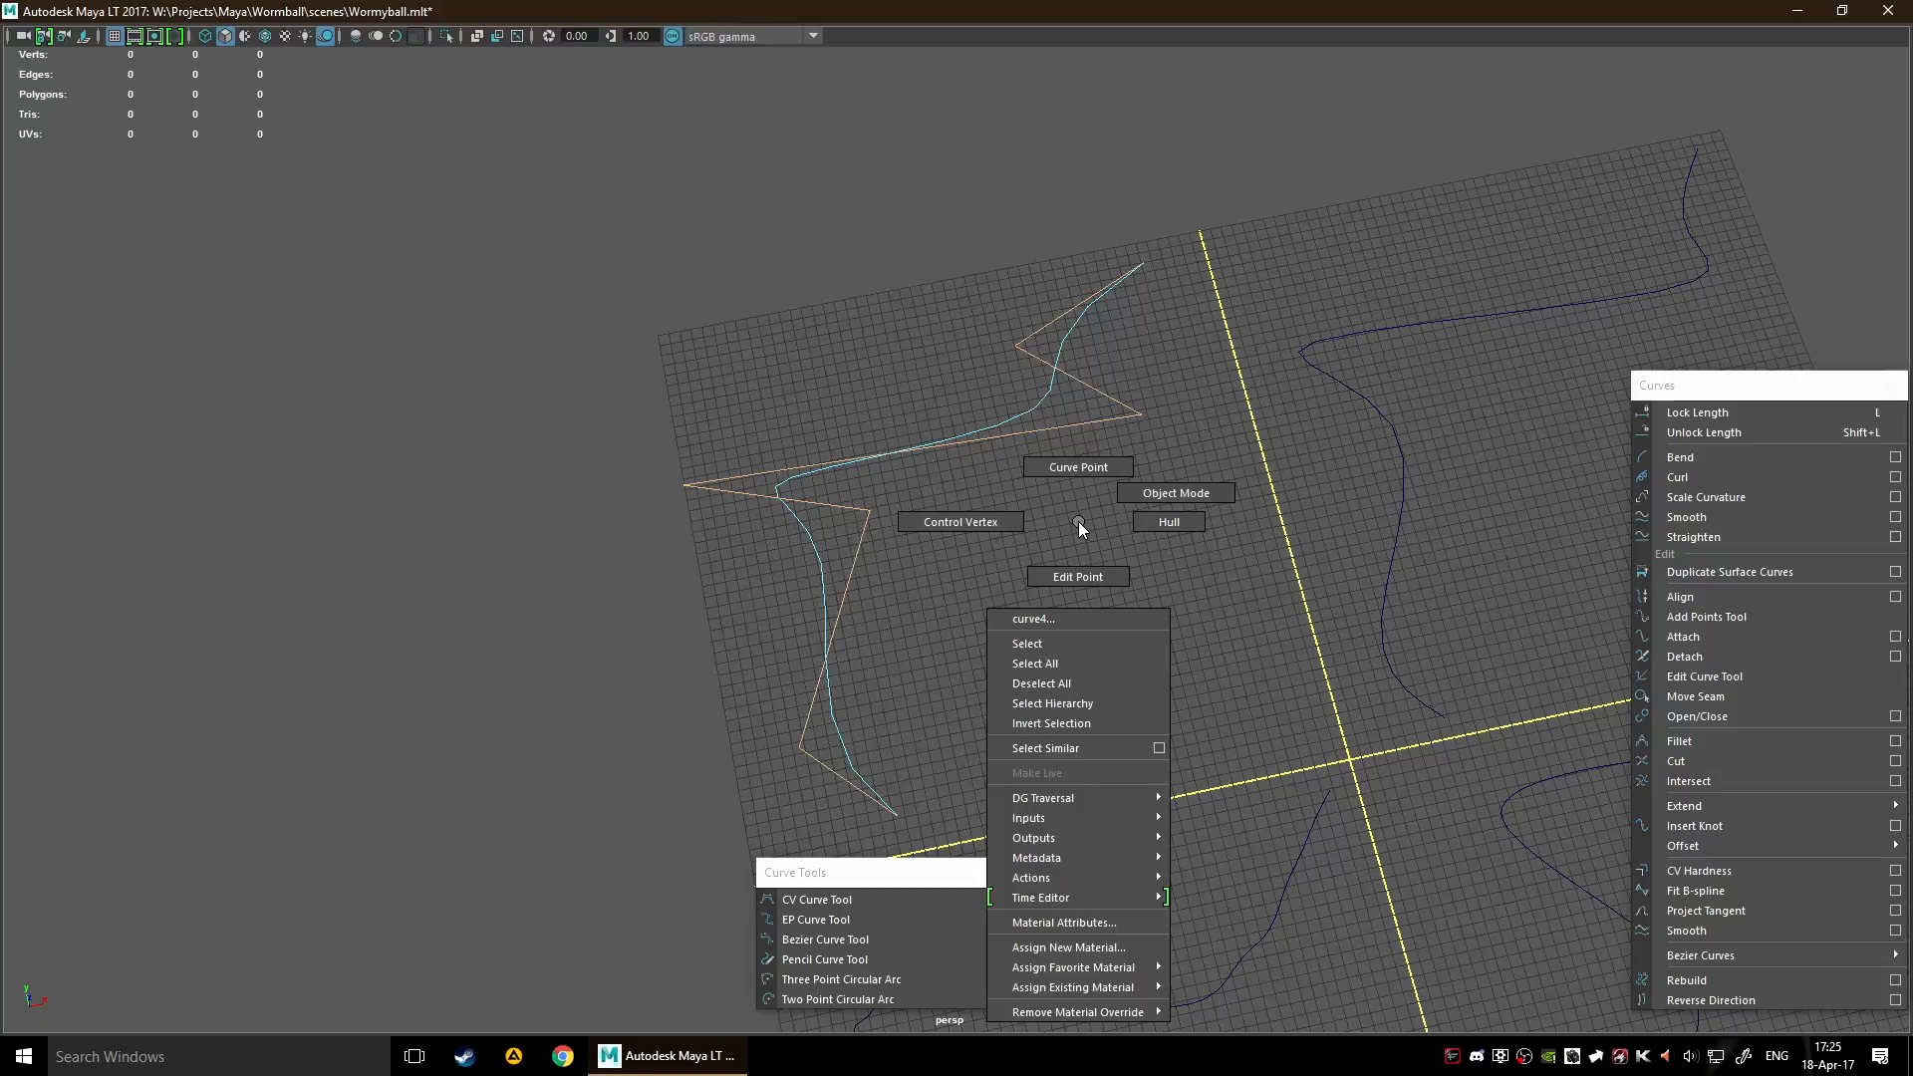
pyautogui.moveTo(1078, 522); pyautogui.dragTo(961, 520, button='right')
pyautogui.keyDown('alt'); pyautogui.moveTo(973, 510); pyautogui.dragTo(1092, 532, button='middle'); pyautogui.keyUp('alt')
pyautogui.scroll(4, 1092, 531)
pyautogui.moveTo(871, 470); pyautogui.dragTo(1059, 606)
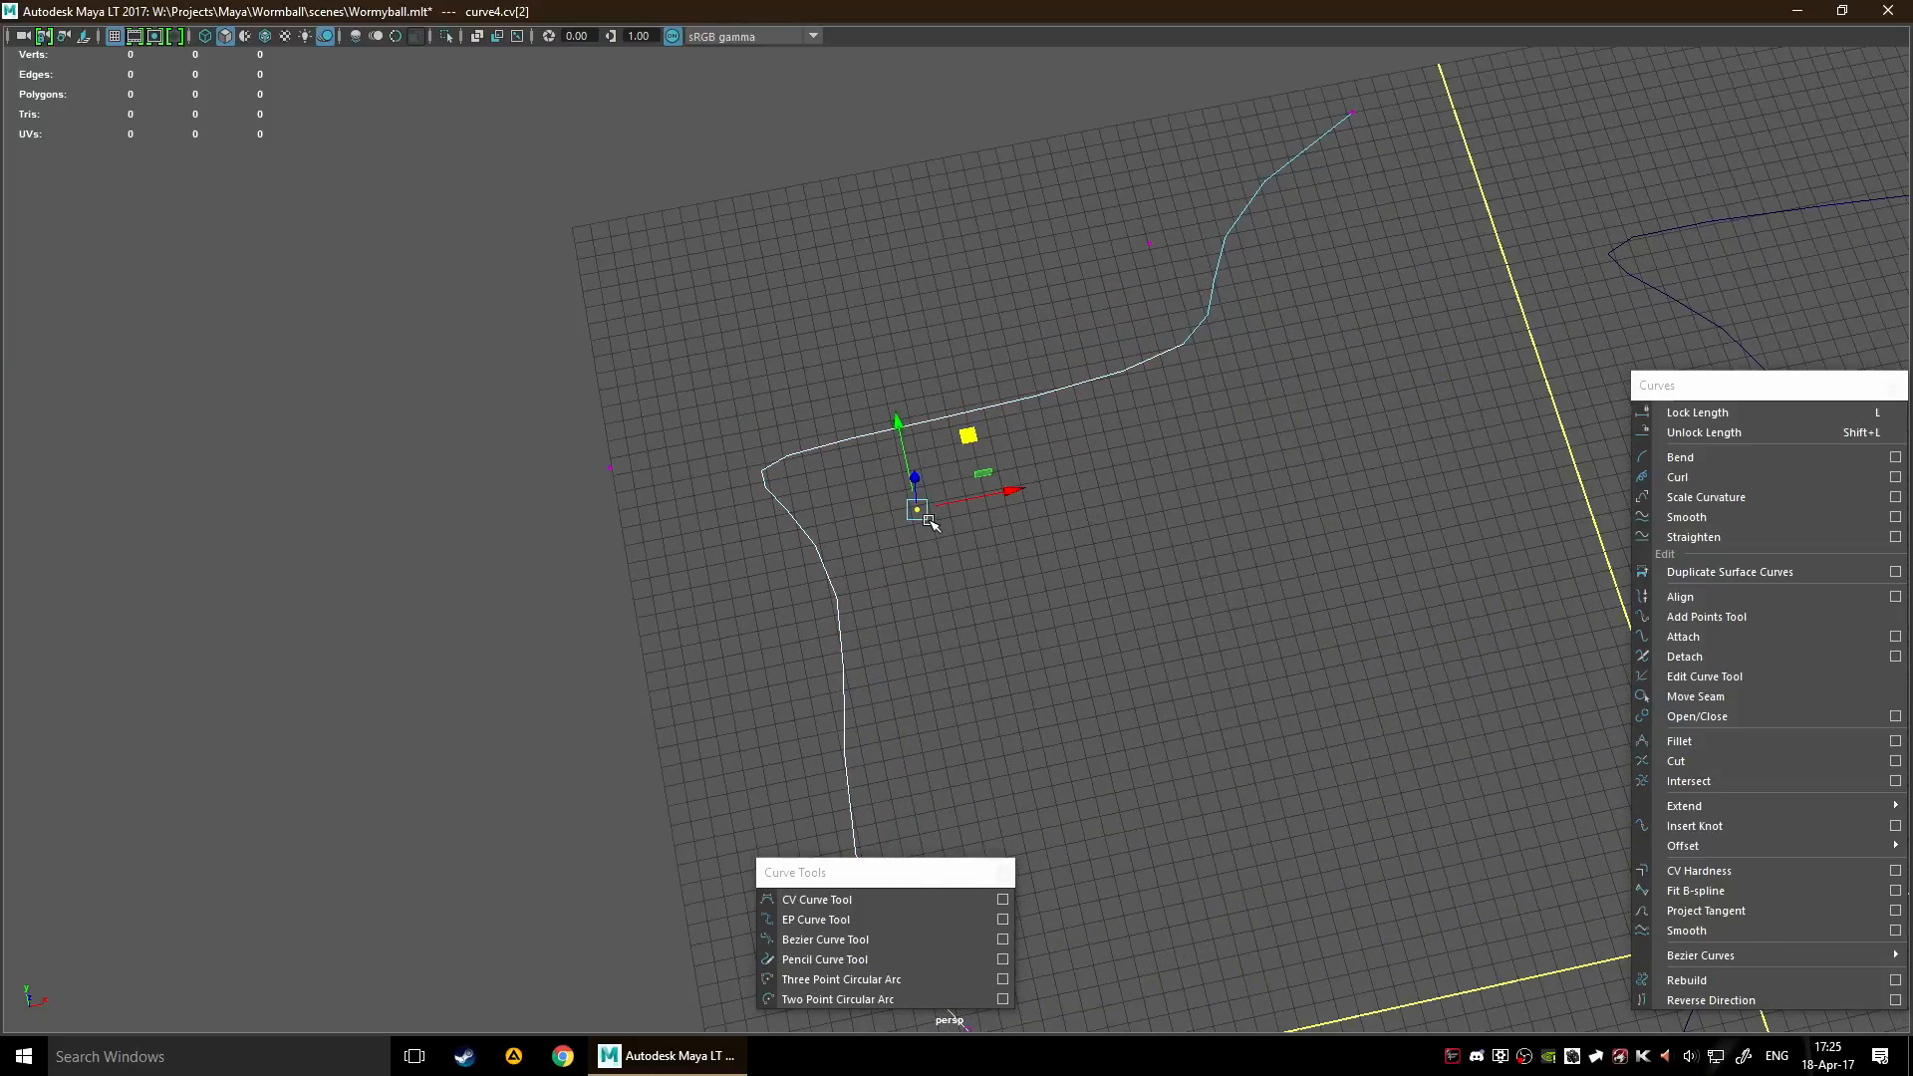
pyautogui.moveTo(969, 435); pyautogui.dragTo(1155, 460)
# Select and move further control vertices of the CV curve to reshape its bends
pyautogui.moveTo(531, 419); pyautogui.dragTo(742, 552)
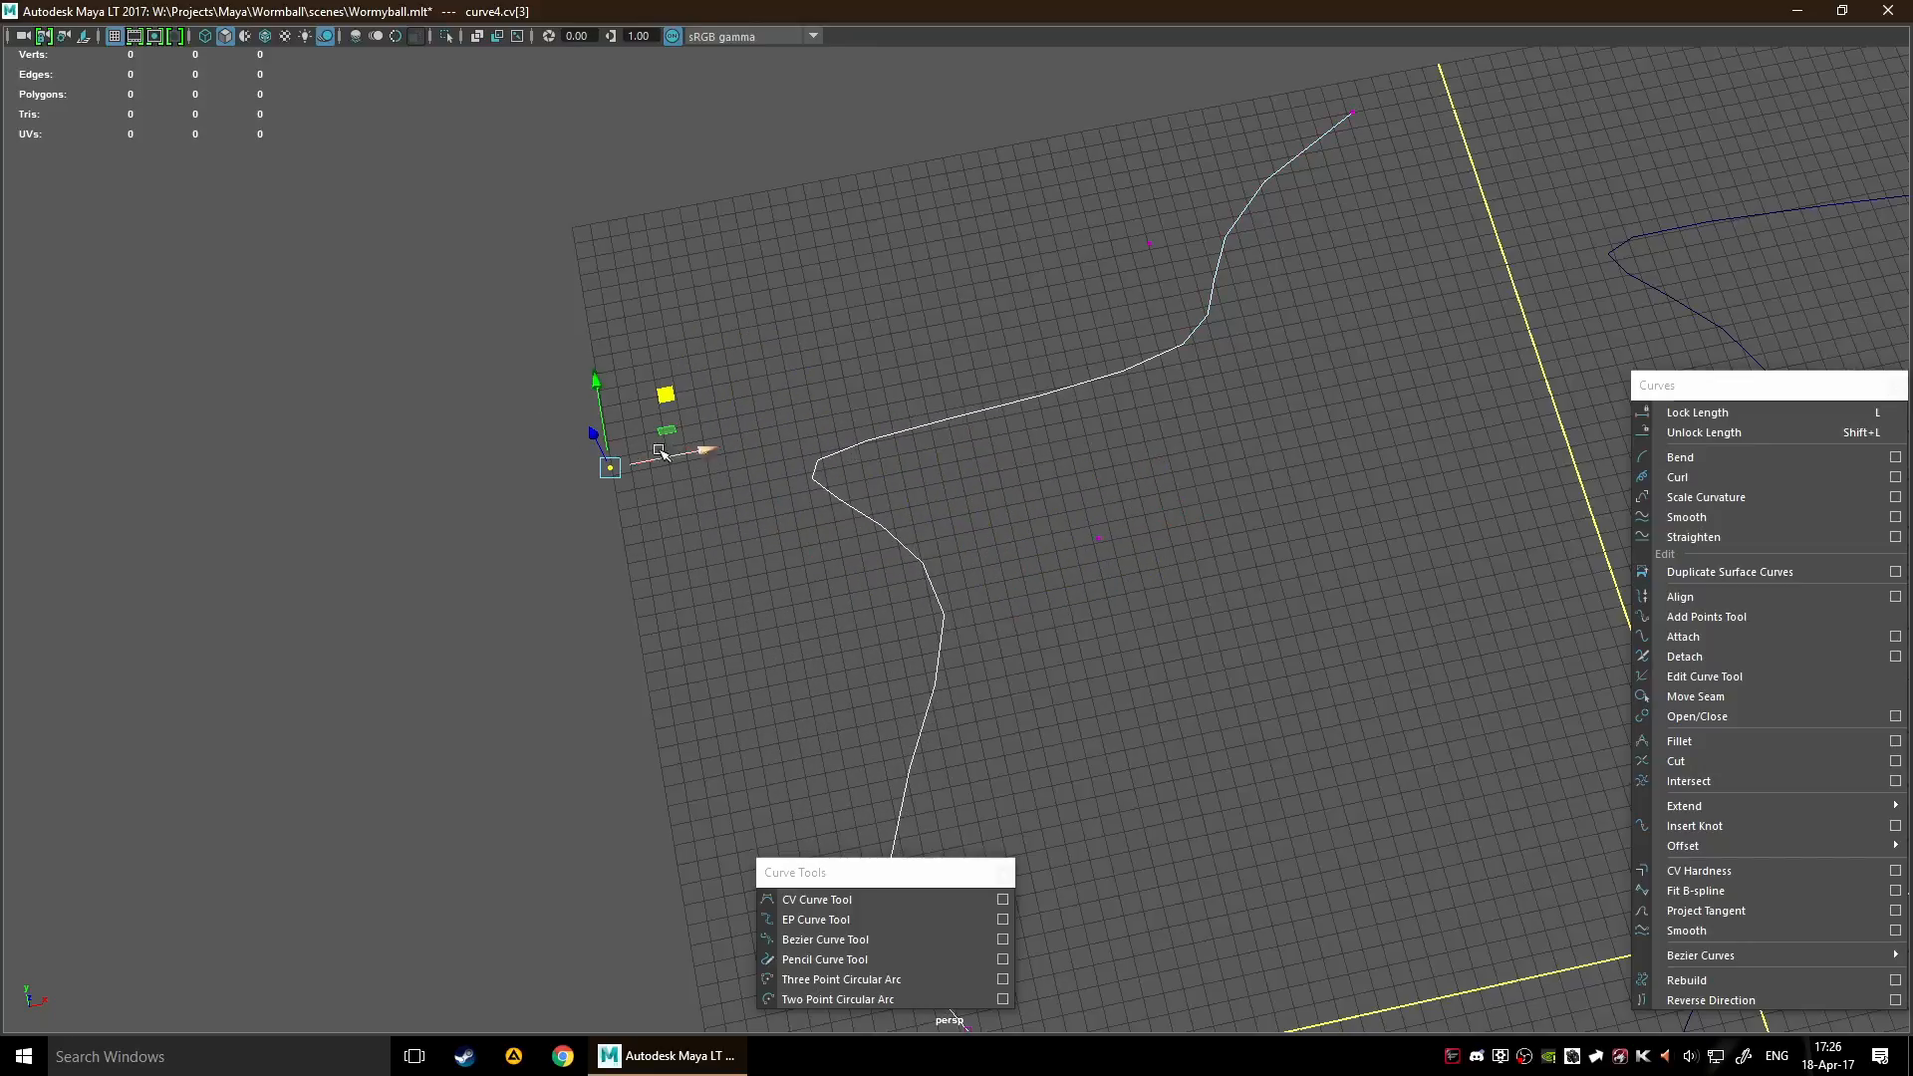
pyautogui.keyDown('alt'); pyautogui.moveTo(687, 435); pyautogui.dragTo(1114, 380); pyautogui.keyUp('alt')
pyautogui.moveTo(511, 361); pyautogui.dragTo(741, 392)
pyautogui.moveTo(1305, 675); pyautogui.dragTo(1303, 723)
pyautogui.keyDown('alt'); pyautogui.moveTo(884, 683); pyautogui.dragTo(1100, 635); pyautogui.keyUp('alt')
pyautogui.scroll(-5, 1273, 598)
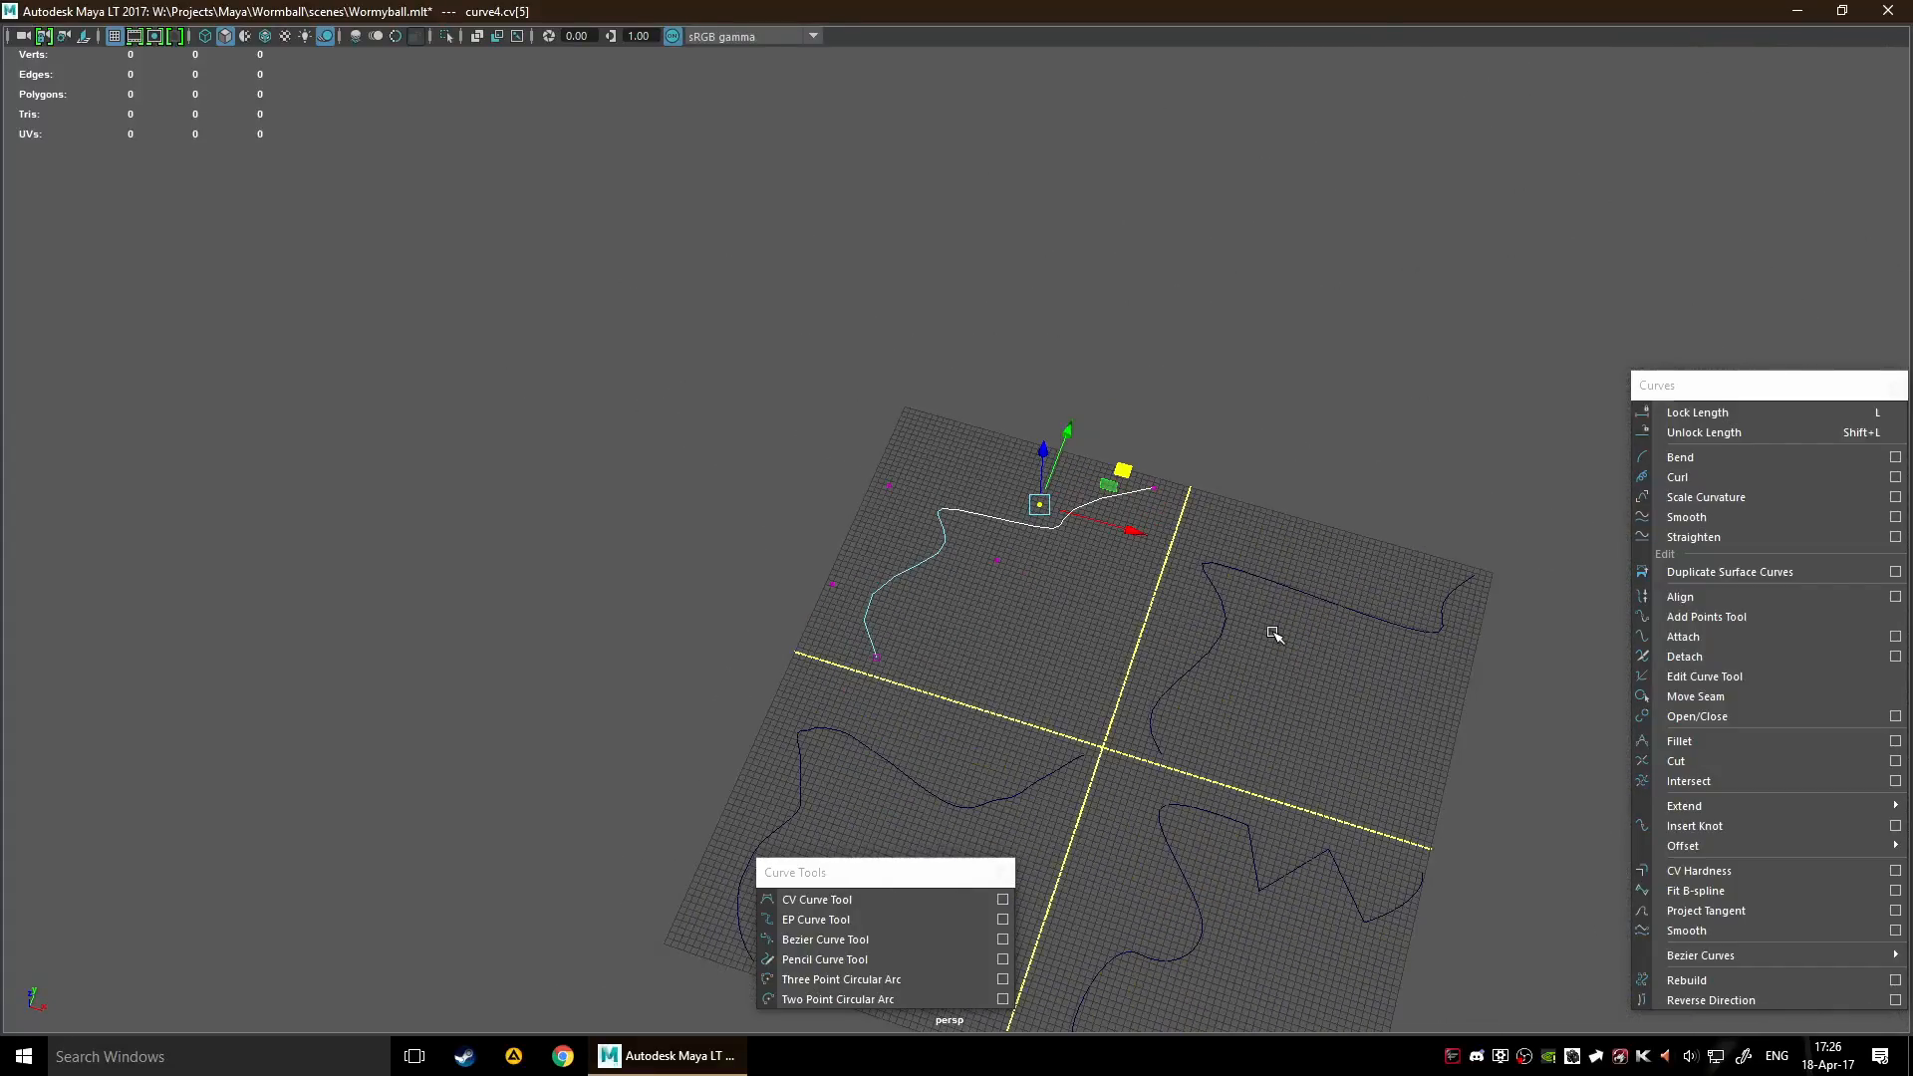
# Show the EP curve's control vertices, move some to reshape its corner and far end, and deselect the curve
pyautogui.moveTo(1116, 577); pyautogui.dragTo(1313, 677)
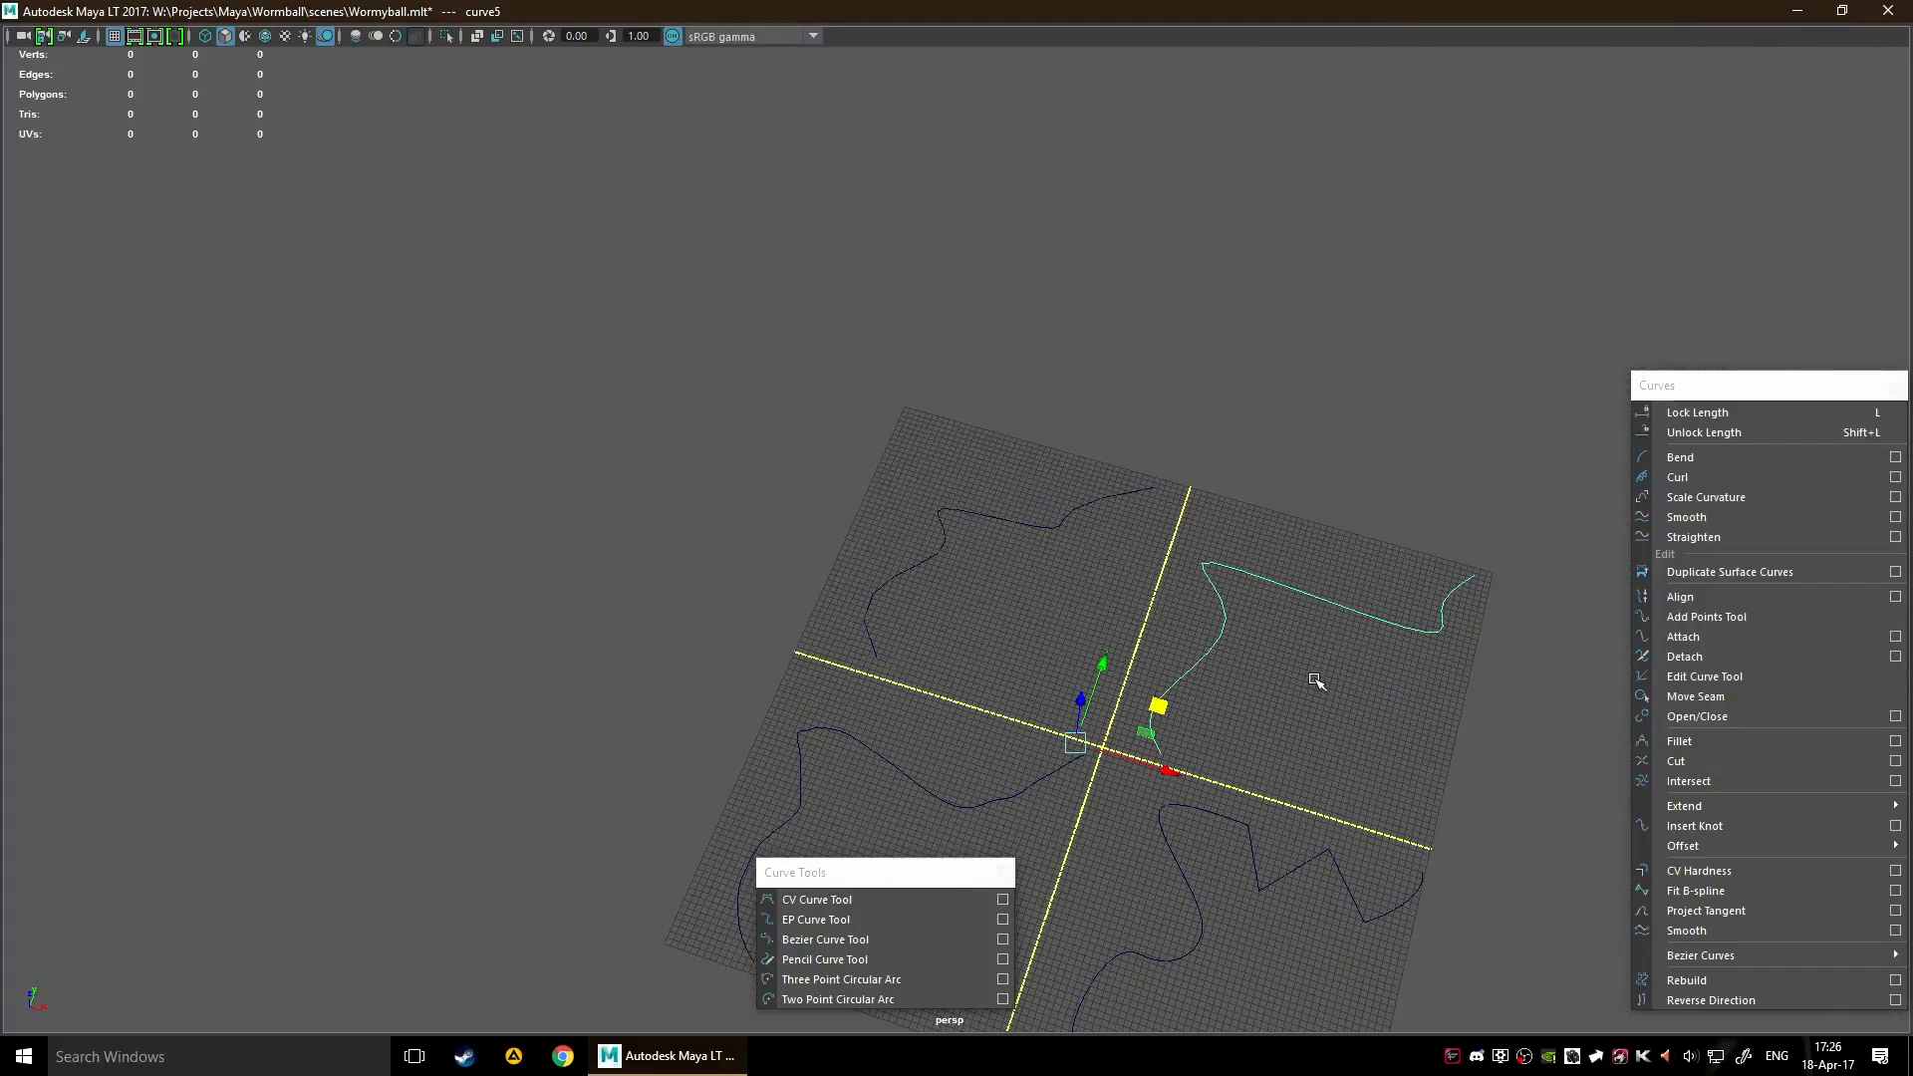
pyautogui.rightClick(1288, 566)
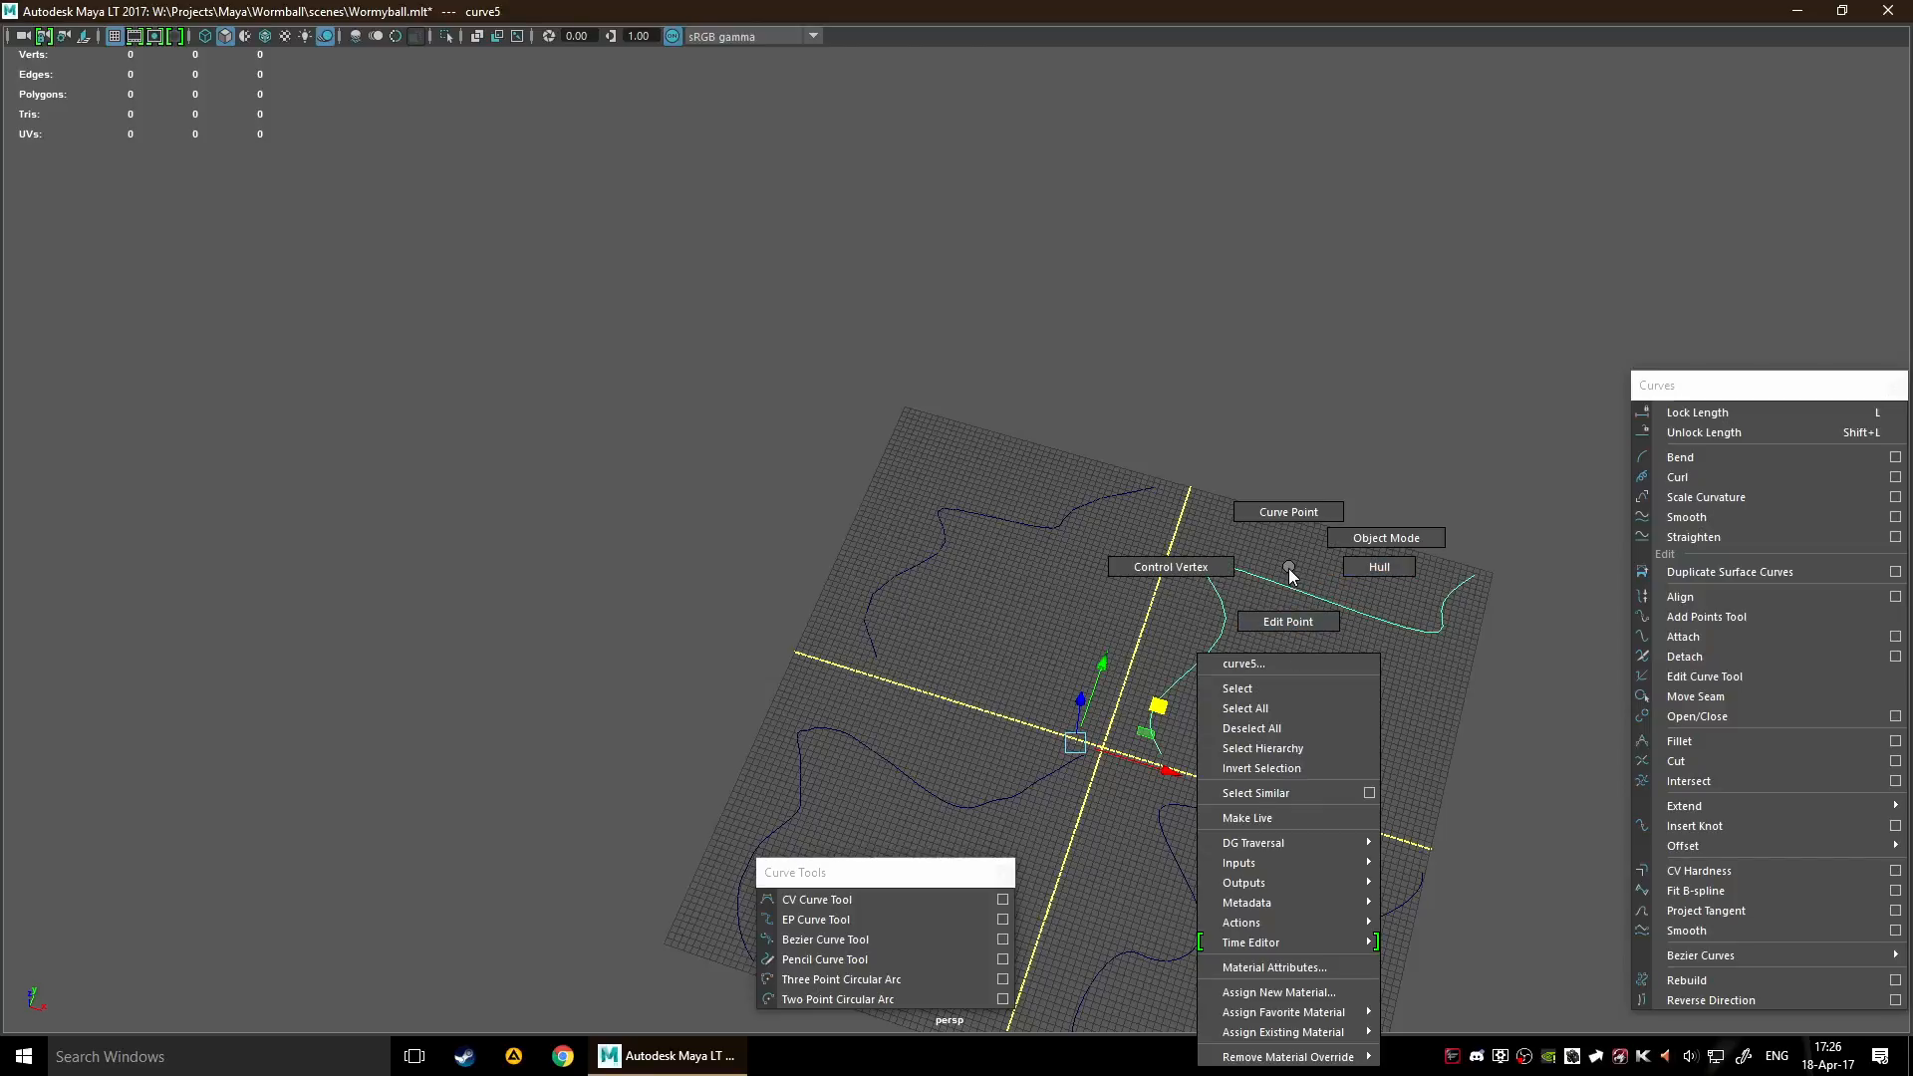
pyautogui.moveTo(1285, 576); pyautogui.dragTo(1174, 568, button='right')
pyautogui.keyDown('alt'); pyautogui.moveTo(1175, 568); pyautogui.dragTo(825, 471, button='middle'); pyautogui.keyUp('alt')
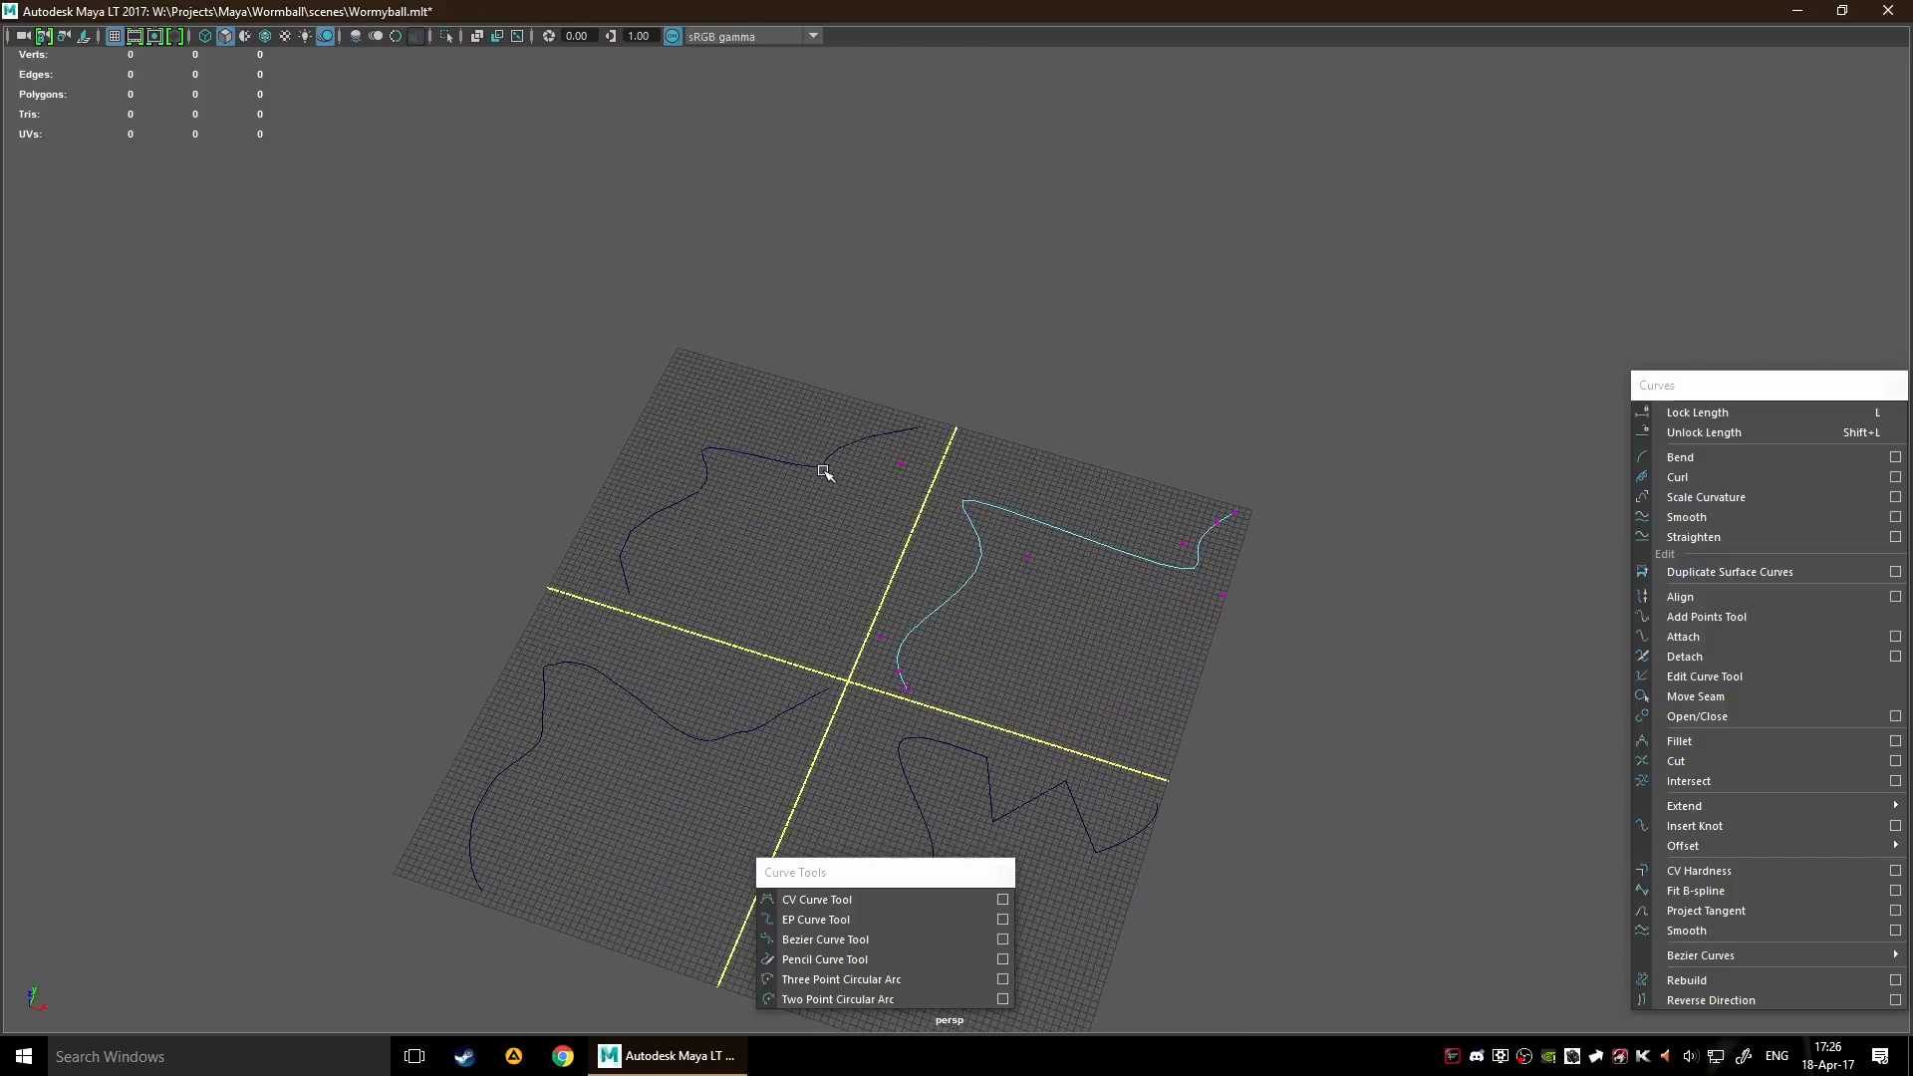
pyautogui.moveTo(859, 443); pyautogui.dragTo(972, 508)
pyautogui.moveTo(989, 432); pyautogui.dragTo(1076, 454)
pyautogui.moveTo(1164, 526); pyautogui.dragTo(1231, 471)
pyautogui.moveTo(775, 393); pyautogui.dragTo(1152, 627)
pyautogui.click(1109, 615)
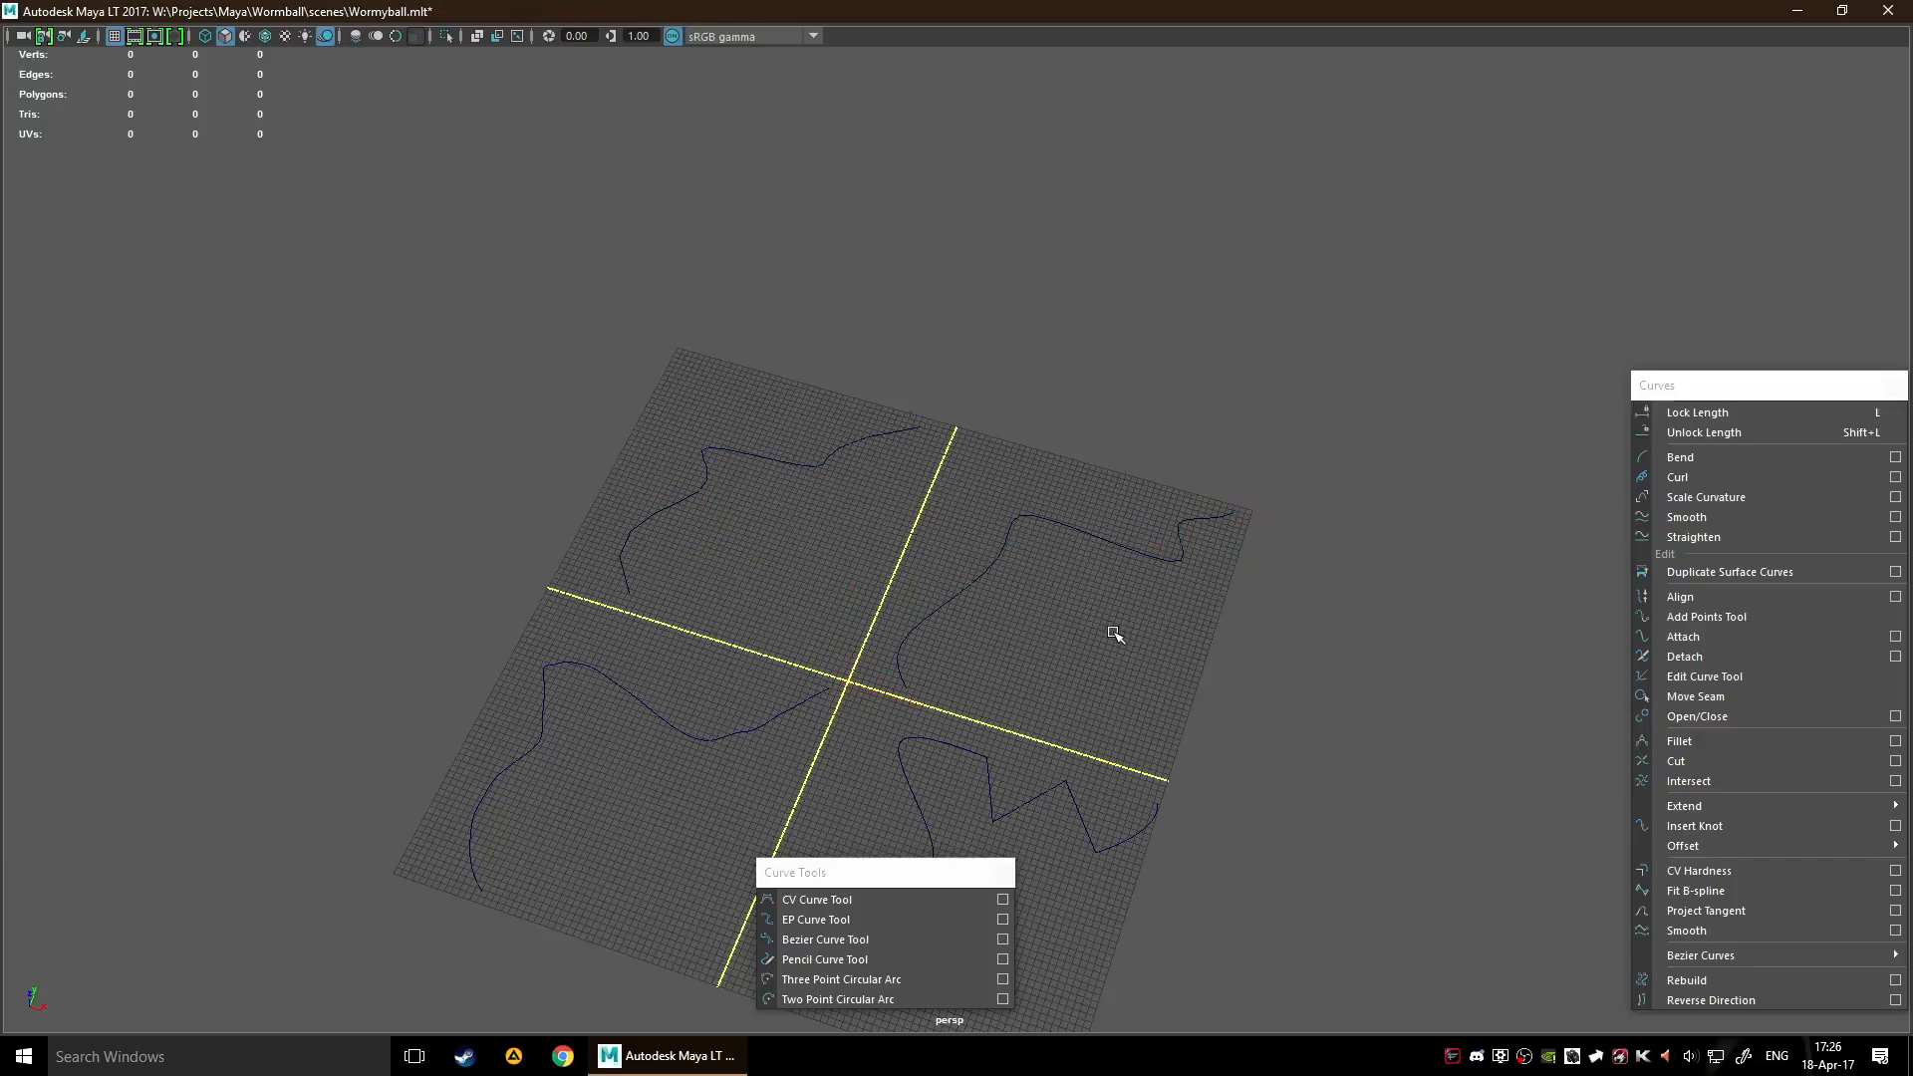
# Switch the pencil curve to vertex selection and pull three separate control vertices off its line to create sharp local bends
pyautogui.click(542, 675)
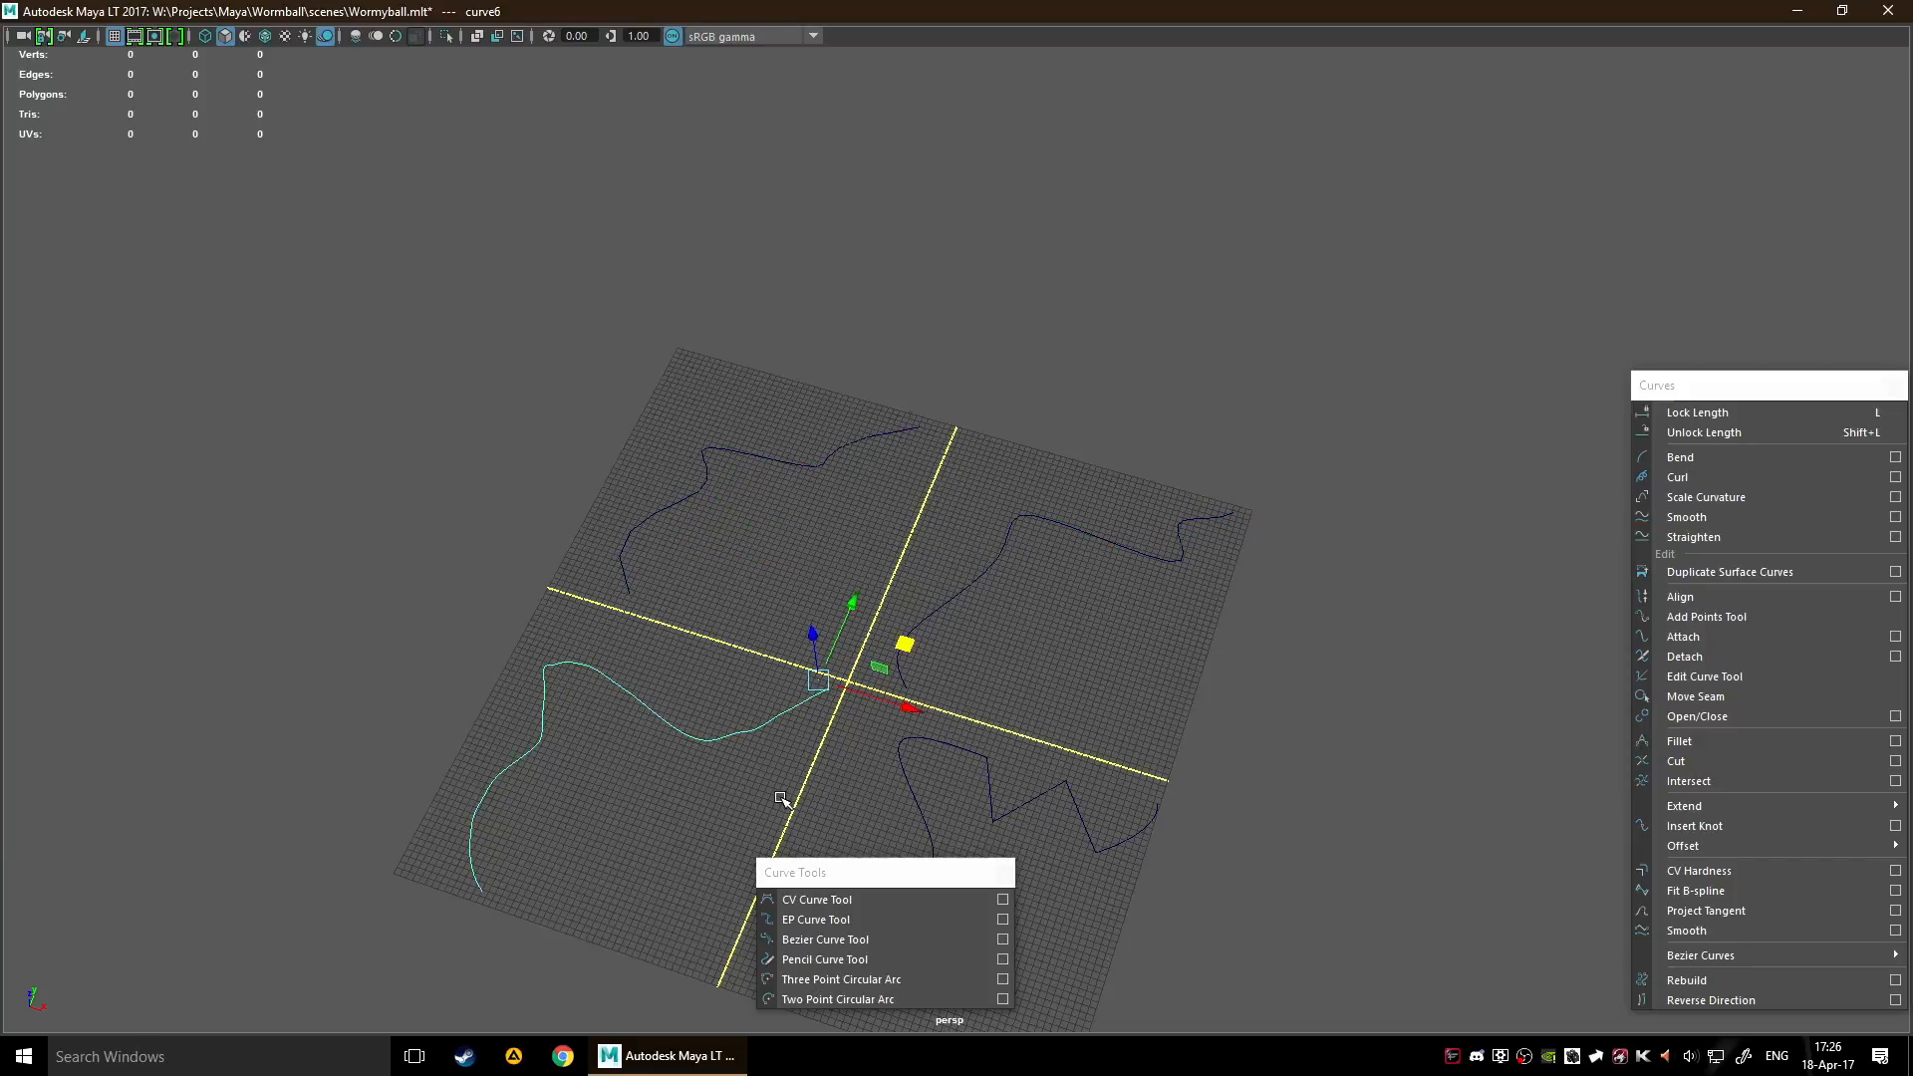
pyautogui.press('F8')
pyautogui.scroll(8, 640, 721)
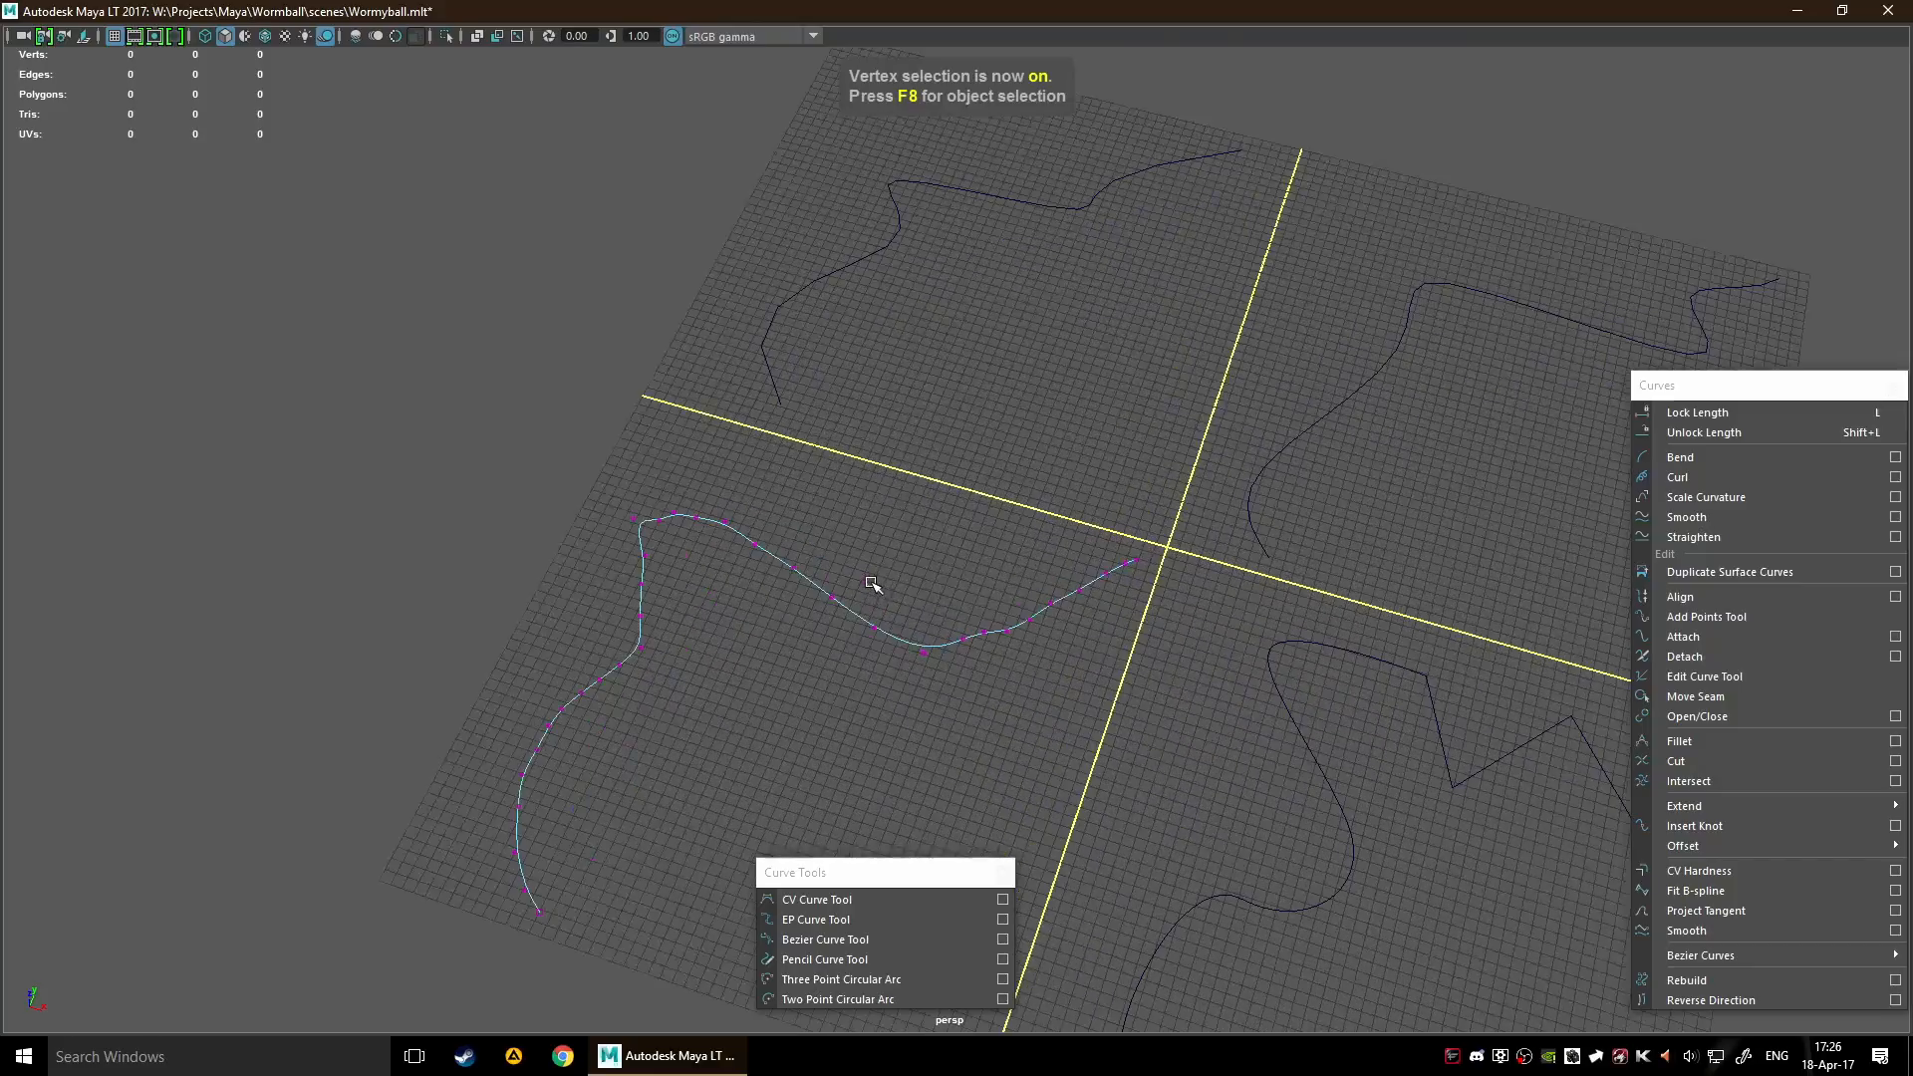
pyautogui.scroll(-8, 1068, 563)
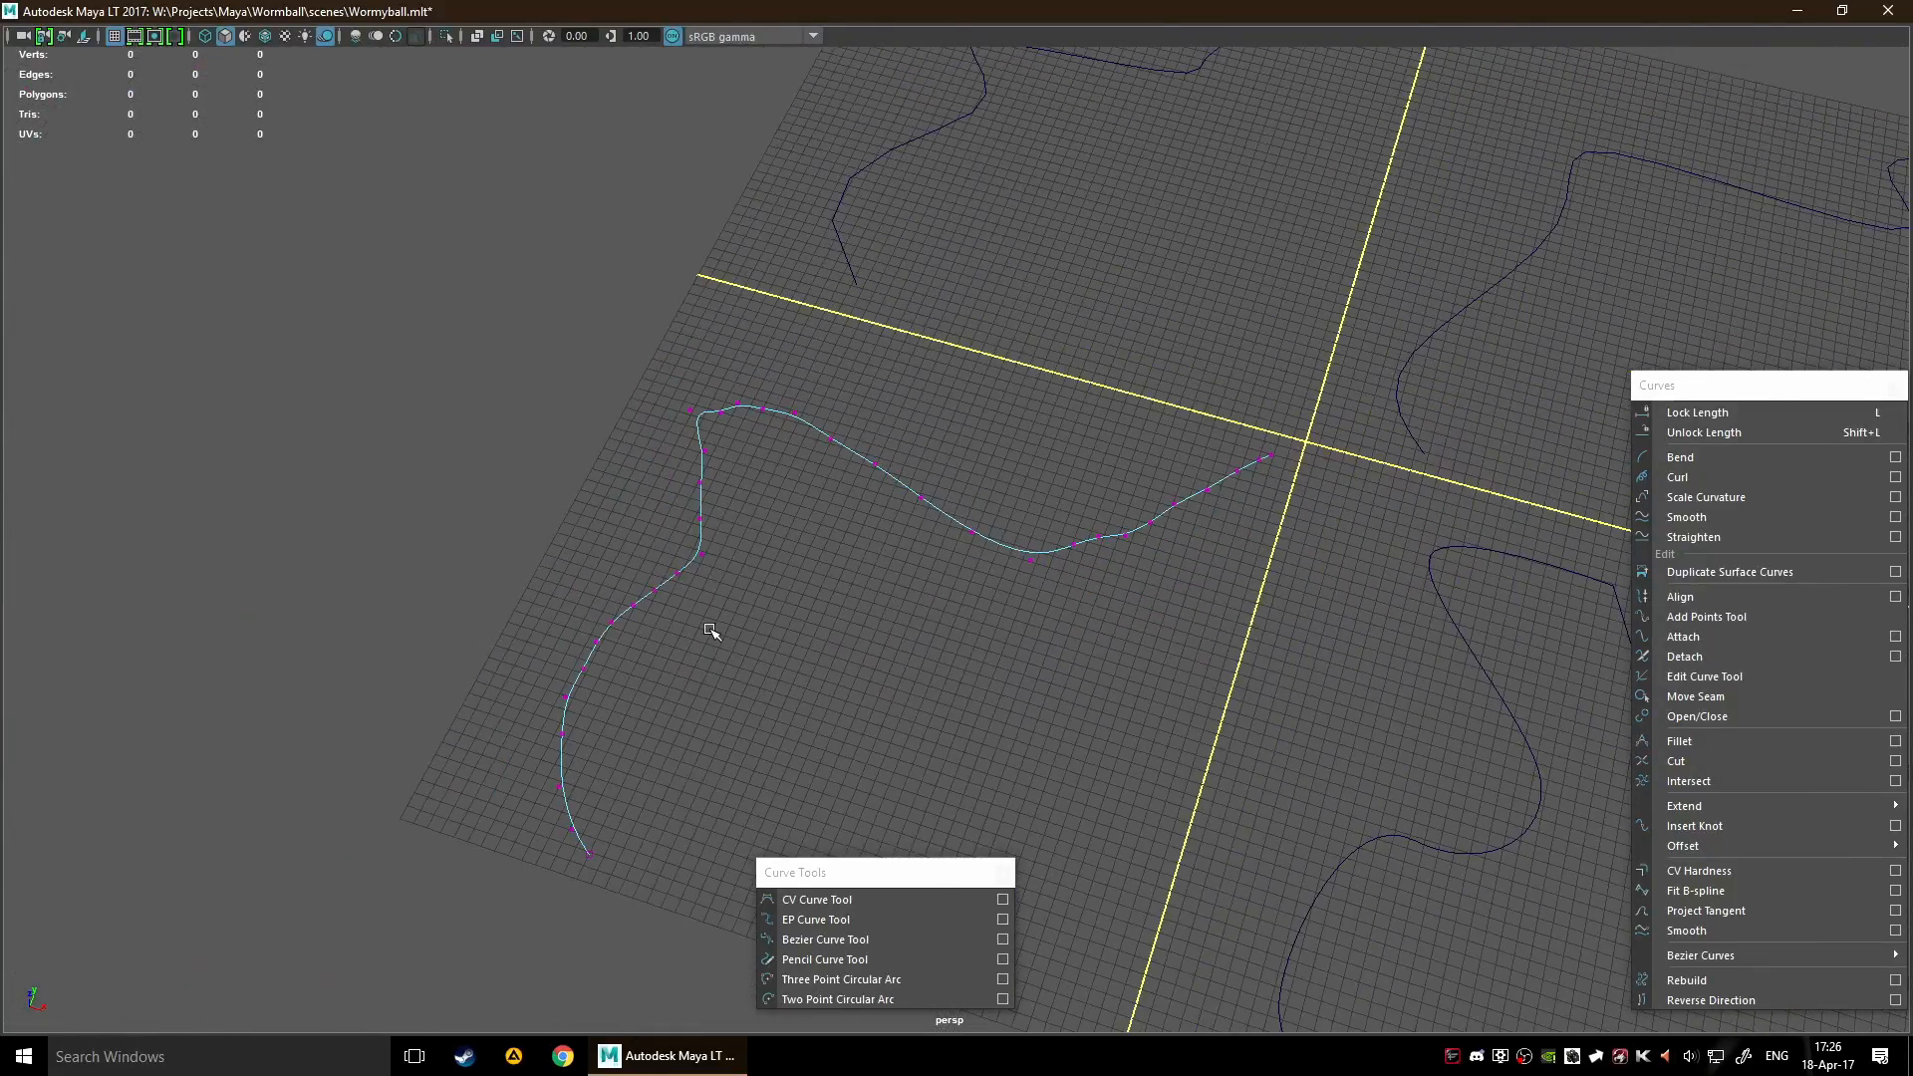
pyautogui.moveTo(969, 532); pyautogui.dragTo(856, 591)
pyautogui.moveTo(701, 518); pyautogui.dragTo(775, 540)
pyautogui.moveTo(866, 493); pyautogui.dragTo(955, 431)
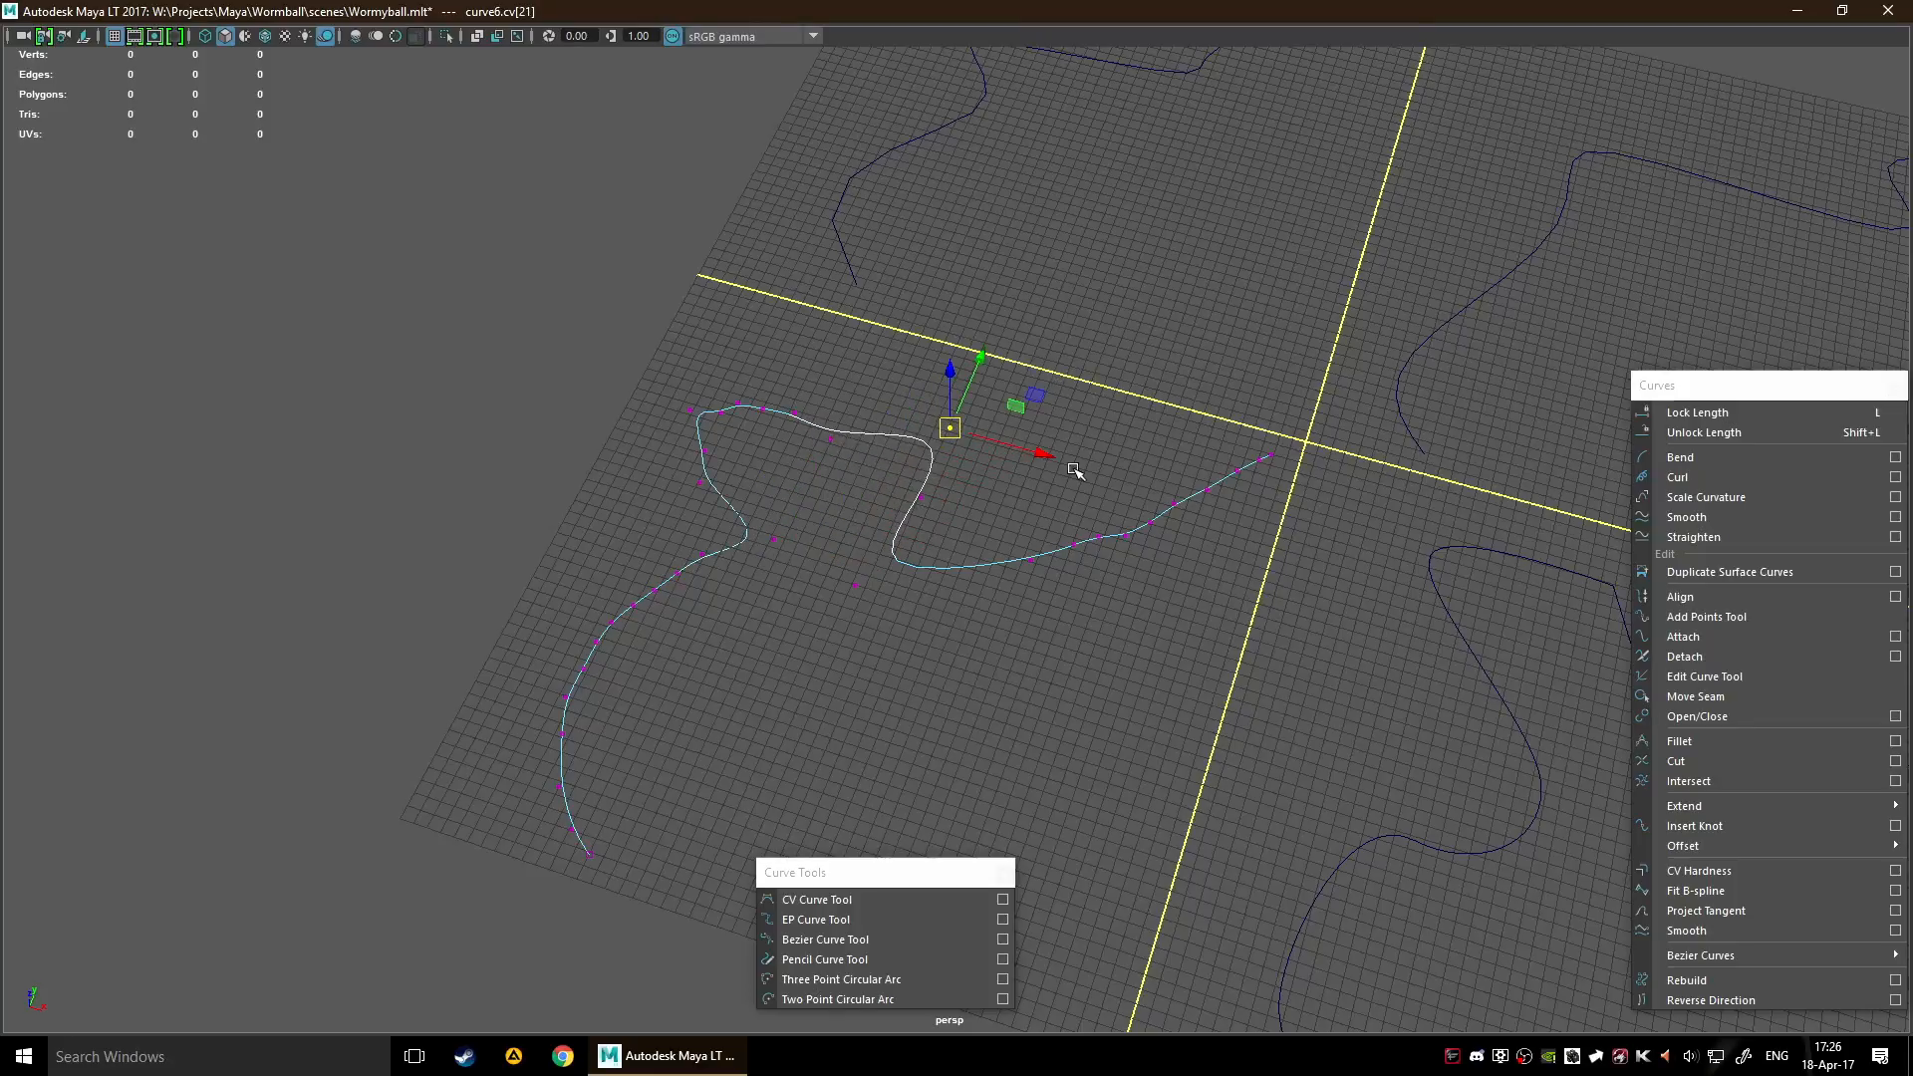
# Move more of the pencil curve's control vertices near the origin end and along its outer part to add further bends
pyautogui.moveTo(1096, 517); pyautogui.dragTo(1032, 613)
pyautogui.click(846, 628)
pyautogui.moveTo(874, 504); pyautogui.dragTo(862, 555)
pyautogui.keyDown('alt'); pyautogui.moveTo(534, 604); pyautogui.dragTo(637, 597); pyautogui.keyUp('alt')
pyautogui.moveTo(579, 552); pyautogui.dragTo(656, 510)
pyautogui.scroll(-5, 918, 602)
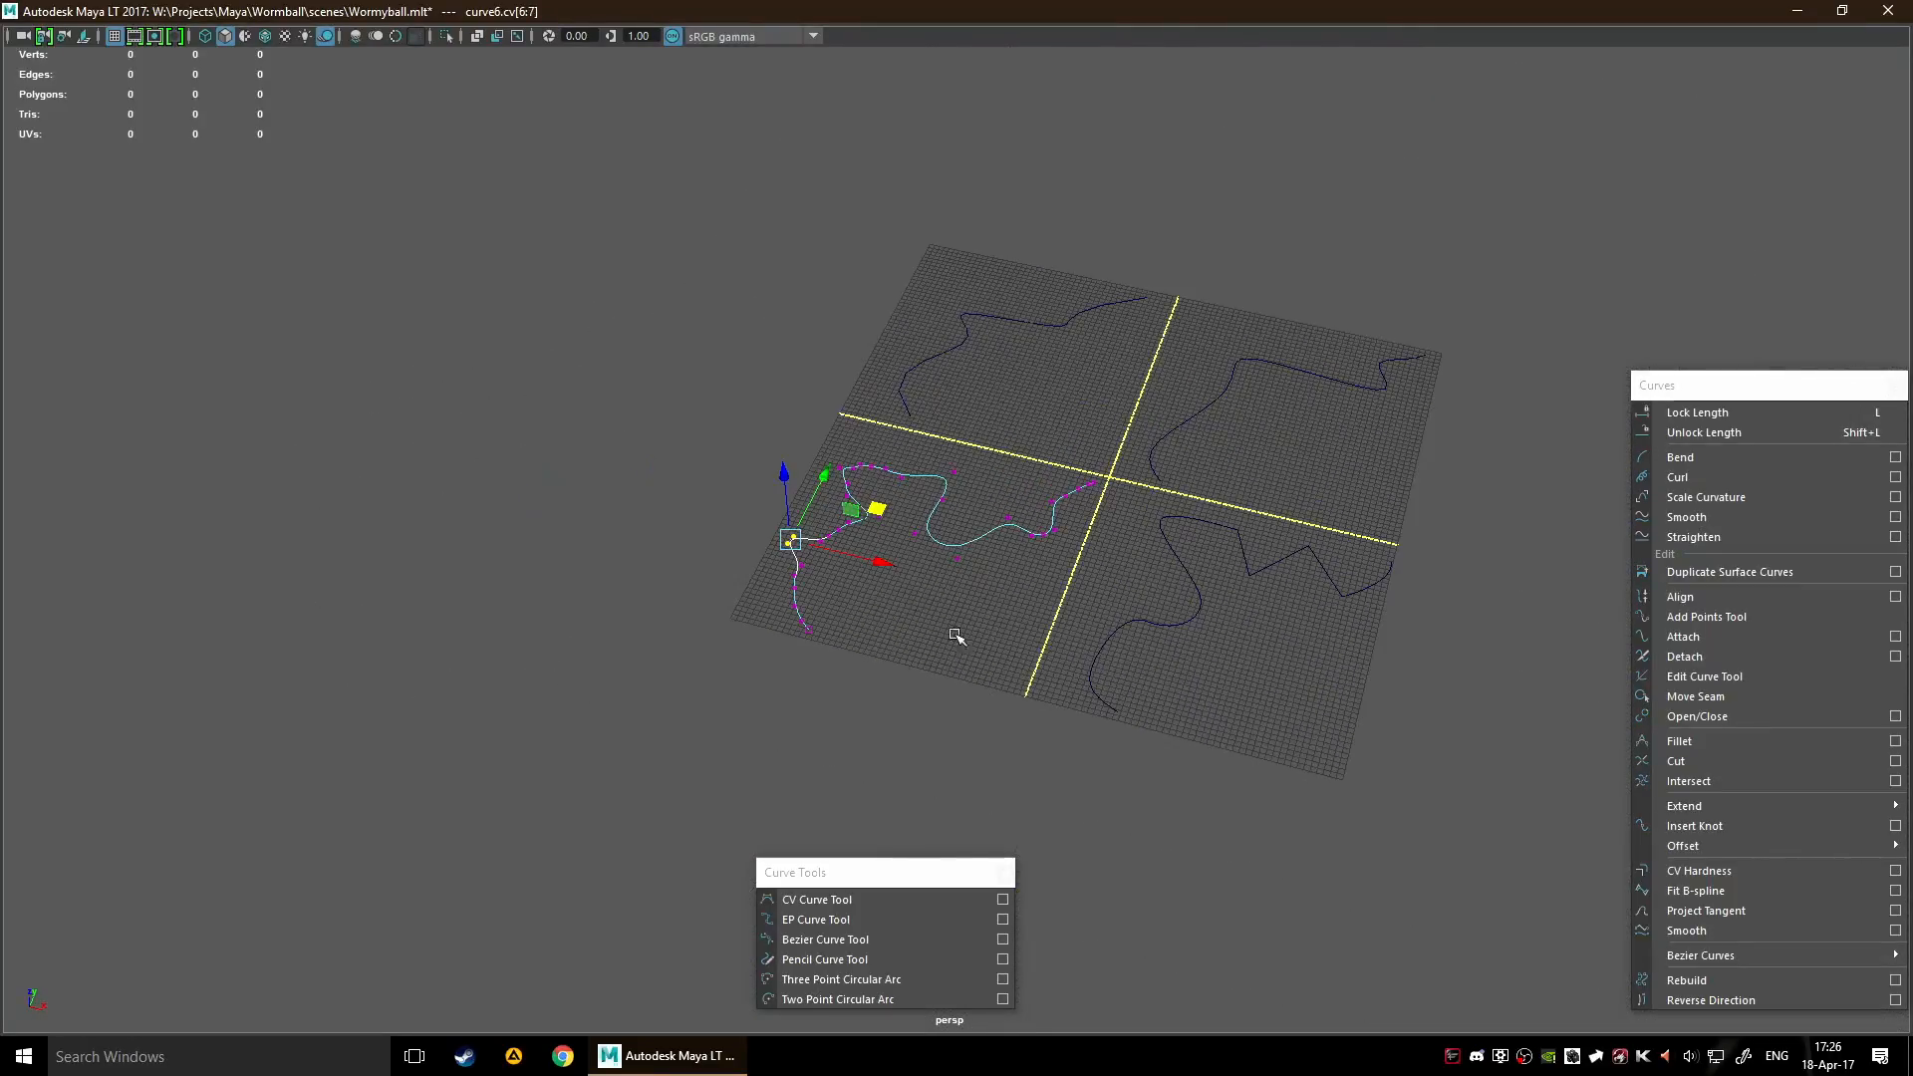
# Show the Bezier curve's control points, adjust one tangent handle on its lower bend and clear the selection
pyautogui.keyDown('alt'); pyautogui.moveTo(1108, 585); pyautogui.dragTo(812, 546, button='middle'); pyautogui.keyUp('alt')
pyautogui.click(842, 550)
pyautogui.scroll(3, 803, 624)
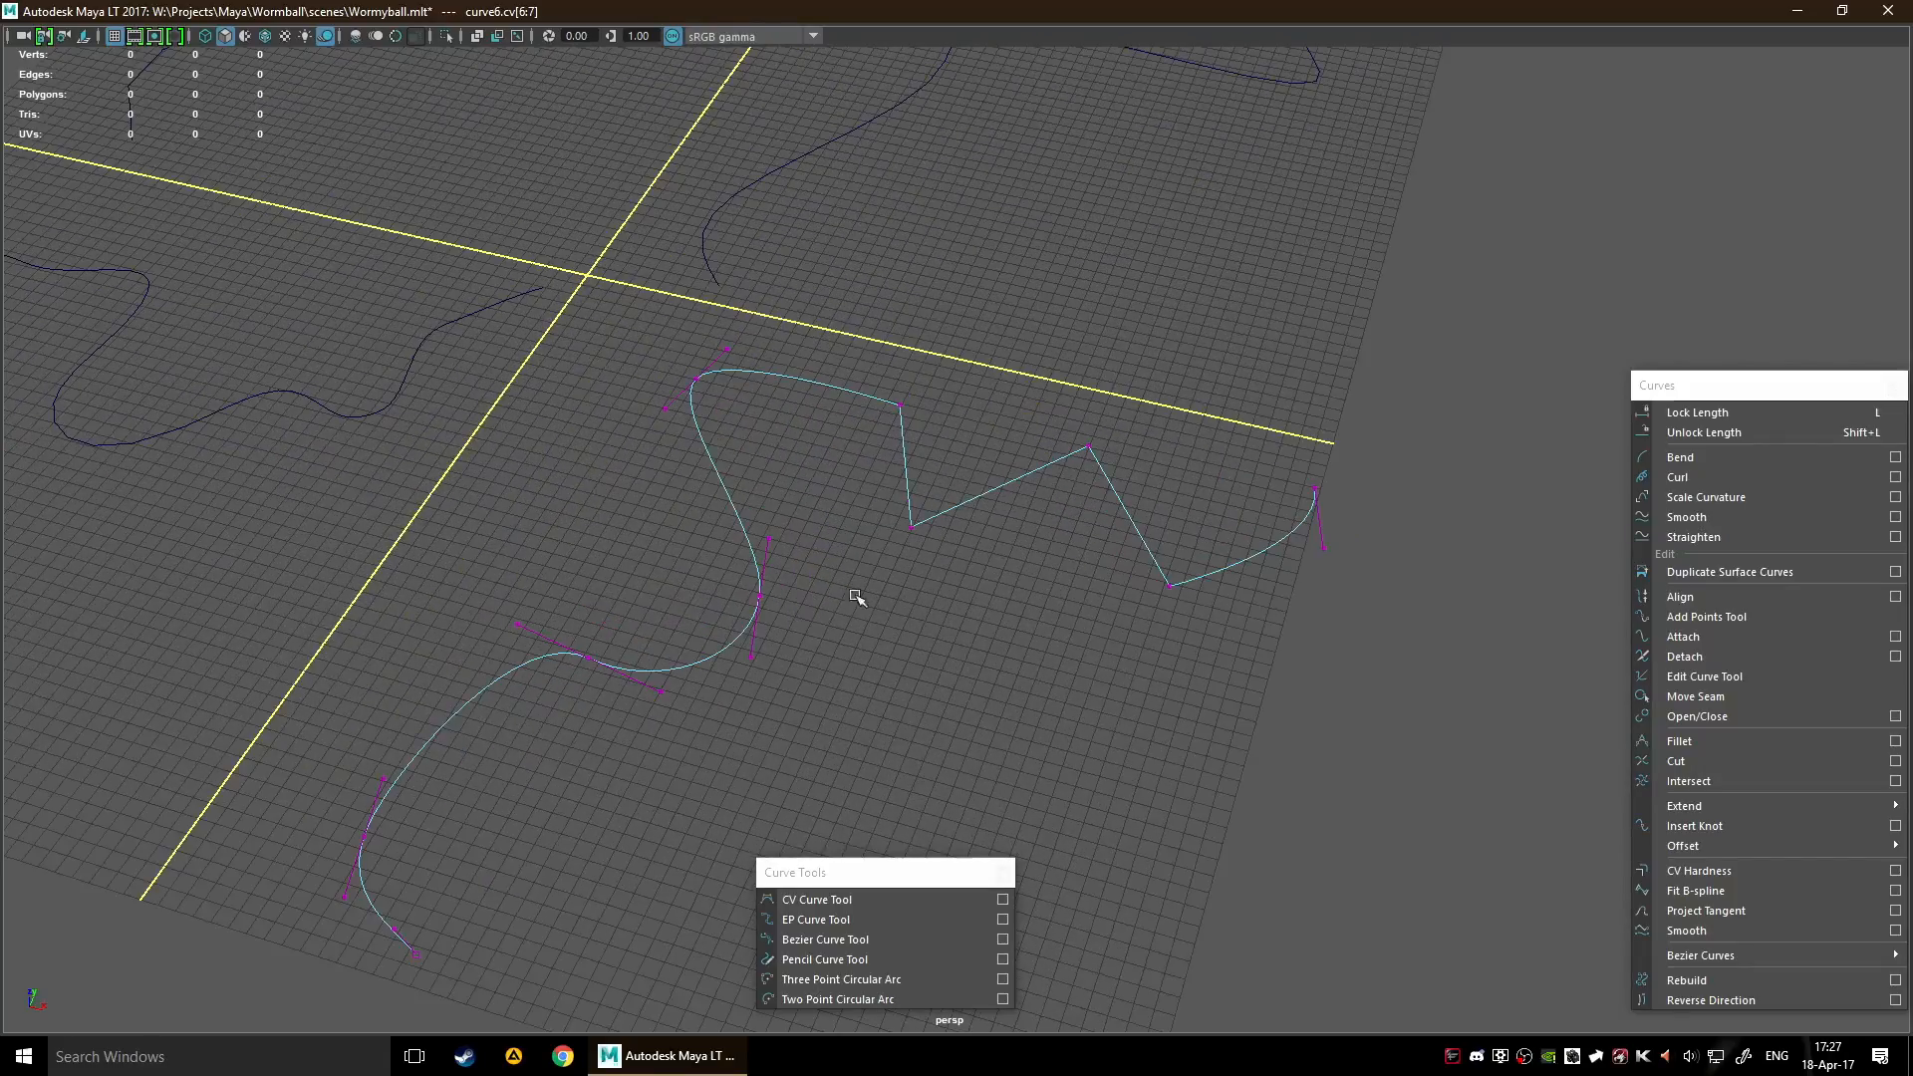
pyautogui.keyDown('alt'); pyautogui.moveTo(903, 641); pyautogui.dragTo(1035, 561, button='middle'); pyautogui.keyUp('alt')
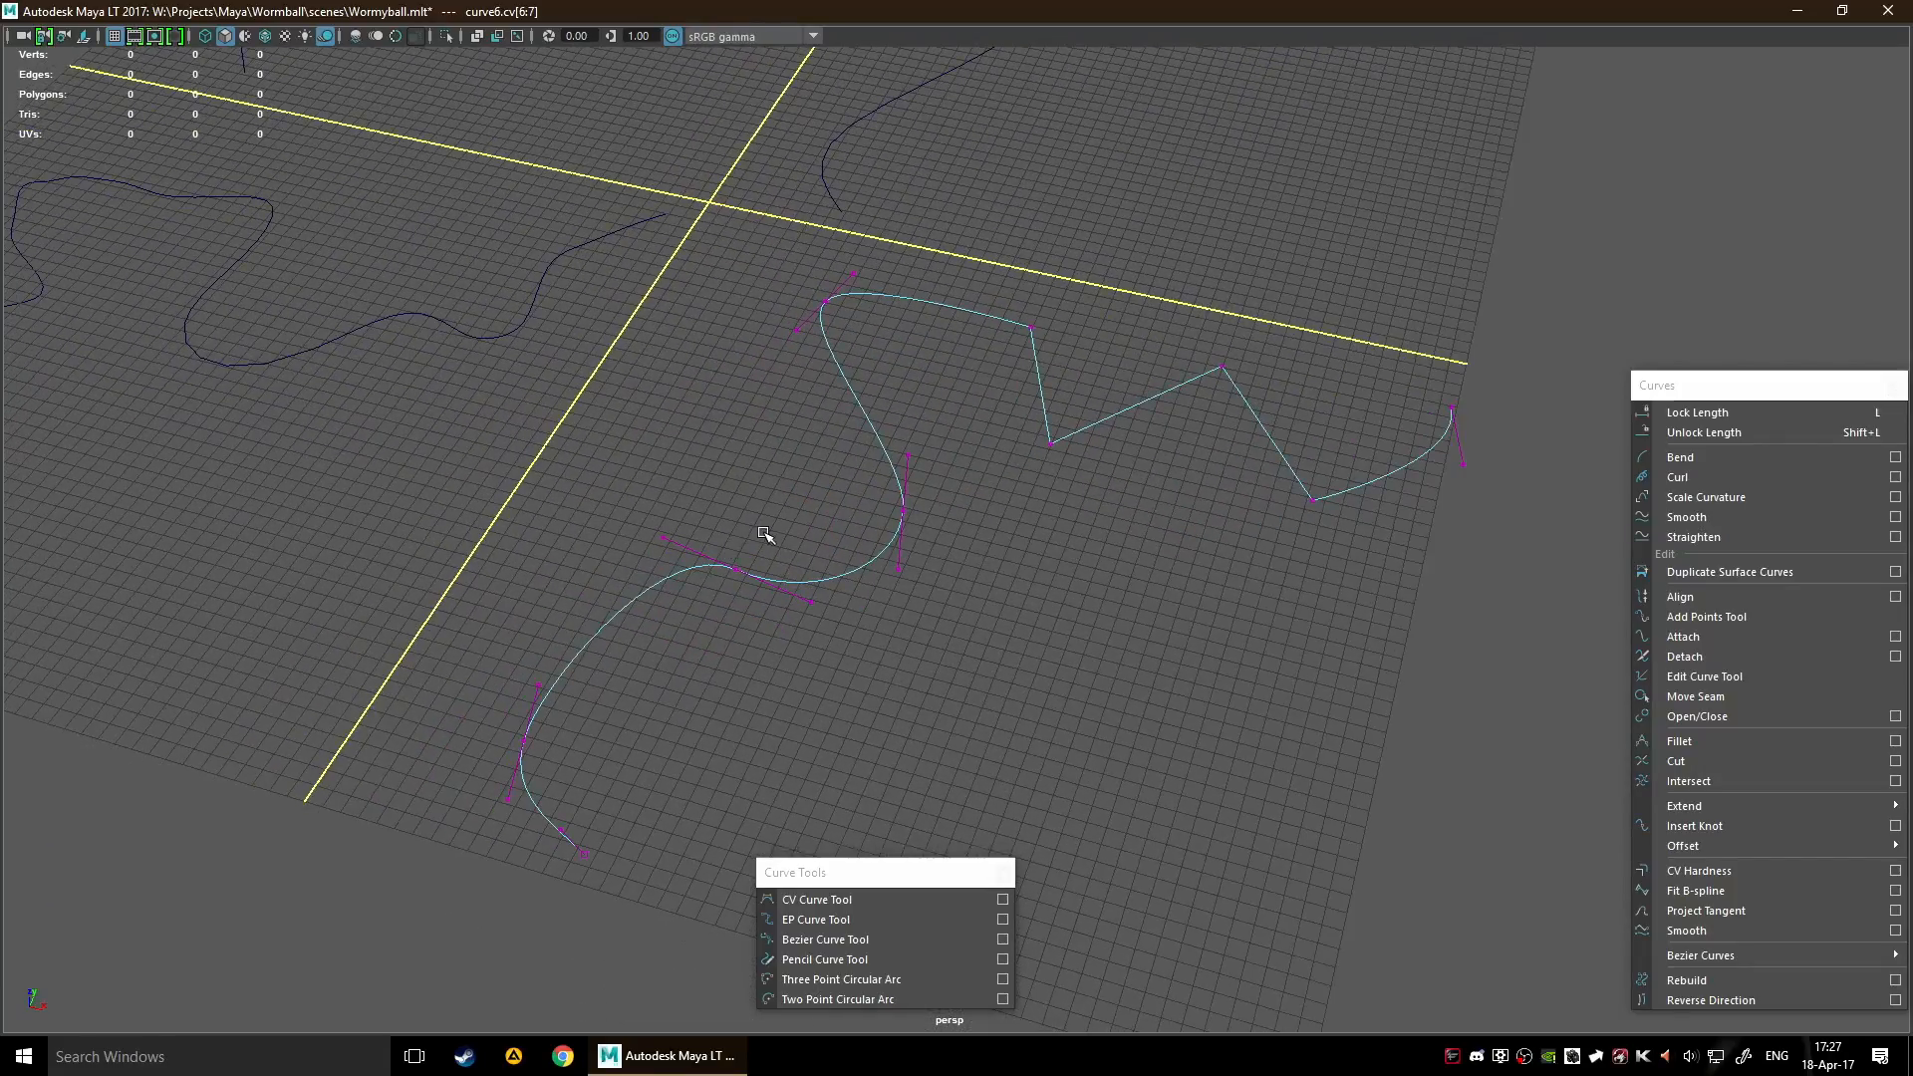
pyautogui.moveTo(576, 510); pyautogui.dragTo(682, 564)
pyautogui.moveTo(755, 506)
pyautogui.mouseDown()
pyautogui.moveTo(771, 497)
pyautogui.moveTo(698, 505)
pyautogui.moveTo(762, 506)
pyautogui.mouseUp()
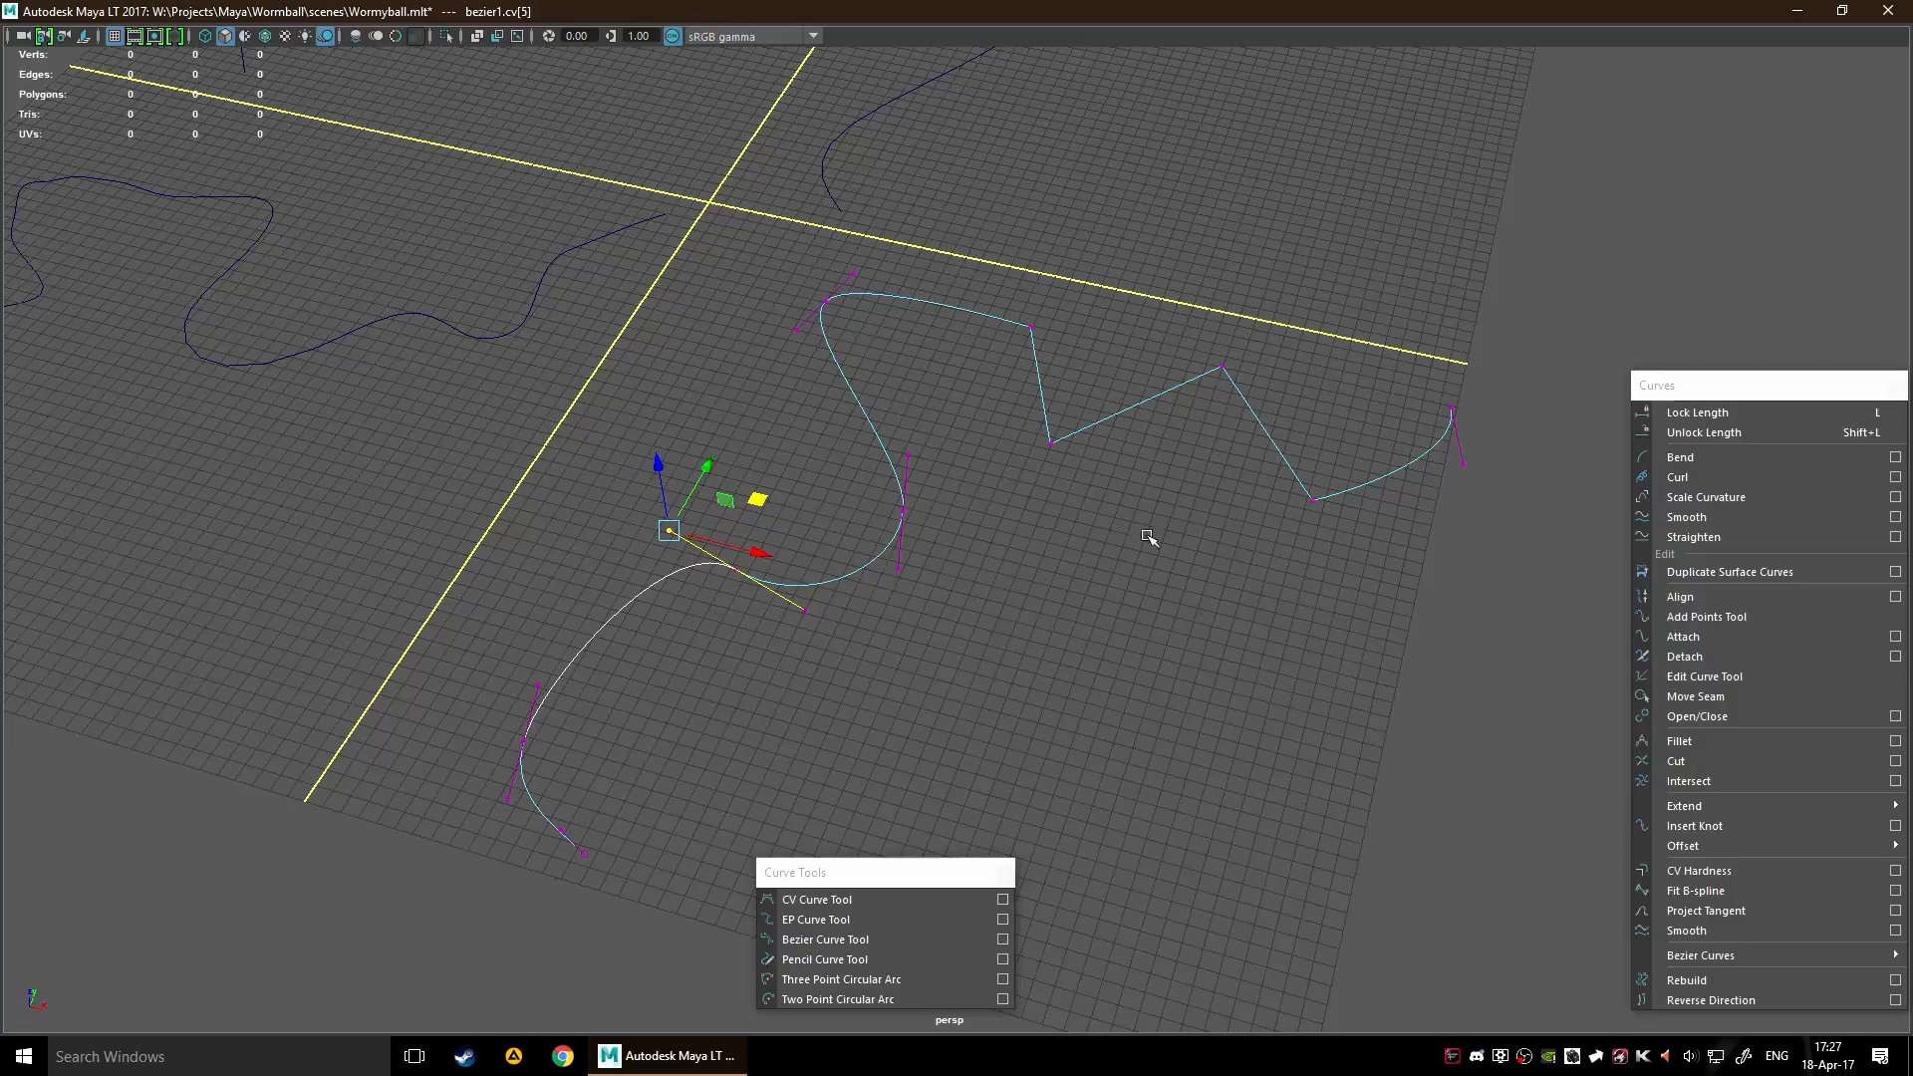
pyautogui.click(1156, 648)
# Display the component points of the CV curve in the upper-left quadrant and examine its shape up close
pyautogui.press('a')
pyautogui.scroll(-1, 1111, 603)
pyautogui.keyDown('alt'); pyautogui.moveTo(1056, 553); pyautogui.dragTo(882, 543, button='middle'); pyautogui.keyUp('alt')
pyautogui.keyDown('alt'); pyautogui.moveTo(1226, 405); pyautogui.dragTo(867, 631, button='middle'); pyautogui.keyUp('alt')
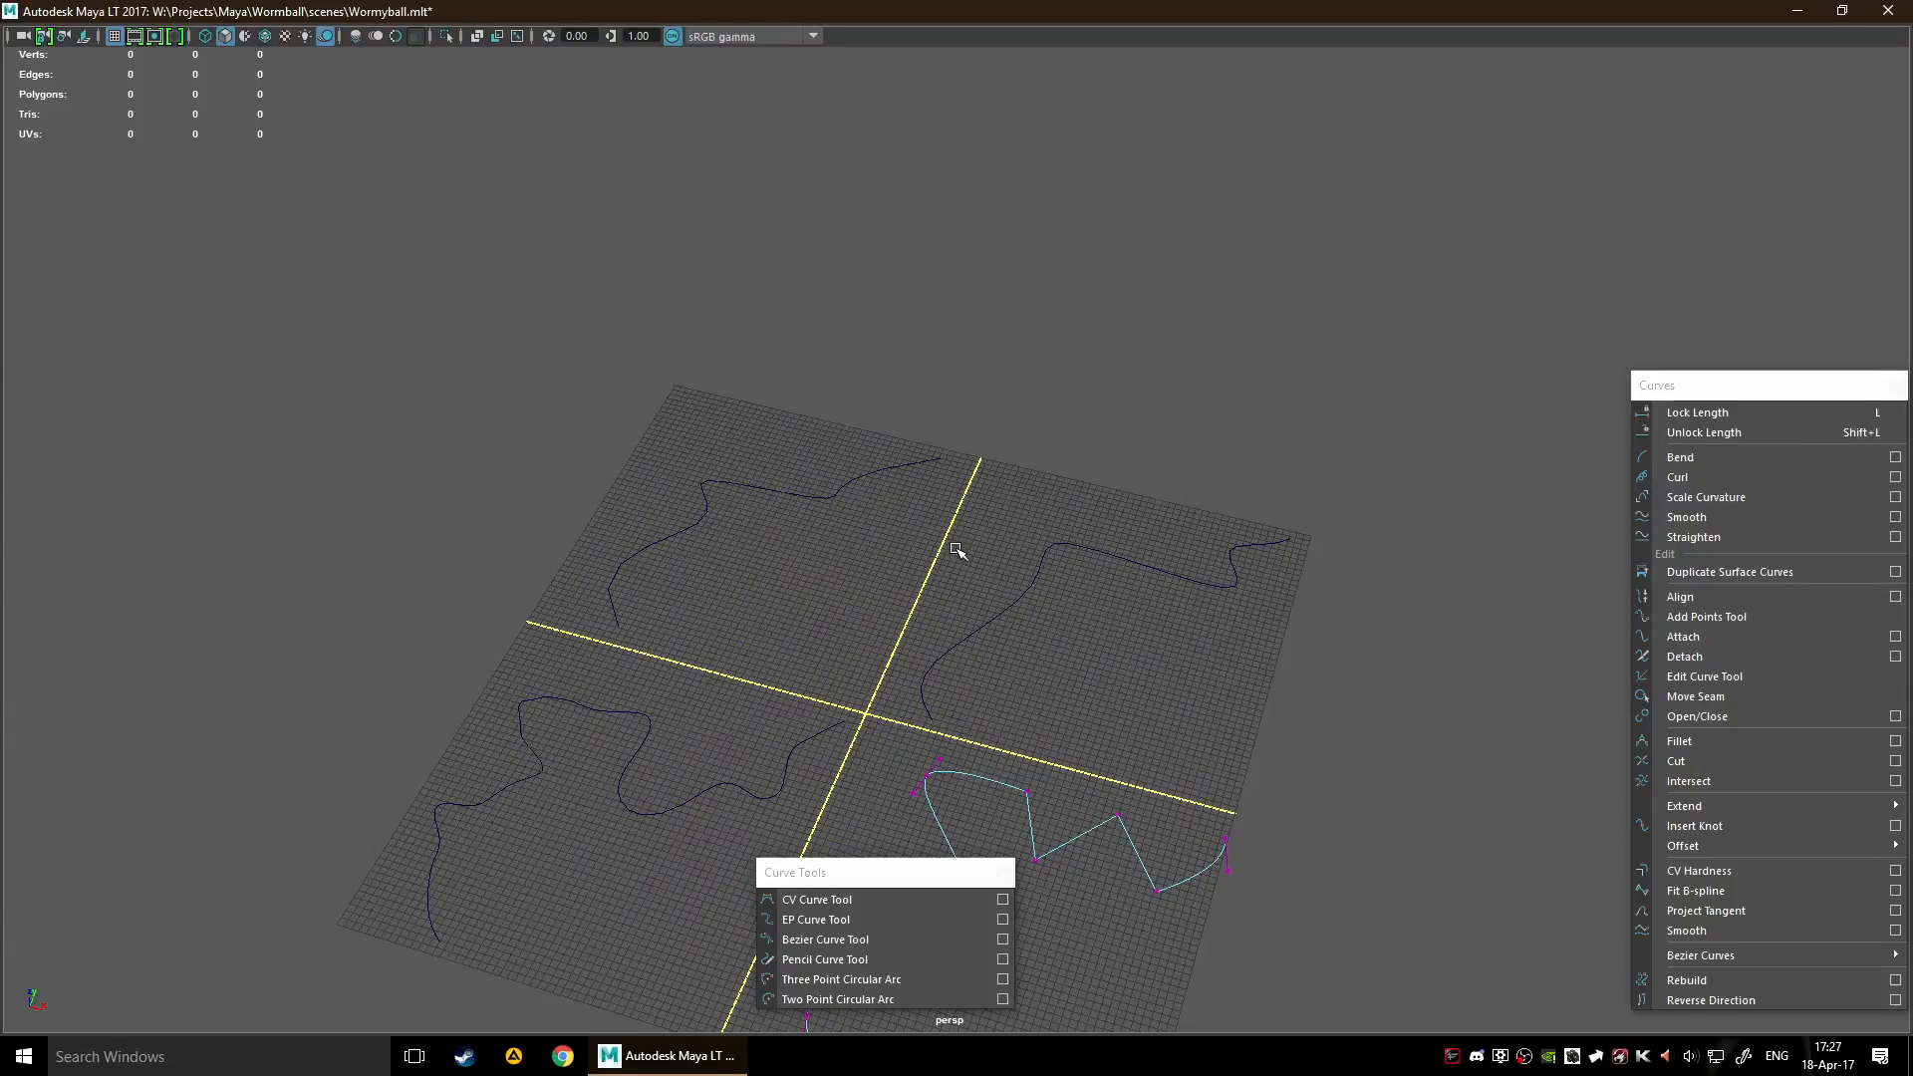
pyautogui.rightClick(867, 567)
pyautogui.moveTo(877, 586); pyautogui.dragTo(905, 641, button='right')
pyautogui.scroll(3, 897, 602)
pyautogui.keyDown('alt'); pyautogui.moveTo(767, 544); pyautogui.dragTo(931, 604, button='middle'); pyautogui.keyUp('alt')
pyautogui.scroll(3, 929, 603)
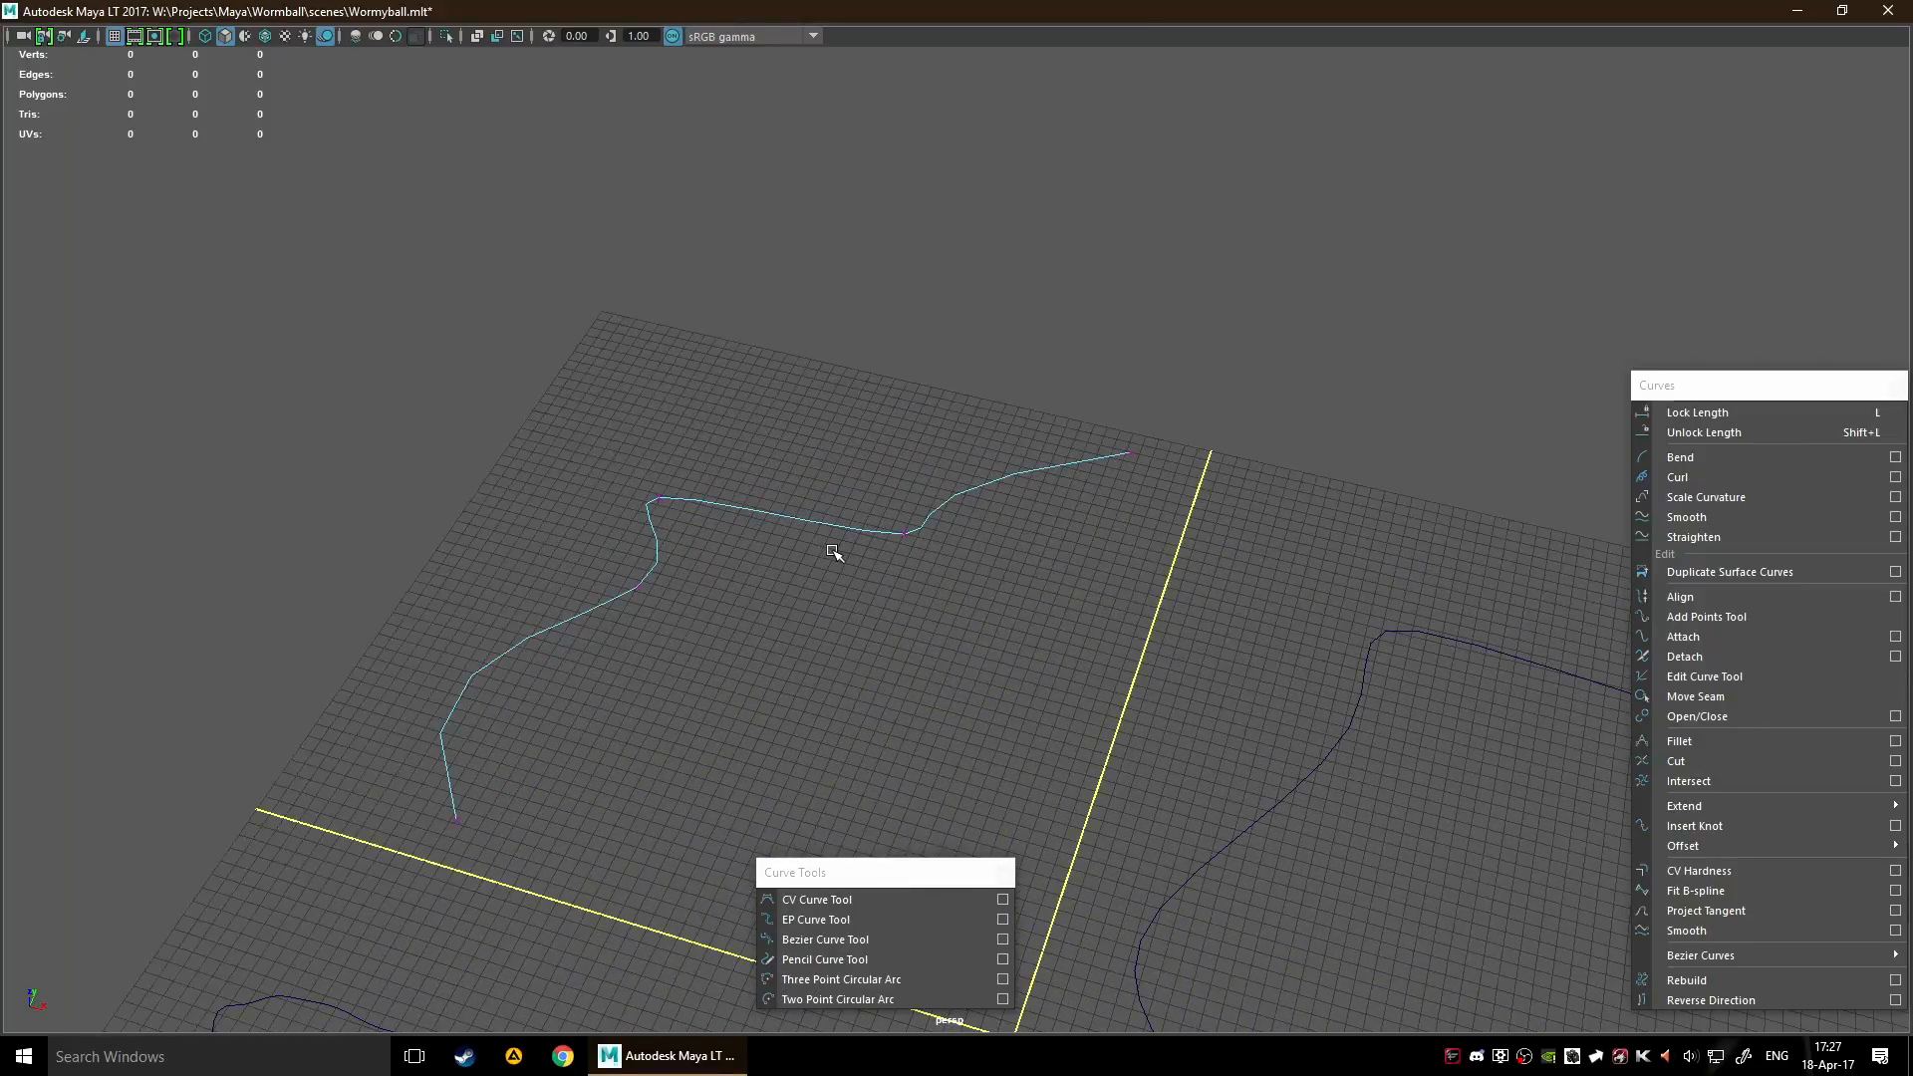
pyautogui.keyDown('alt'); pyautogui.moveTo(1238, 724); pyautogui.dragTo(754, 539, button='middle'); pyautogui.keyUp('alt')
pyautogui.scroll(-4, 835, 577)
pyautogui.keyDown('alt'); pyautogui.moveTo(918, 615); pyautogui.dragTo(962, 591); pyautogui.keyUp('alt')
pyautogui.keyDown('alt'); pyautogui.moveTo(784, 577); pyautogui.dragTo(1011, 510, button='middle'); pyautogui.keyUp('alt')
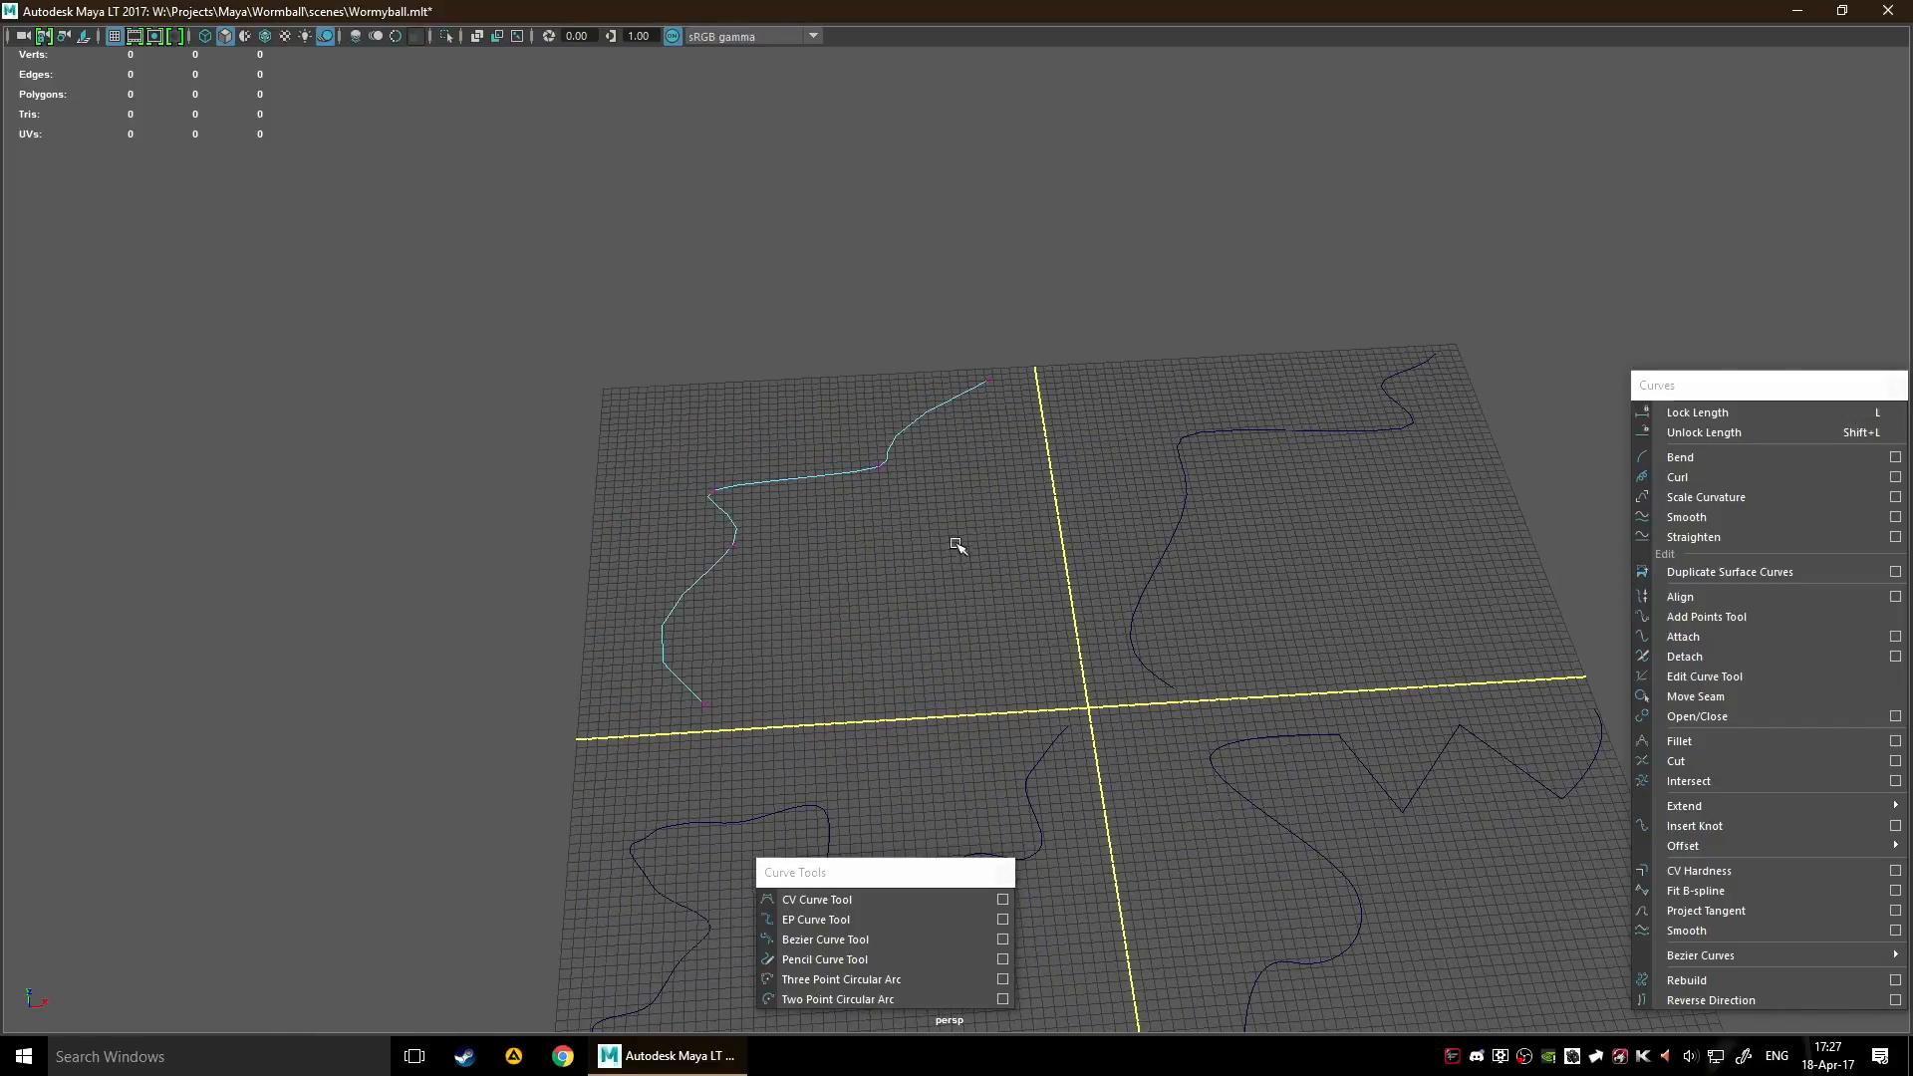
# Switch the curve in the upper-left quadrant to curve point selection
pyautogui.keyDown('alt'); pyautogui.moveTo(850, 501); pyautogui.dragTo(877, 568); pyautogui.keyUp('alt')
pyautogui.moveTo(754, 442); pyautogui.dragTo(1062, 605)
pyautogui.moveTo(920, 426)
pyautogui.mouseDown()
pyautogui.moveTo(867, 404)
pyautogui.moveTo(919, 414)
pyautogui.mouseUp()
pyautogui.moveTo(660, 515); pyautogui.dragTo(766, 570)
pyautogui.moveTo(760, 474)
pyautogui.mouseDown()
pyautogui.moveTo(867, 491)
pyautogui.moveTo(750, 451)
pyautogui.mouseUp()
pyautogui.click(1067, 598)
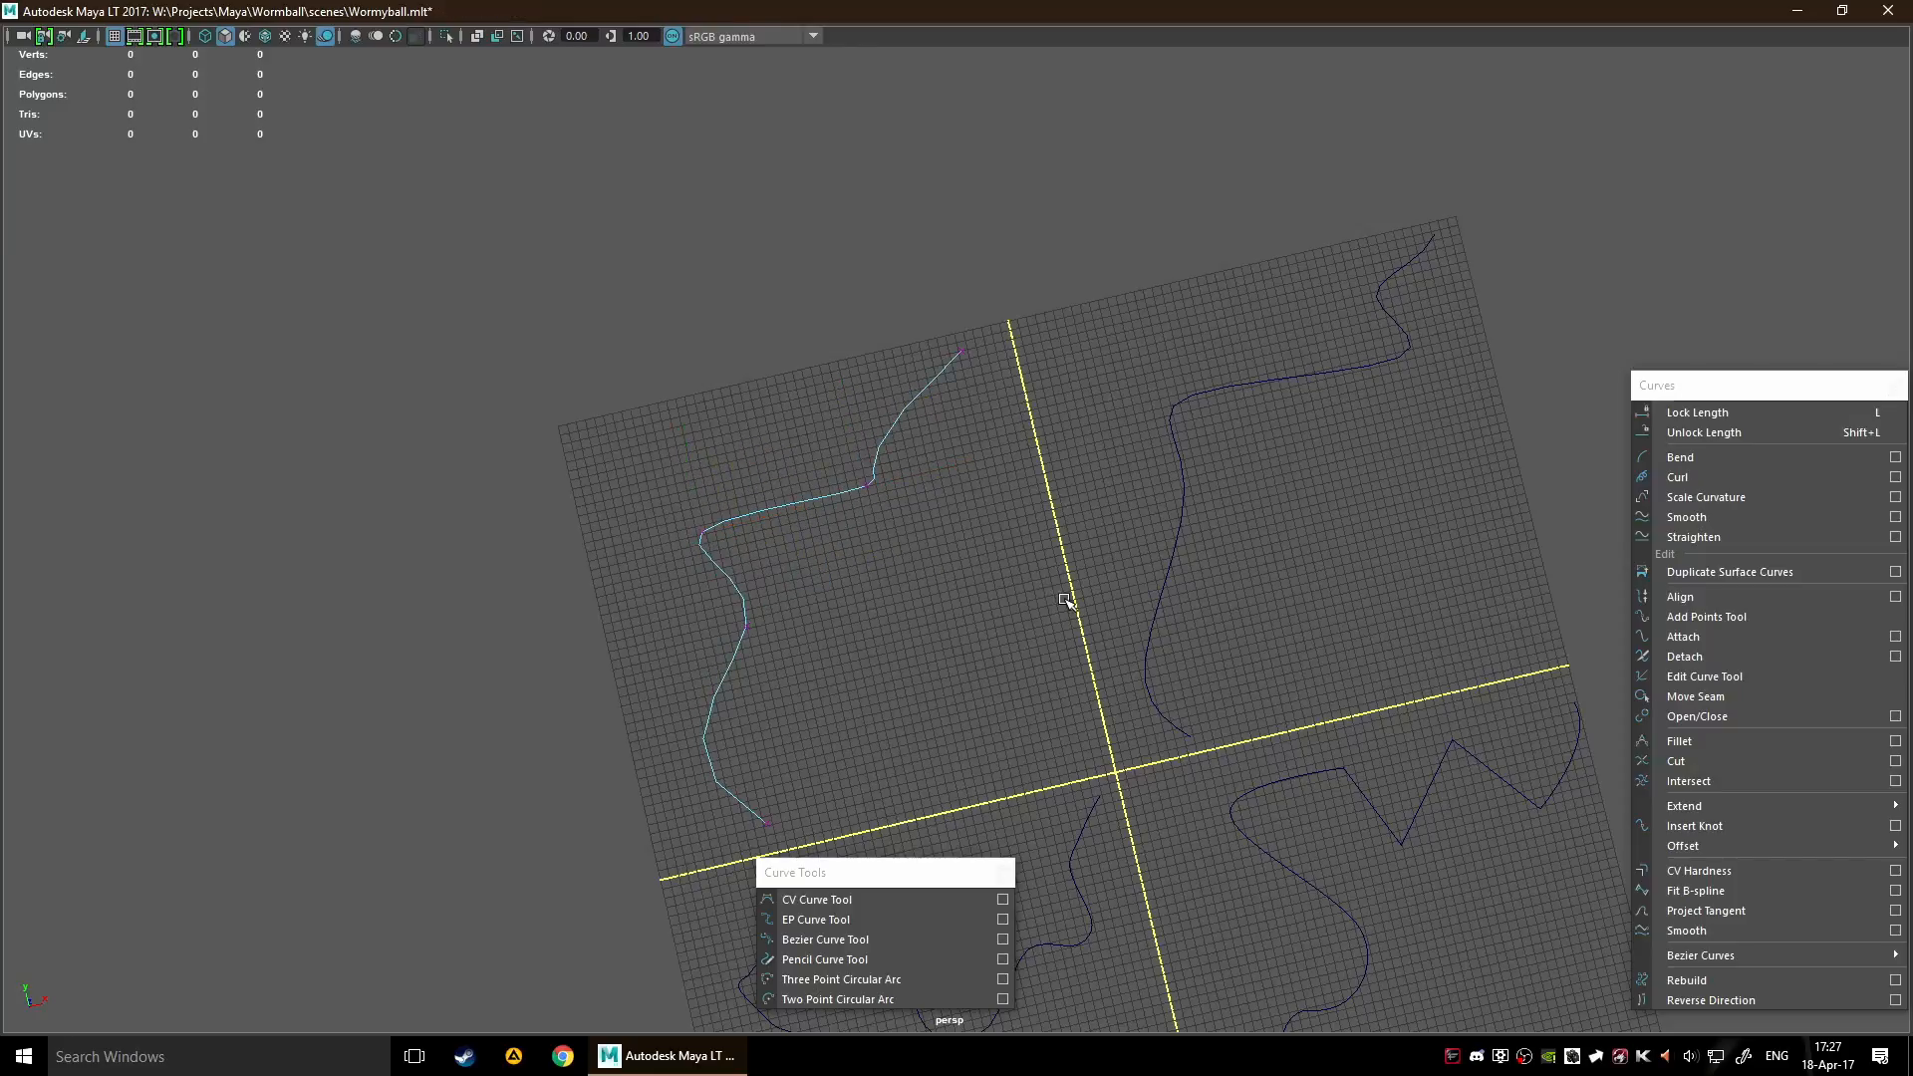
pyautogui.keyDown('alt'); pyautogui.moveTo(1067, 598); pyautogui.dragTo(1003, 543); pyautogui.keyUp('alt')
pyautogui.rightClick(996, 574)
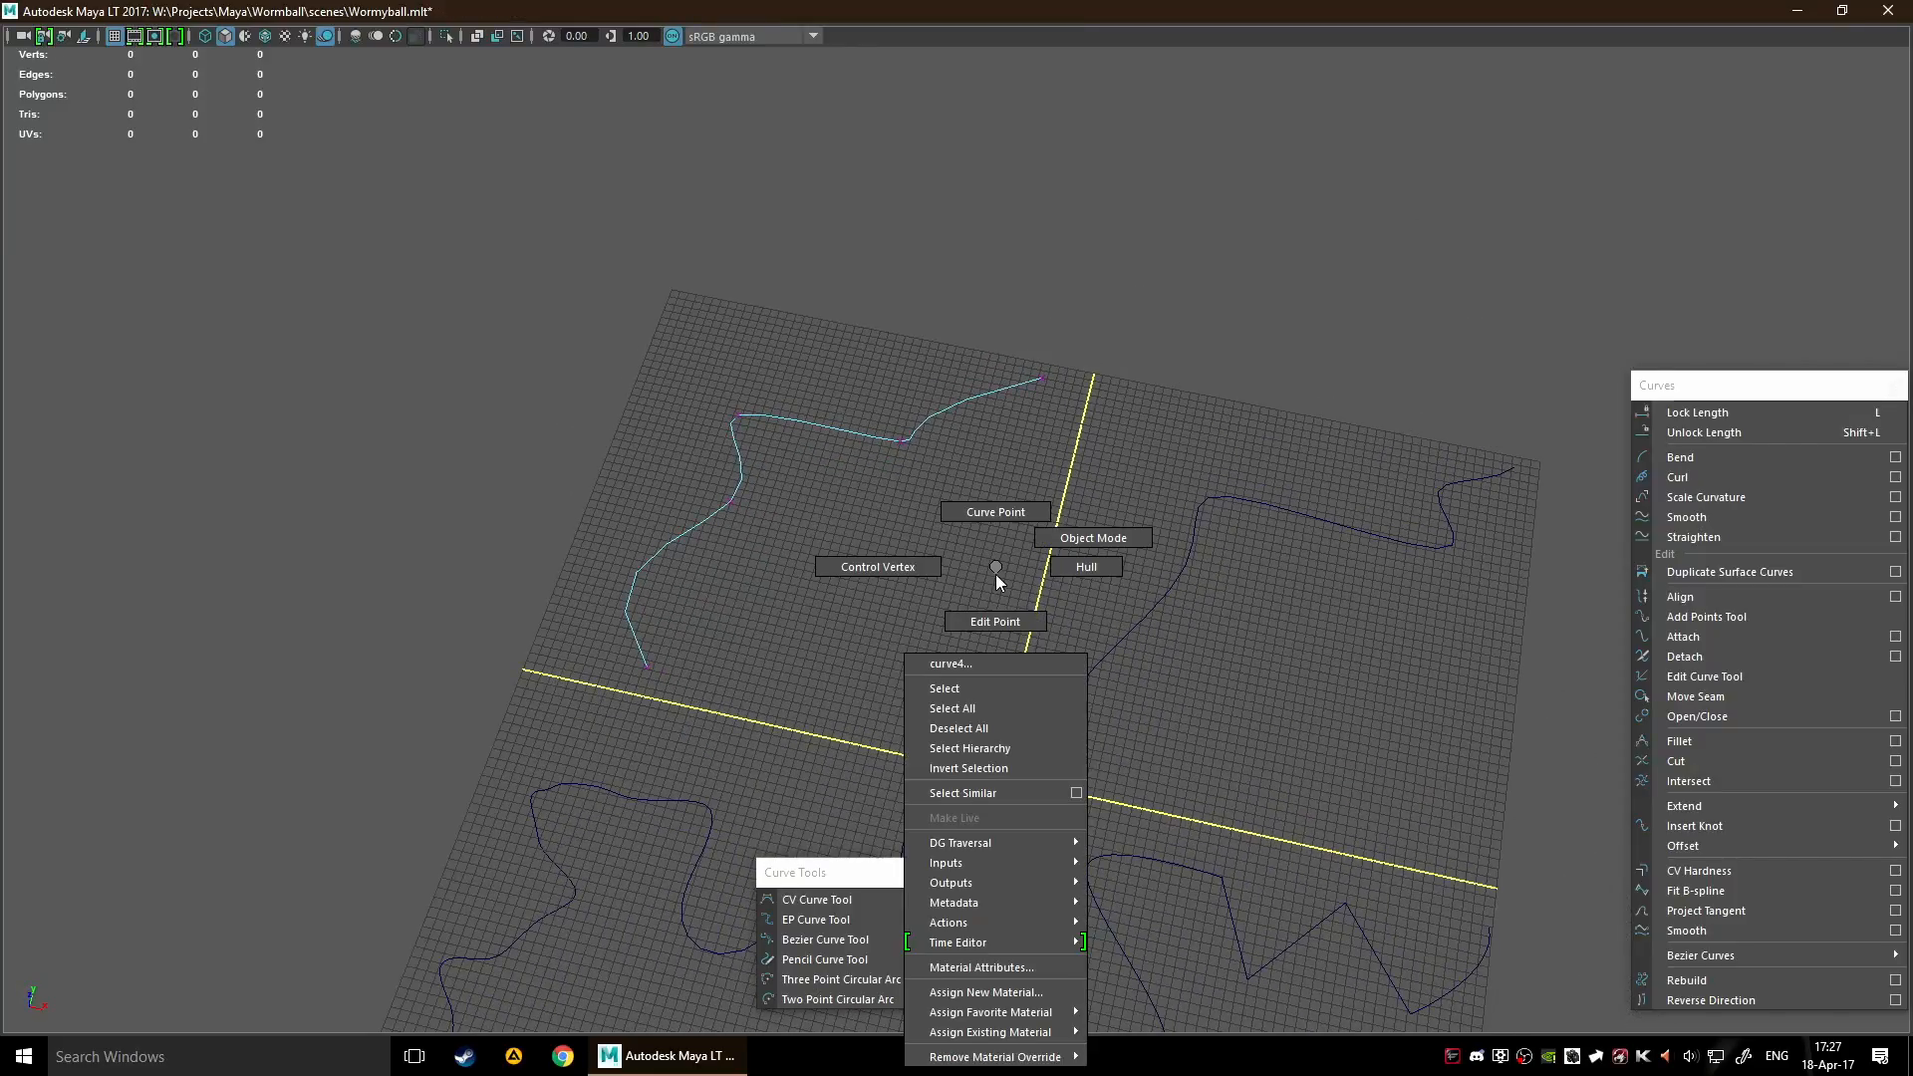
pyautogui.moveTo(996, 575); pyautogui.dragTo(1002, 501, button='right')
# Pick four curve points along the curve's middle bends and clear the selection
pyautogui.scroll(5, 809, 389)
pyautogui.keyDown('alt'); pyautogui.moveTo(809, 389); pyautogui.dragTo(984, 569, button='middle'); pyautogui.keyUp('alt')
pyautogui.scroll(3, 990, 575)
pyautogui.click(657, 625)
pyautogui.keyDown('shift'); pyautogui.click(683, 432); pyautogui.keyUp('shift')
pyautogui.keyDown('shift'); pyautogui.click(846, 383); pyautogui.keyUp('shift')
pyautogui.keyDown('shift'); pyautogui.click(1117, 438); pyautogui.keyUp('shift')
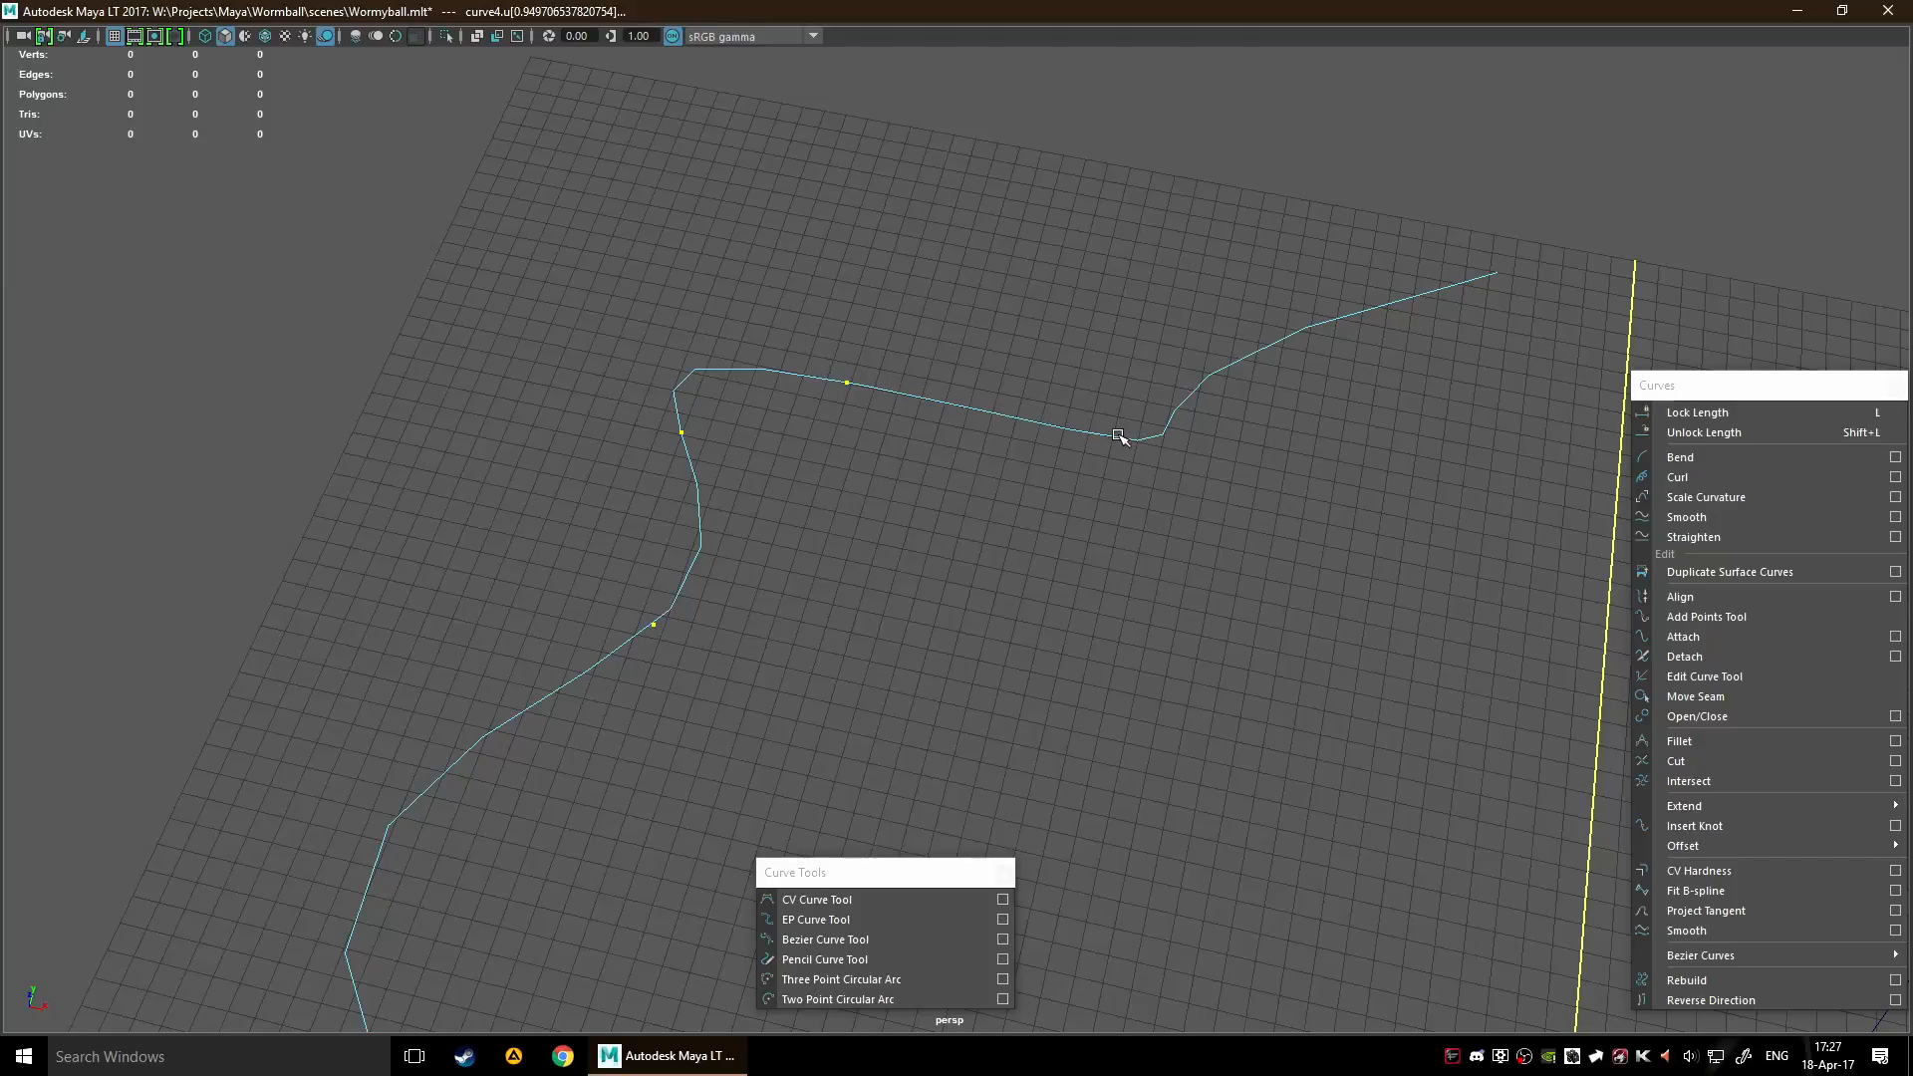
pyautogui.click(1084, 513)
# Move the floating Curves window closer to the grid with all four curves in view
pyautogui.keyDown('alt'); pyautogui.moveTo(1084, 513); pyautogui.dragTo(1056, 687, button='right'); pyautogui.keyUp('alt')
pyautogui.keyDown('alt'); pyautogui.moveTo(1056, 687); pyautogui.dragTo(743, 544, button='middle'); pyautogui.keyUp('alt')
pyautogui.keyDown('alt'); pyautogui.moveTo(1492, 399); pyautogui.dragTo(1134, 490, button='right'); pyautogui.keyUp('alt')
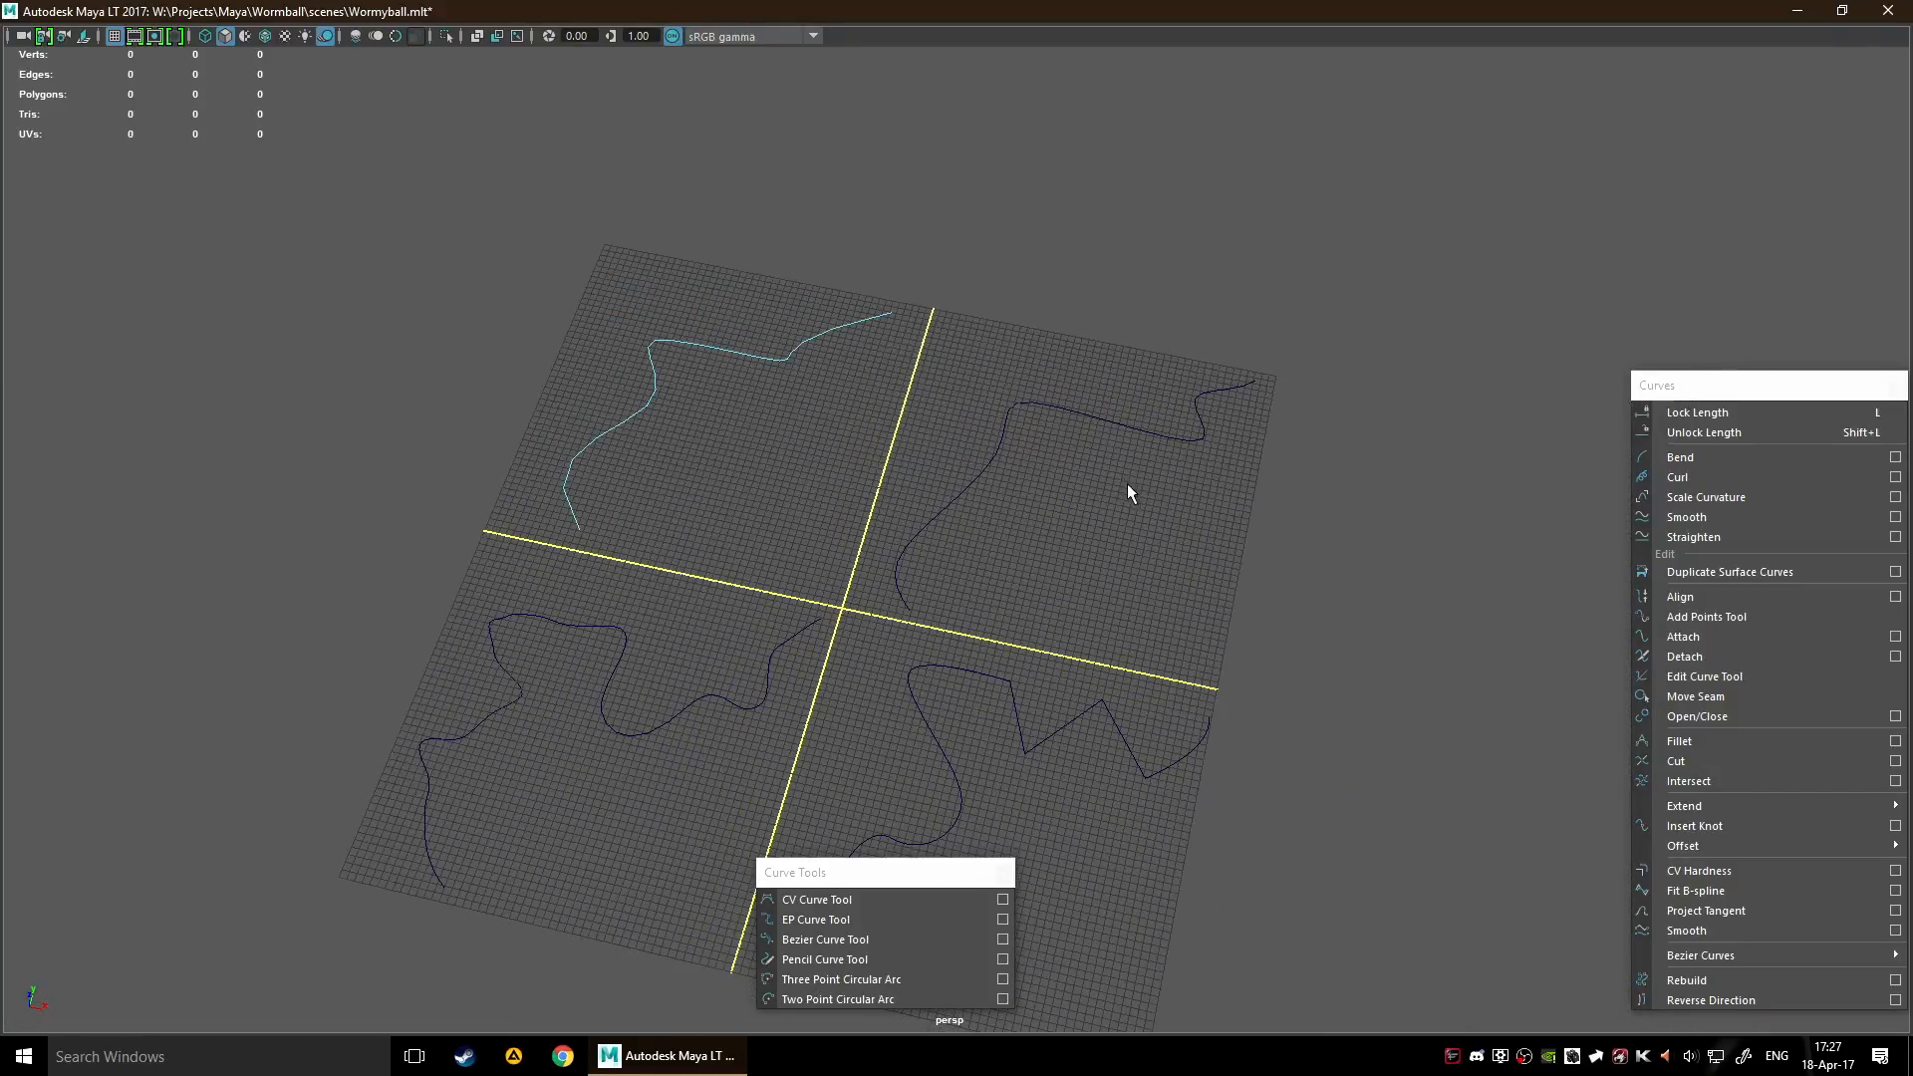
pyautogui.keyDown('alt'); pyautogui.moveTo(1052, 619); pyautogui.dragTo(1119, 467, button='middle'); pyautogui.keyUp('alt')
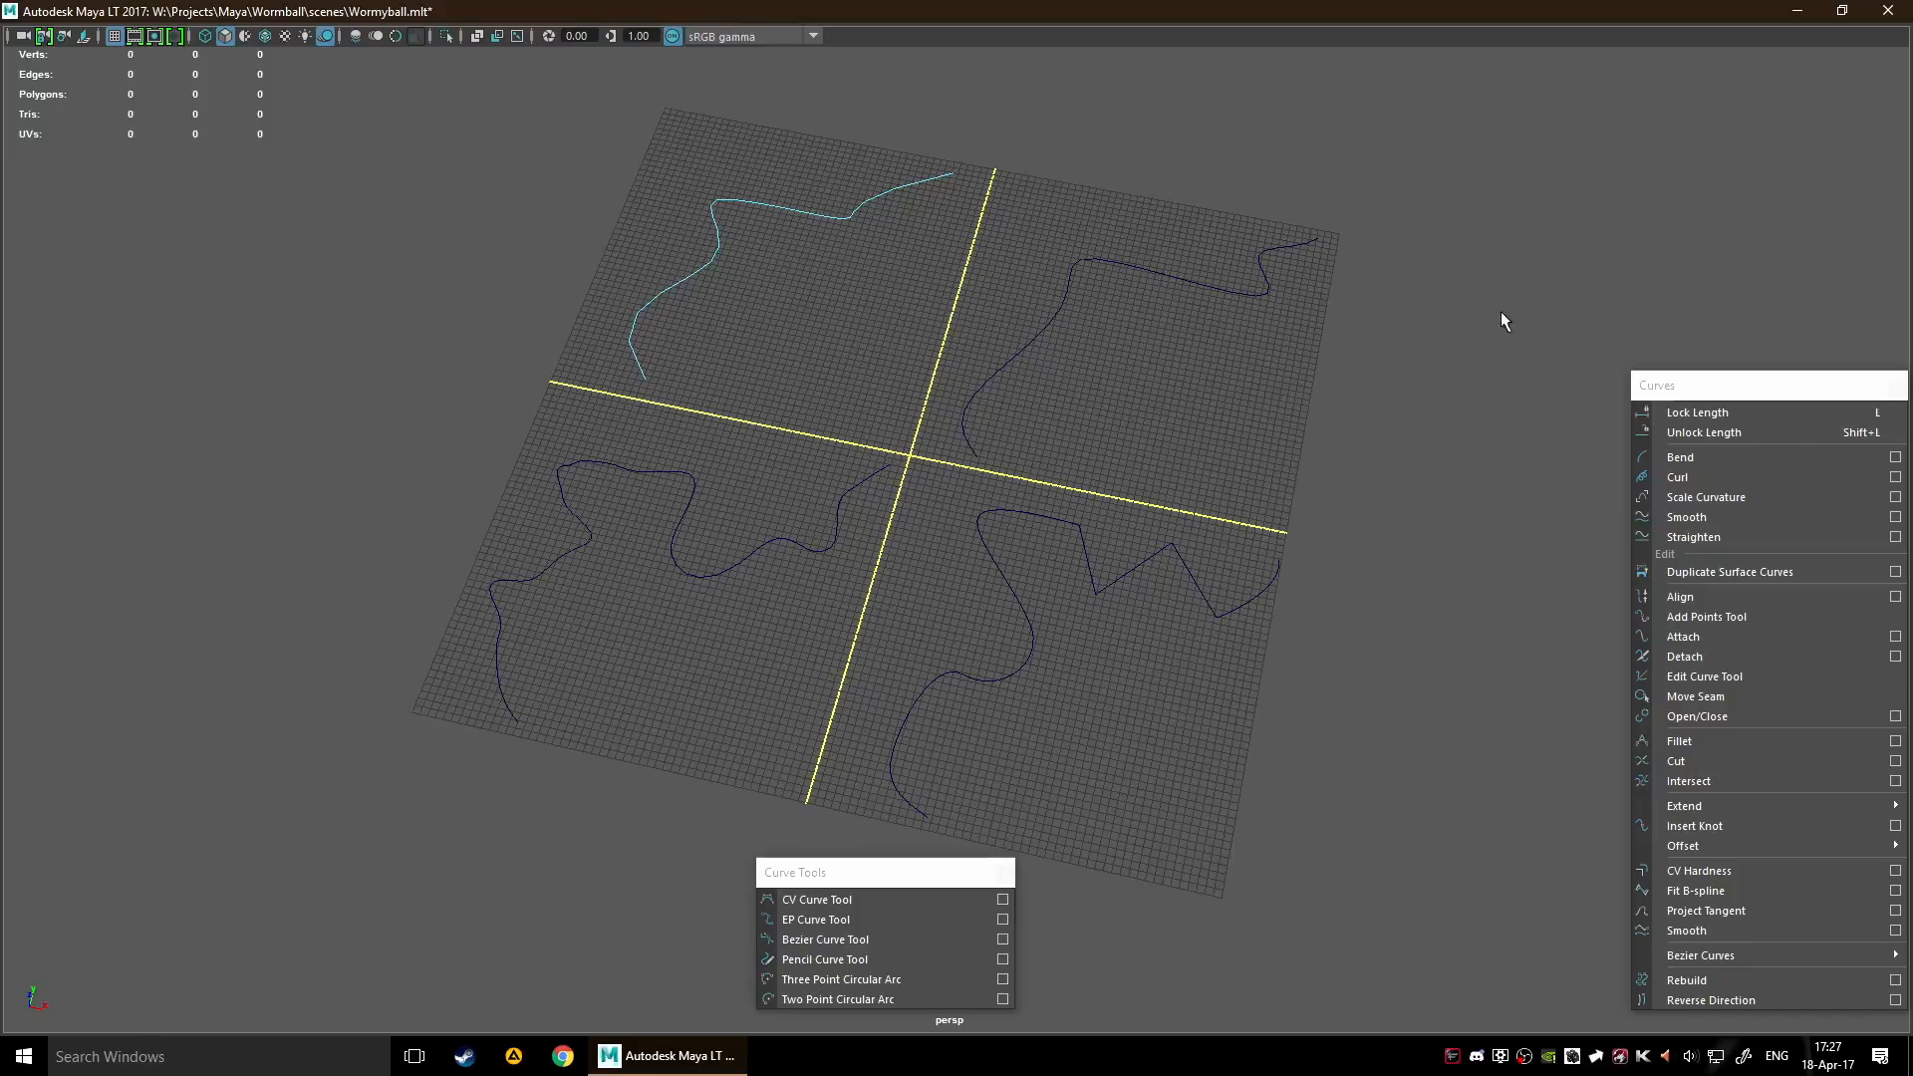
pyautogui.moveTo(1728, 395); pyautogui.dragTo(1463, 283)
pyautogui.keyDown('alt'); pyautogui.moveTo(1121, 351); pyautogui.dragTo(992, 395, button='middle'); pyautogui.keyUp('alt')
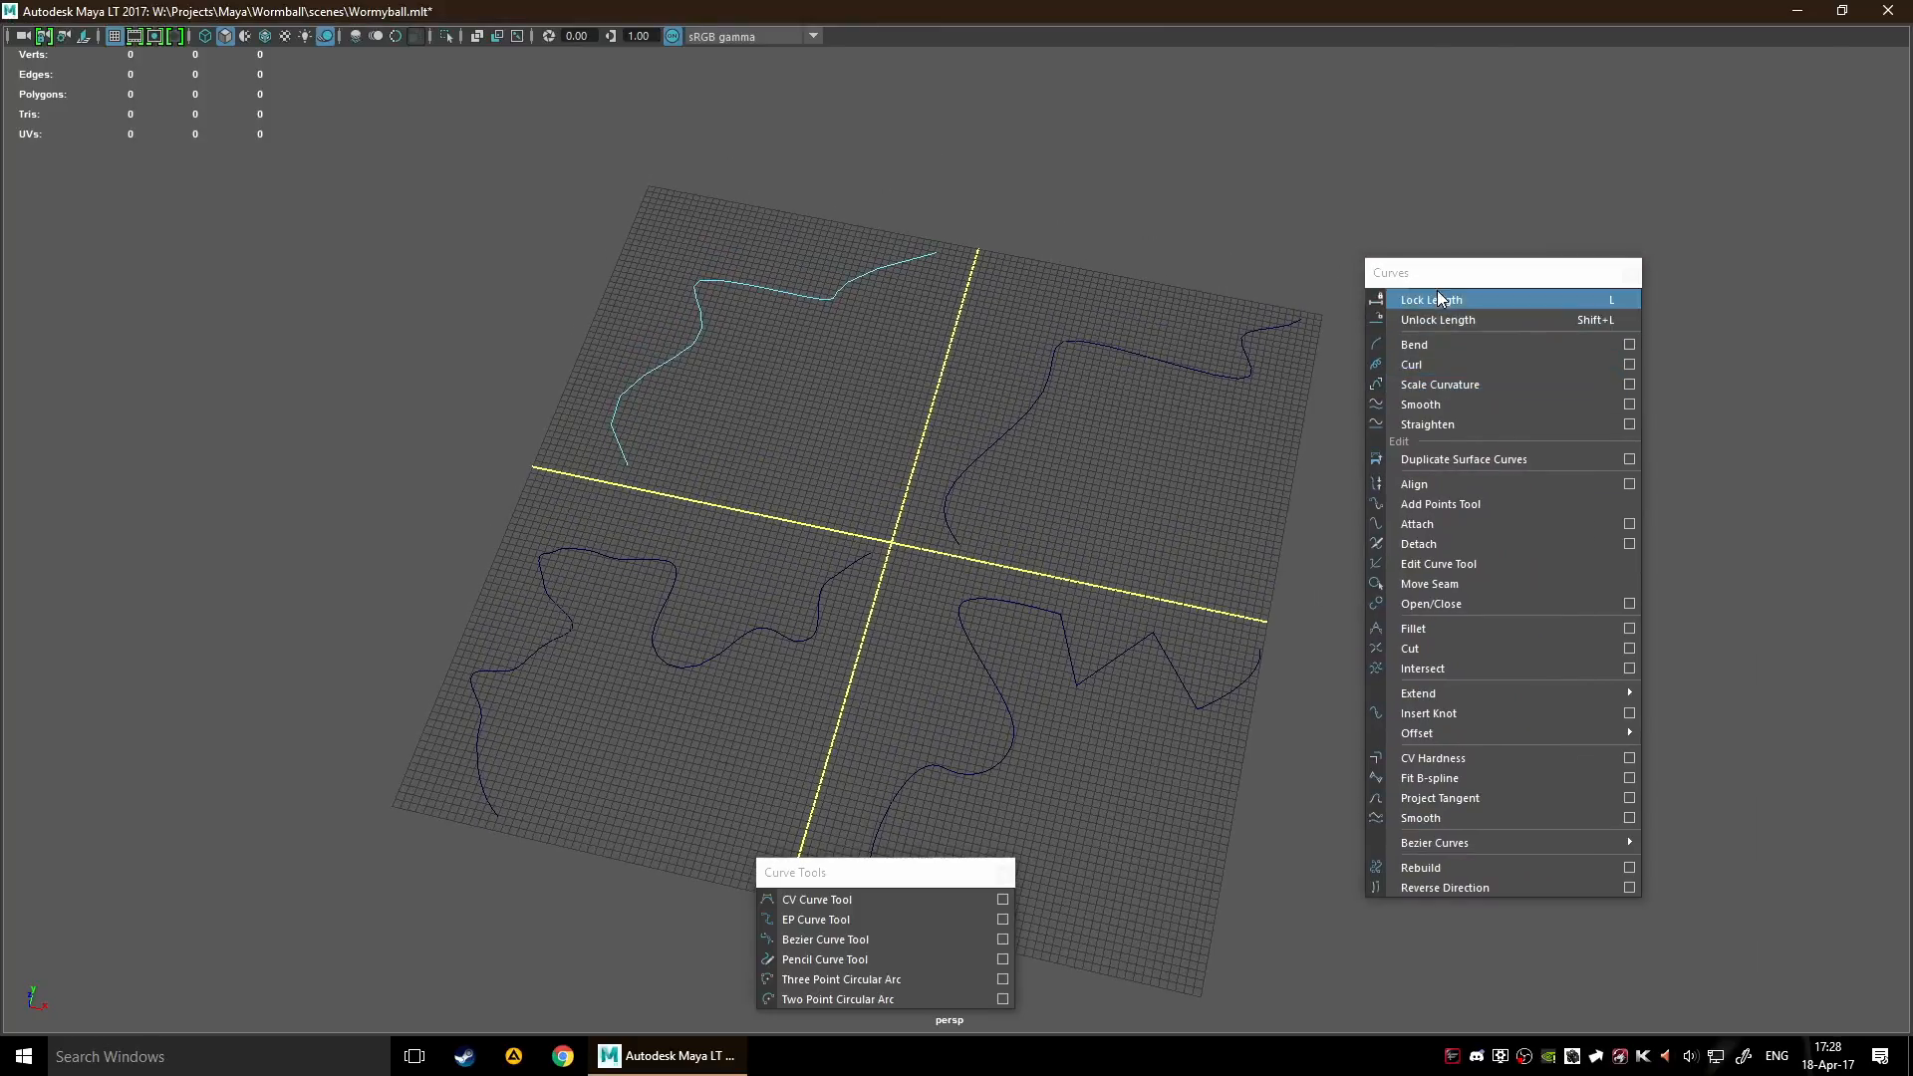
# Tear off the Edit Mesh commands as a floating window, place it beside the grid and close it
pyautogui.press('space')
pyautogui.click(673, 541)
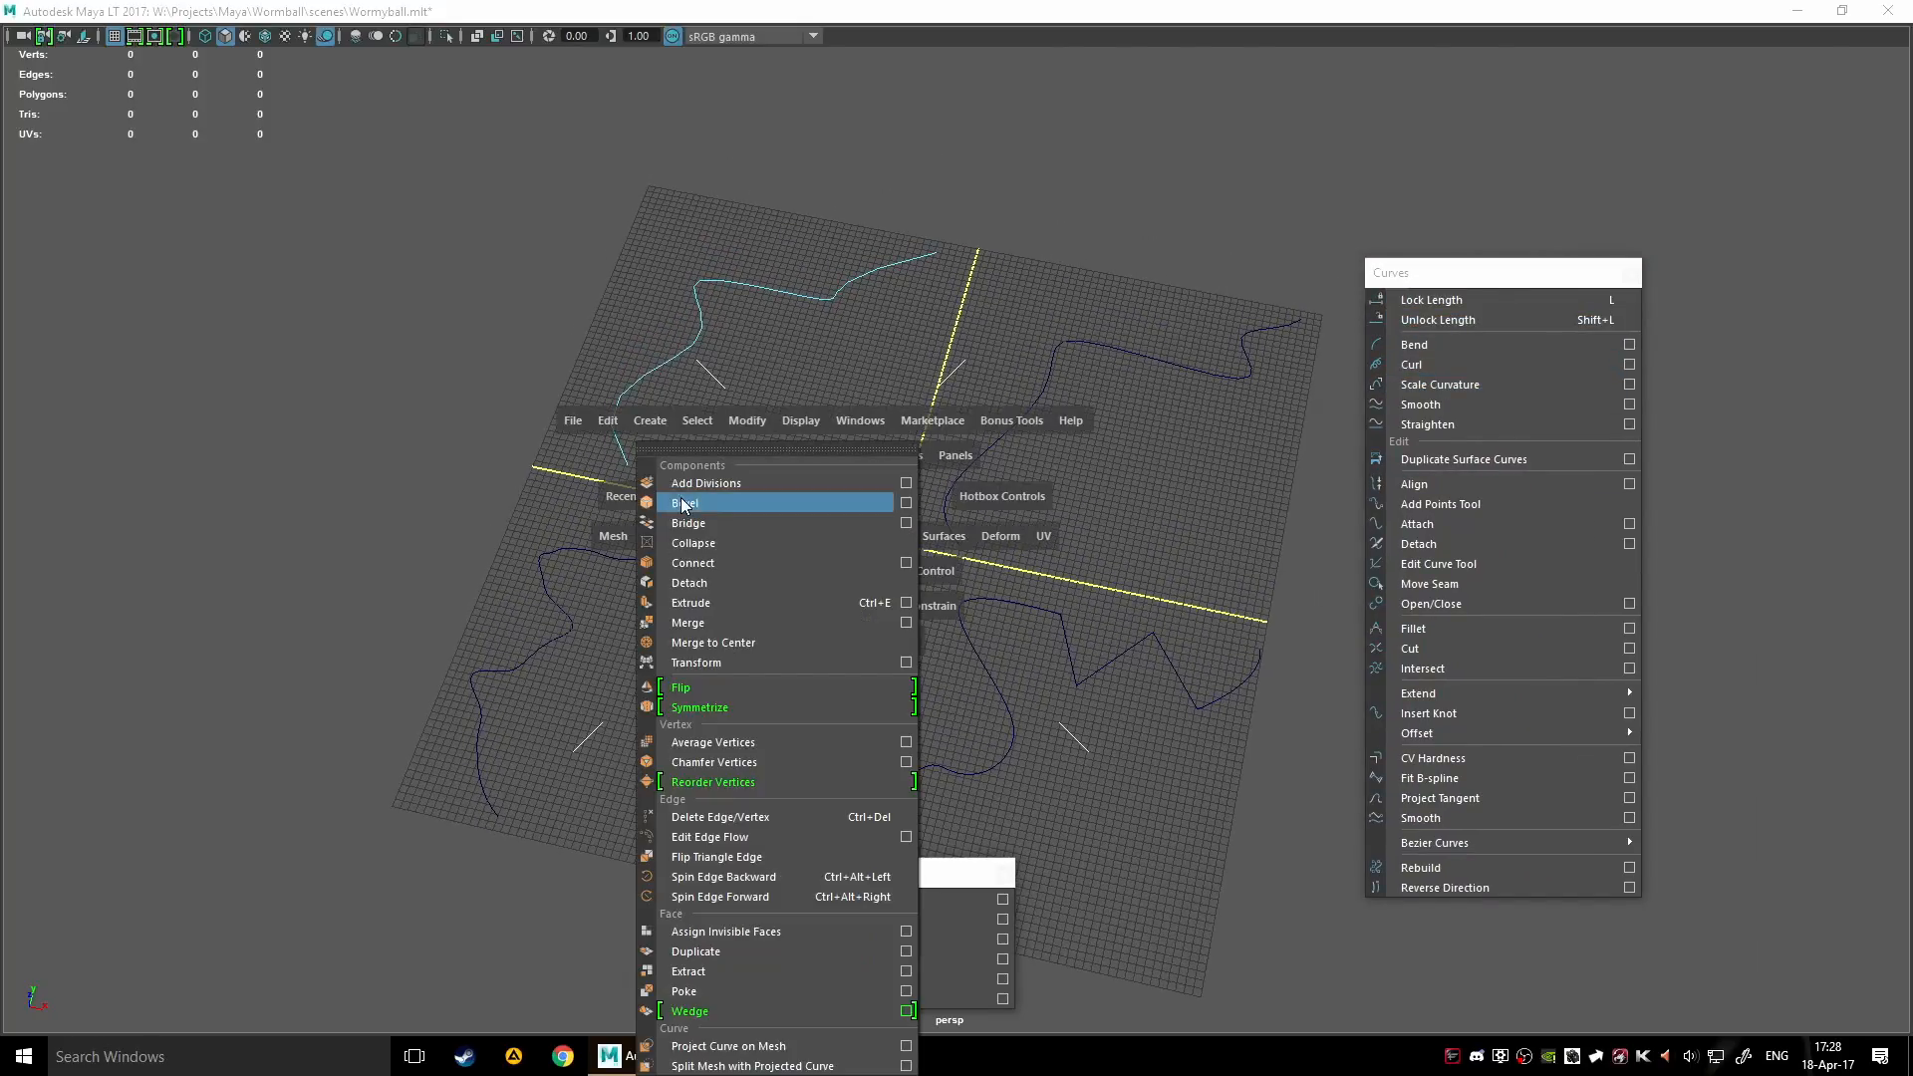
pyautogui.click(714, 450)
pyautogui.moveTo(759, 289); pyautogui.dragTo(279, 226)
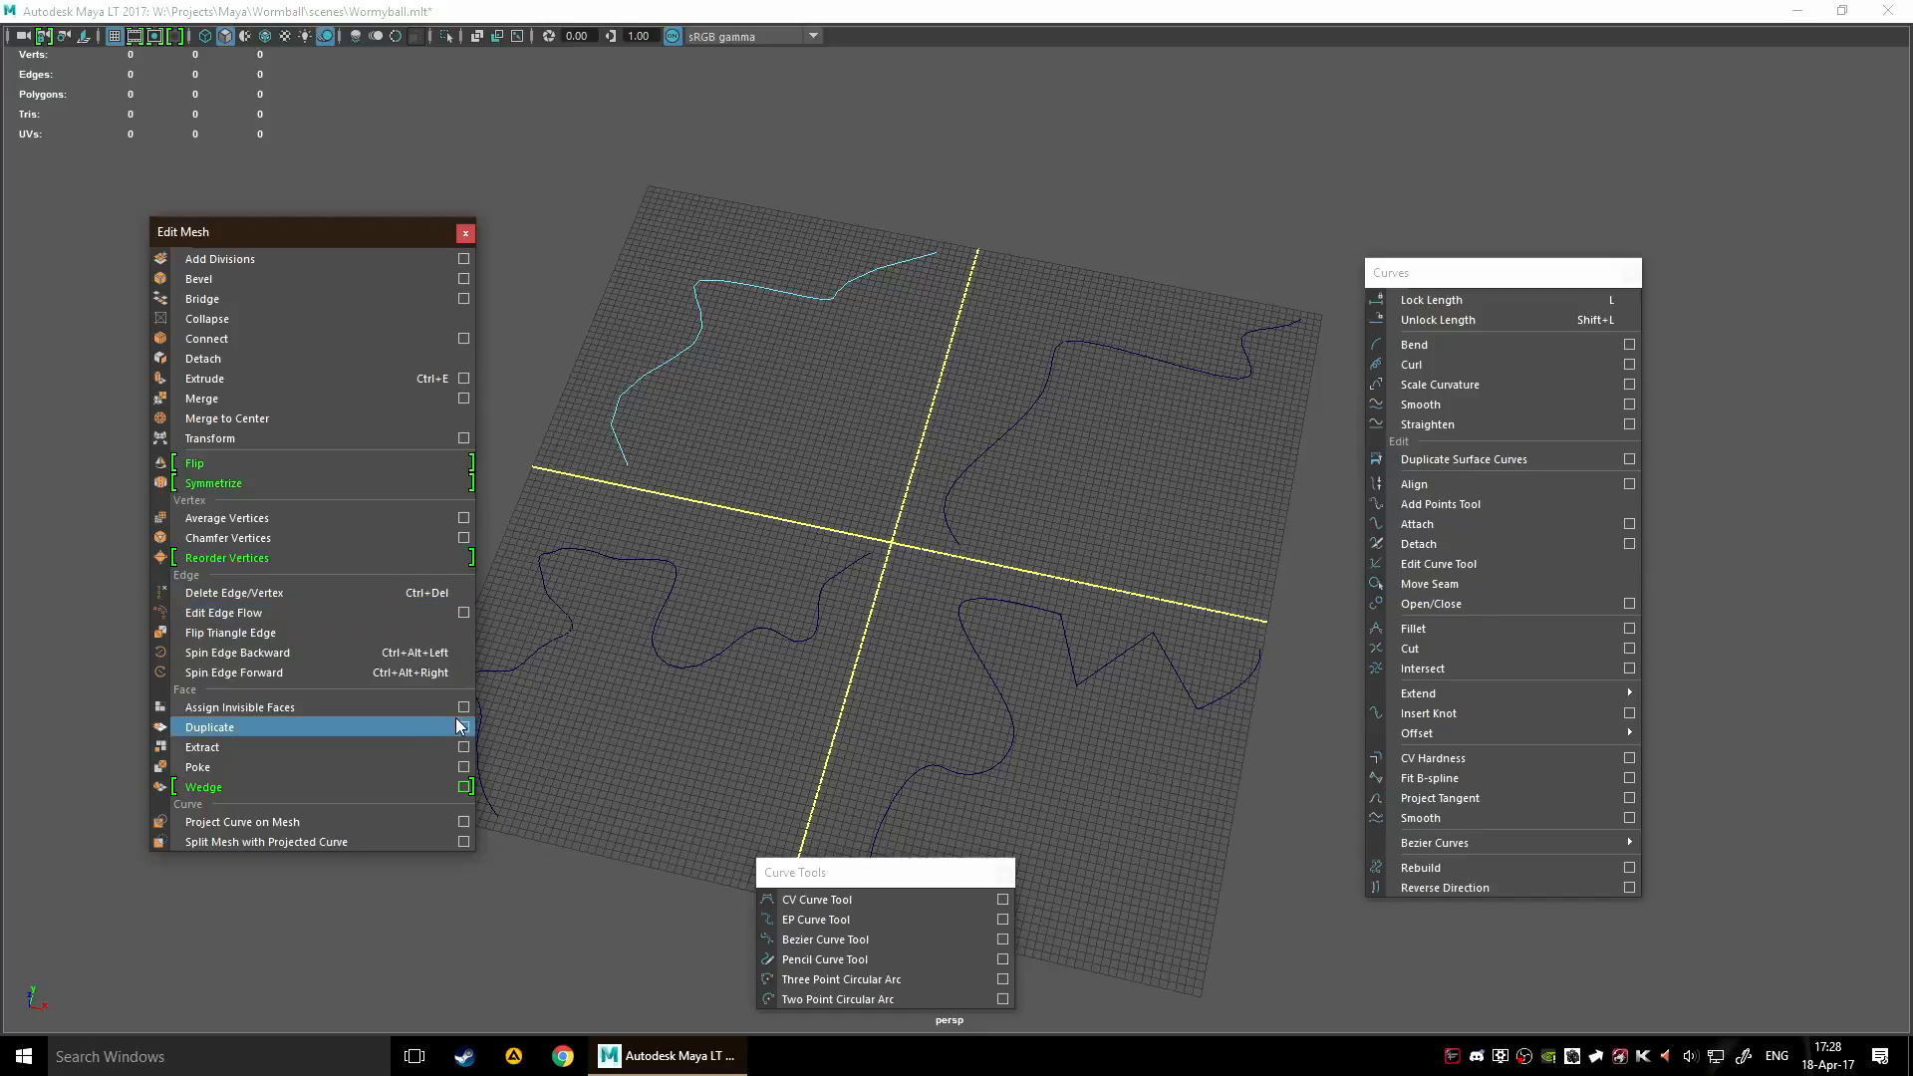
pyautogui.click(465, 234)
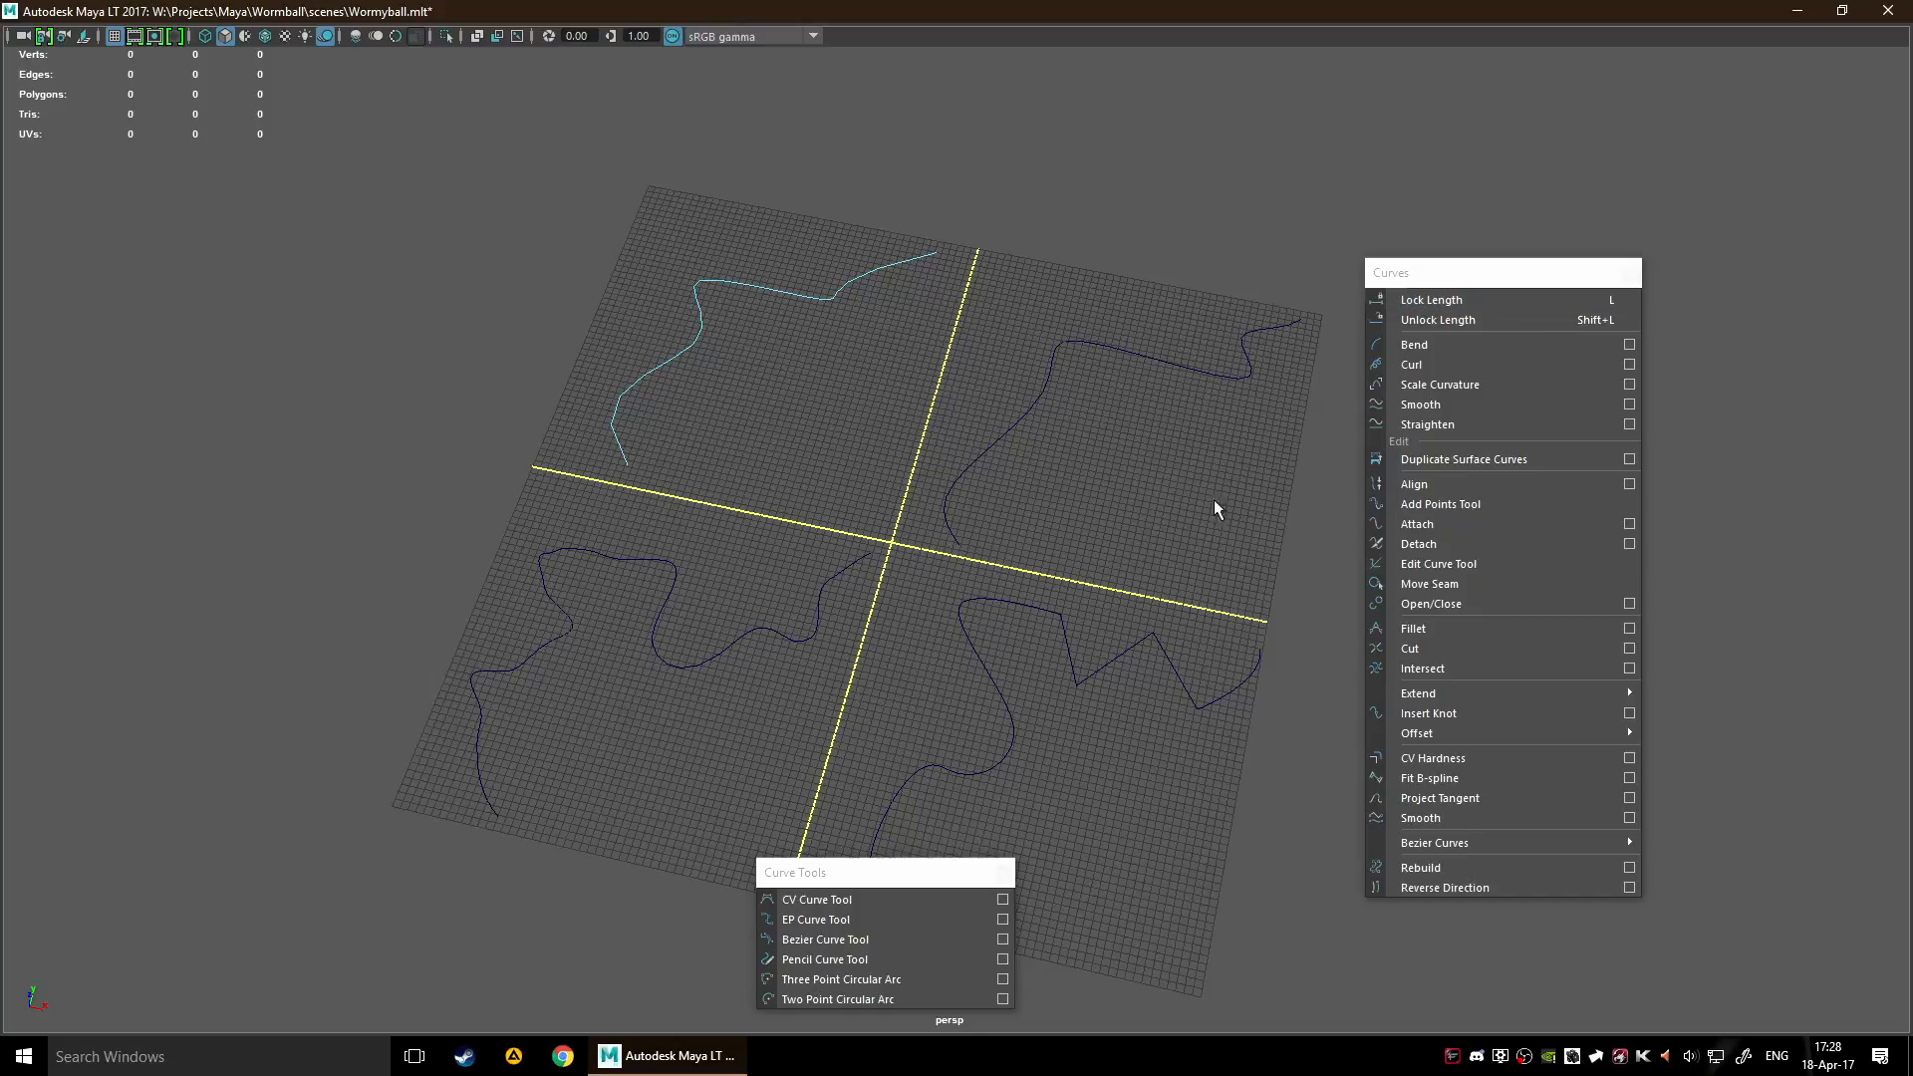
# Return from component selection to object selection with curve4 selected
pyautogui.scroll(3, 910, 482)
pyautogui.scroll(2, 975, 465)
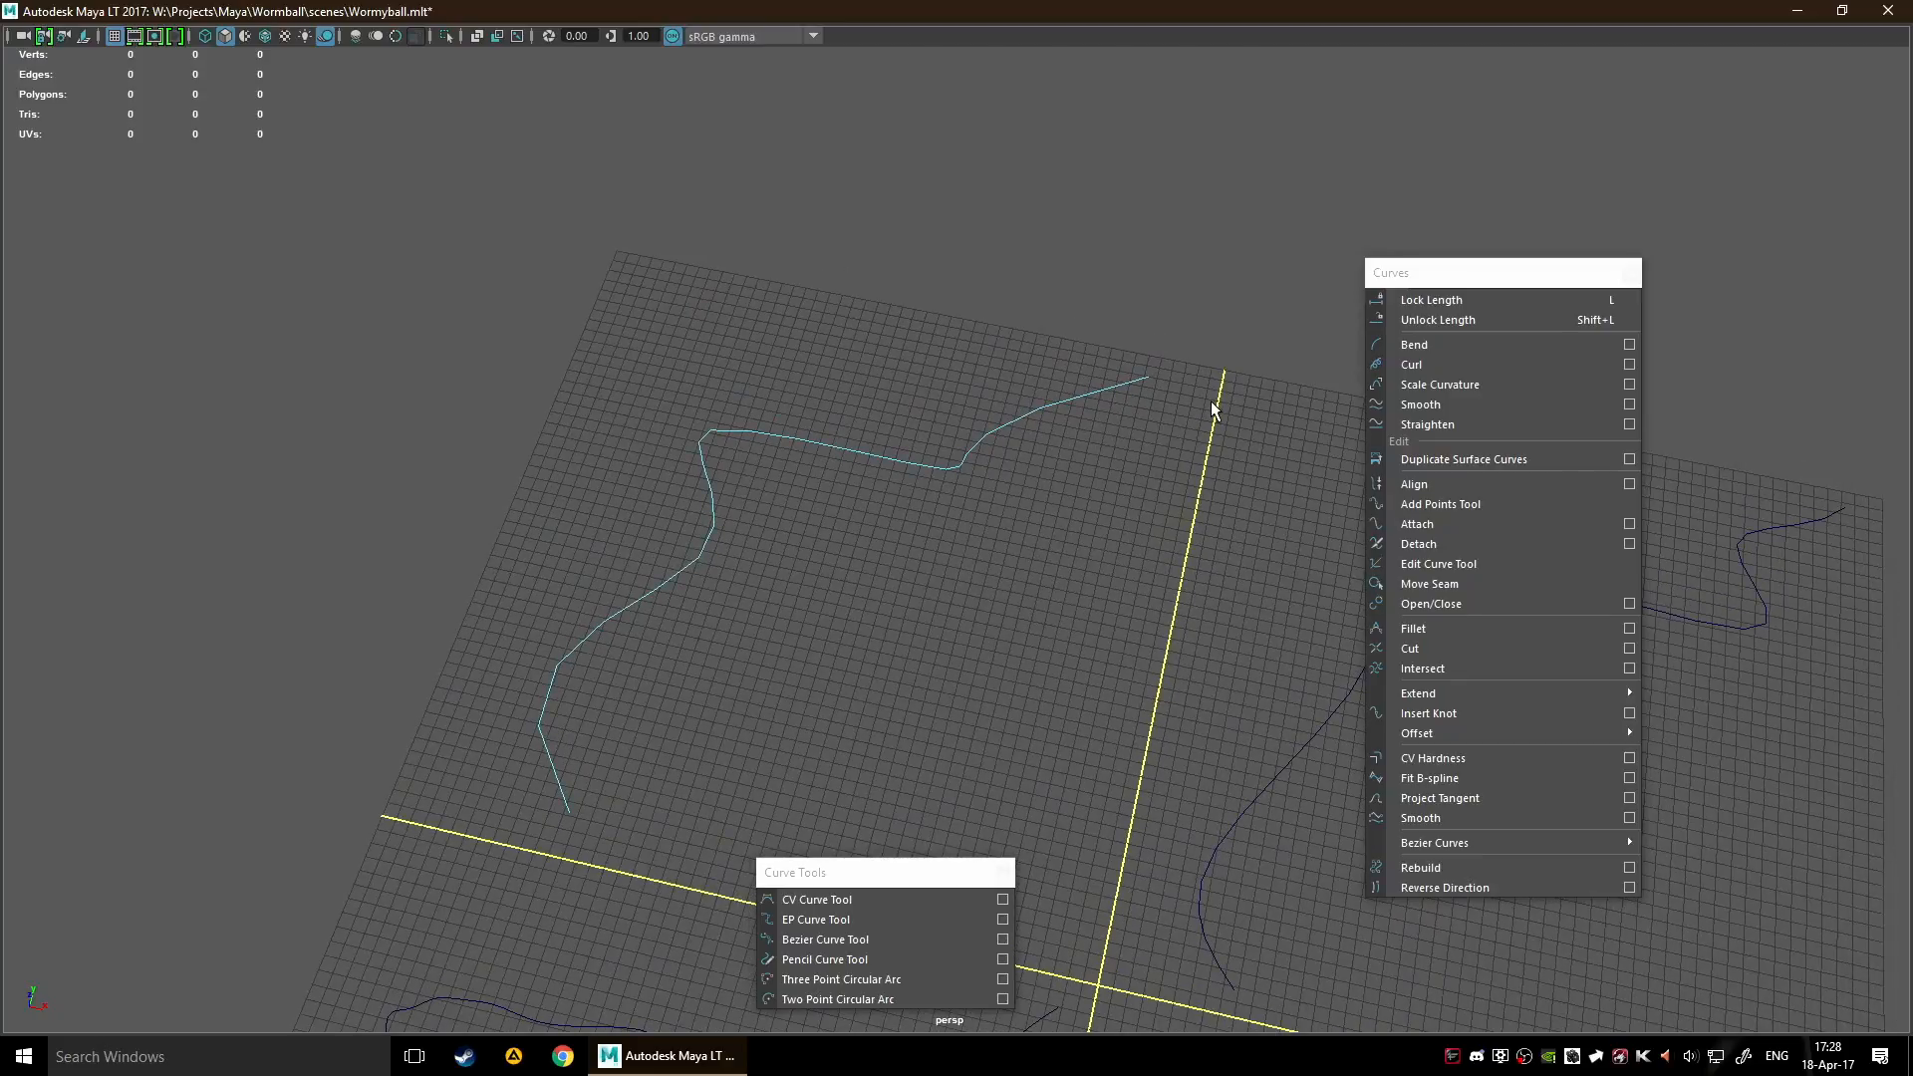
pyautogui.scroll(-4, 1241, 383)
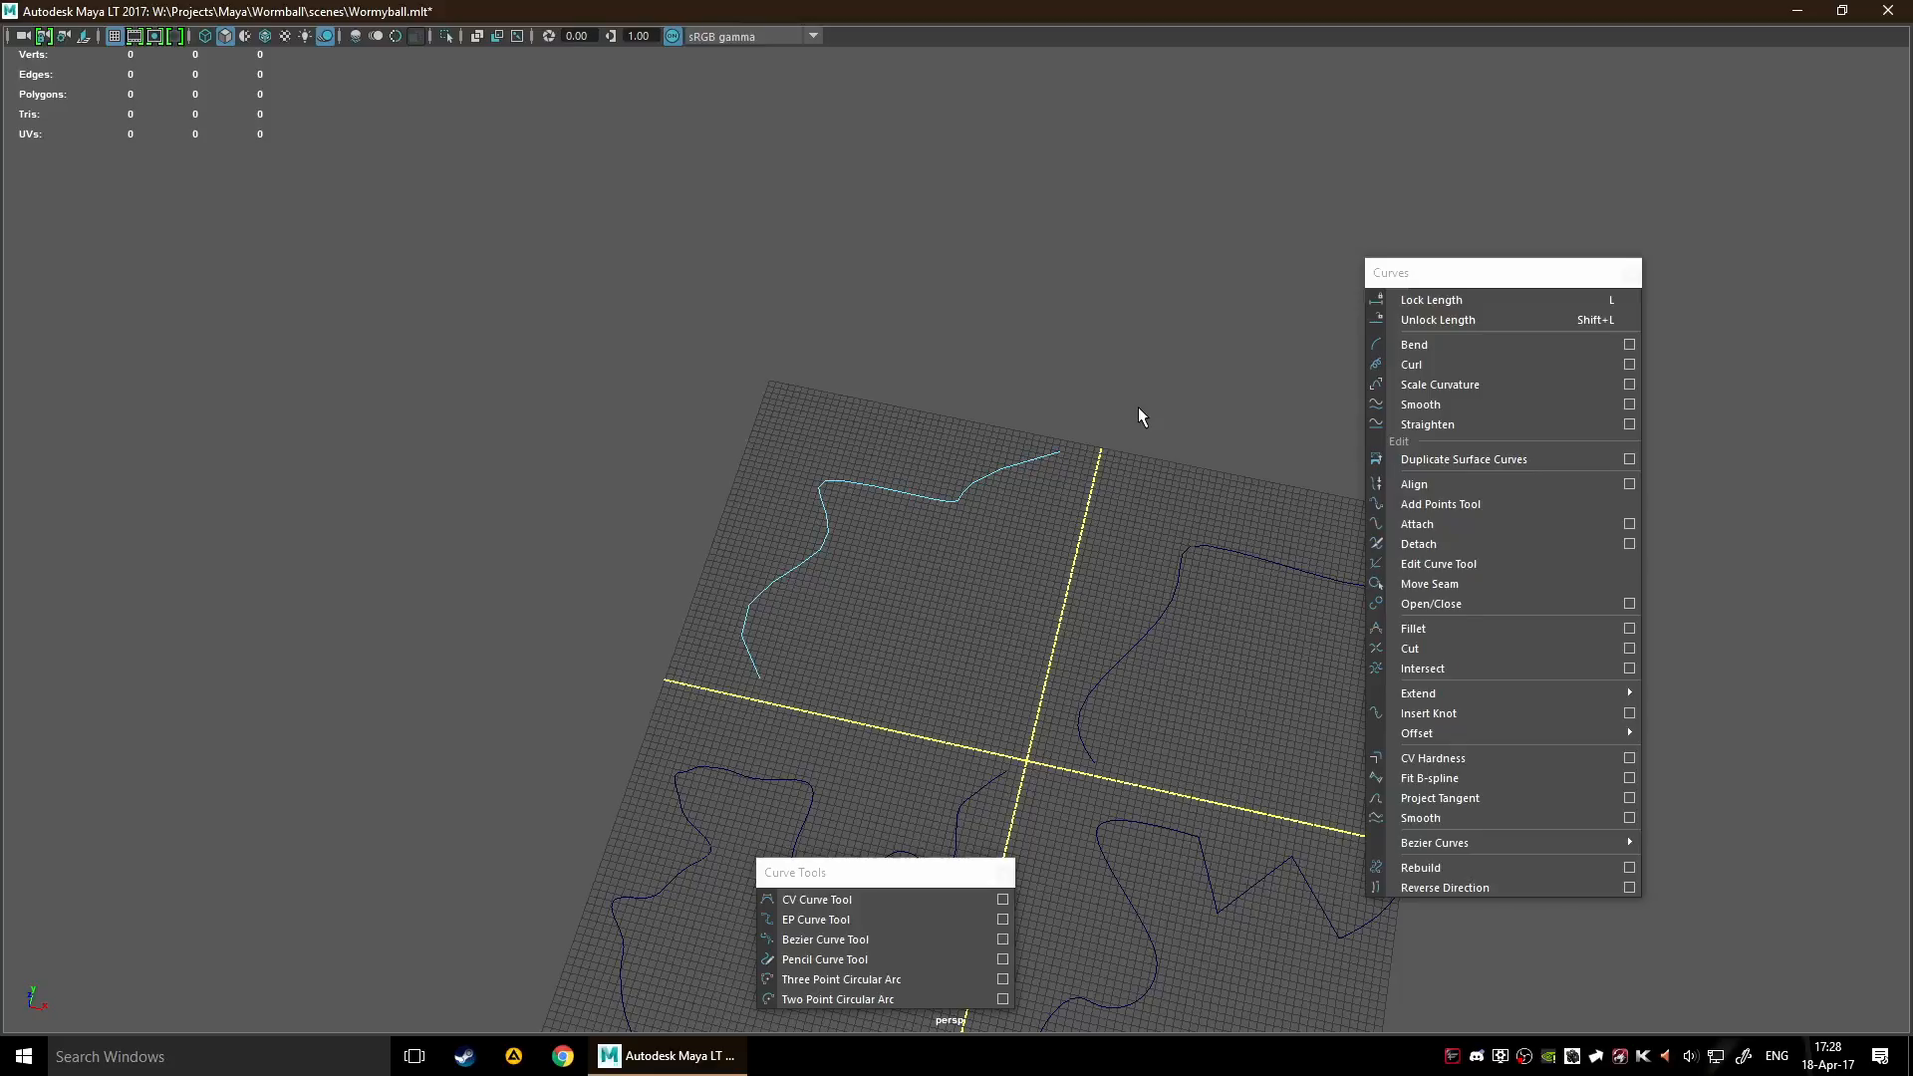
pyautogui.click(1473, 283)
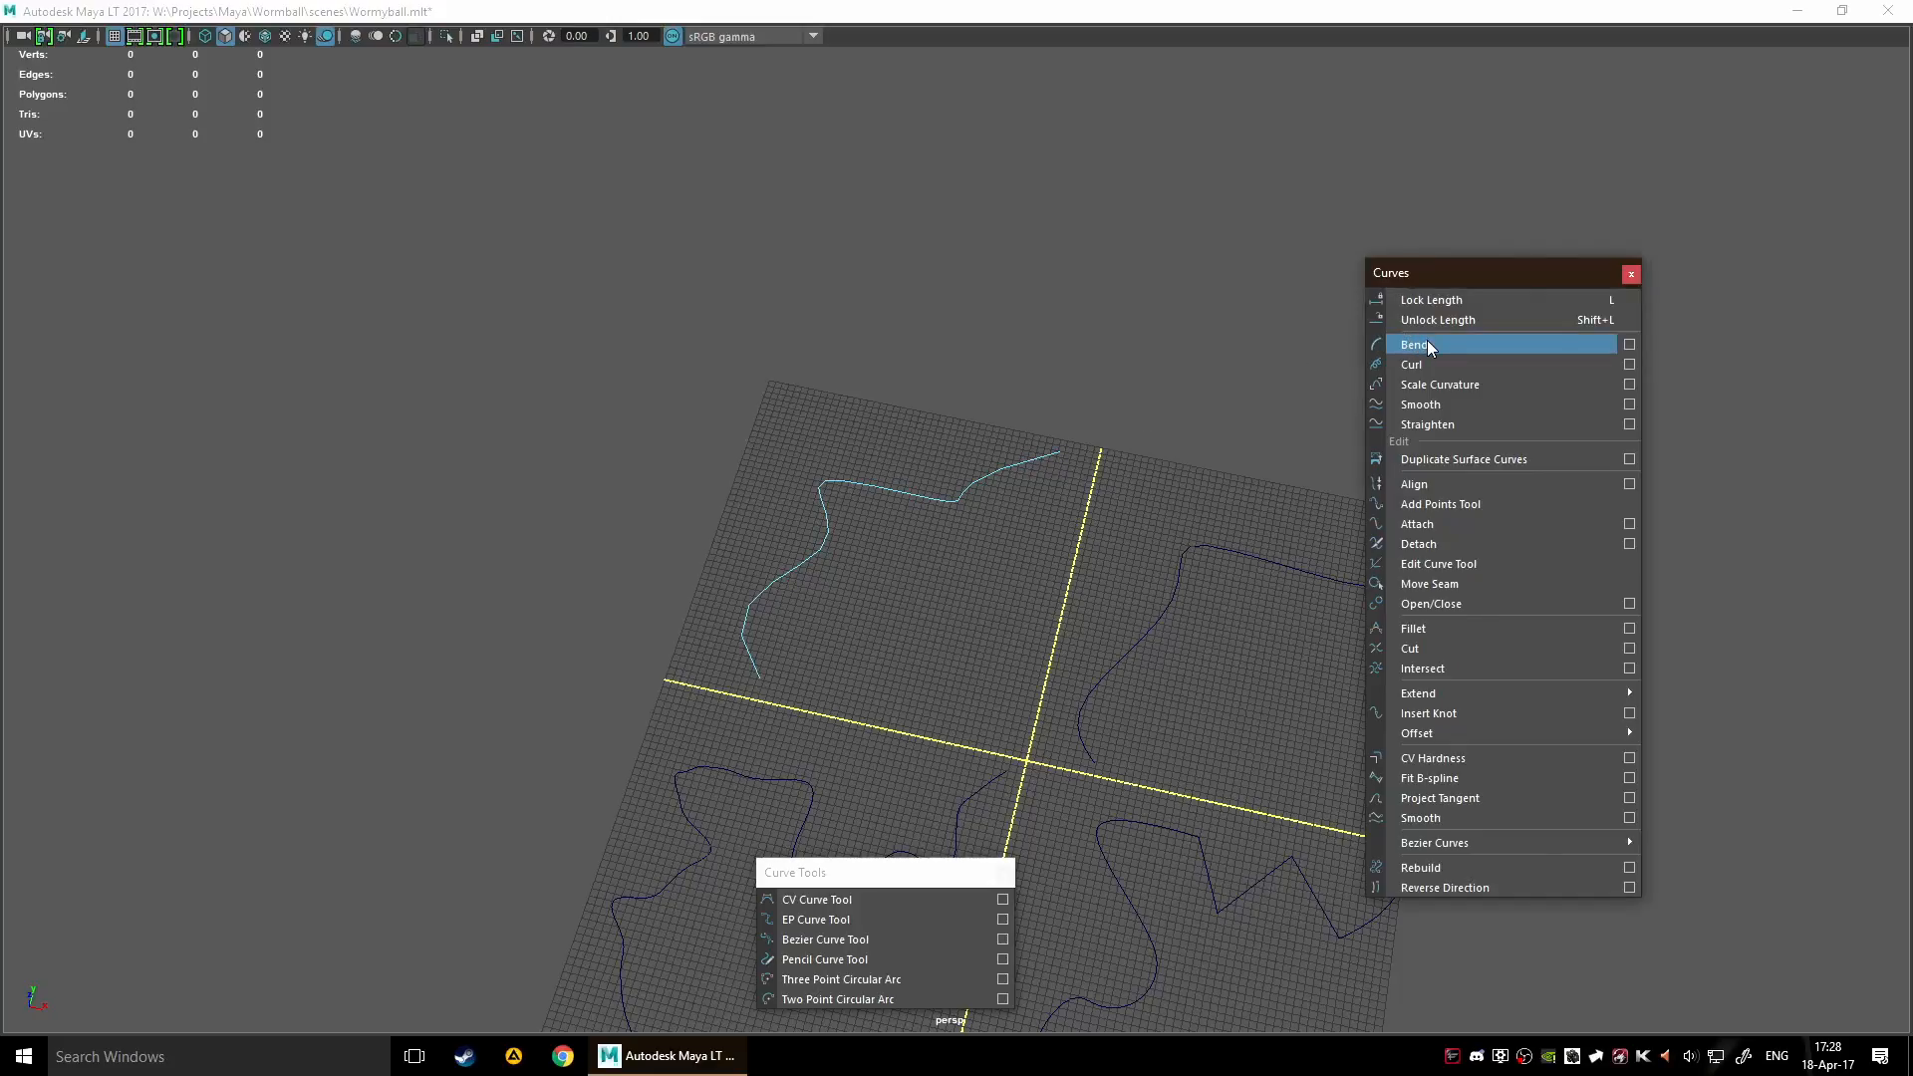
pyautogui.click(1092, 486)
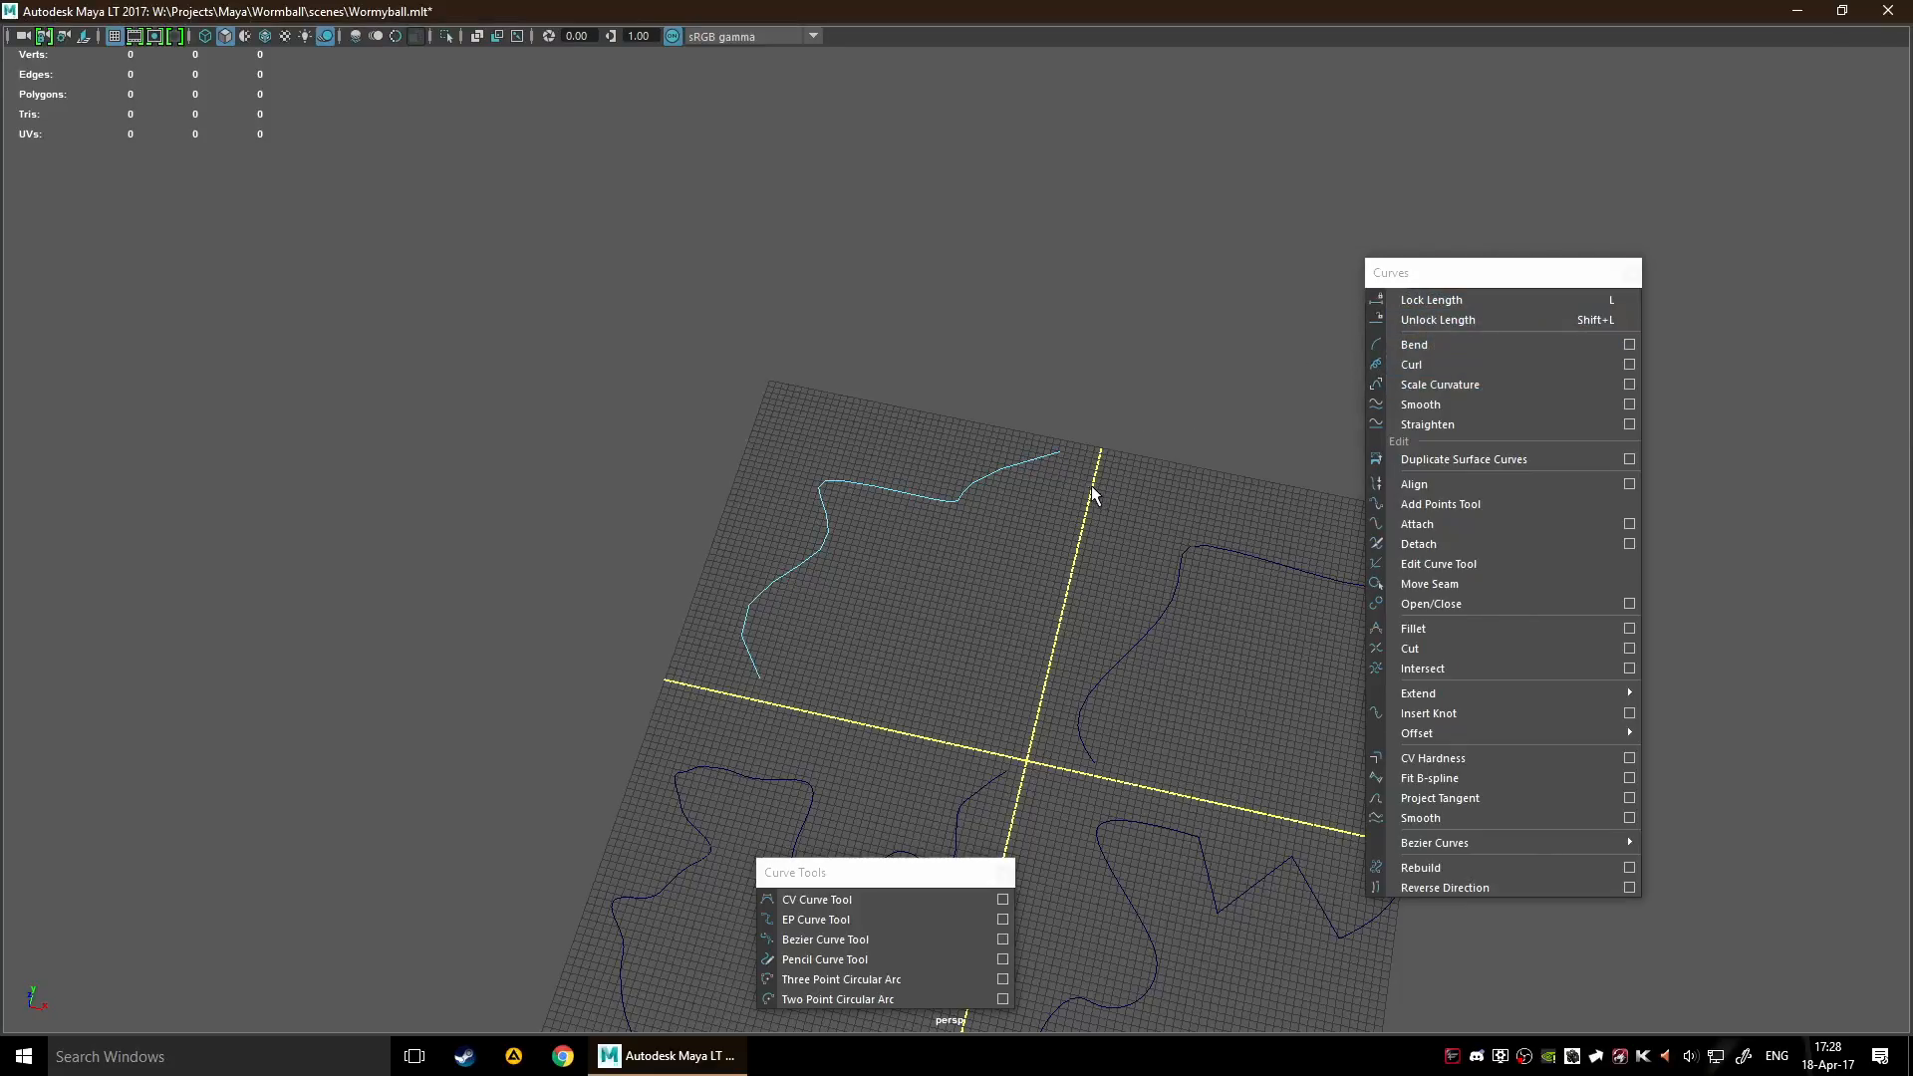
pyautogui.press('F8')
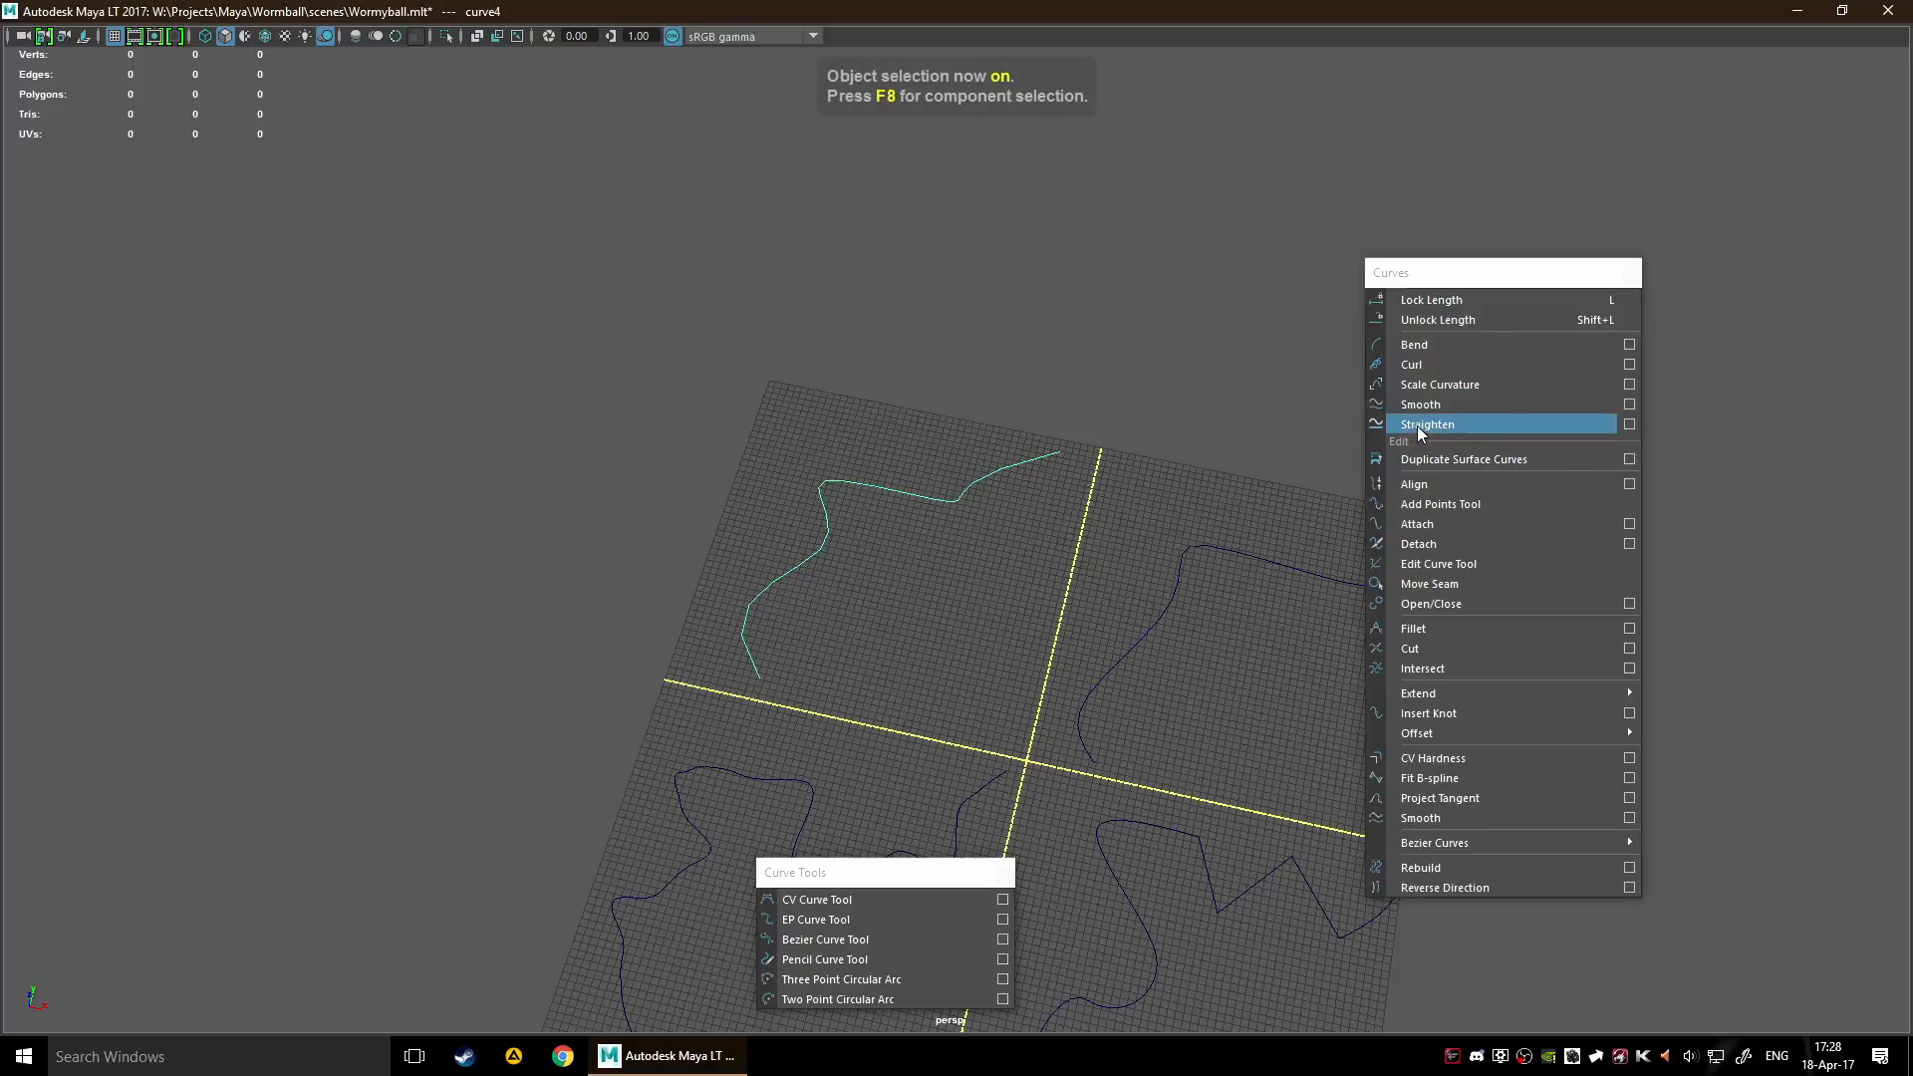
# Try Bend once on curve4, view it from another side and undo it
pyautogui.click(1502, 344)
pyautogui.keyDown('alt'); pyautogui.moveTo(889, 655); pyautogui.dragTo(850, 551); pyautogui.keyUp('alt')
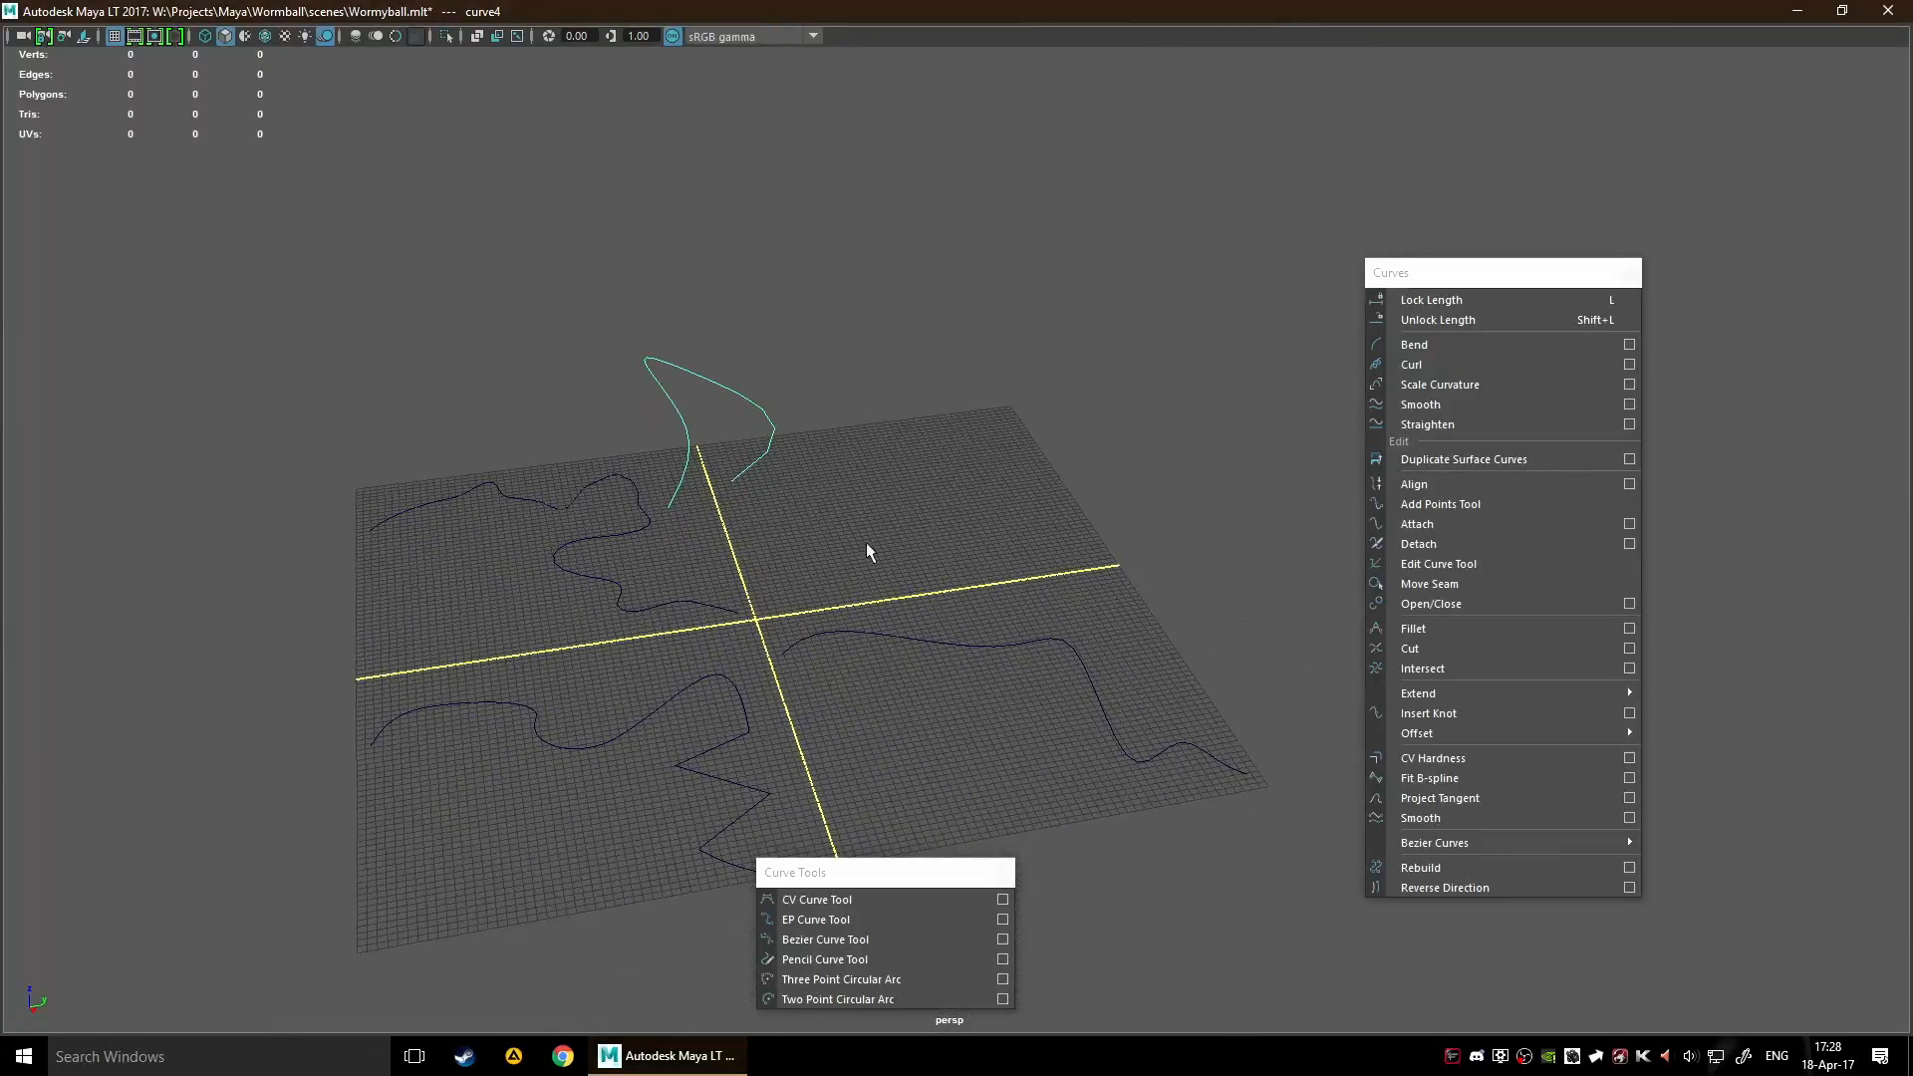
pyautogui.hotkey('ctrl', 'z')
# Show the Channel Box and apply Bend to curve4 repeatedly, undoing the excess bends to leave a single loop
pyautogui.hotkey('ctrl', 'a')
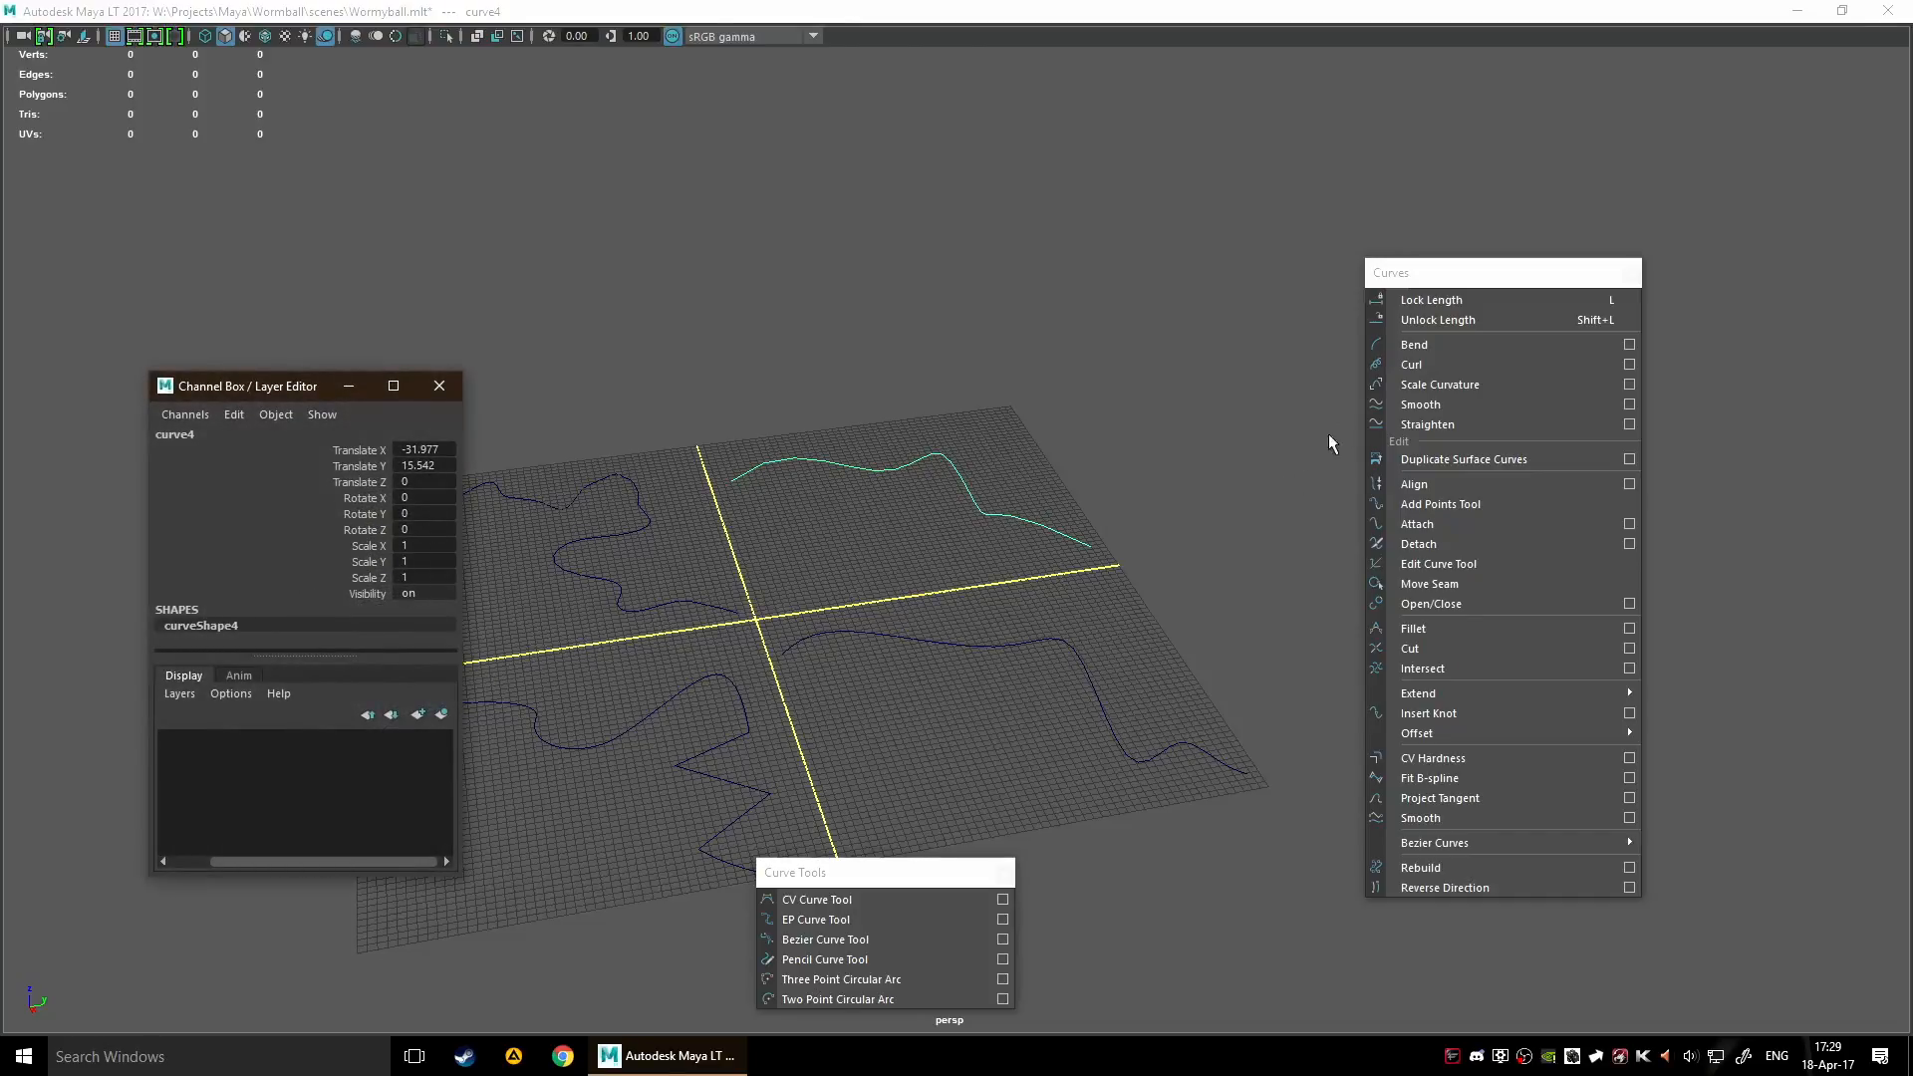
pyautogui.click(1468, 343)
pyautogui.click(1467, 343)
pyautogui.click(1468, 343)
pyautogui.click(1468, 343)
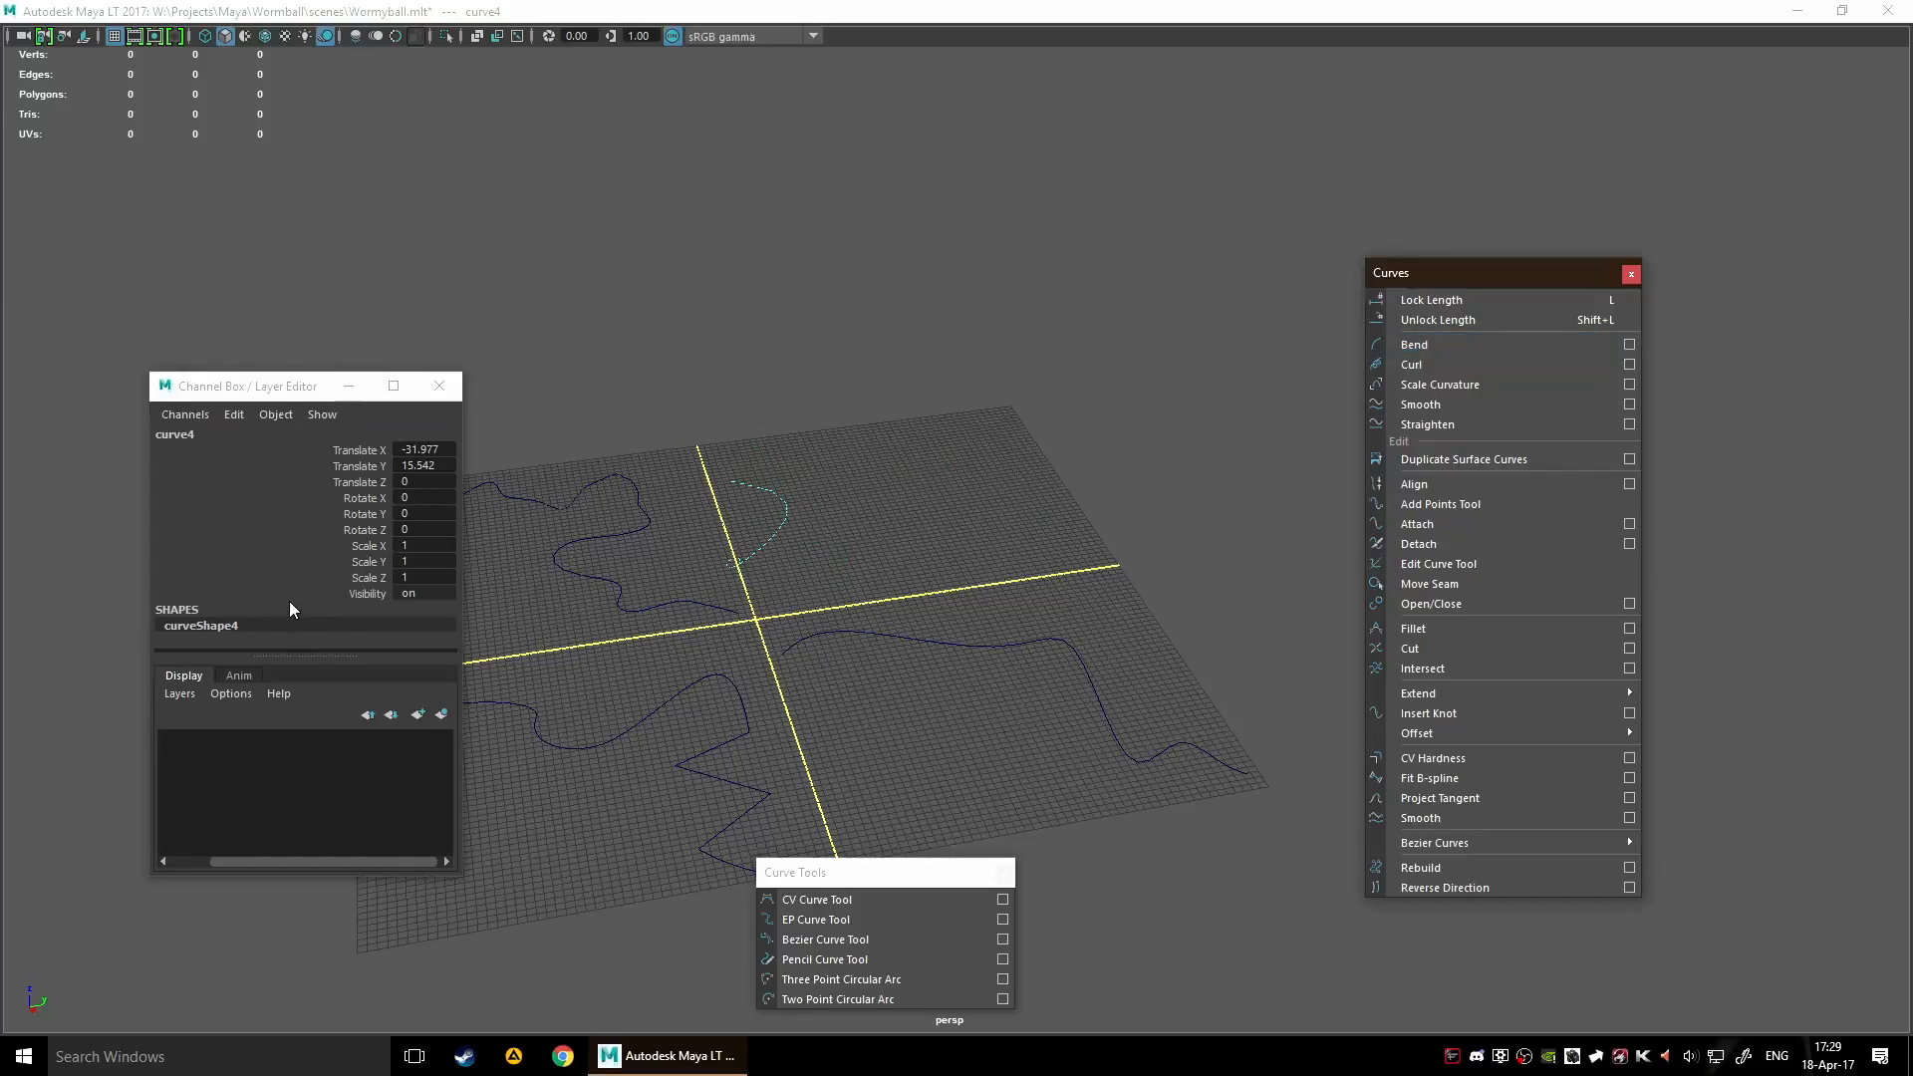
pyautogui.hotkey('ctrl', 'z')
pyautogui.hotkey('ctrl', 'z')
pyautogui.hotkey('ctrl', 'z')
pyautogui.hotkey('ctrl', 'z')
# Enlarge the Channel Box / Layer Editor window and its inputs area, and move it clear of the curves
pyautogui.click(265, 386)
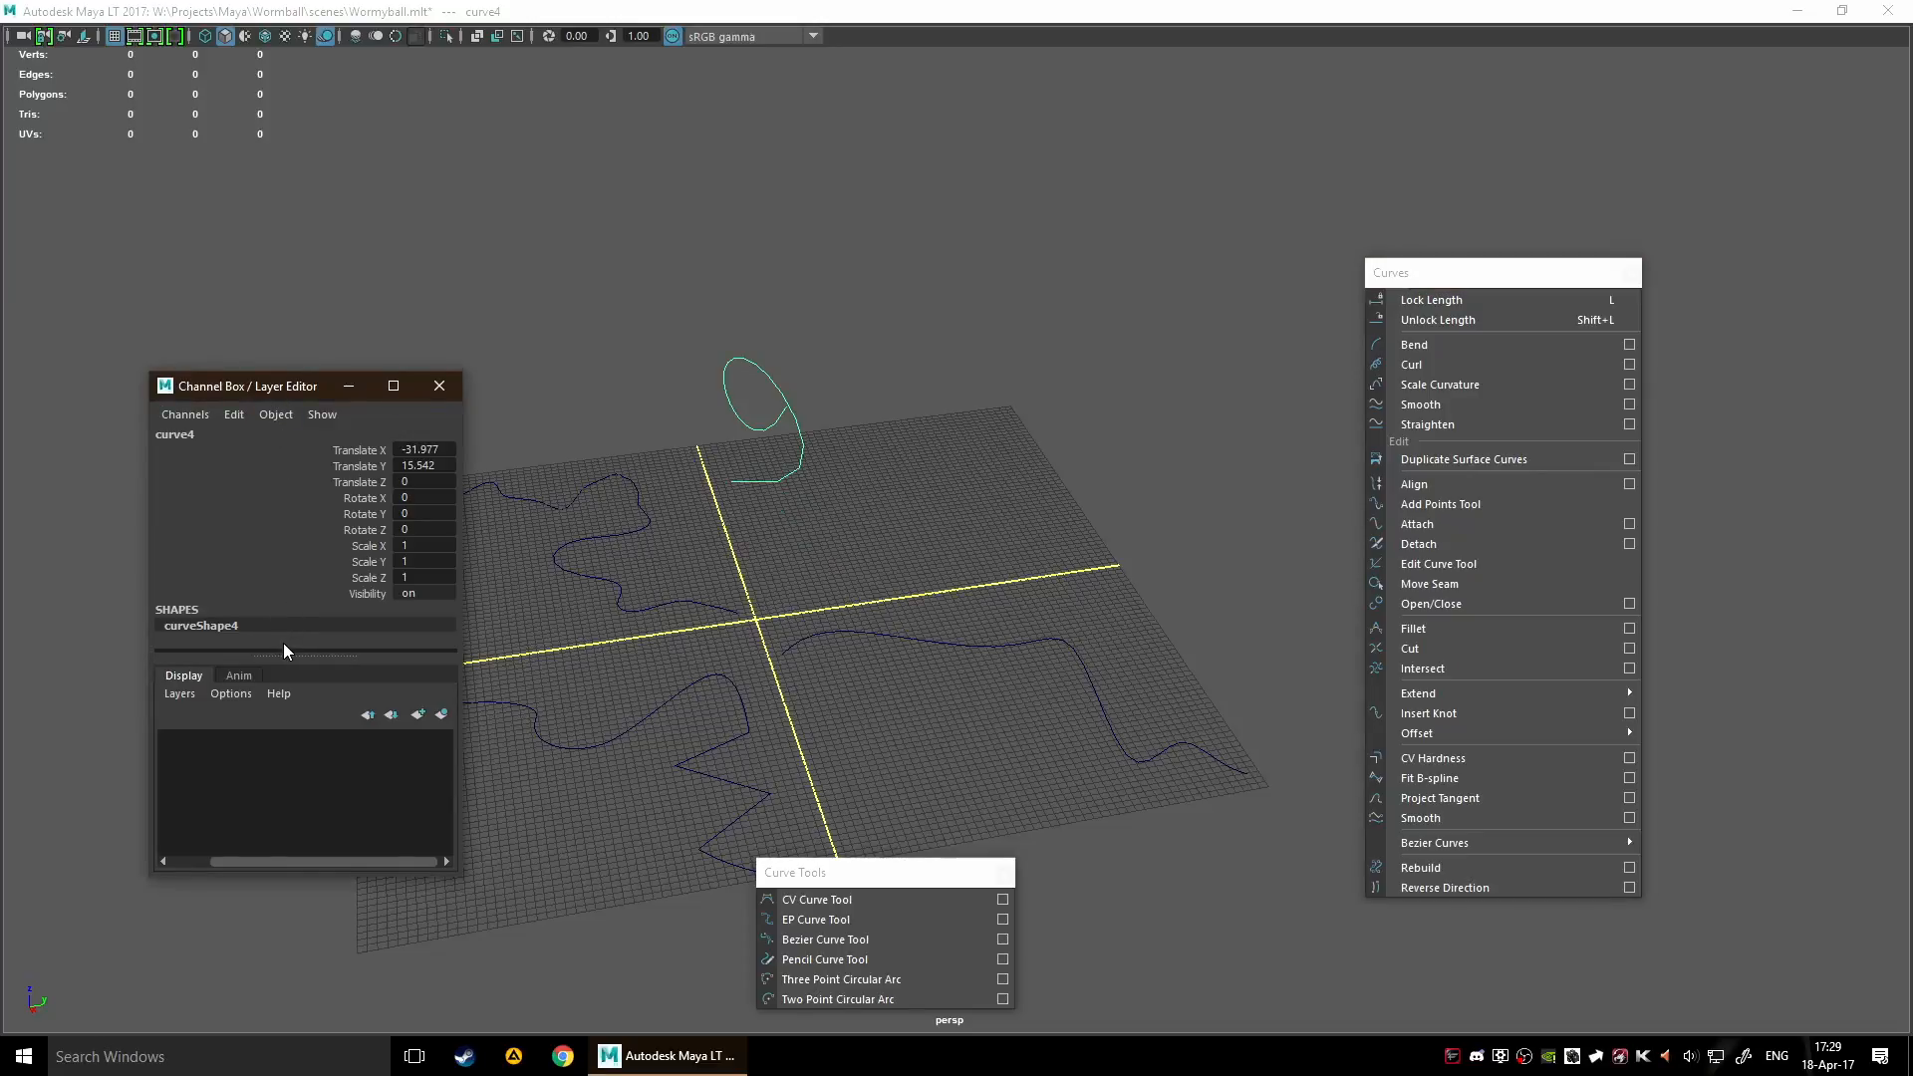
pyautogui.moveTo(284, 655); pyautogui.dragTo(288, 699)
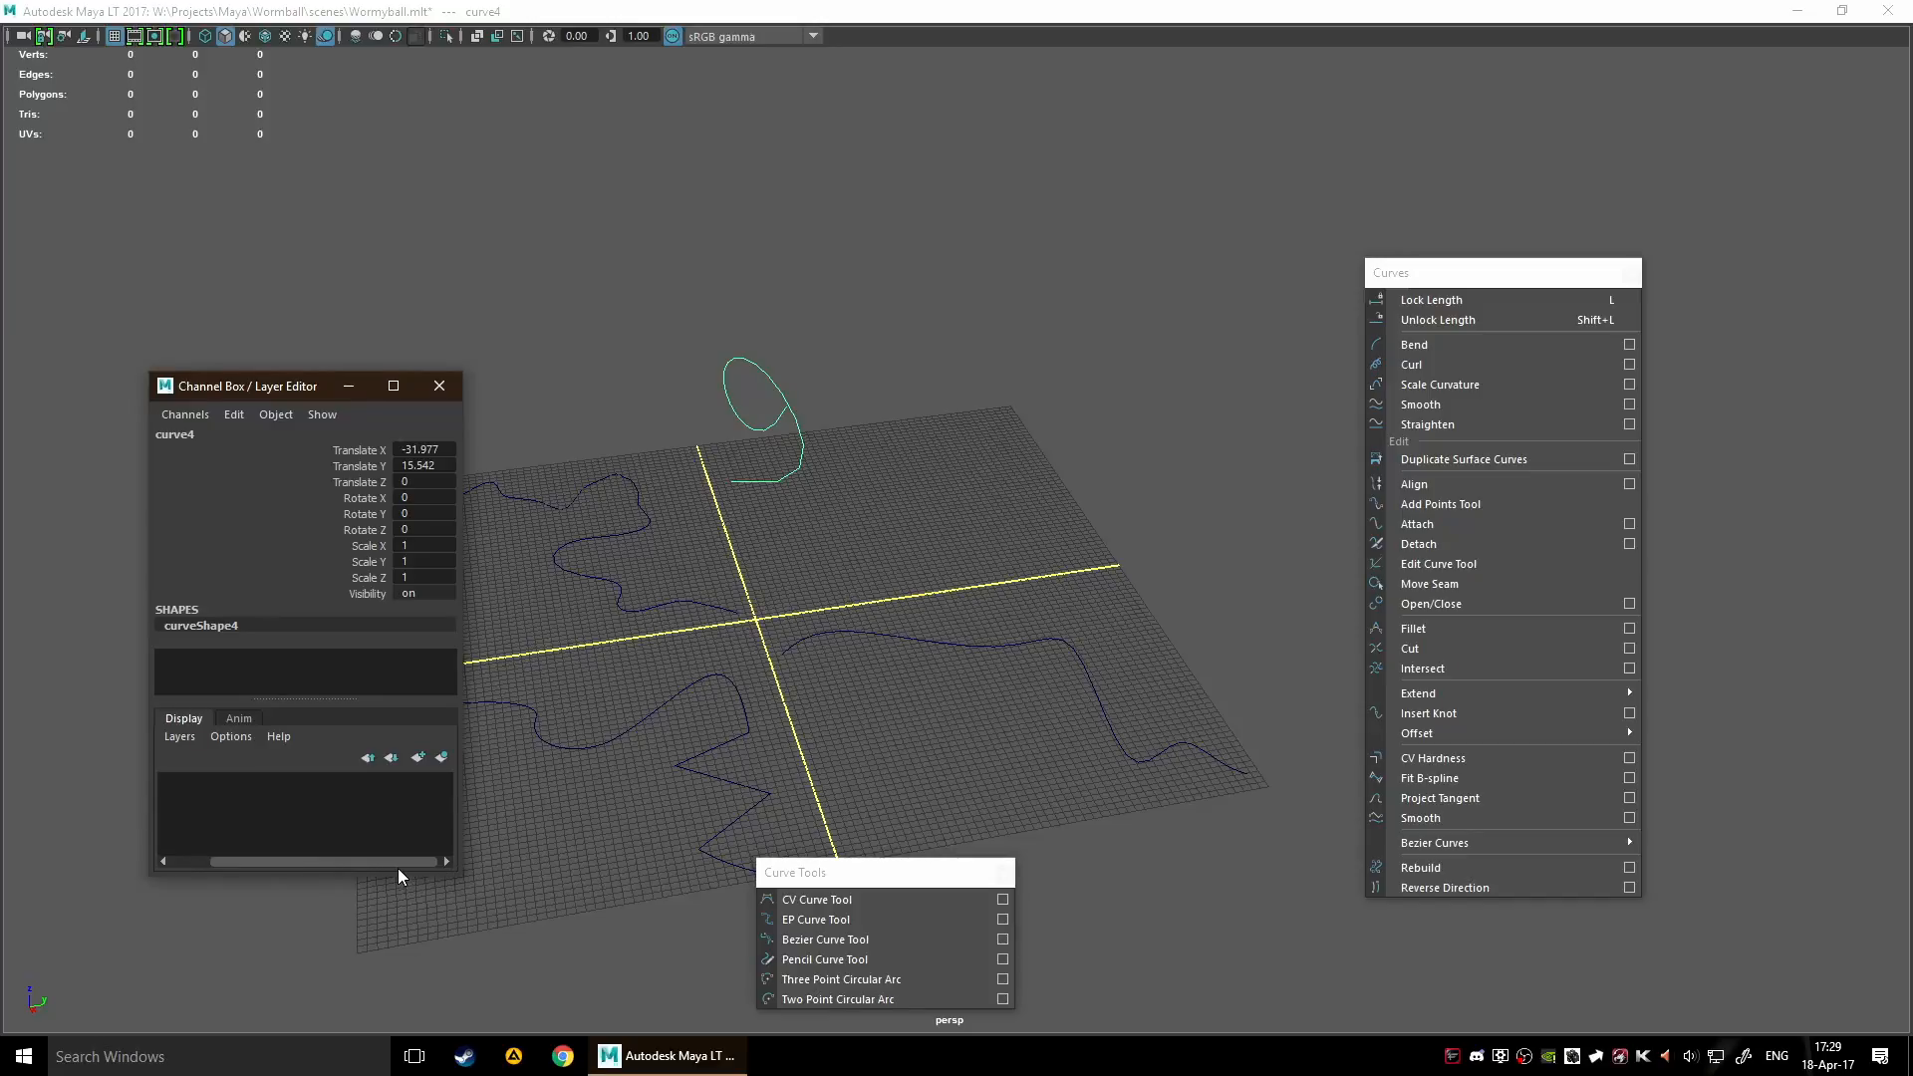
pyautogui.moveTo(216, 883); pyautogui.dragTo(205, 1037)
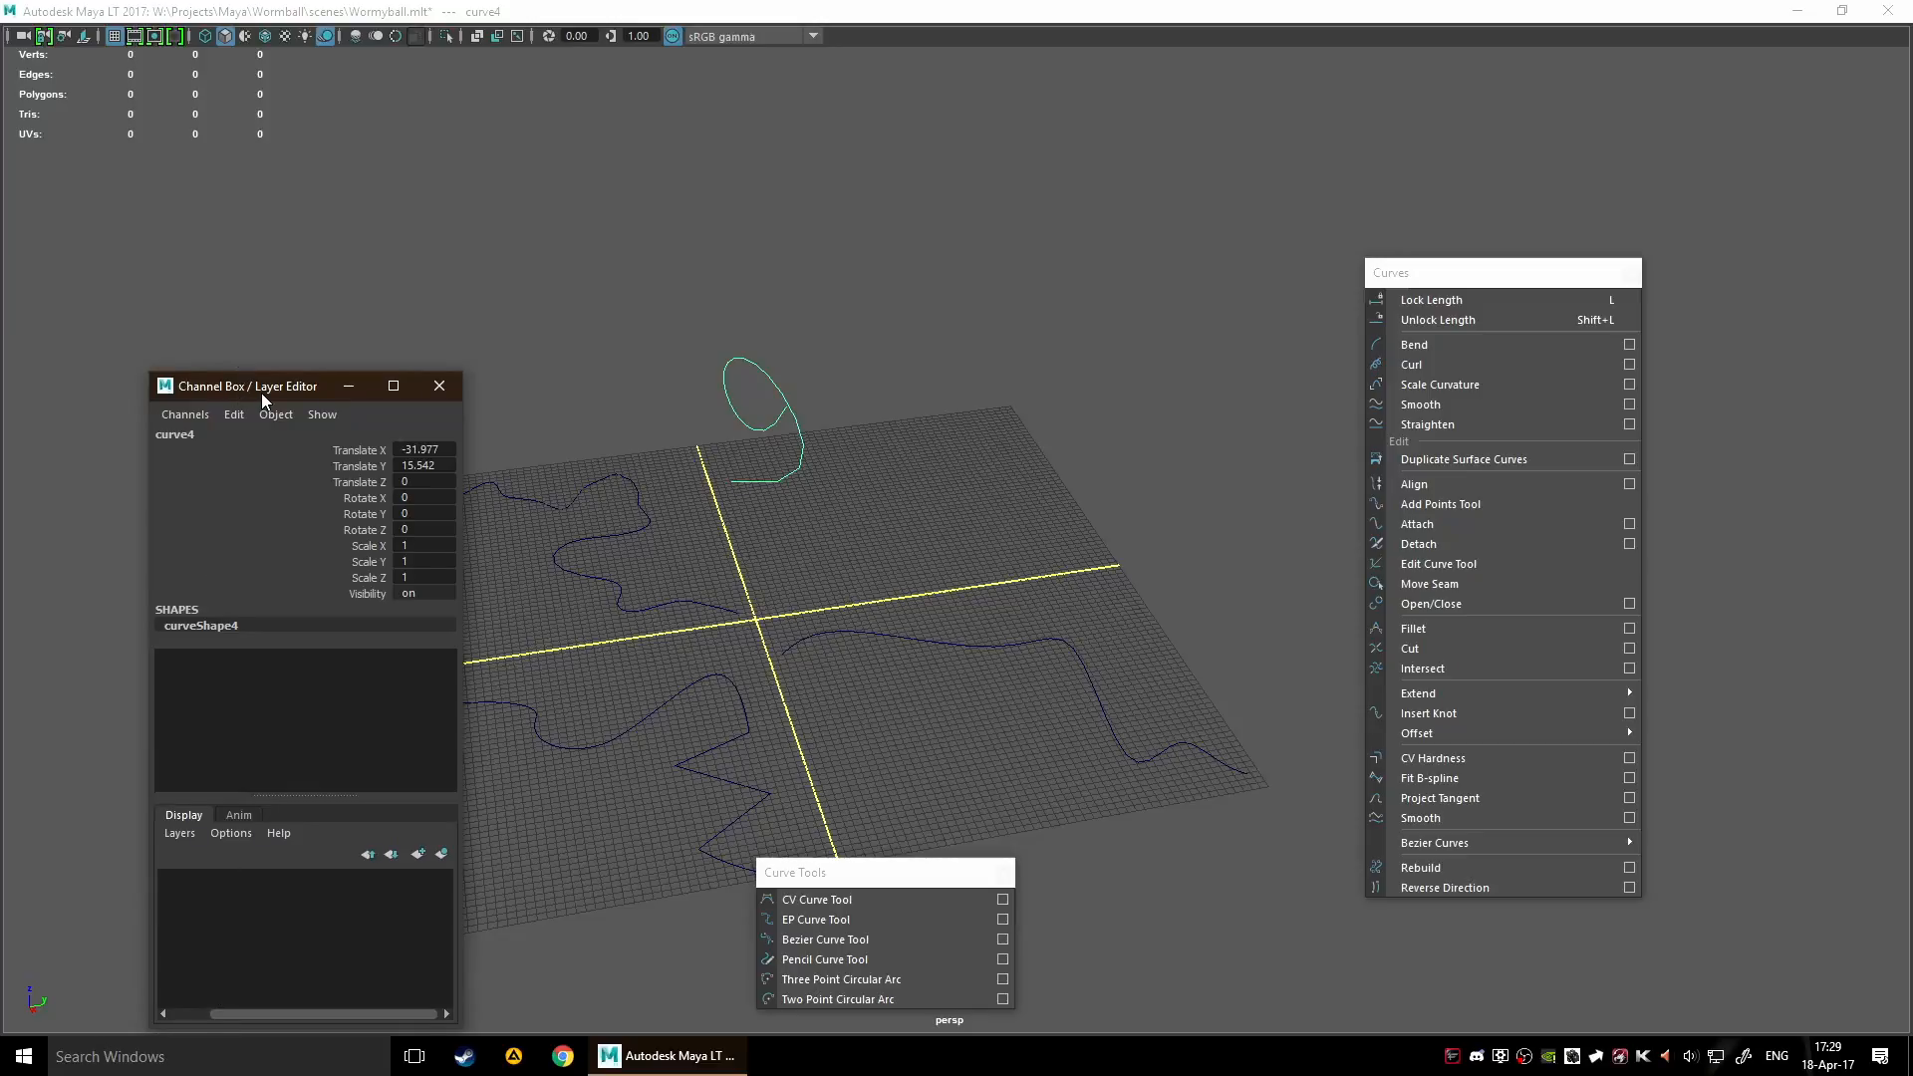
pyautogui.moveTo(262, 399); pyautogui.dragTo(144, 308)
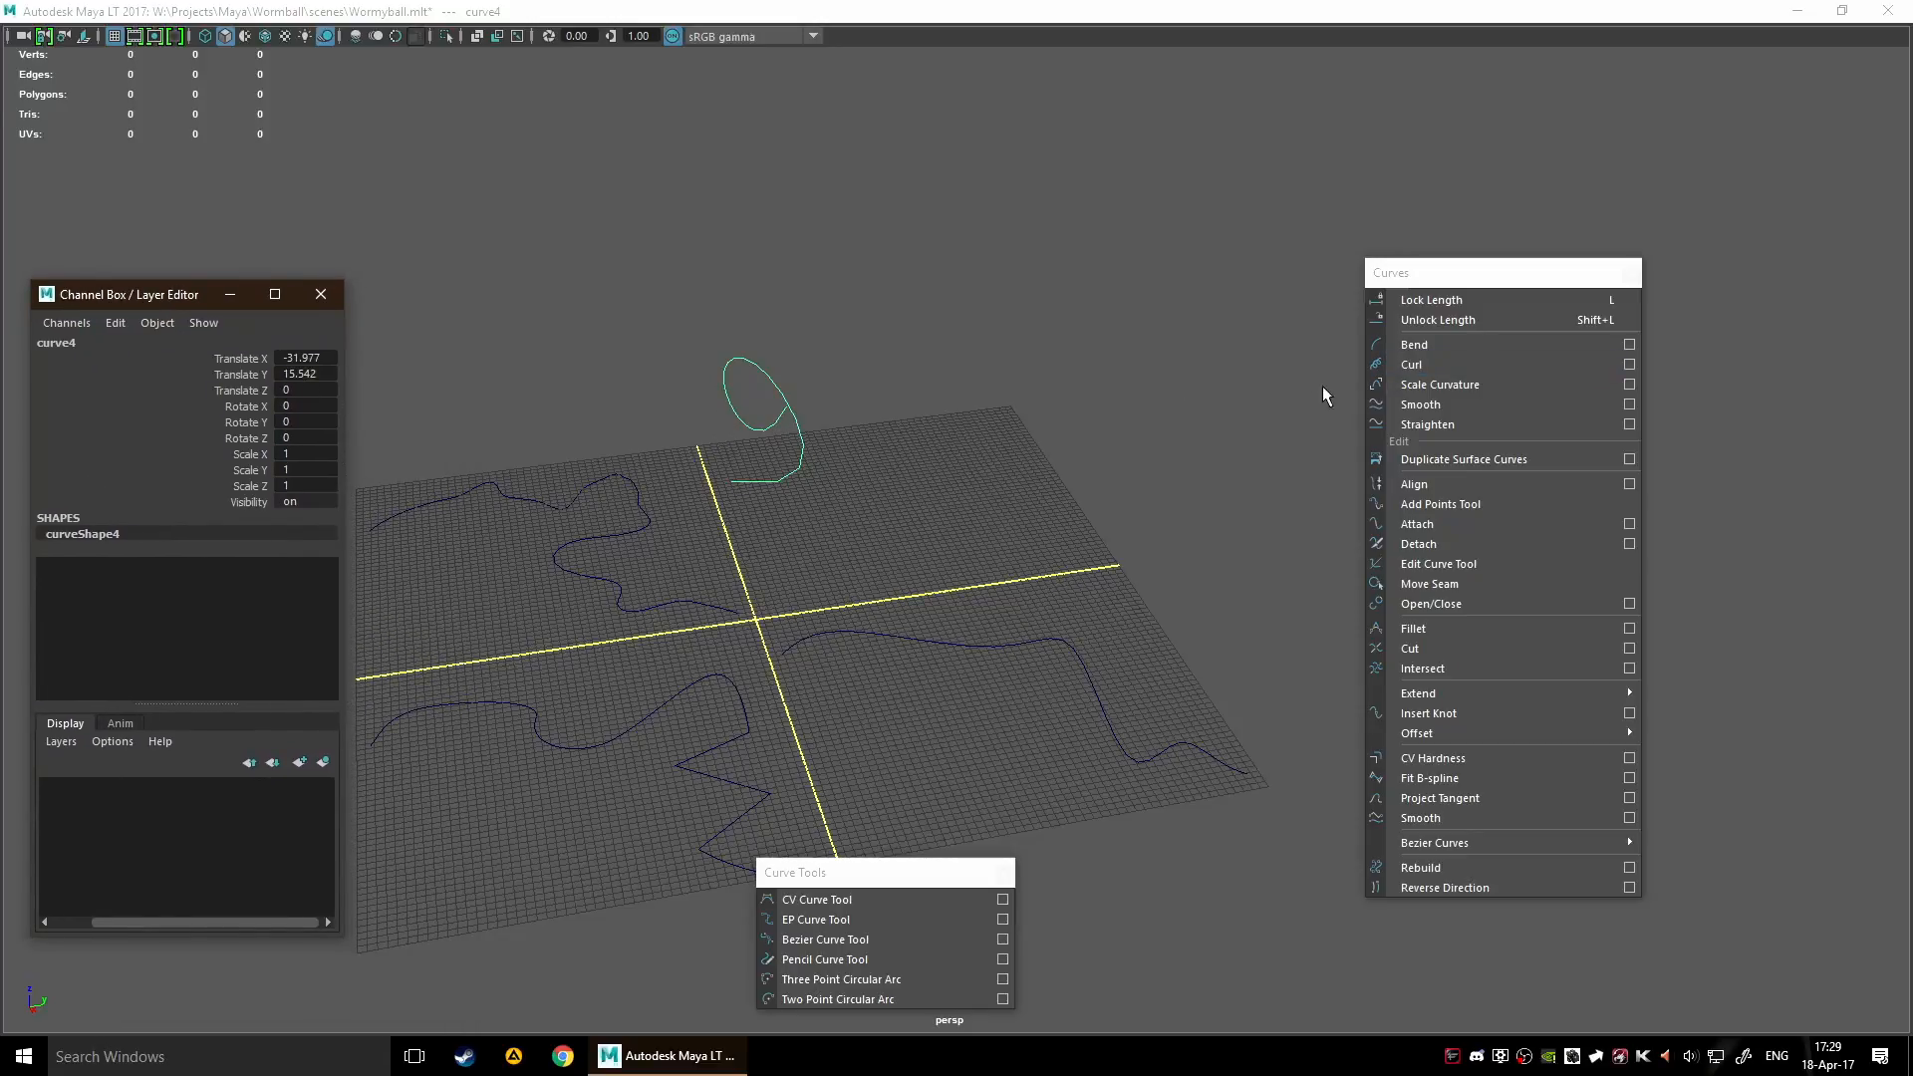
# Apply Curl to curve5 in the quadrant beside the bent curve and inspect its shape from several angles
pyautogui.click(905, 636)
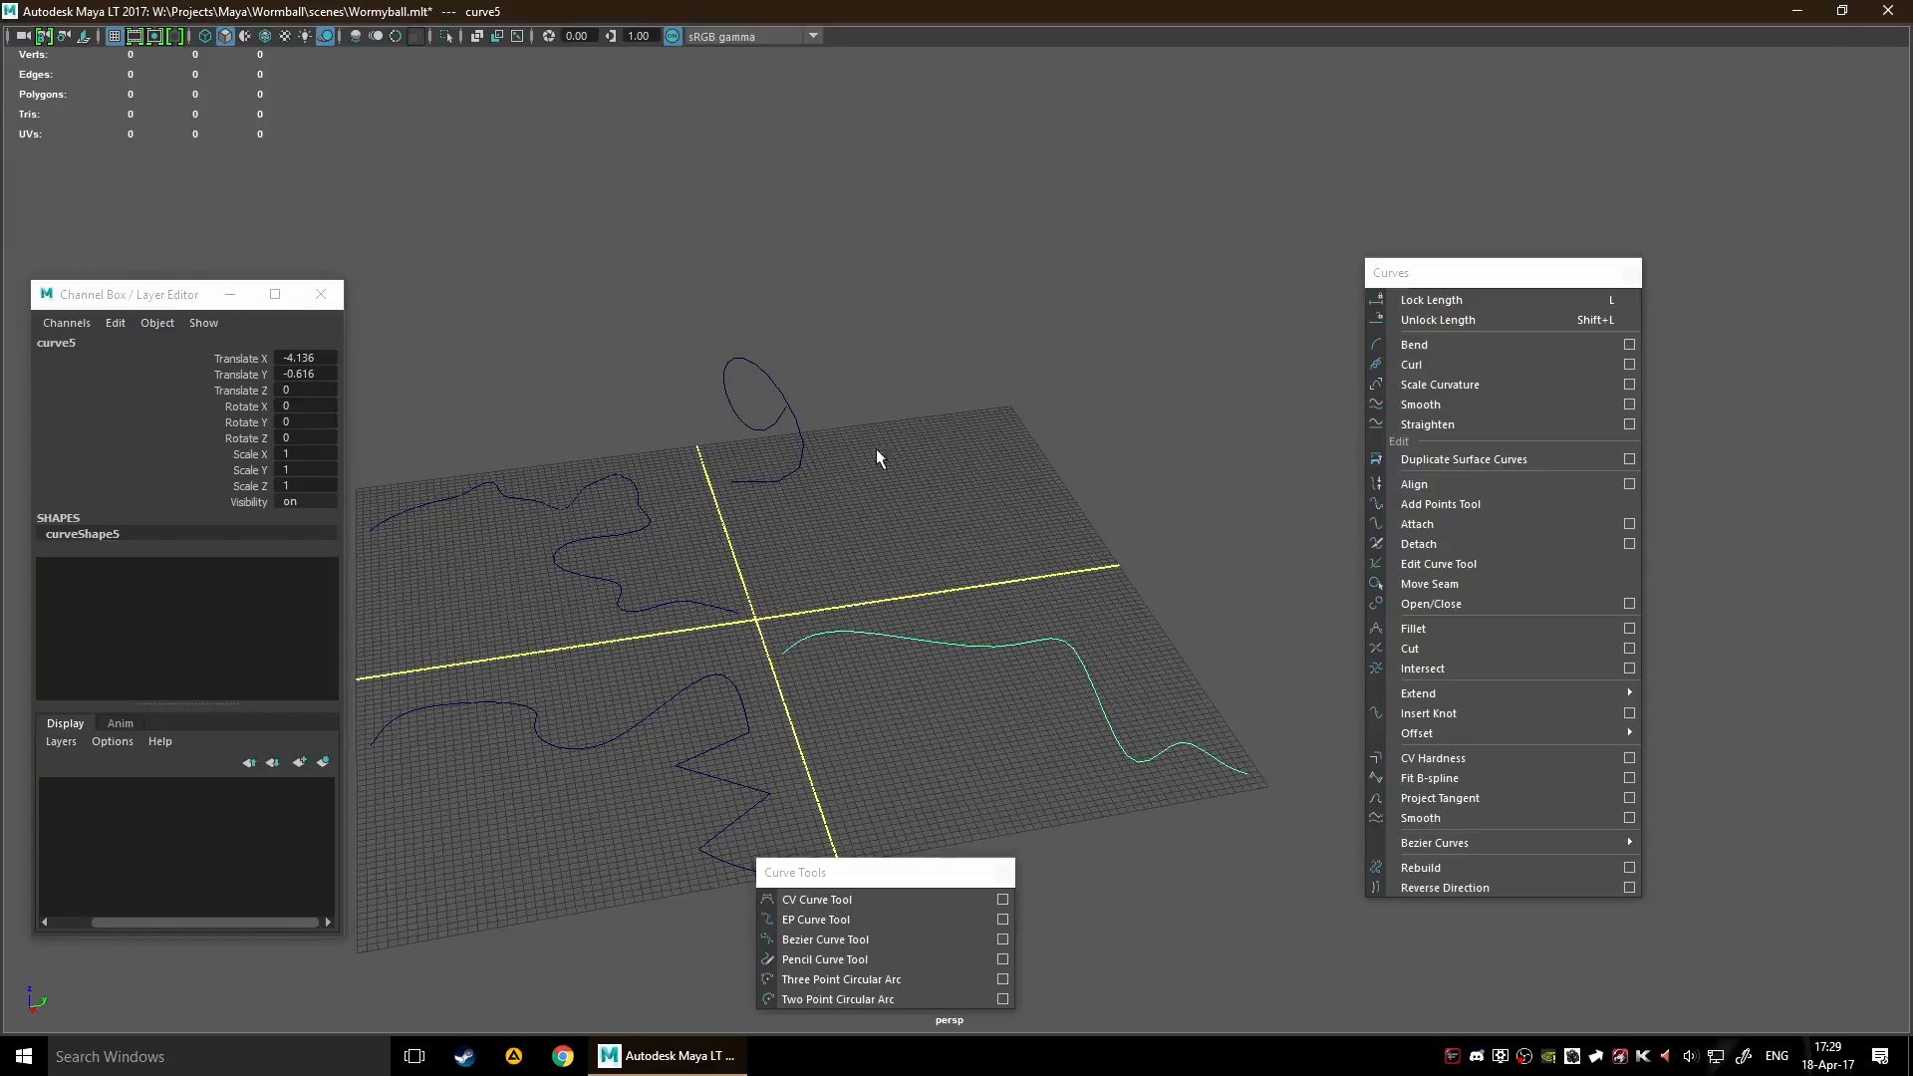
pyautogui.click(145, 350)
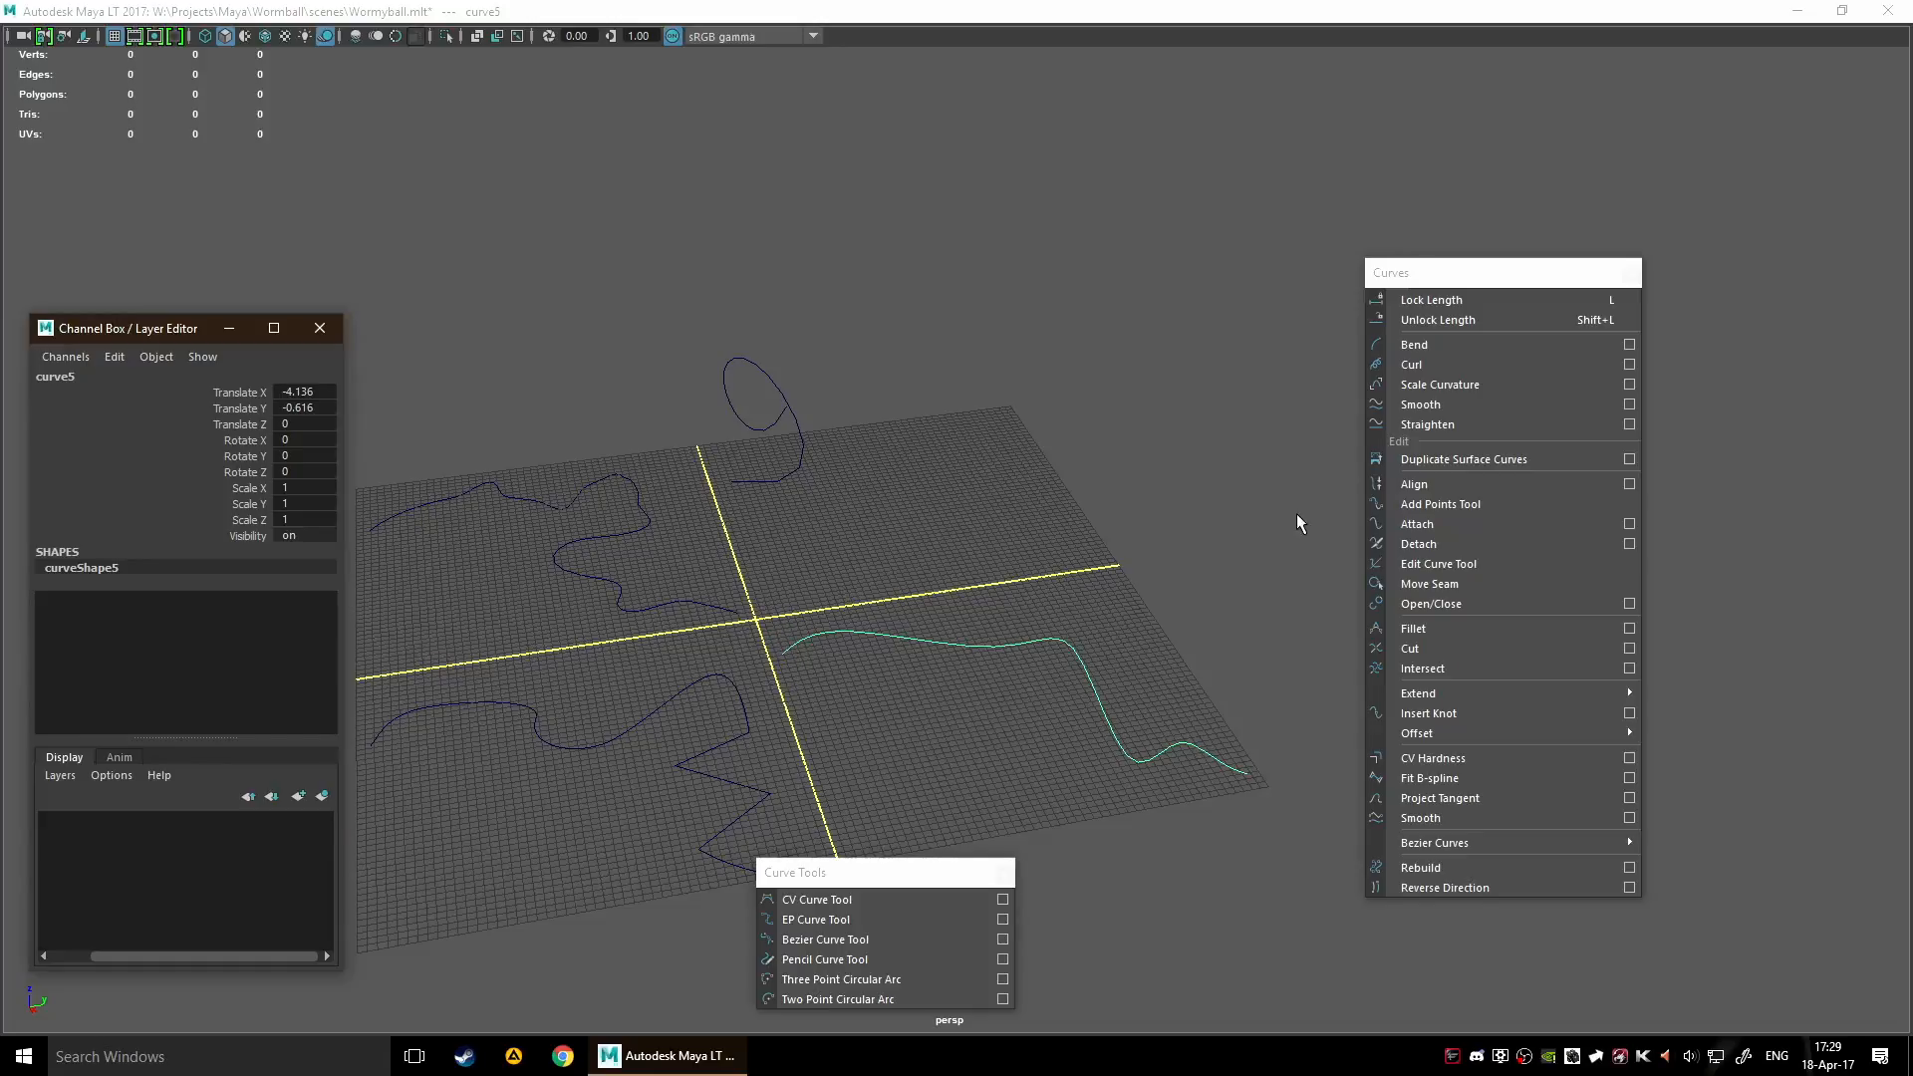
pyautogui.click(1449, 365)
pyautogui.keyDown('alt'); pyautogui.moveTo(1141, 559); pyautogui.dragTo(821, 465, button='middle'); pyautogui.keyUp('alt')
pyautogui.moveTo(837, 482)
pyautogui.keyDown('alt'); pyautogui.mouseDown()
pyautogui.moveTo(693, 433)
pyautogui.moveTo(591, 446)
pyautogui.moveTo(836, 464)
pyautogui.mouseUp(); pyautogui.keyUp('alt')
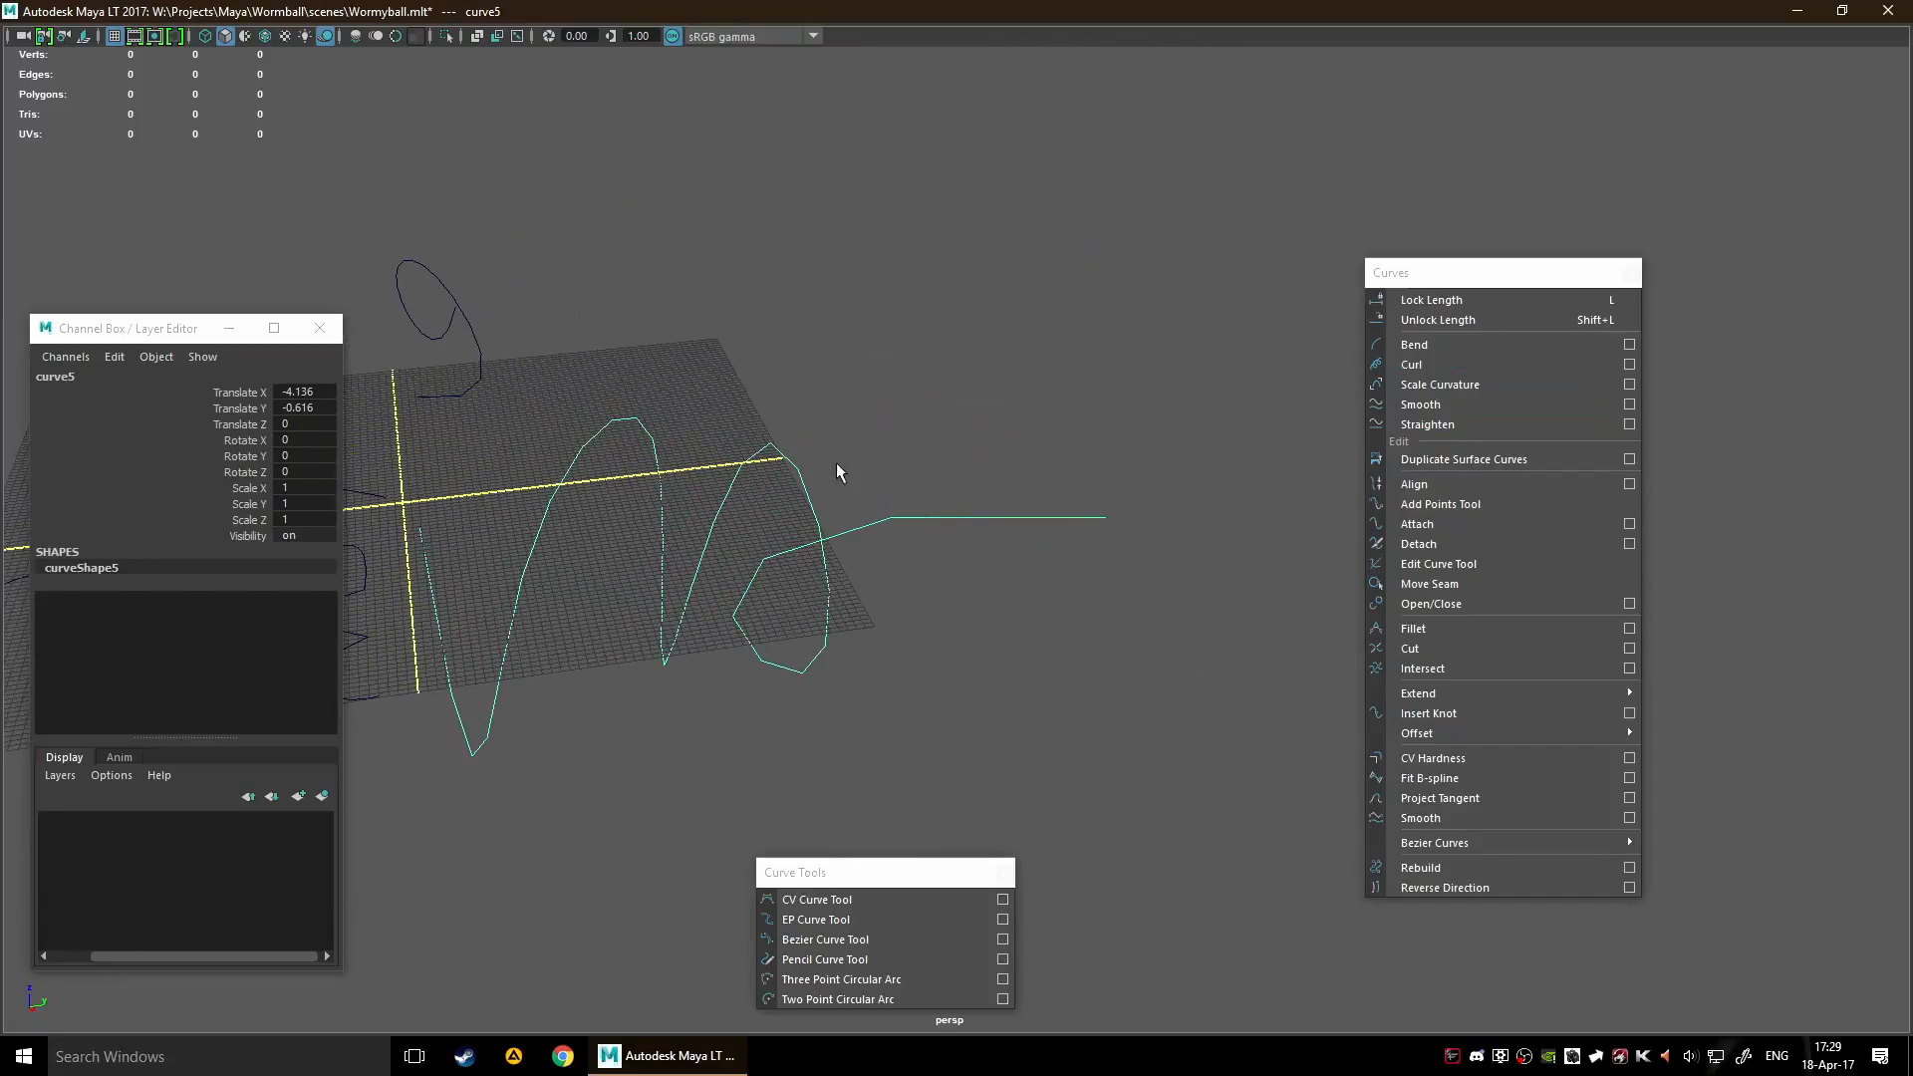
pyautogui.keyDown('alt'); pyautogui.moveTo(837, 464); pyautogui.dragTo(670, 534, button='right'); pyautogui.keyUp('alt')
pyautogui.keyDown('alt'); pyautogui.moveTo(692, 548); pyautogui.dragTo(767, 548, button='middle'); pyautogui.keyUp('alt')
pyautogui.keyDown('alt'); pyautogui.moveTo(767, 548); pyautogui.dragTo(850, 575); pyautogui.keyUp('alt')
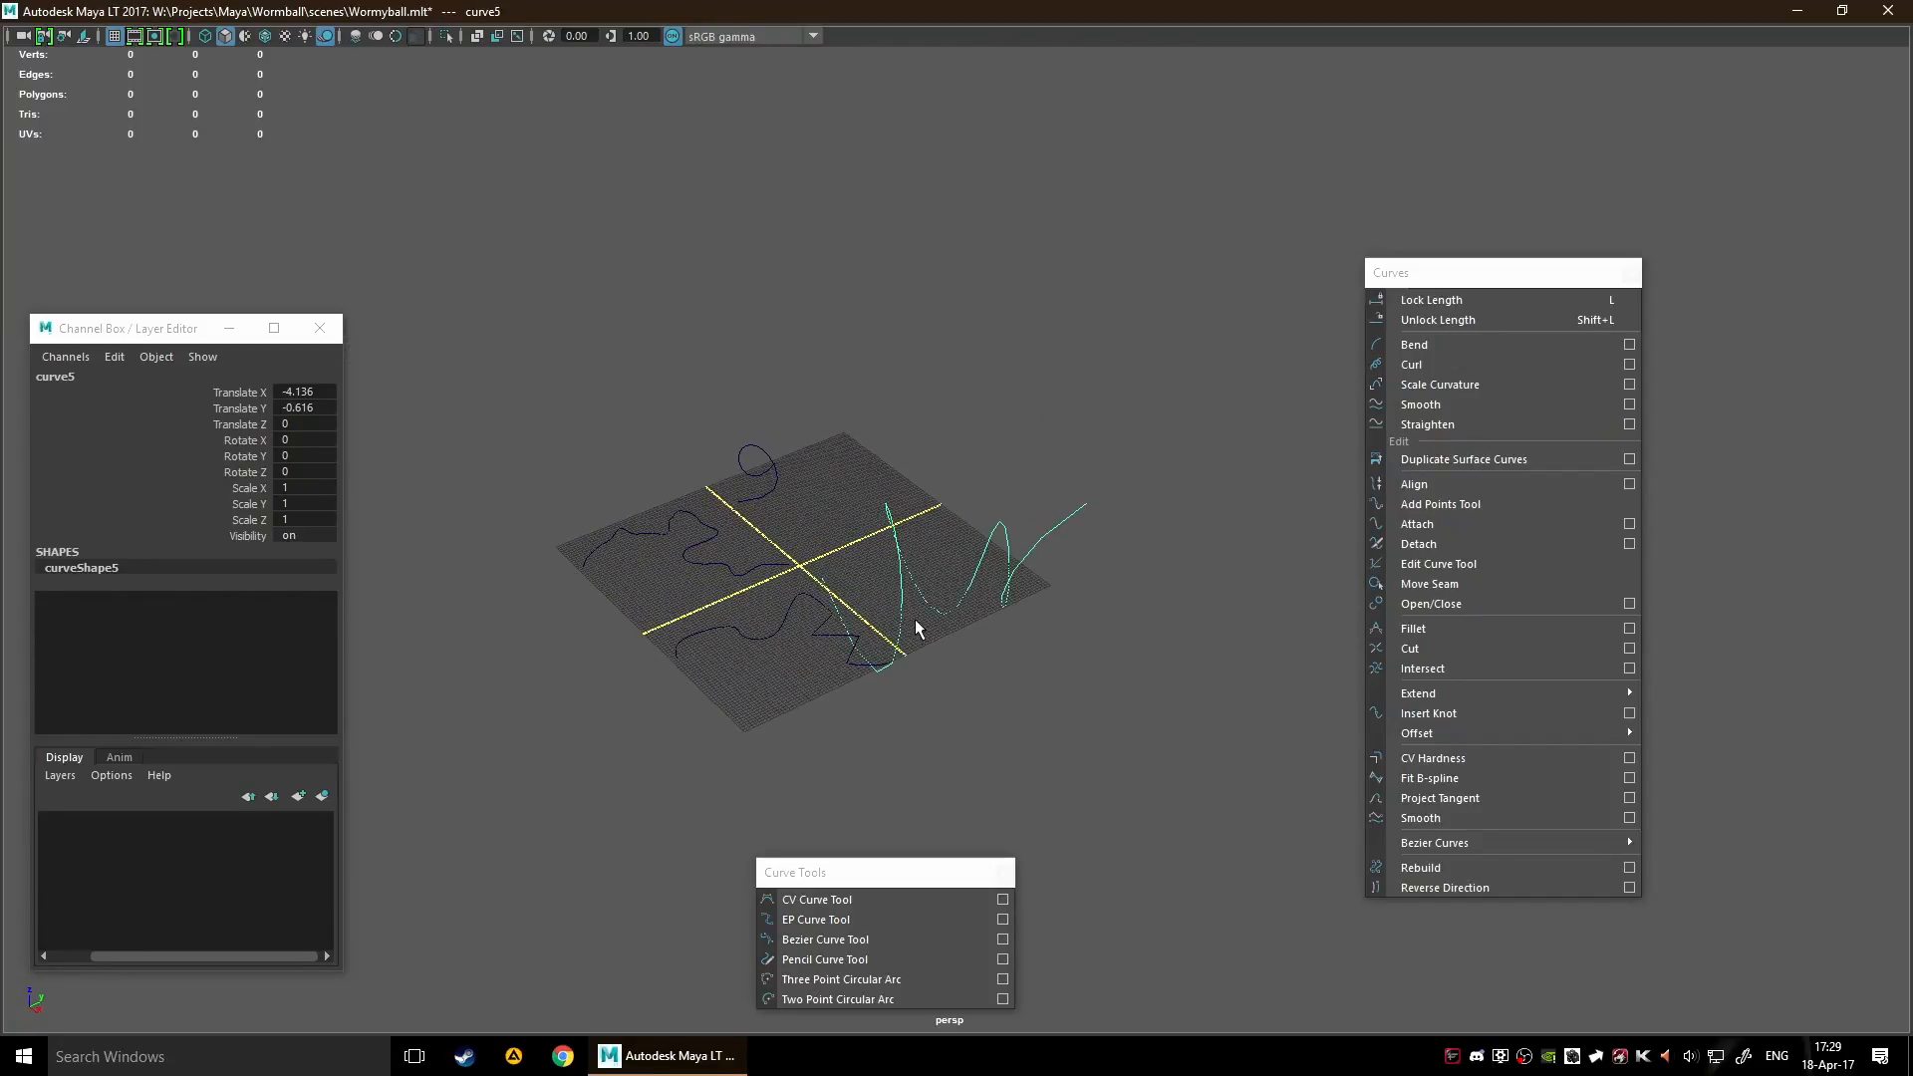
pyautogui.keyDown('alt'); pyautogui.moveTo(958, 616); pyautogui.dragTo(939, 573, button='middle'); pyautogui.keyUp('alt')
pyautogui.scroll(5, 957, 550)
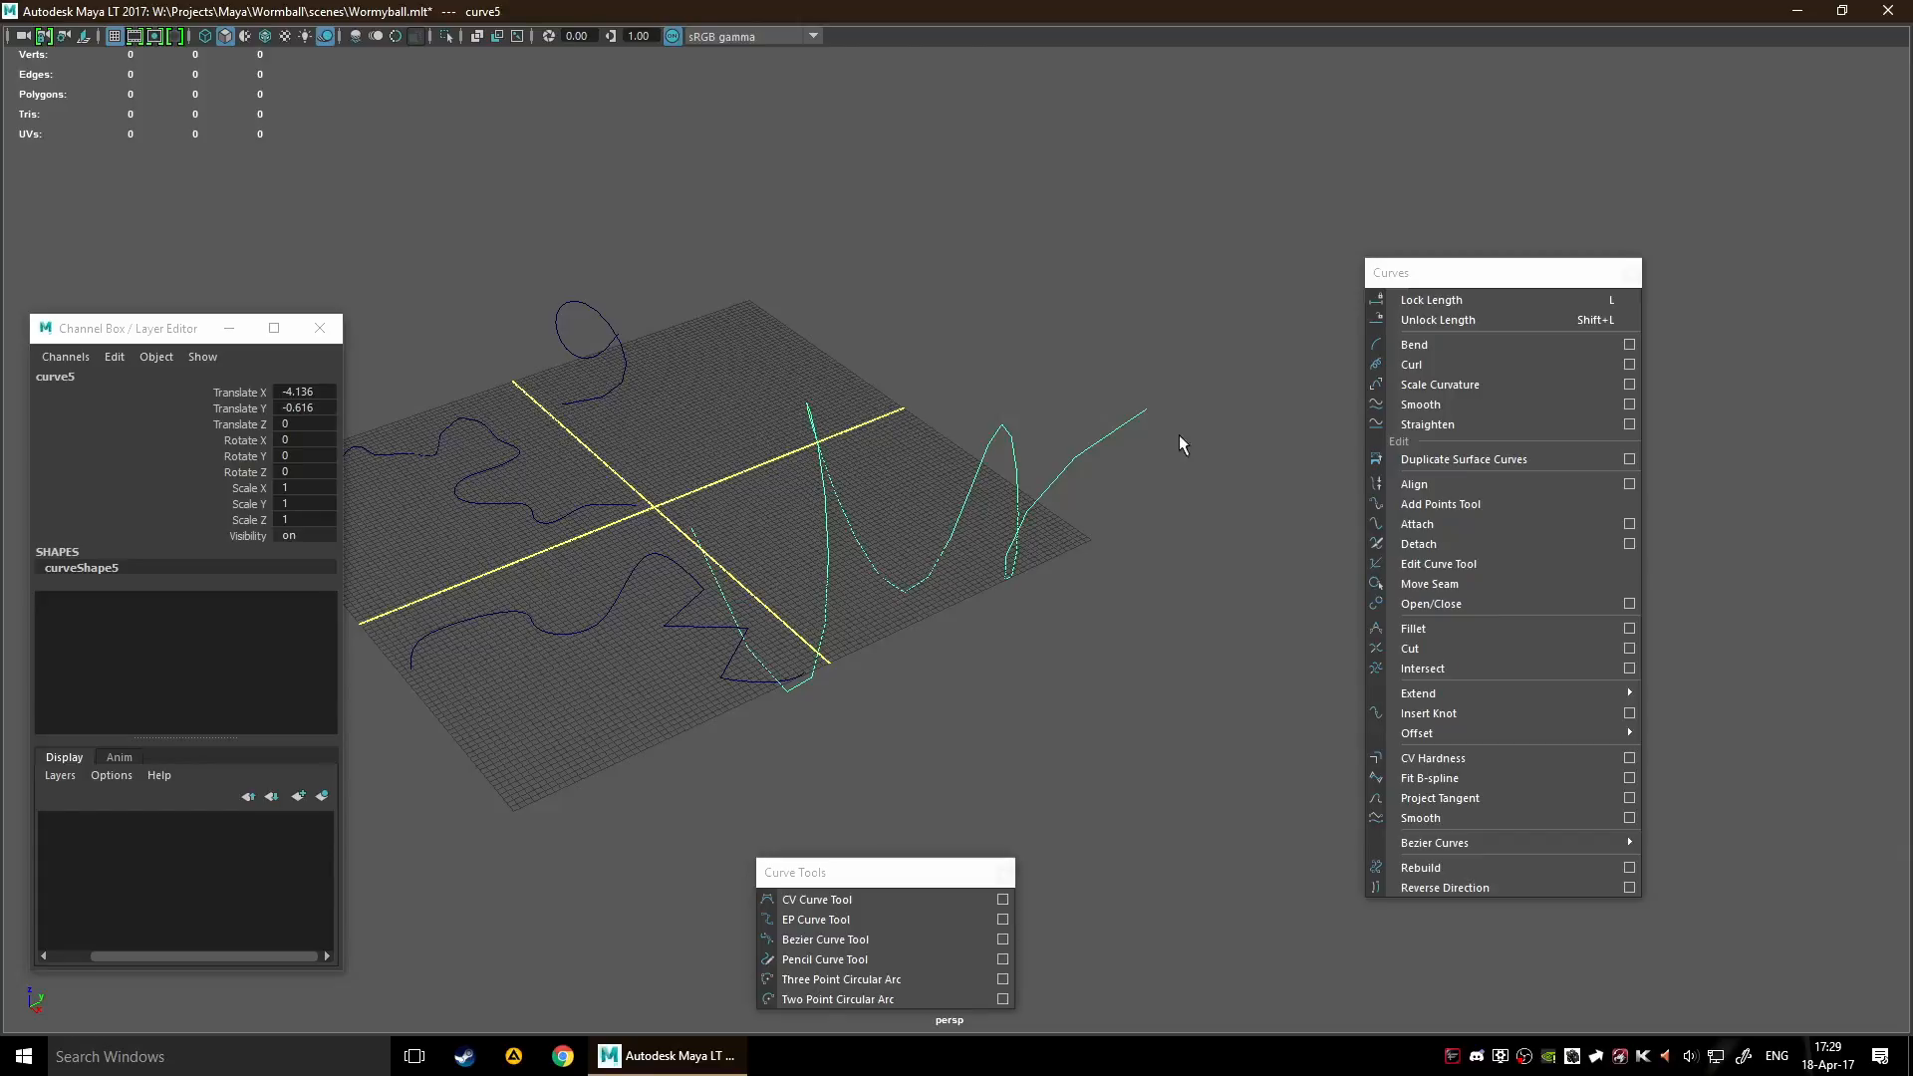
# Display the hull of curve6, the wavy curve in its own quadrant, and examine it up close
pyautogui.moveTo(779, 534)
pyautogui.keyDown('alt'); pyautogui.mouseDown()
pyautogui.moveTo(771, 391)
pyautogui.moveTo(496, 422)
pyautogui.moveTo(936, 648)
pyautogui.mouseUp(); pyautogui.keyUp('alt')
pyautogui.click(971, 650)
pyautogui.moveTo(942, 554); pyautogui.dragTo(1036, 558, button='right')
pyautogui.keyDown('alt'); pyautogui.moveTo(956, 617); pyautogui.dragTo(901, 600, button='middle'); pyautogui.keyUp('alt')
pyautogui.scroll(6, 901, 599)
pyautogui.scroll(3, 900, 599)
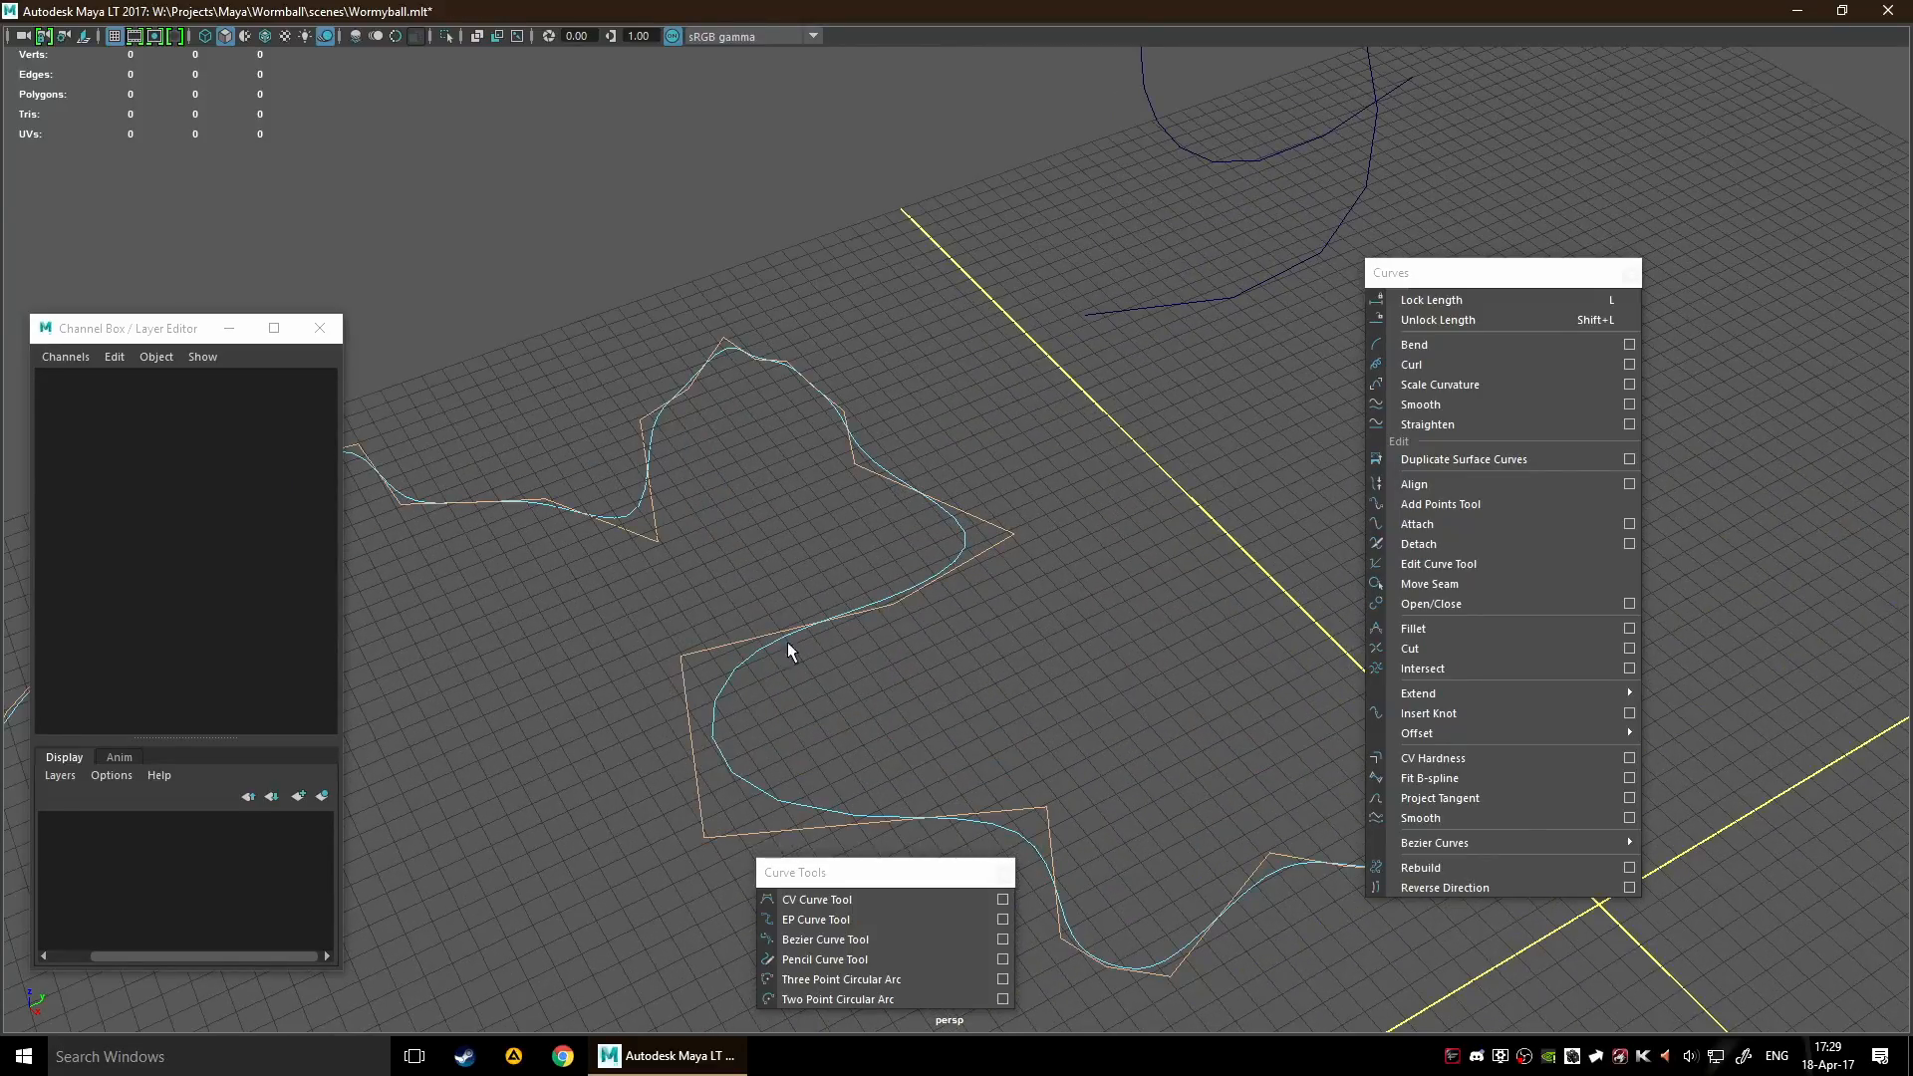
# Return curve6 to object mode and select the whole curve
pyautogui.scroll(-5, 936, 603)
pyautogui.click(1509, 385)
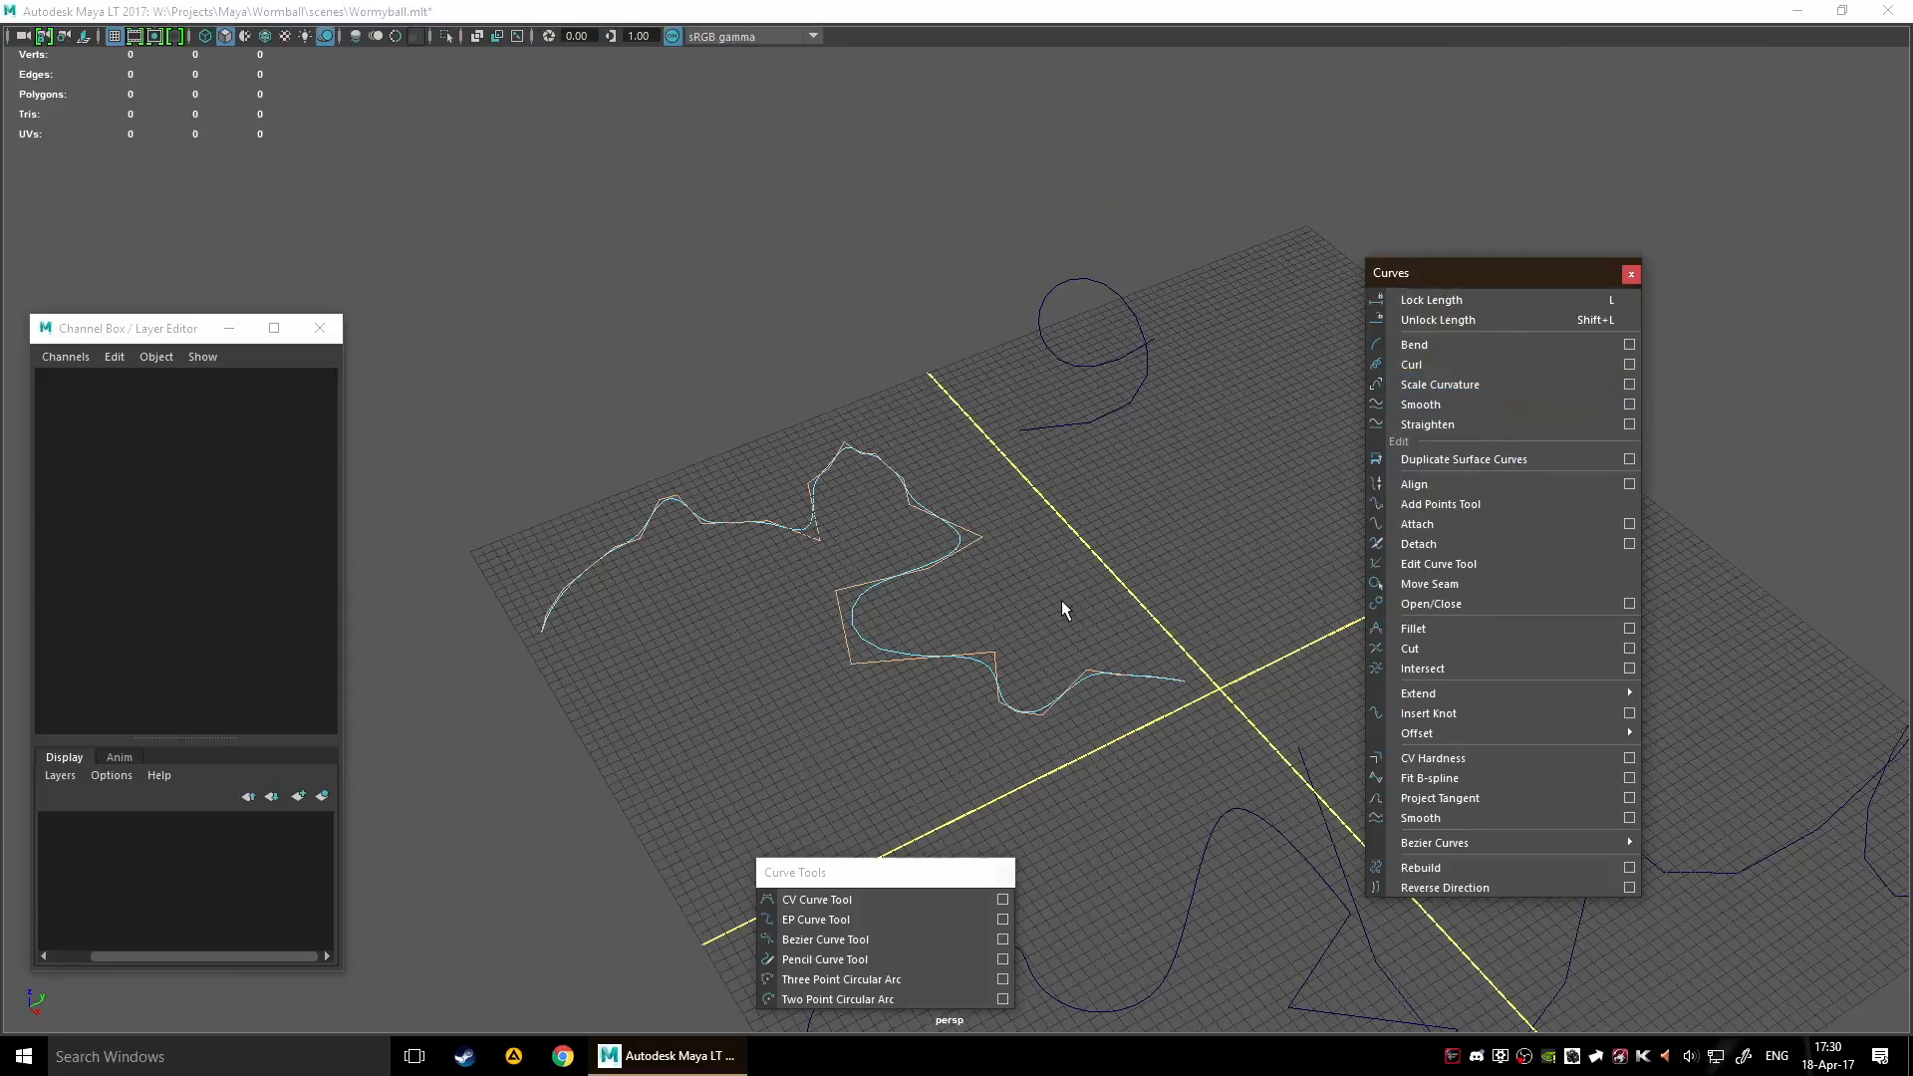
pyautogui.moveTo(787, 514); pyautogui.dragTo(875, 550, button='right')
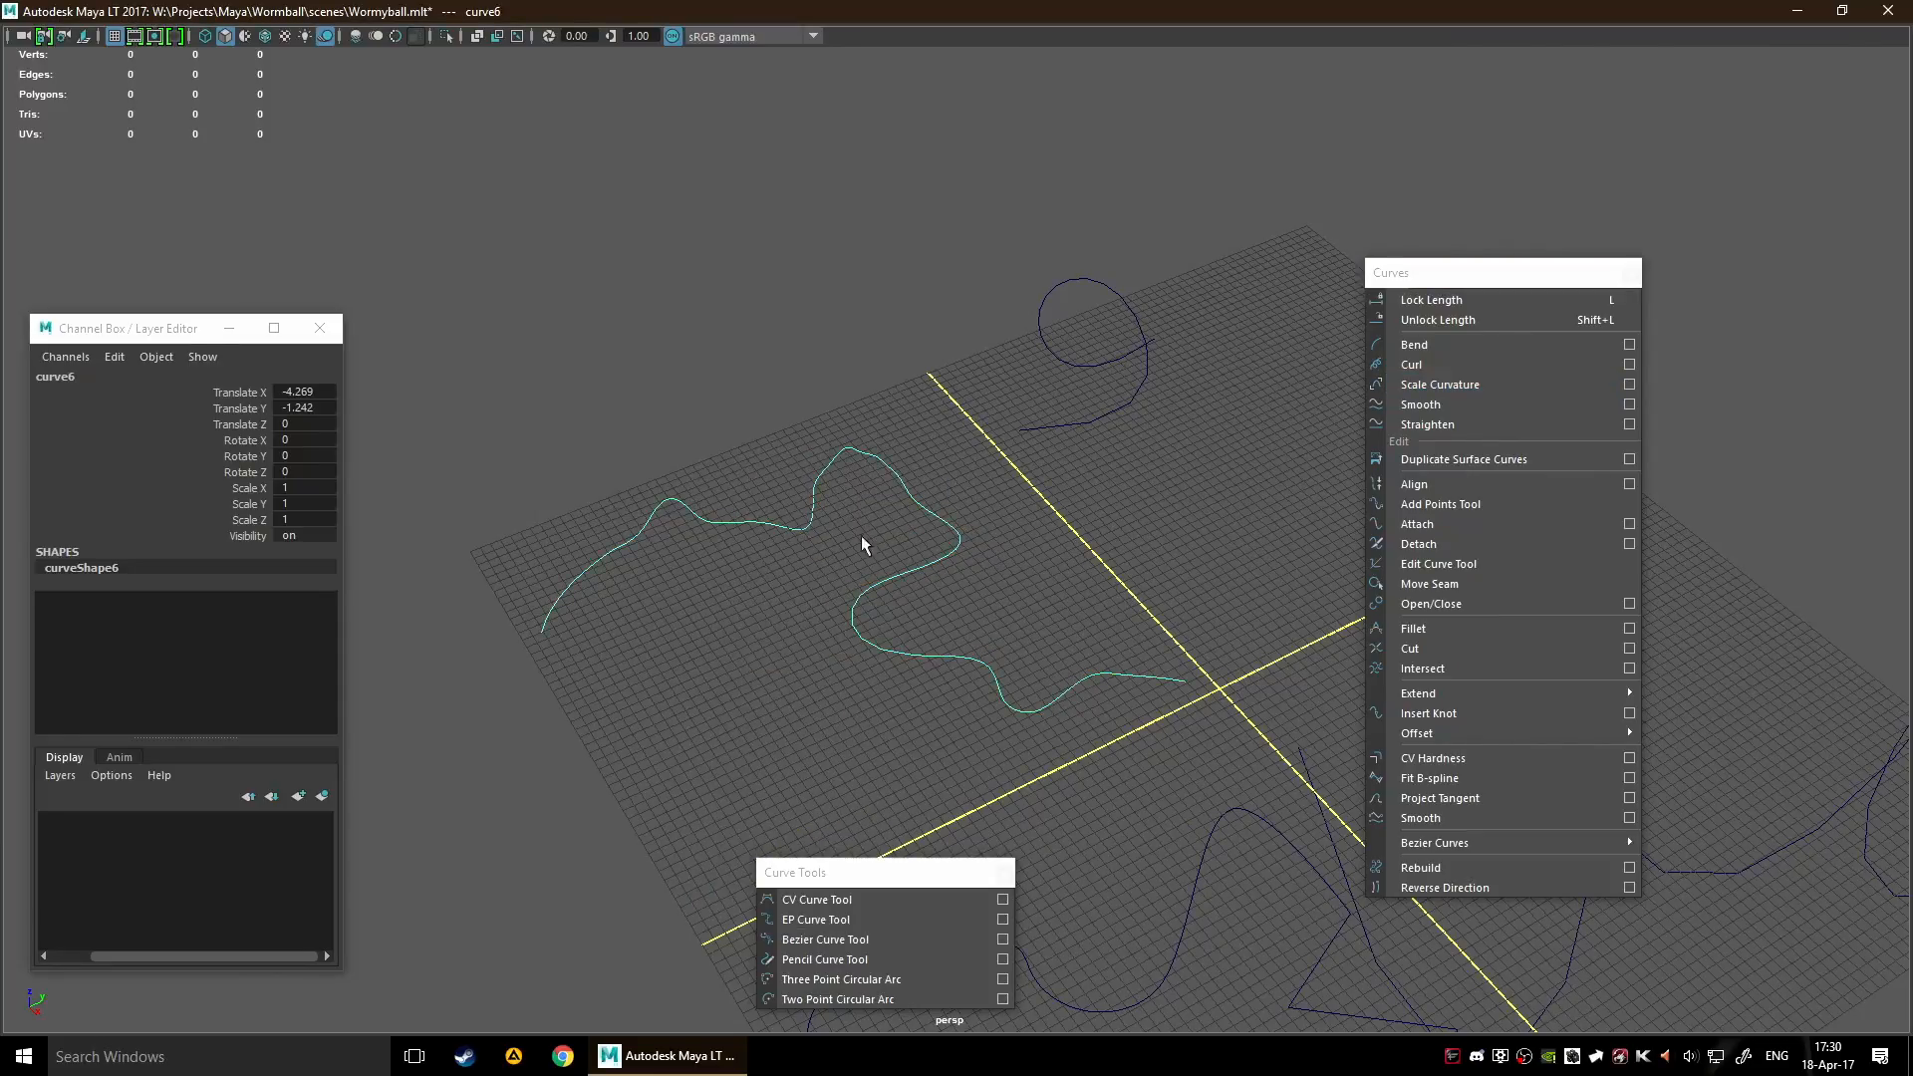
# Try Scale Curvature on curve6, inspect its tightened bends and undo it
pyautogui.click(1493, 385)
pyautogui.scroll(3, 787, 602)
pyautogui.scroll(2, 787, 603)
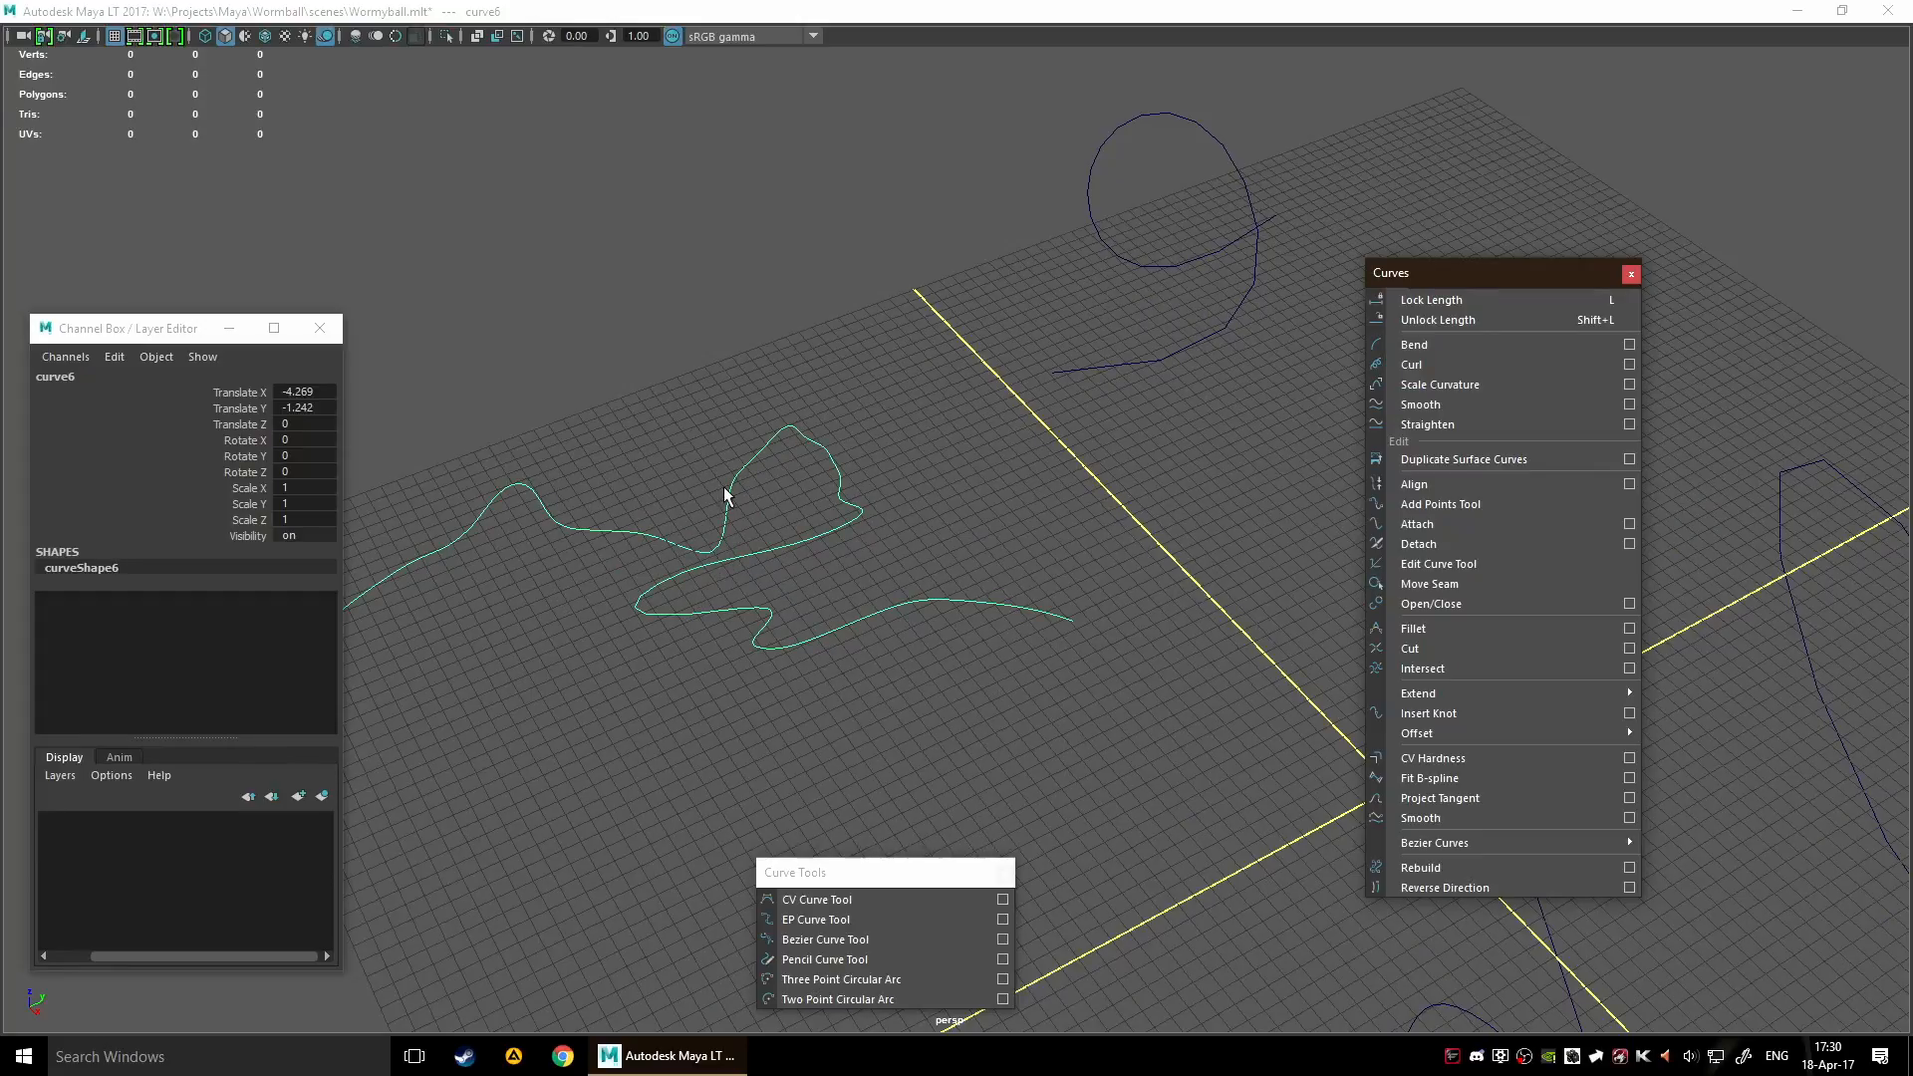
pyautogui.hotkey('ctrl', 'z')
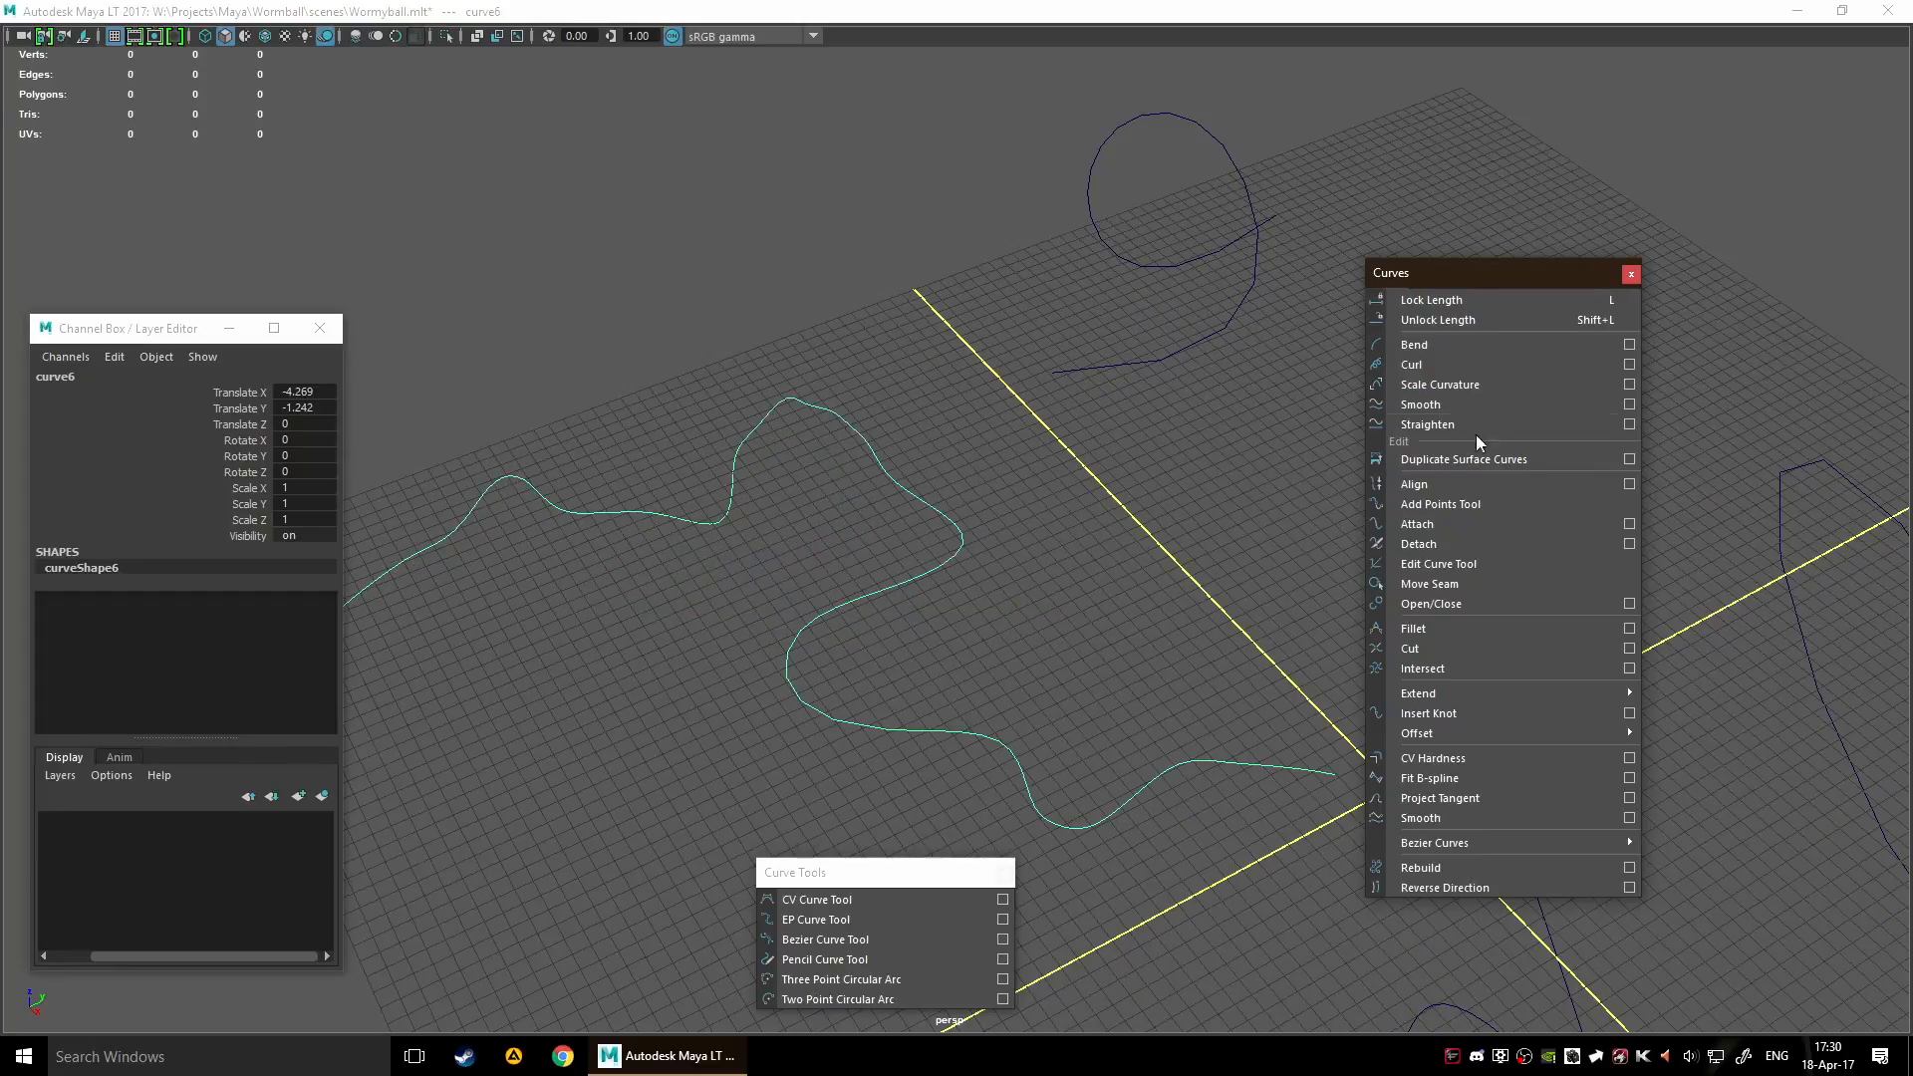
# Review the Scale Curvature options for scale factor and max curvature, and close them without applying
pyautogui.click(1630, 385)
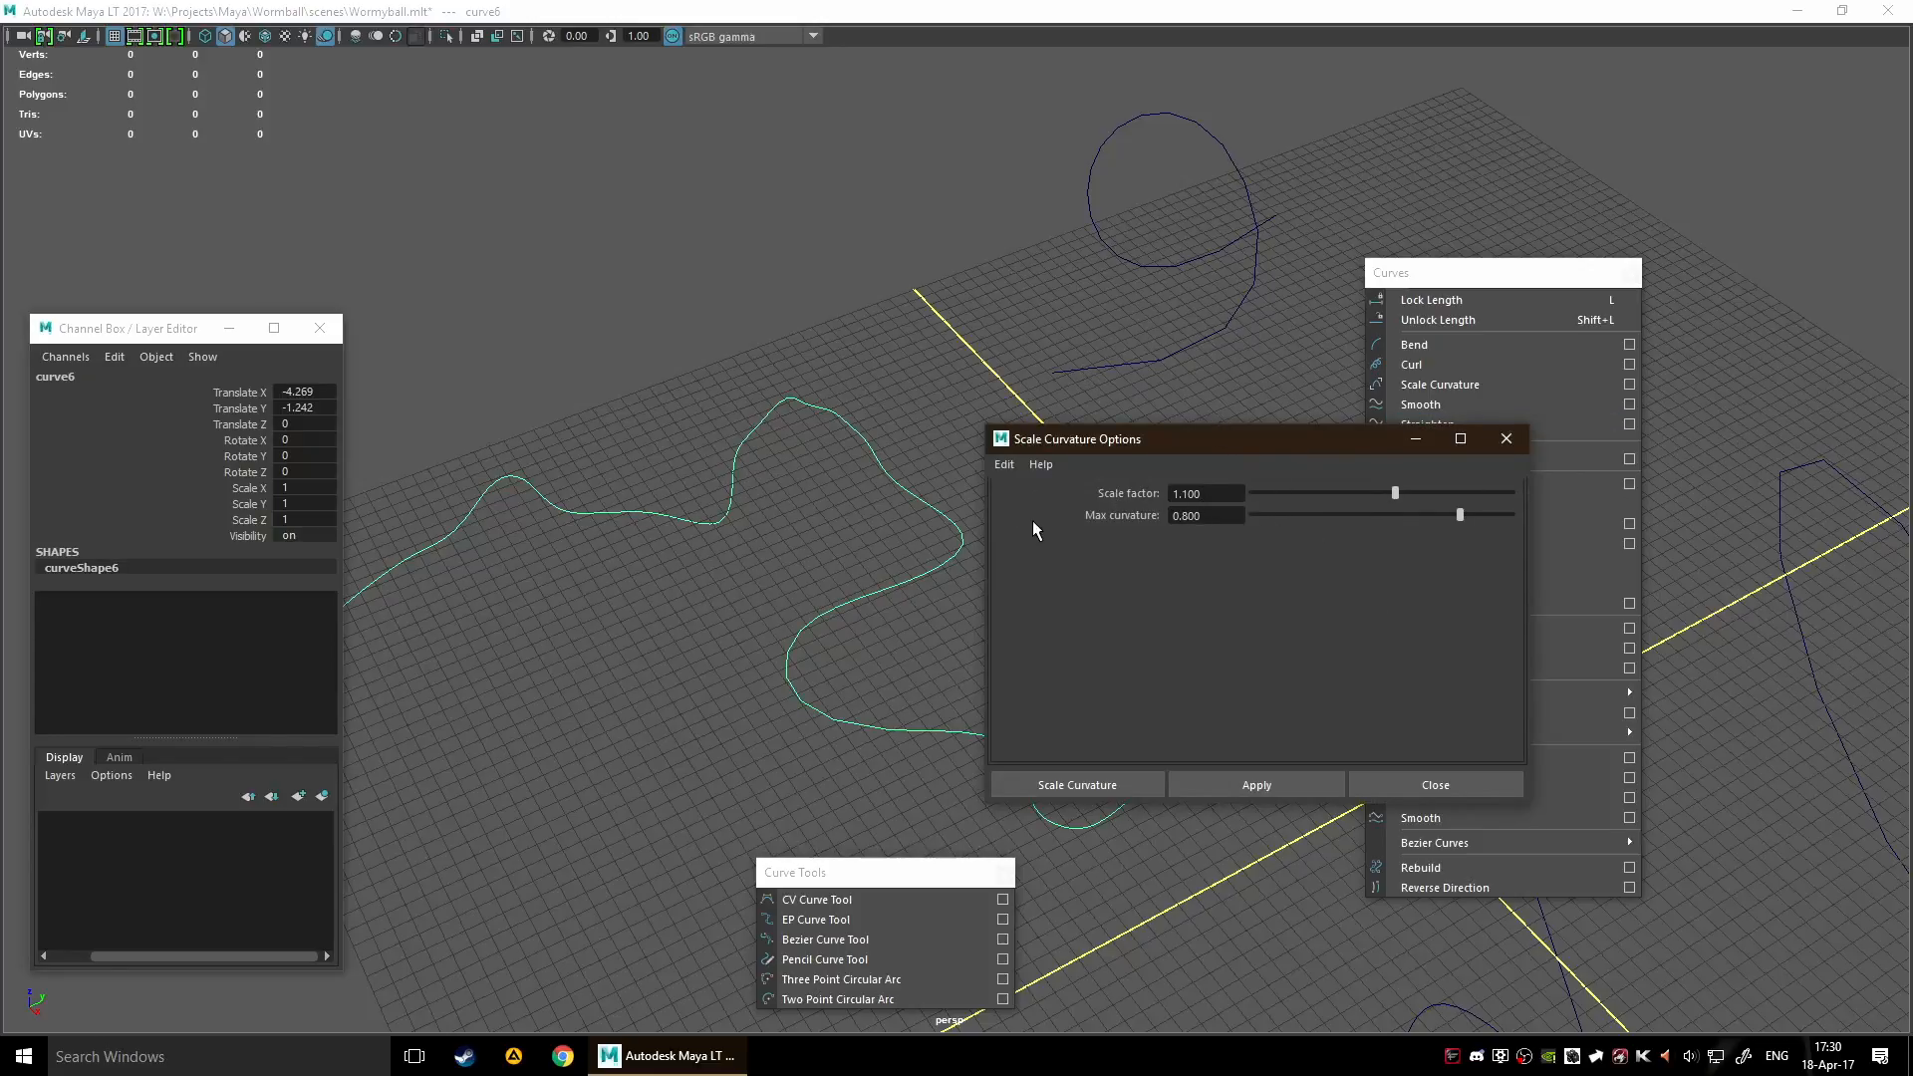
pyautogui.click(1444, 785)
pyautogui.scroll(-8, 1016, 620)
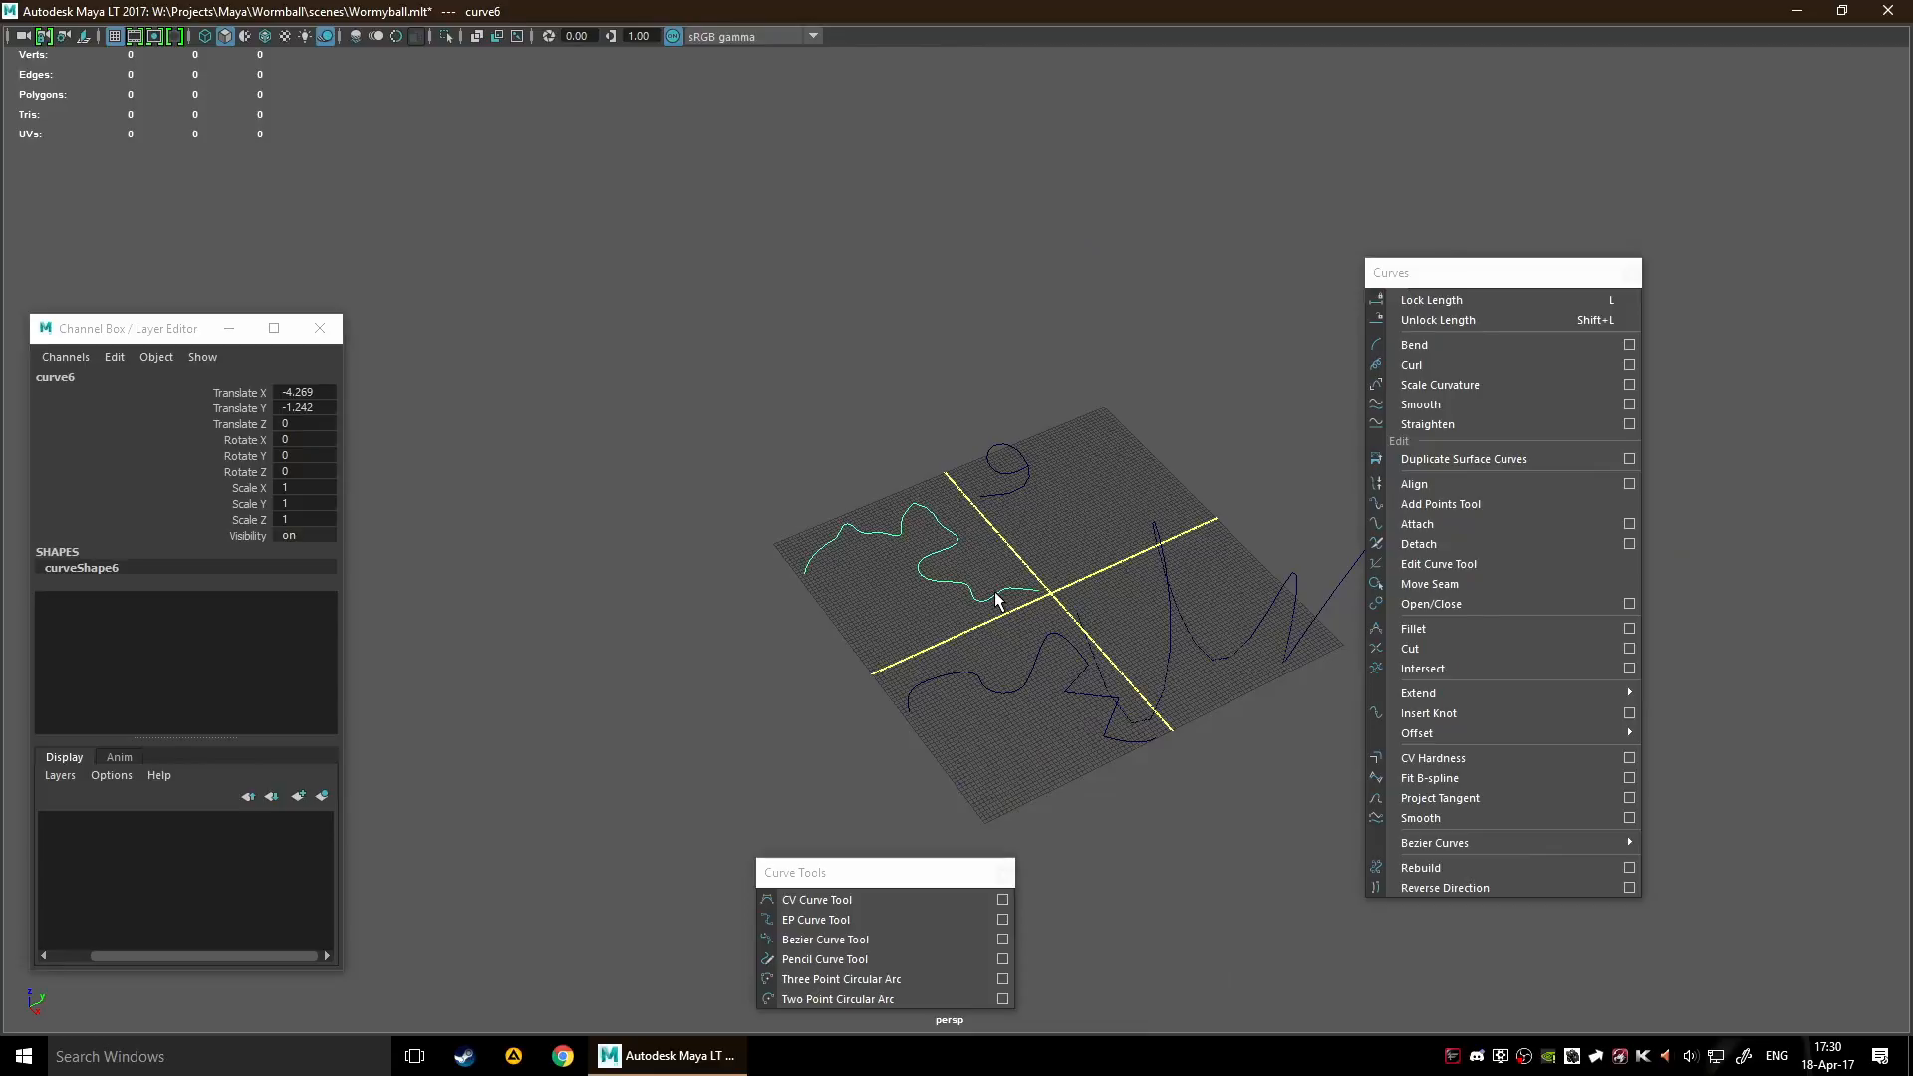
# Apply Smooth to curve6 to even out its bends and compare it with the other curves
pyautogui.keyDown('alt'); pyautogui.moveTo(1088, 499); pyautogui.dragTo(805, 402, button='middle'); pyautogui.keyUp('alt')
pyautogui.scroll(3, 861, 464)
pyautogui.keyDown('alt'); pyautogui.moveTo(759, 492); pyautogui.dragTo(837, 507, button='middle'); pyautogui.keyUp('alt')
pyautogui.keyDown('alt'); pyautogui.moveTo(733, 376); pyautogui.dragTo(919, 414, button='middle'); pyautogui.keyUp('alt')
pyautogui.click(1428, 406)
pyautogui.scroll(5, 784, 478)
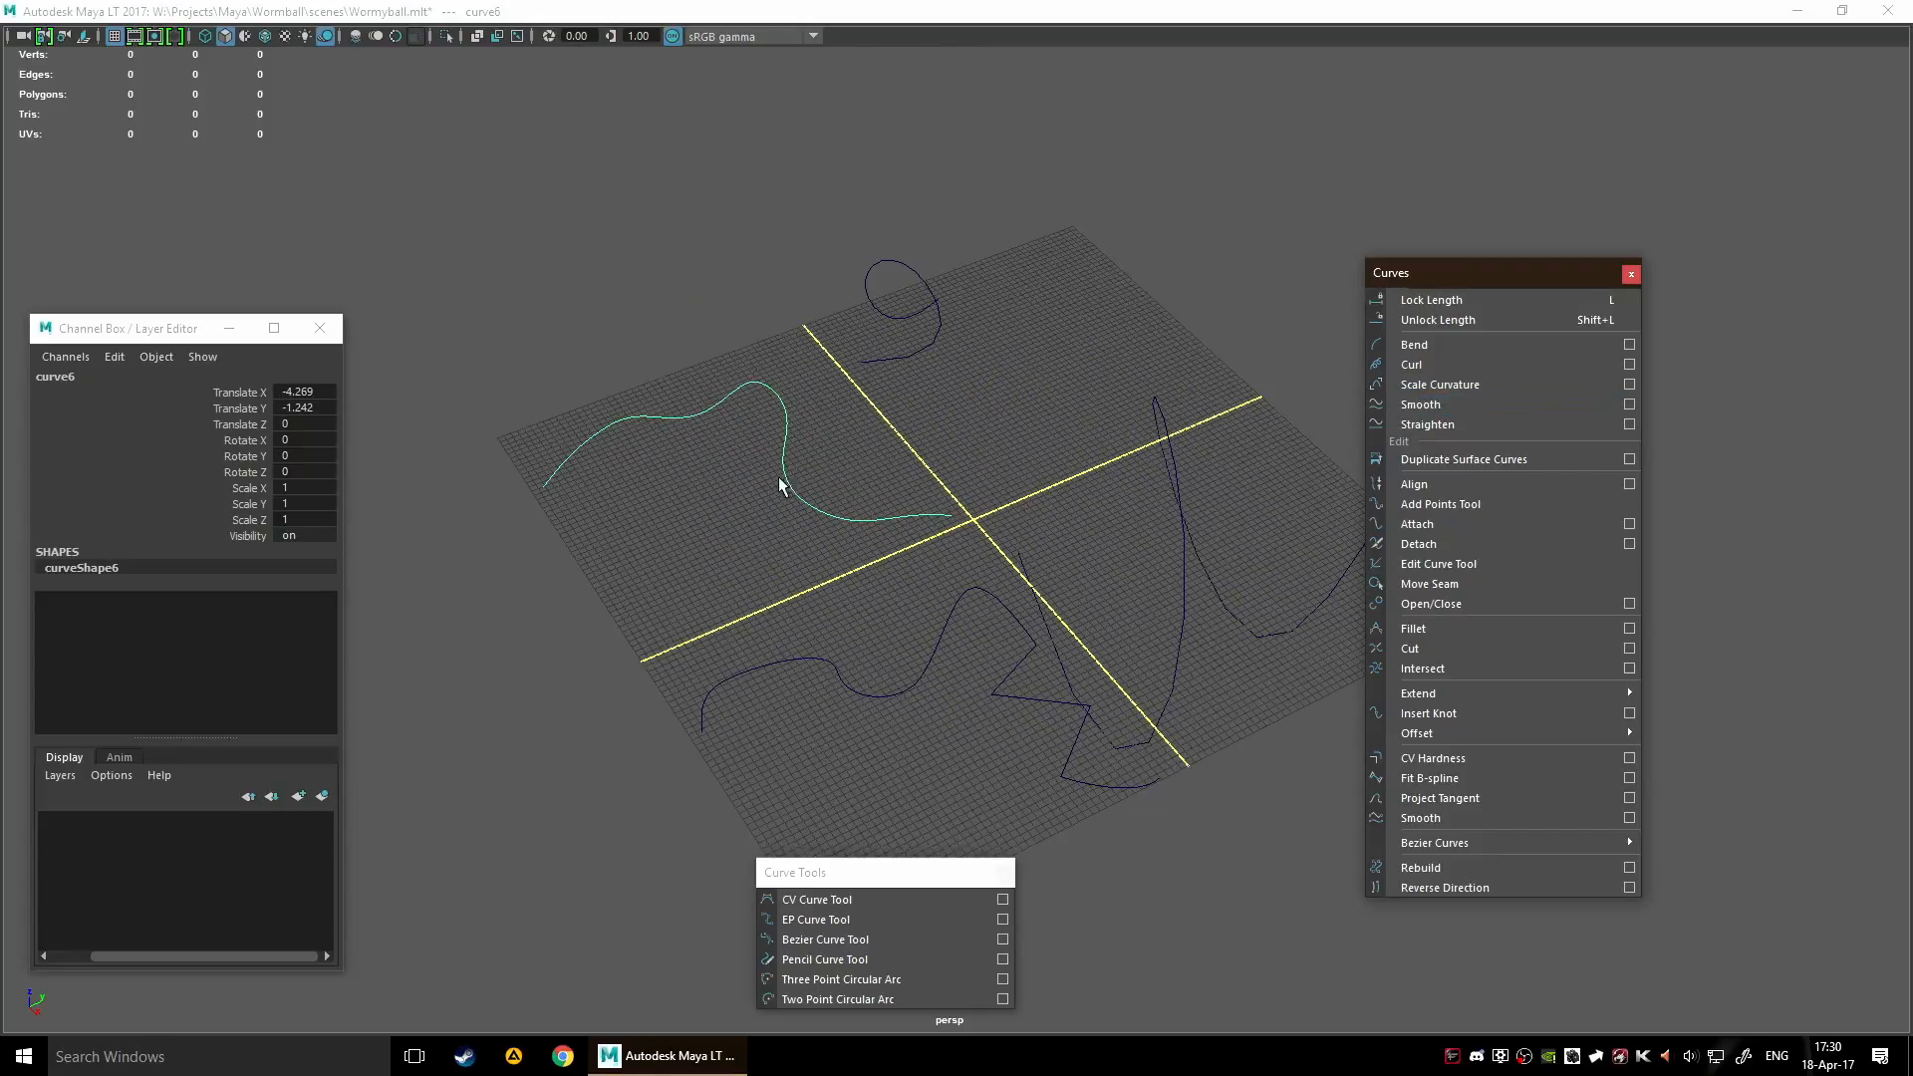
pyautogui.scroll(-5, 911, 365)
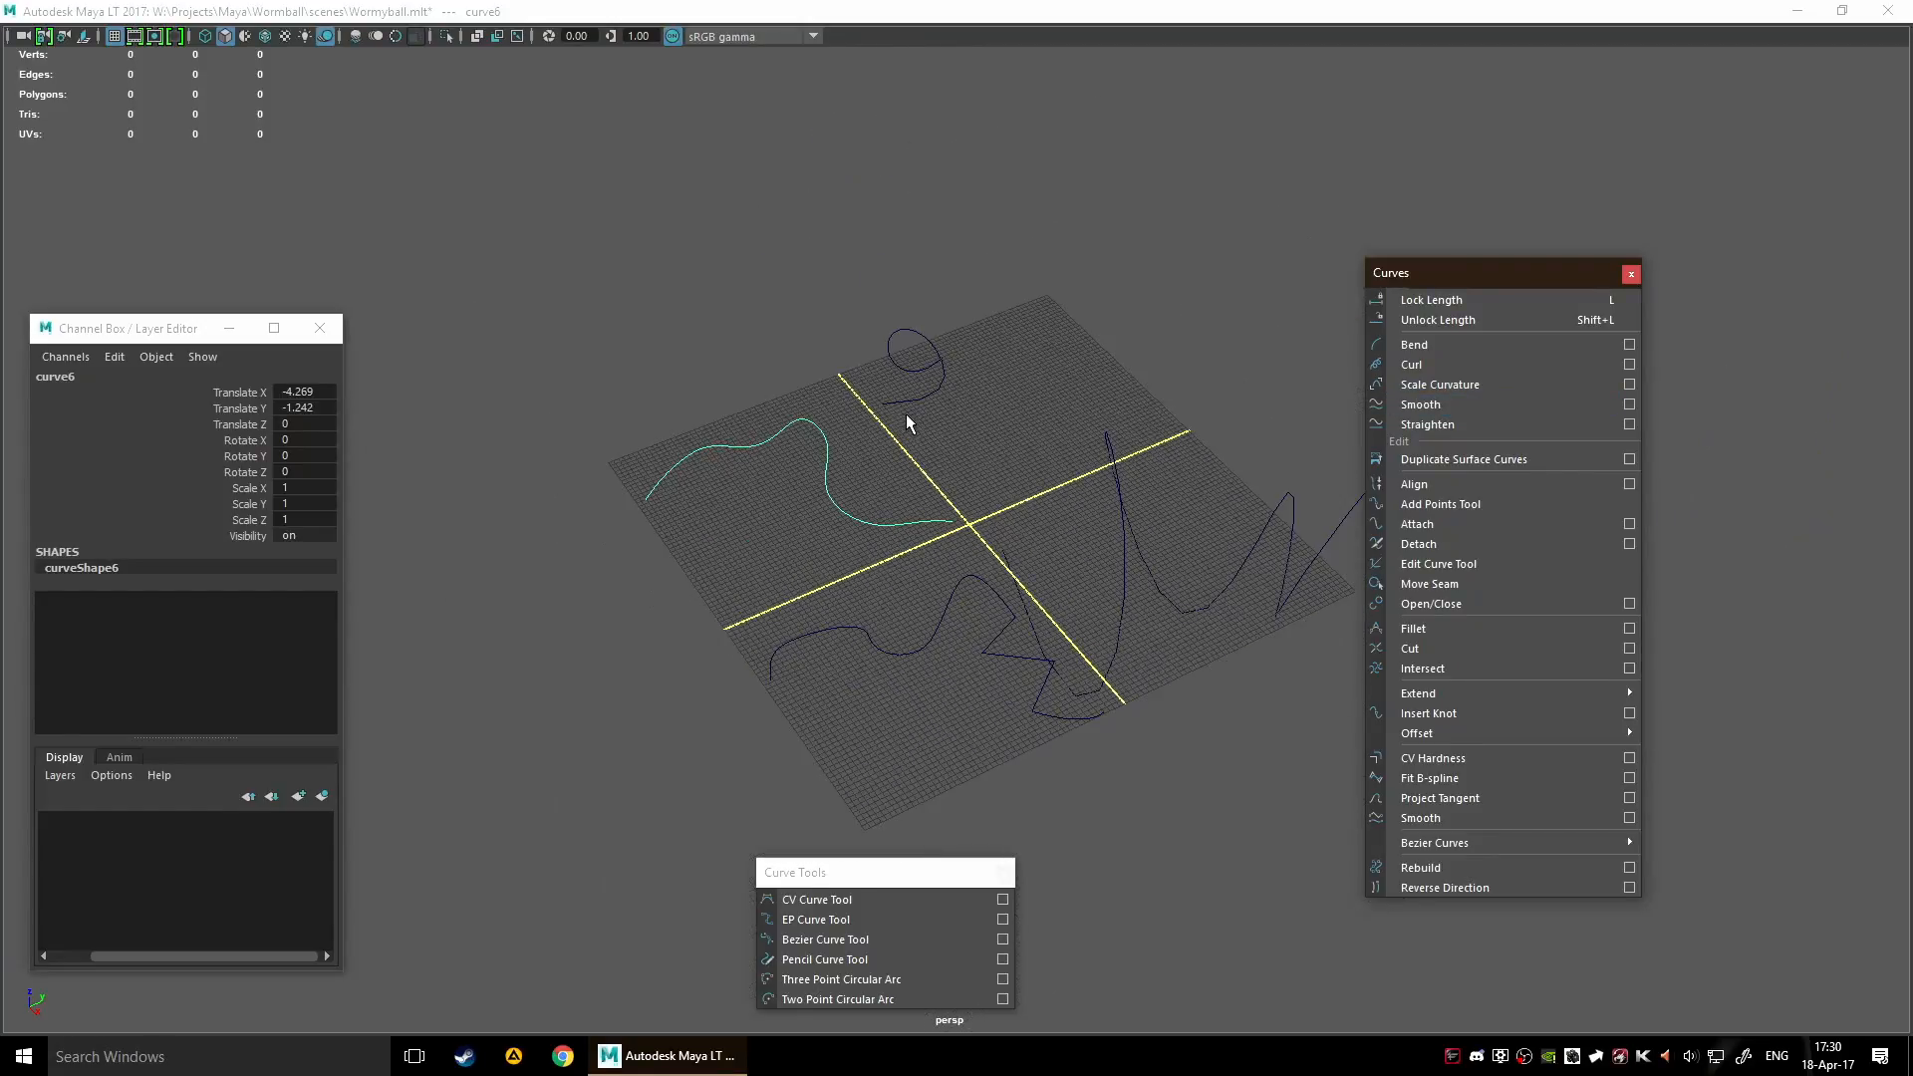
# Select curve5 and apply Straighten to it
pyautogui.click(908, 345)
pyautogui.click(1115, 453)
pyautogui.click(1497, 418)
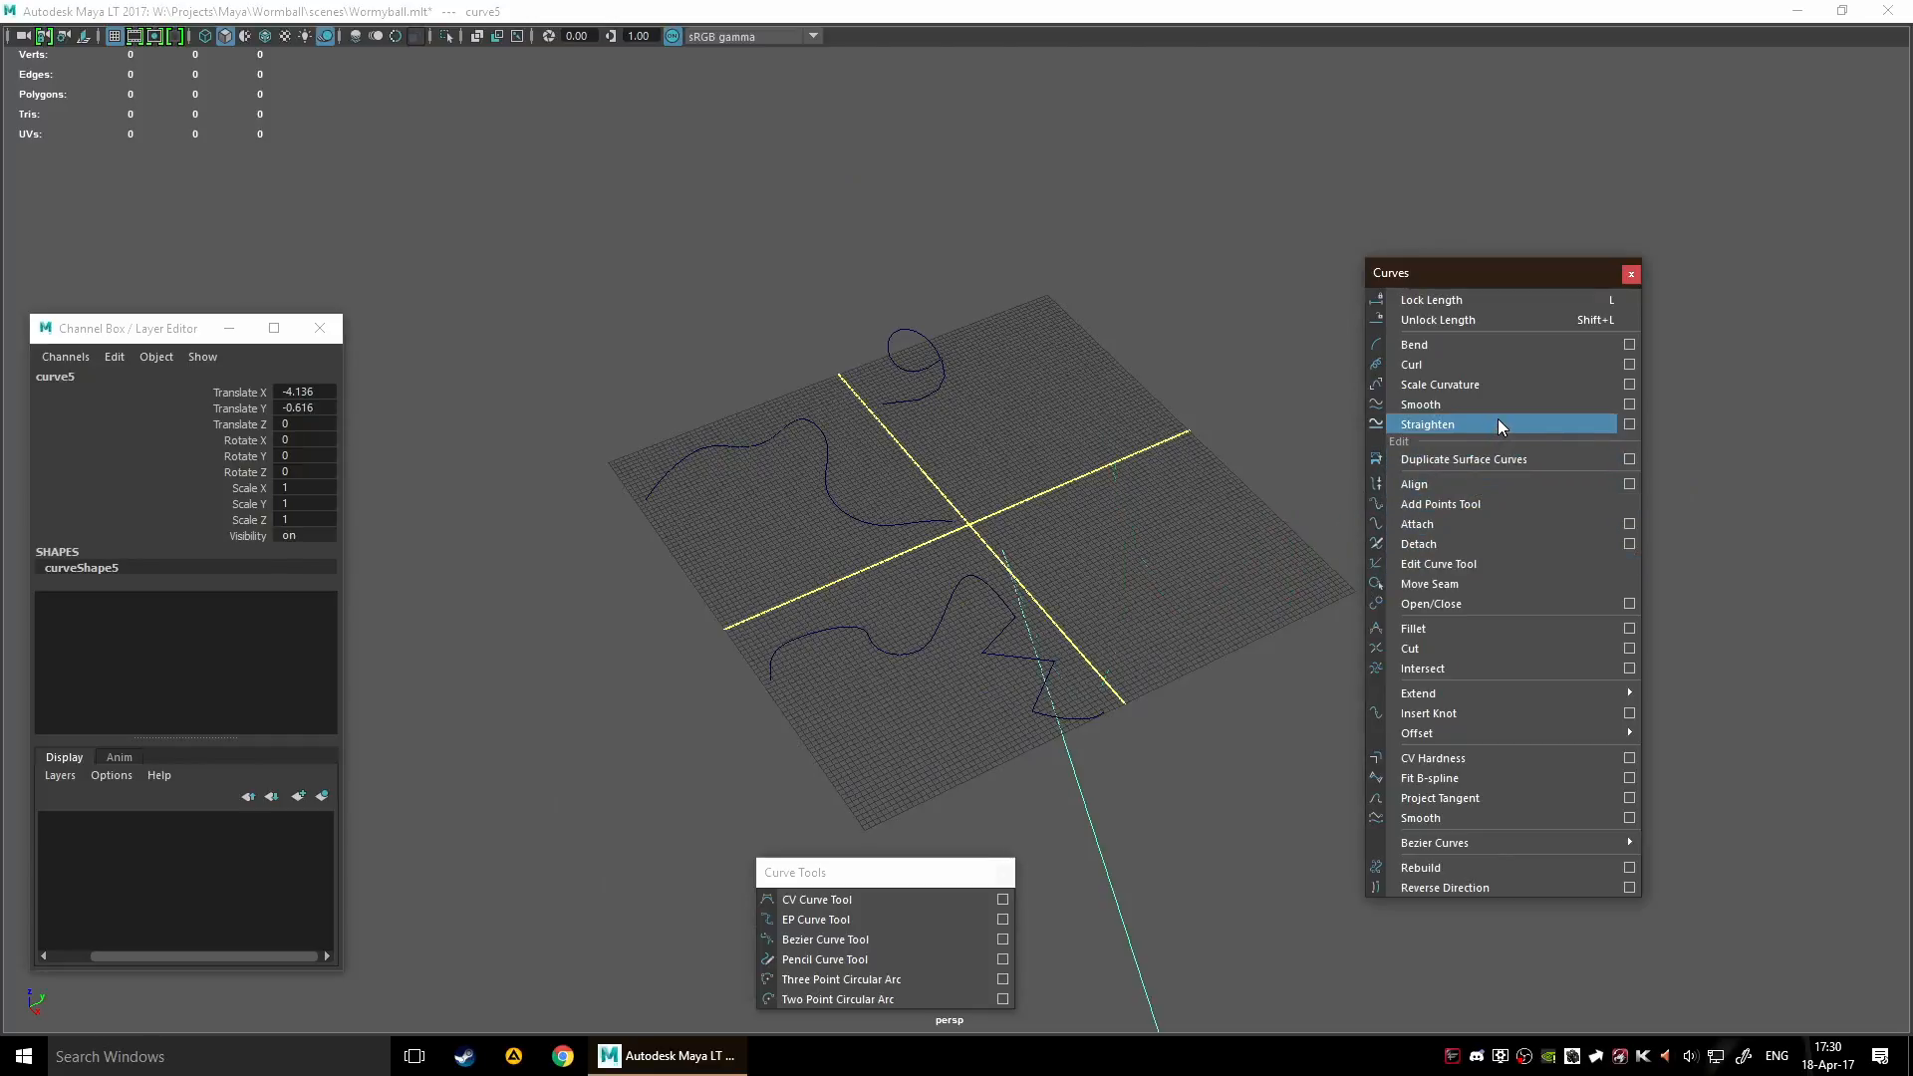
# Rotate curve5 to about -49.7 in Y and 94.8 in Z, and move it to about X 29.8, Y -1.5, Z -4.4
pyautogui.keyDown('alt'); pyautogui.moveTo(1222, 622); pyautogui.dragTo(952, 570, button='middle'); pyautogui.keyUp('alt')
pyautogui.press('e')
pyautogui.moveTo(697, 385); pyautogui.dragTo(861, 284)
pyautogui.scroll(-3, 1088, 510)
pyautogui.keyDown('alt'); pyautogui.moveTo(1098, 547); pyautogui.dragTo(903, 432); pyautogui.keyUp('alt')
pyautogui.moveTo(940, 320); pyautogui.dragTo(893, 272)
pyautogui.keyDown('alt'); pyautogui.moveTo(973, 418); pyautogui.dragTo(897, 585); pyautogui.keyUp('alt')
pyautogui.press('w')
pyautogui.moveTo(1056, 436); pyautogui.dragTo(956, 473)
pyautogui.scroll(-3, 1036, 474)
# Apply Curl to the straightened curve5 and inspect its curled shape
pyautogui.click(1406, 369)
pyautogui.keyDown('alt'); pyautogui.moveTo(1102, 538); pyautogui.dragTo(1543, 443); pyautogui.keyUp('alt')
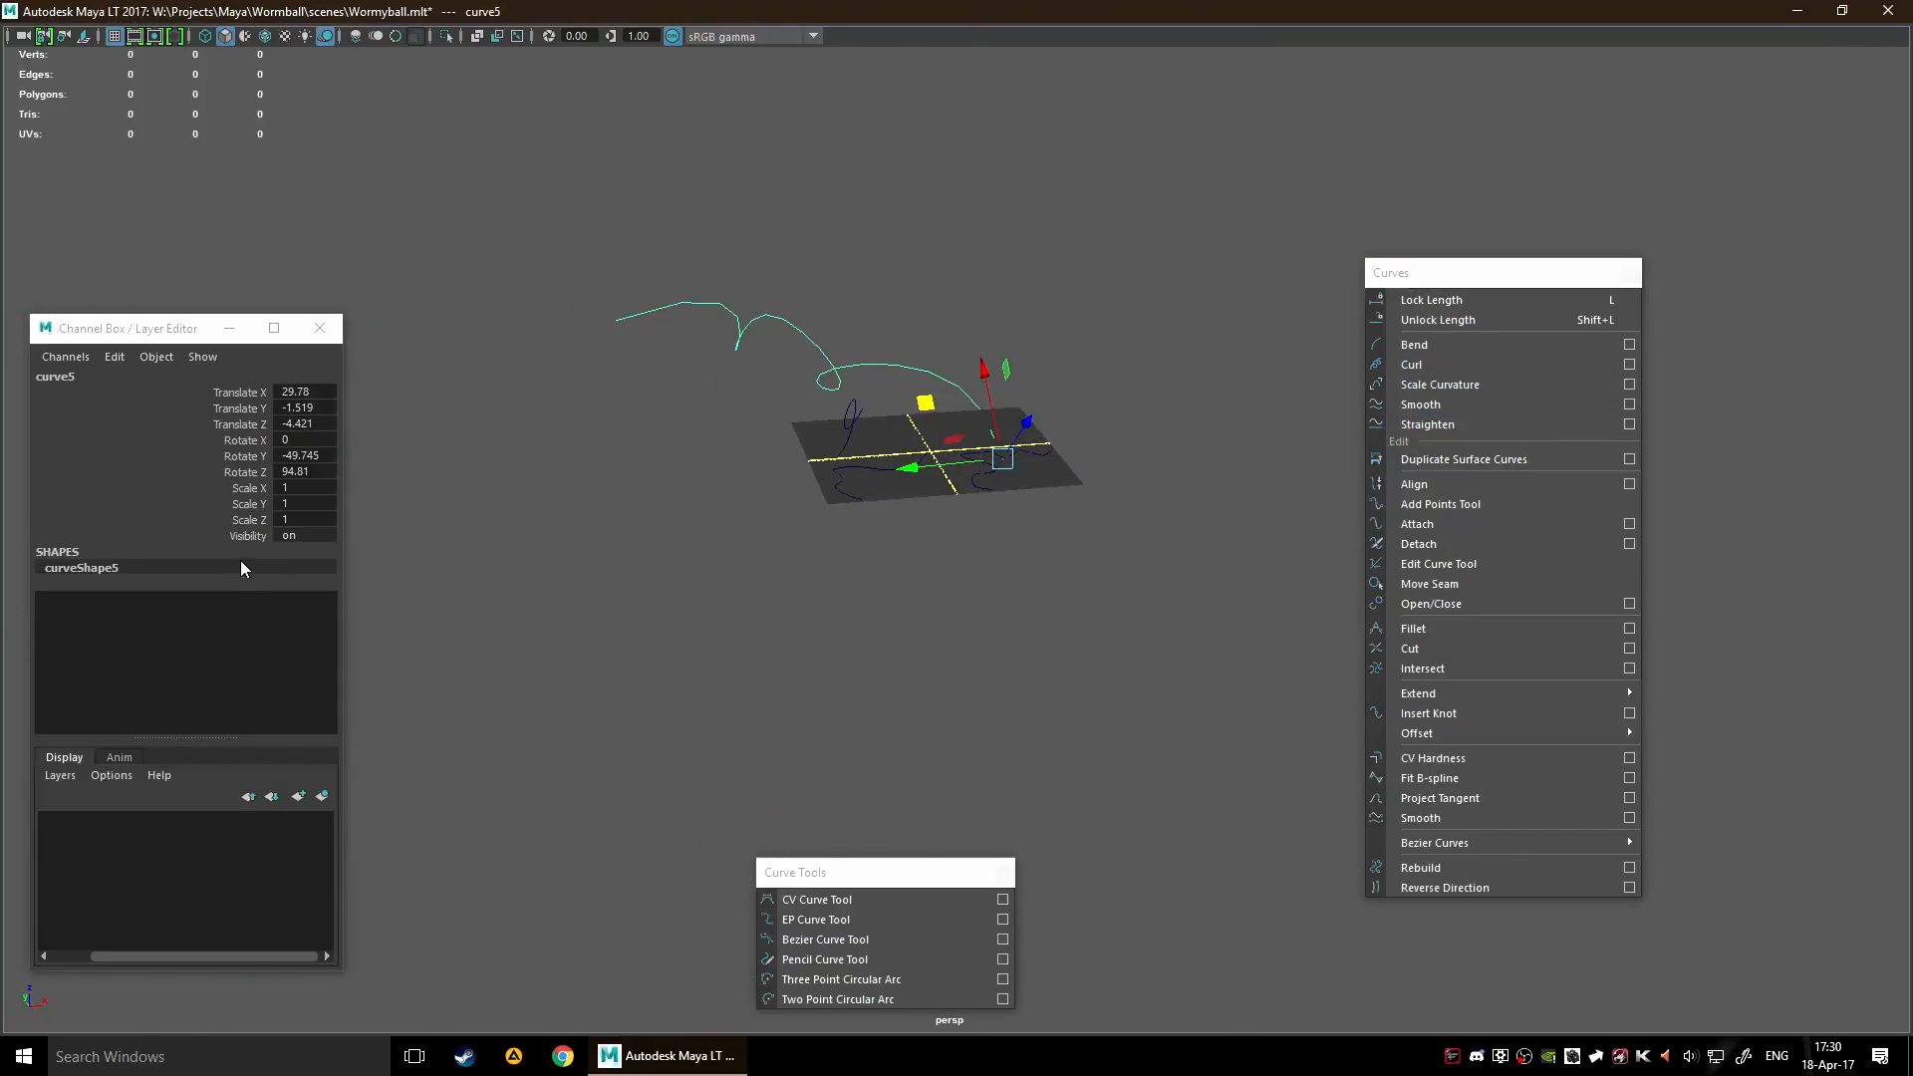
pyautogui.doubleClick(97, 569)
pyautogui.click(798, 571)
# Try further Curl and Bend operations on curve5, undo them, and review the Curl options without applying
pyautogui.moveTo(732, 310); pyautogui.dragTo(822, 390)
pyautogui.hotkey('ctrl', 'z')
pyautogui.click(1437, 367)
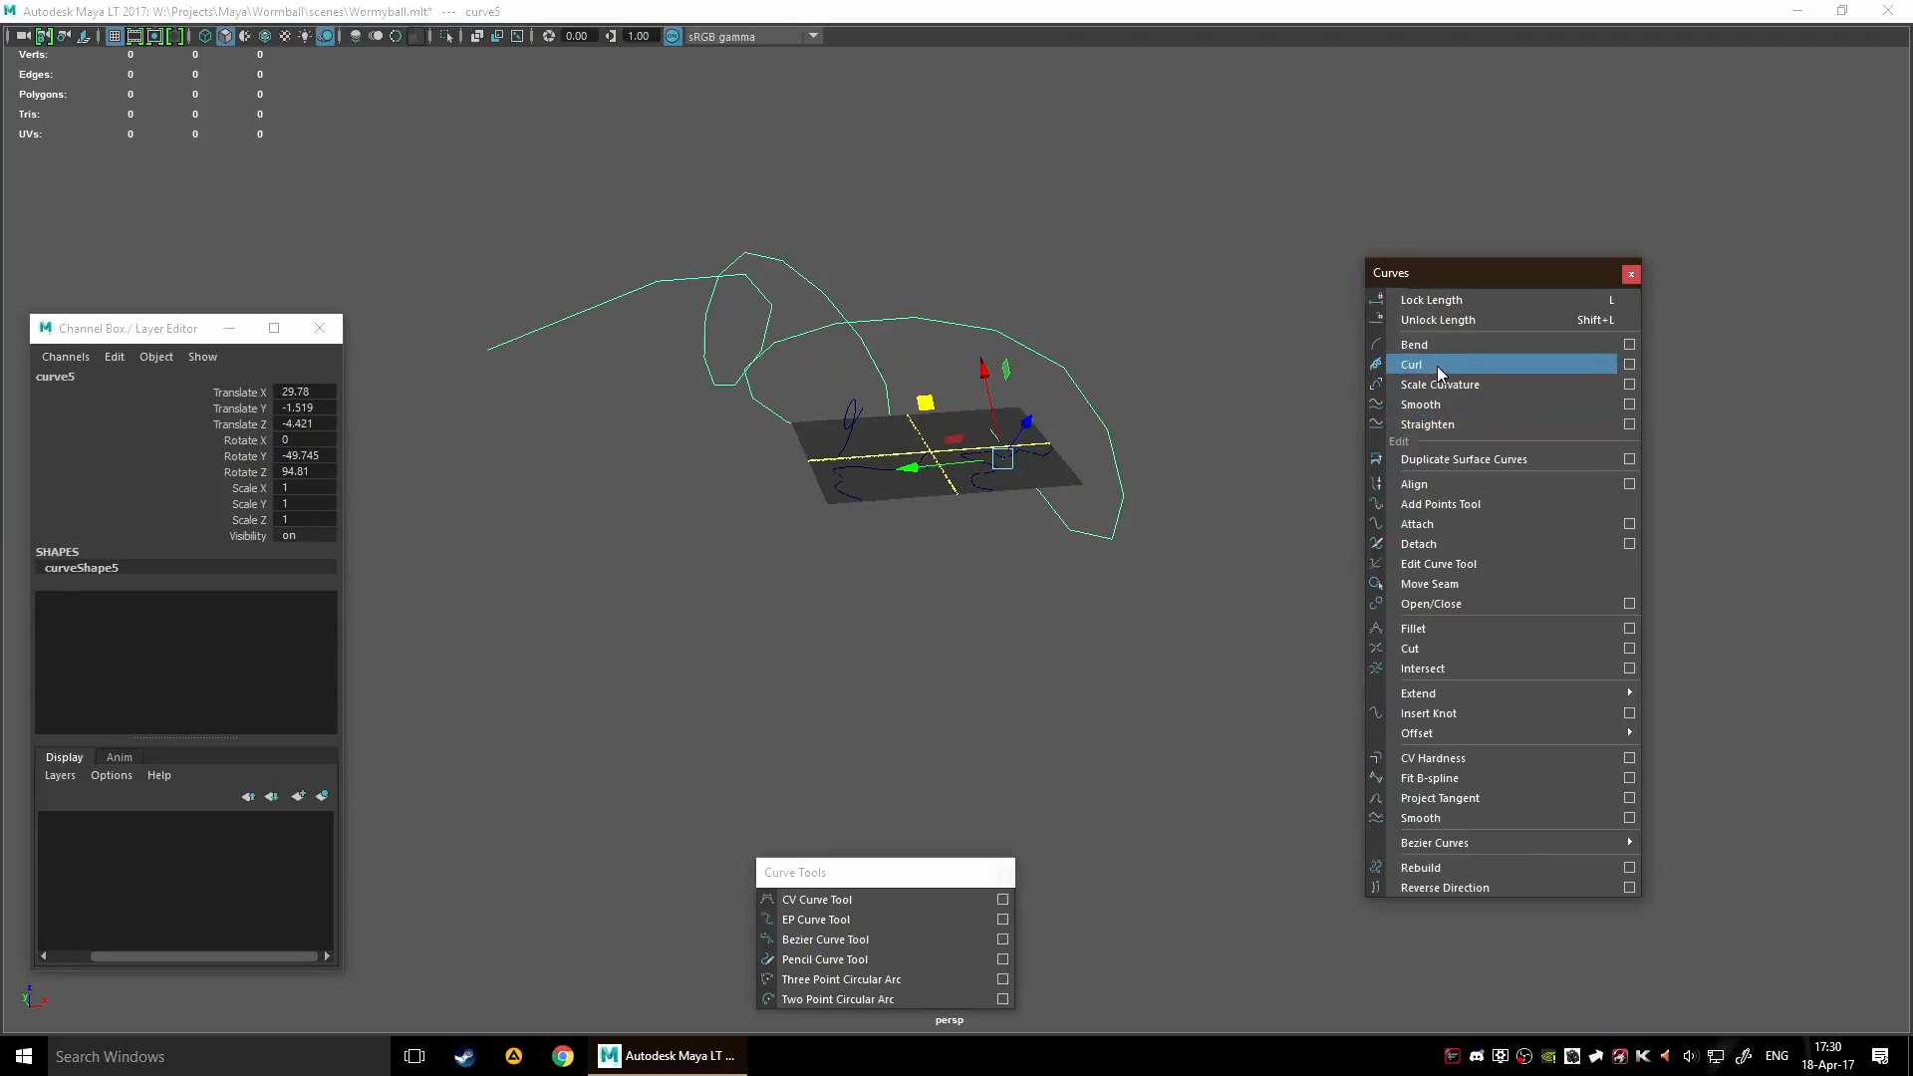
pyautogui.click(1436, 367)
pyautogui.click(1437, 366)
pyautogui.click(1437, 350)
pyautogui.hotkey('ctrl', 'z')
pyautogui.hotkey('ctrl', 'z')
pyautogui.hotkey('ctrl', 'z')
pyautogui.hotkey('ctrl', 'z')
pyautogui.click(1437, 349)
pyautogui.hotkey('ctrl', 'z')
pyautogui.click(1629, 364)
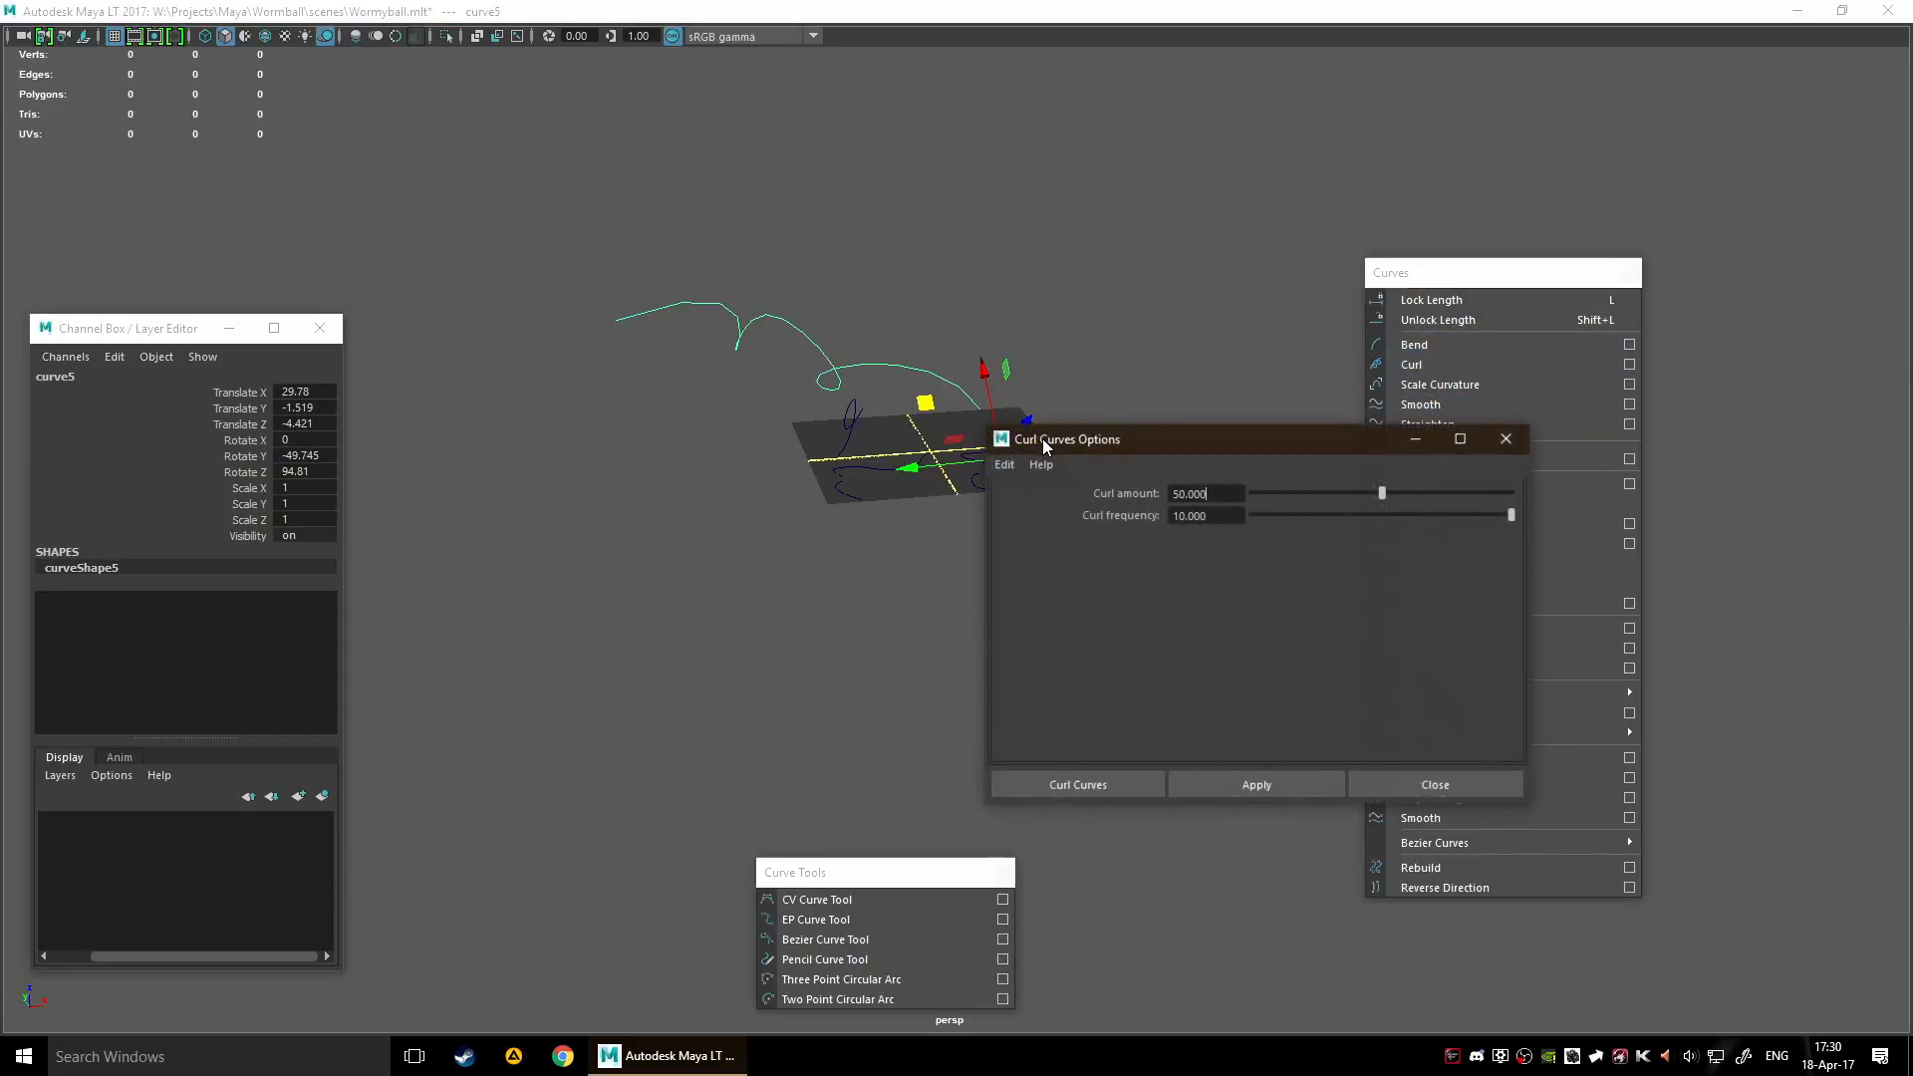
pyautogui.click(1505, 440)
# Select curve5 together with curve6, run Align, and inspect the join between the two curves
pyautogui.keyDown('alt'); pyautogui.moveTo(1098, 404); pyautogui.dragTo(956, 522); pyautogui.keyUp('alt')
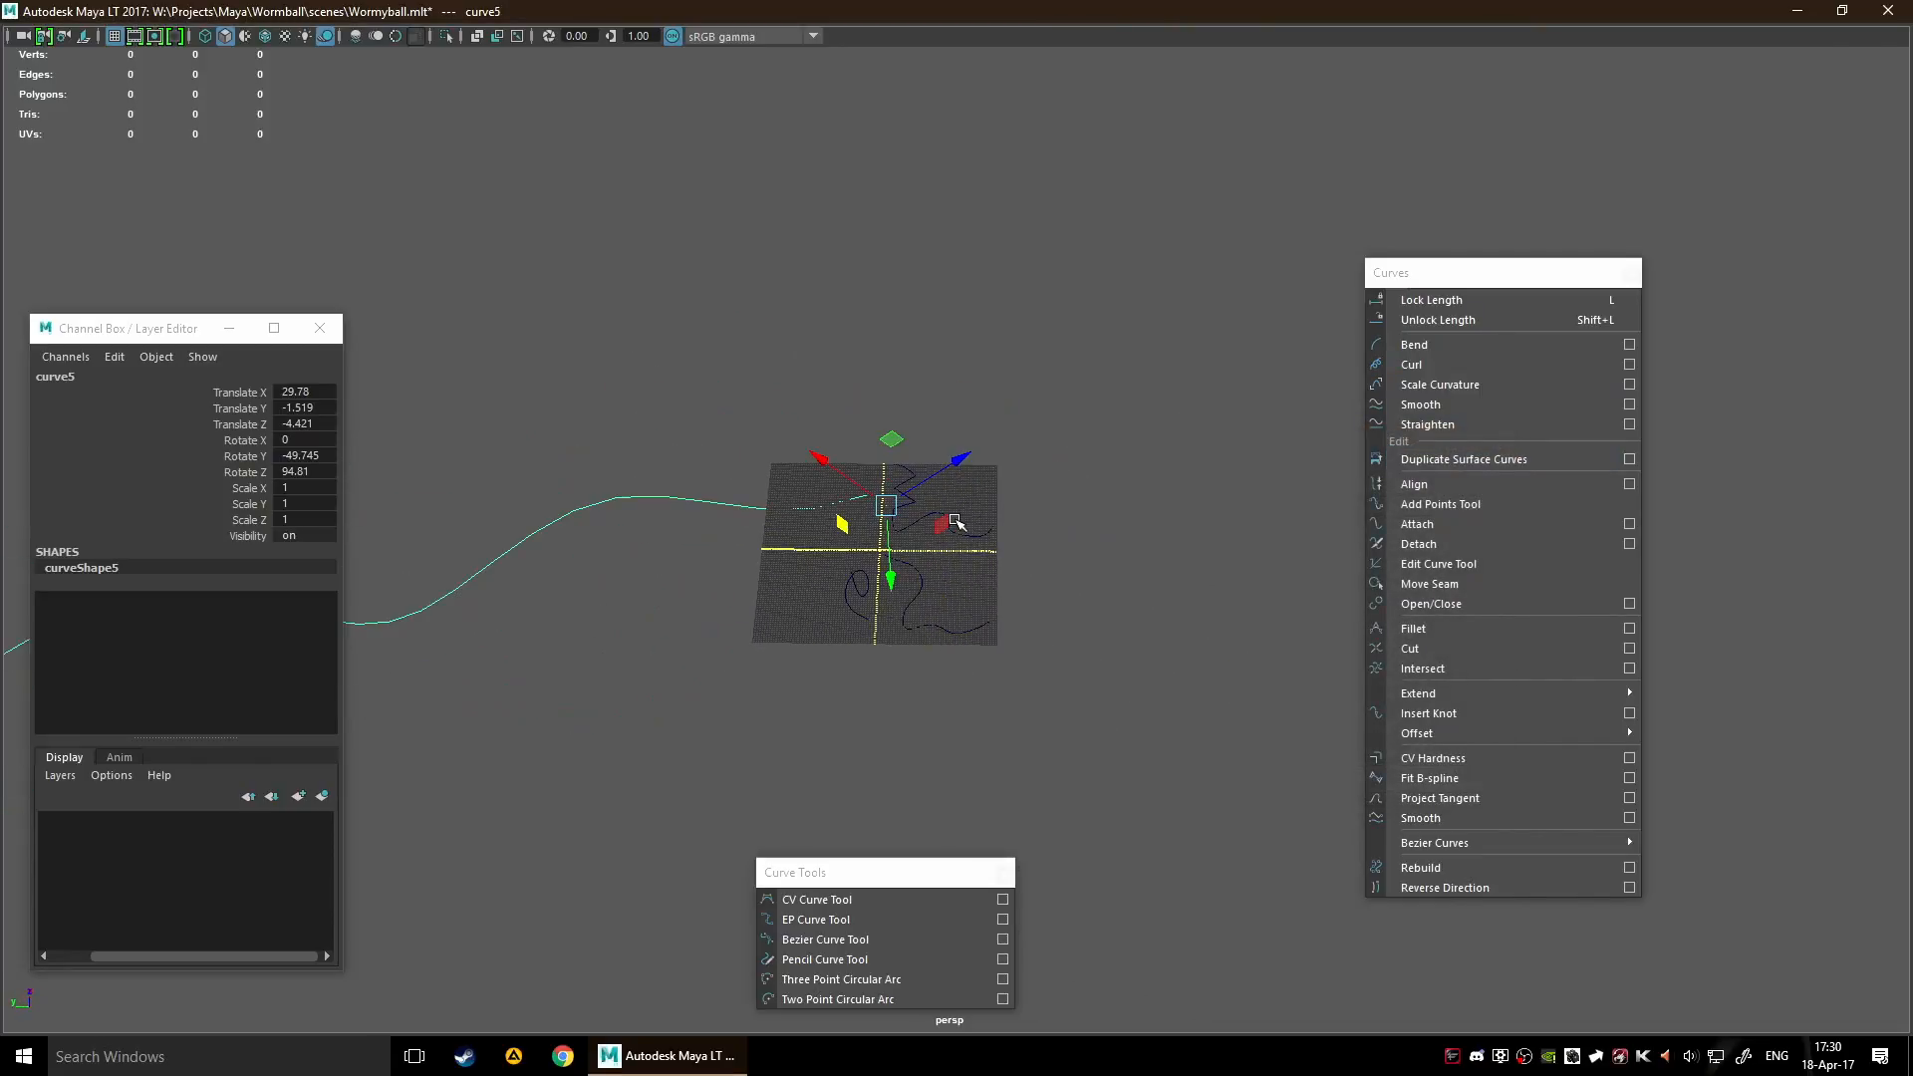
pyautogui.scroll(6, 974, 524)
pyautogui.scroll(-5, 1084, 475)
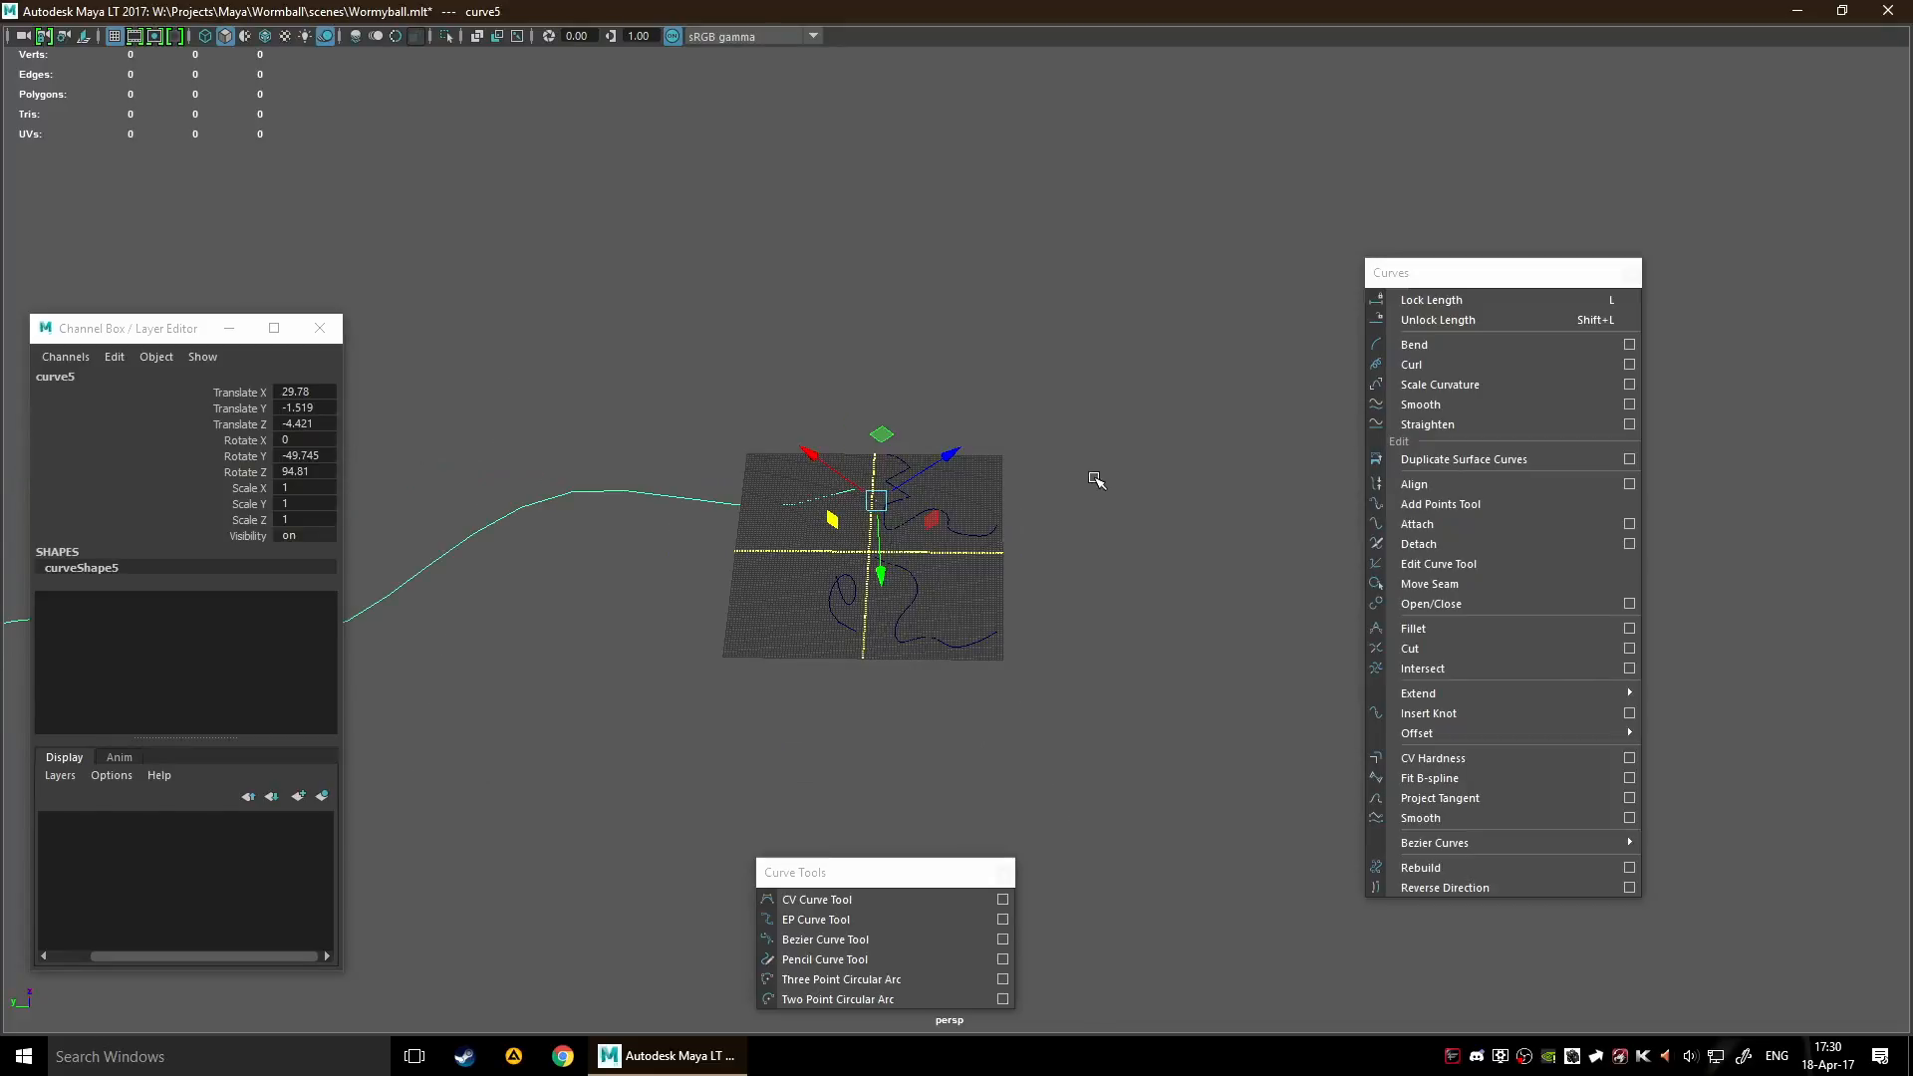
pyautogui.scroll(3, 1097, 483)
pyautogui.scroll(2, 1097, 485)
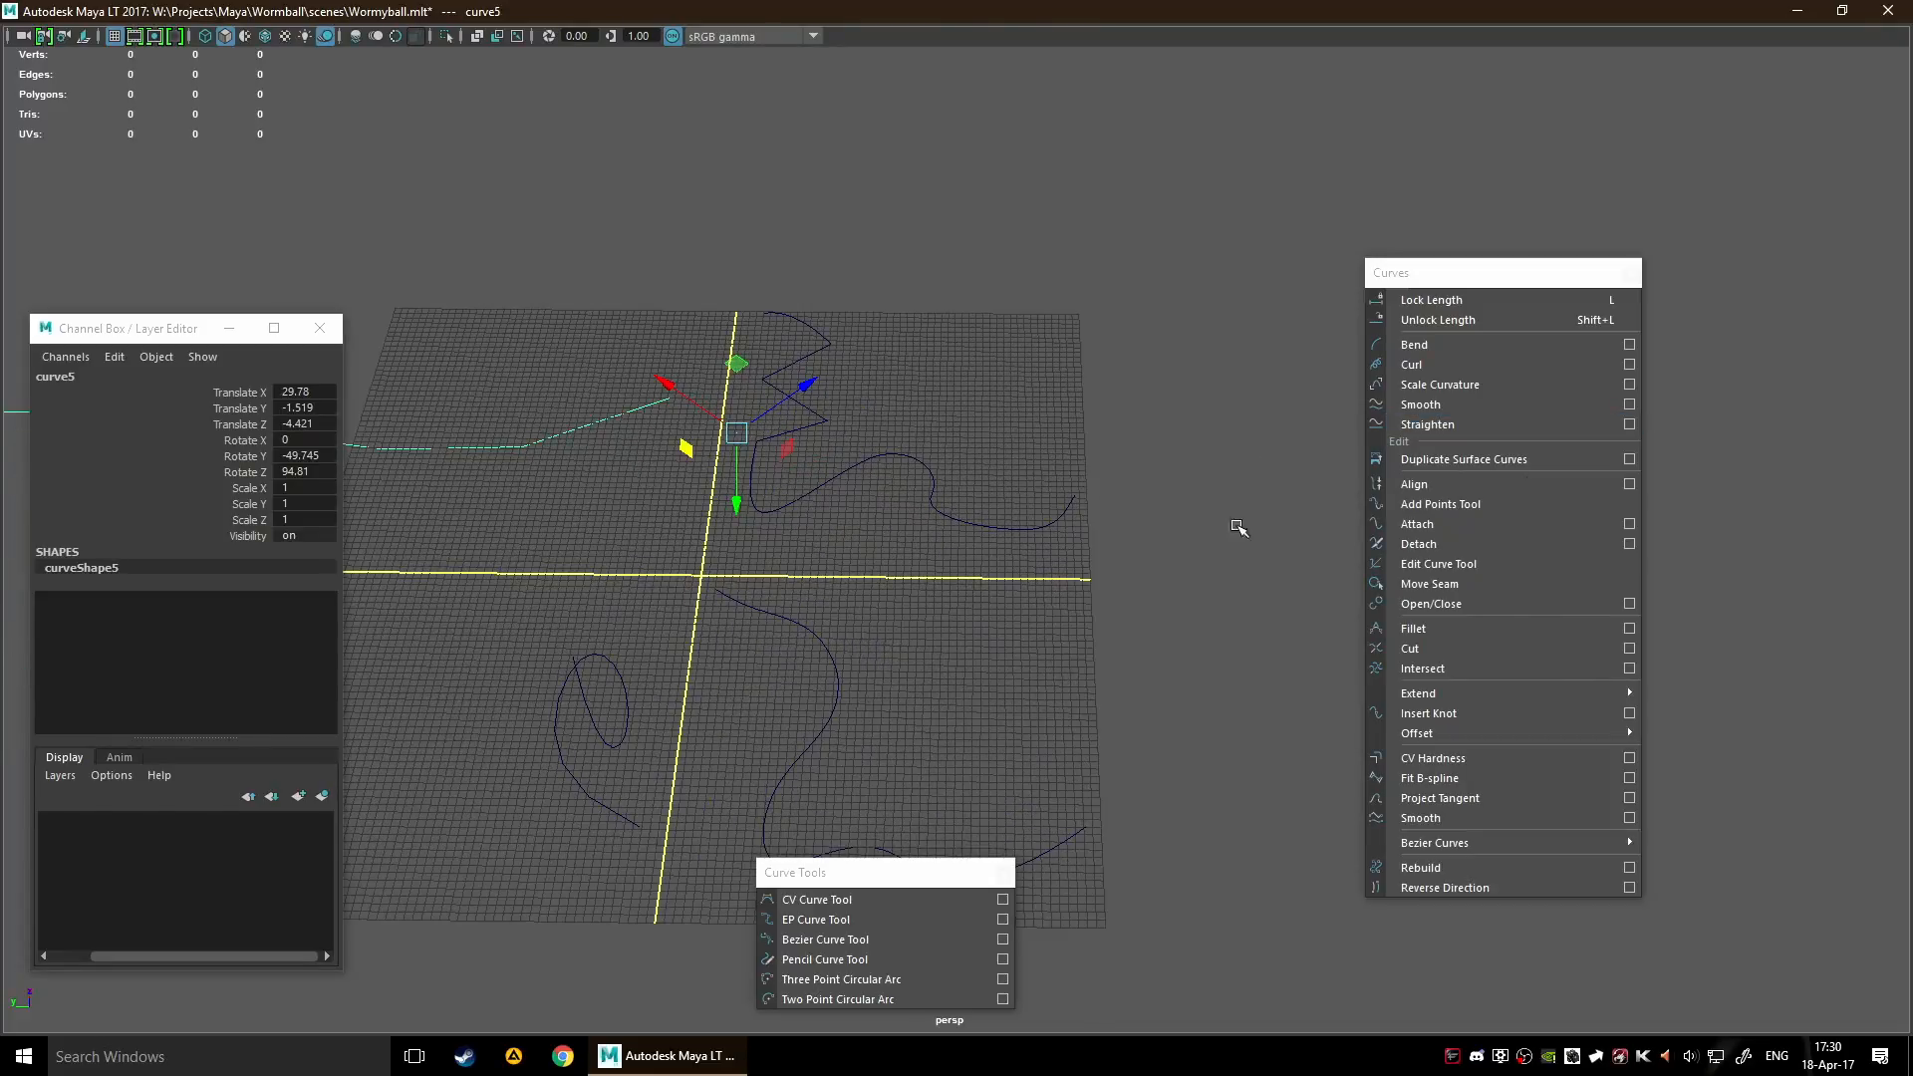
pyautogui.keyDown('alt'); pyautogui.moveTo(1037, 492); pyautogui.dragTo(1281, 528); pyautogui.keyUp('alt')
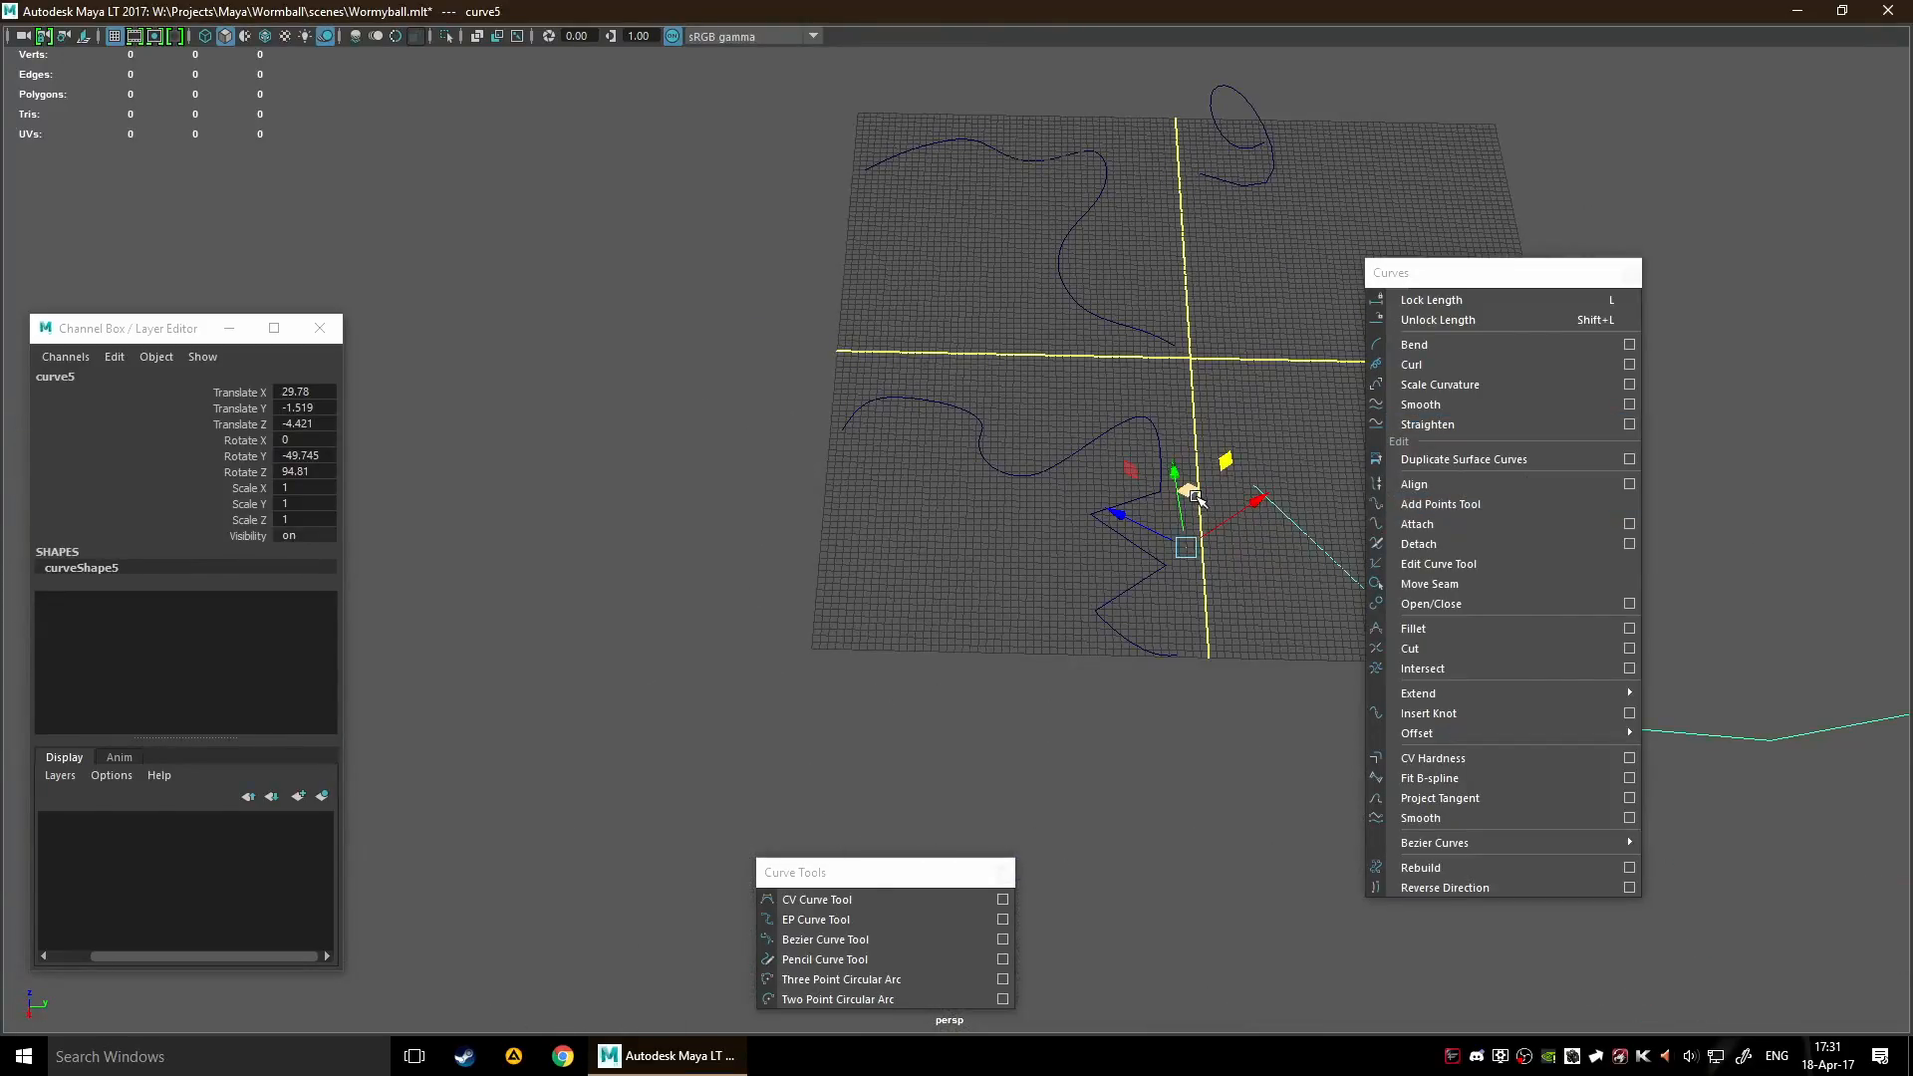
pyautogui.keyDown('alt'); pyautogui.moveTo(1237, 411); pyautogui.dragTo(1018, 540, button='middle'); pyautogui.keyUp('alt')
pyautogui.moveTo(827, 468); pyautogui.dragTo(1002, 404)
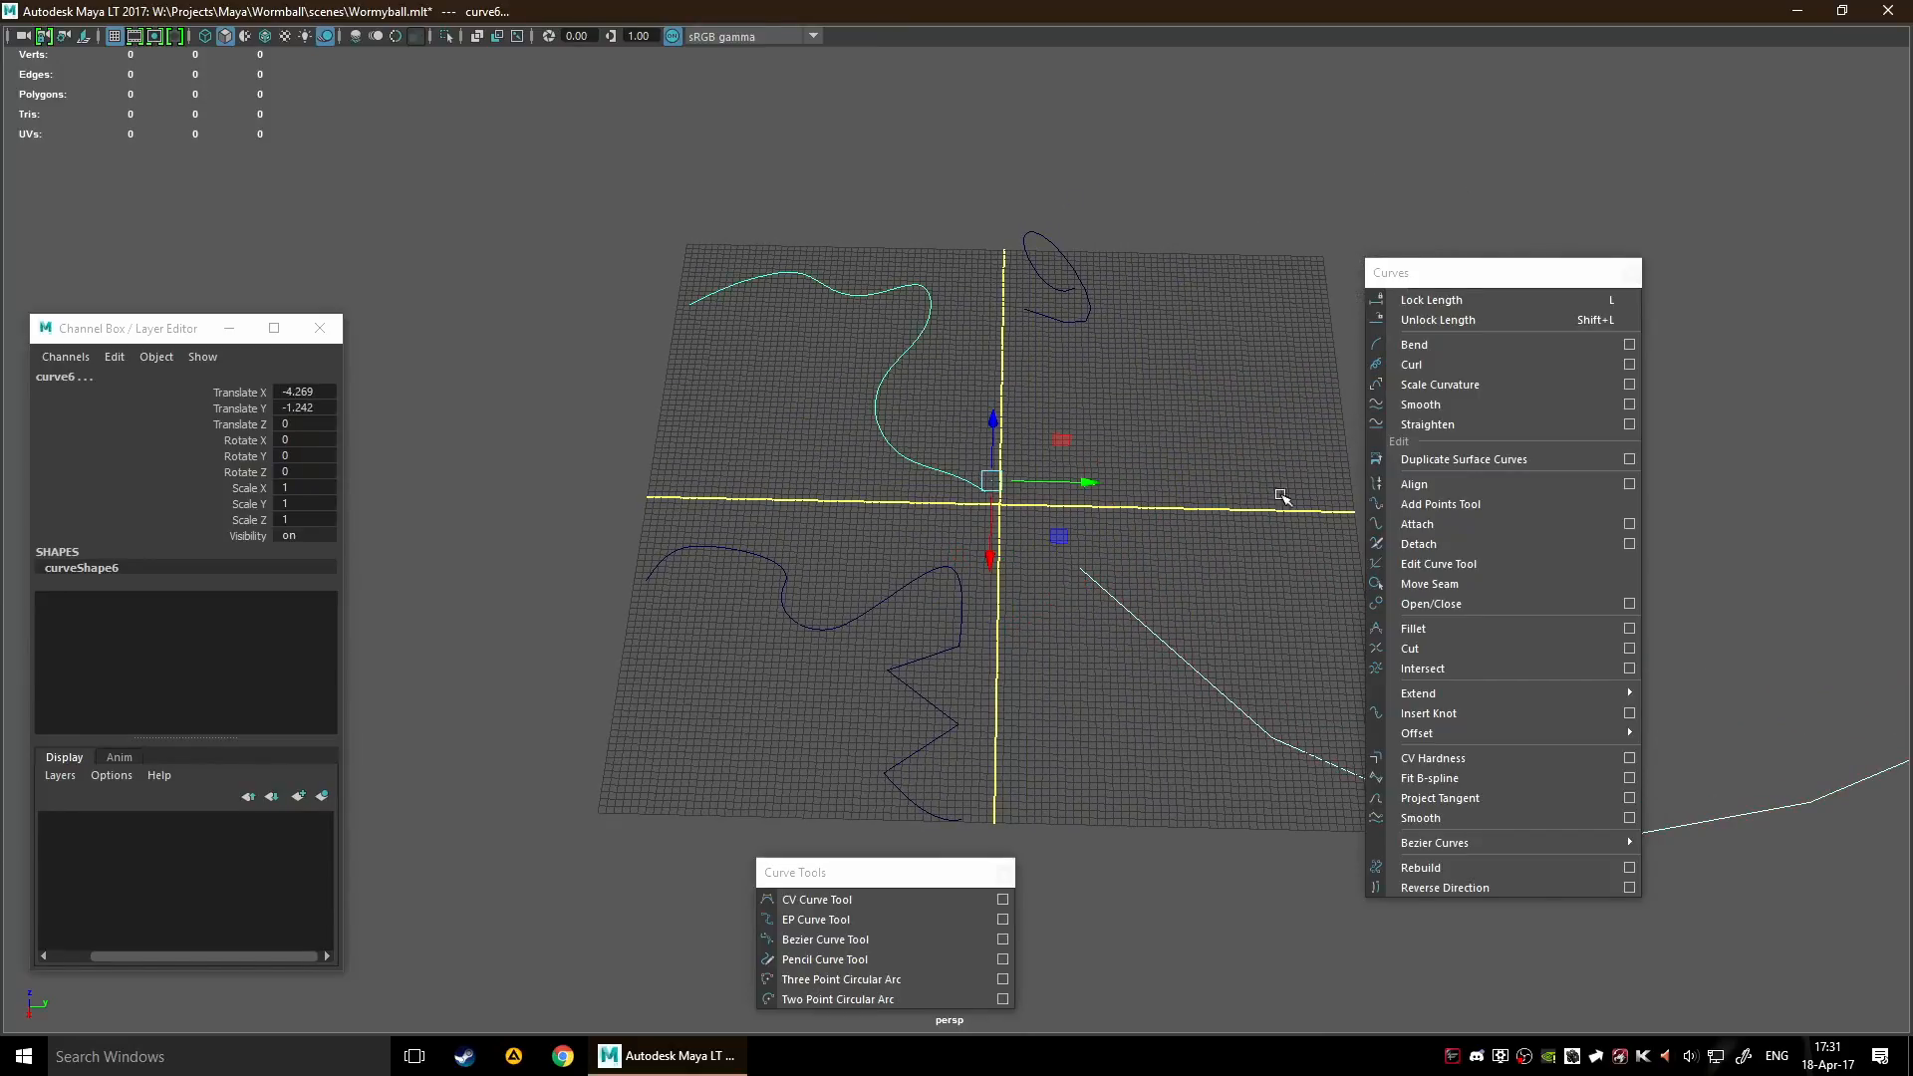
pyautogui.click(1415, 484)
pyautogui.scroll(-3, 1156, 513)
pyautogui.scroll(-3, 1175, 512)
pyautogui.keyDown('alt'); pyautogui.moveTo(1171, 510); pyautogui.dragTo(957, 471, button='middle'); pyautogui.keyUp('alt')
pyautogui.scroll(-2, 221, 674)
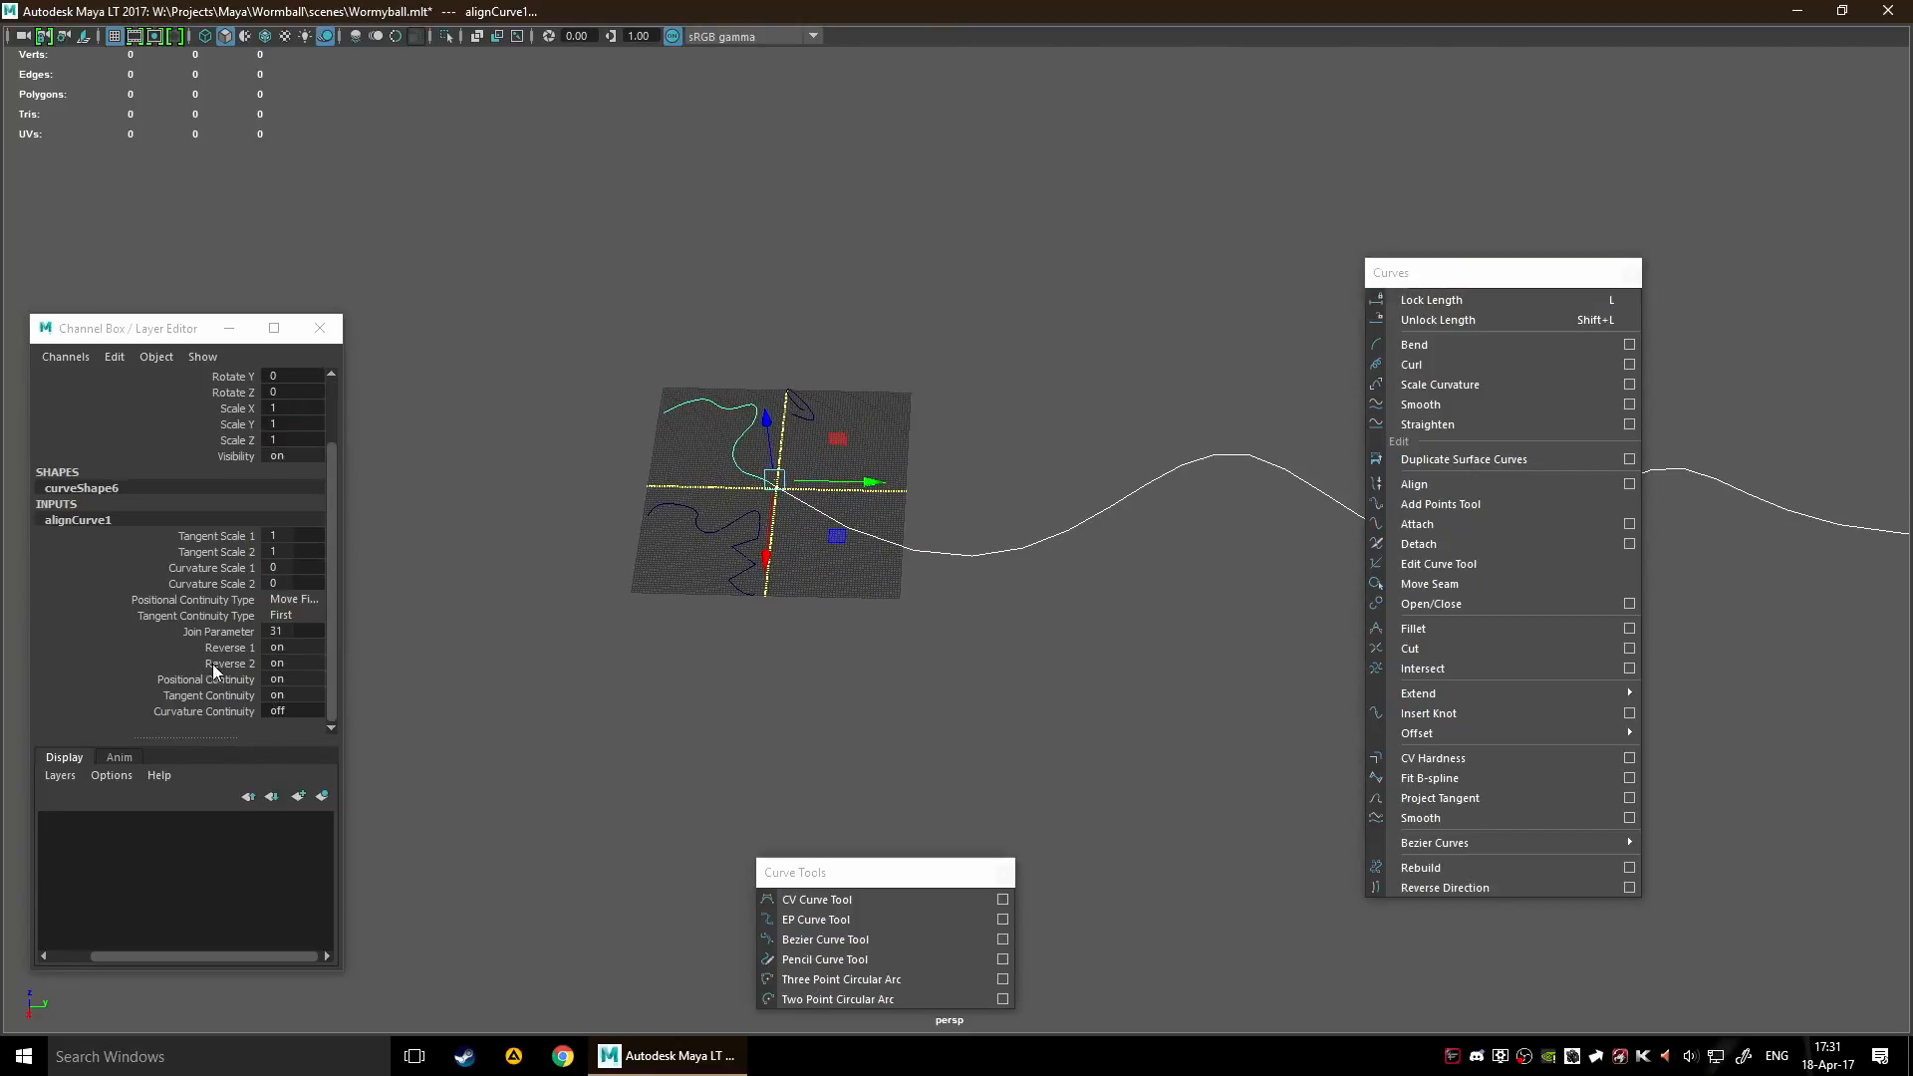
# Select the alignCurve1 input node and activate the Show Manipulator Tool for it
pyautogui.doubleClick(98, 519)
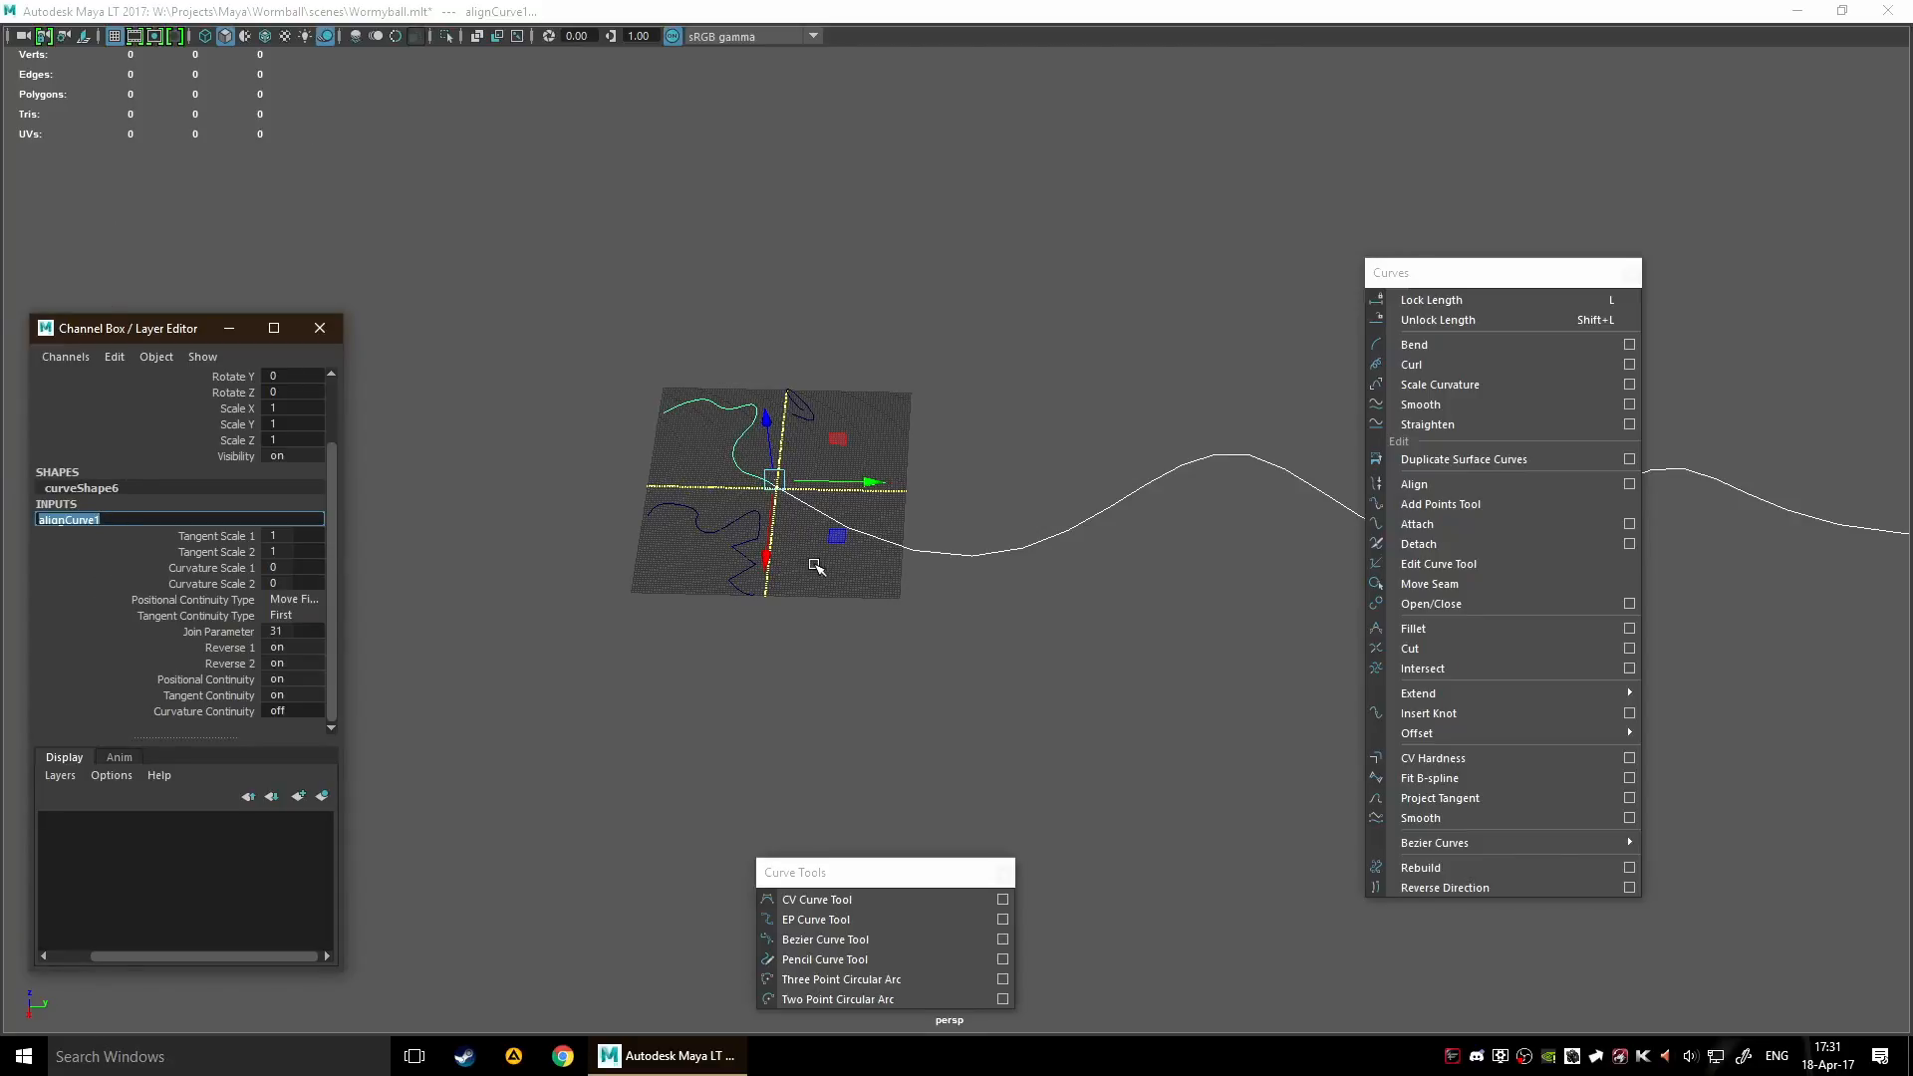
pyautogui.click(77, 508)
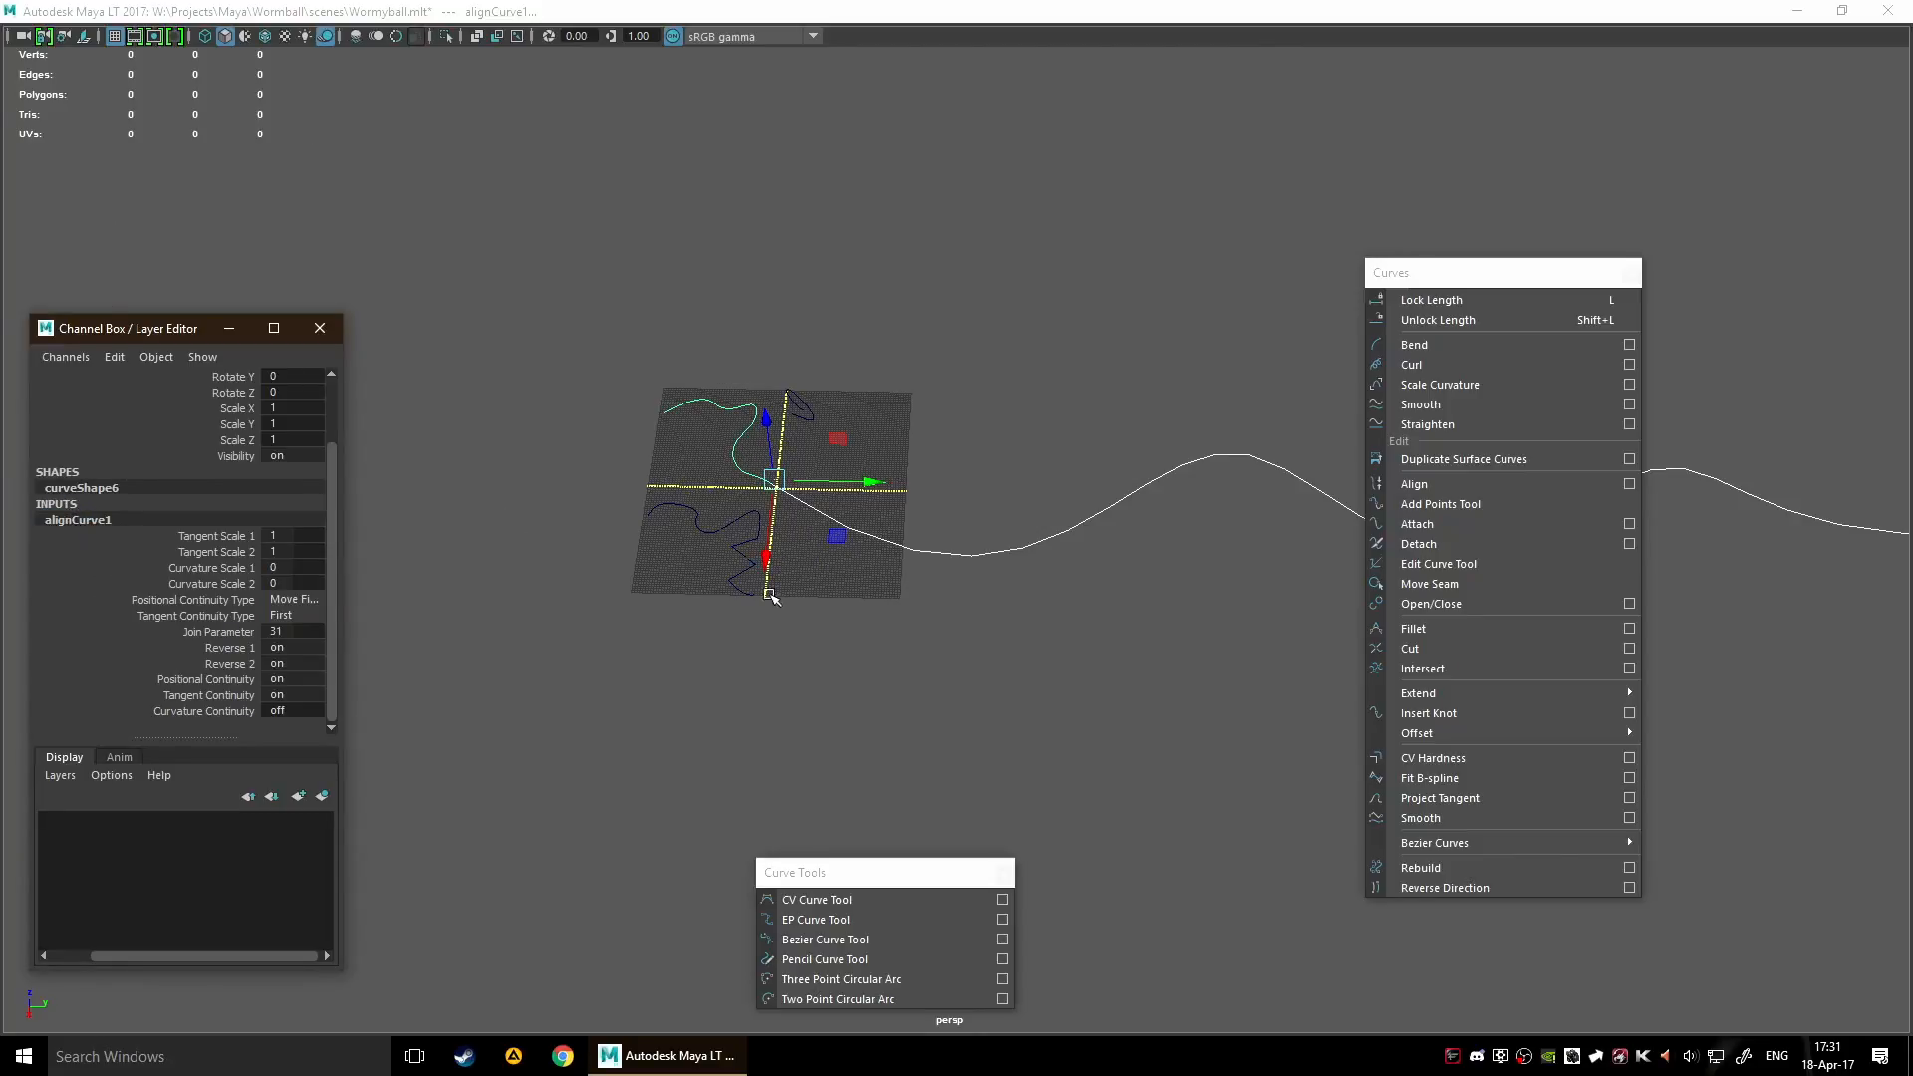
pyautogui.press('space')
pyautogui.click(701, 524)
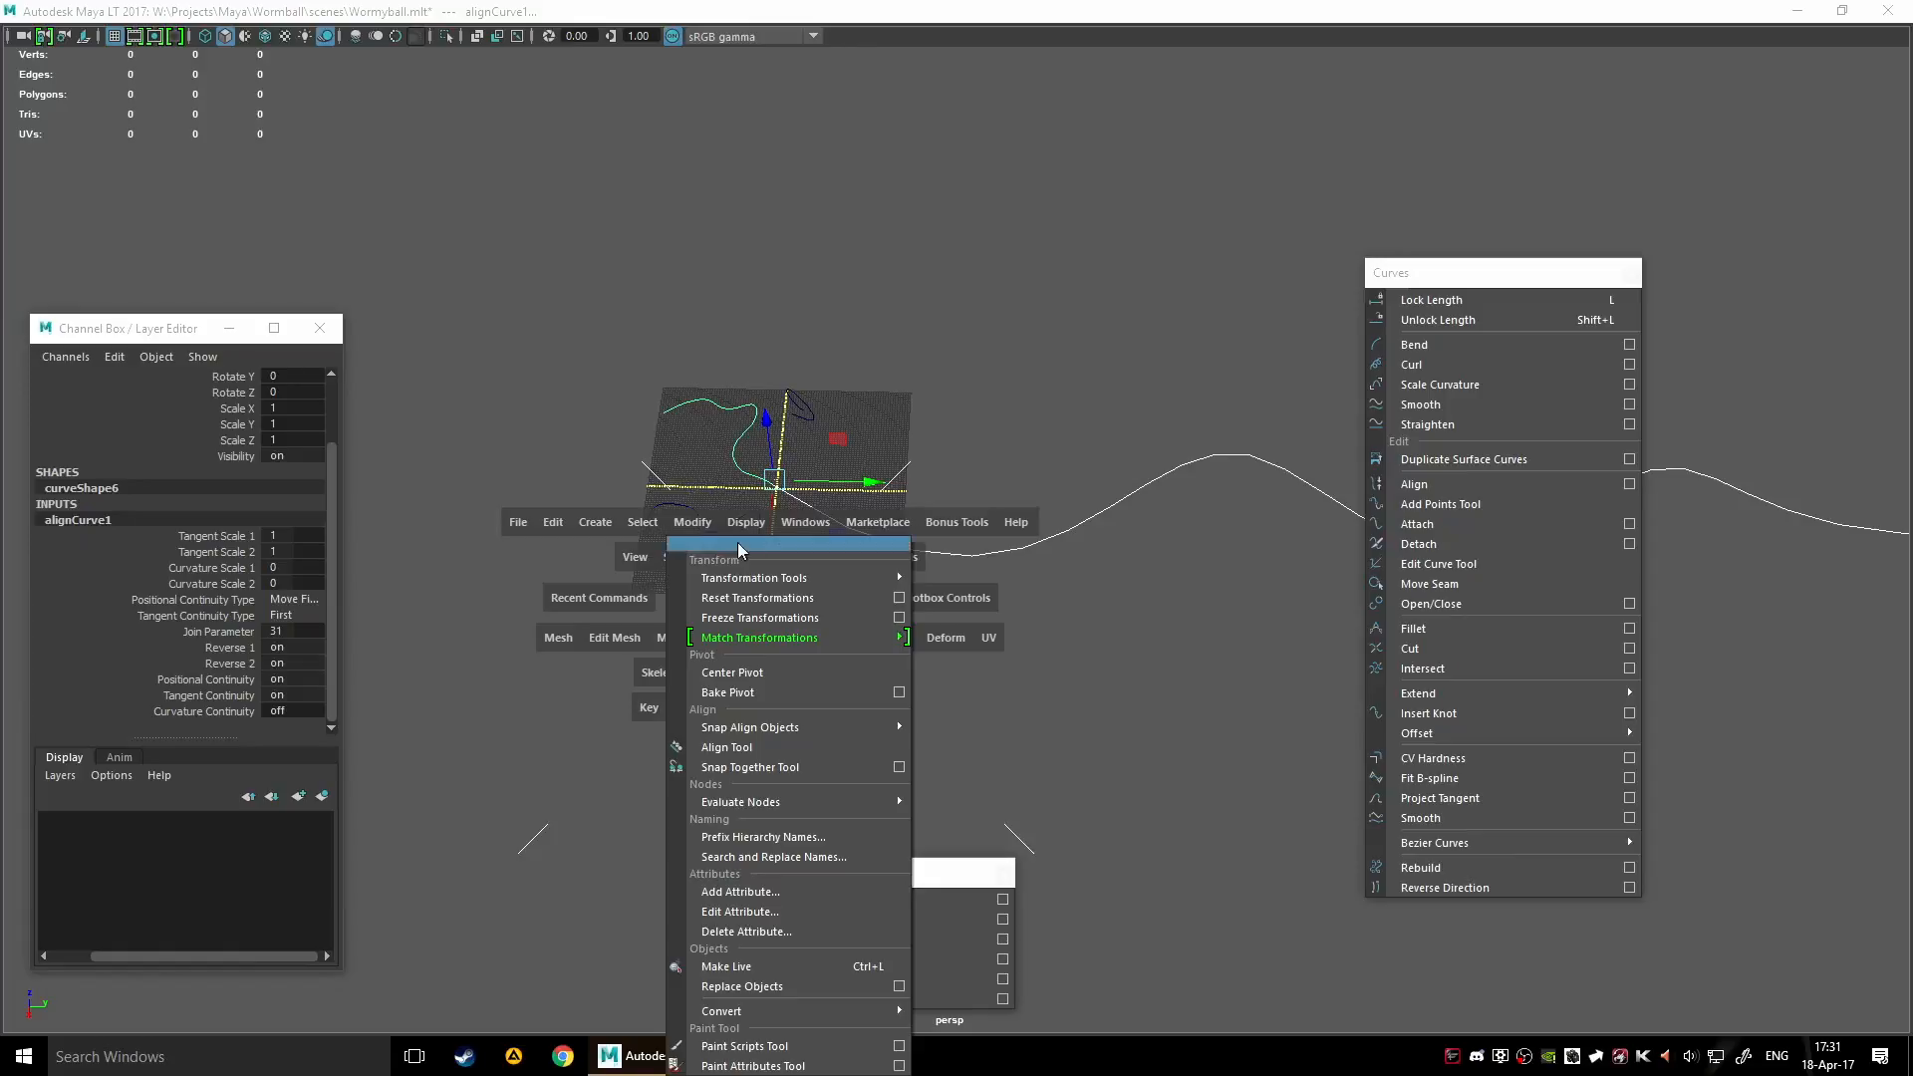
pyautogui.moveTo(839, 584)
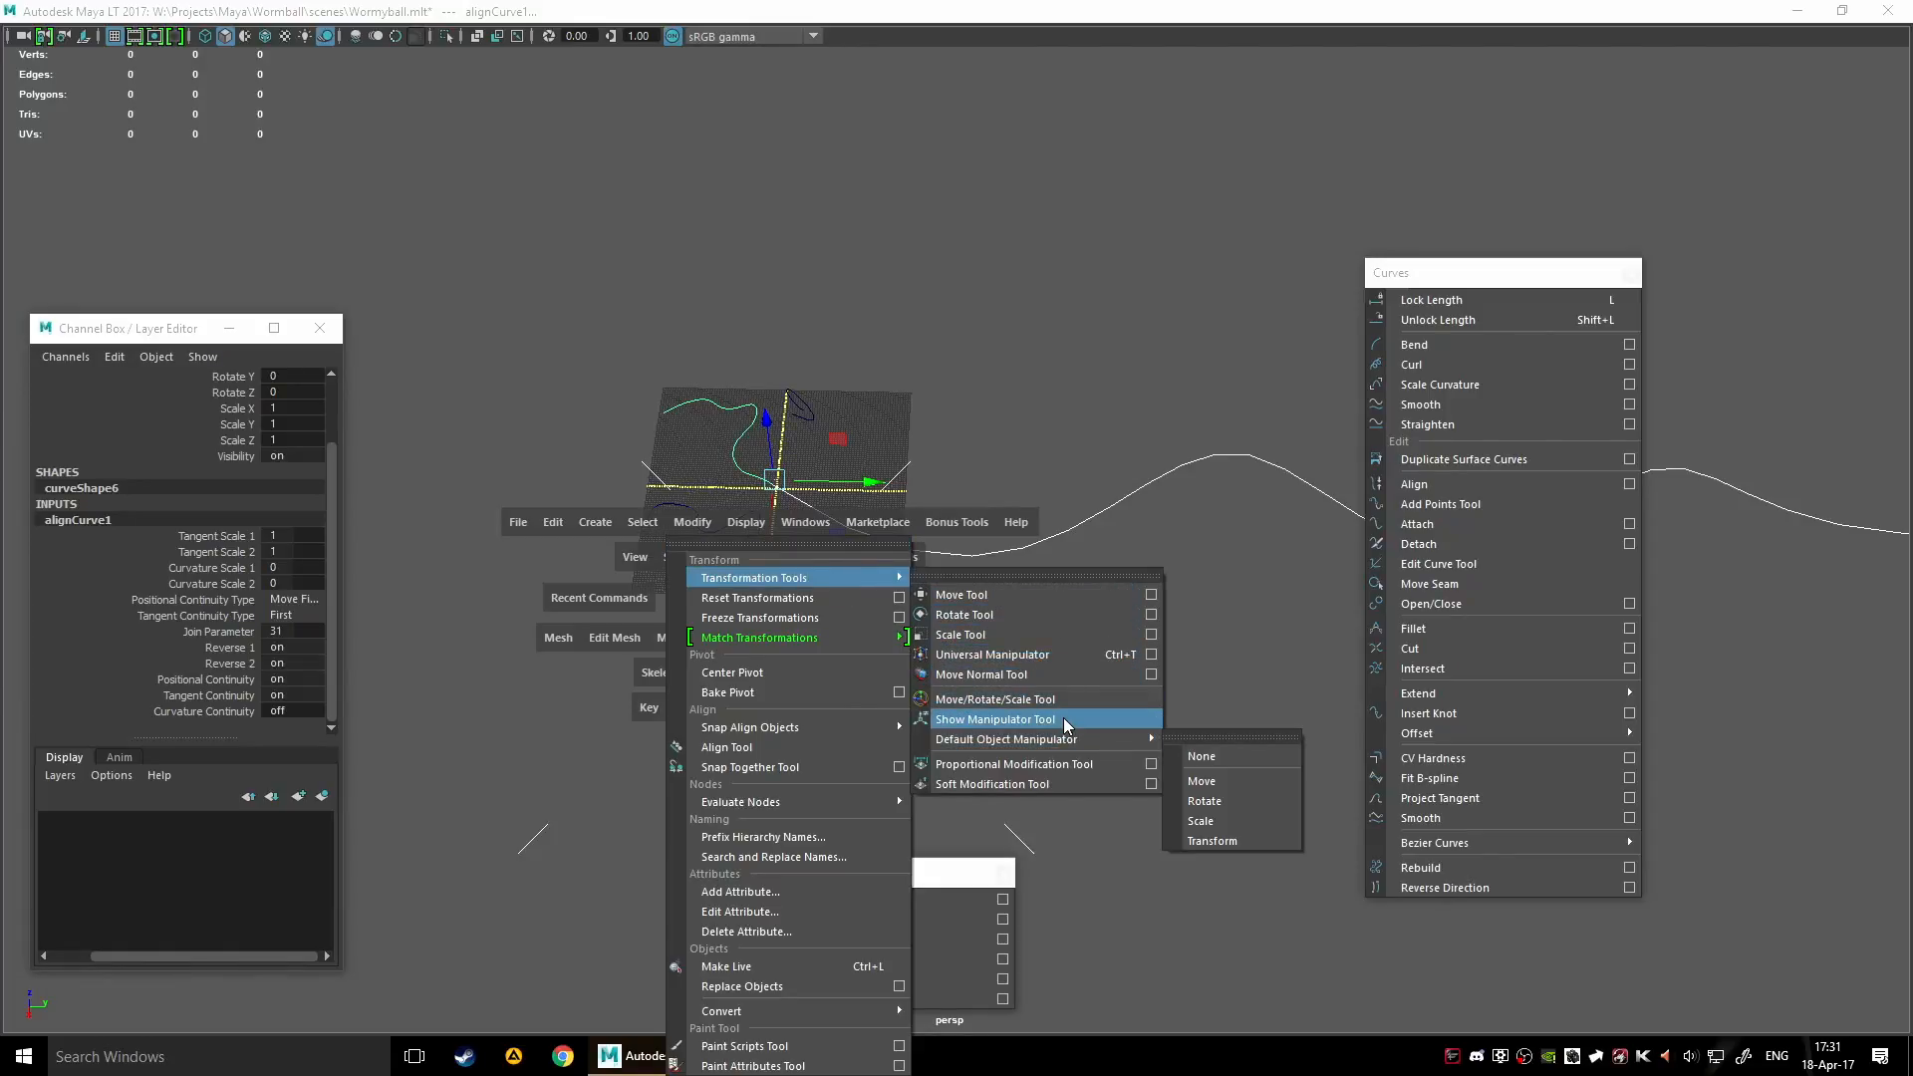
pyautogui.click(1063, 720)
pyautogui.scroll(3, 820, 556)
pyautogui.scroll(4, 820, 556)
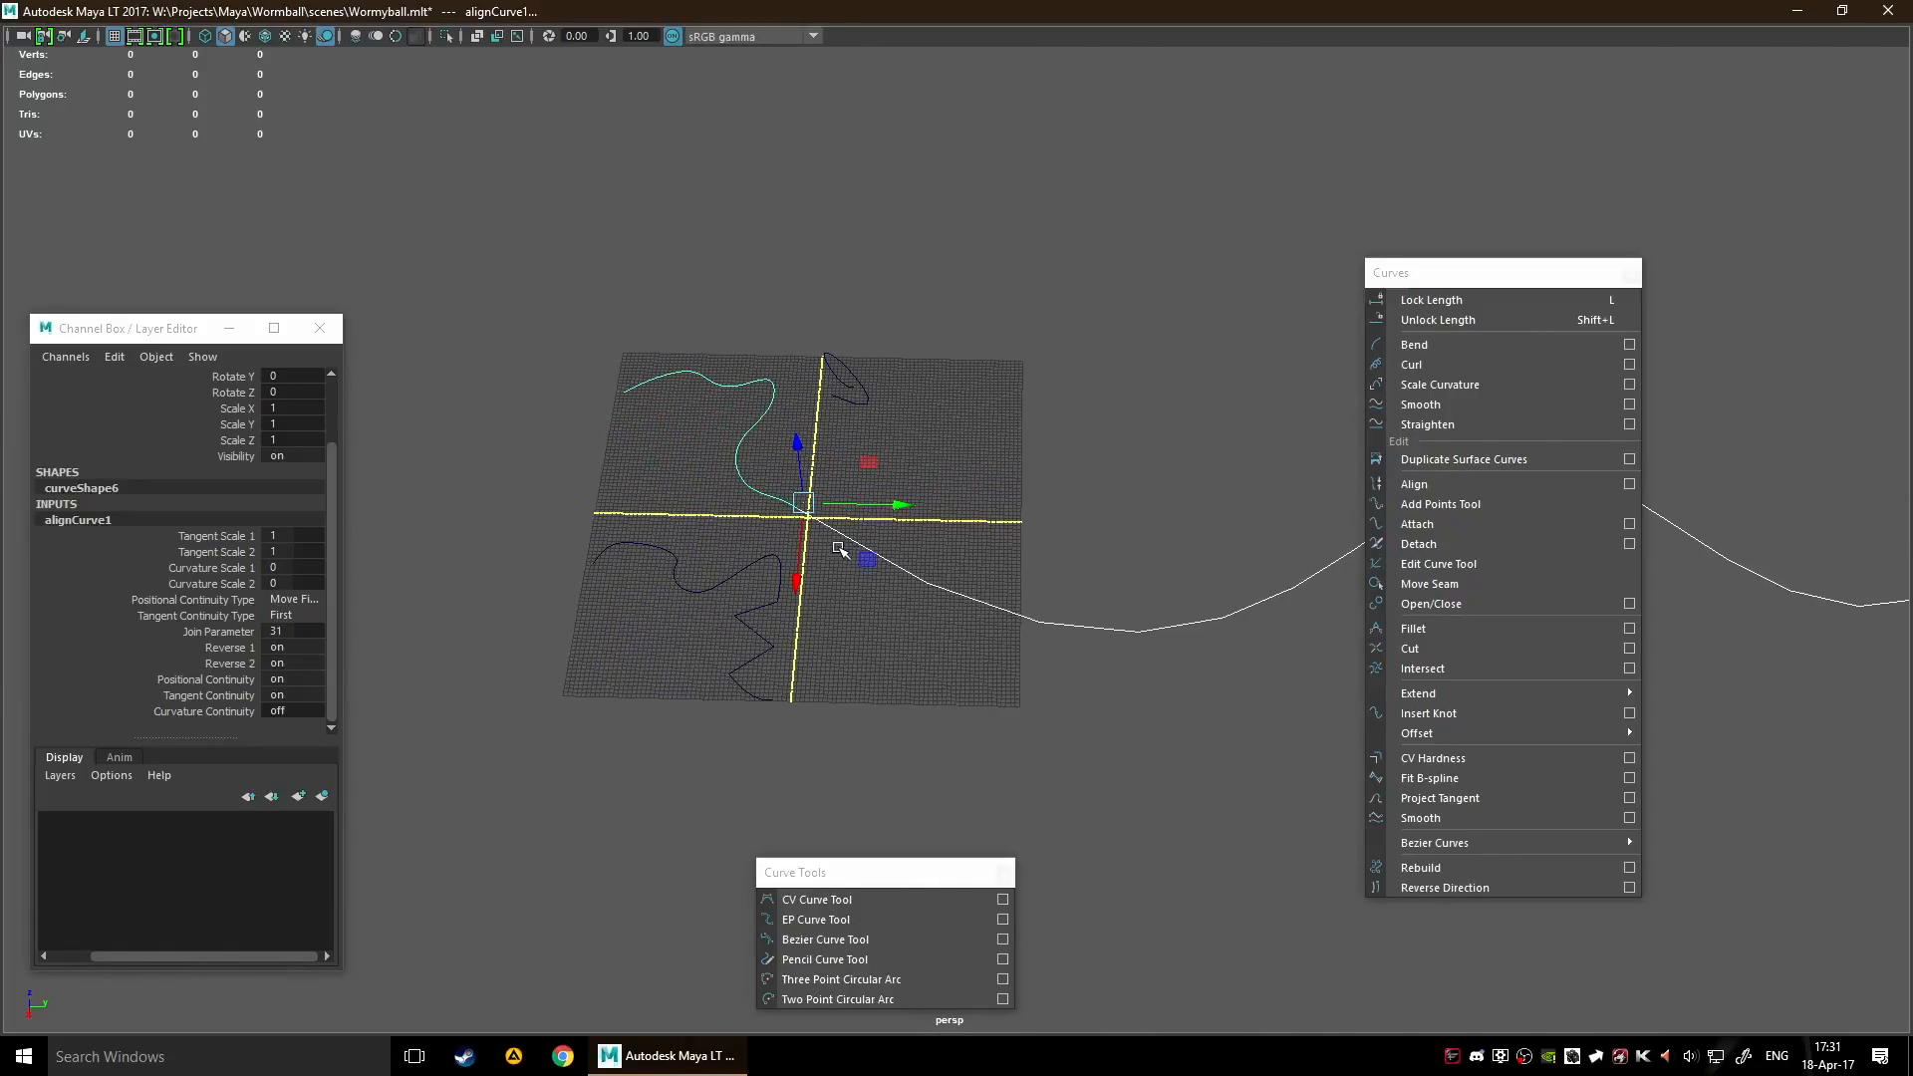
# Move the aligned curve5 to about X 28.7, Y 11, Z 23.7 to test its link to curve6, and deselect it
pyautogui.click(891, 500)
pyautogui.click(784, 538)
pyautogui.click(806, 507)
pyautogui.click(833, 558)
pyautogui.moveTo(704, 566); pyautogui.dragTo(778, 488)
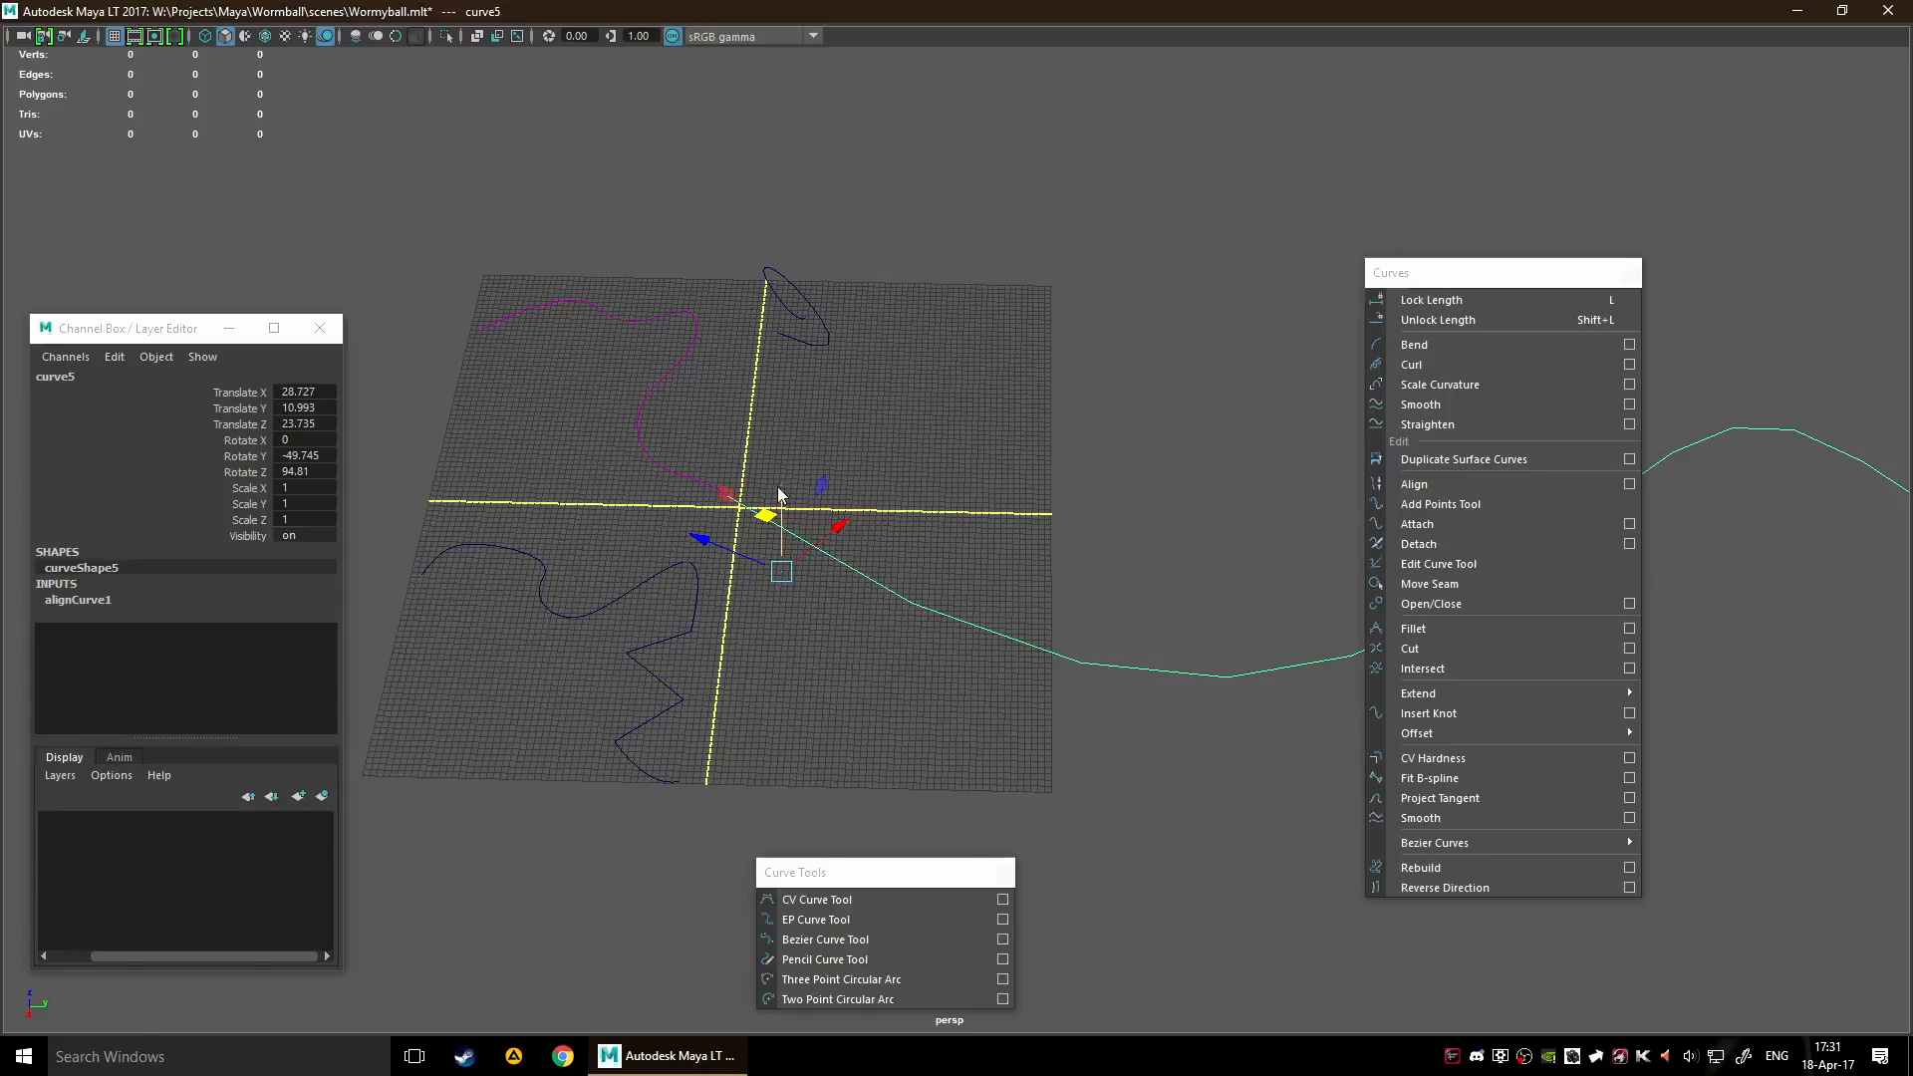
pyautogui.press('space')
pyautogui.press('space')
pyautogui.click(1111, 462)
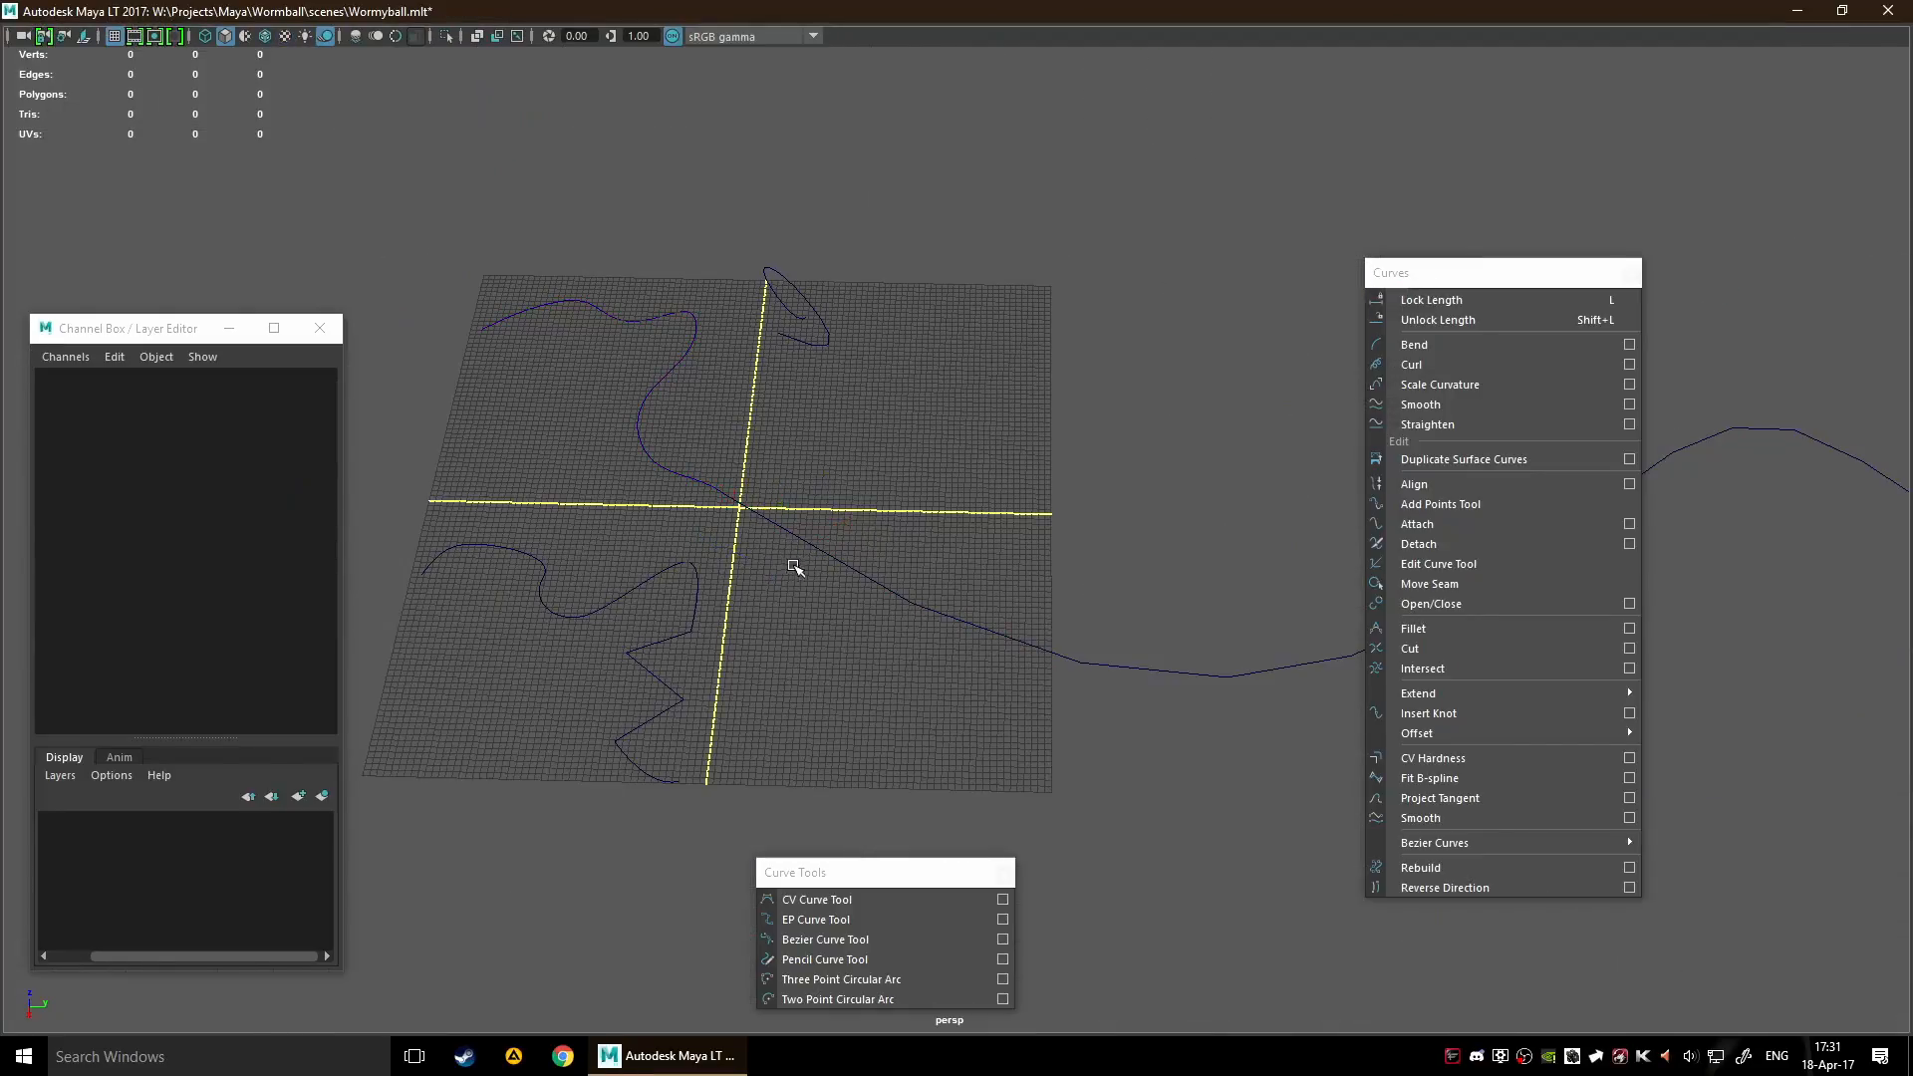
# Move curve5 to about X 27.2, Y 4.5, Z 25 and show the attributes of its alignCurve1 input
pyautogui.moveTo(933, 551); pyautogui.dragTo(993, 678)
pyautogui.moveTo(777, 560); pyautogui.dragTo(737, 546)
pyautogui.click(73, 600)
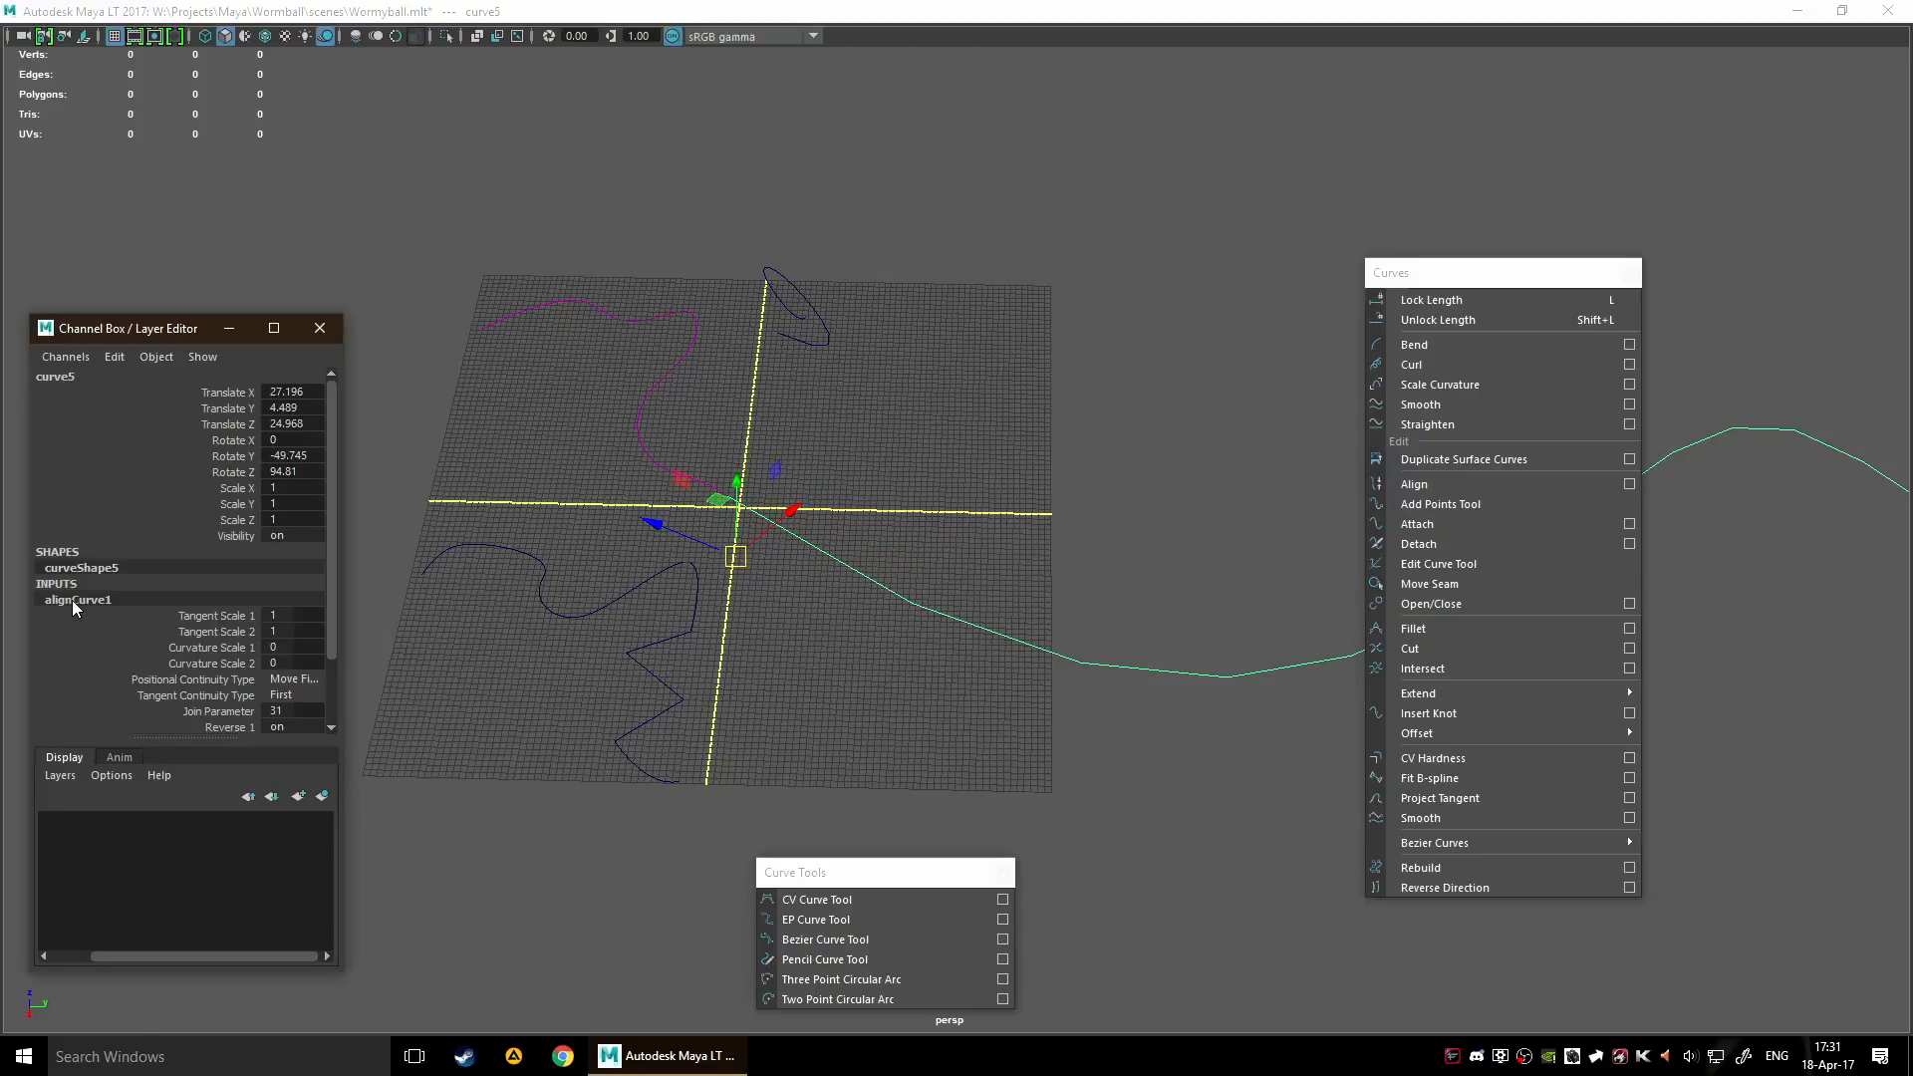
pyautogui.scroll(-2, 289, 670)
pyautogui.scroll(2, 255, 616)
pyautogui.scroll(-3, 648, 546)
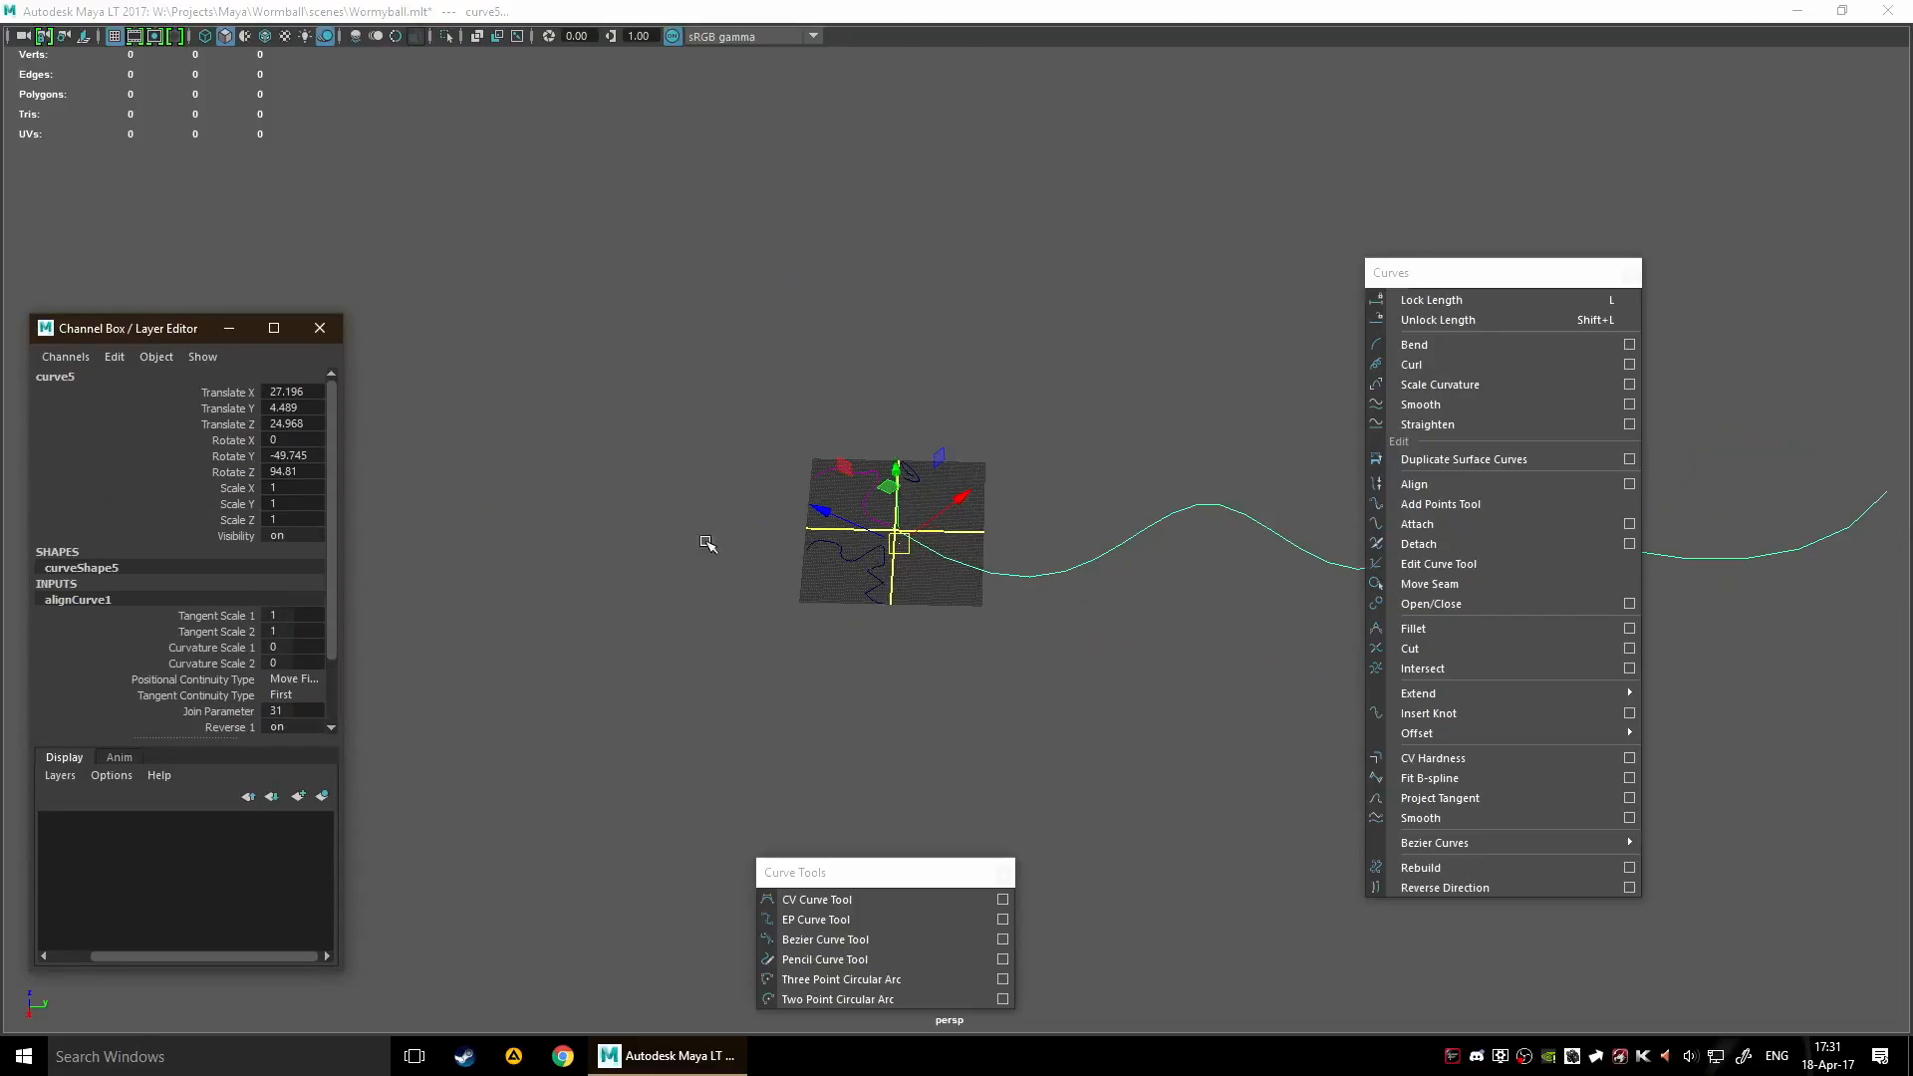
pyautogui.scroll(1, 710, 479)
pyautogui.scroll(3, 865, 412)
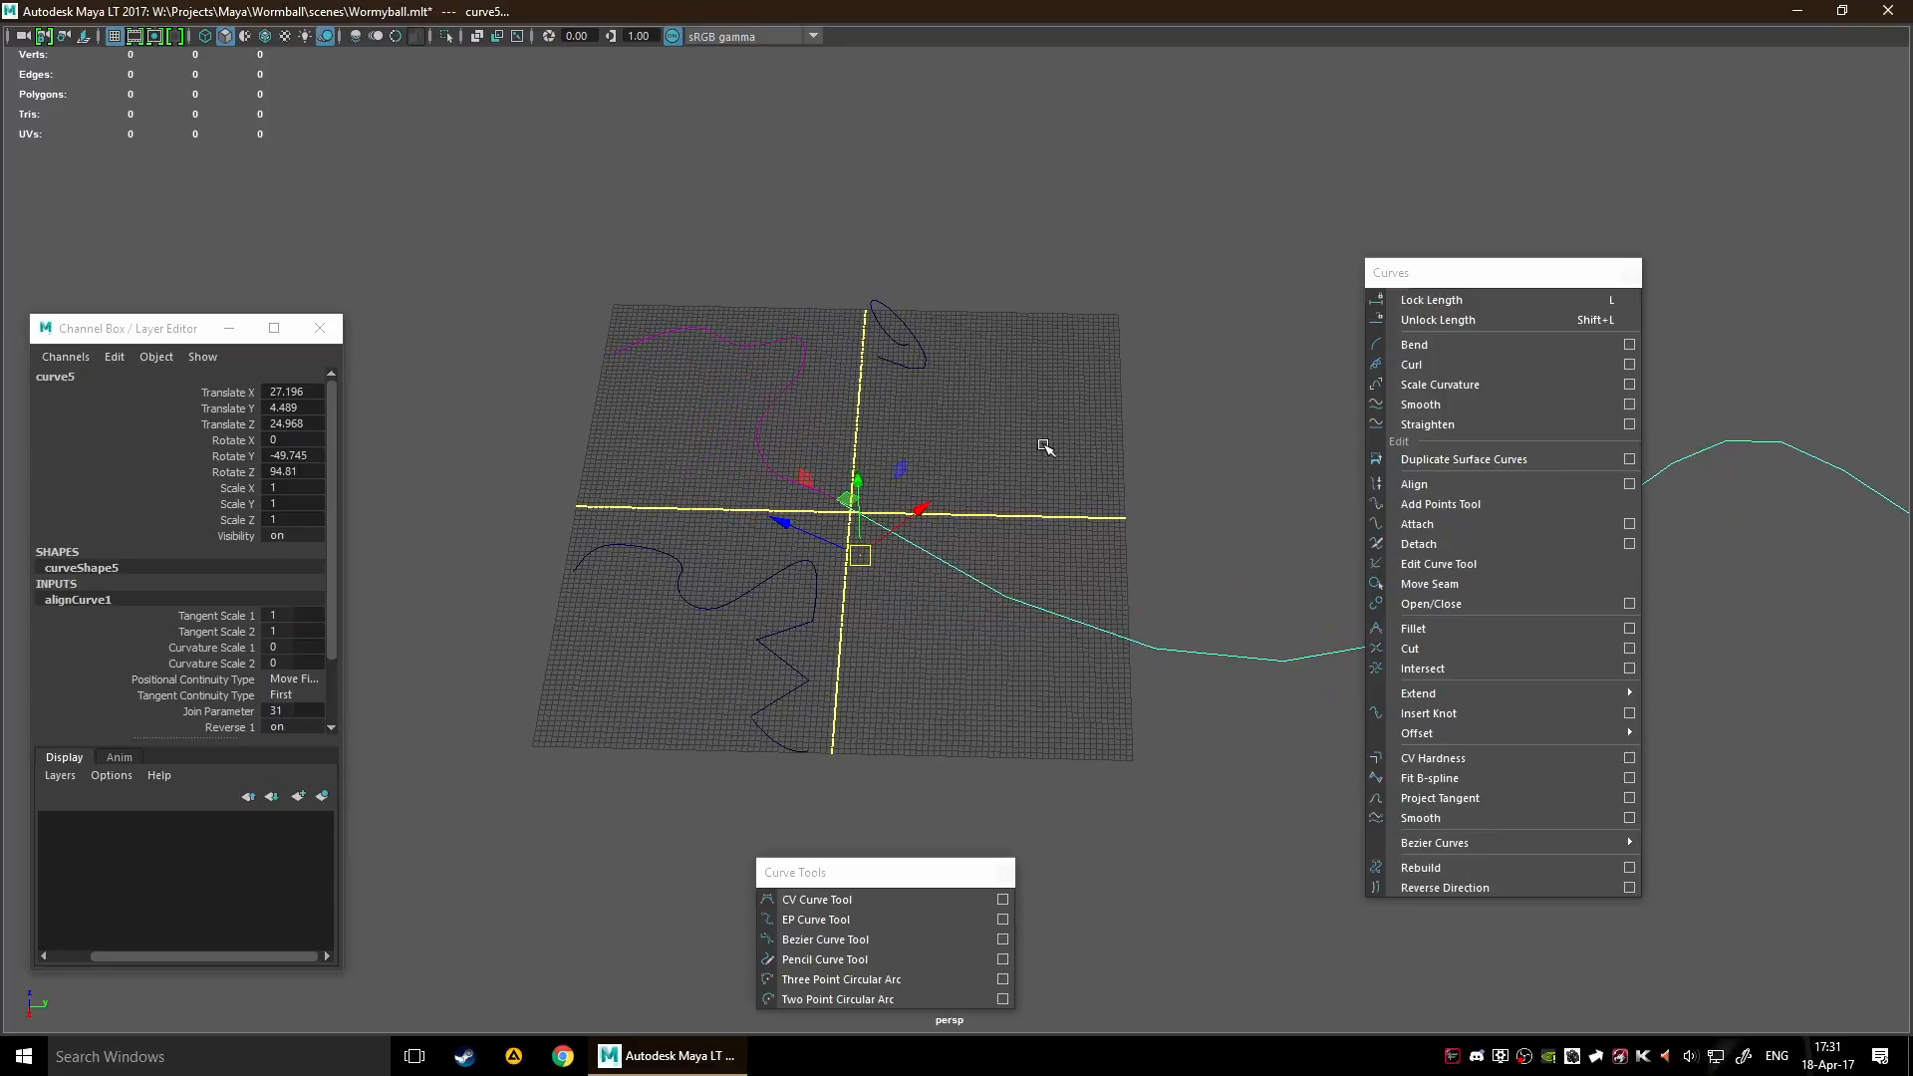
# Select curve4 and curve6 in turn to check which of them has an alignment connection
pyautogui.click(1043, 457)
pyautogui.click(922, 346)
pyautogui.scroll(-3, 1007, 432)
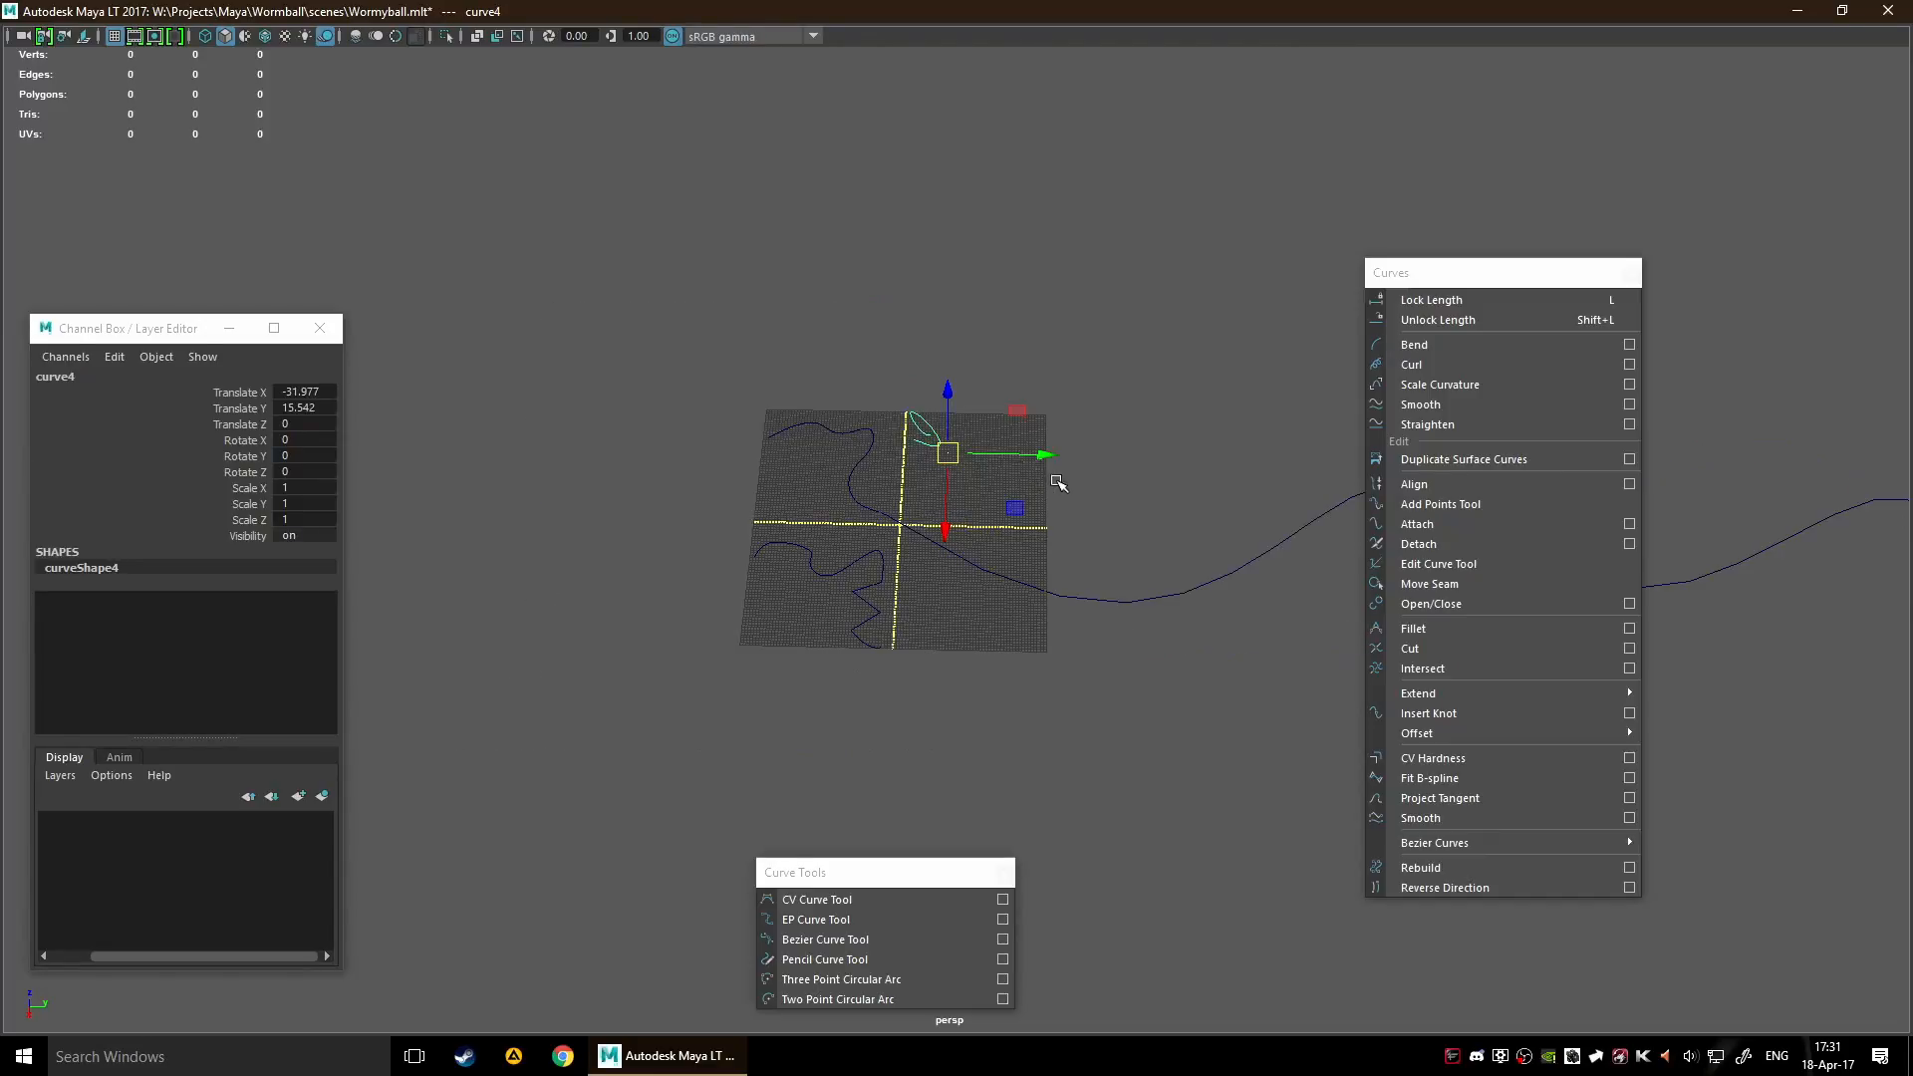
pyautogui.click(1059, 480)
pyautogui.moveTo(784, 400); pyautogui.dragTo(813, 414)
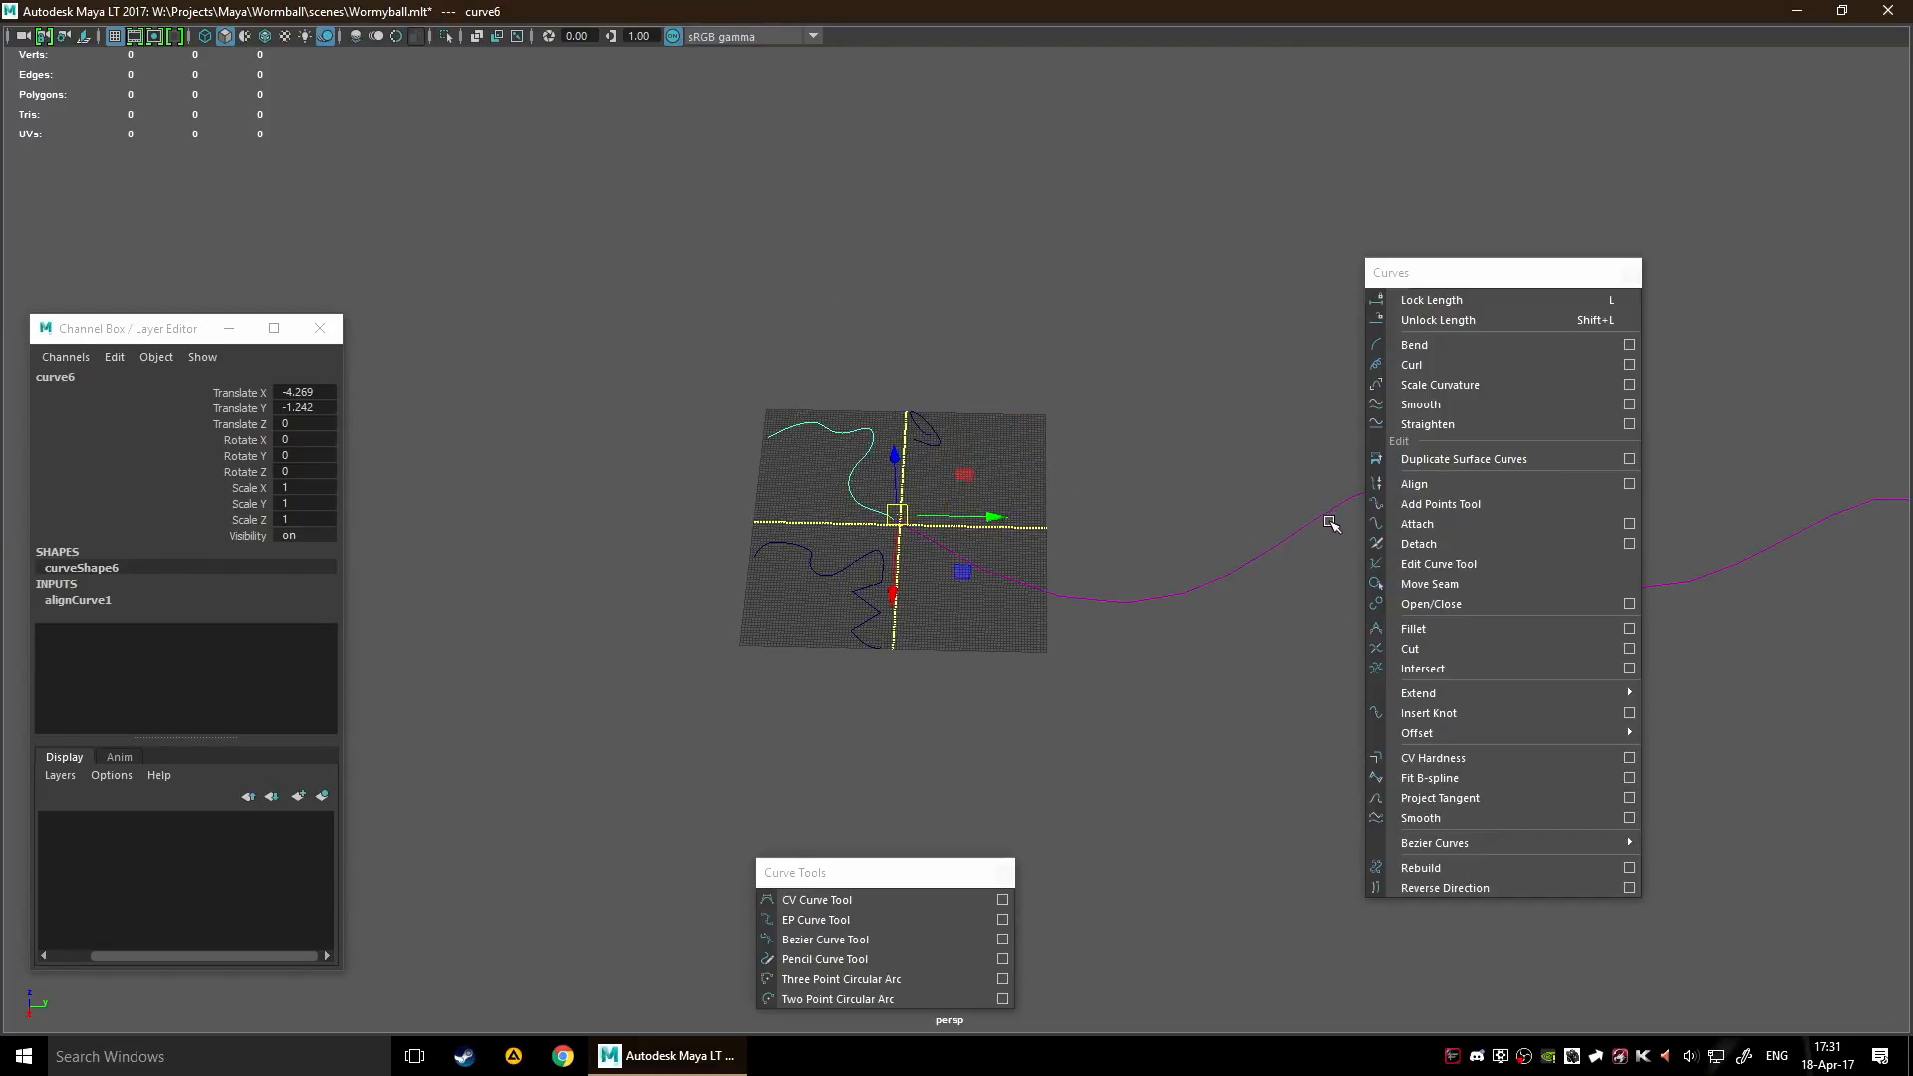
# Extend looped curve4 with the Add Points Tool, placing several control points across its grid quadrant, and finish the curve
pyautogui.click(1415, 507)
pyautogui.scroll(4, 1006, 519)
pyautogui.click(935, 467)
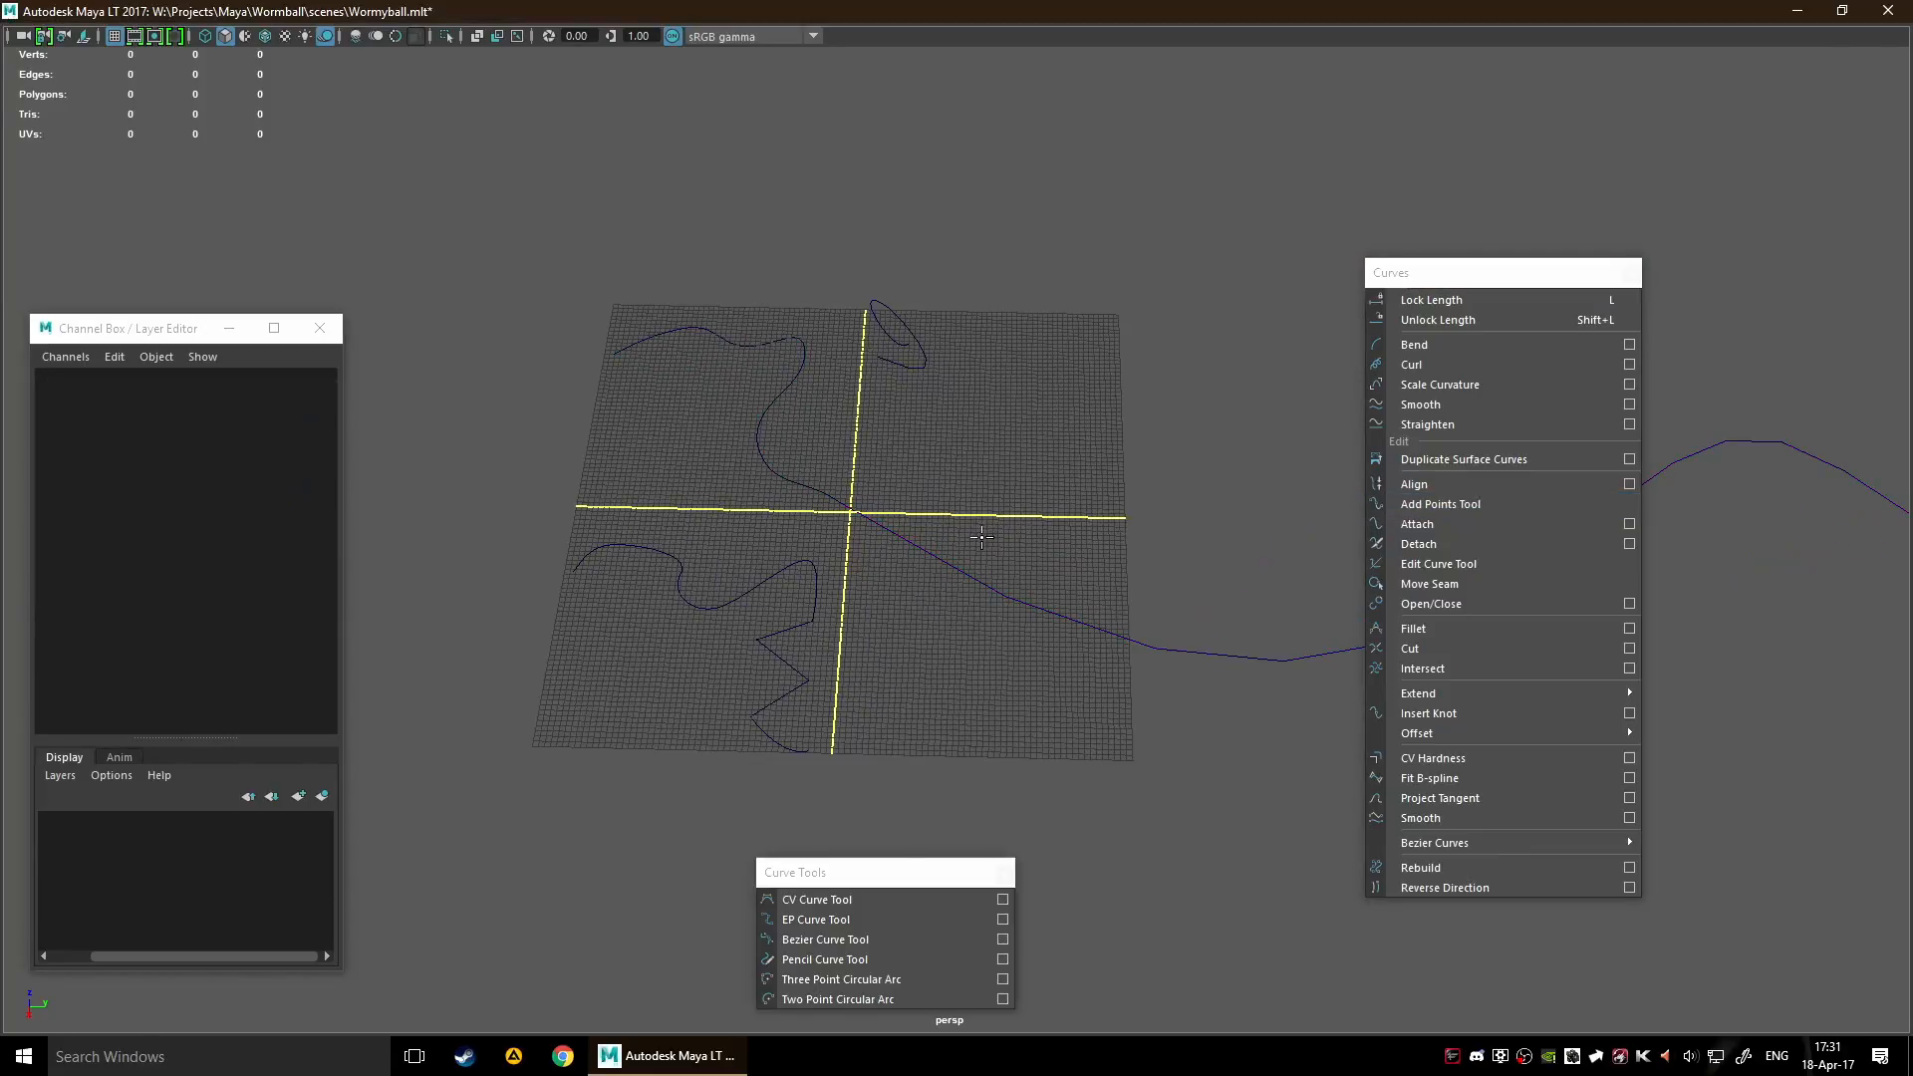
pyautogui.scroll(-5, 1053, 519)
pyautogui.scroll(3, 867, 568)
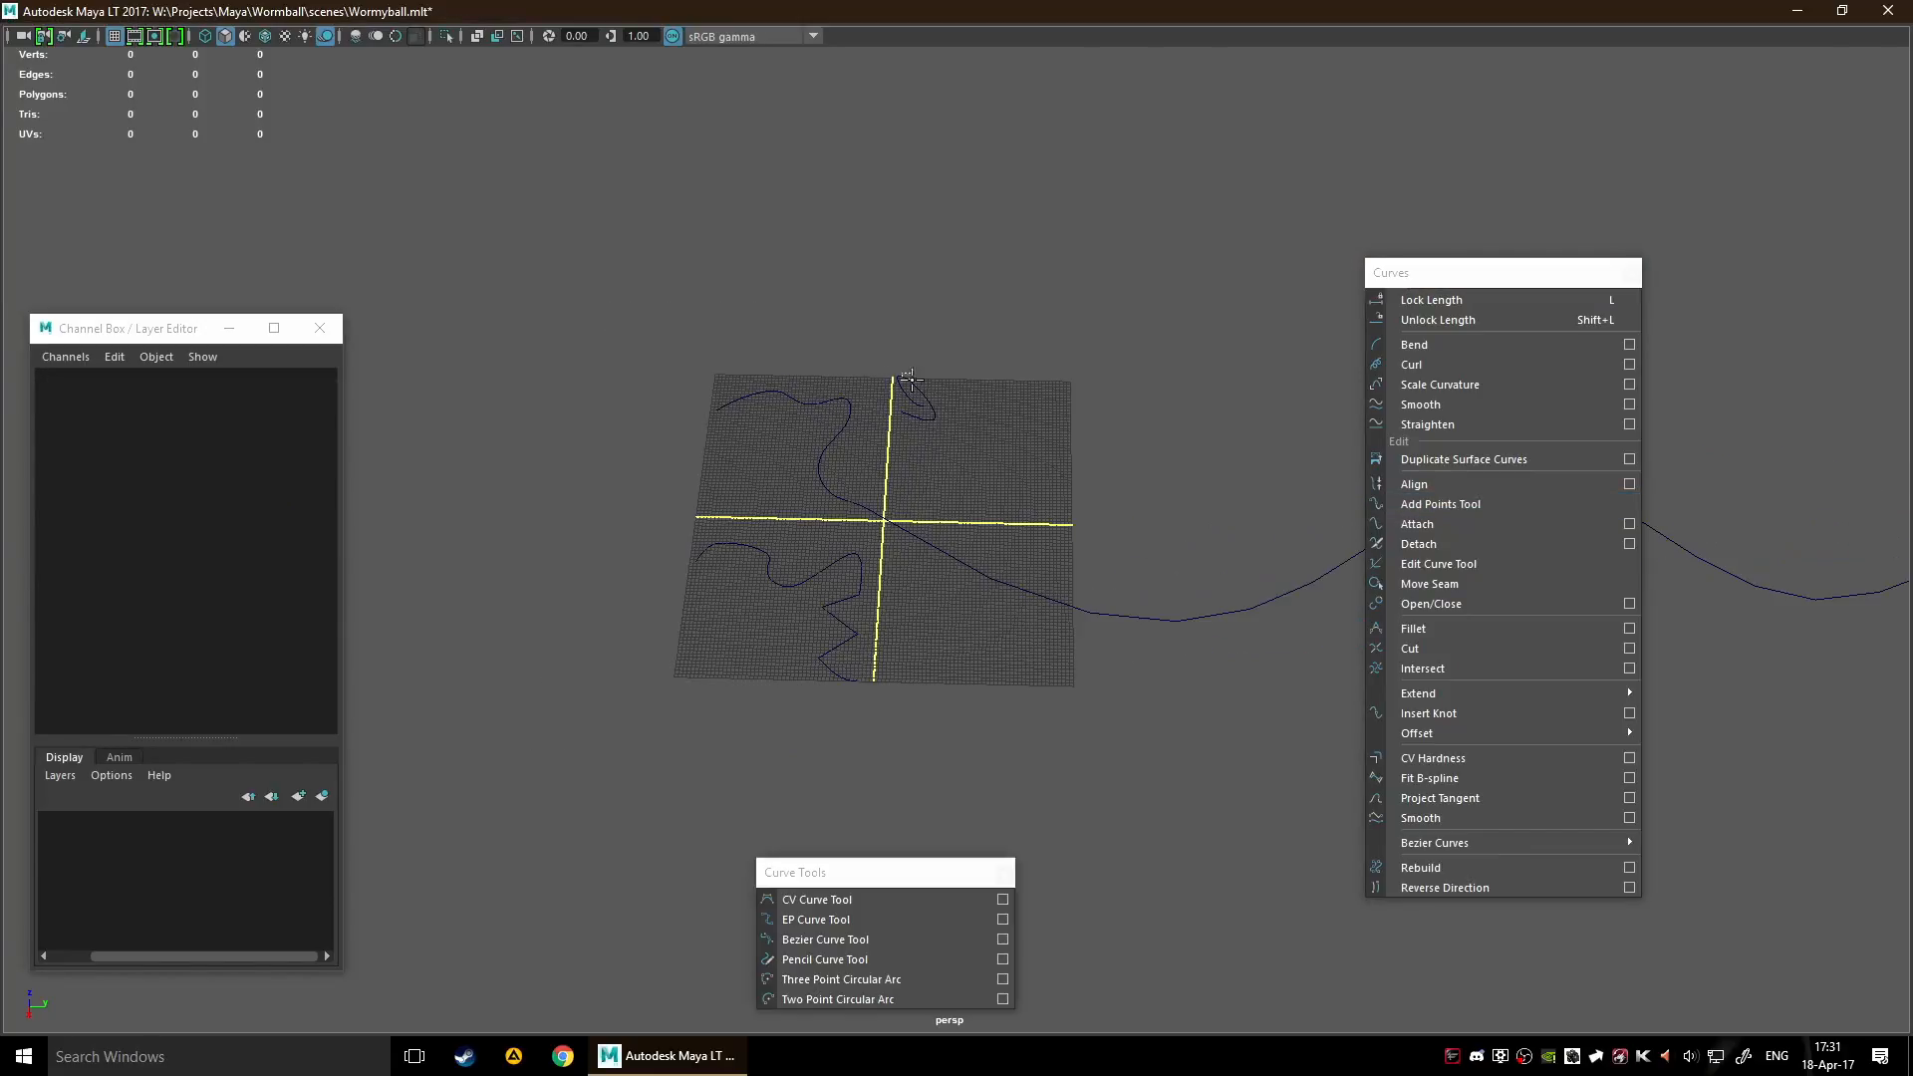
pyautogui.click(907, 388)
pyautogui.click(984, 451)
pyautogui.click(930, 545)
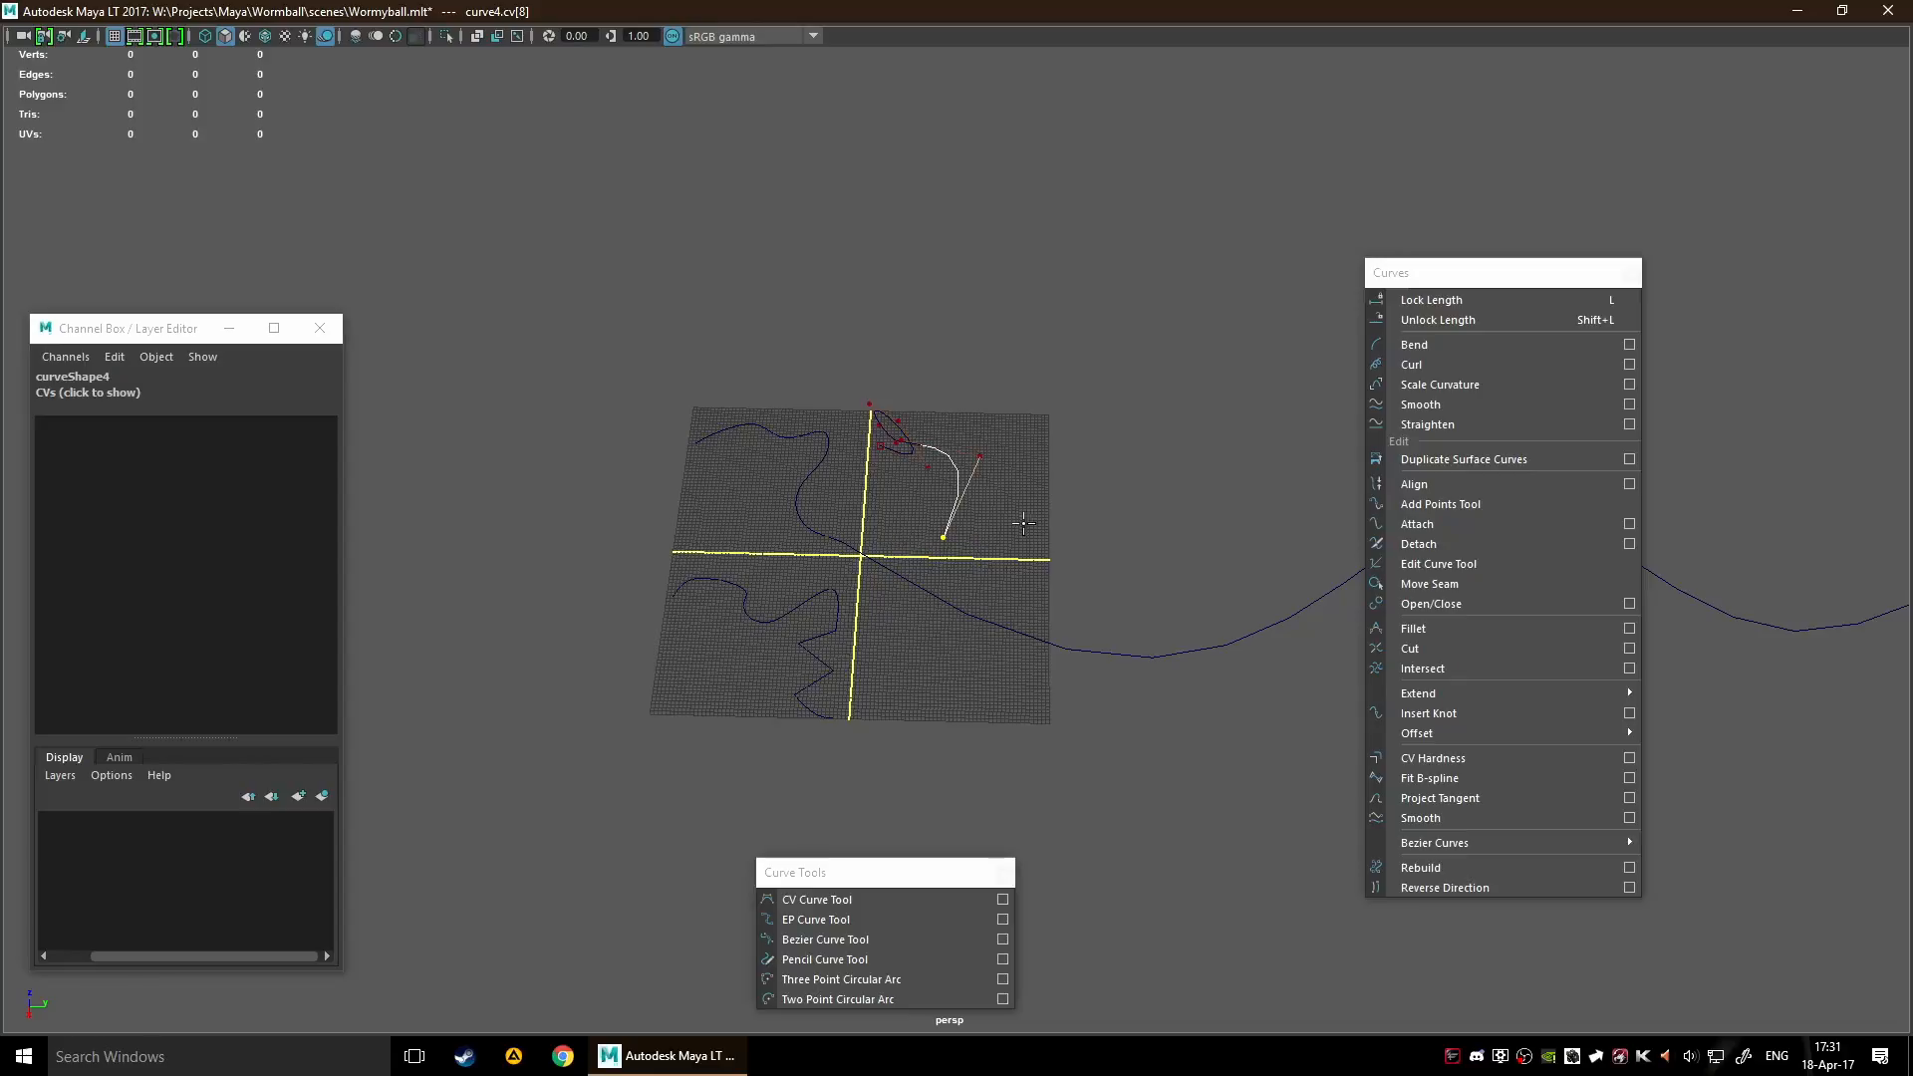
pyautogui.scroll(3, 991, 483)
pyautogui.click(1076, 496)
pyautogui.click(1133, 236)
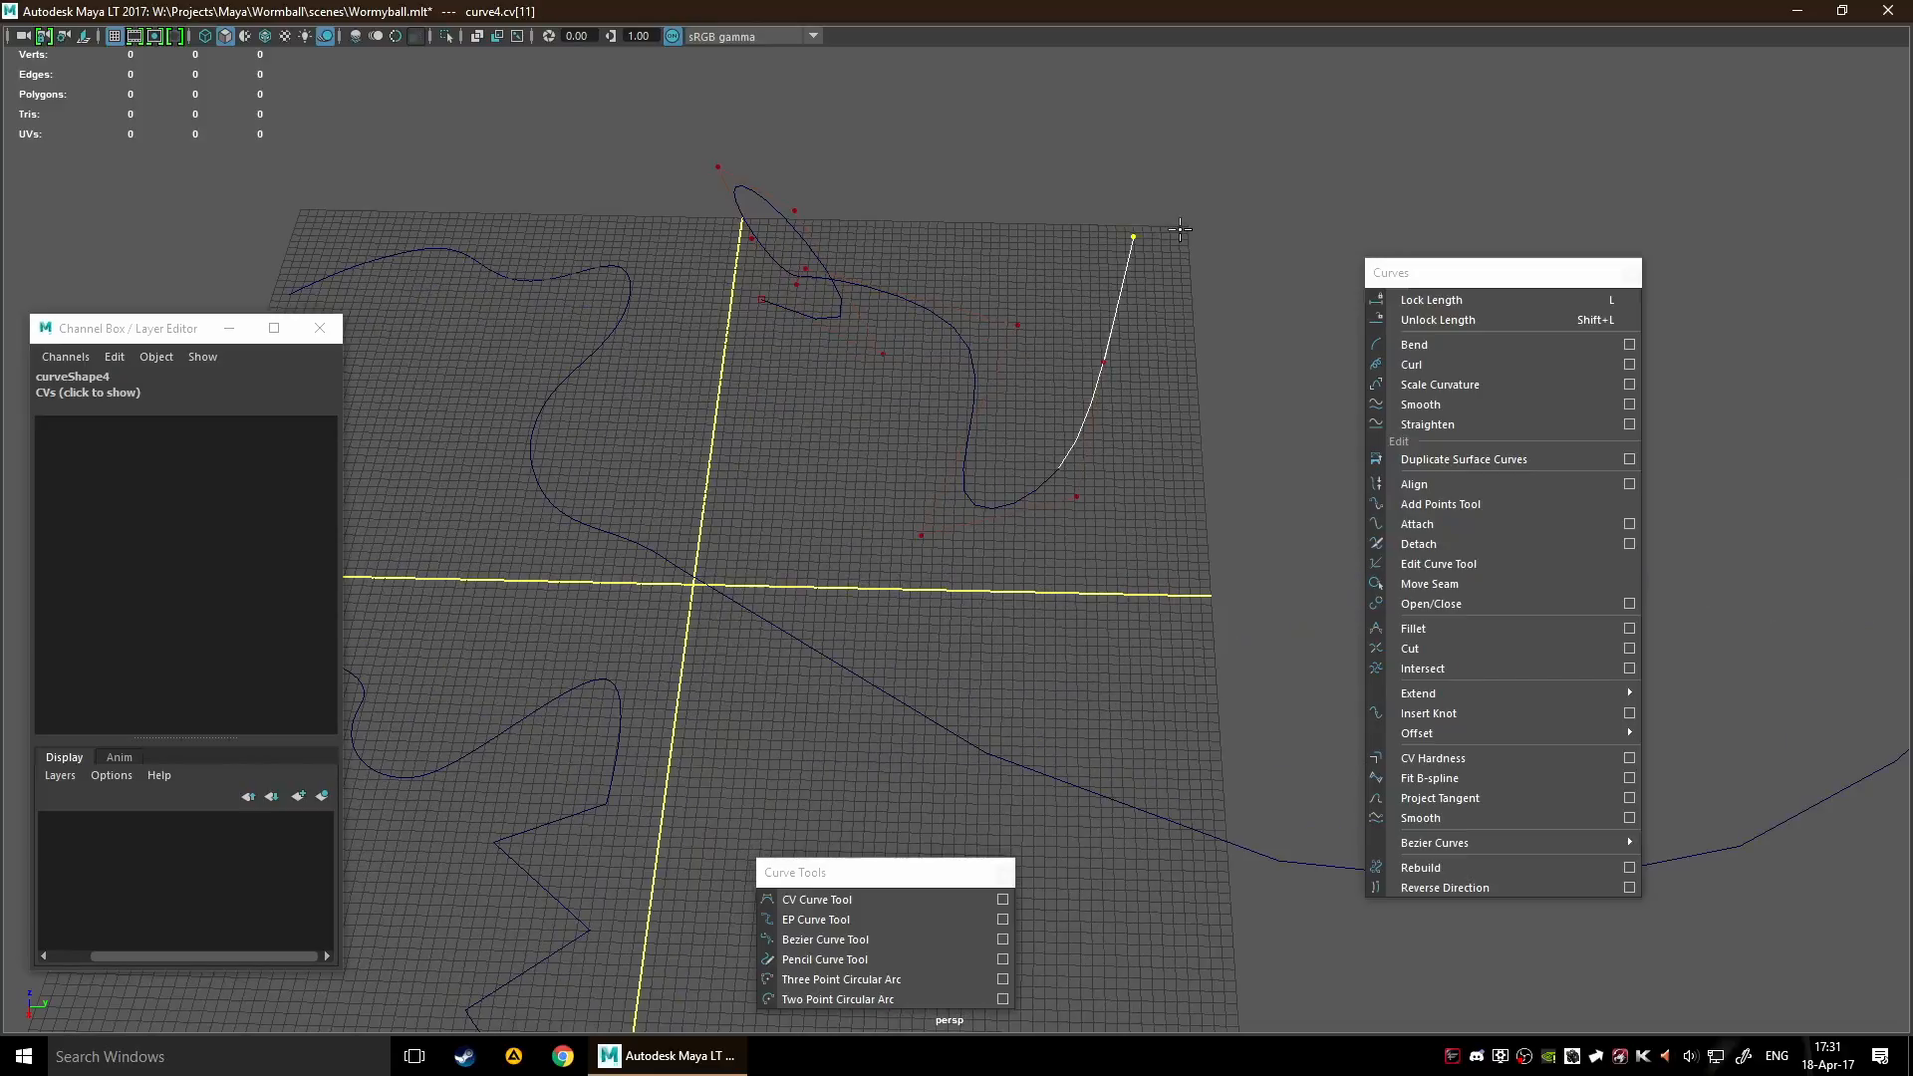
pyautogui.press('Return')
# Select curve6 and frame all the curves in the perspective view
pyautogui.moveTo(1097, 212)
pyautogui.keyDown('alt'); pyautogui.mouseDown()
pyautogui.moveTo(936, 184)
pyautogui.moveTo(1101, 207)
pyautogui.mouseUp(); pyautogui.keyUp('alt')
pyautogui.keyDown('alt'); pyautogui.moveTo(736, 441); pyautogui.dragTo(1077, 384, button='middle'); pyautogui.keyUp('alt')
pyautogui.keyDown('alt'); pyautogui.moveTo(1078, 384); pyautogui.dragTo(910, 670, button='right'); pyautogui.keyUp('alt')
pyautogui.keyDown('alt'); pyautogui.moveTo(909, 670); pyautogui.dragTo(831, 527); pyautogui.keyUp('alt')
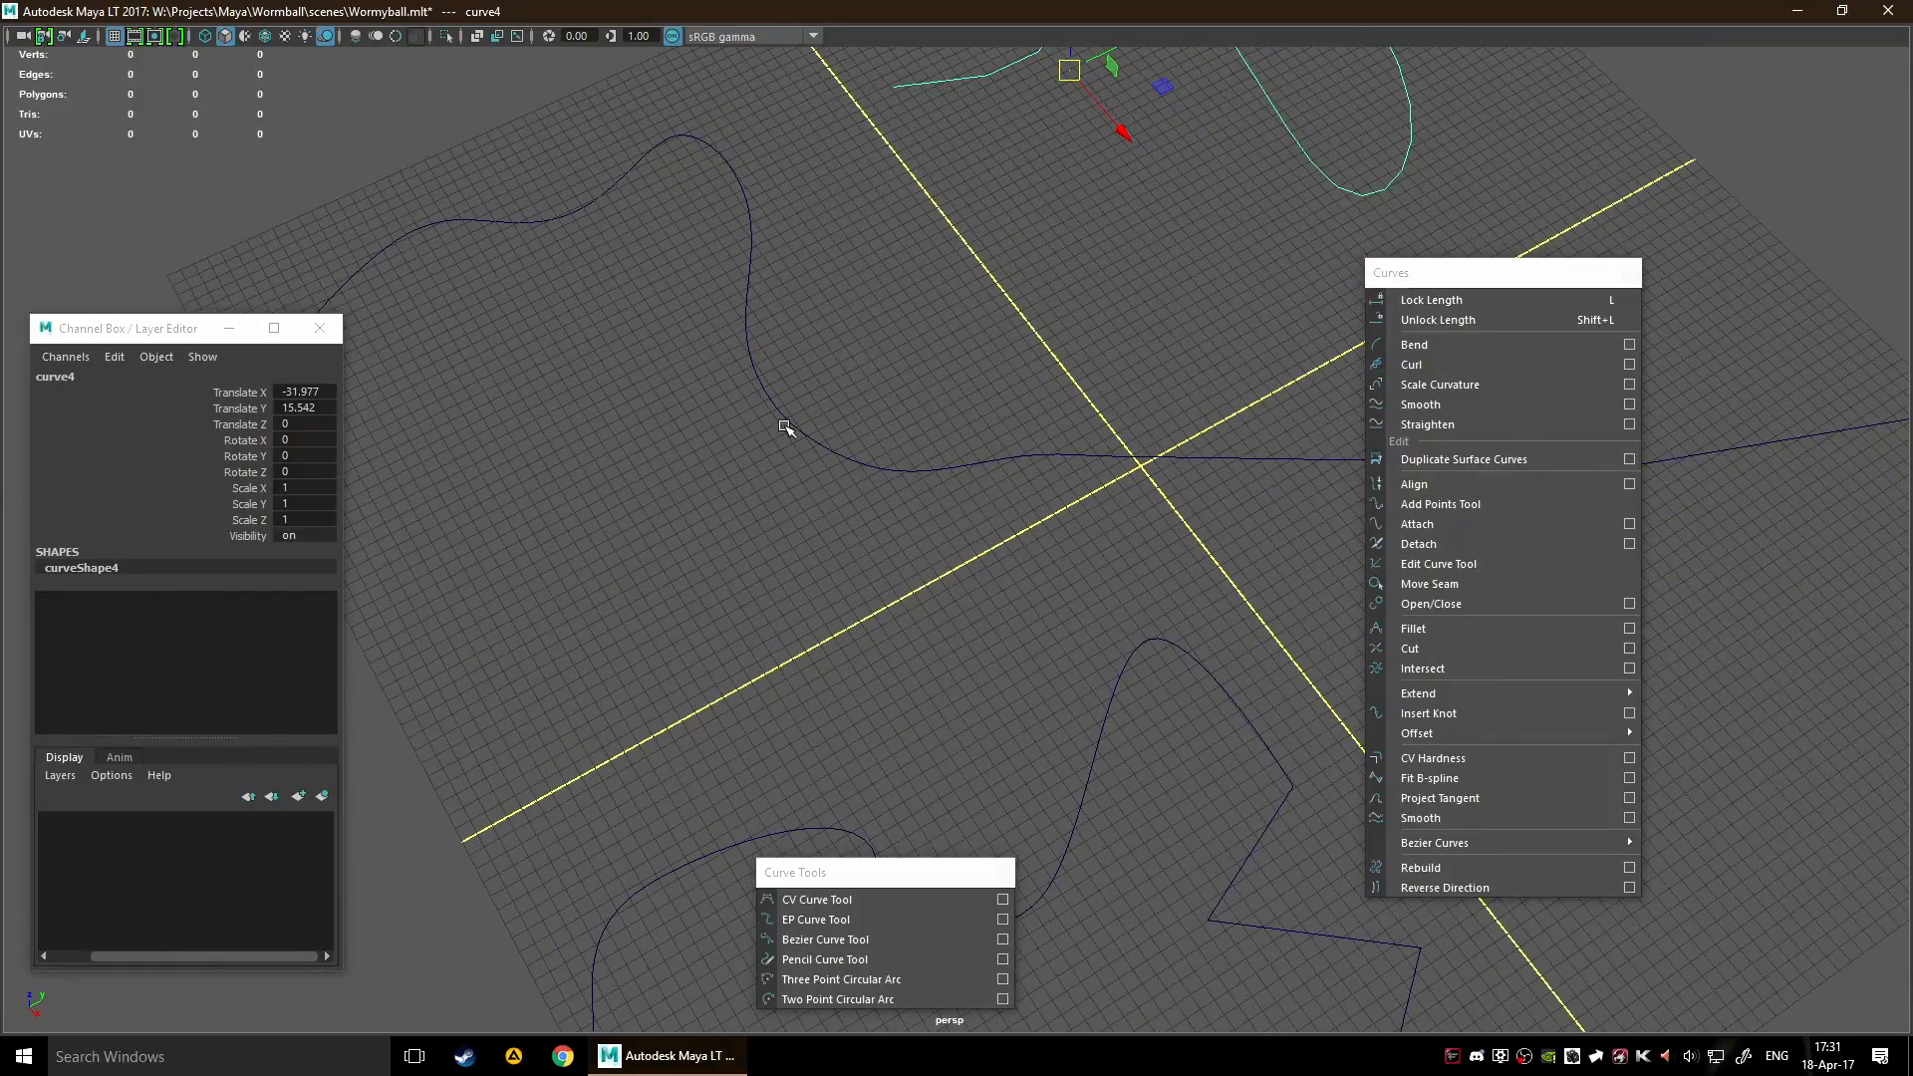
pyautogui.click(1555, 483)
pyautogui.press('a')
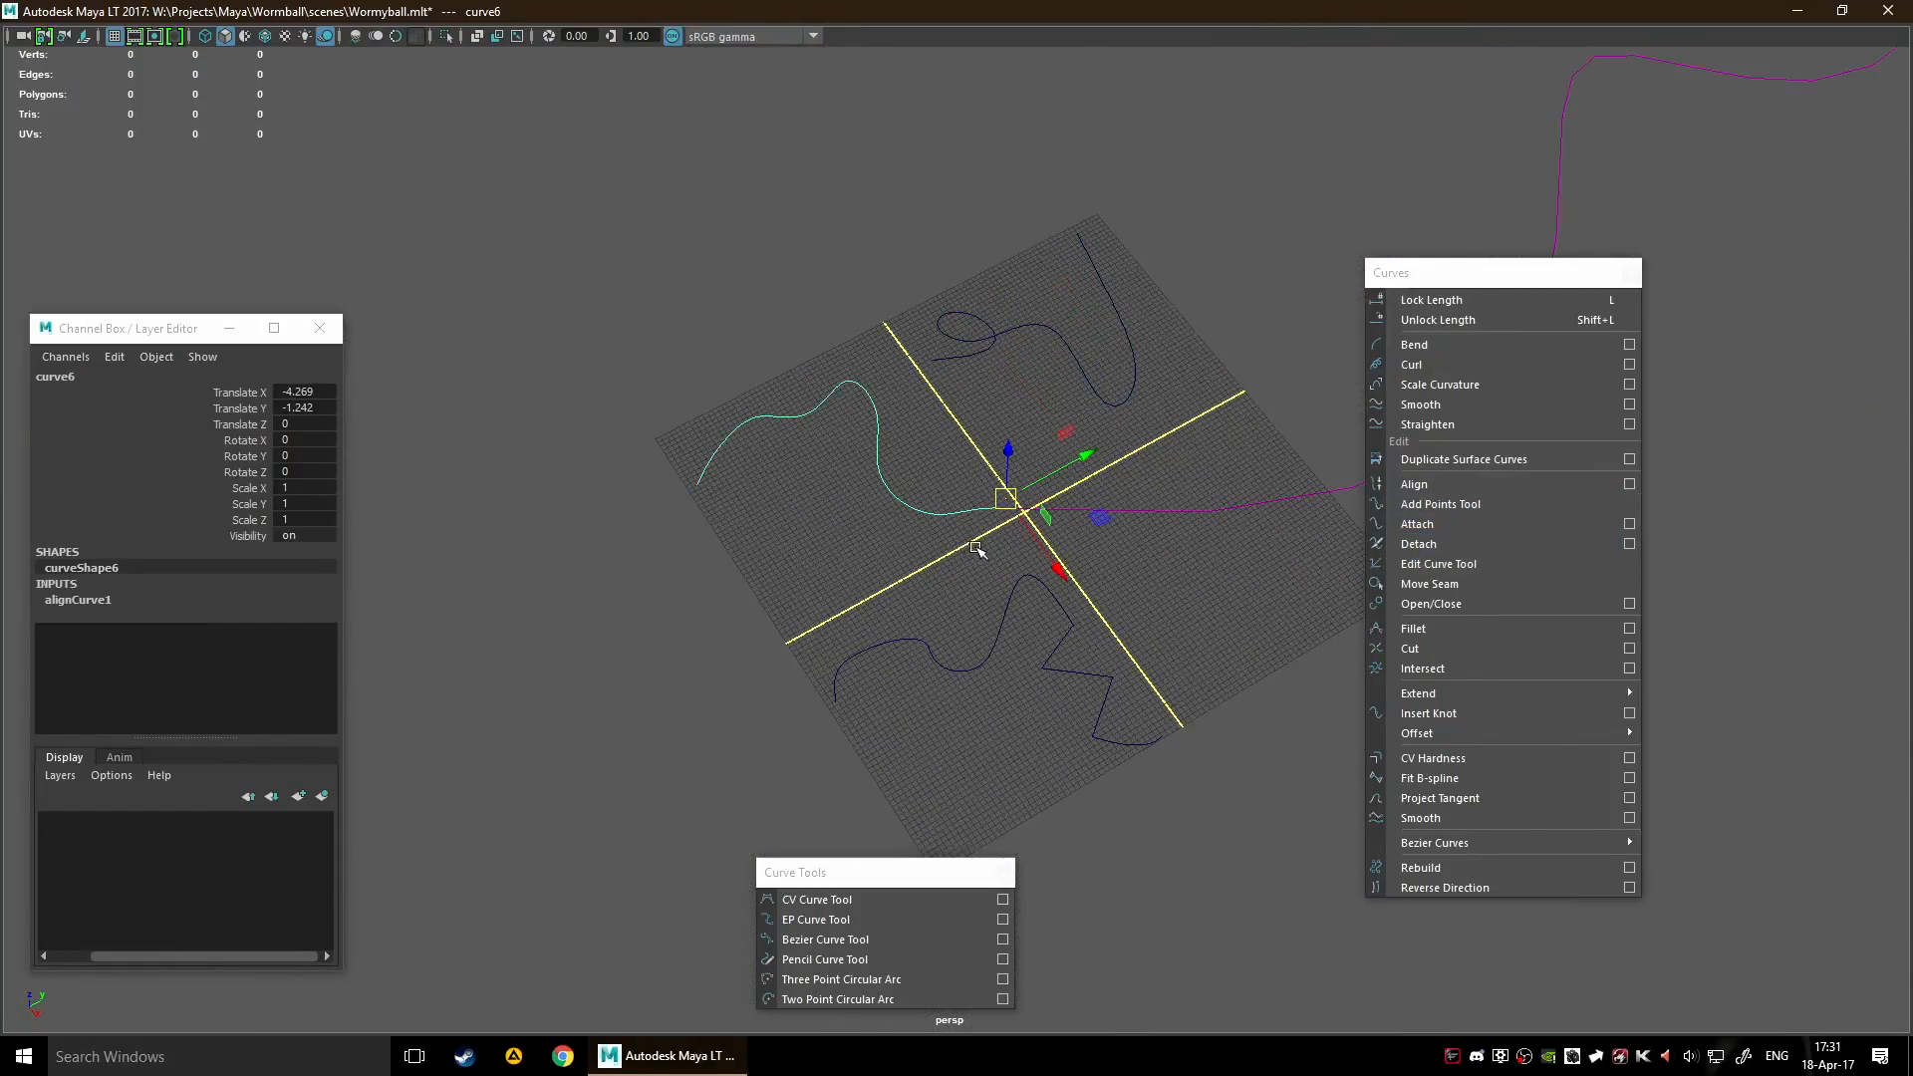
# Try the Move Seam tool on curve6 by picking edit points and curve points along it, and clear the selection
pyautogui.click(1435, 583)
pyautogui.click(900, 511)
pyautogui.click(893, 519)
pyautogui.click(889, 508)
pyautogui.scroll(5, 827, 468)
pyautogui.scroll(-2, 636, 359)
pyautogui.scroll(2, 825, 217)
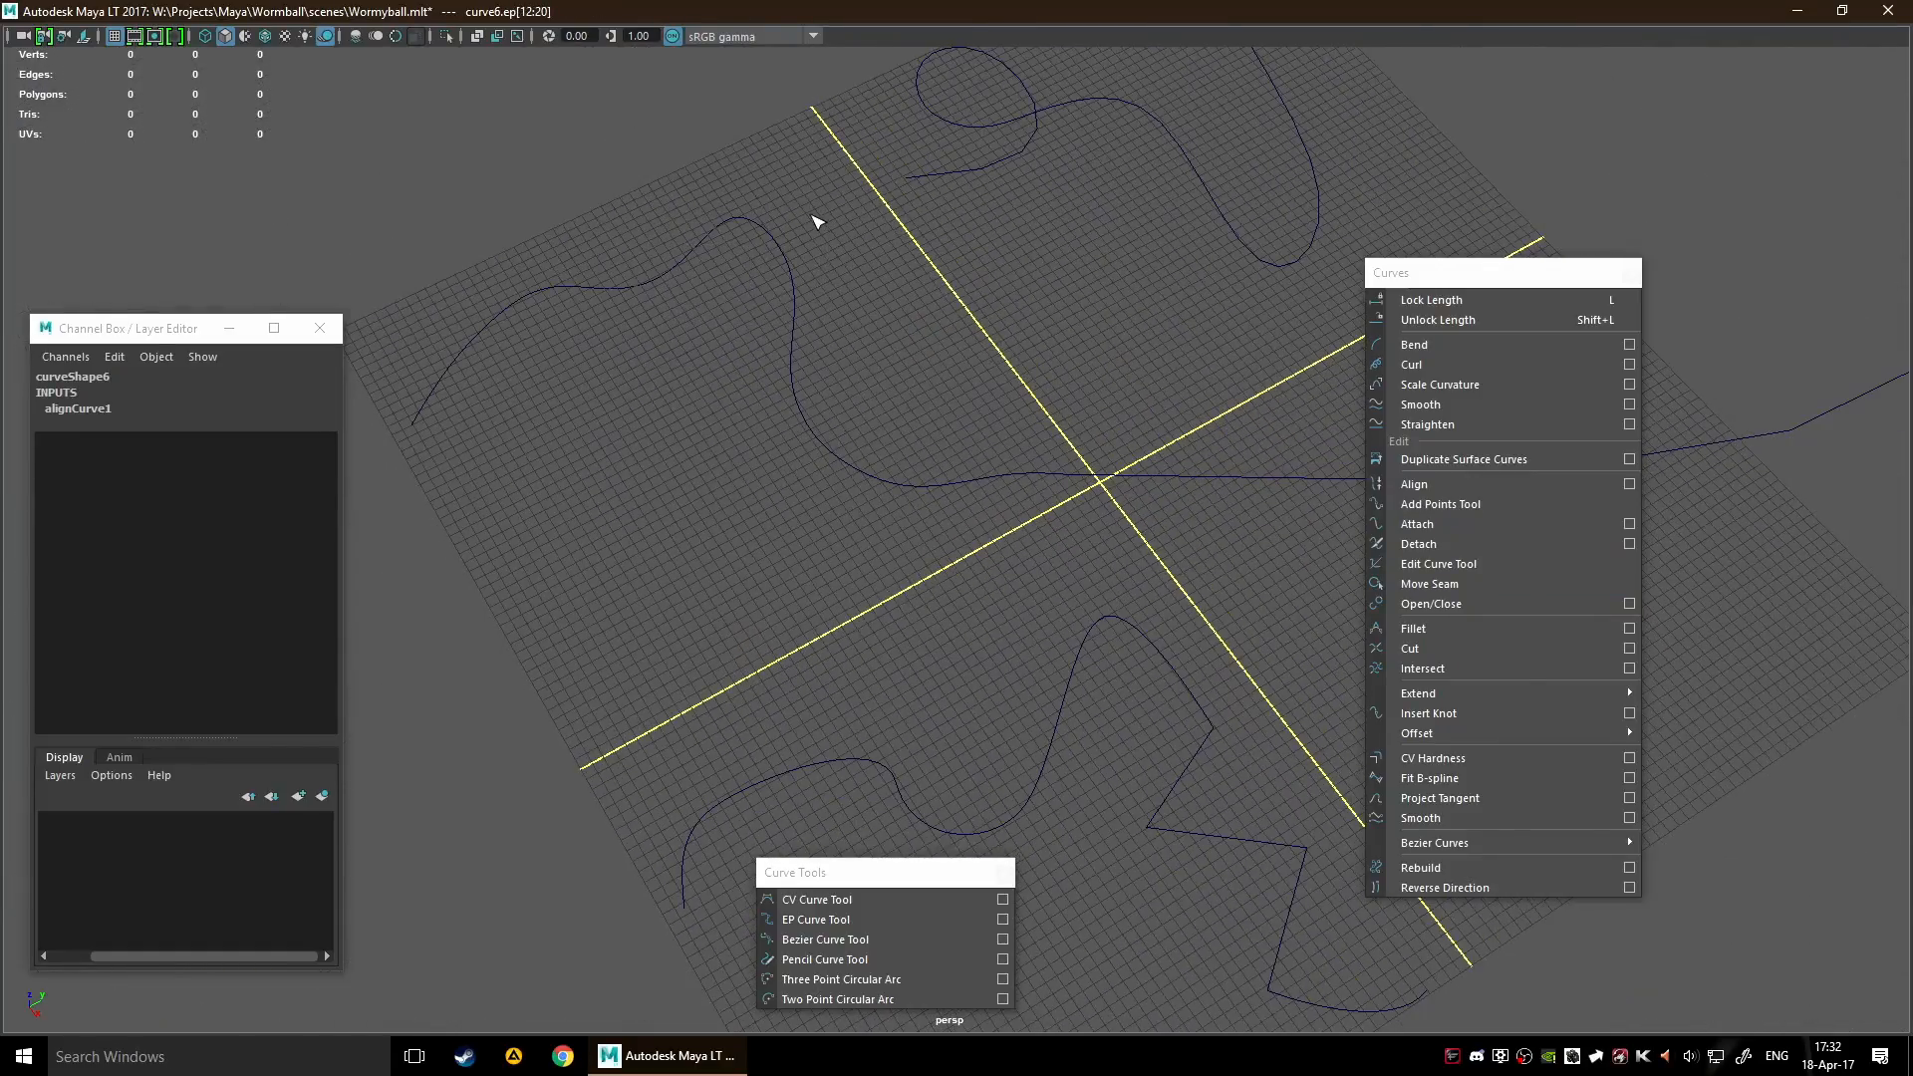
pyautogui.click(837, 455)
pyautogui.scroll(3, 837, 460)
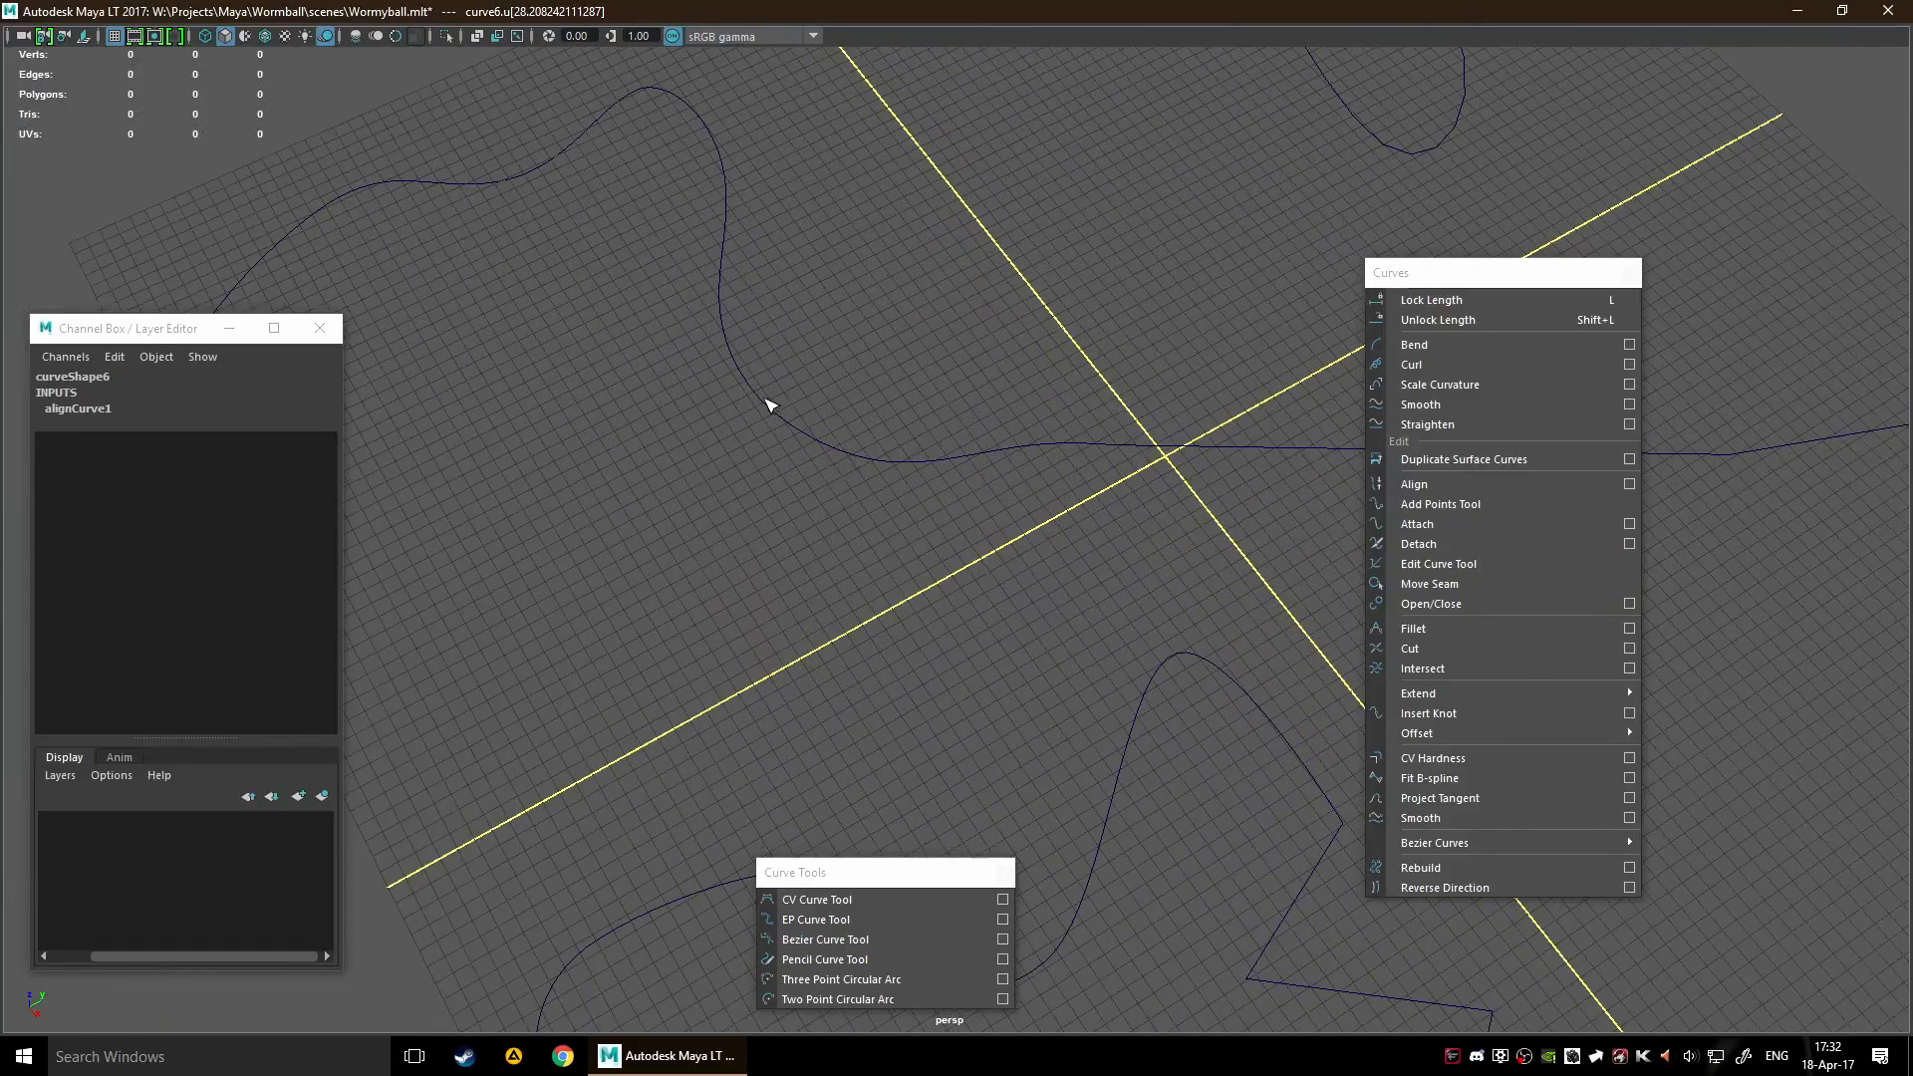
pyautogui.click(859, 451)
pyautogui.moveTo(876, 464); pyautogui.dragTo(911, 356)
pyautogui.click(900, 579)
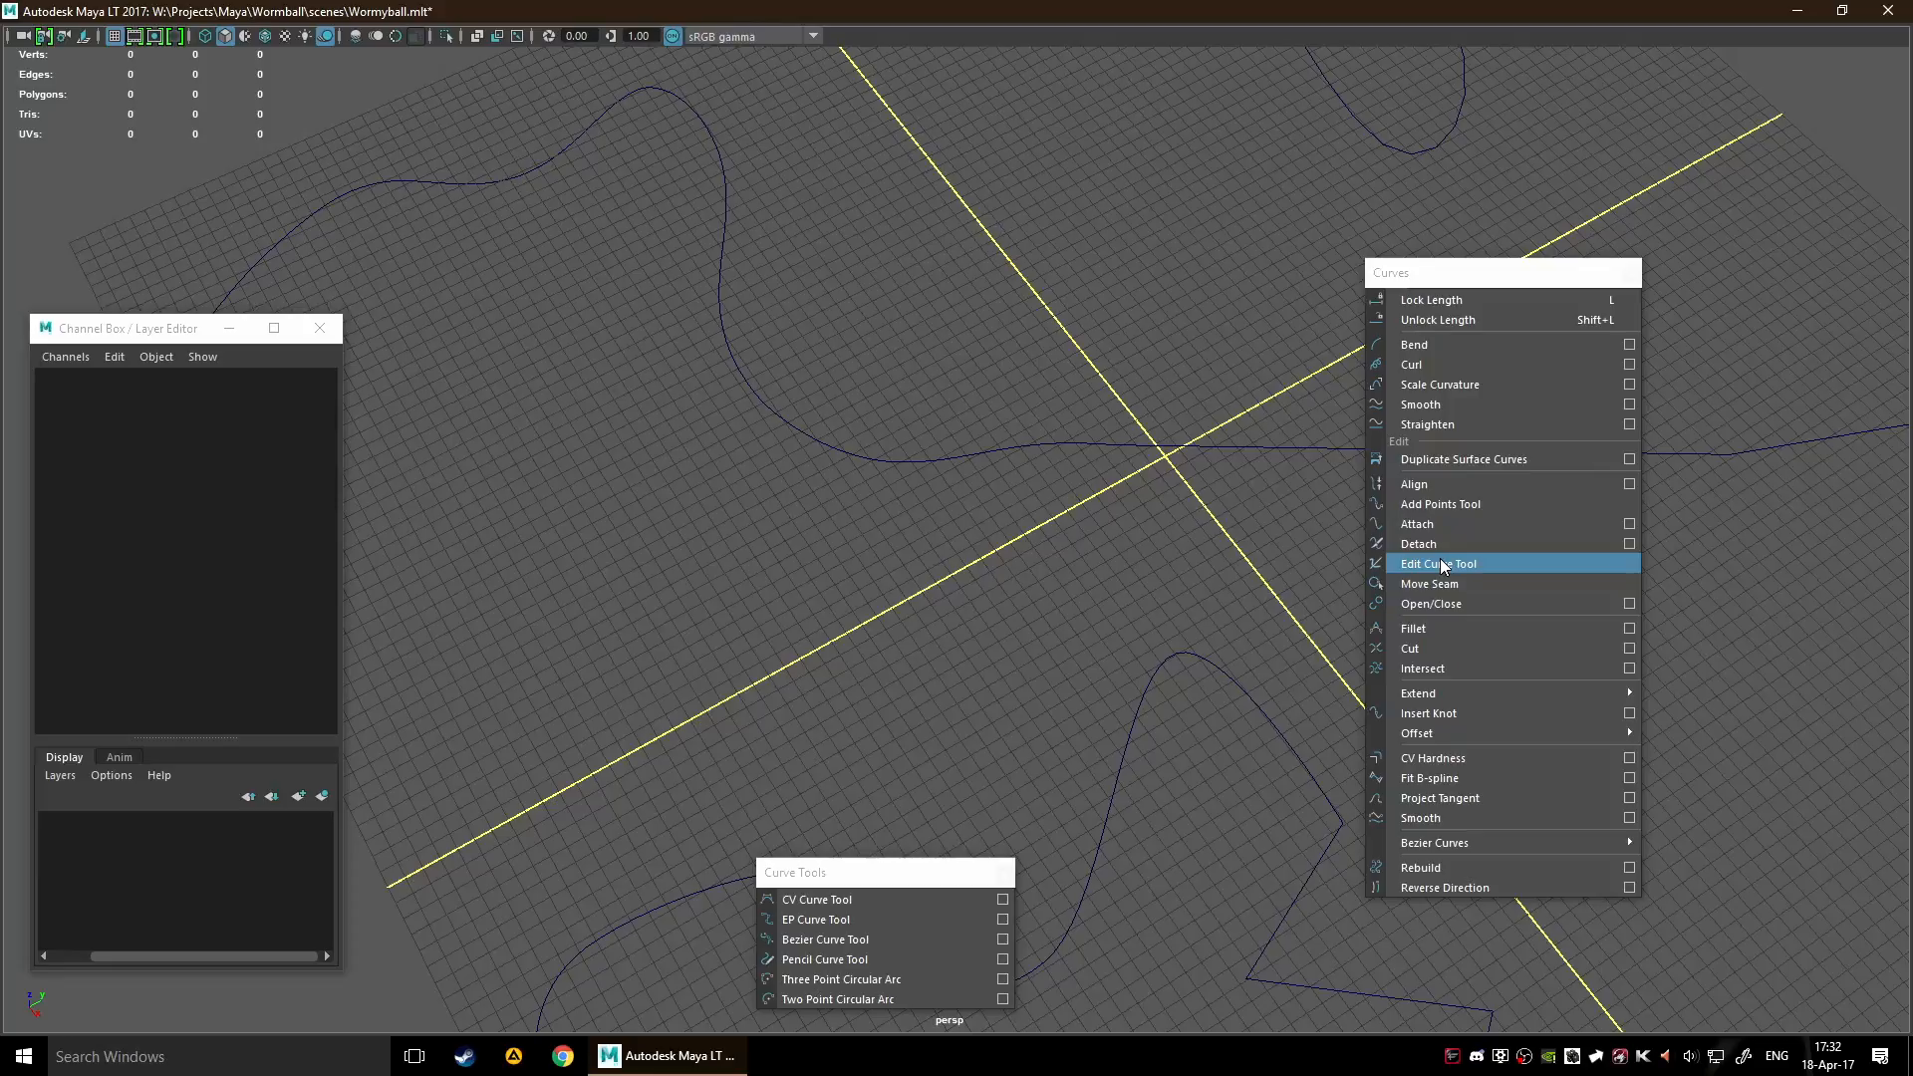
# Select curve6 and move it to about X 0.95, Y 2.06, Z -1.46
pyautogui.scroll(-3, 628, 311)
pyautogui.click(654, 280)
pyautogui.moveTo(632, 296); pyautogui.dragTo(717, 315)
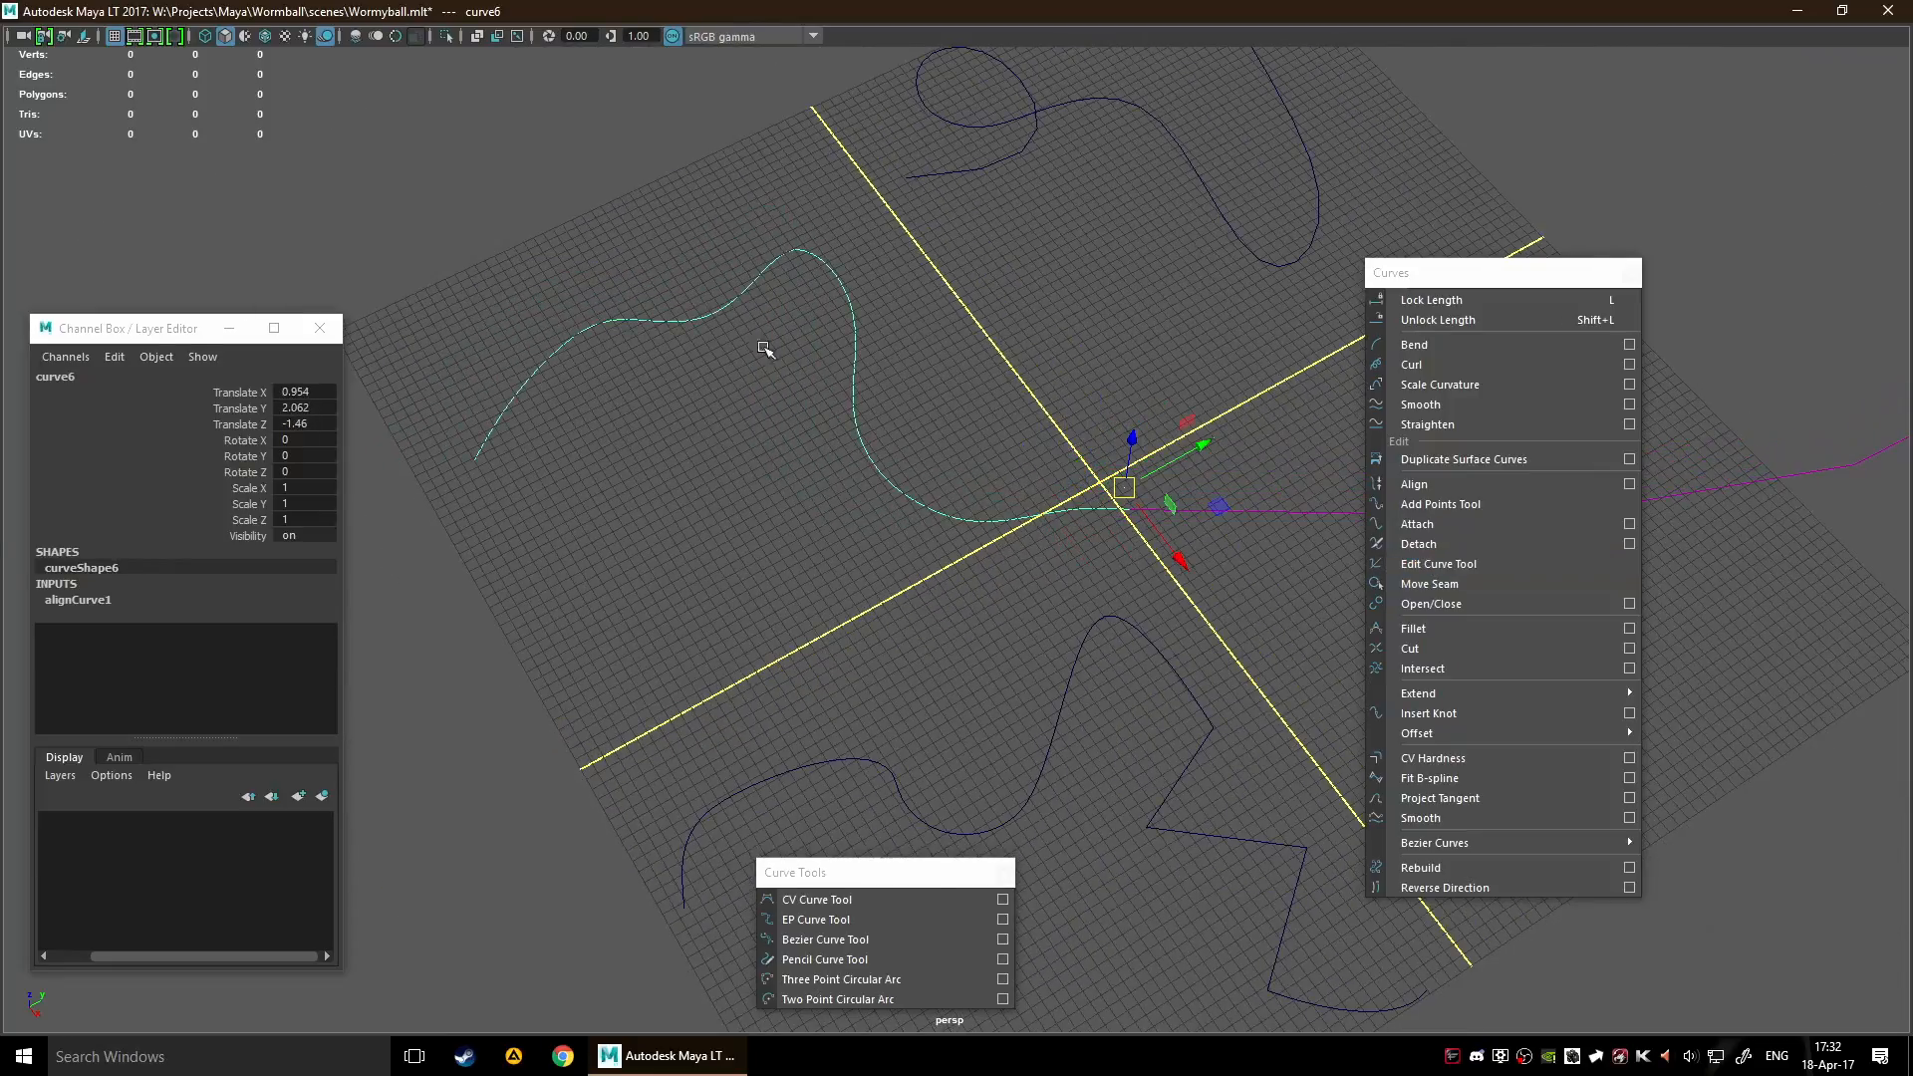
pyautogui.click(780, 451)
pyautogui.scroll(-4, 767, 465)
pyautogui.moveTo(867, 431); pyautogui.dragTo(996, 424)
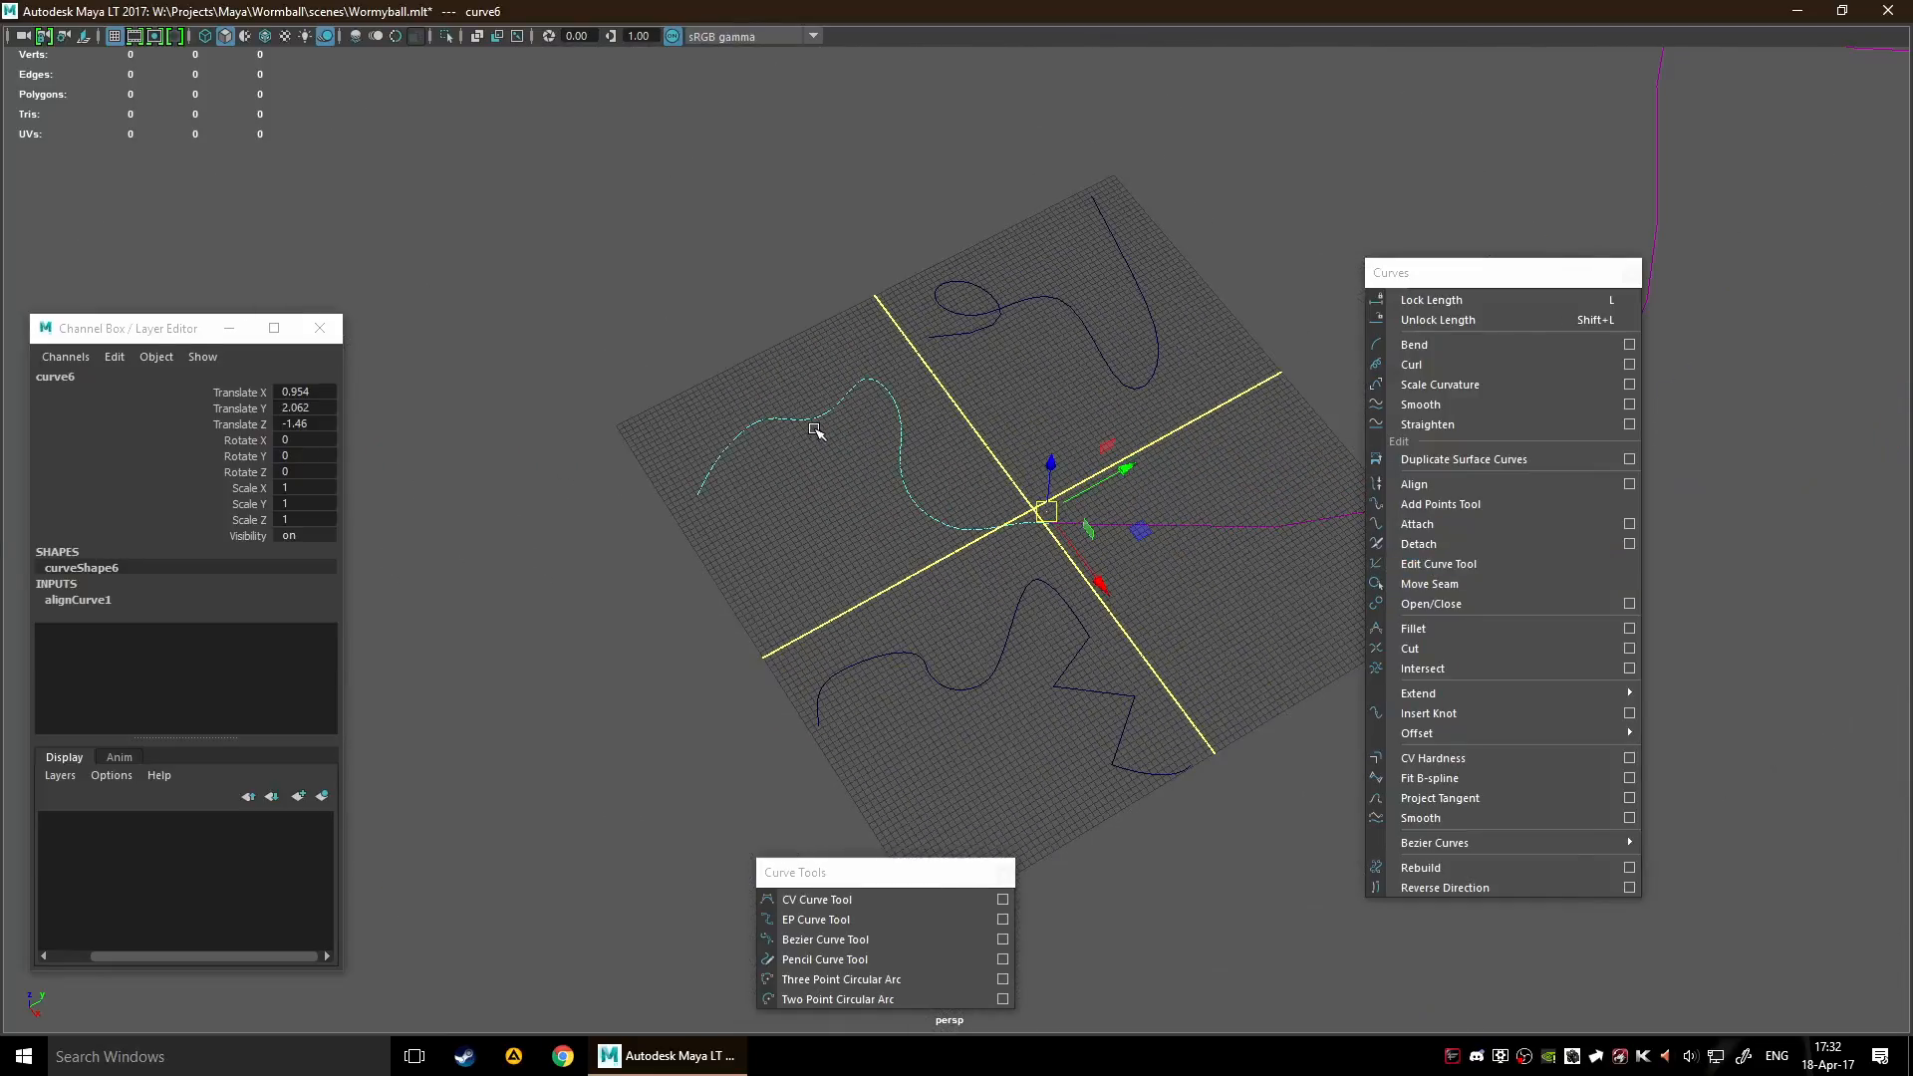
# Try the Edit Curve Tool on curve6 by picking points along it, and clear the selection
pyautogui.click(1485, 564)
pyautogui.scroll(3, 867, 470)
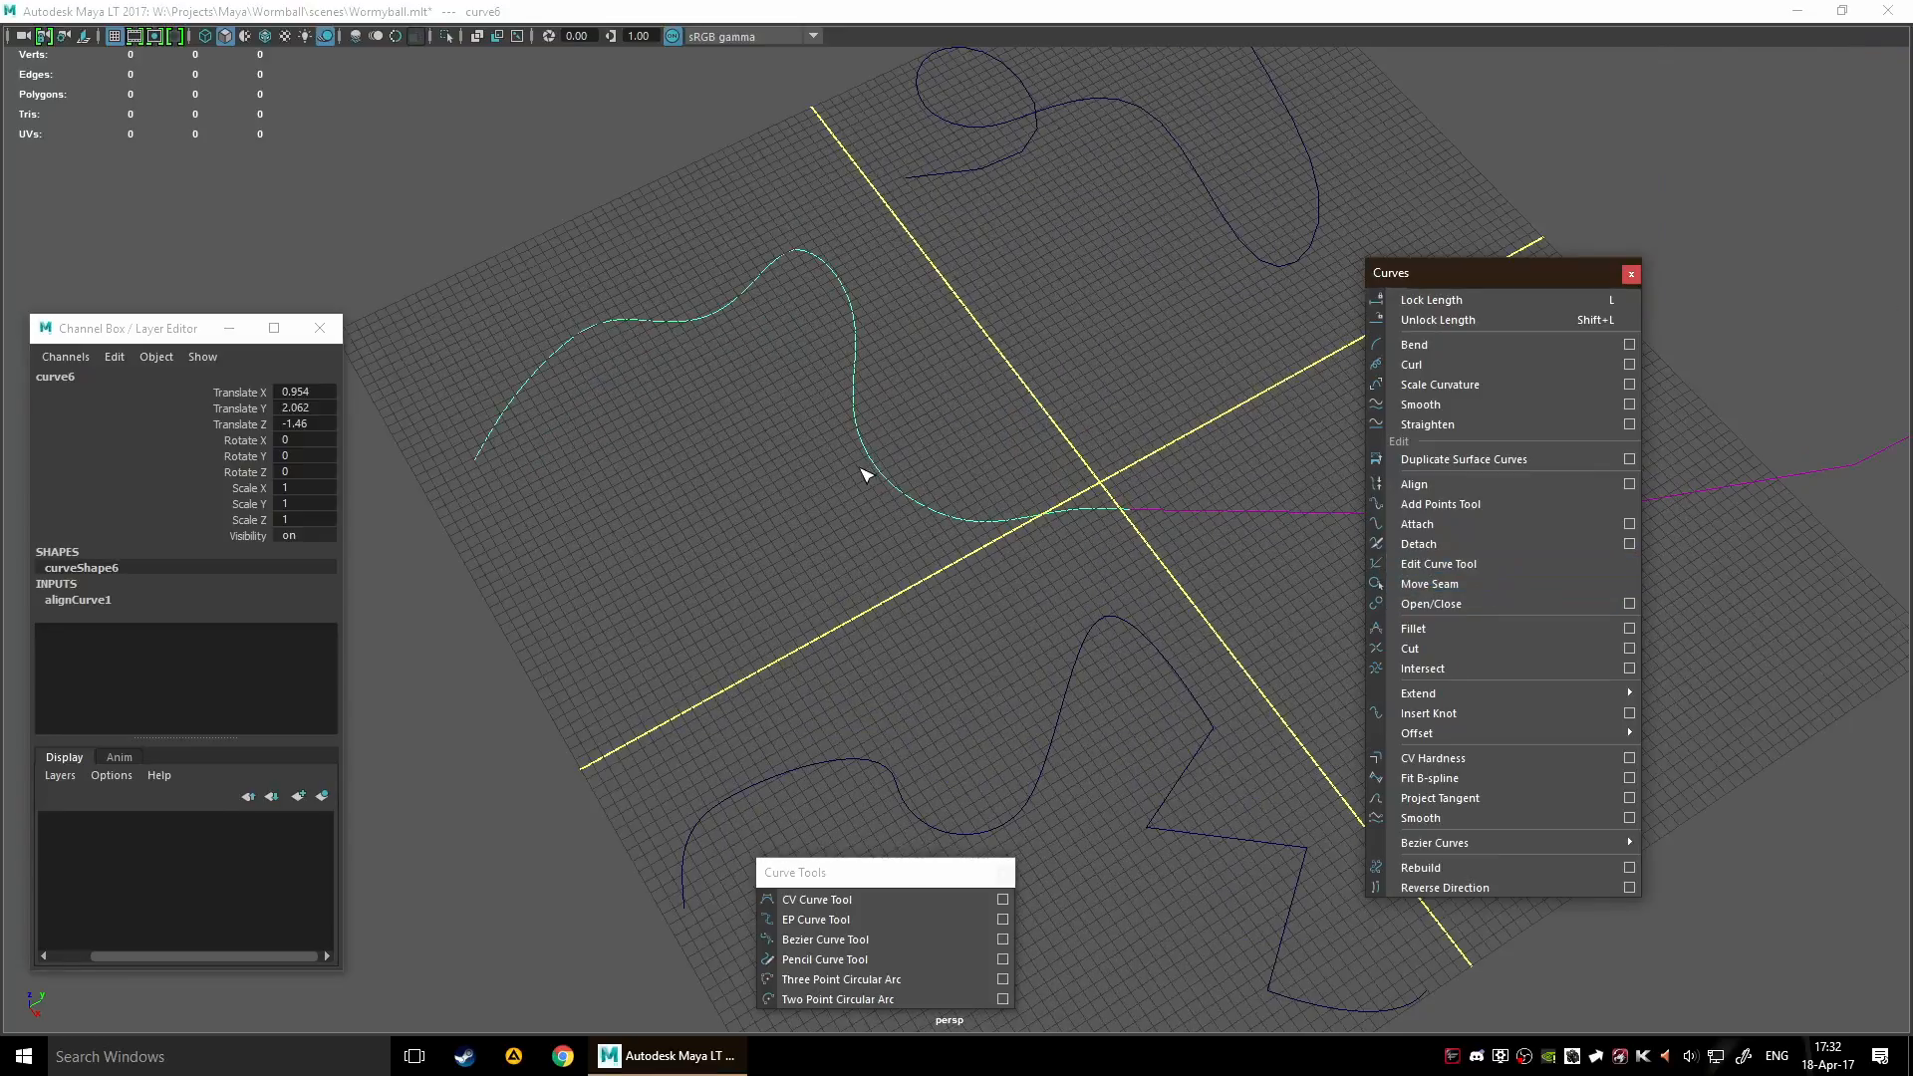
pyautogui.click(867, 416)
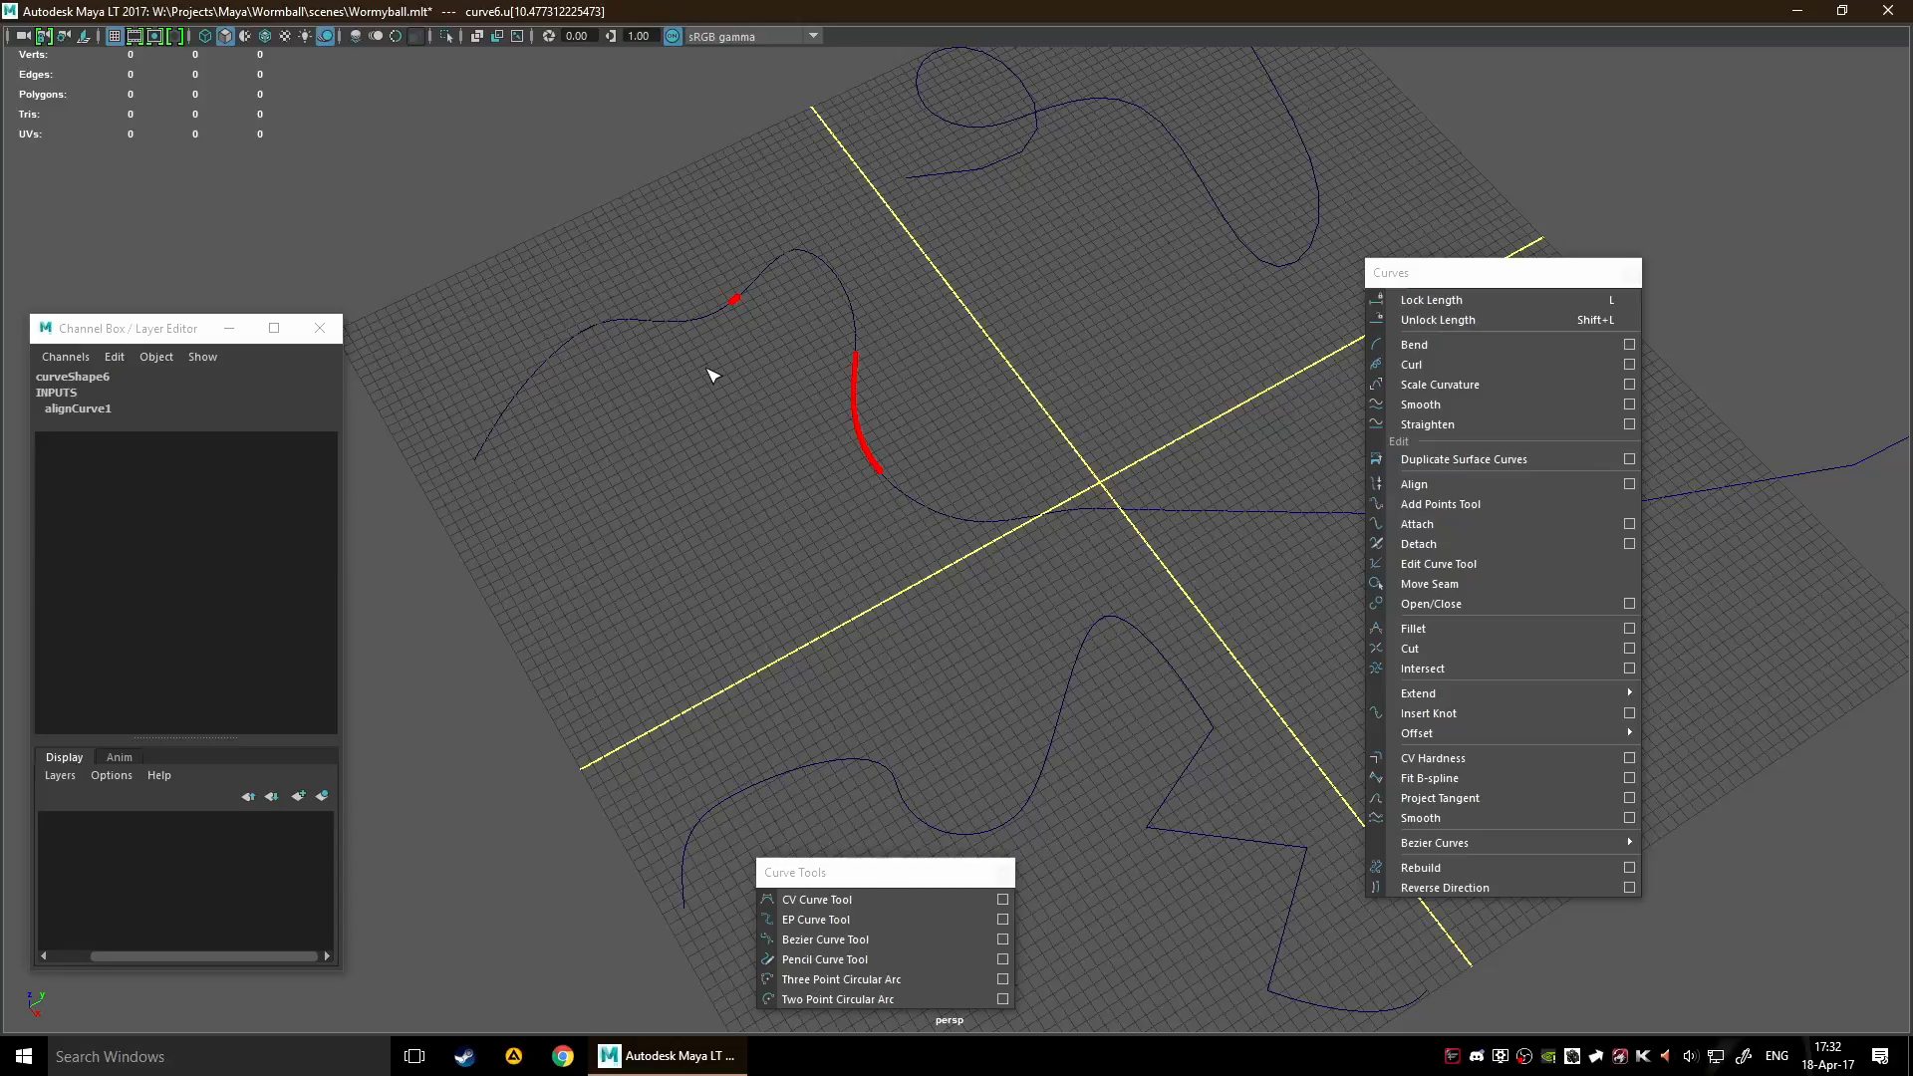
pyautogui.click(763, 401)
pyautogui.scroll(-5, 993, 438)
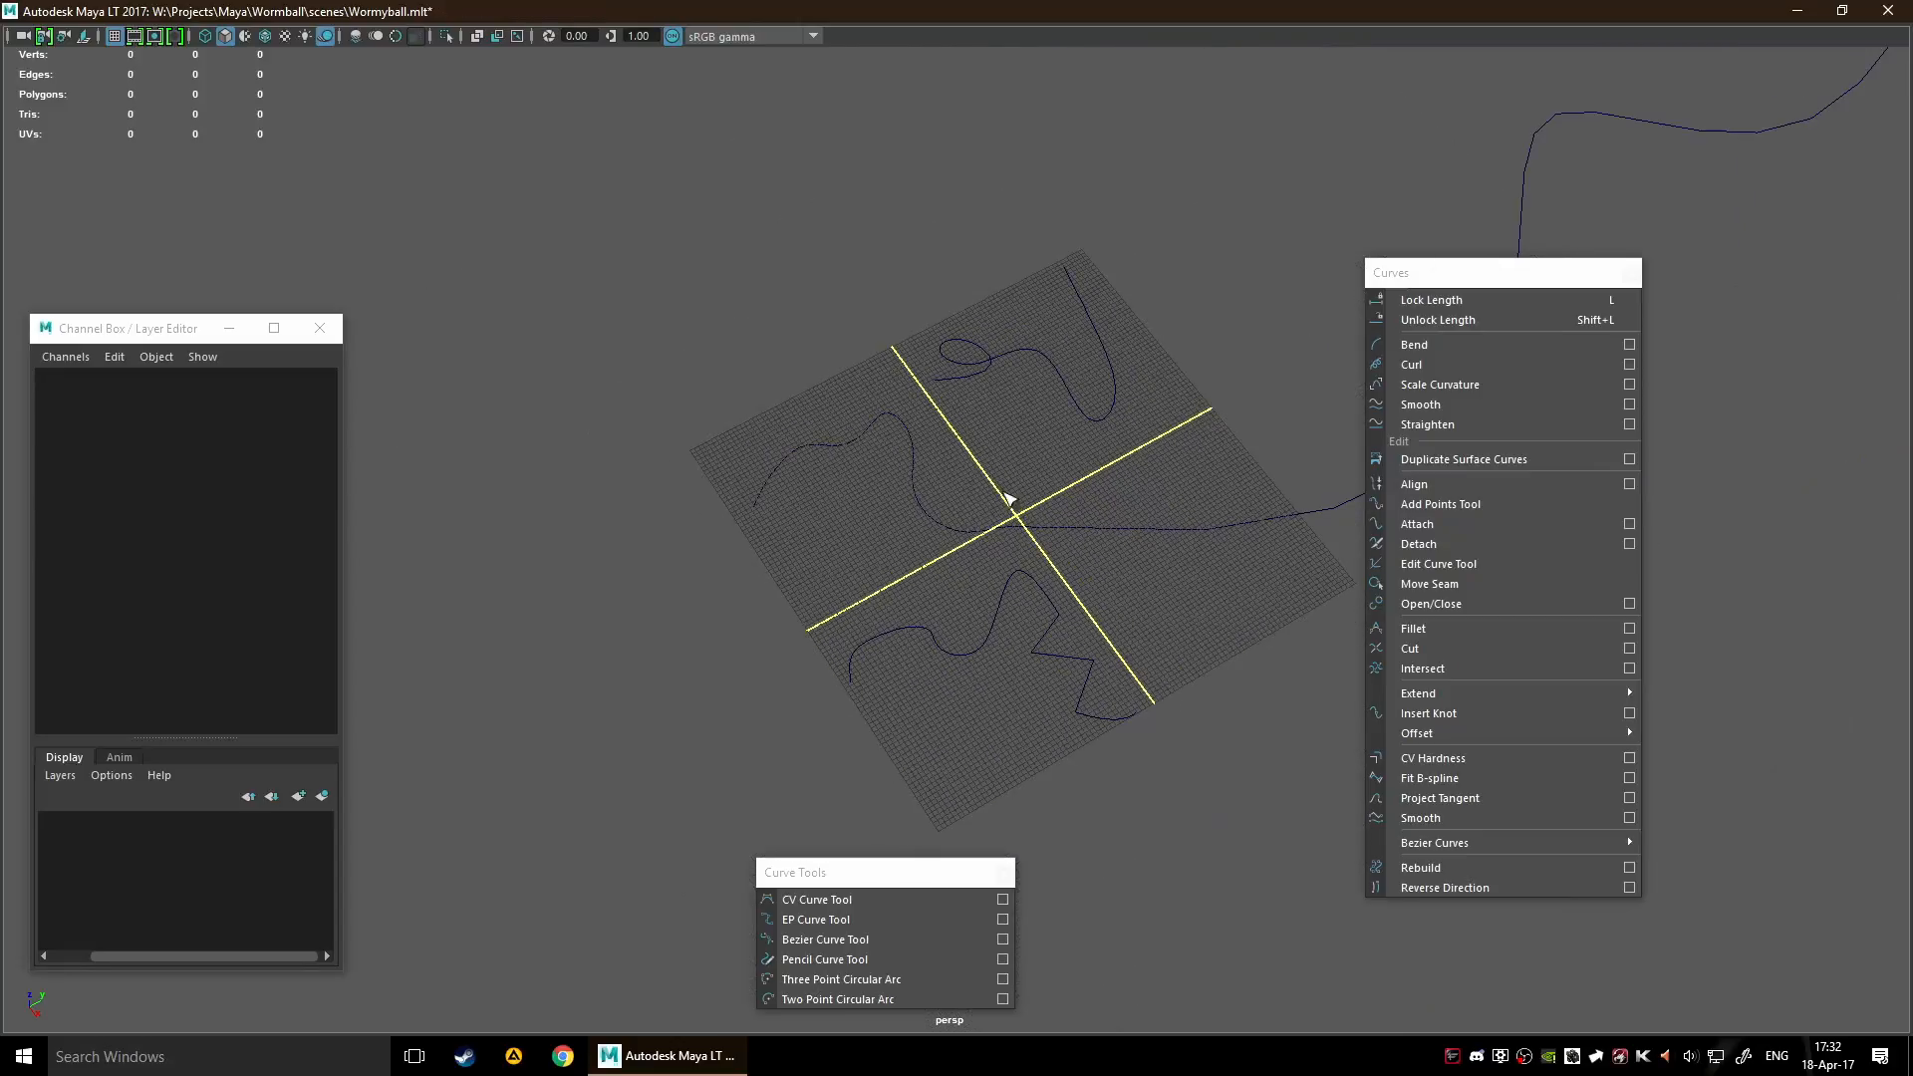
# Draw a roughly semicircular Three Point Circular Arc in the empty grid quadrant and finish it
pyautogui.keyDown('alt'); pyautogui.moveTo(1179, 521); pyautogui.dragTo(1030, 538); pyautogui.keyUp('alt')
pyautogui.scroll(3, 1035, 587)
pyautogui.scroll(2, 1035, 586)
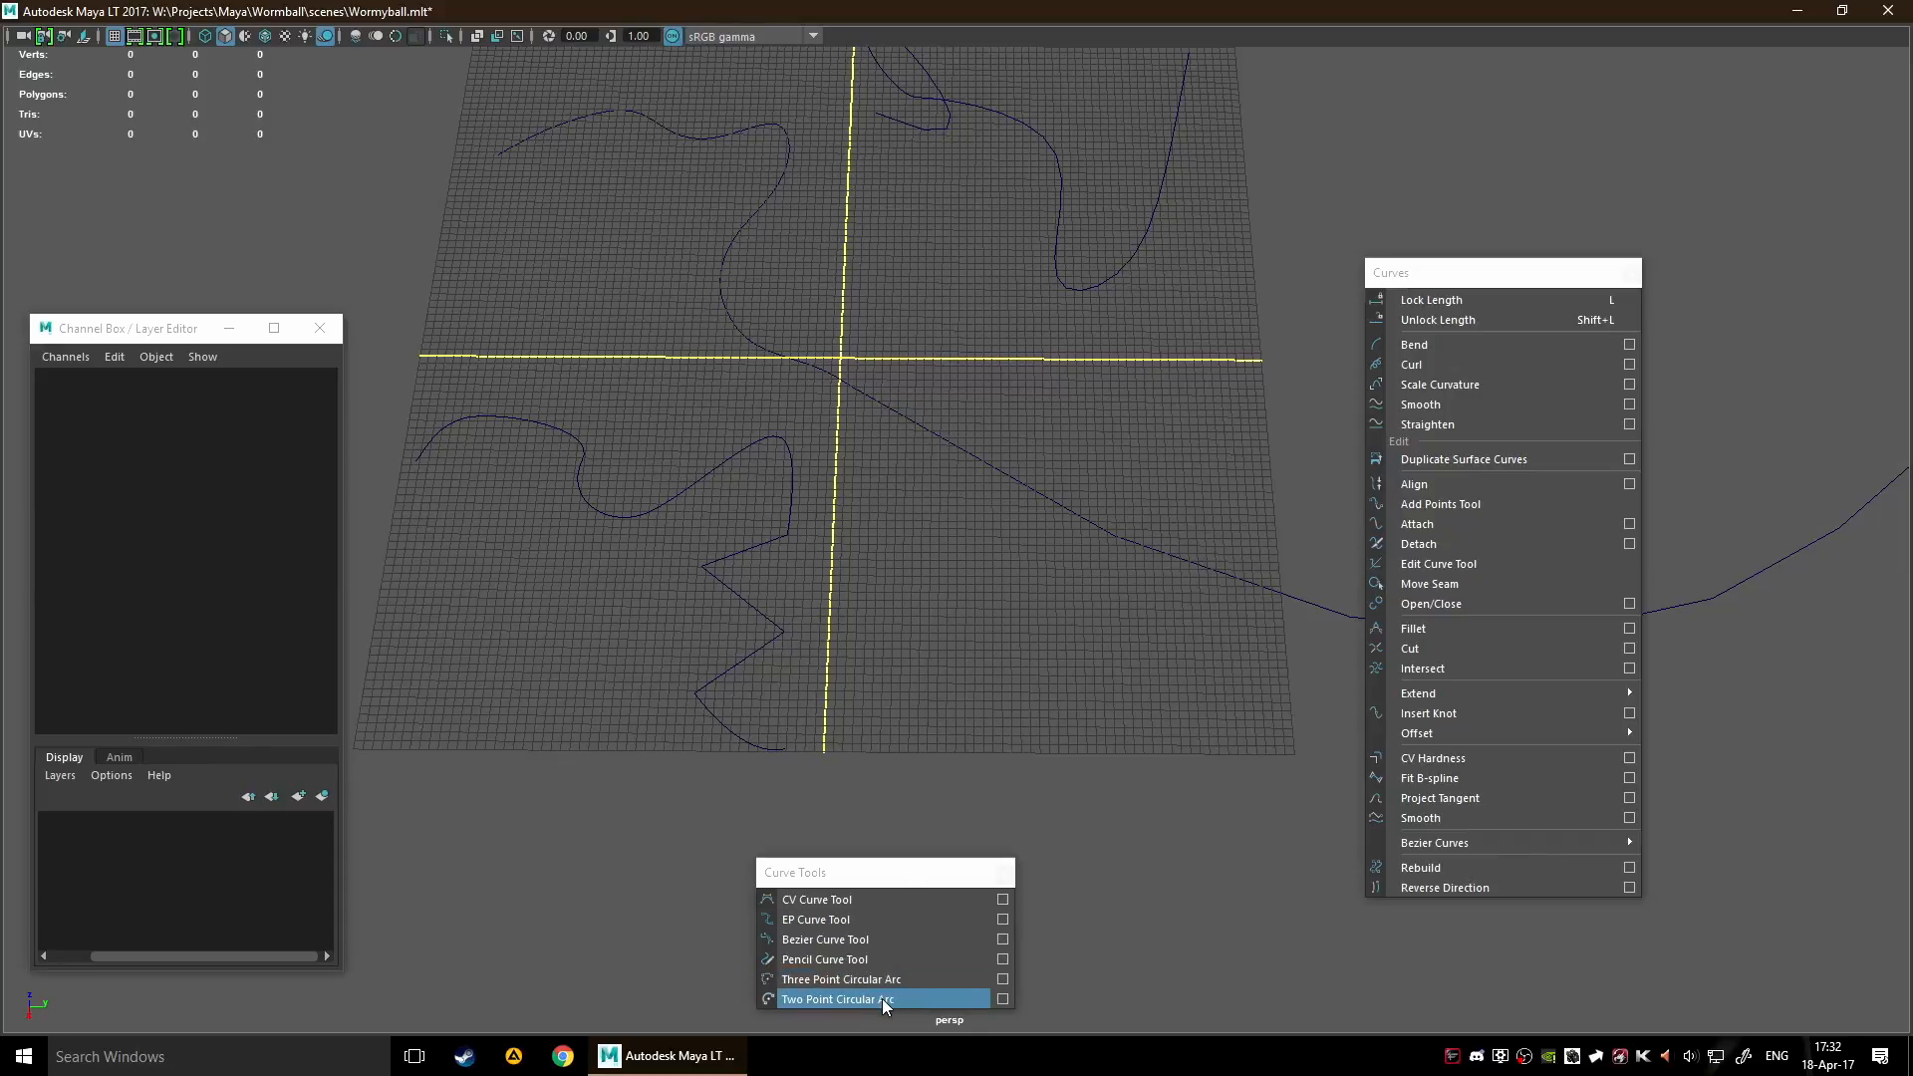
pyautogui.scroll(-2, 1094, 719)
pyautogui.click(828, 980)
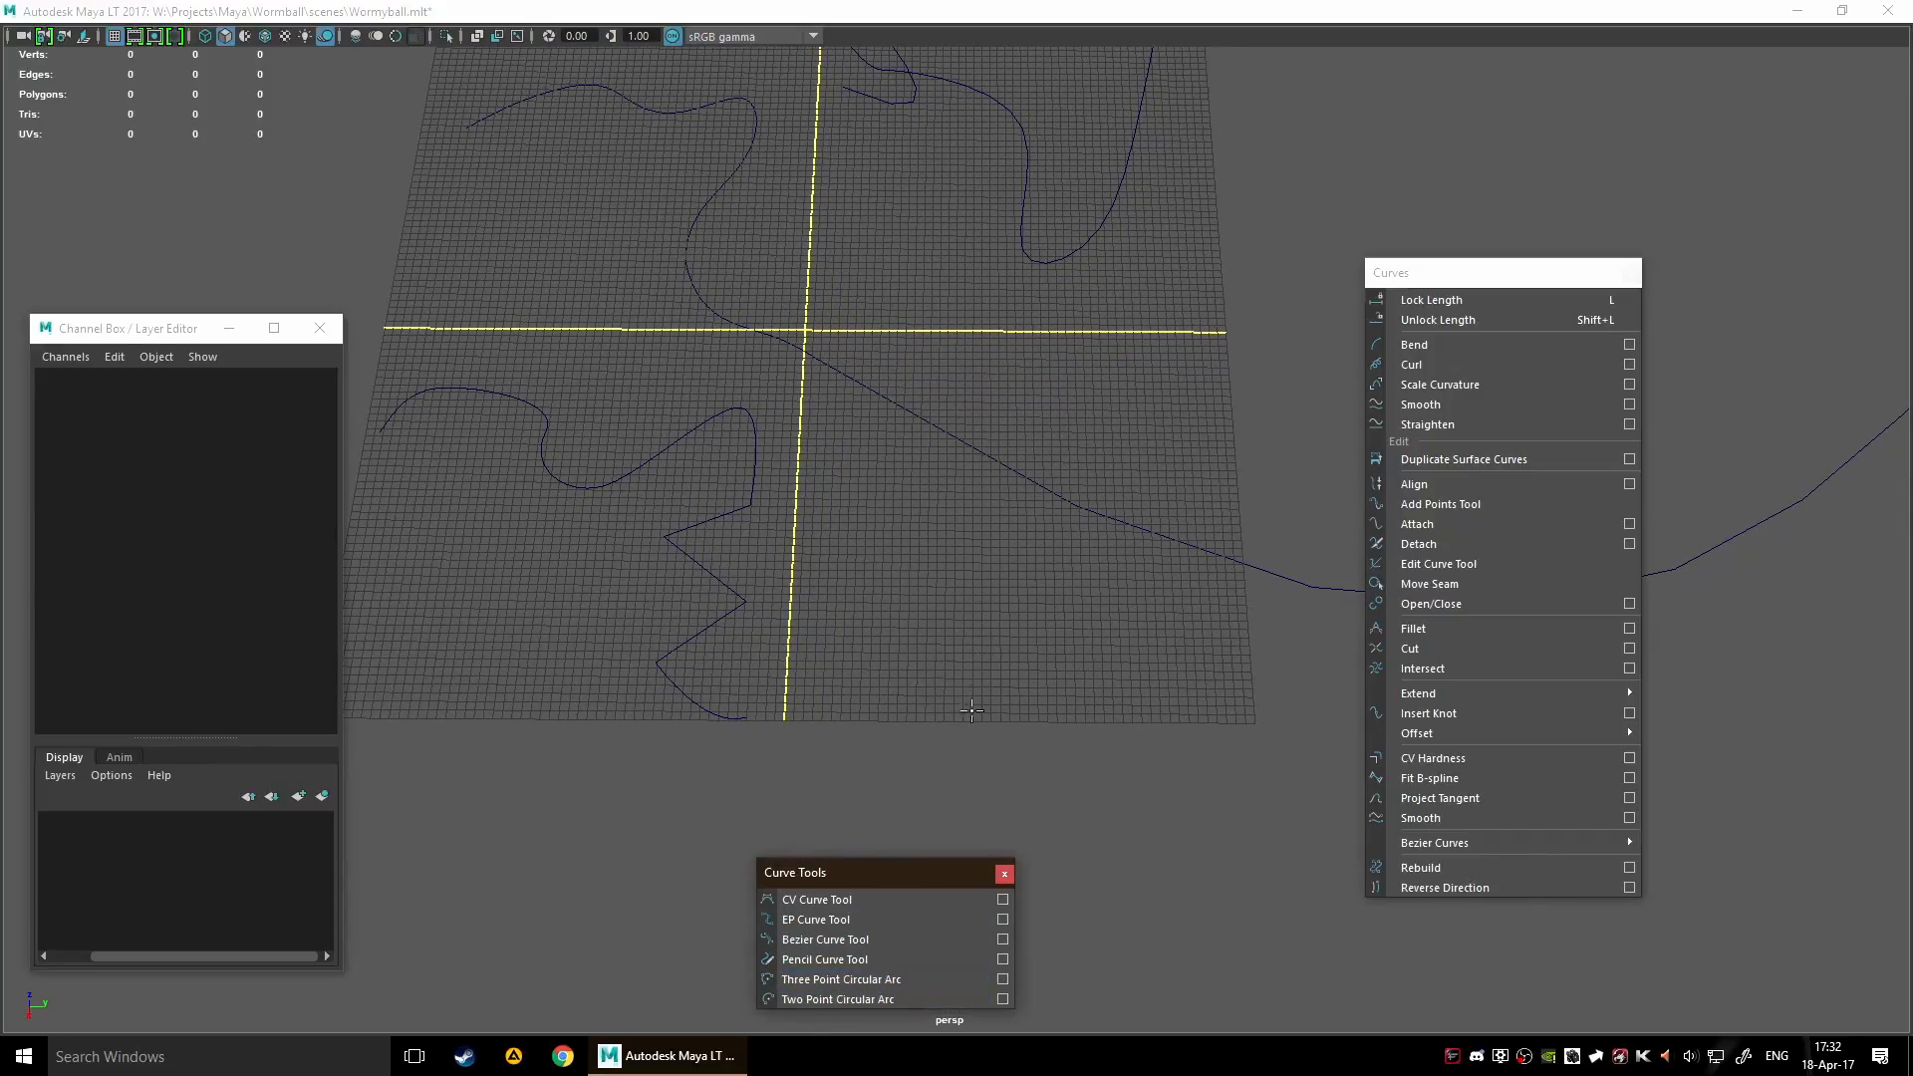
pyautogui.click(883, 653)
pyautogui.click(1161, 658)
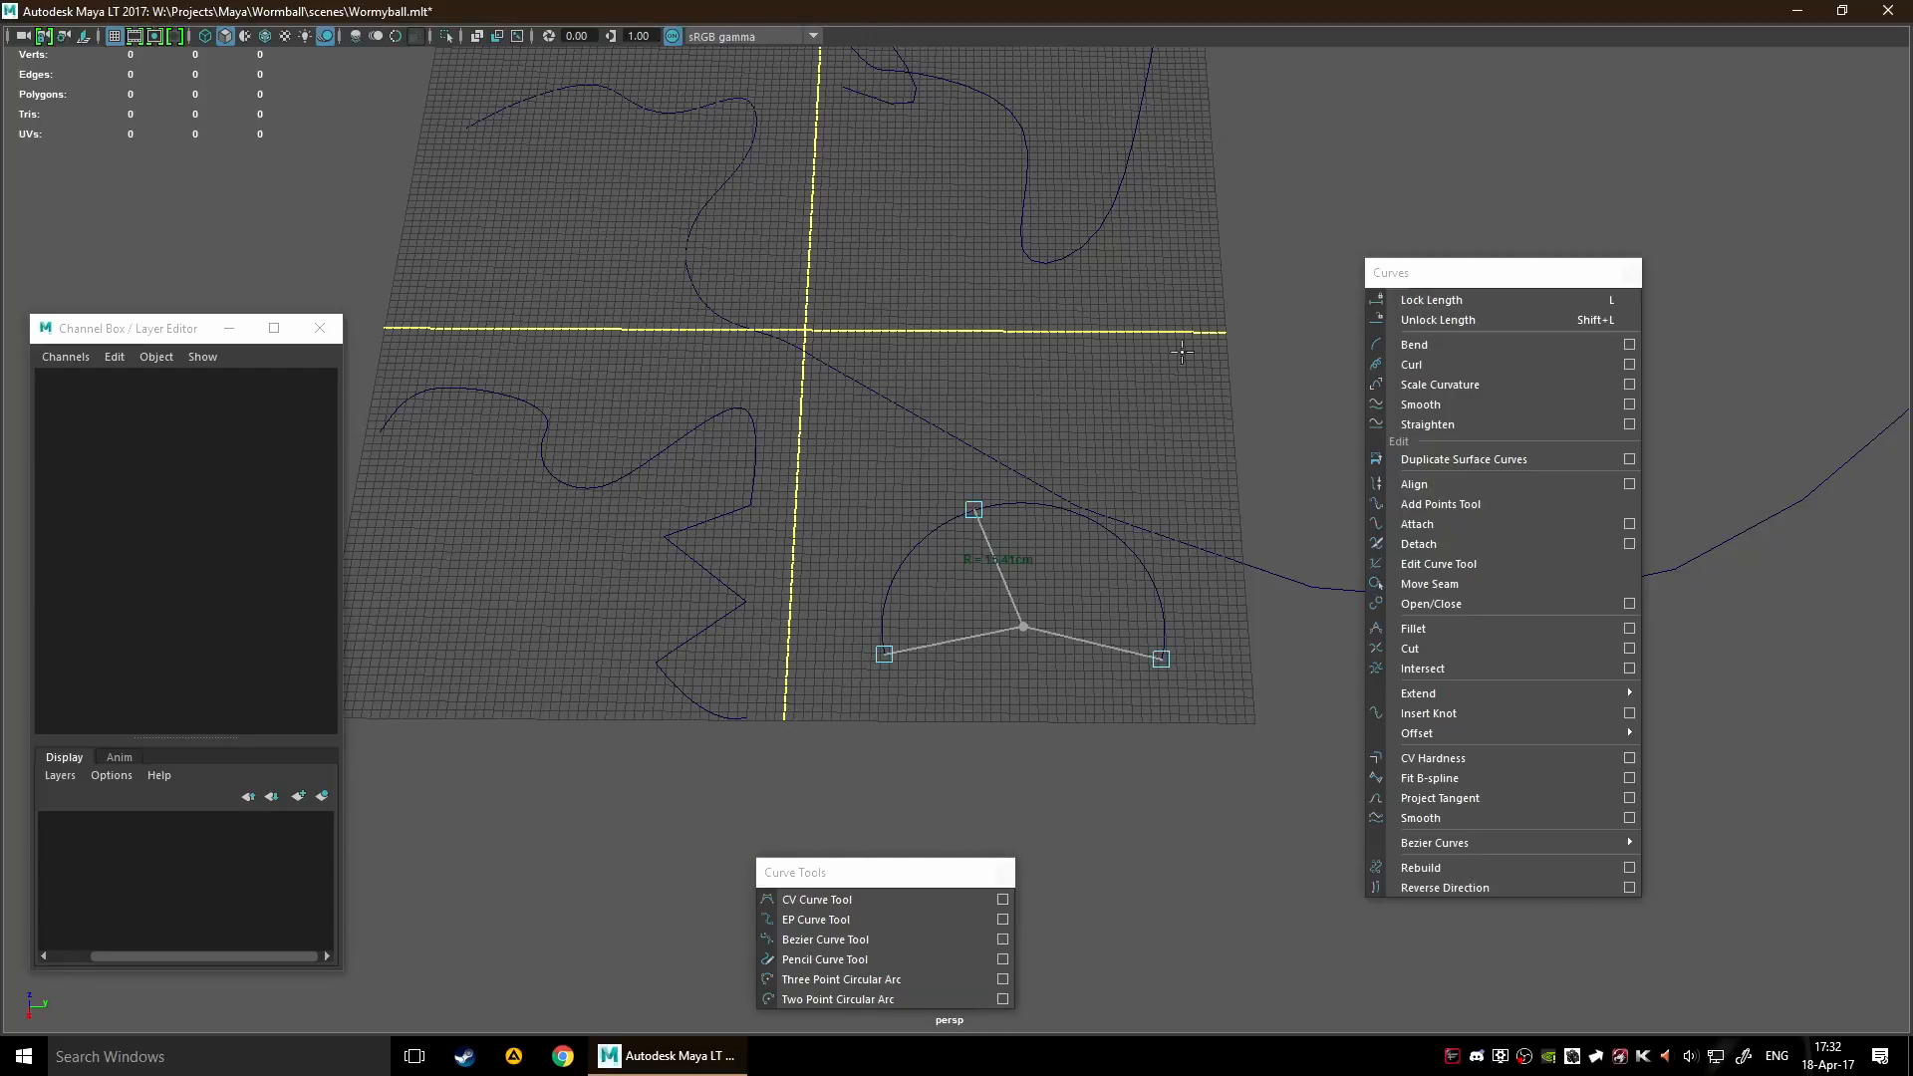
pyautogui.press('Return')
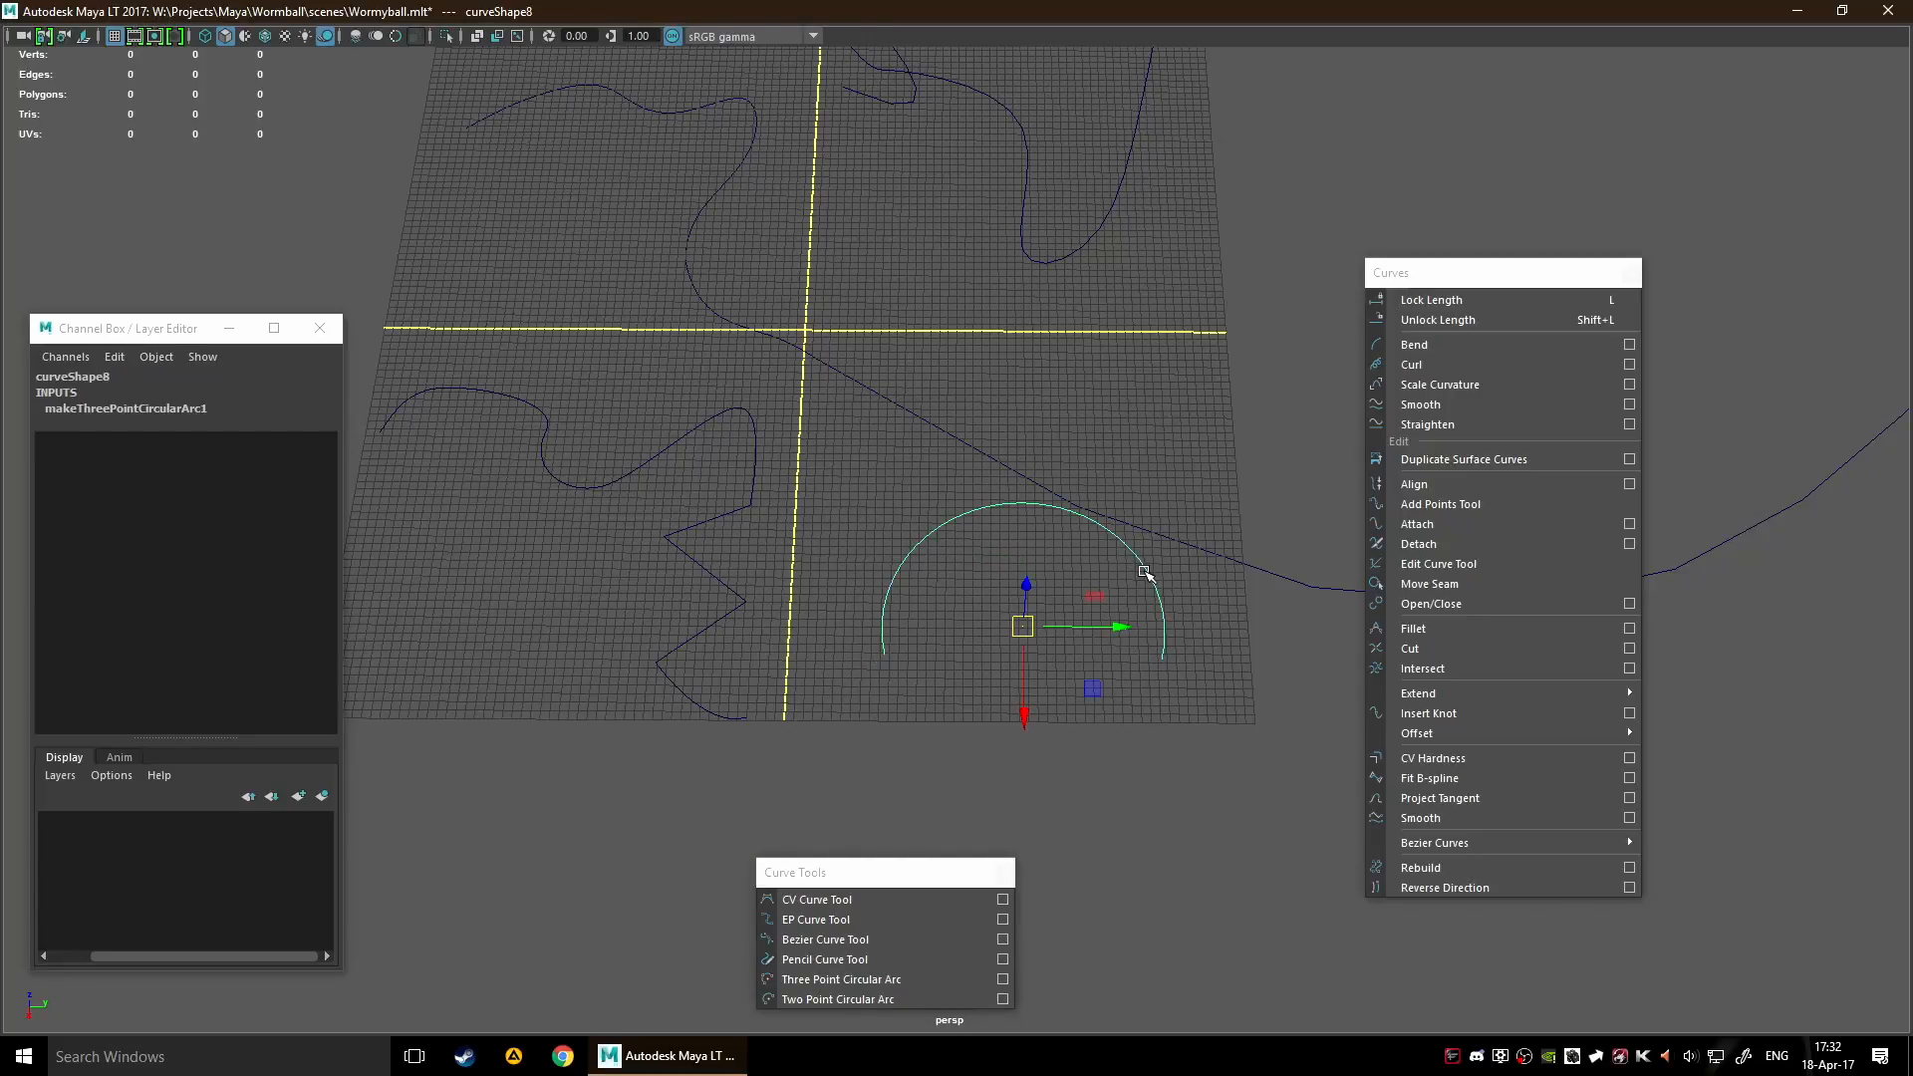
# Draw a Two Point Circular Arc near the grid's edge, flip it outward beyond the grid, enlarge it past a semicircle and finish it
pyautogui.click(835, 998)
pyautogui.keyDown('alt'); pyautogui.moveTo(736, 842); pyautogui.dragTo(1153, 648, button='middle'); pyautogui.keyUp('alt')
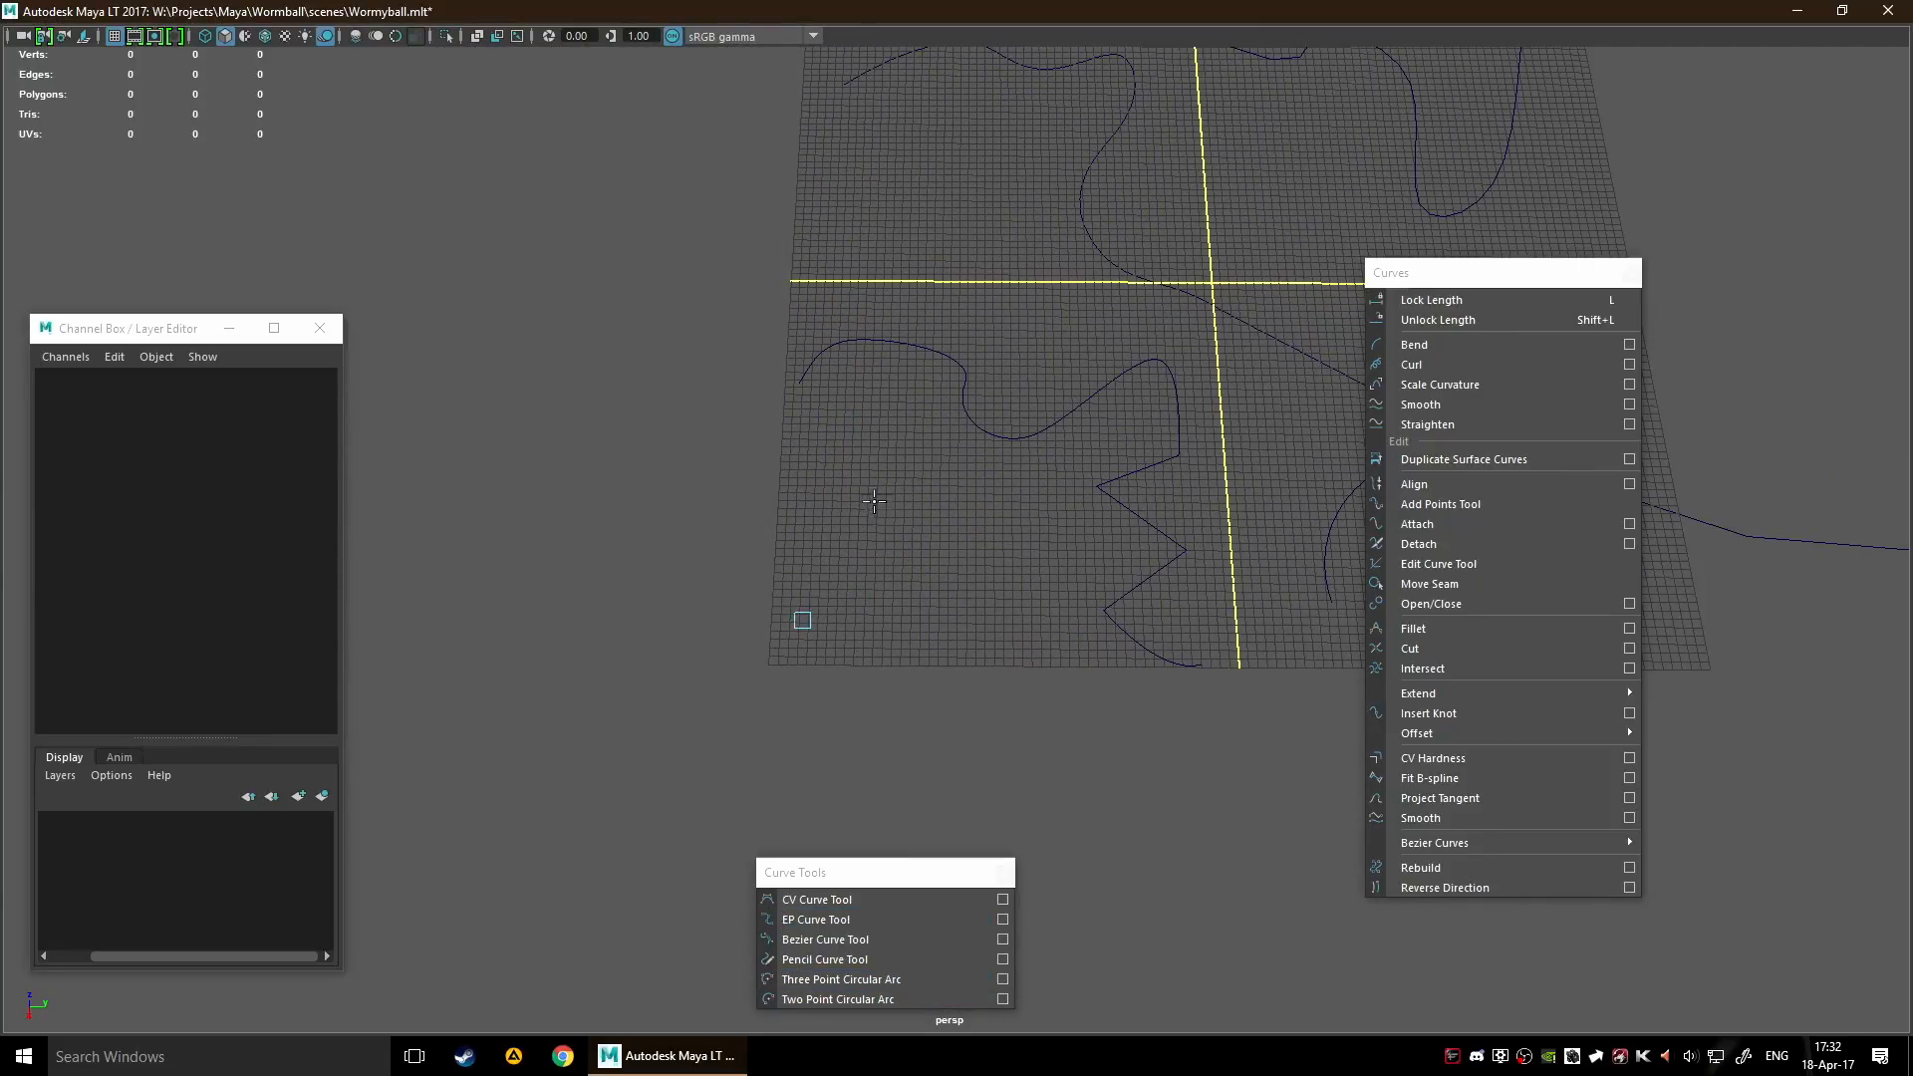
pyautogui.click(1037, 612)
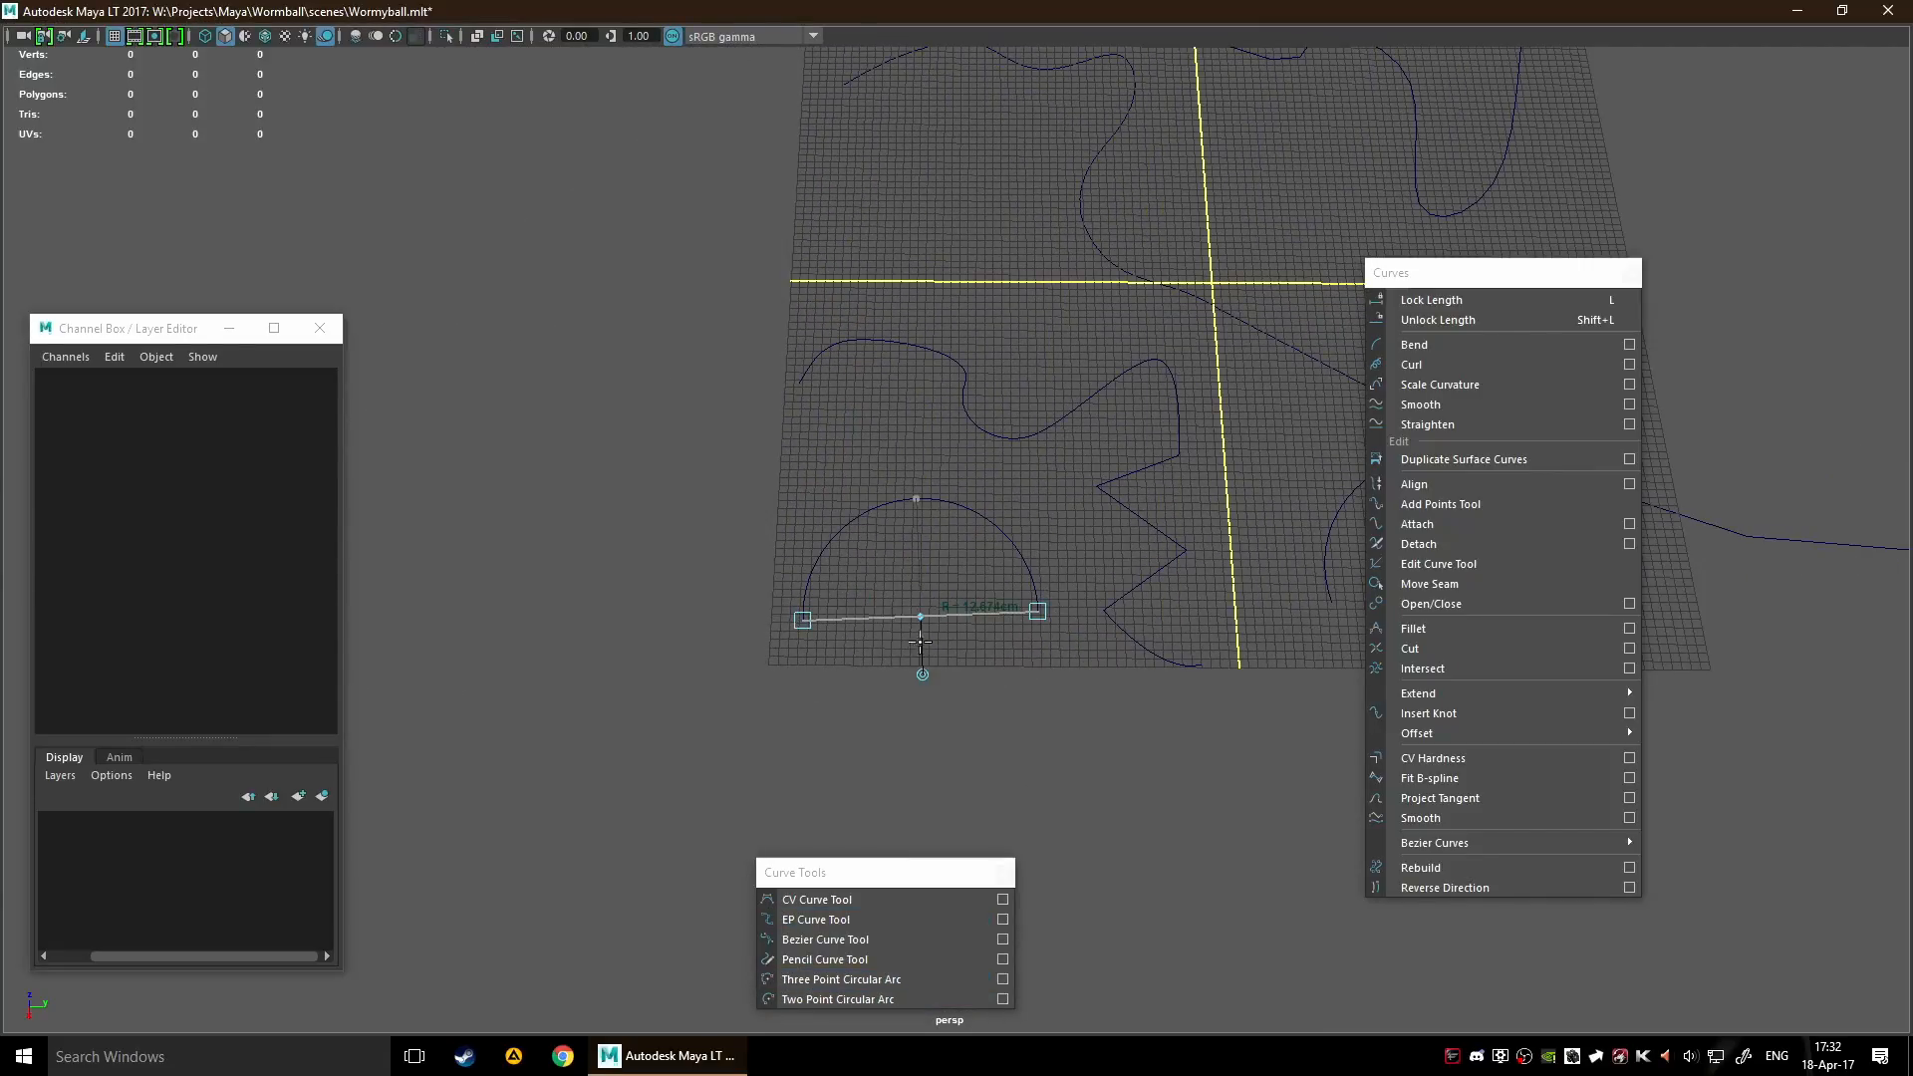
pyautogui.moveTo(922, 614); pyautogui.dragTo(928, 794)
pyautogui.moveTo(925, 718); pyautogui.dragTo(930, 673)
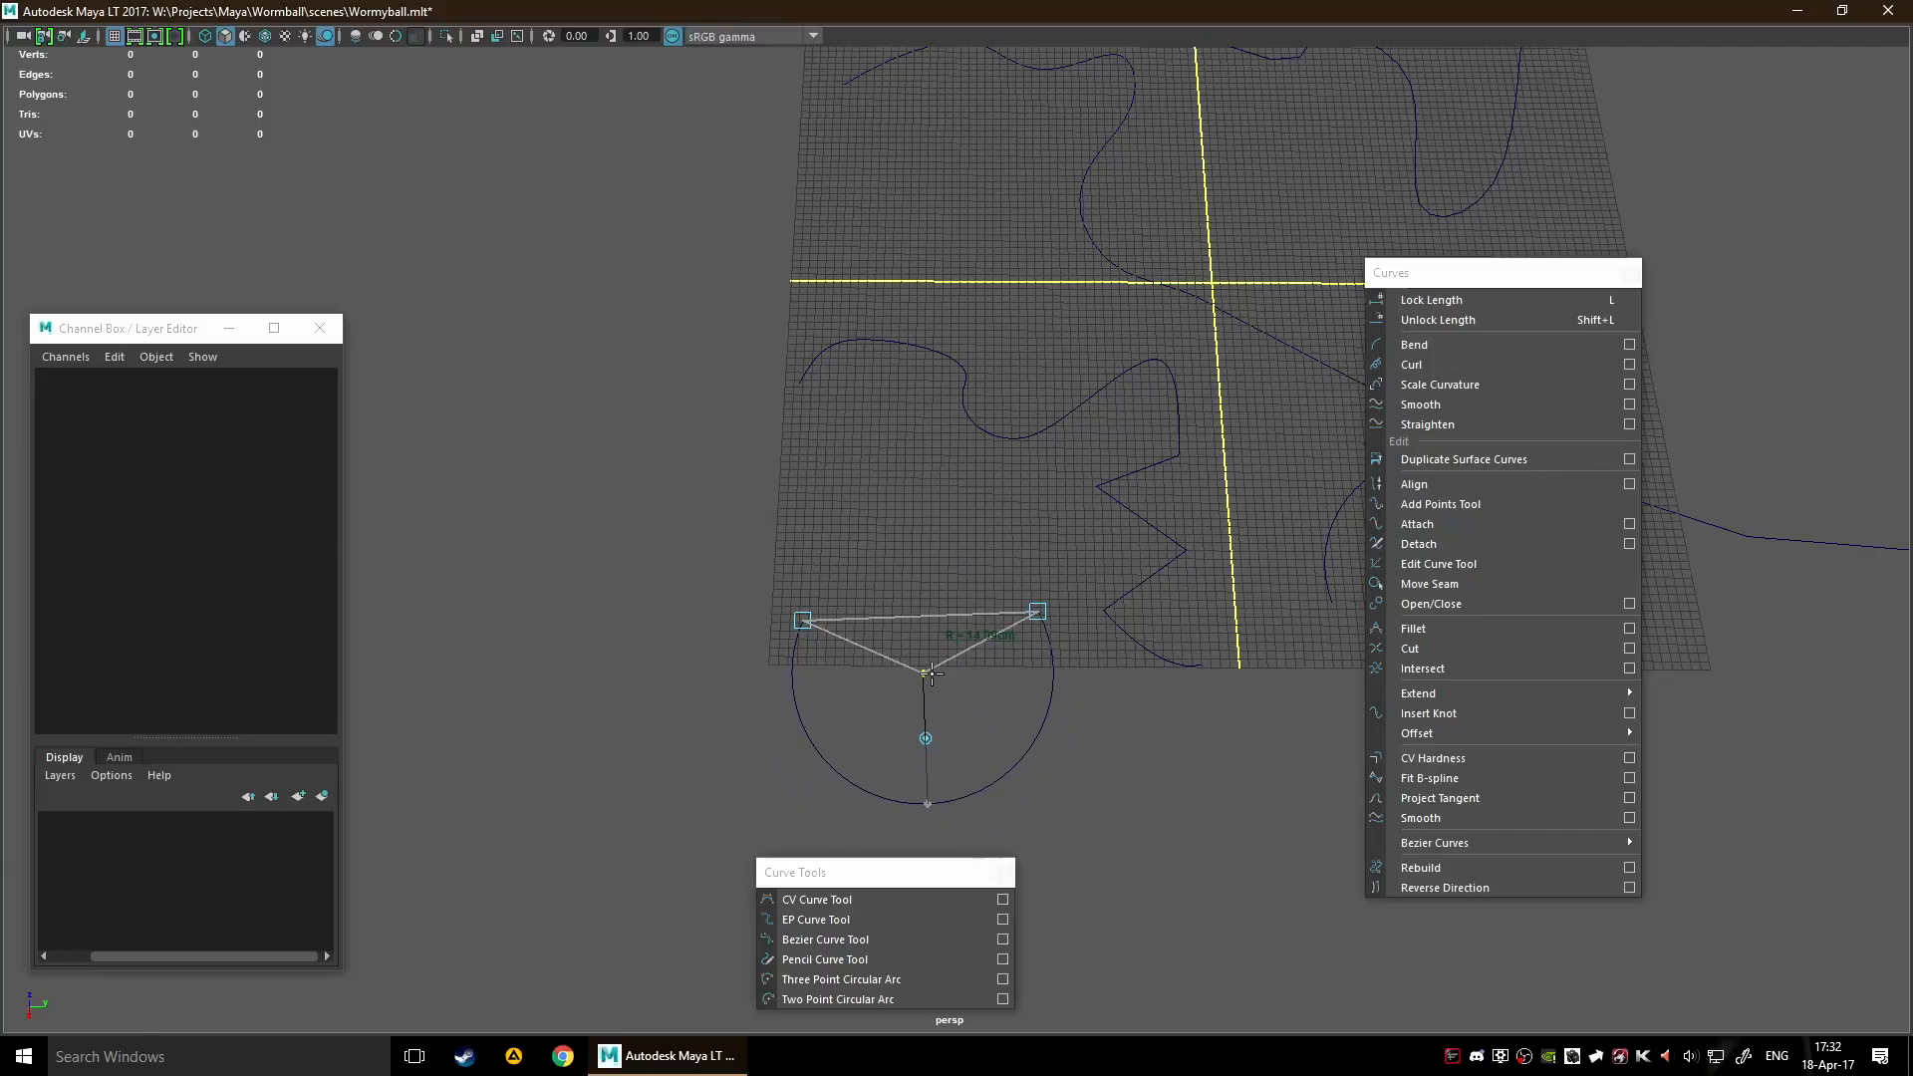
pyautogui.press('w')
# Draw a small, nearly closed loop with the EP Curve Tool on the empty grid area near the edge, and finish the curve
pyautogui.keyDown('alt'); pyautogui.moveTo(997, 730); pyautogui.dragTo(885, 616); pyautogui.keyUp('alt')
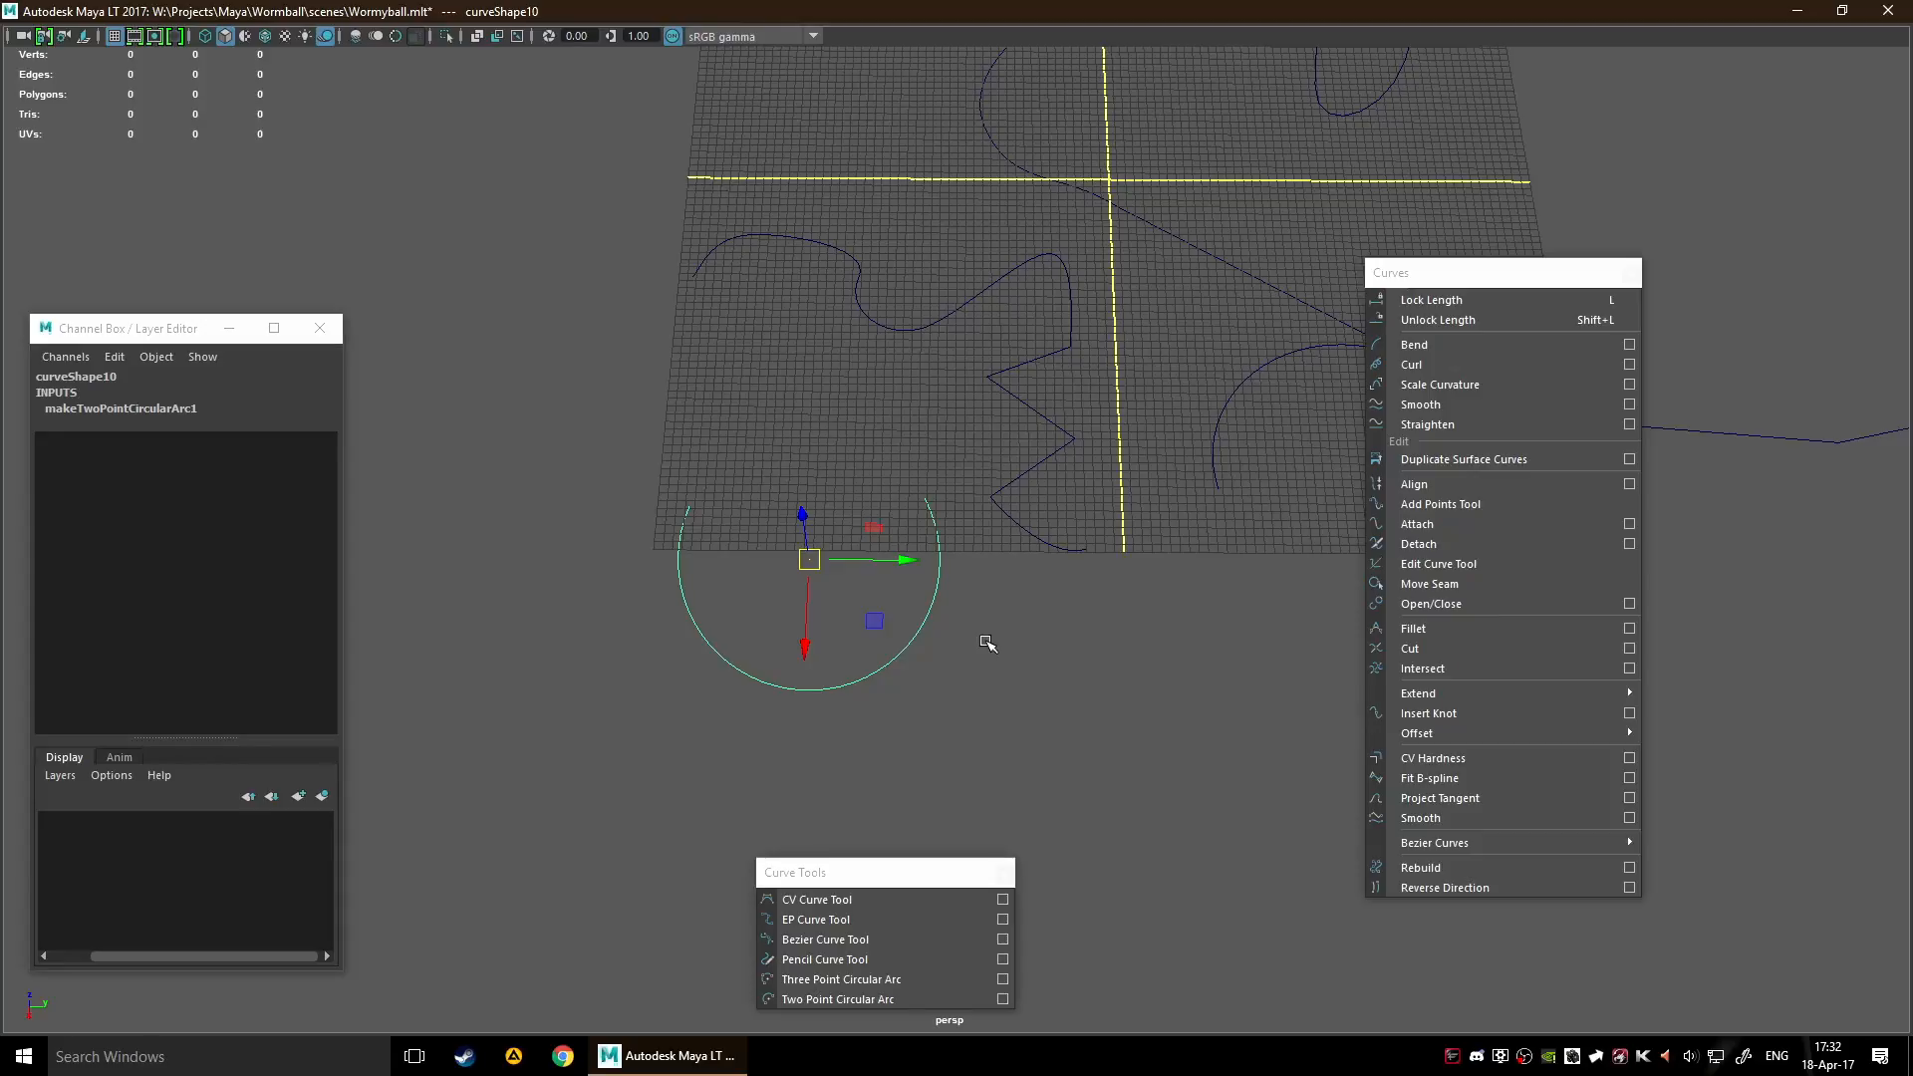
pyautogui.keyDown('alt'); pyautogui.moveTo(812, 476); pyautogui.dragTo(1134, 570); pyautogui.keyUp('alt')
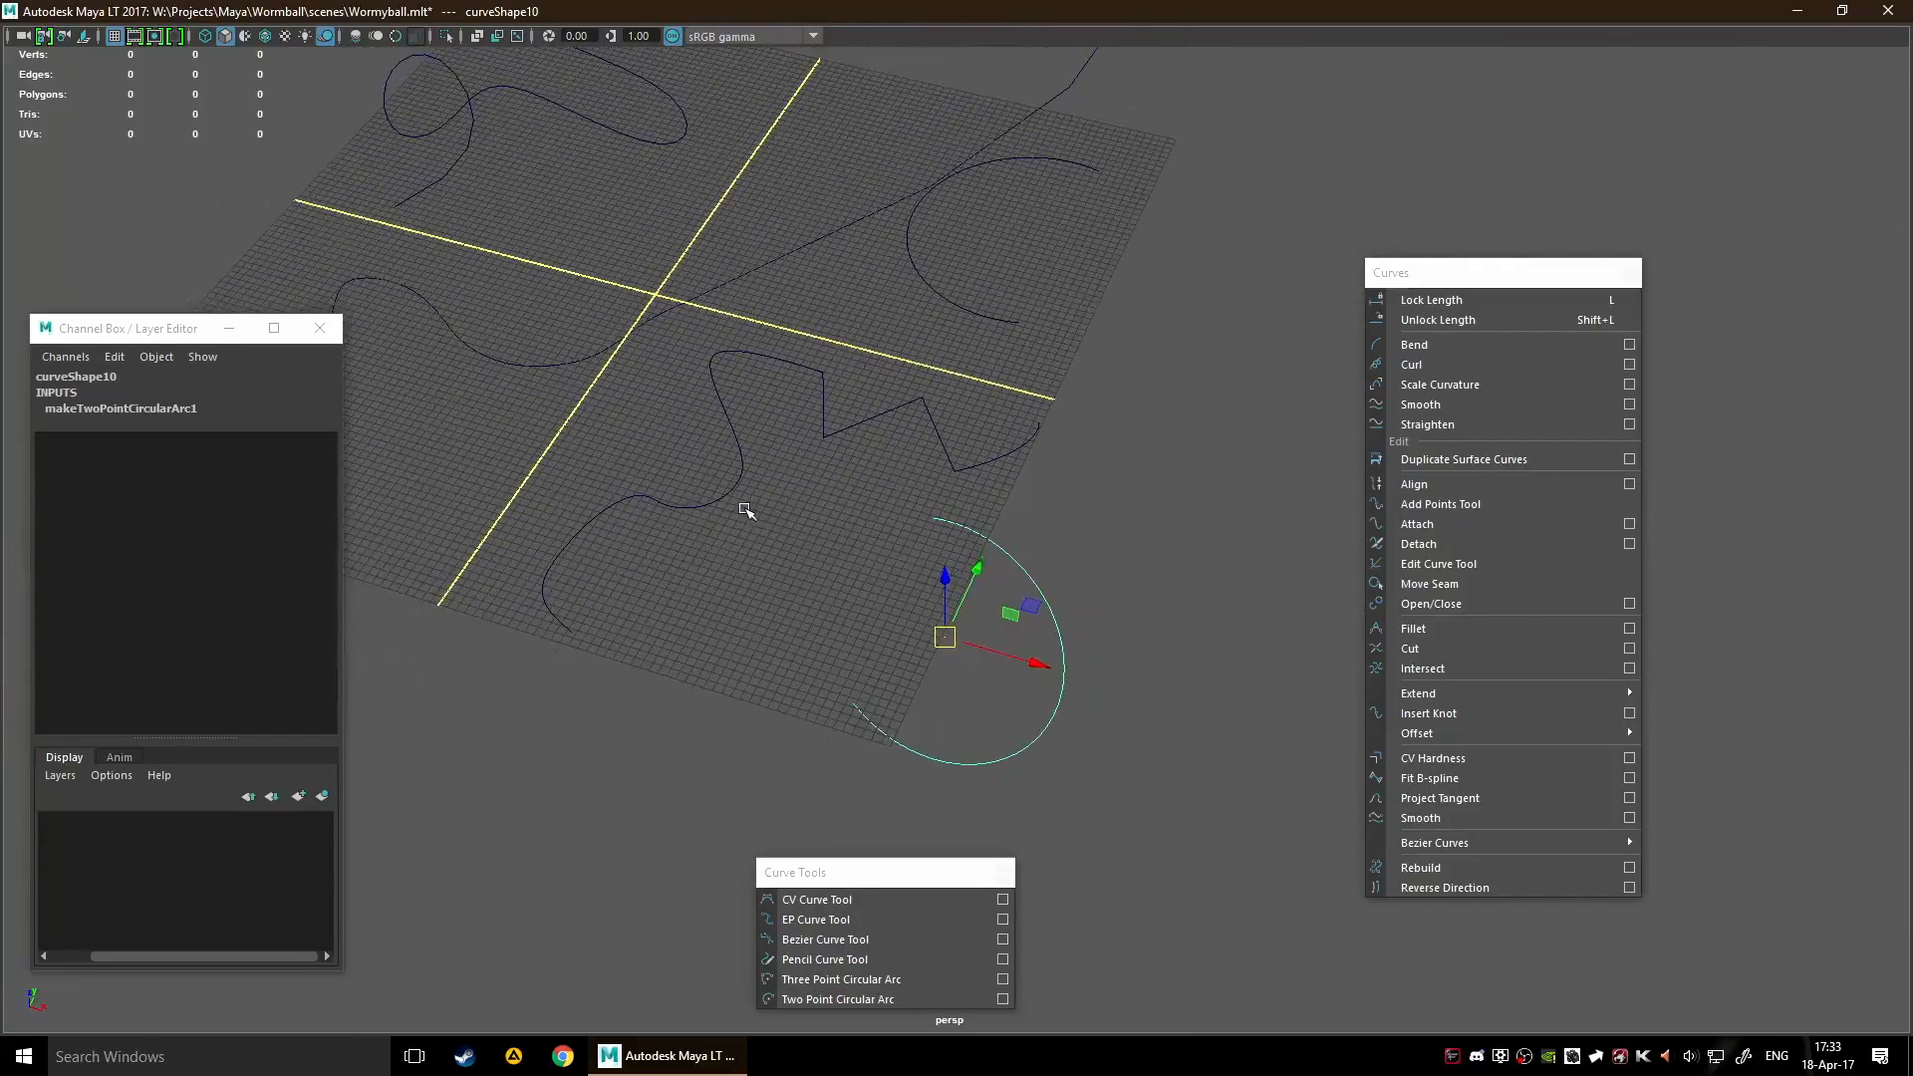
pyautogui.keyDown('alt'); pyautogui.moveTo(761, 512); pyautogui.dragTo(1046, 572, button='middle'); pyautogui.keyUp('alt')
pyautogui.click(821, 914)
pyautogui.keyDown('alt'); pyautogui.moveTo(1102, 716); pyautogui.dragTo(1041, 588, button='middle'); pyautogui.keyUp('alt')
pyautogui.scroll(5, 1036, 590)
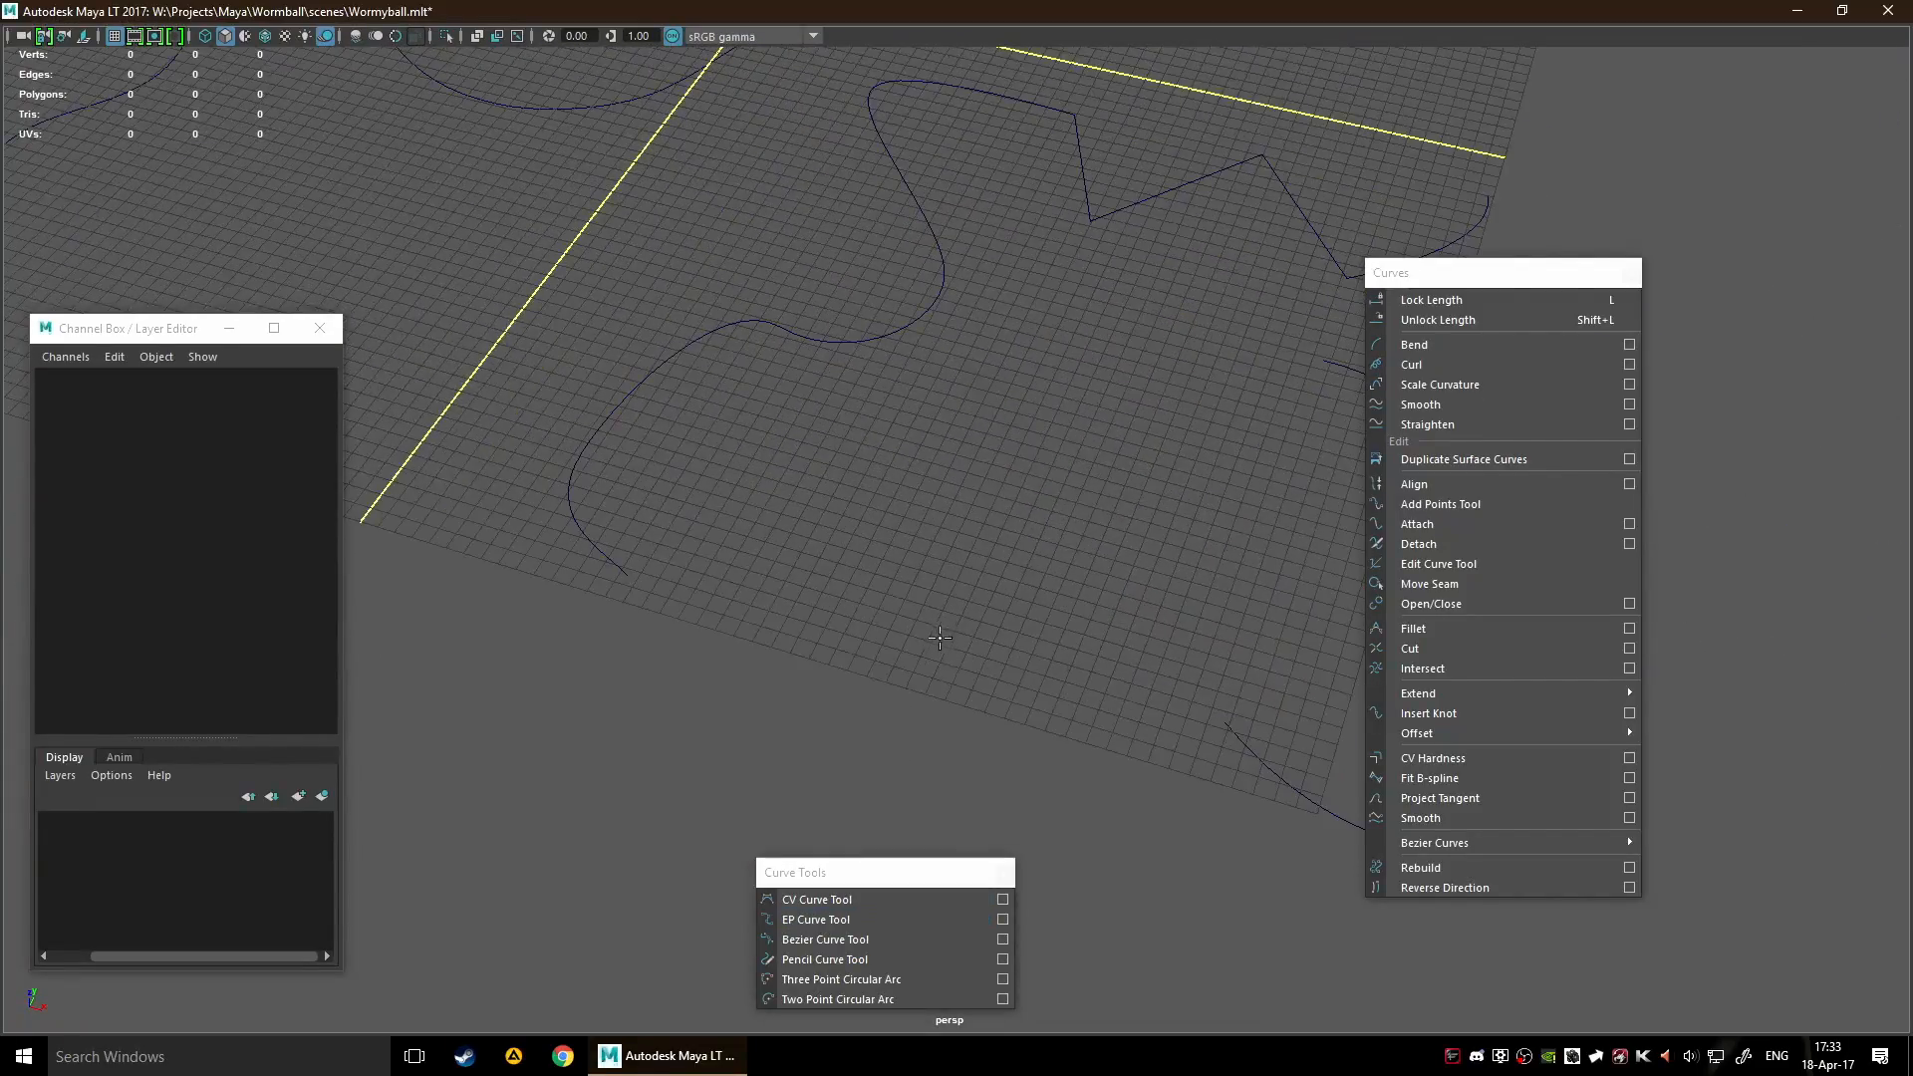
pyautogui.click(928, 629)
pyautogui.click(931, 588)
pyautogui.click(1022, 565)
pyautogui.click(1032, 645)
pyautogui.click(973, 691)
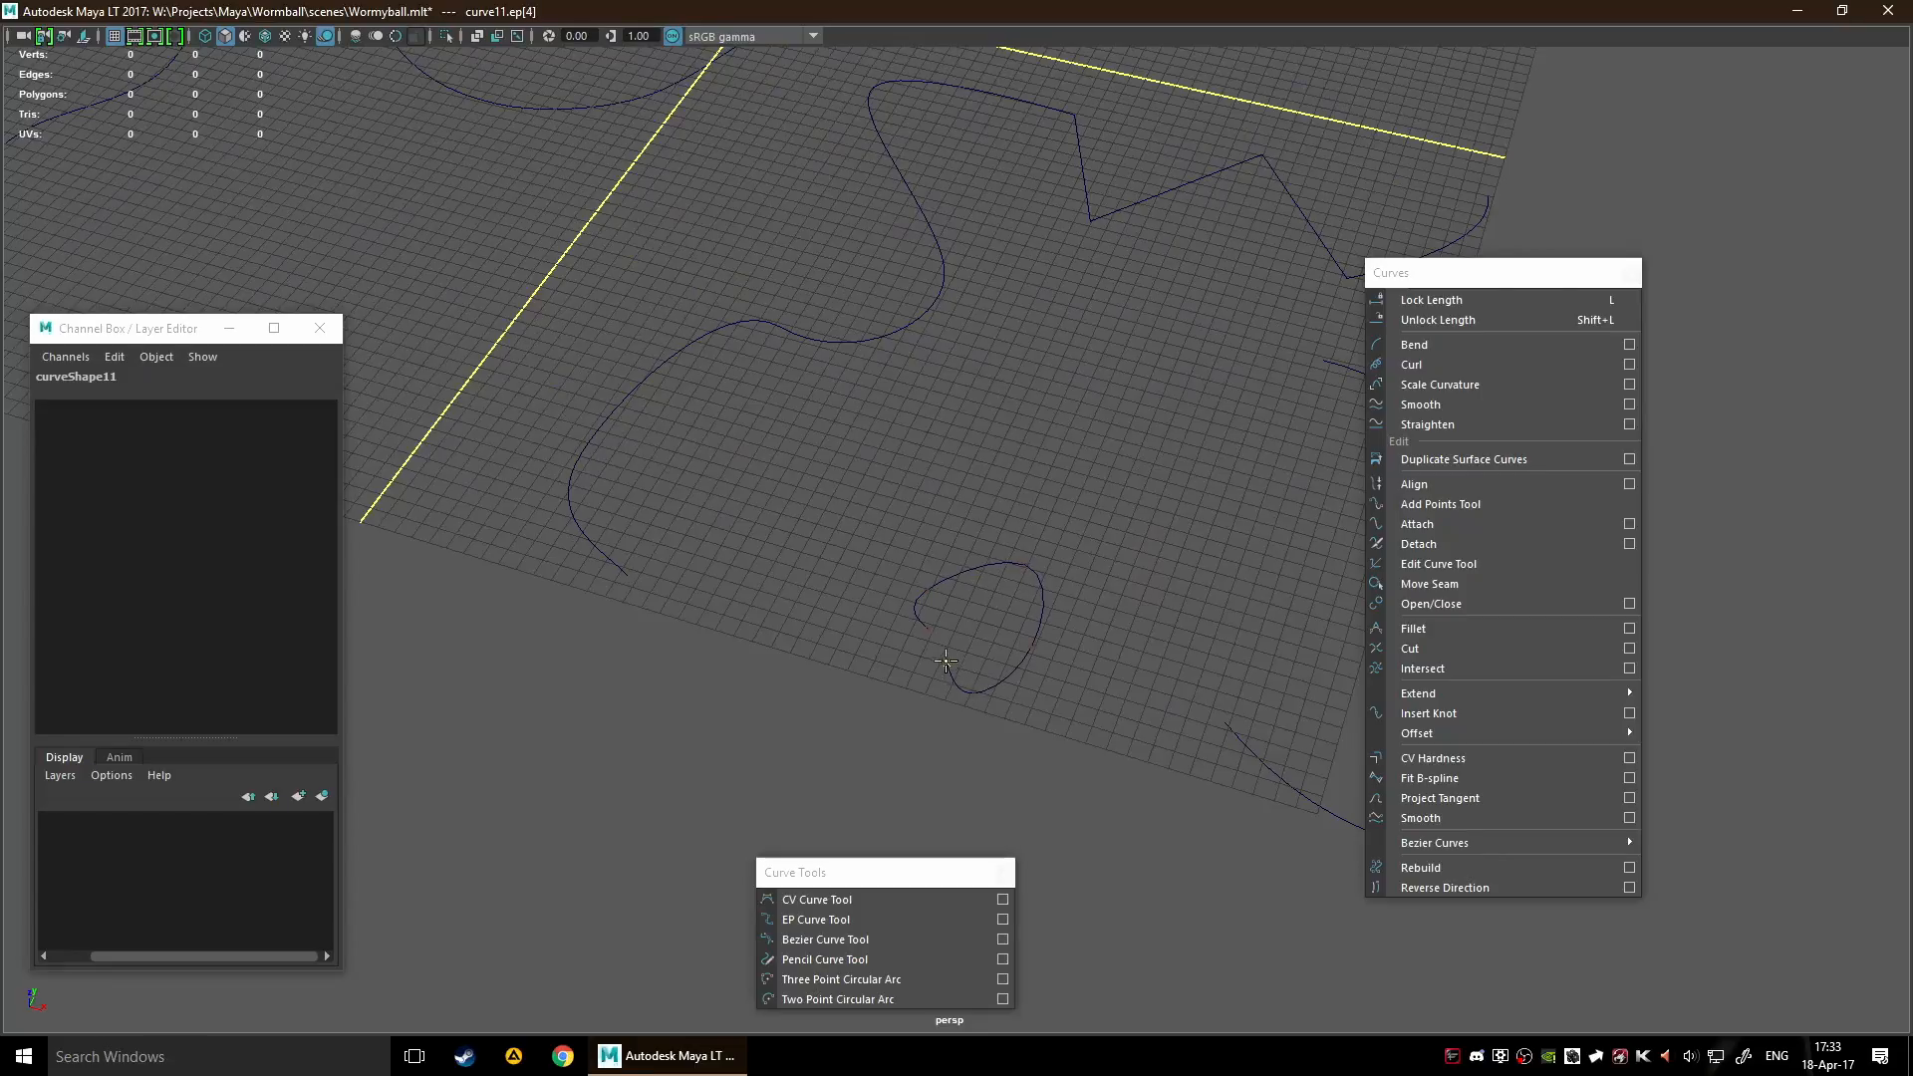
pyautogui.scroll(8, 976, 724)
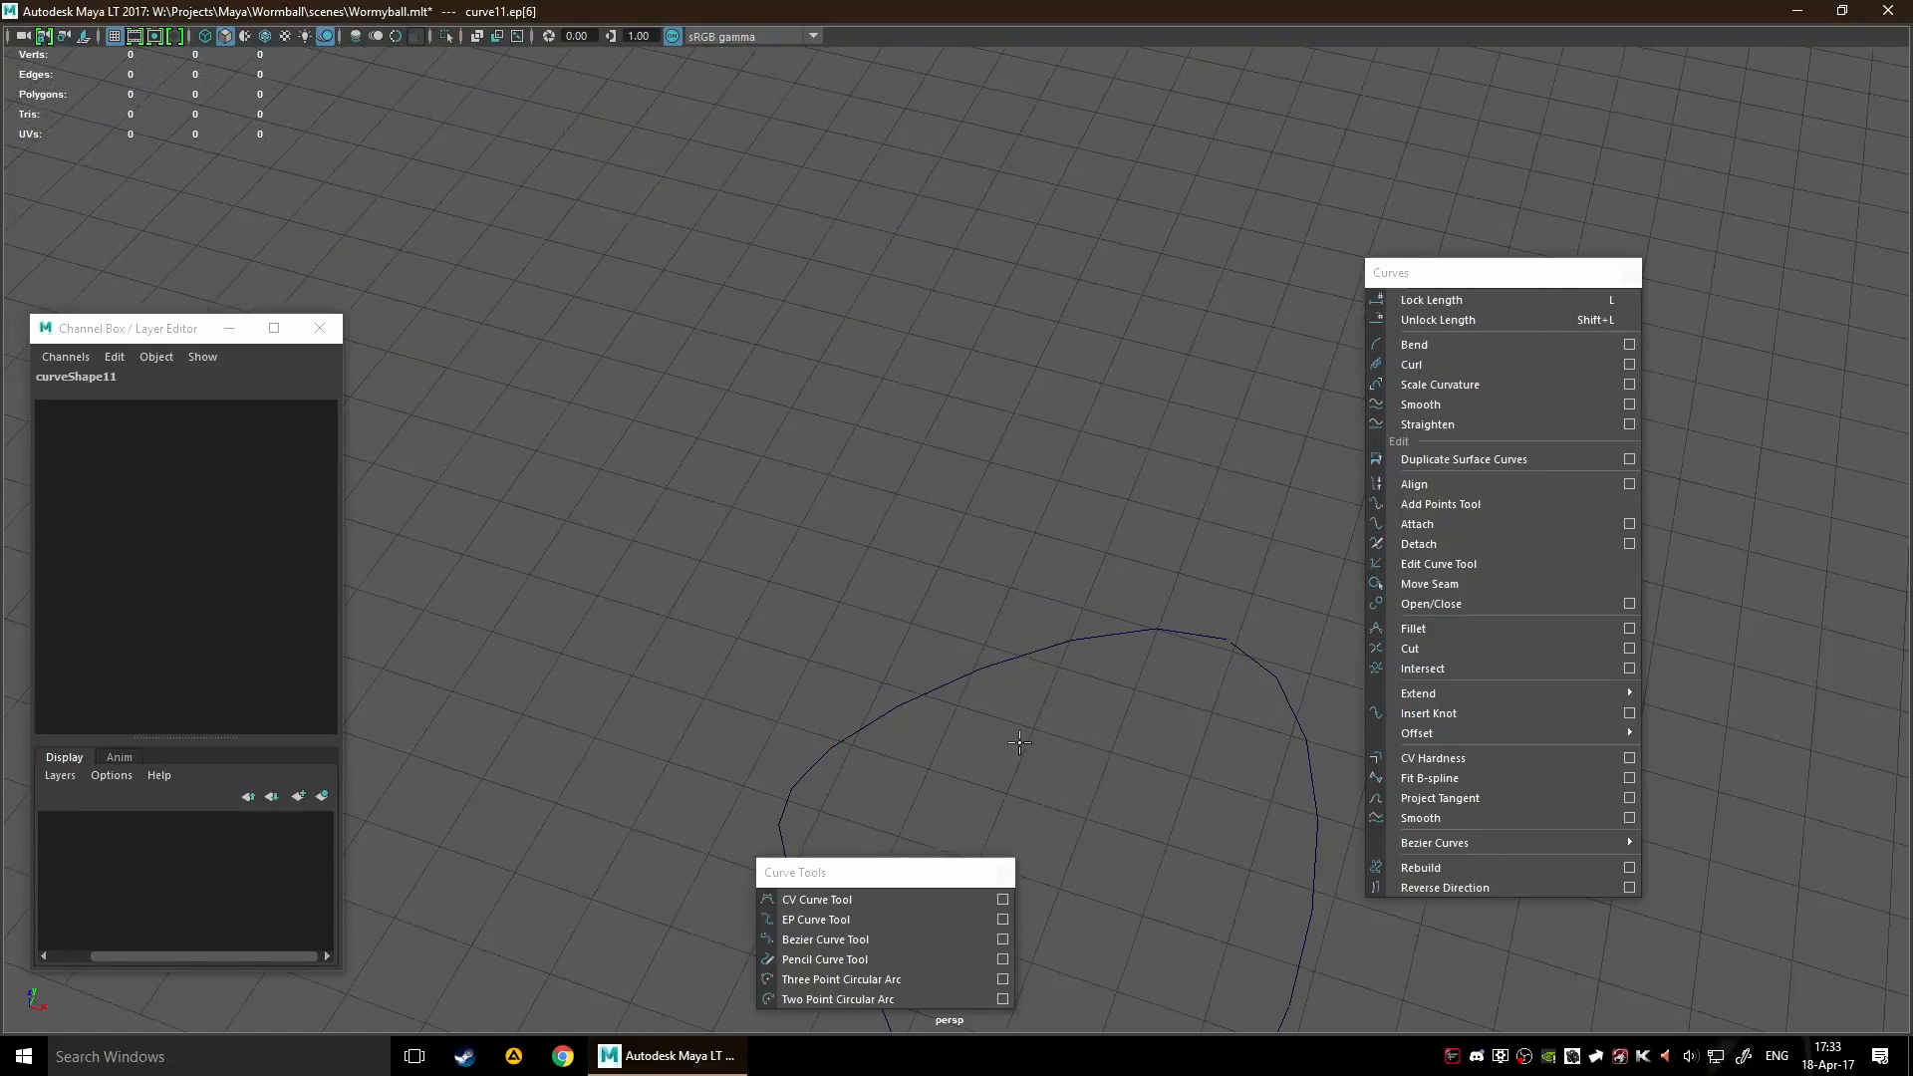
pyautogui.press('h')
pyautogui.press('h')
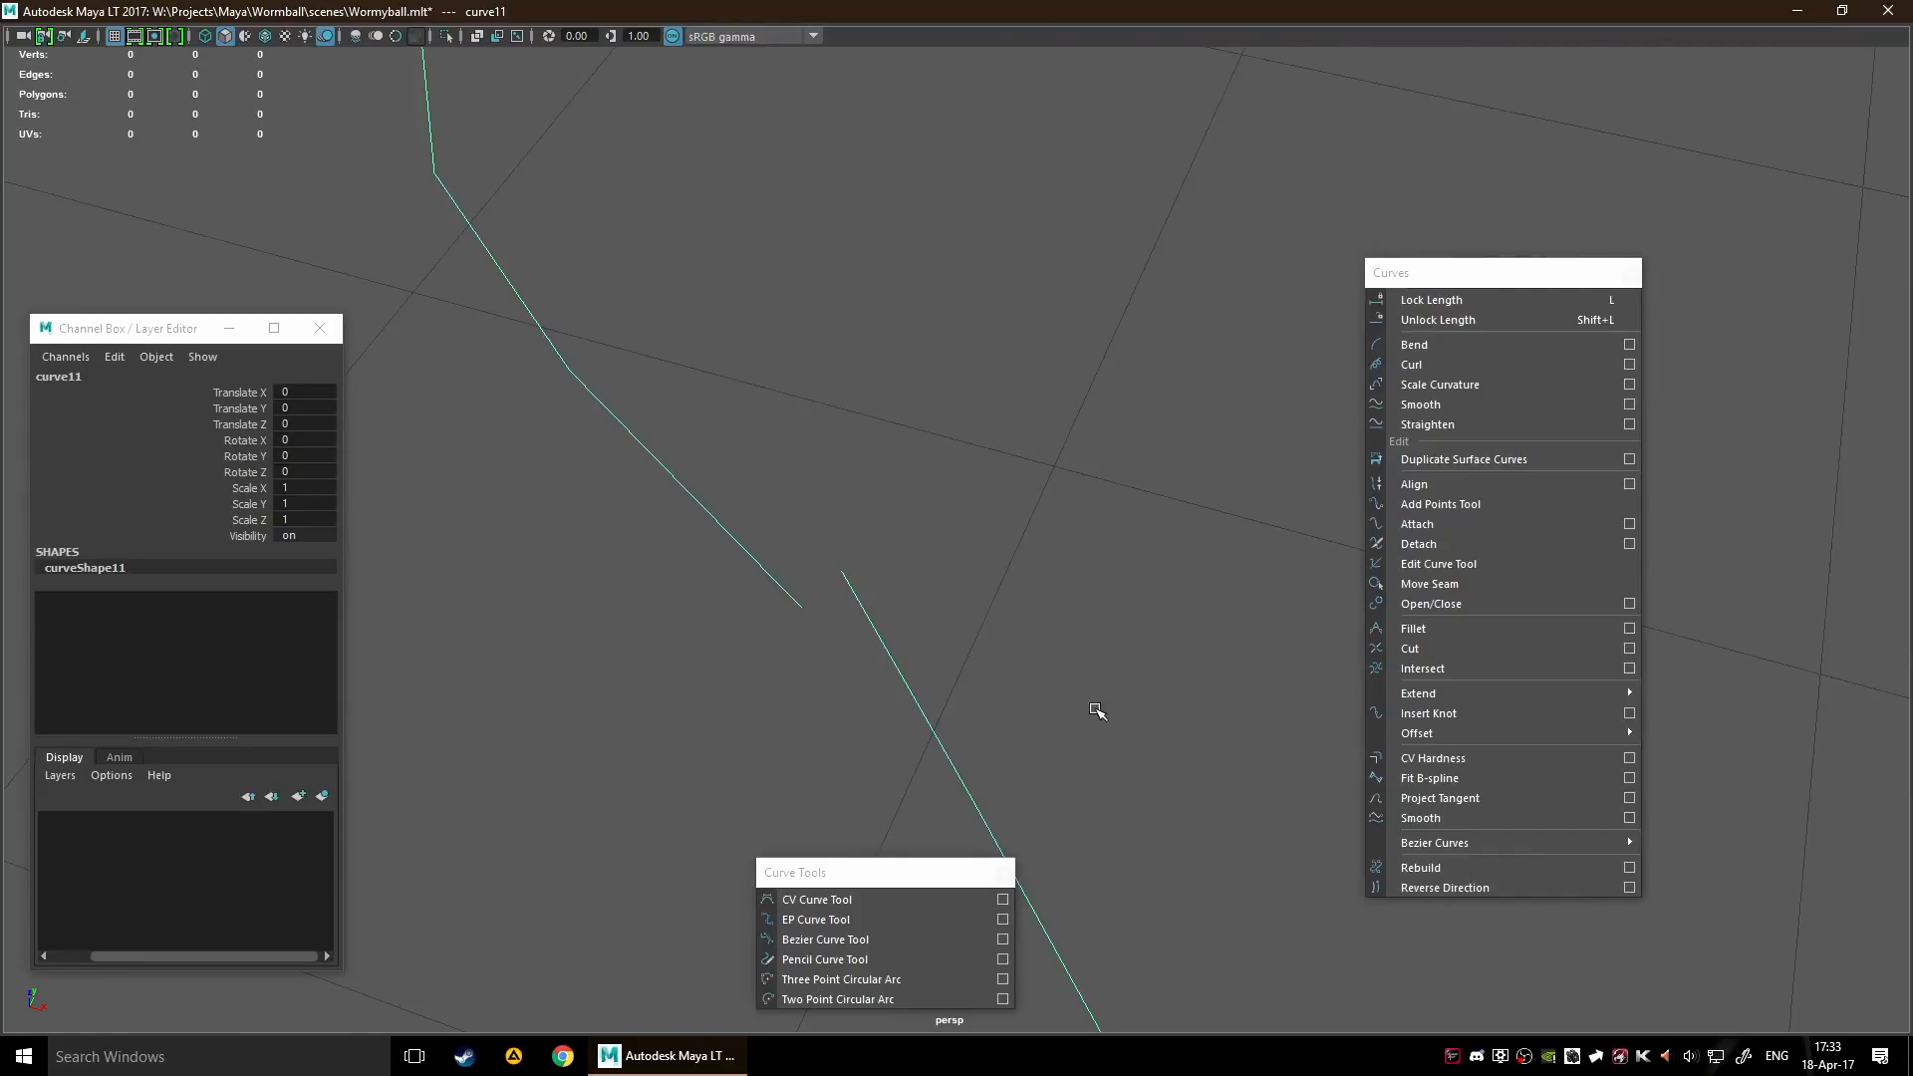
# Close the small EP loop with Open/Close
pyautogui.press('f')
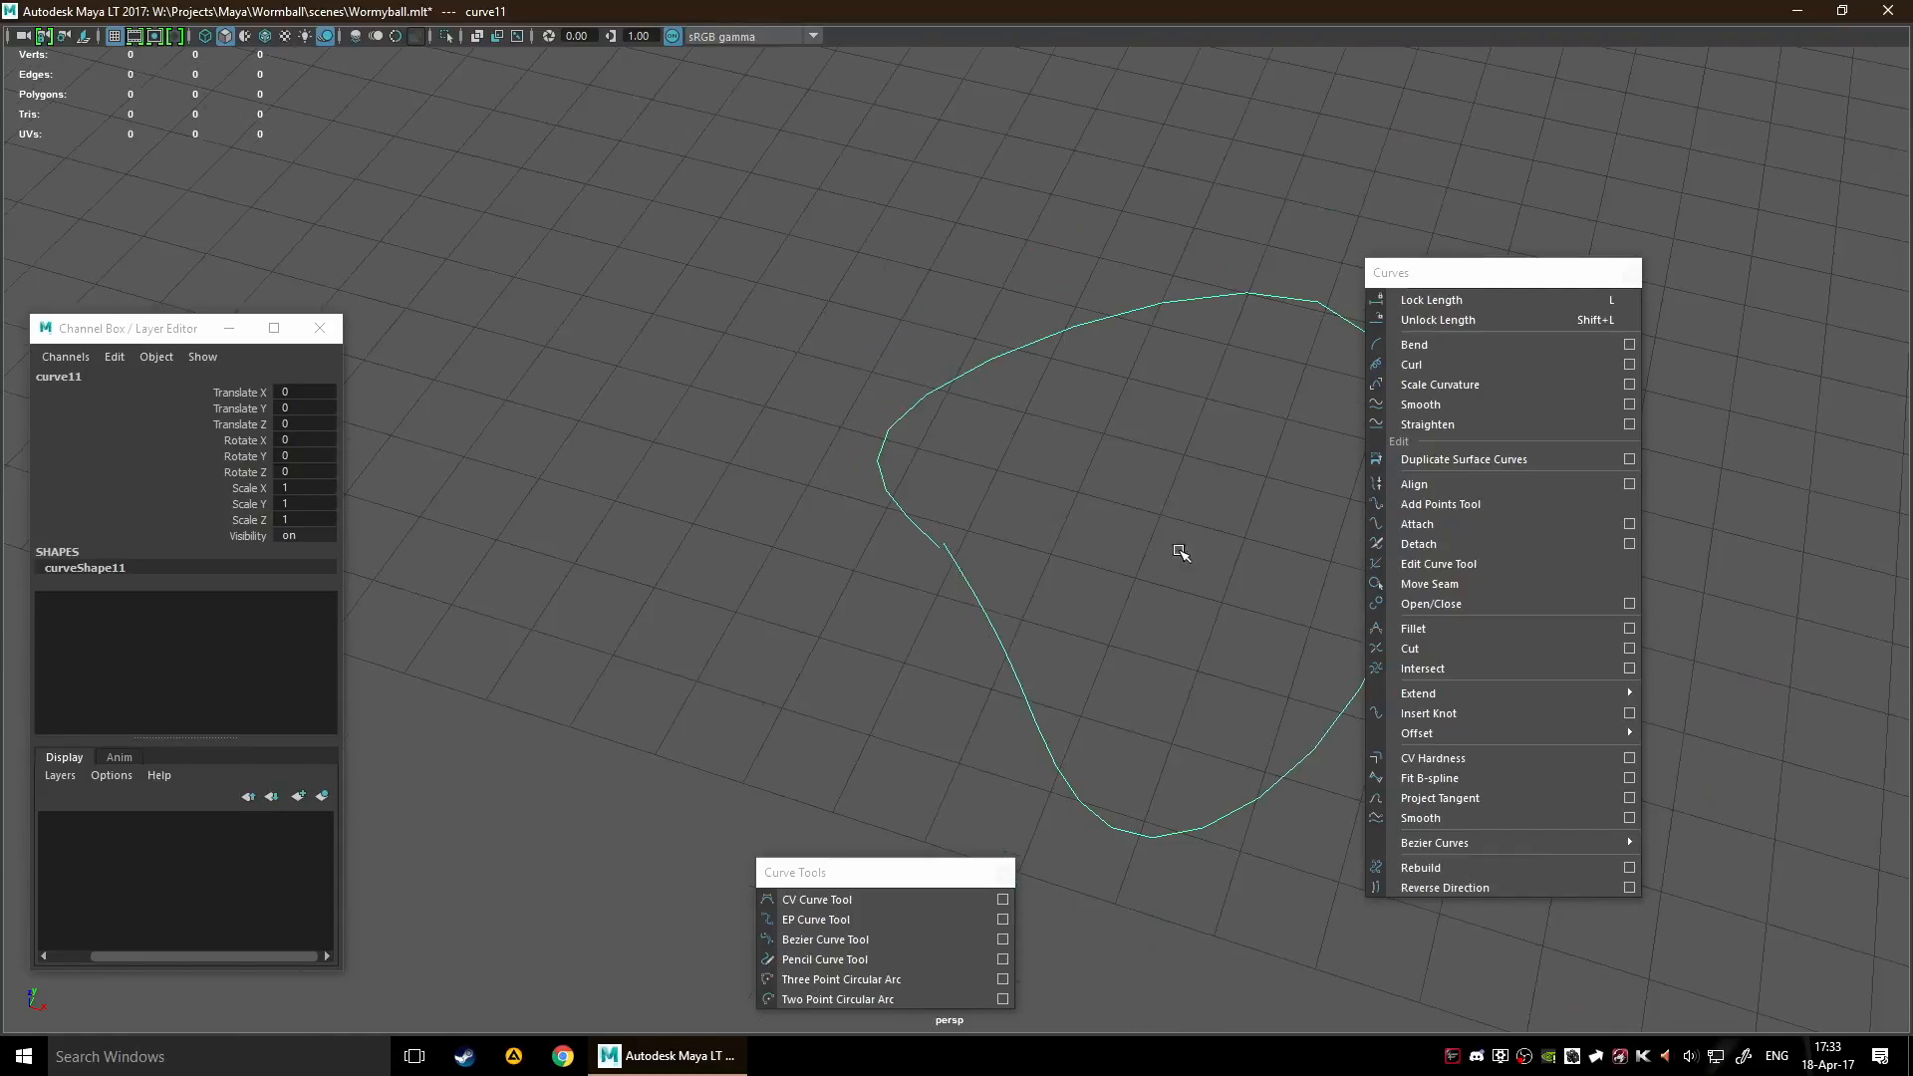
pyautogui.click(1452, 605)
pyautogui.scroll(-4, 1035, 579)
pyautogui.keyDown('alt'); pyautogui.moveTo(1206, 582); pyautogui.dragTo(977, 539, button='middle'); pyautogui.keyUp('alt')
pyautogui.scroll(-6, 1006, 538)
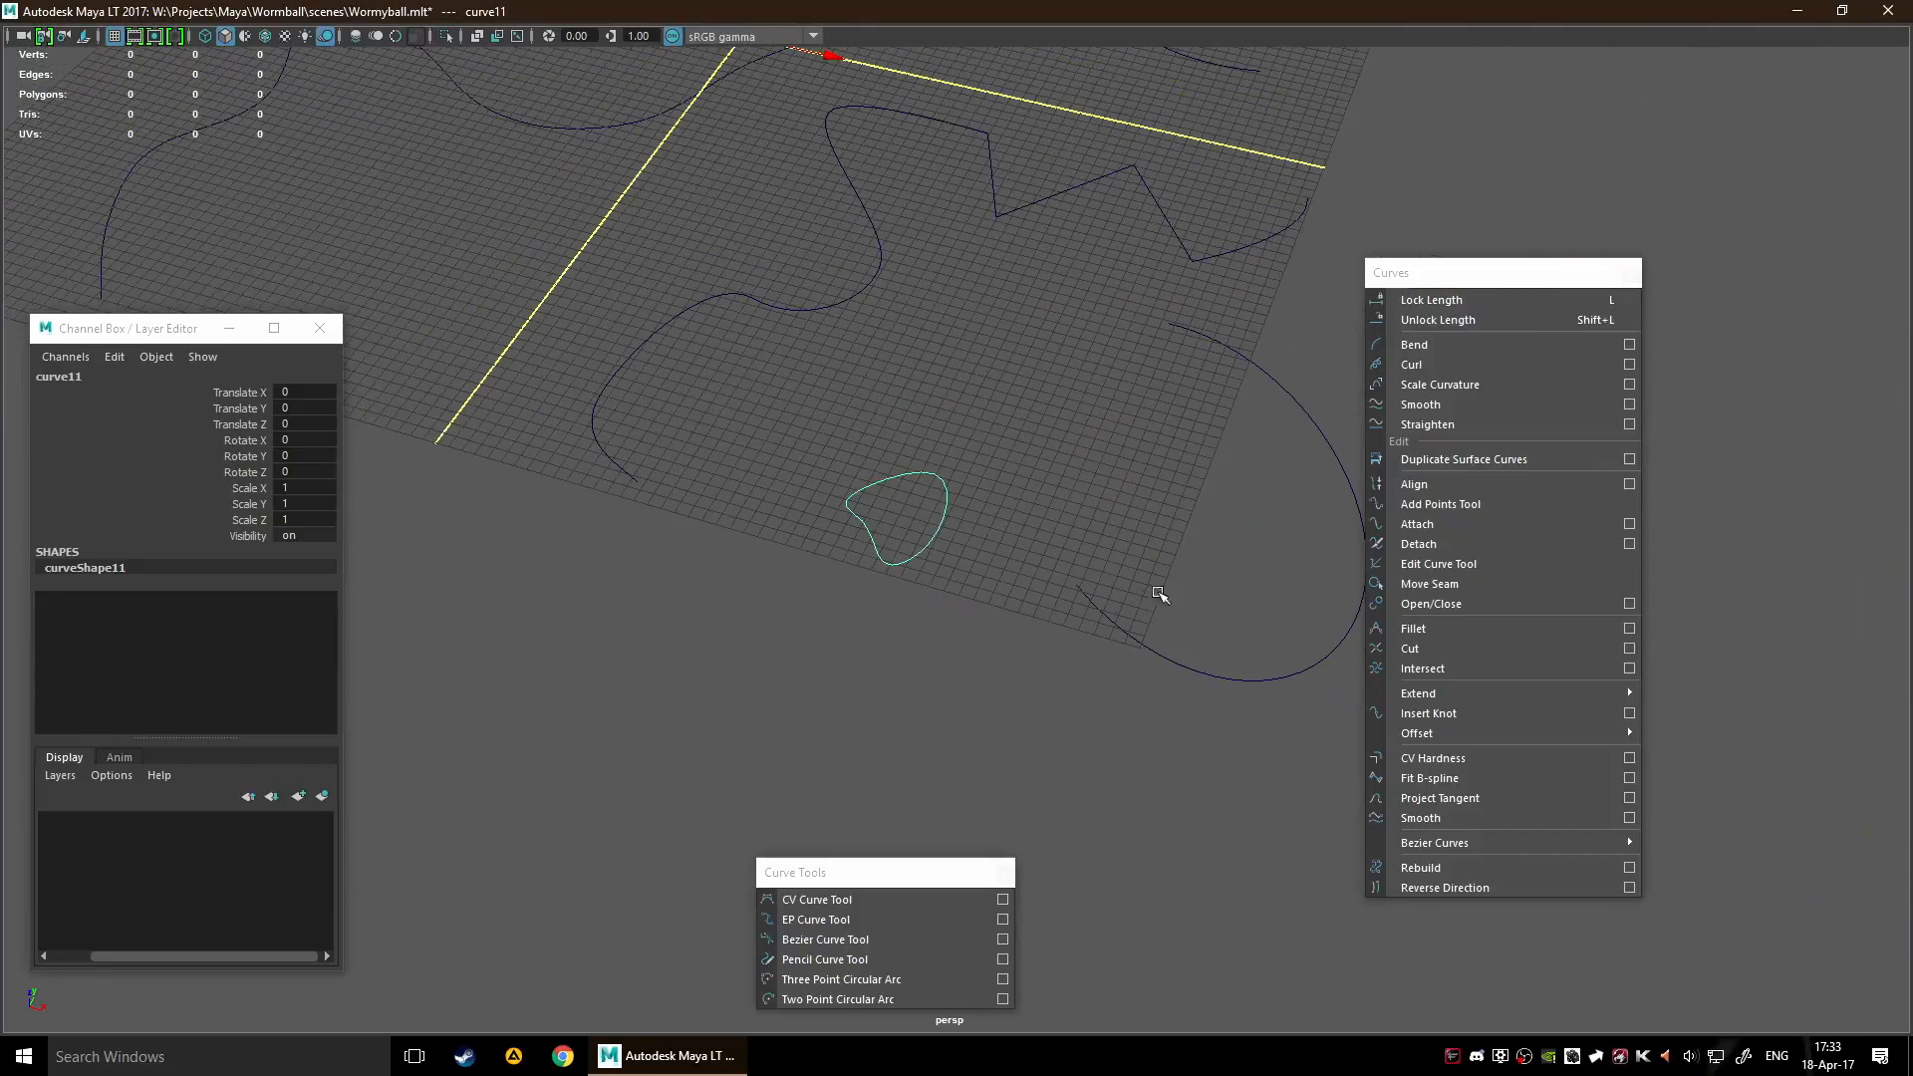
# Select the two-point circular arc and close it with Open/Close
pyautogui.moveTo(1127, 549); pyautogui.dragTo(1216, 678)
pyautogui.click(1445, 605)
pyautogui.keyDown('alt'); pyautogui.moveTo(1161, 651); pyautogui.dragTo(1024, 649, button='middle'); pyautogui.keyUp('alt')
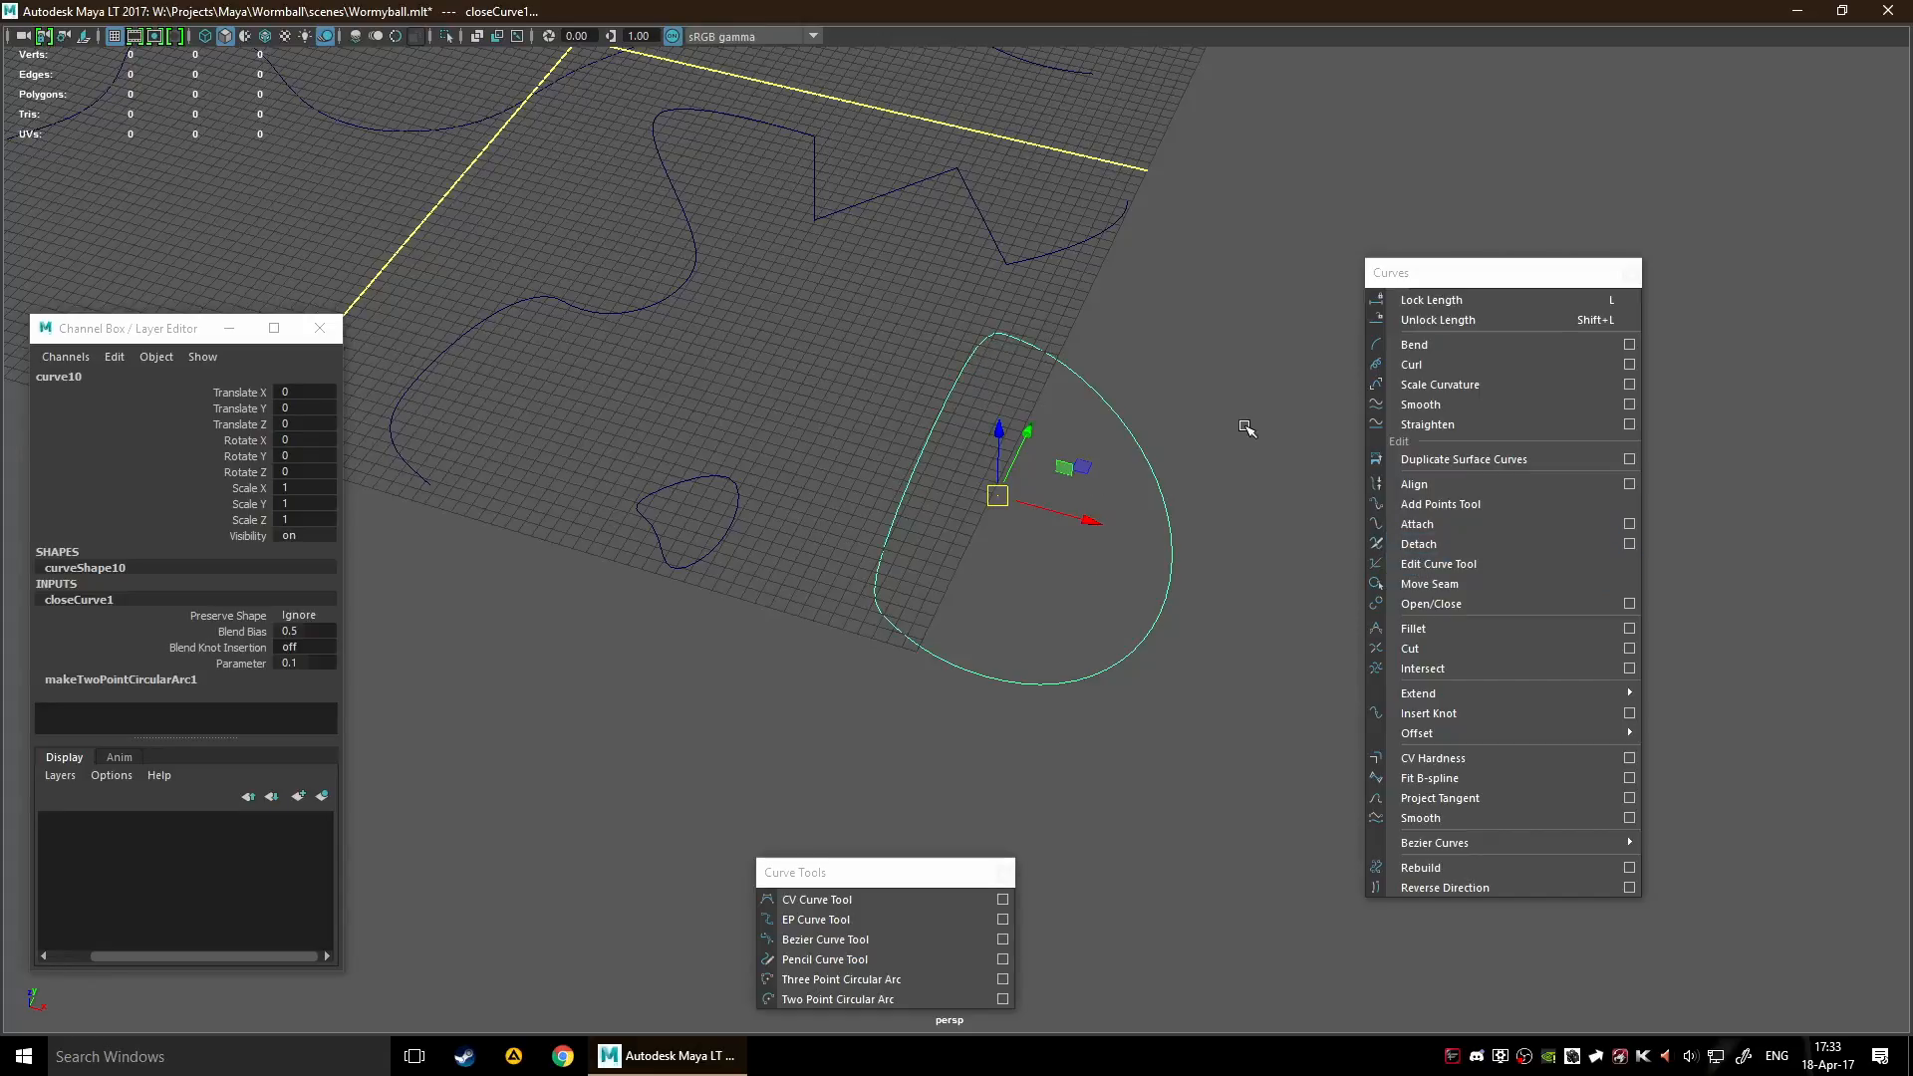
# Reopen the two-point arc with Open/Close using the Ignore shape option, declining the autosave
pyautogui.click(1624, 604)
pyautogui.moveTo(1204, 445); pyautogui.dragTo(1017, 618)
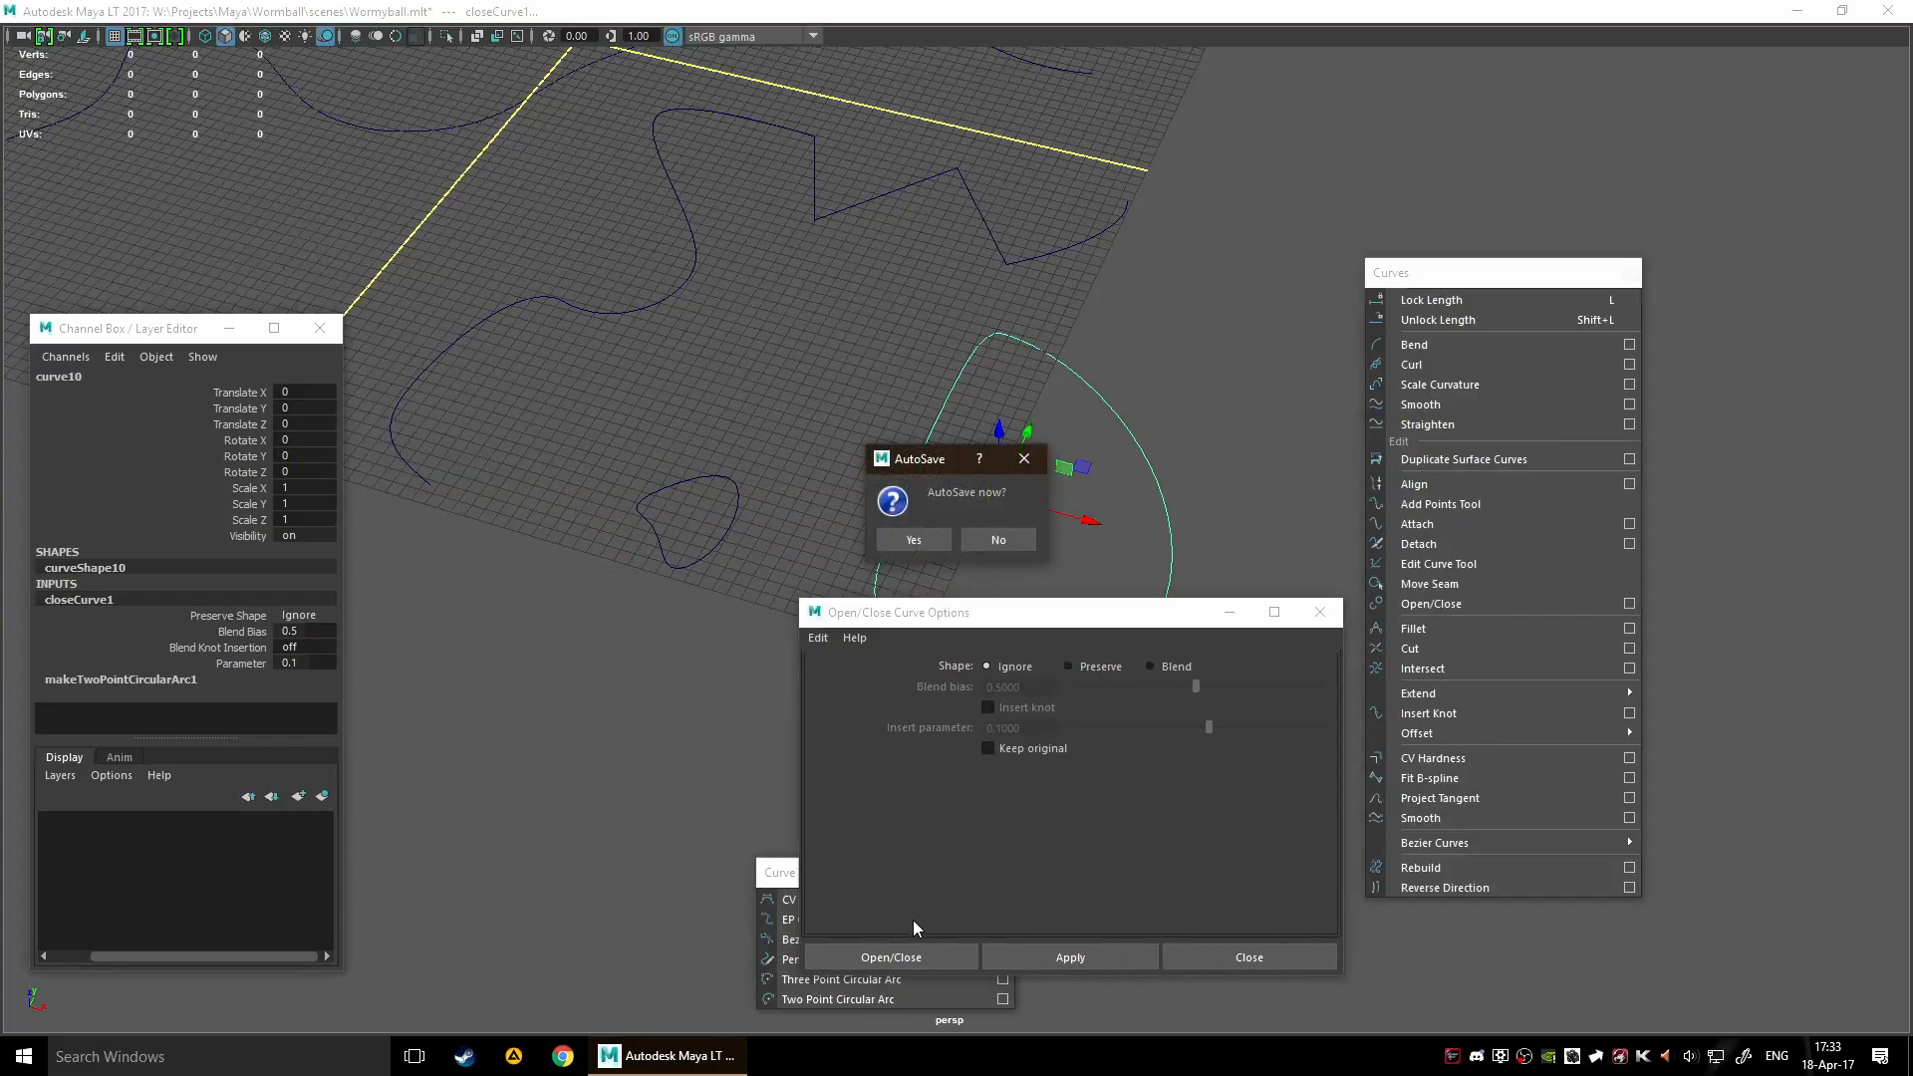
pyautogui.click(1002, 543)
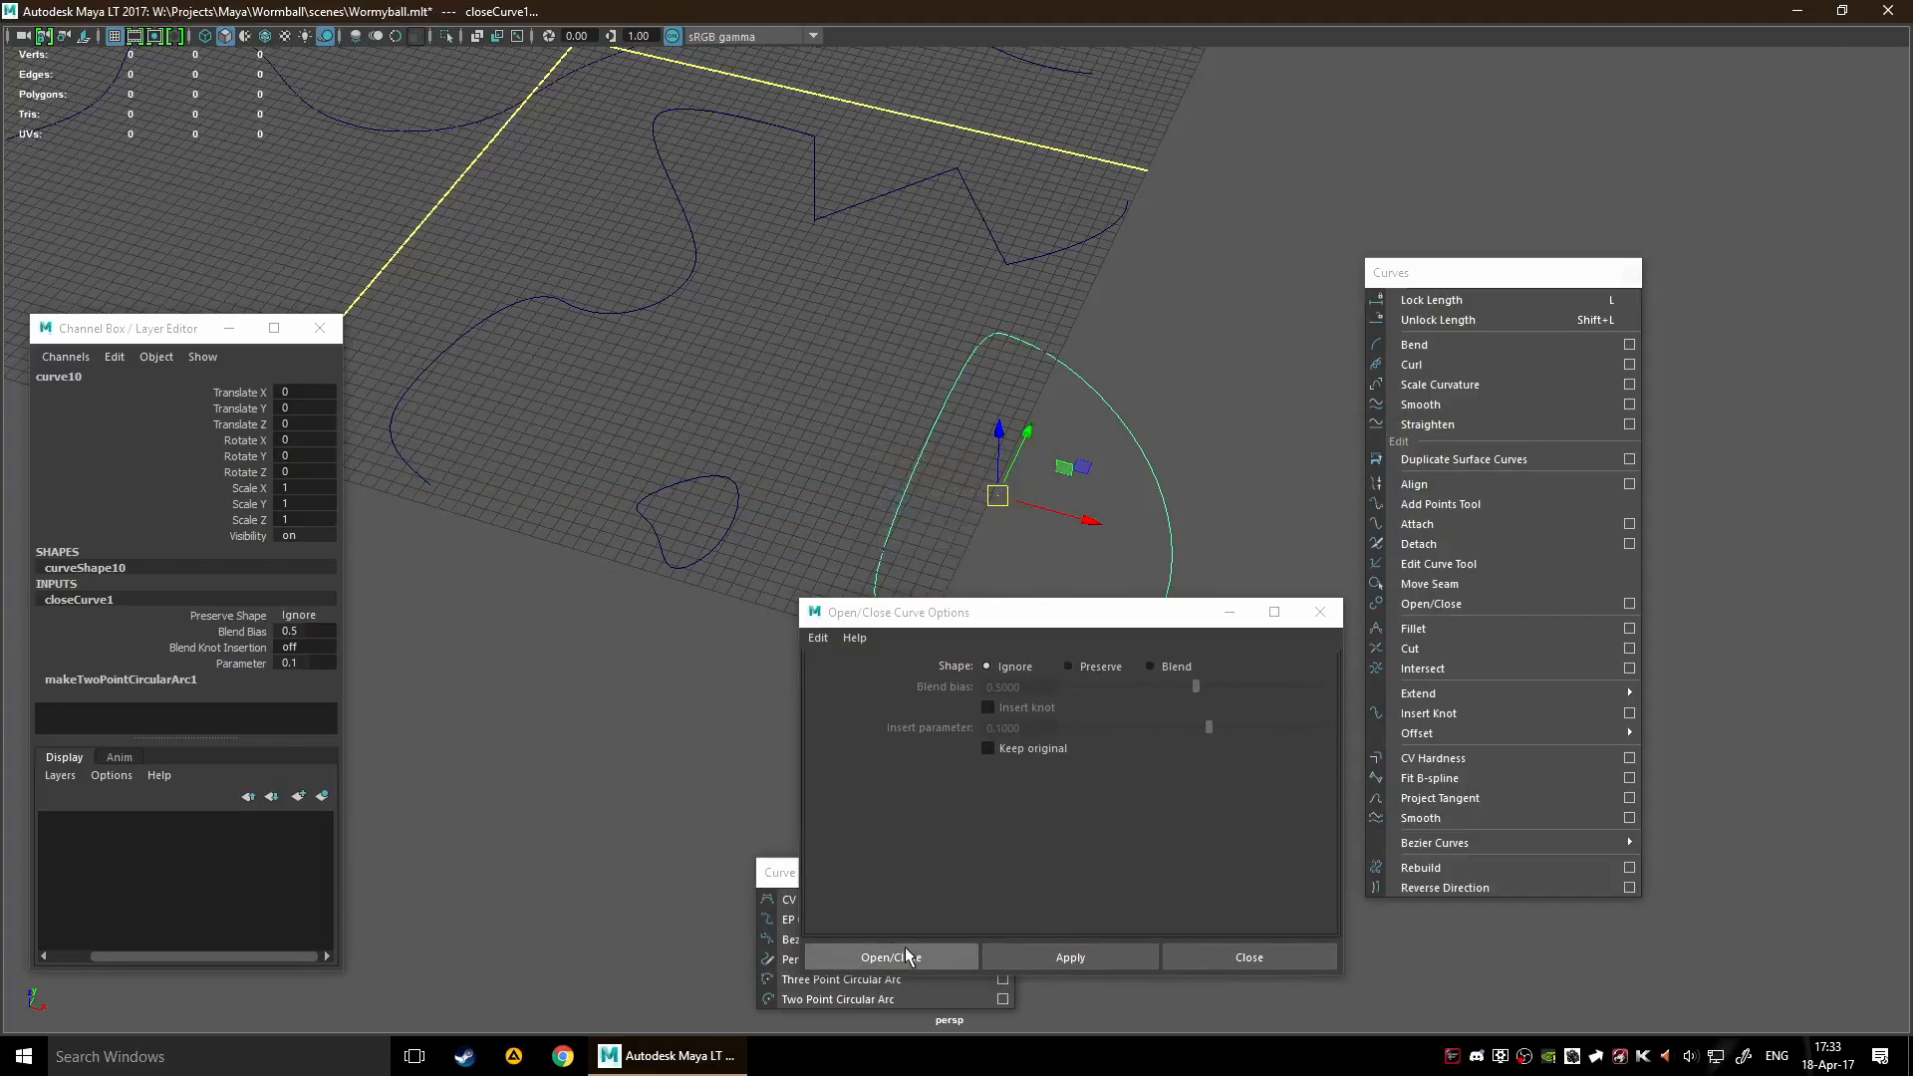
pyautogui.click(905, 951)
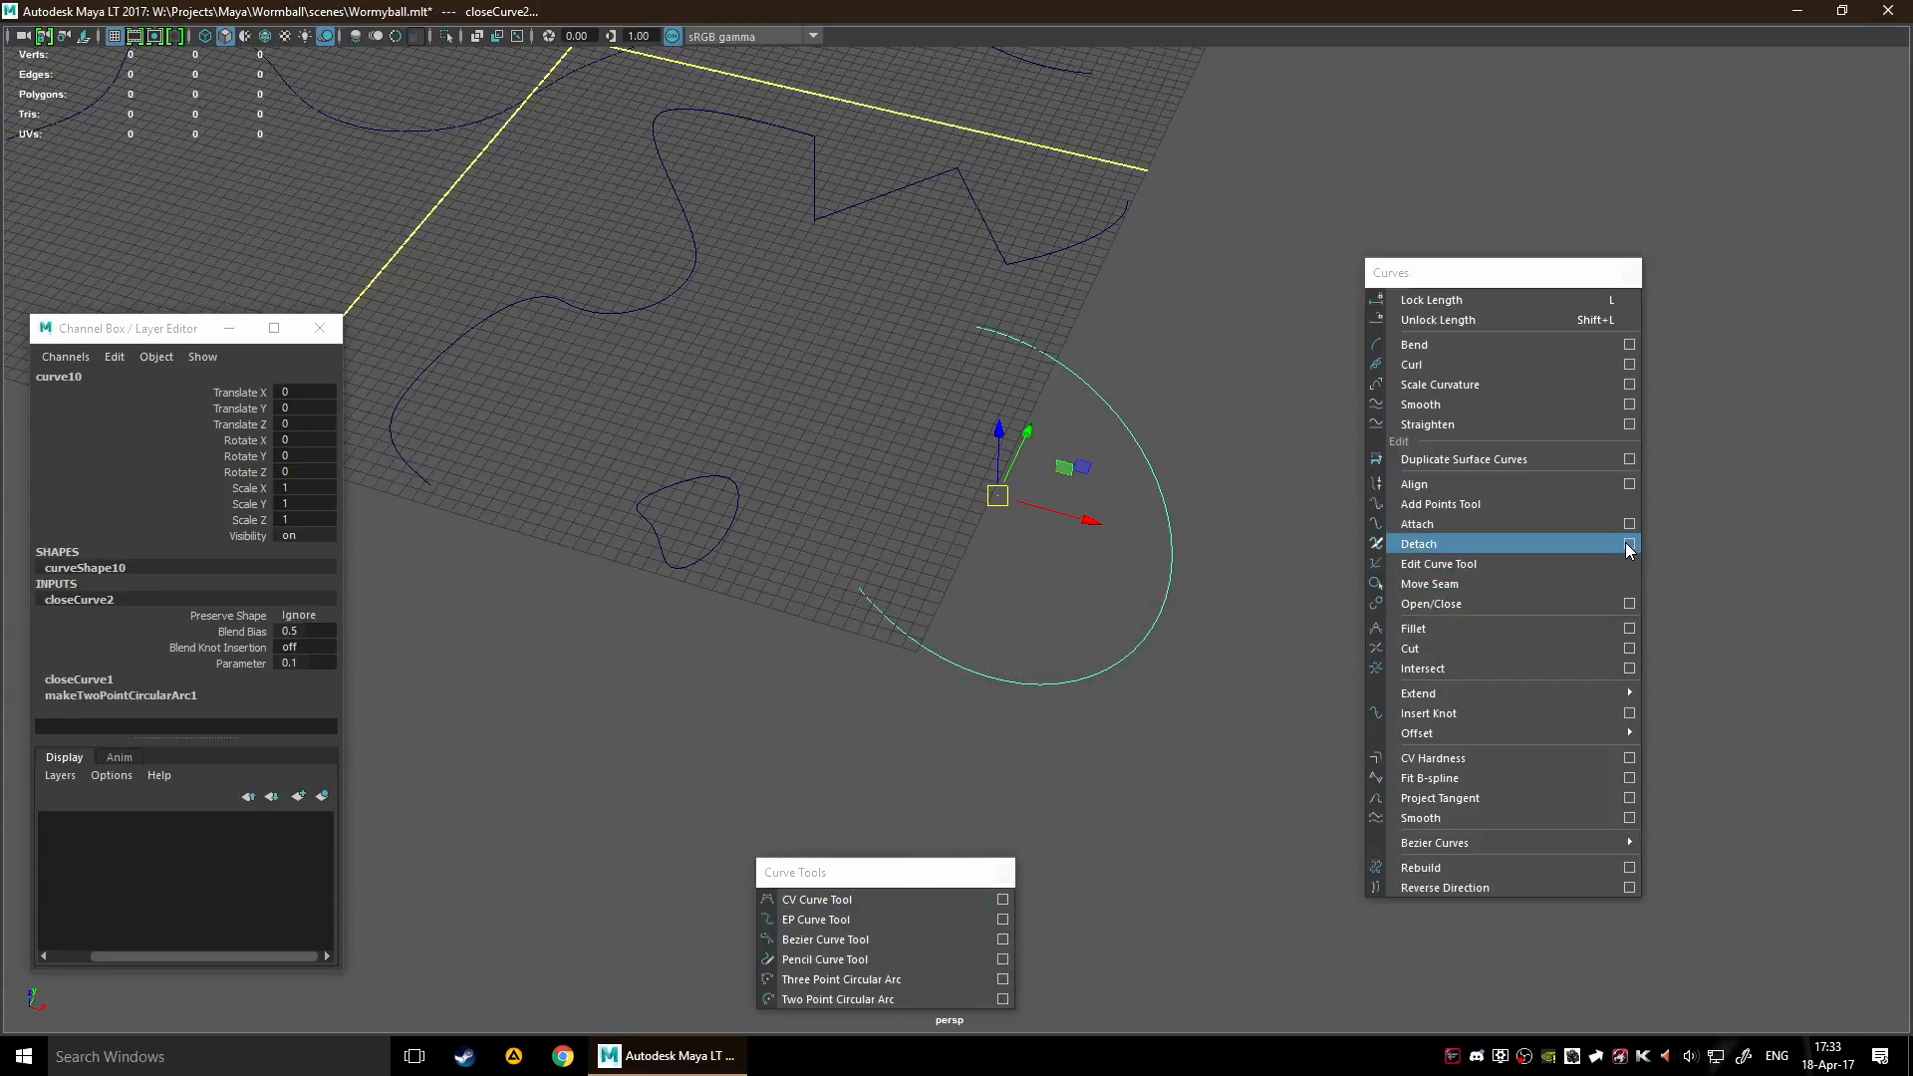
# Close the two-point arc again with Open/Close, using the Blend shape option
pyautogui.click(1631, 604)
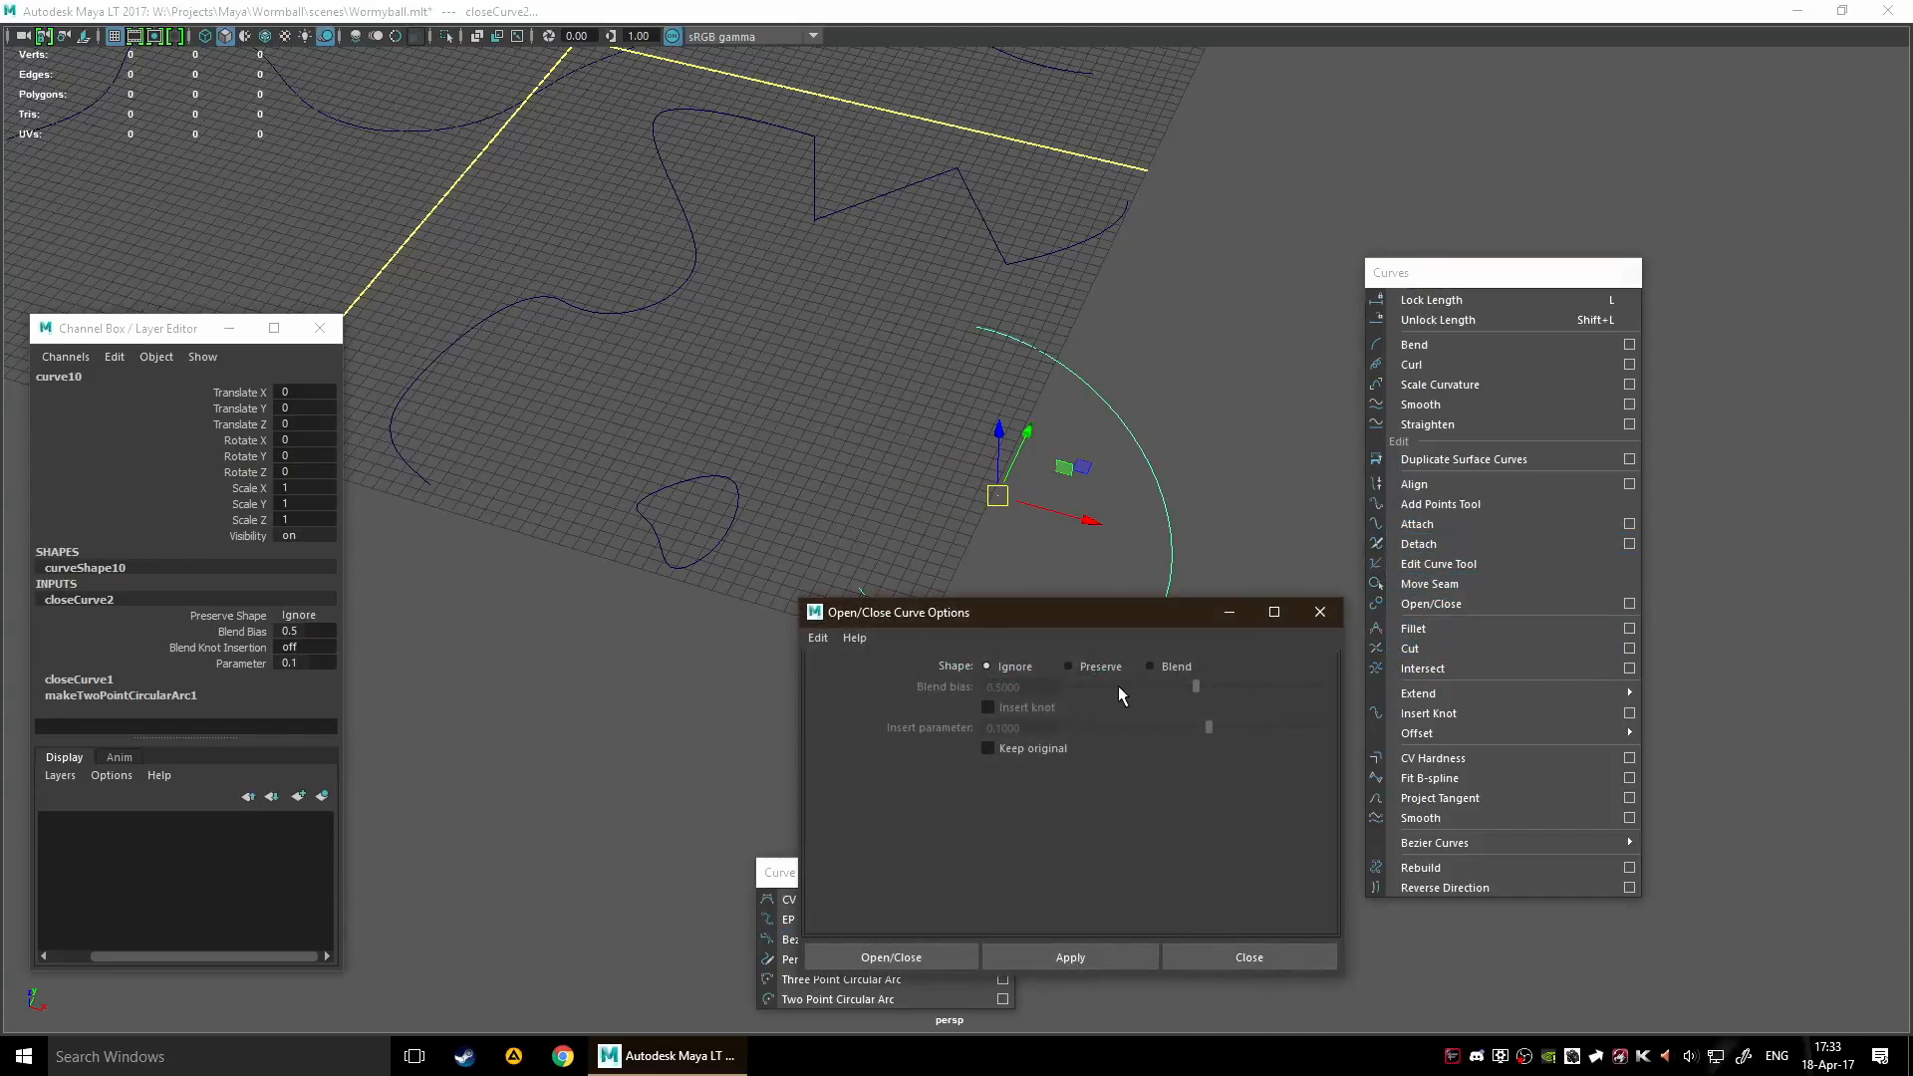
pyautogui.click(1154, 665)
pyautogui.moveTo(1080, 610); pyautogui.dragTo(1521, 449)
pyautogui.click(1526, 797)
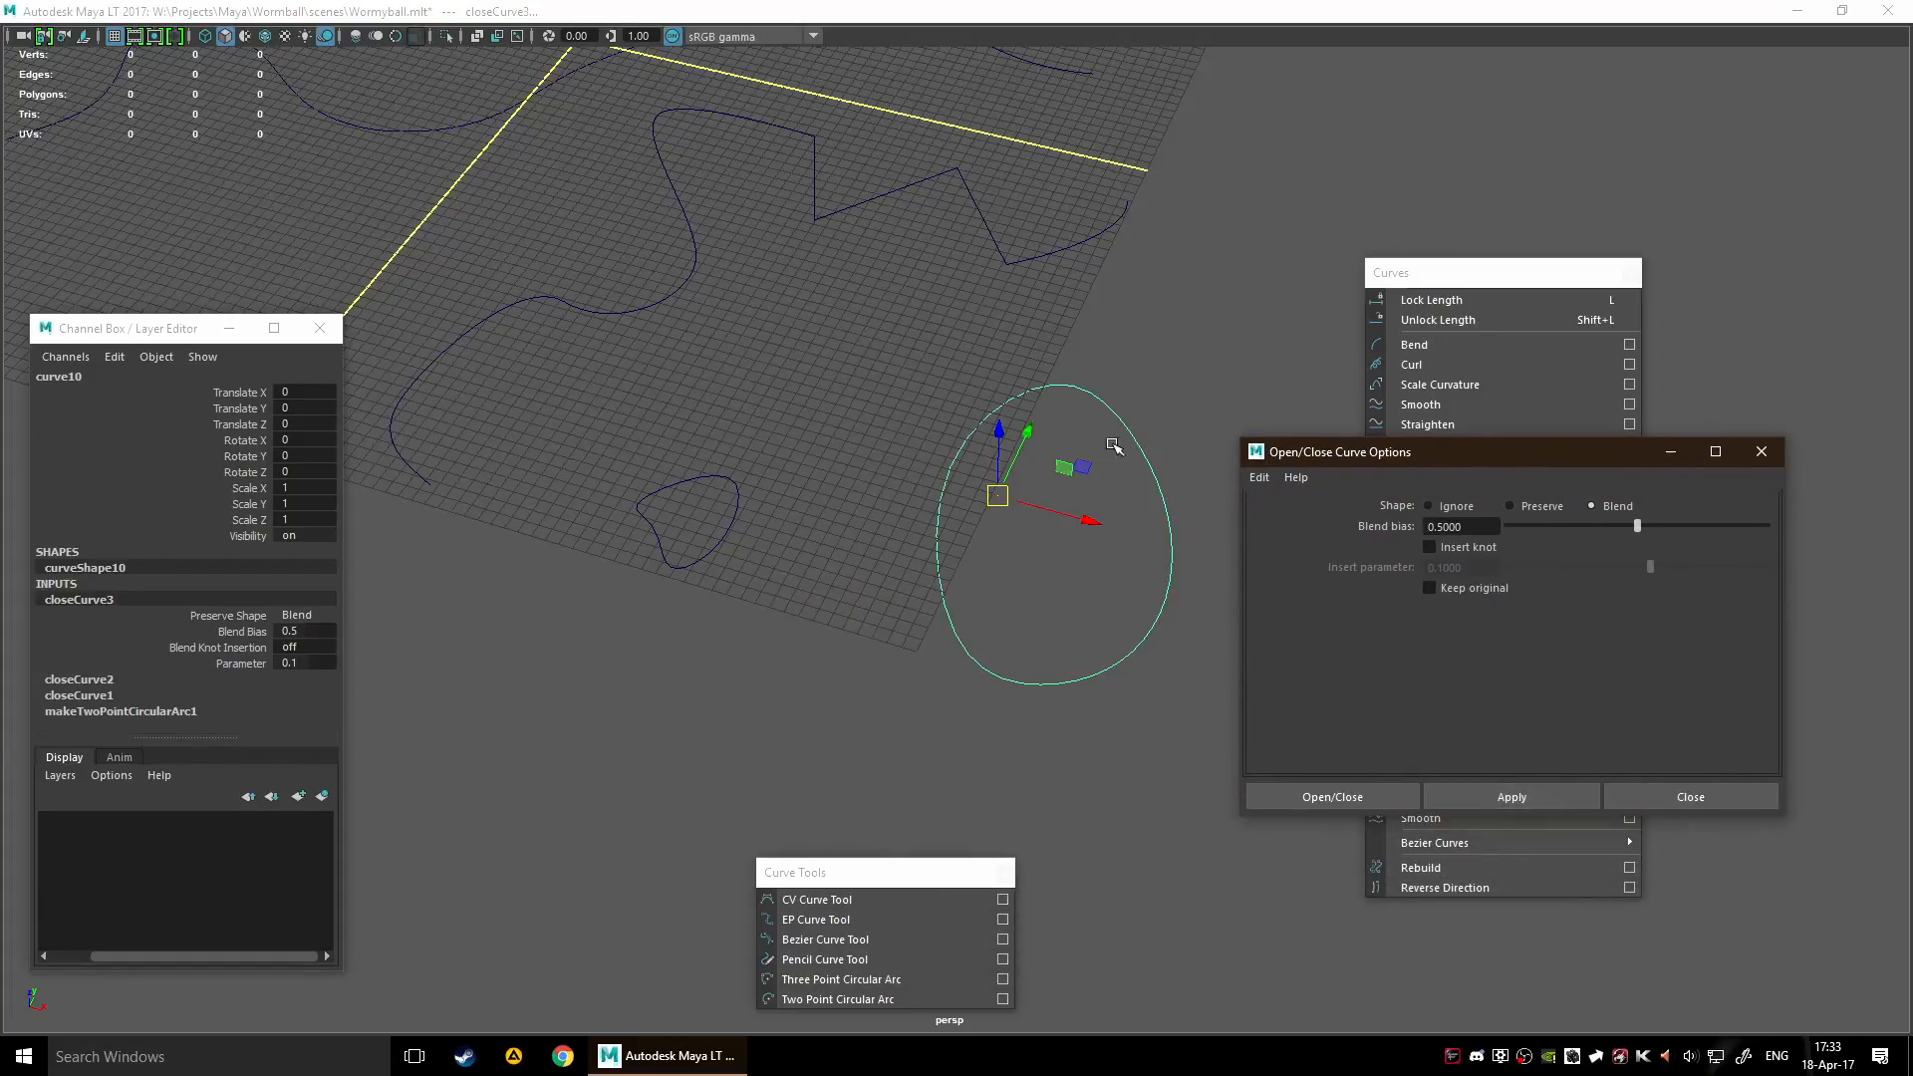
# Apply Open/Close to the two-point arc with the Preserve shape option and close the options
pyautogui.click(1511, 506)
pyautogui.click(1511, 799)
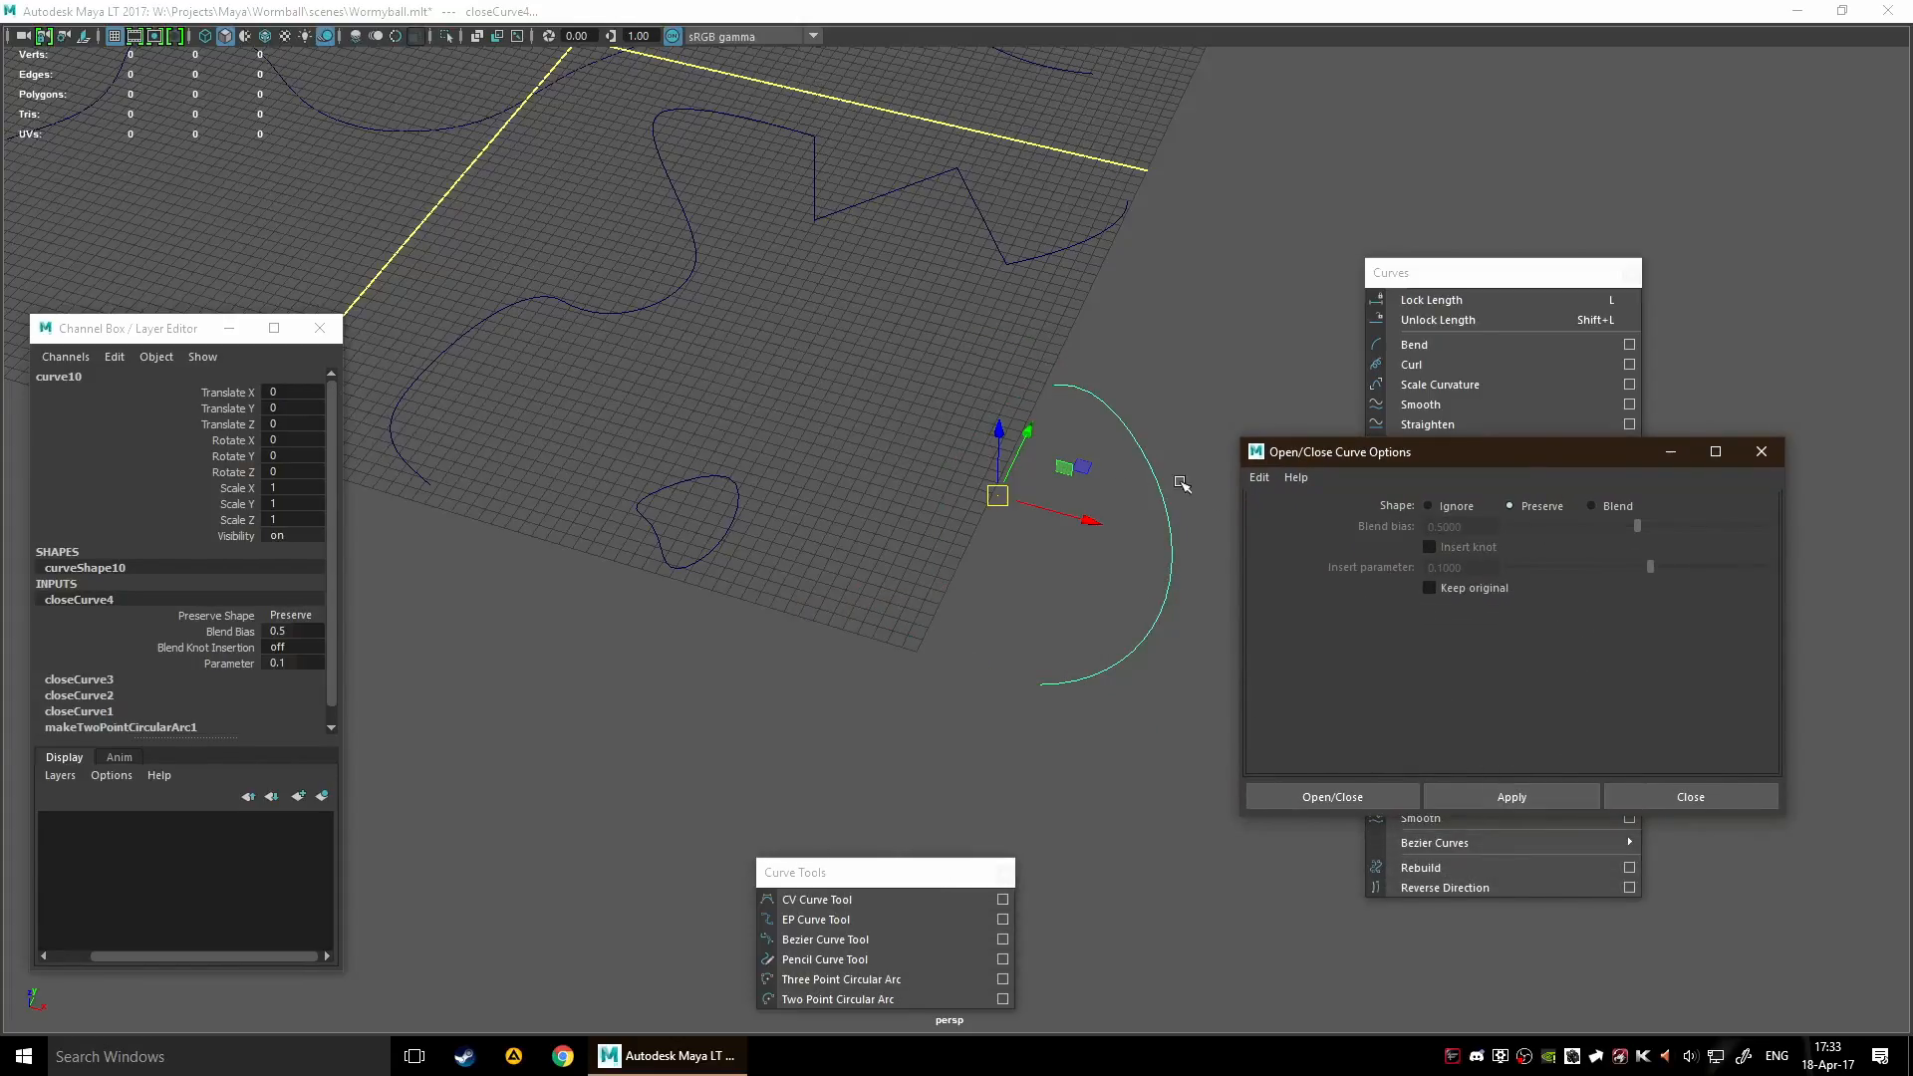
pyautogui.click(1699, 797)
# Compare the Preserve Shape settings of closeCurve4, leave it on Ignore, and clear the selection
pyautogui.scroll(-1, 107, 638)
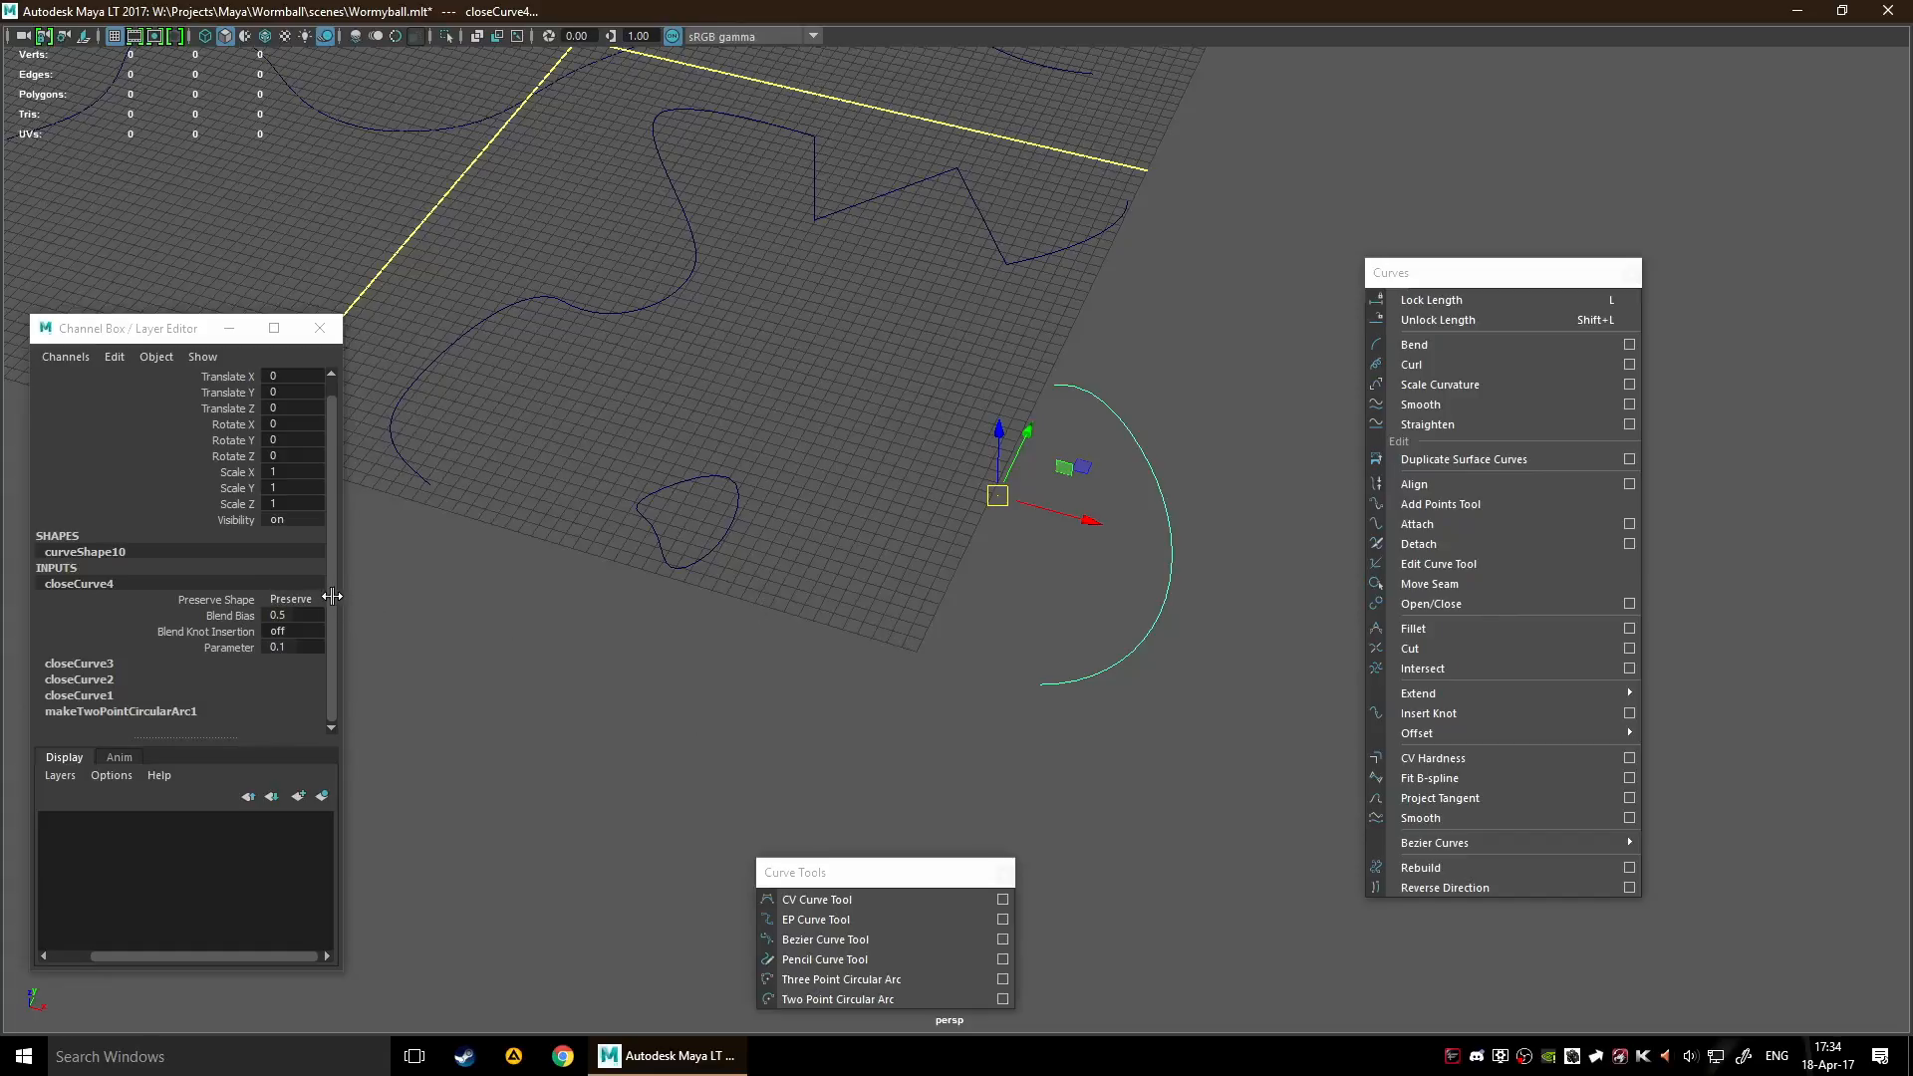
pyautogui.click(290, 601)
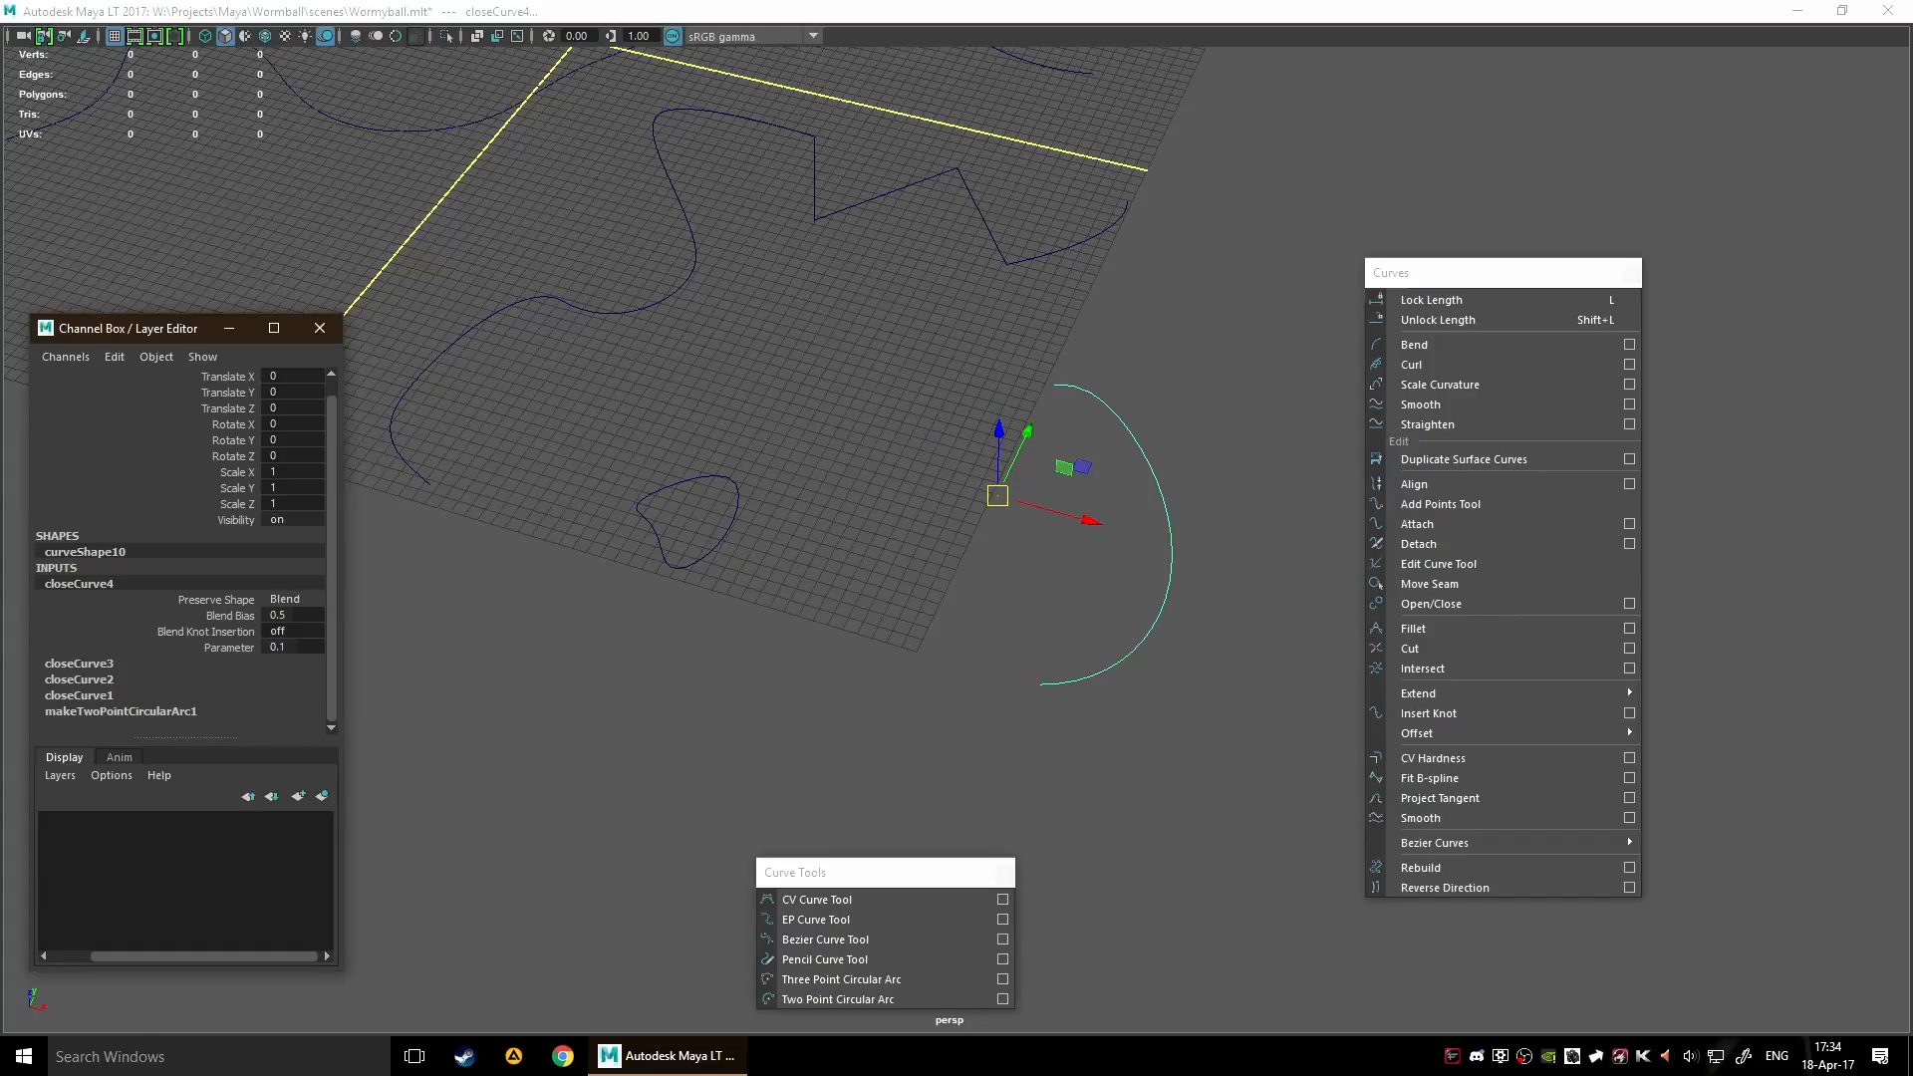
pyautogui.press('Up')
pyautogui.press('Up')
pyautogui.press('Down')
pyautogui.press('Up')
pyautogui.press('Down')
pyautogui.press('Down')
pyautogui.press('Up')
pyautogui.press('Up')
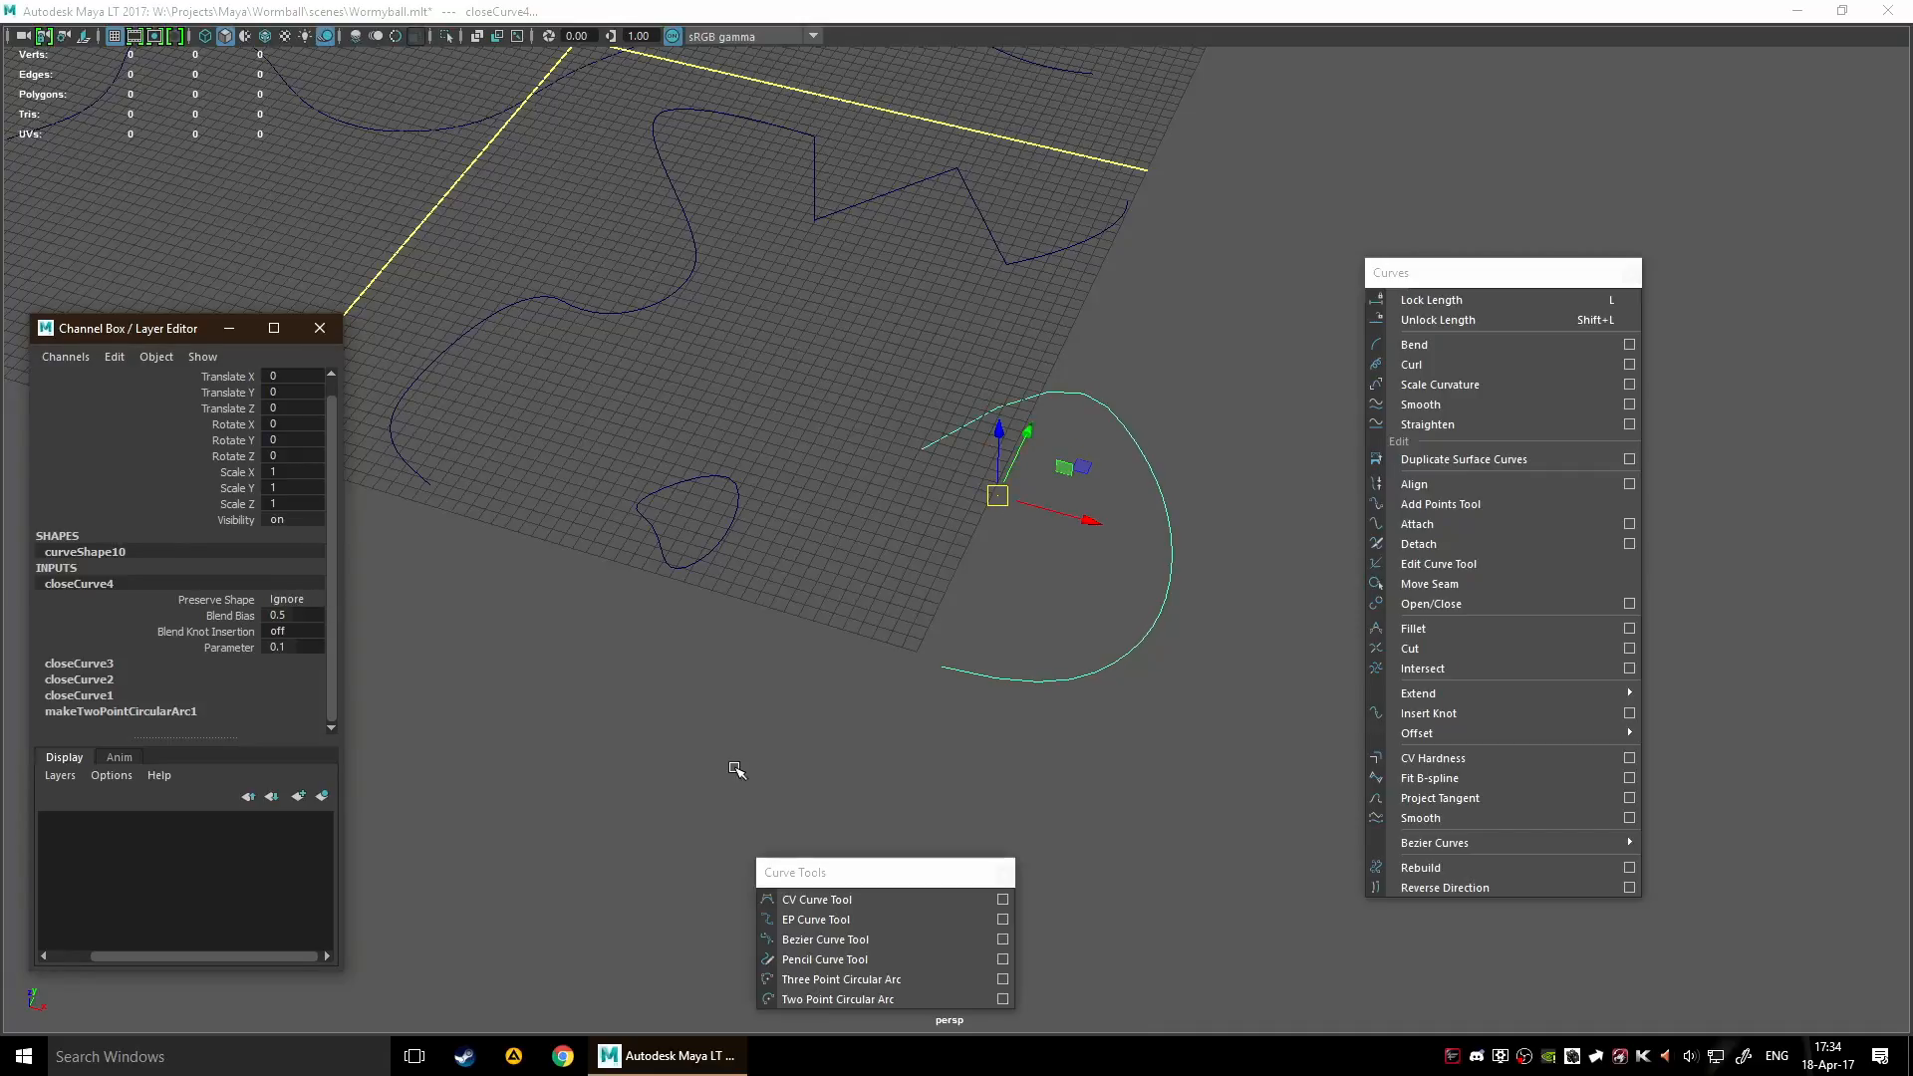
pyautogui.click(860, 656)
# Delete curve5, the long curve extending far beyond the grid
pyautogui.scroll(-3, 888, 585)
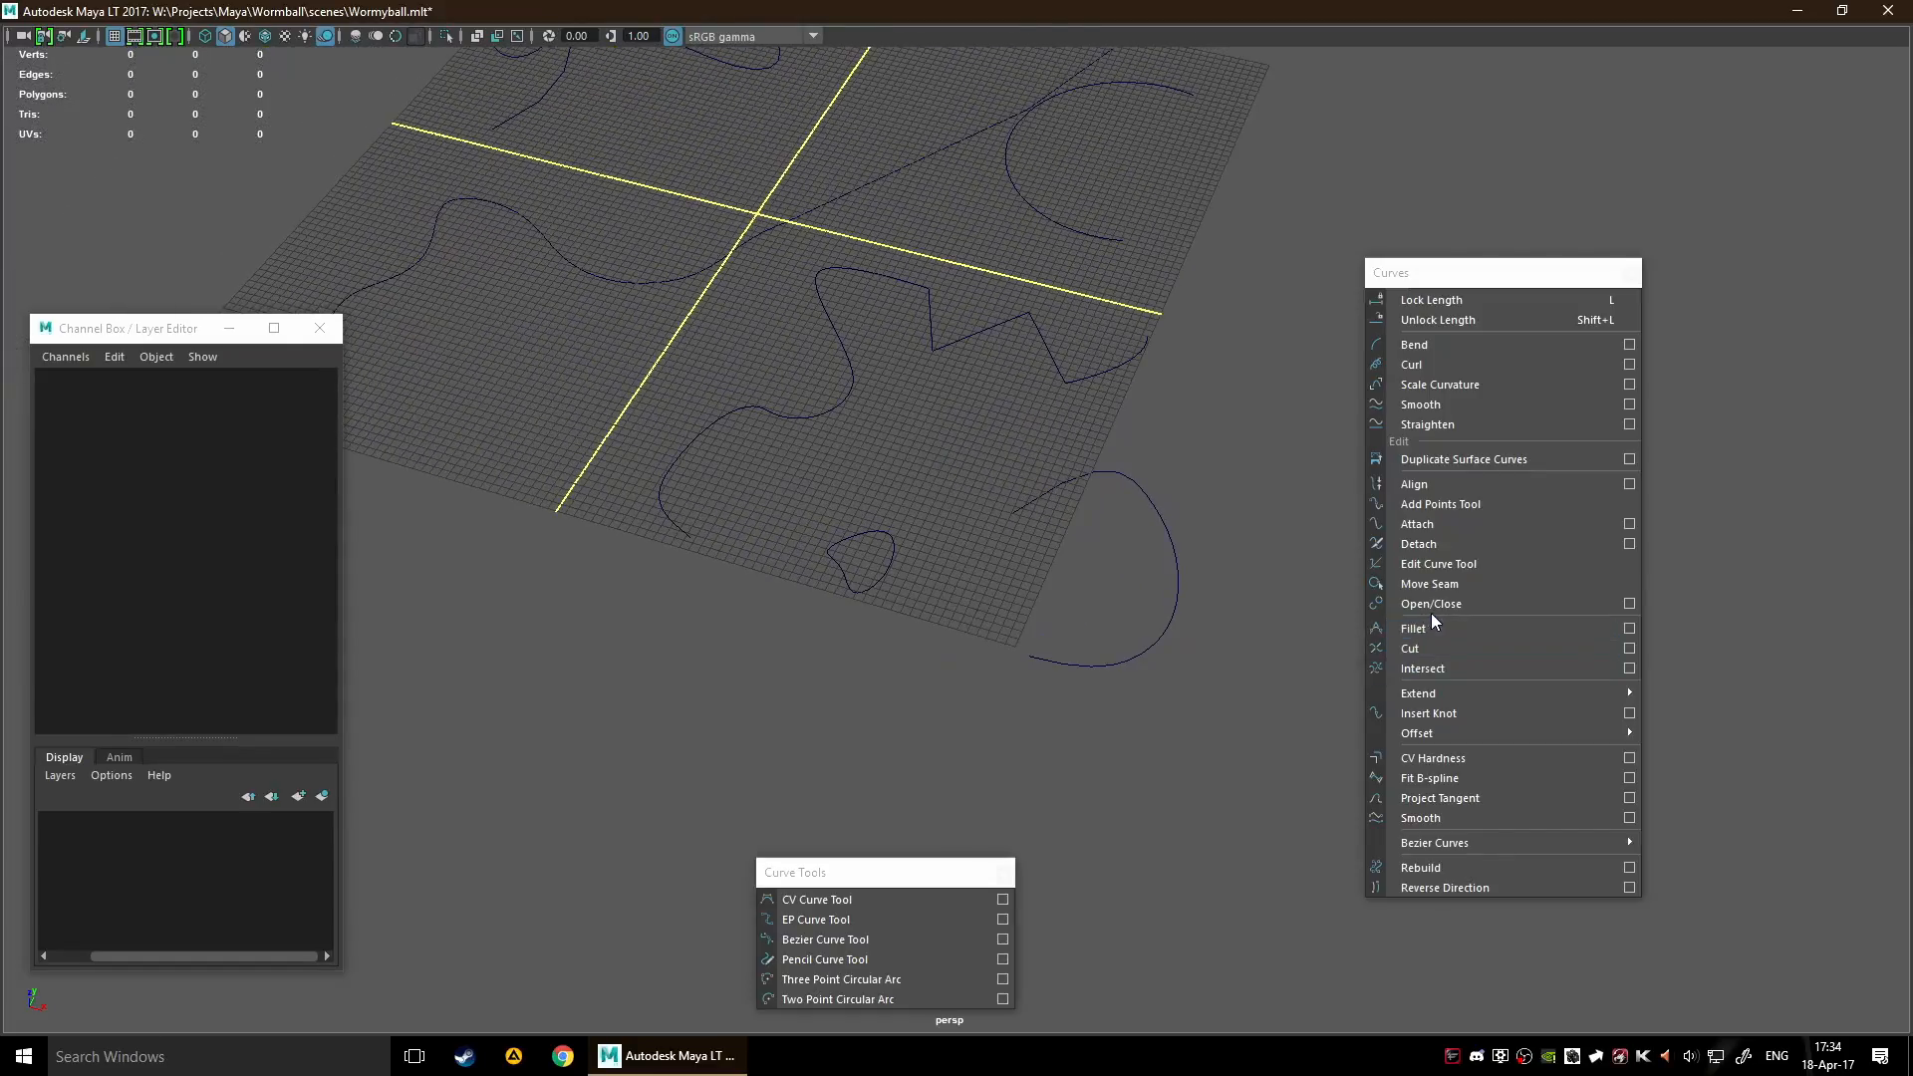
pyautogui.keyDown('alt'); pyautogui.moveTo(815, 515); pyautogui.dragTo(931, 628); pyautogui.keyUp('alt')
pyautogui.keyDown('alt'); pyautogui.moveTo(913, 436); pyautogui.dragTo(905, 444); pyautogui.keyUp('alt')
pyautogui.scroll(-3, 908, 442)
pyautogui.keyDown('alt'); pyautogui.moveTo(973, 358); pyautogui.dragTo(966, 562, button='middle'); pyautogui.keyUp('alt')
pyautogui.scroll(-10, 1036, 378)
pyautogui.click(973, 482)
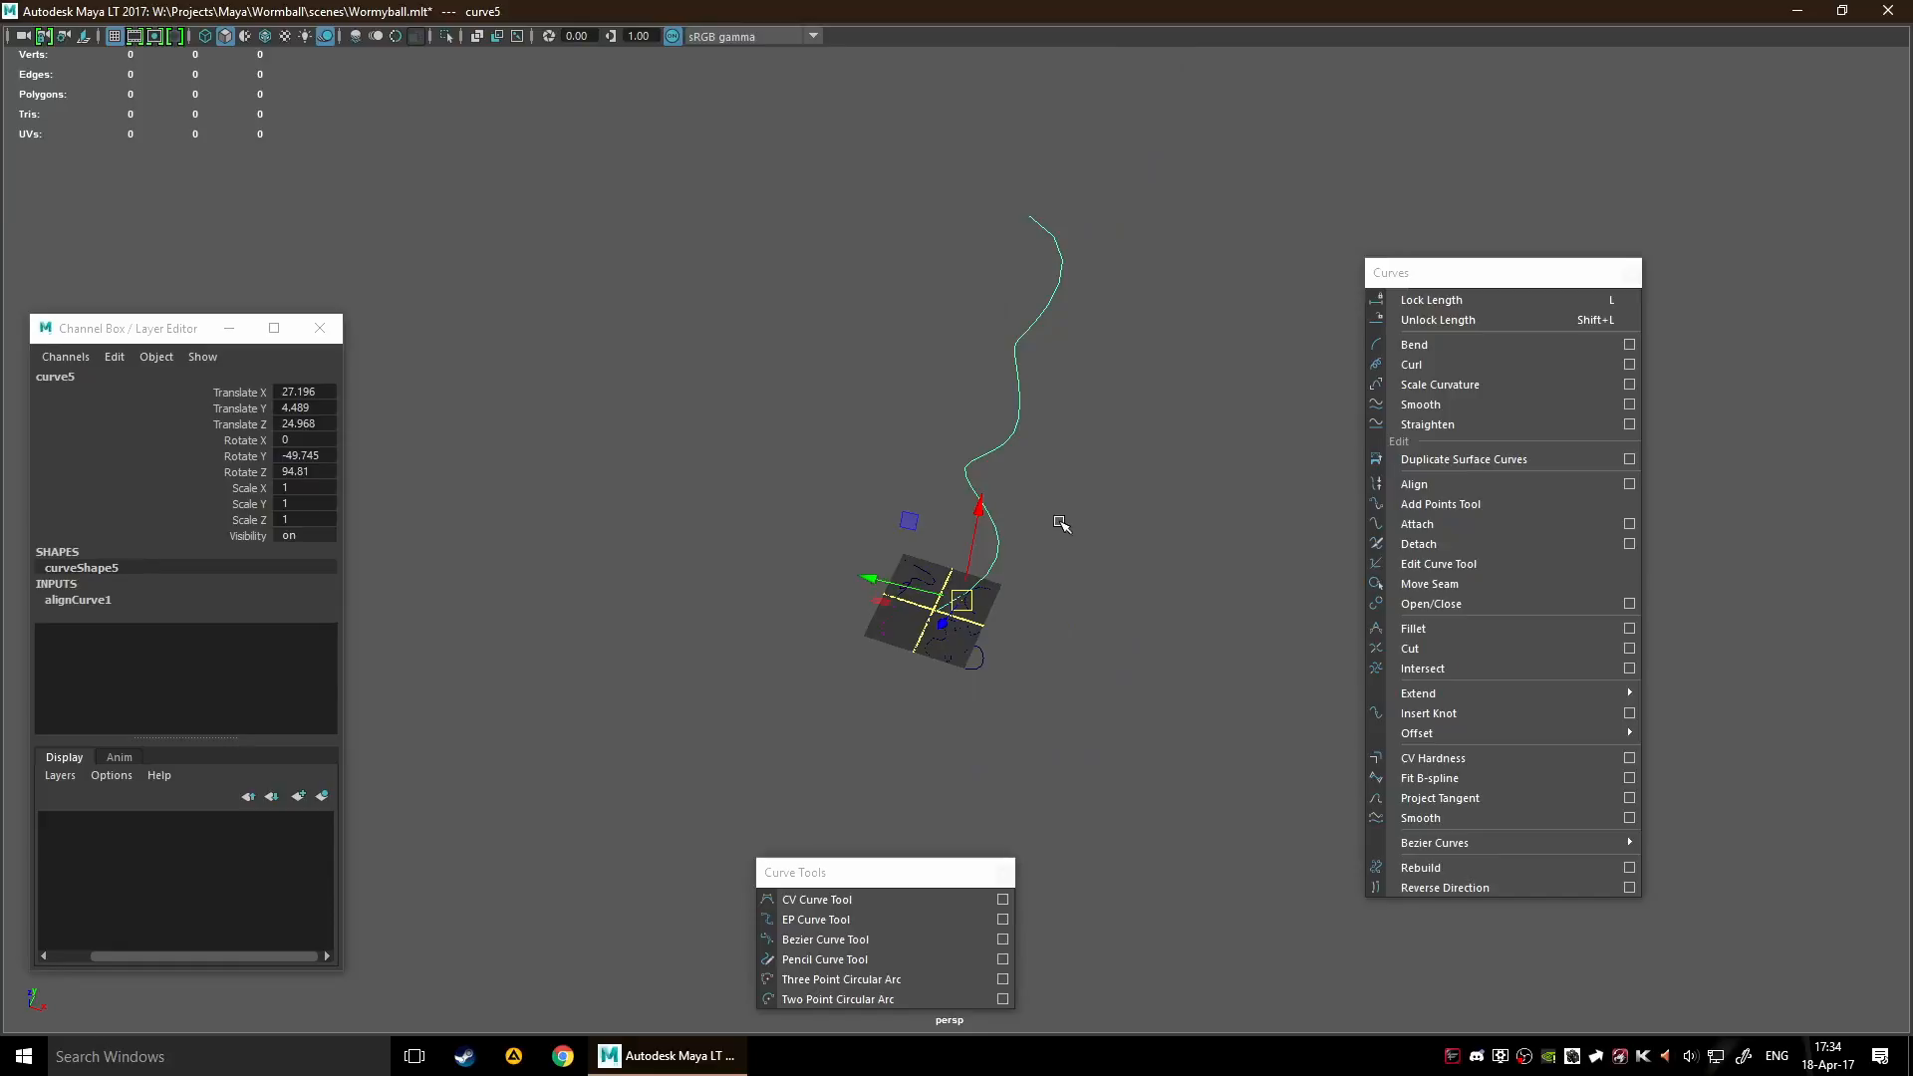
pyautogui.click(1085, 508)
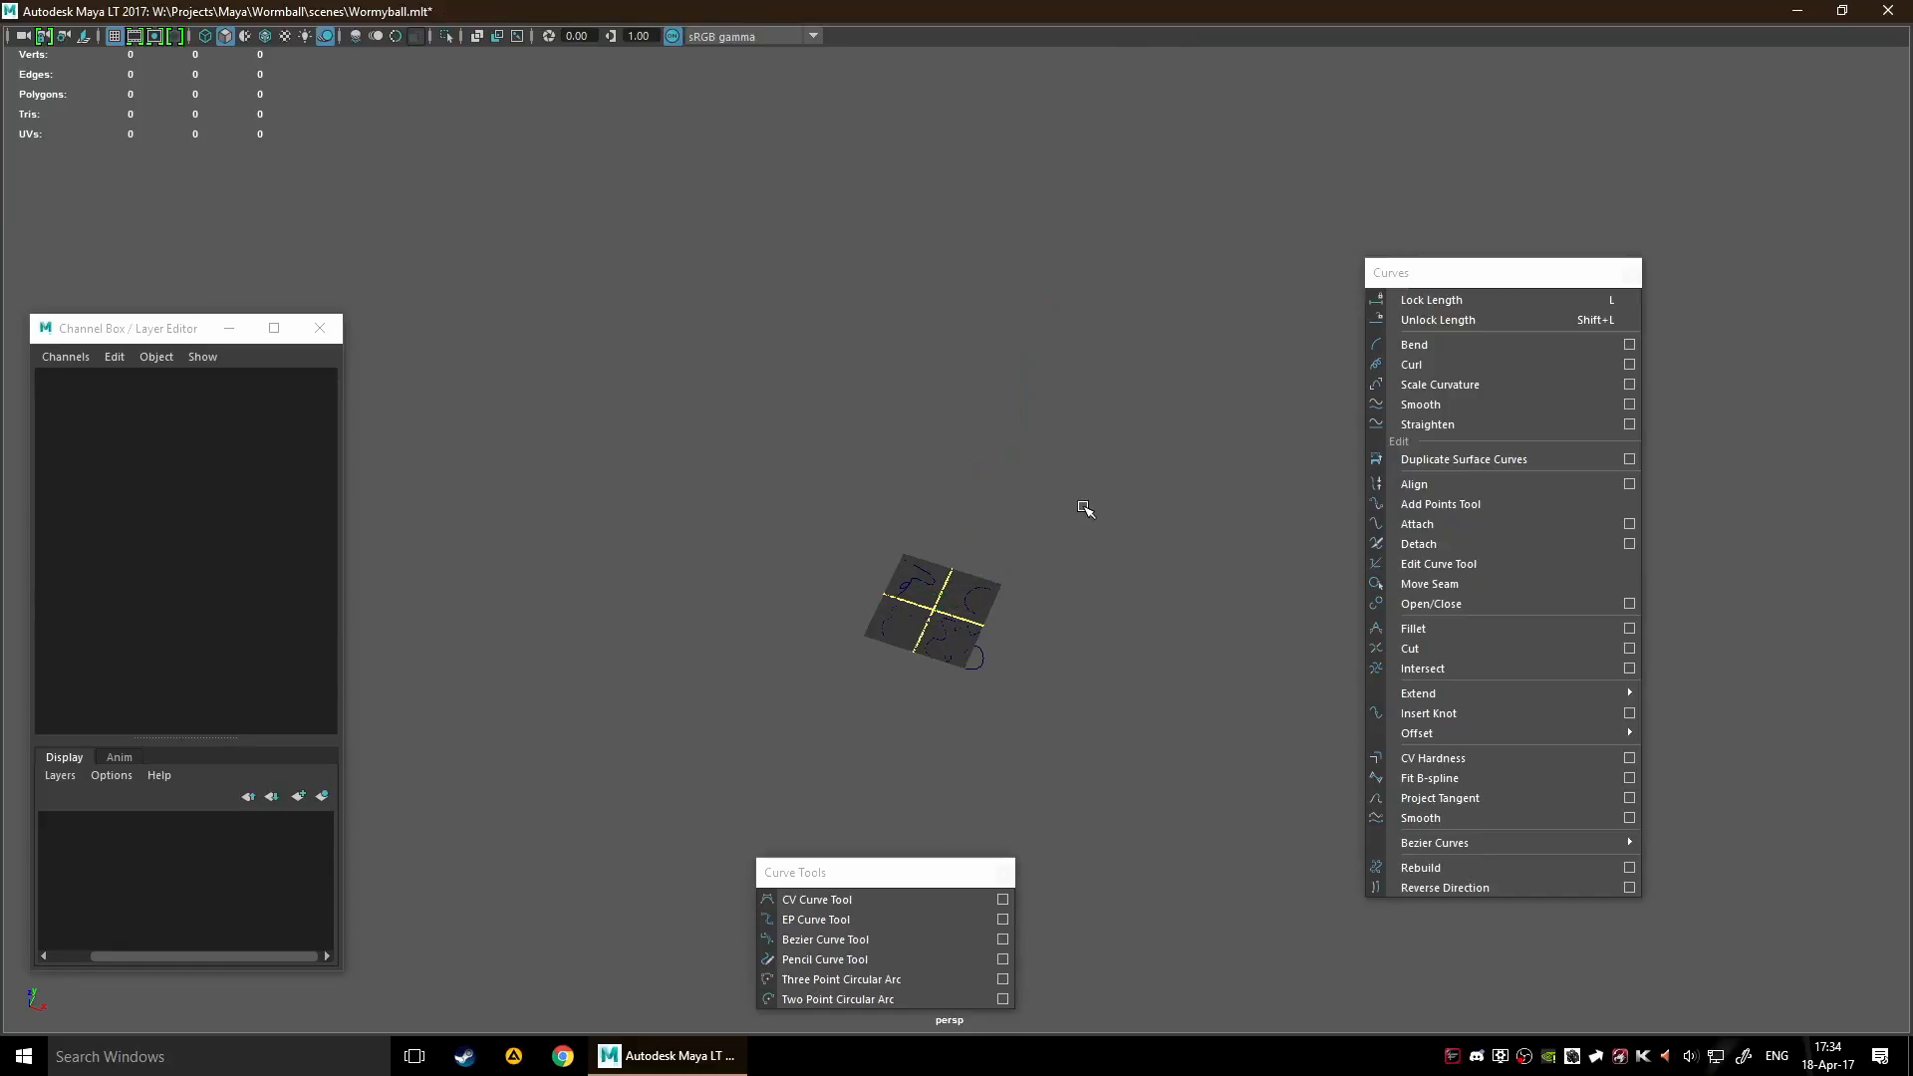
# Select the looped curve and curve6 in the neighbouring quadrant, and apply Fillet between them
pyautogui.scroll(10, 1030, 619)
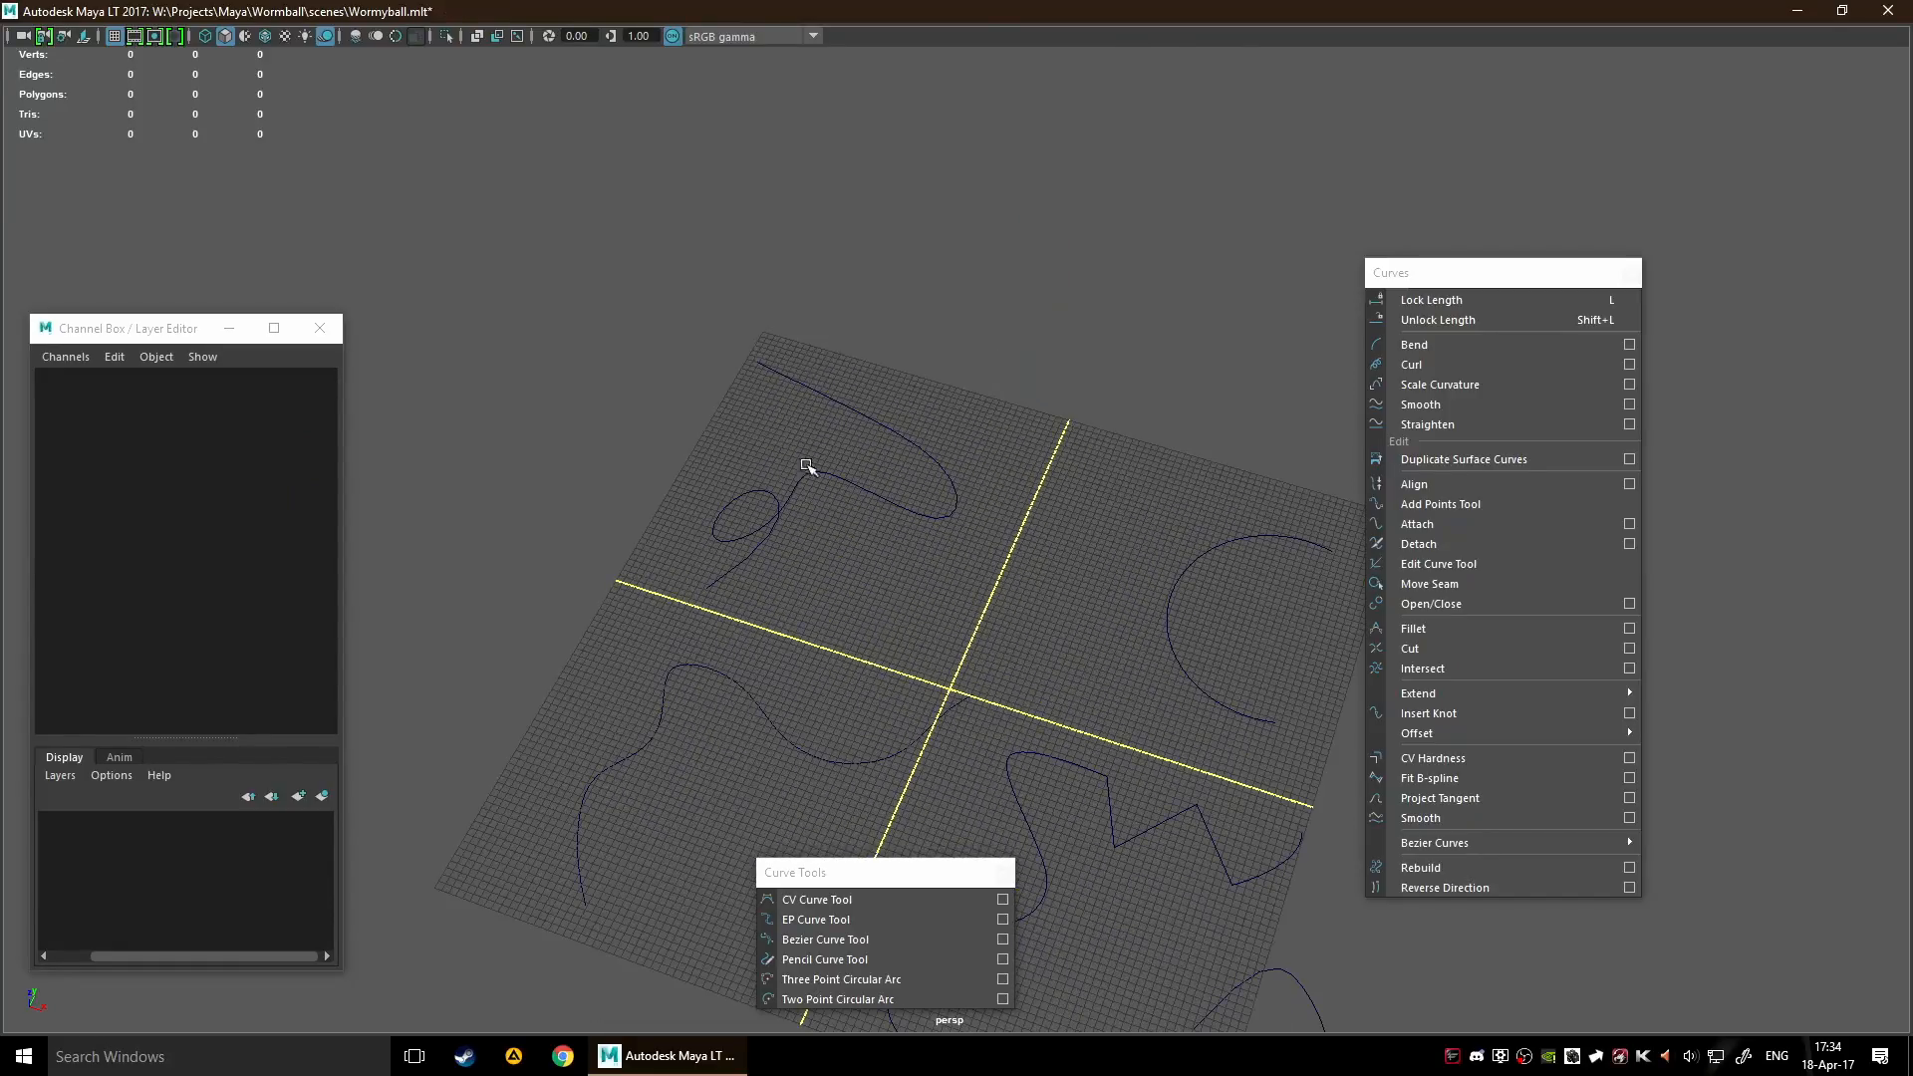
pyautogui.click(814, 488)
pyautogui.keyDown('shift'); pyautogui.click(847, 762); pyautogui.keyUp('shift')
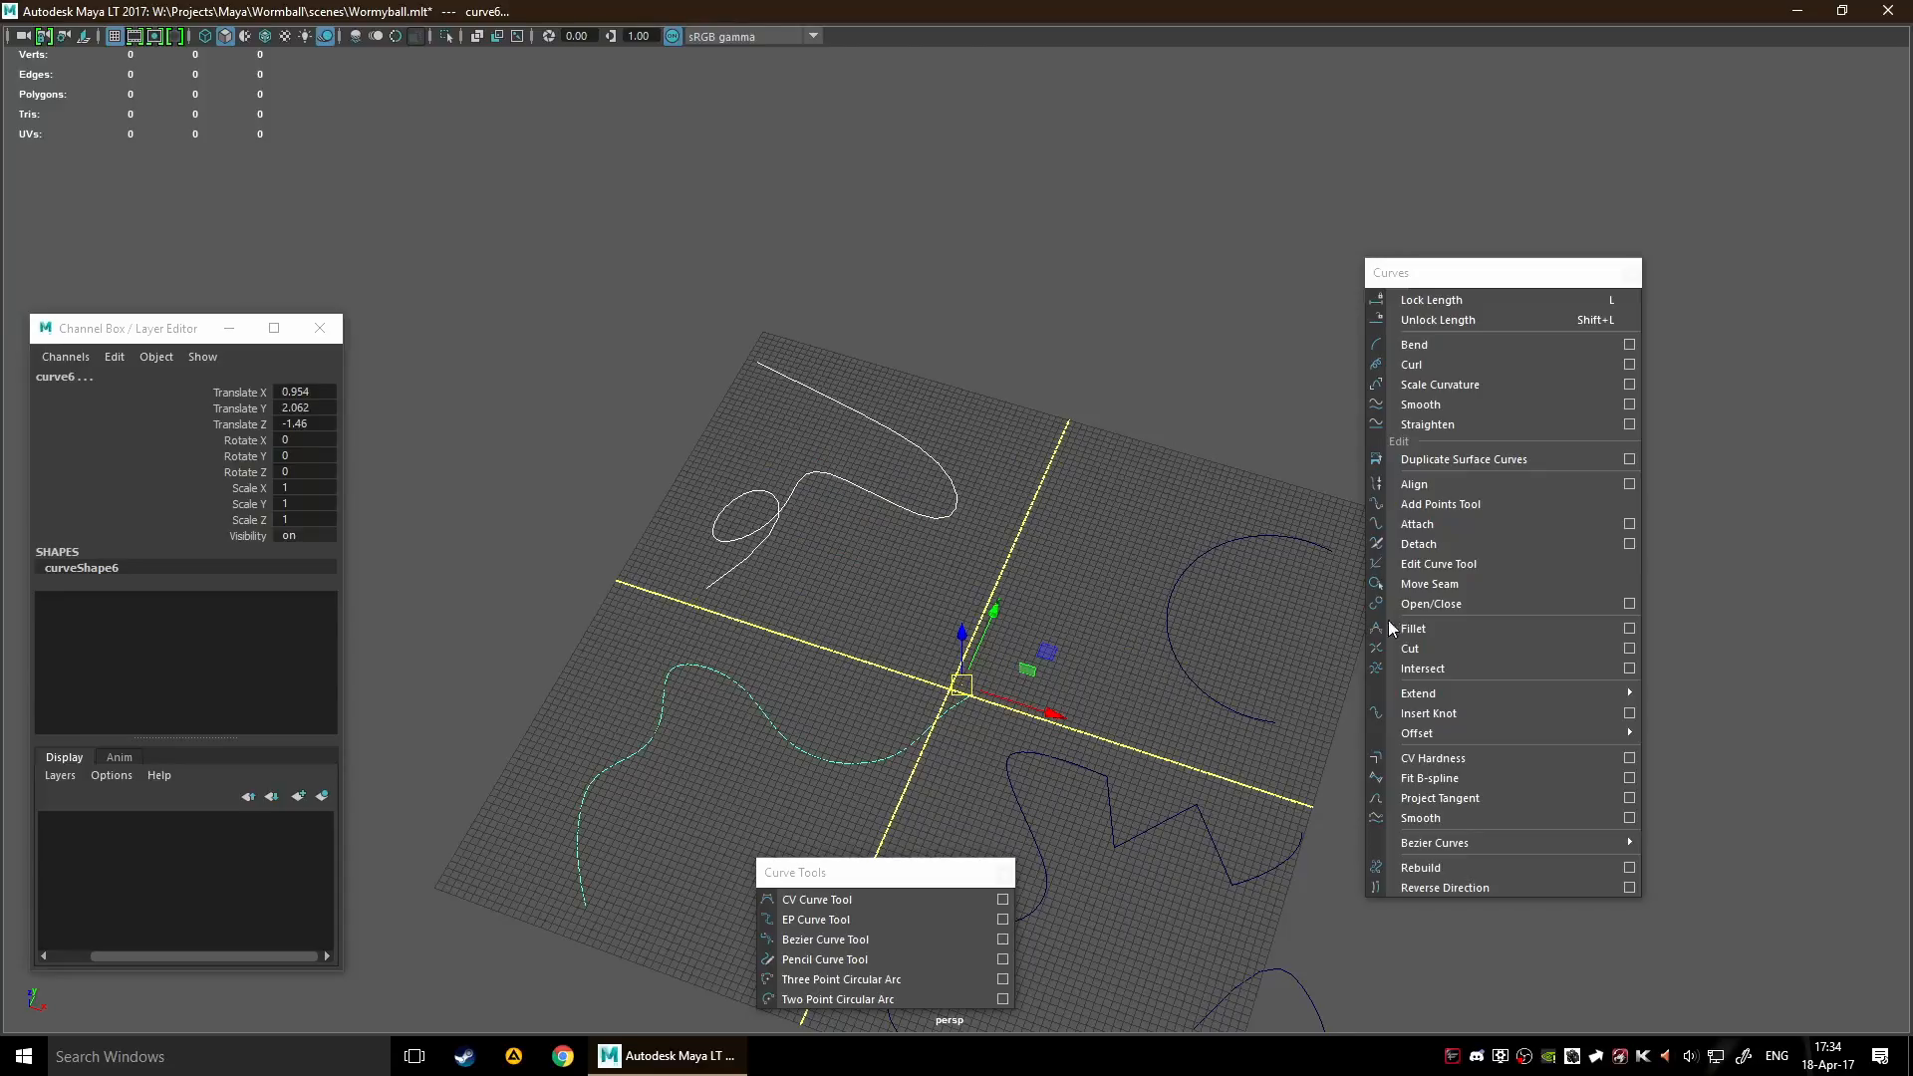
pyautogui.click(1476, 625)
# Set the fillet's Radius to 4, and increase it further to 11
pyautogui.scroll(4, 974, 727)
pyautogui.keyDown('alt'); pyautogui.moveTo(1011, 734); pyautogui.dragTo(950, 524, button='middle'); pyautogui.keyUp('alt')
pyautogui.scroll(8, 994, 615)
pyautogui.scroll(2, 950, 638)
pyautogui.click(291, 609)
pyautogui.write('4')
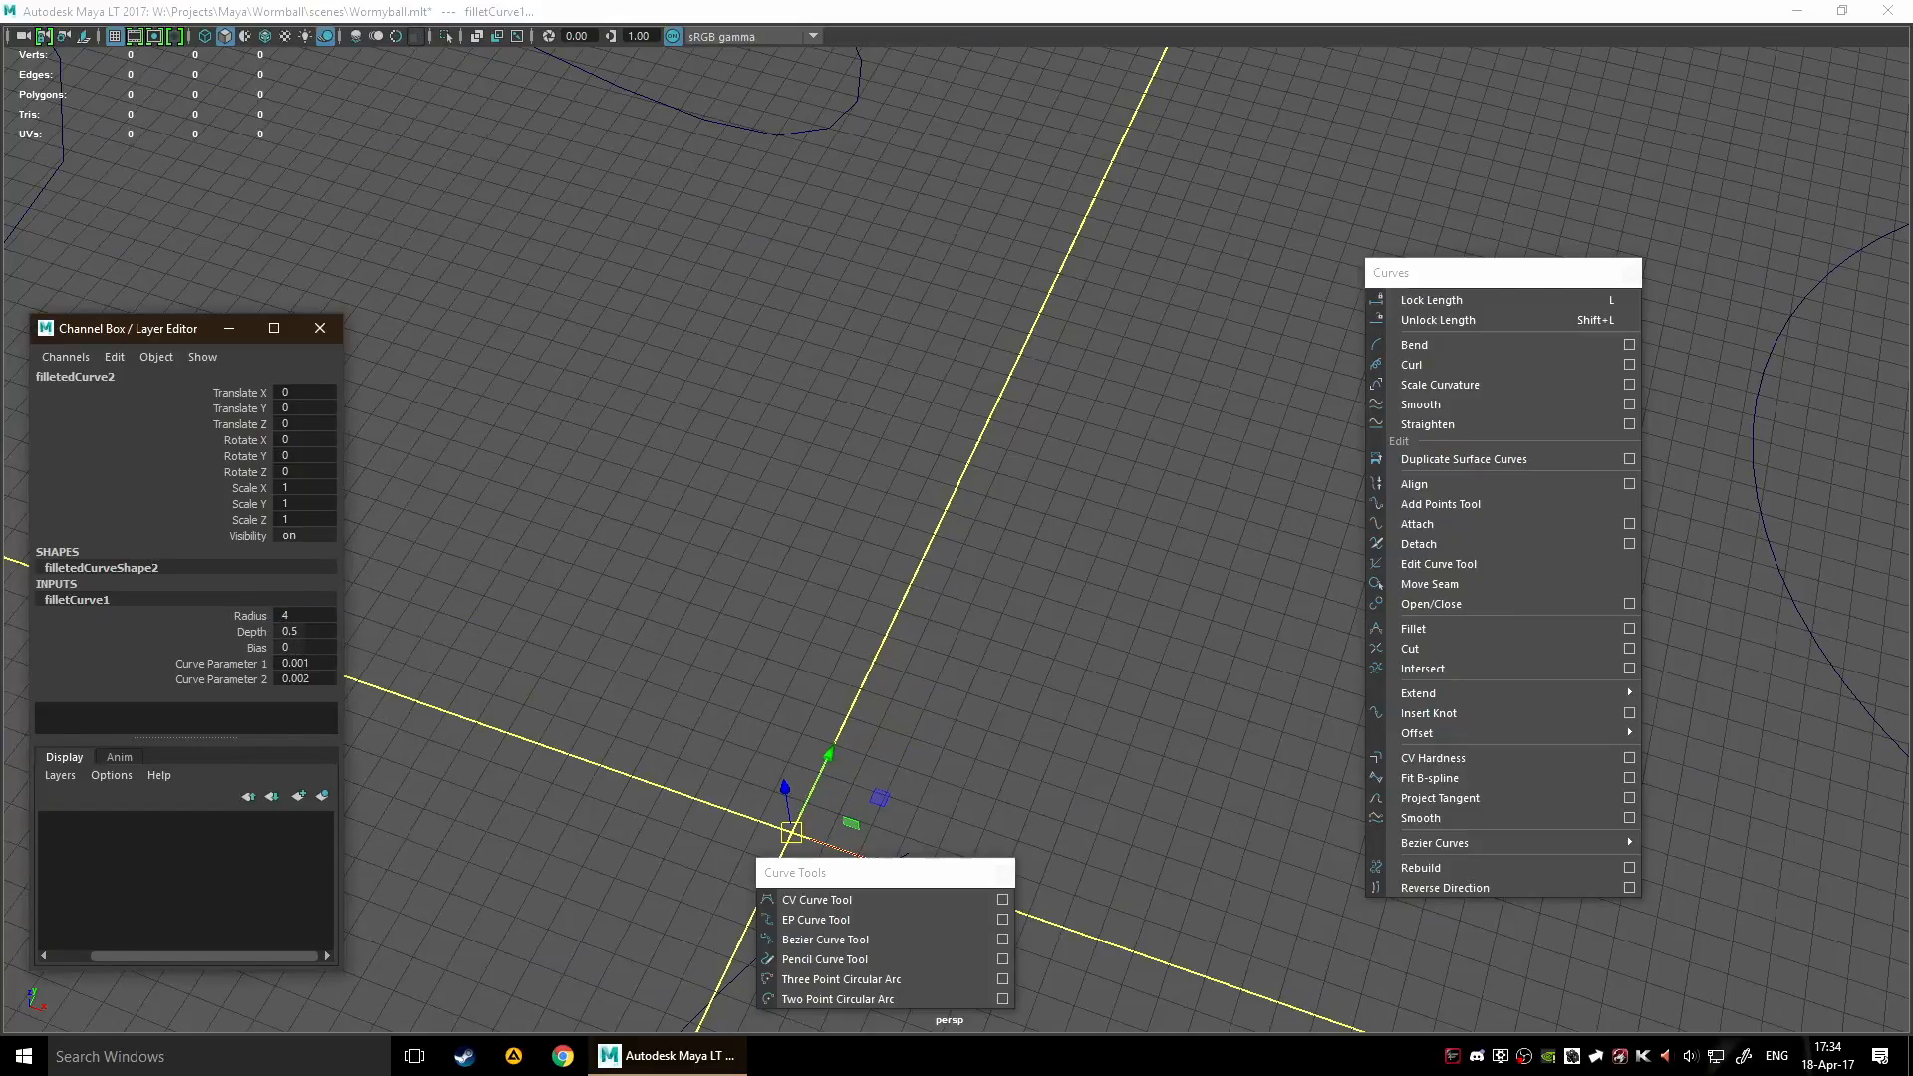
pyautogui.scroll(-5, 695, 649)
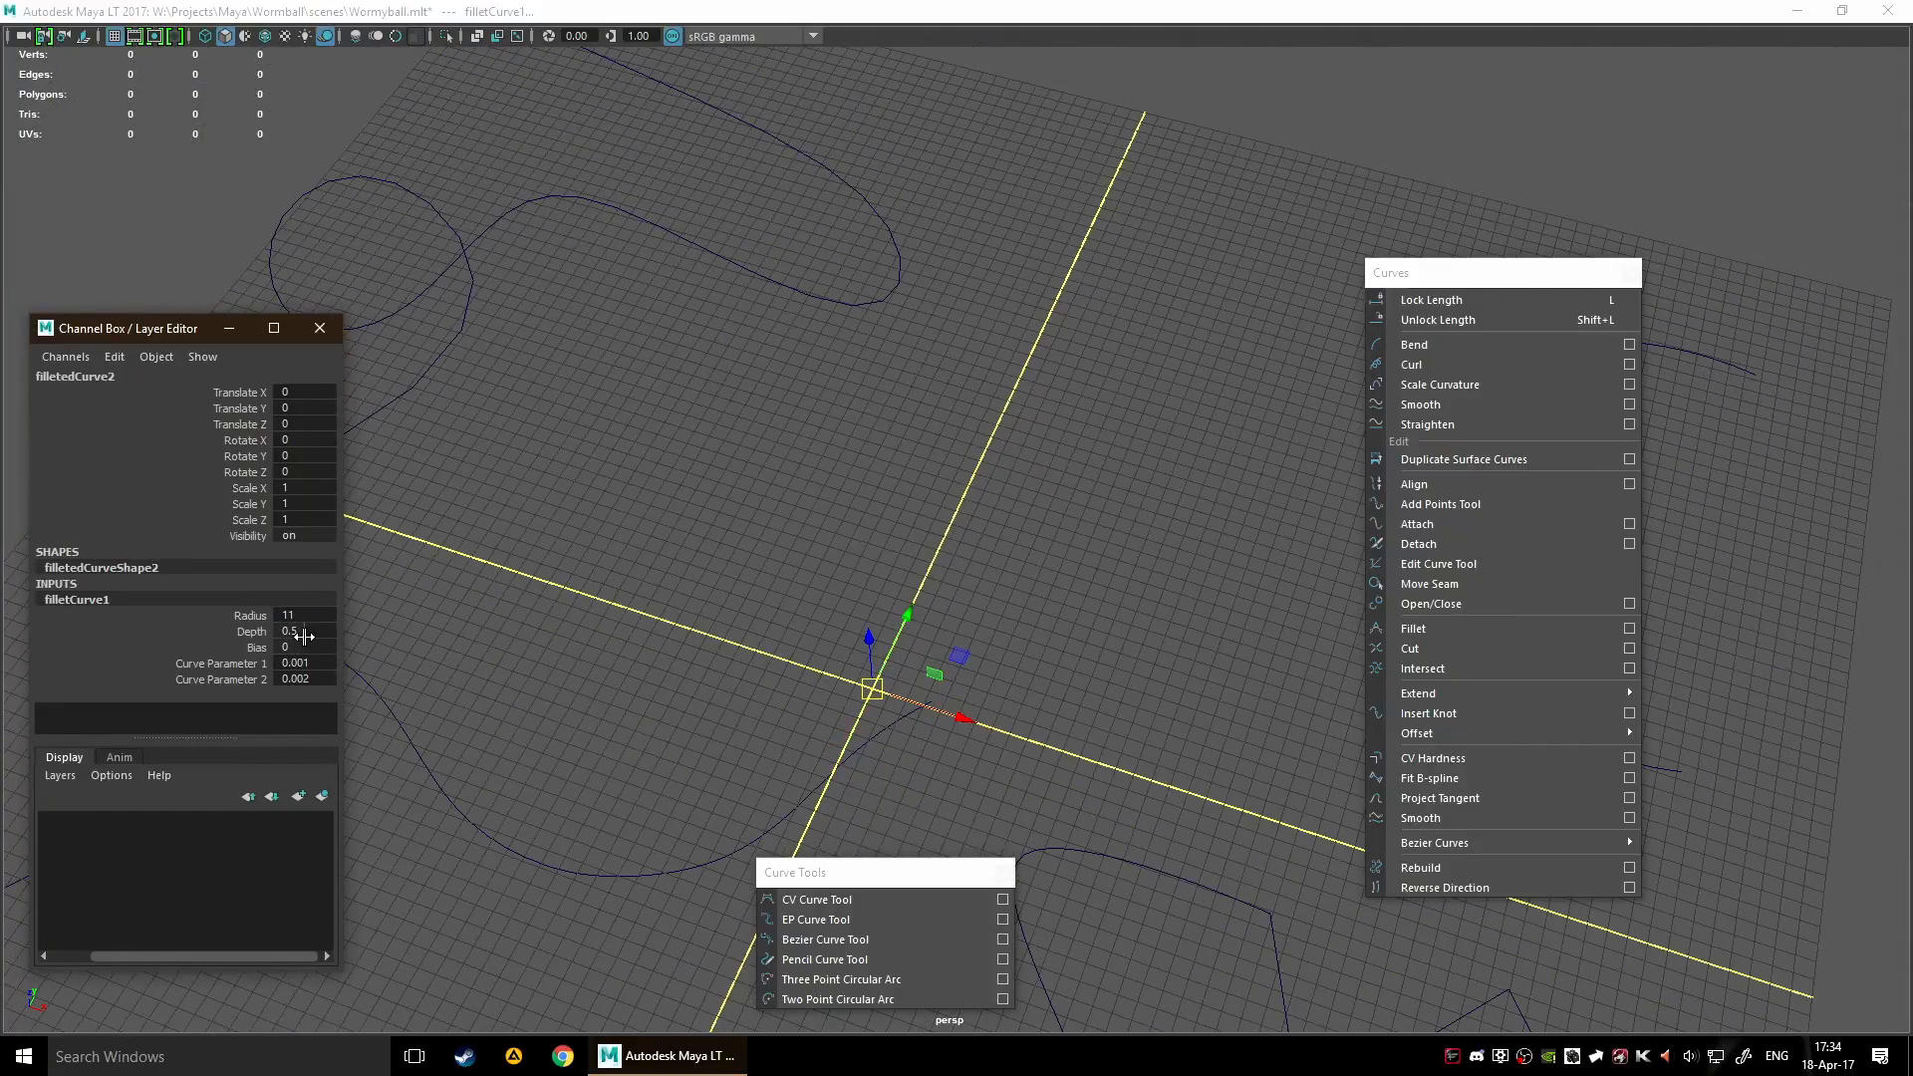
# Set the fillet's Depth and Bias to 1, and move the filleted curve towards the looped curve's quadrant
pyautogui.write('1')
pyautogui.scroll(3, 881, 756)
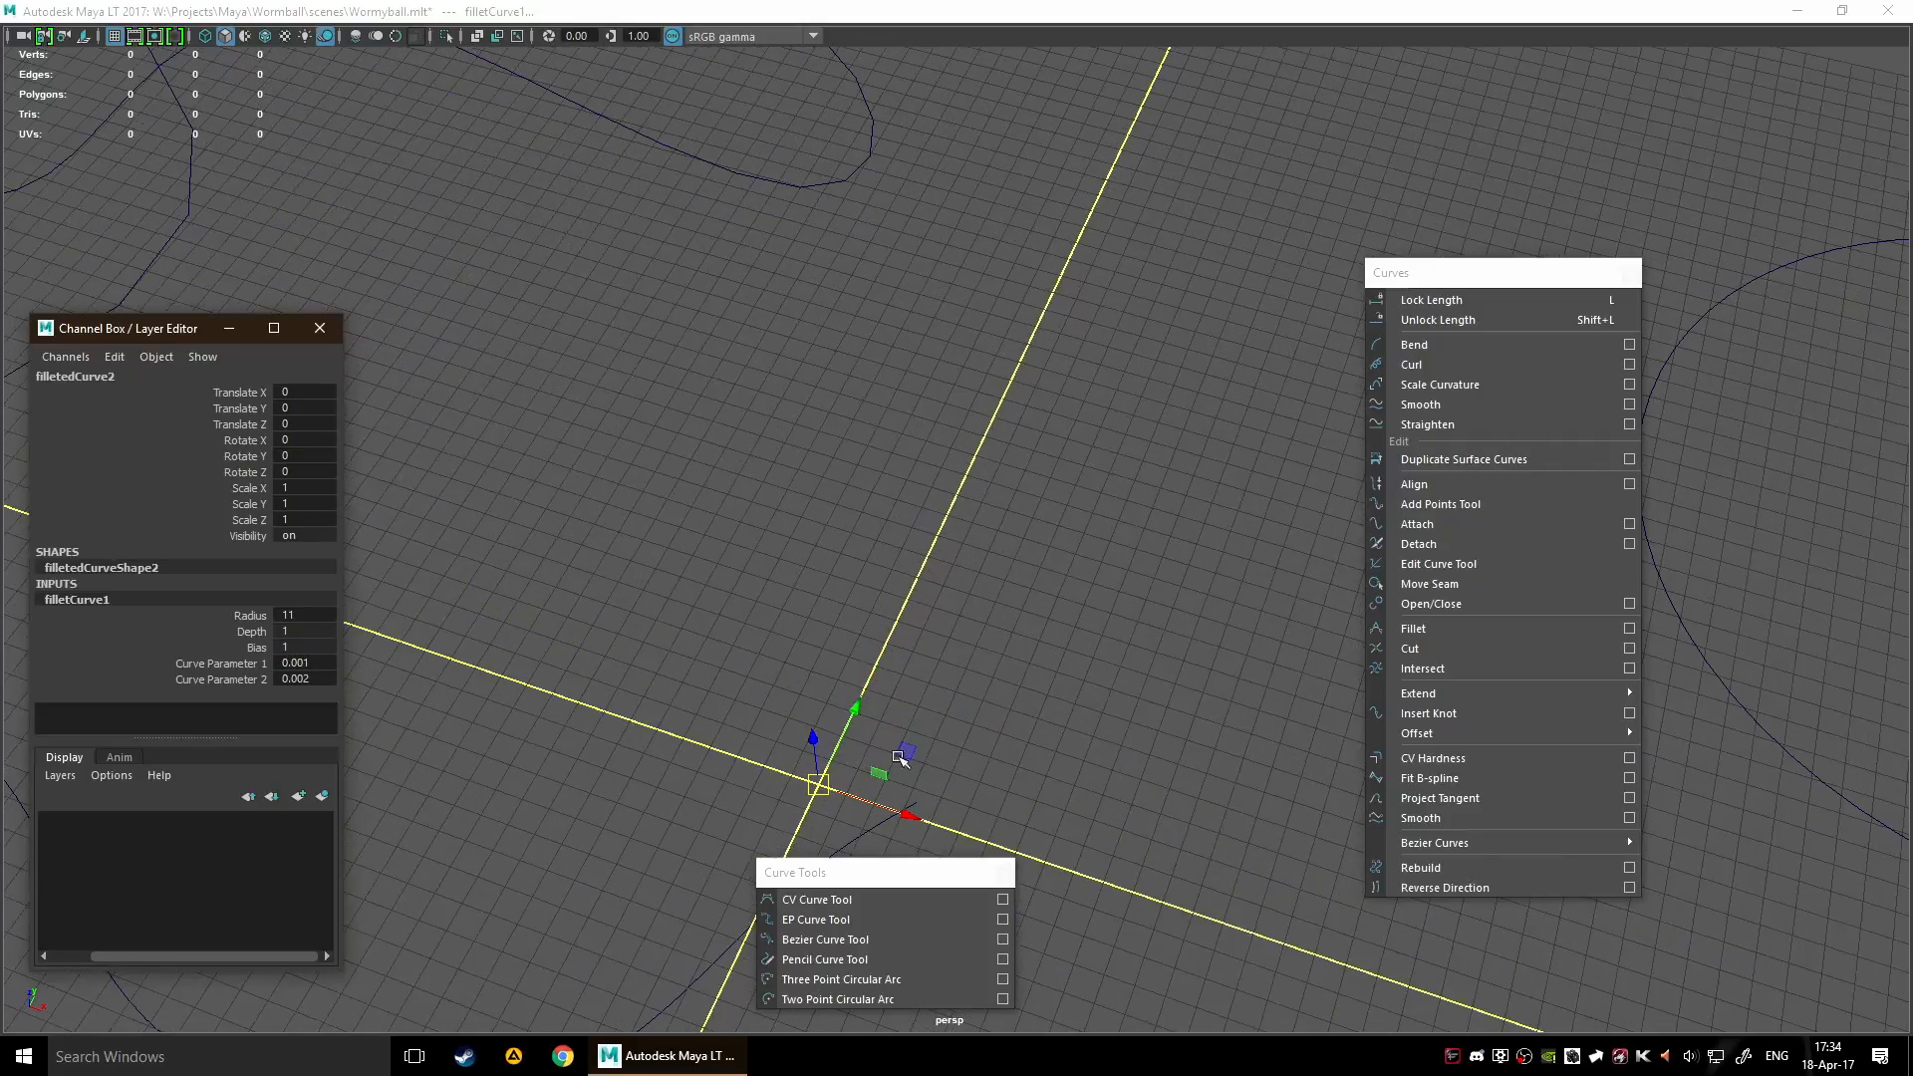
pyautogui.moveTo(908, 755); pyautogui.dragTo(1170, 760)
pyautogui.scroll(-4, 1019, 671)
pyautogui.moveTo(1126, 643); pyautogui.dragTo(805, 438)
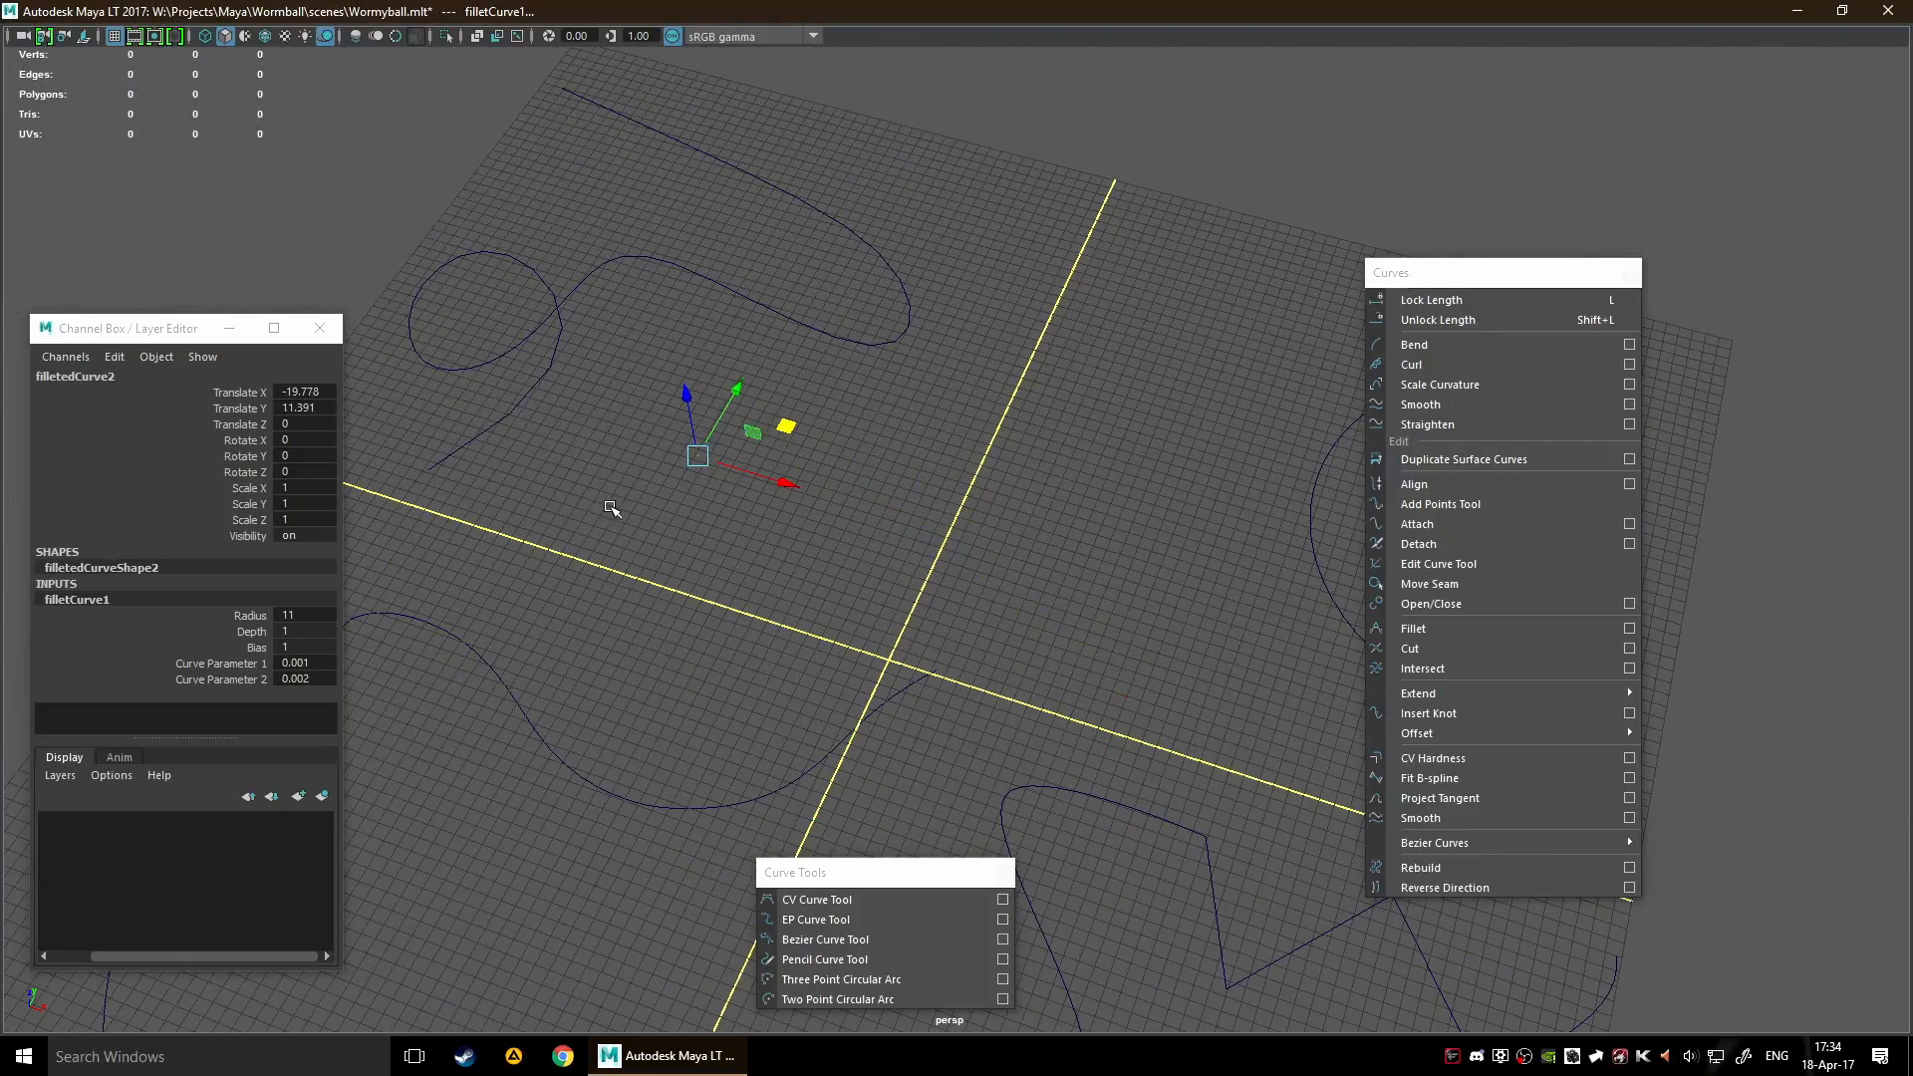
pyautogui.click(823, 652)
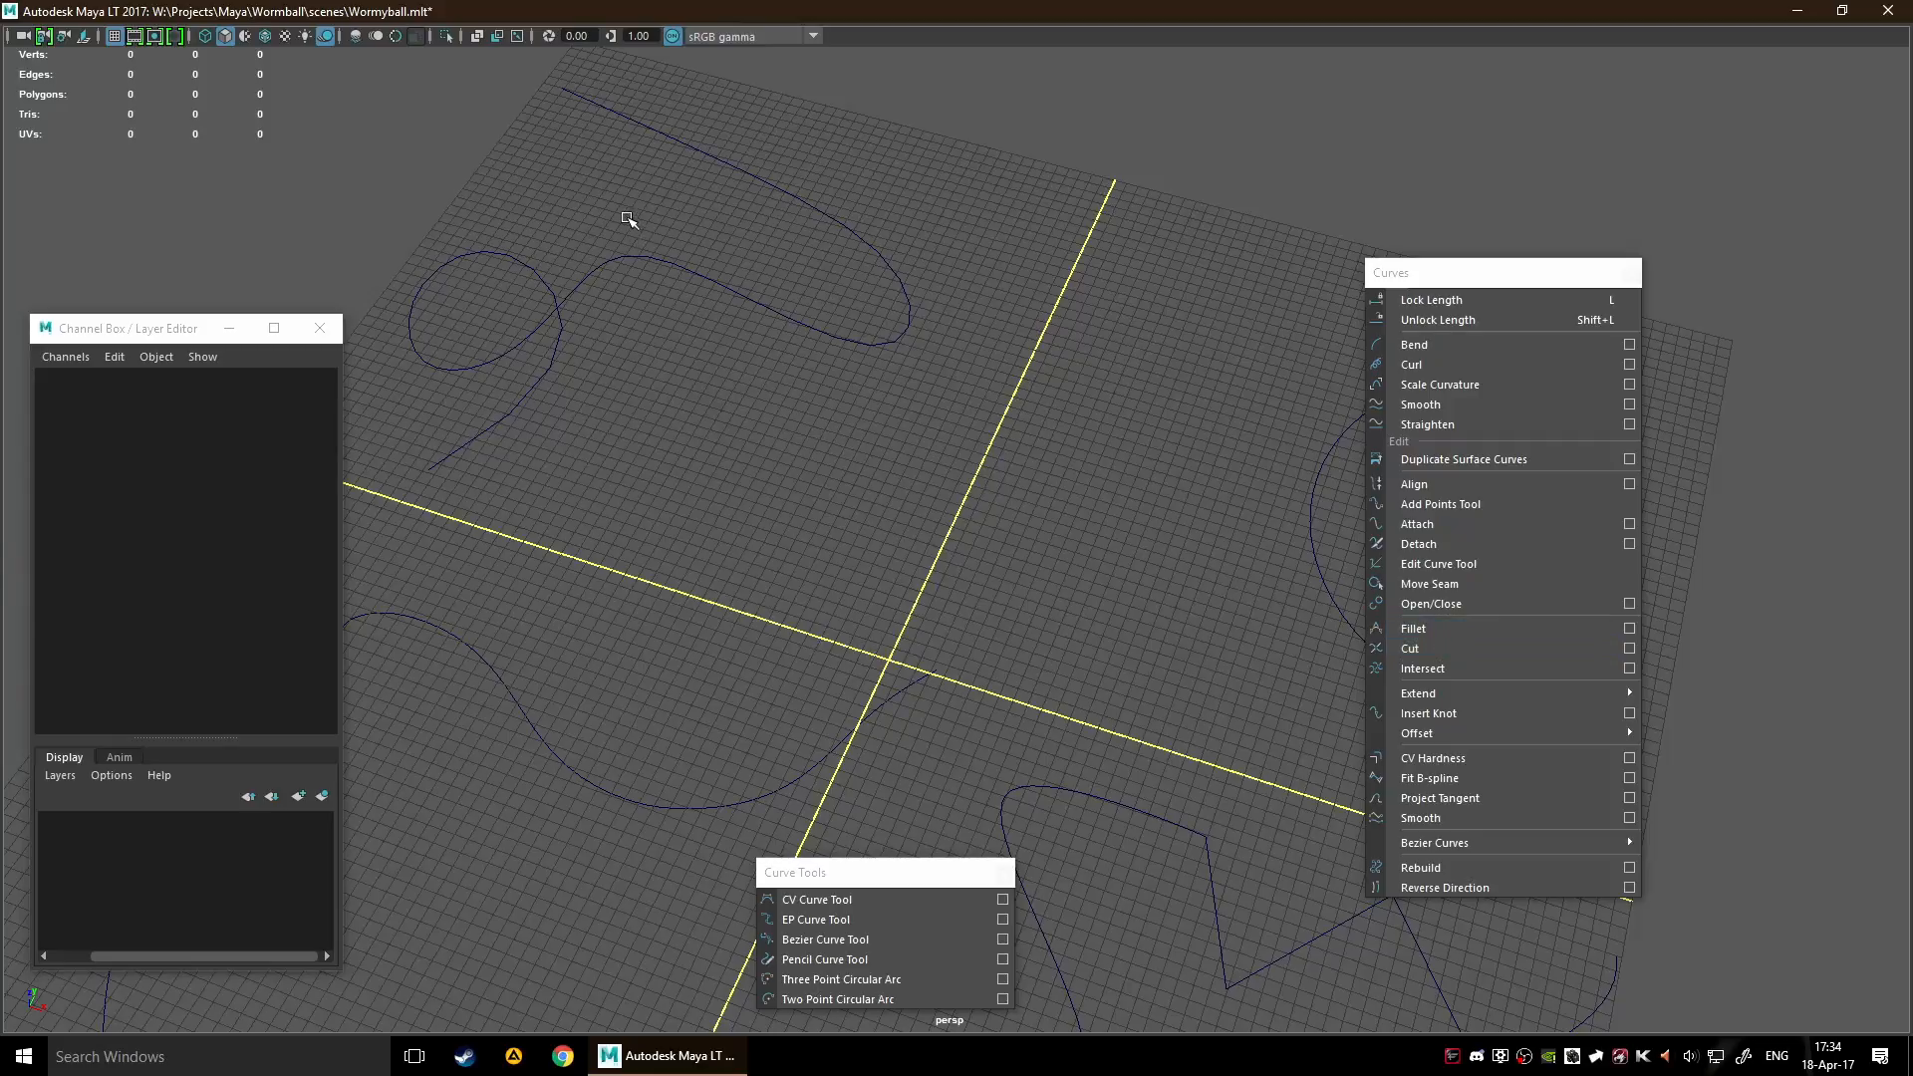
# Select the looped curve, try moving it towards the grid centre, and undo the move
pyautogui.moveTo(622, 212); pyautogui.dragTo(887, 415)
pyautogui.moveTo(688, 349); pyautogui.dragTo(708, 575)
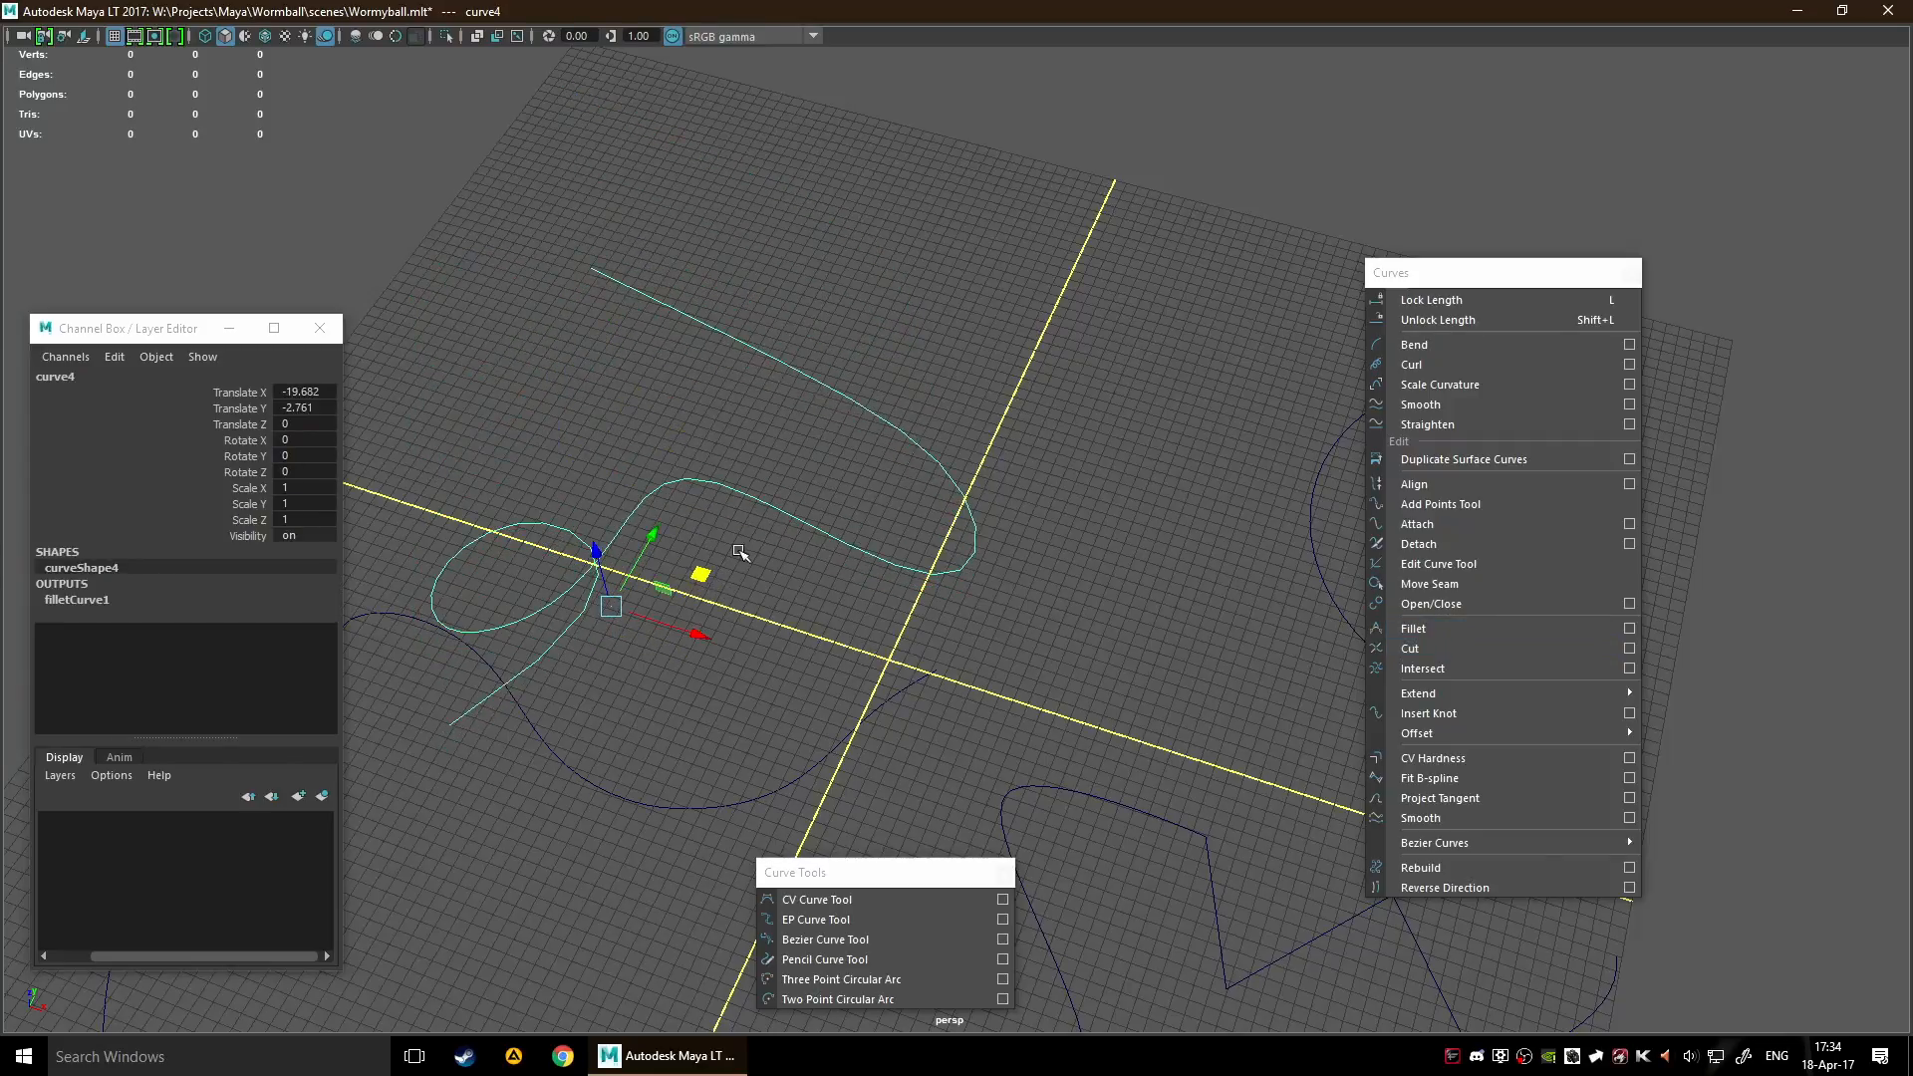
pyautogui.hotkey('ctrl', 'z')
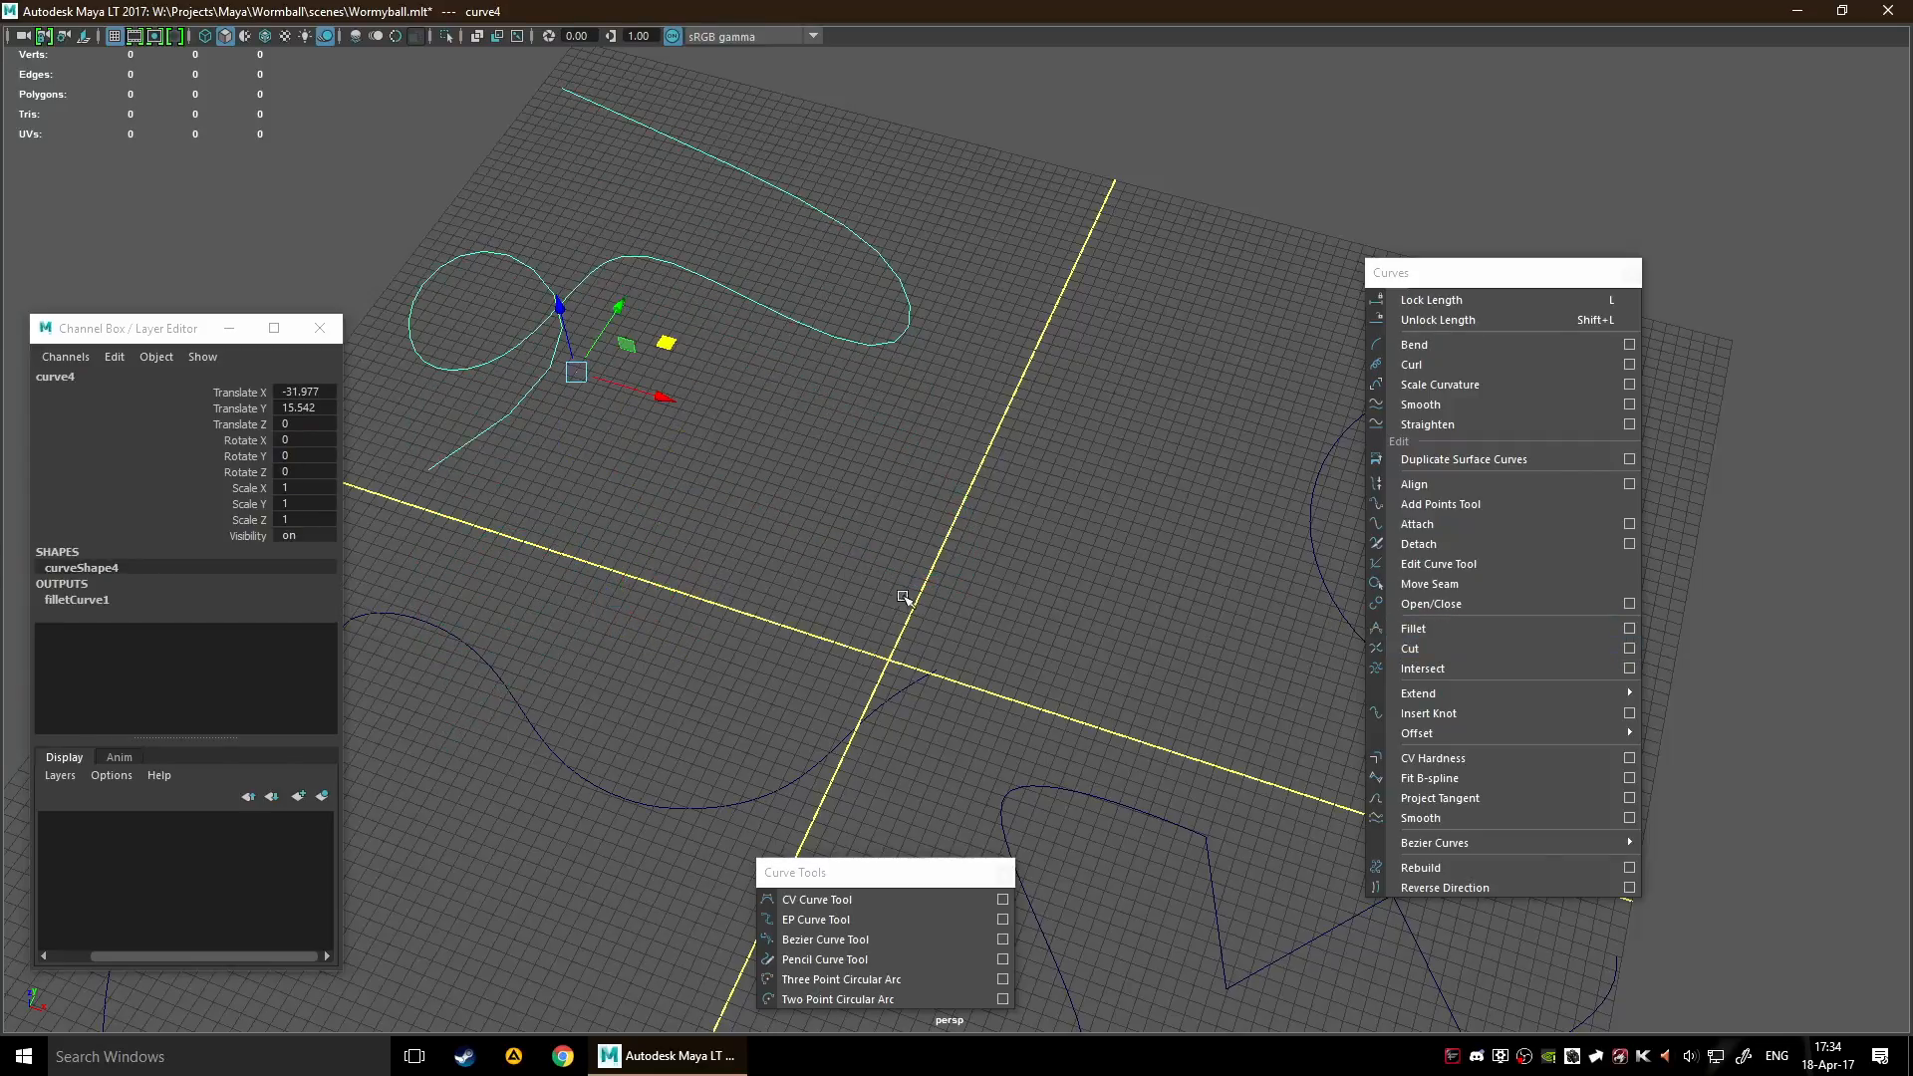
# Try Extend Curve on the looped curve with the existing settings, and undo the extension
pyautogui.scroll(-3, 899, 594)
pyautogui.moveTo(1462, 695)
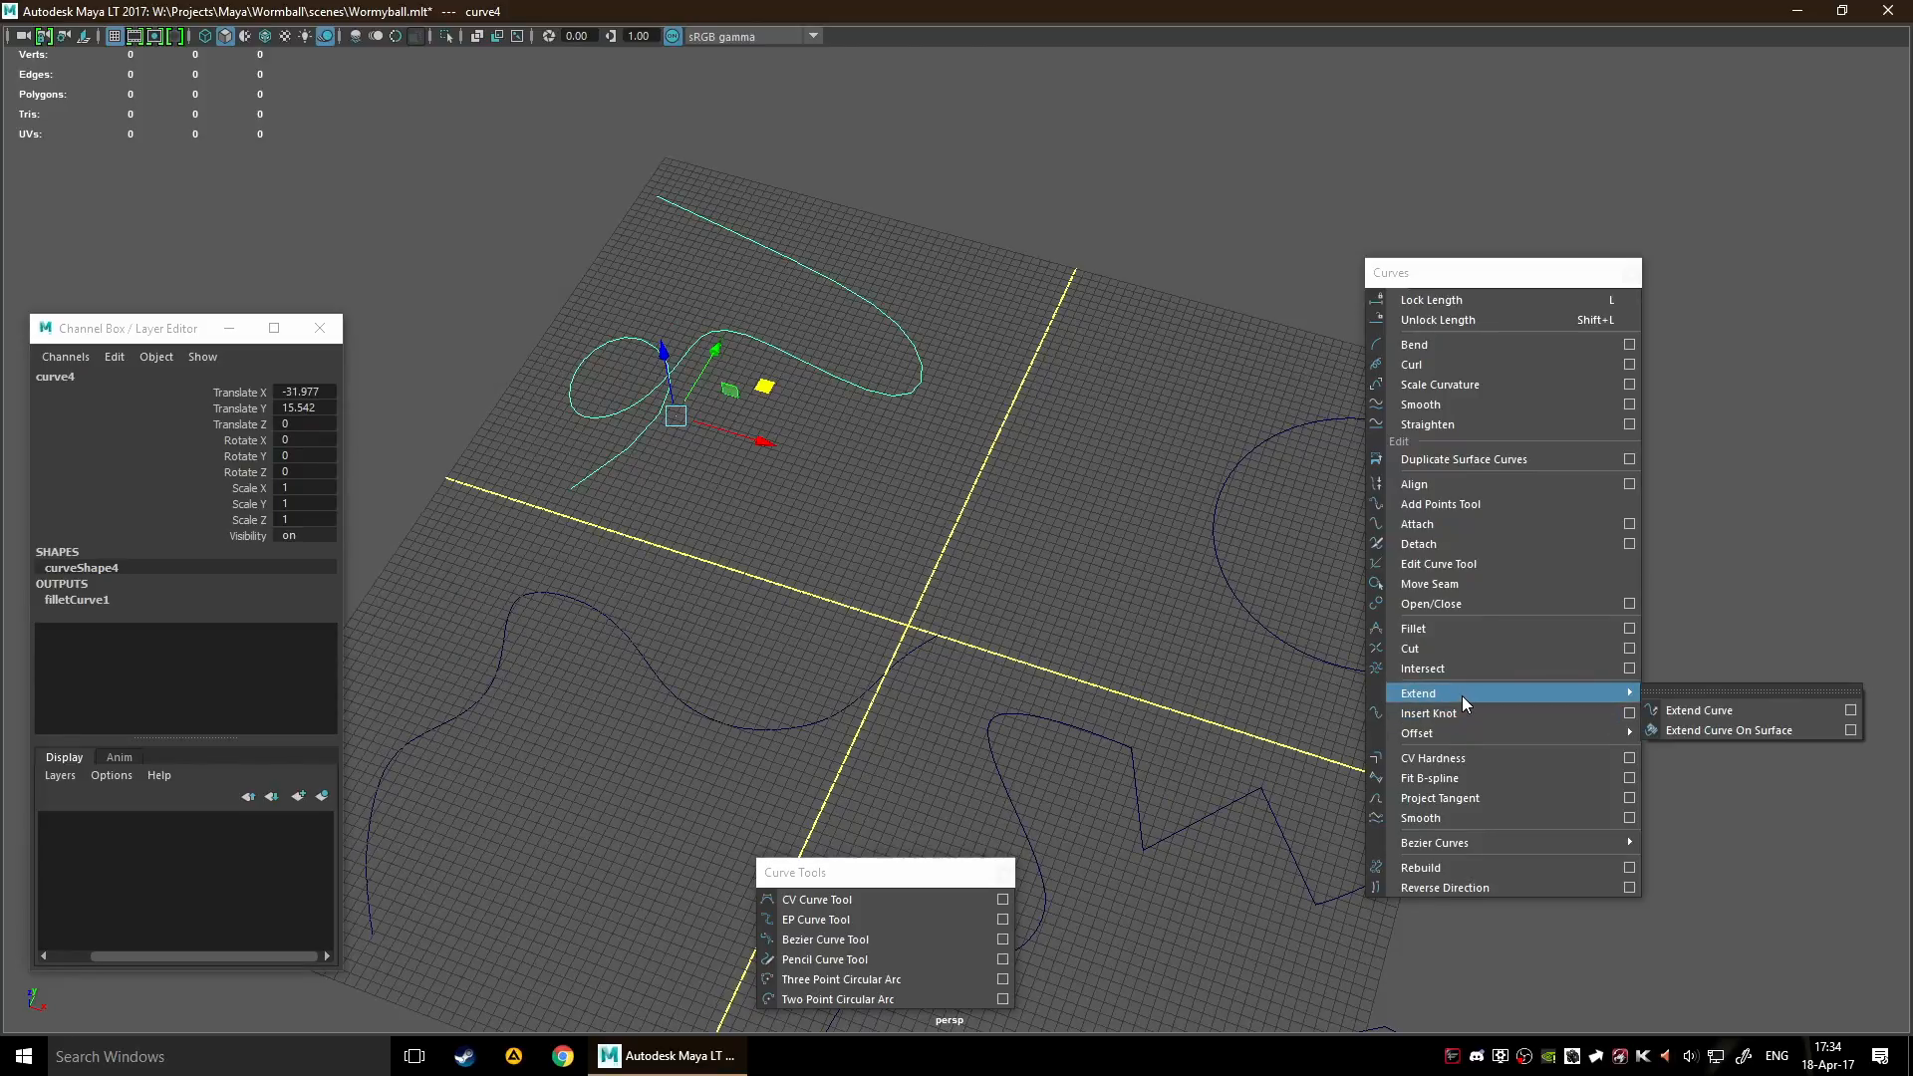
pyautogui.click(1682, 711)
pyautogui.scroll(-3, 899, 517)
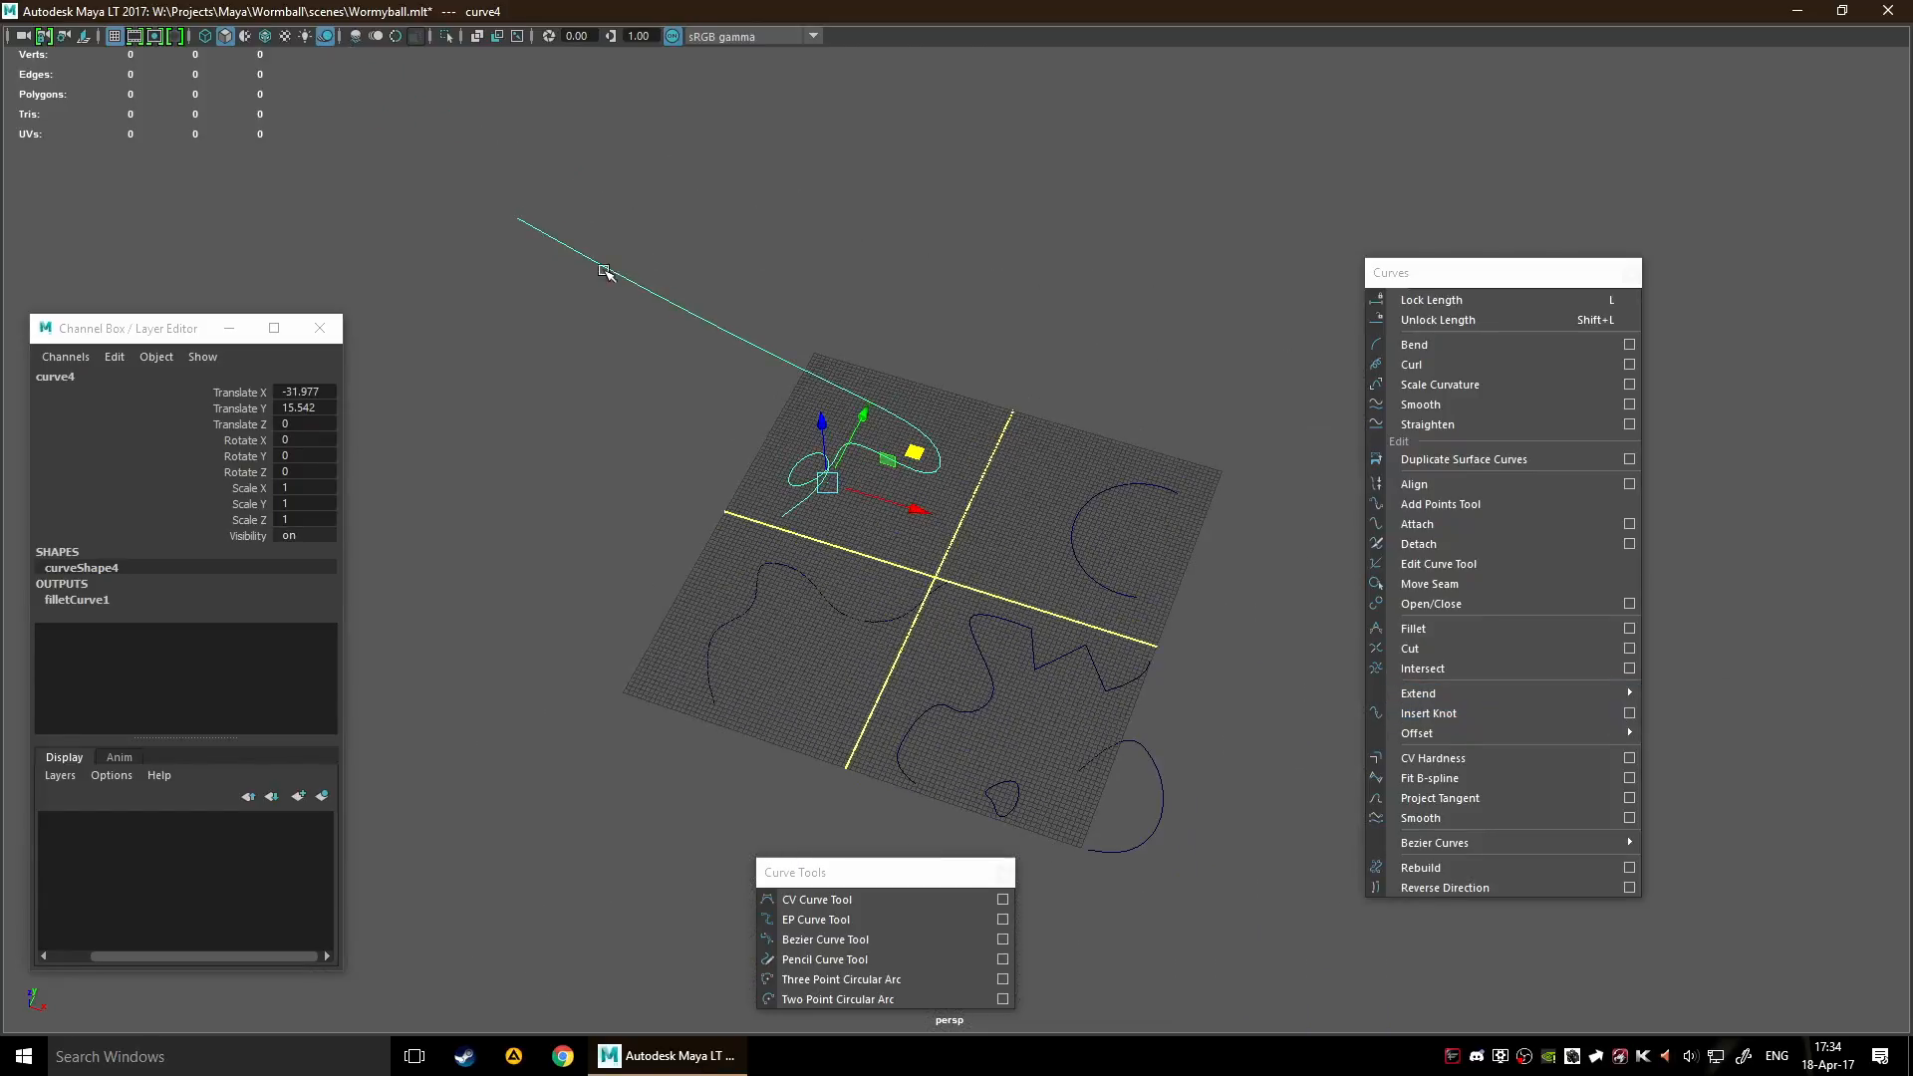
pyautogui.hotkey('ctrl', 'z')
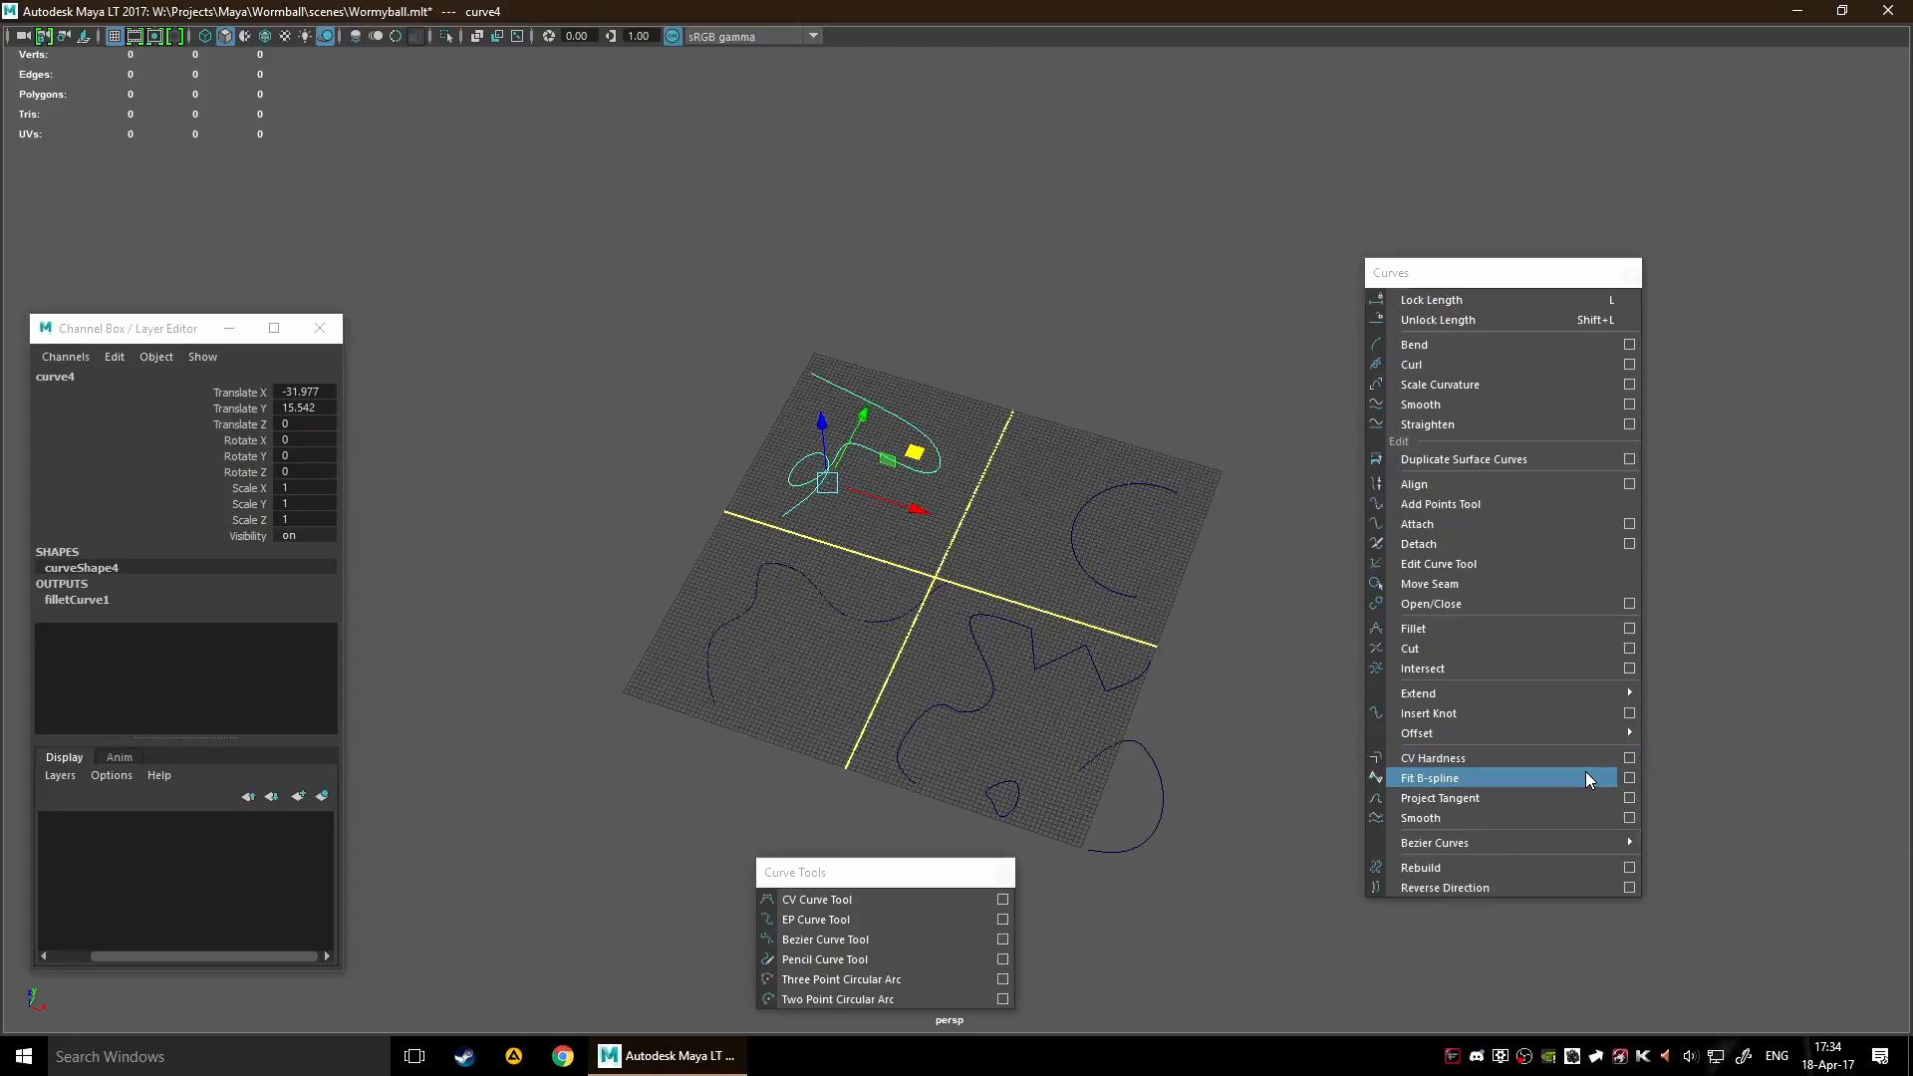
# Extend the end of the looped curve with the Distance method, Linear extension type and a shorter distance
pyautogui.moveTo(1627, 695)
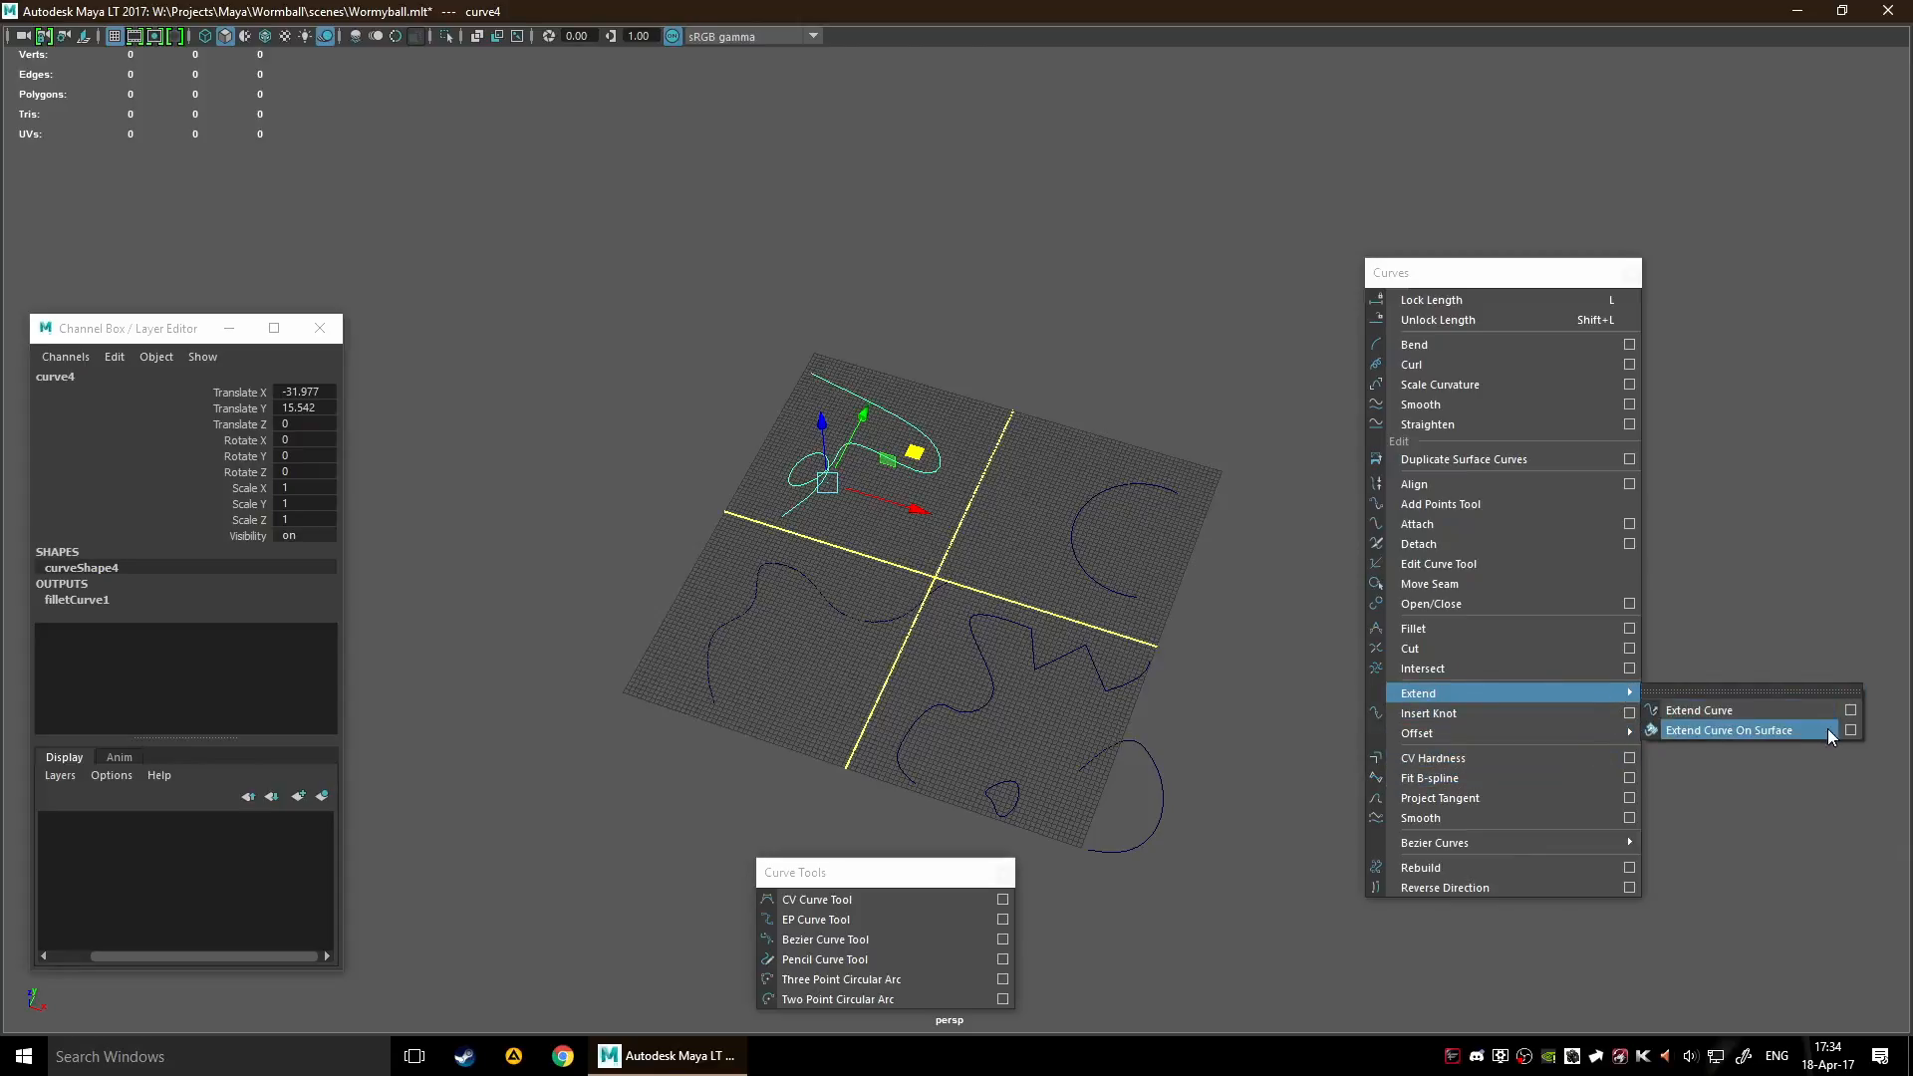
pyautogui.click(1849, 711)
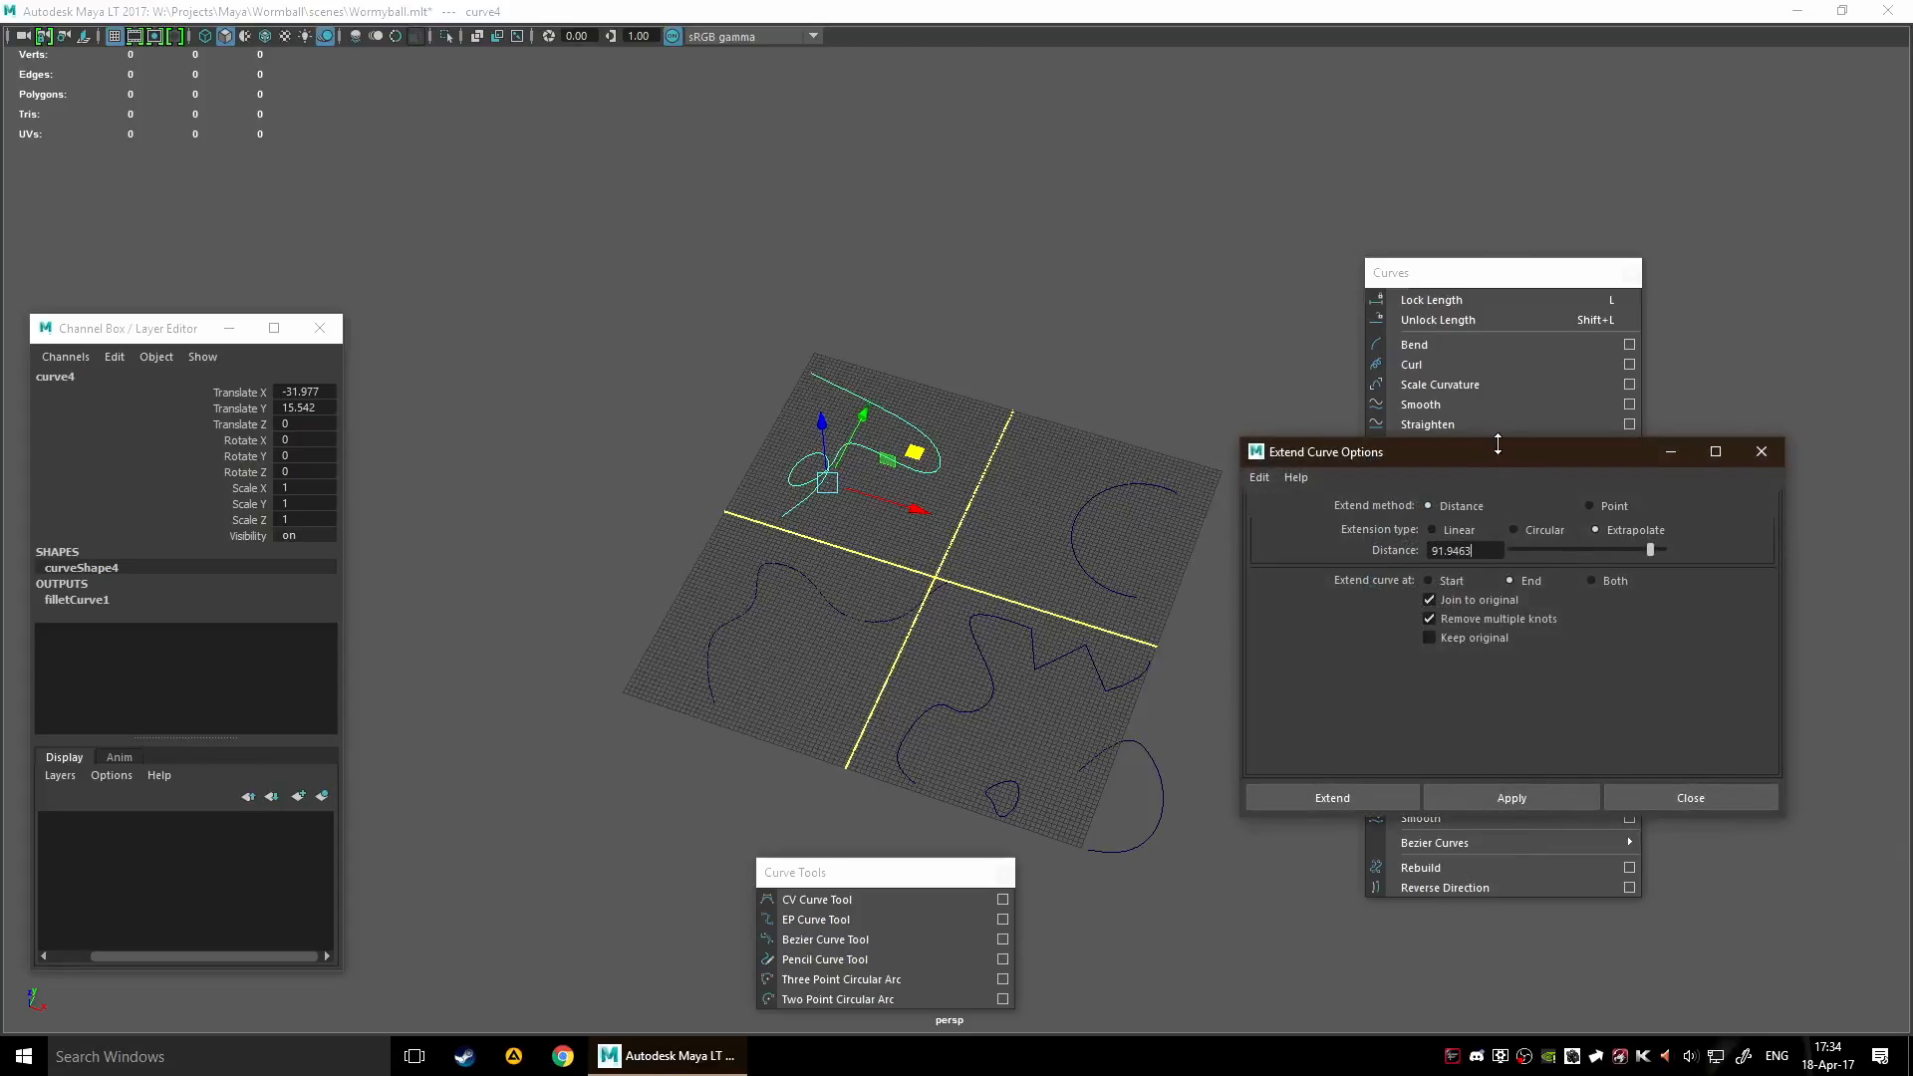
pyautogui.moveTo(1498, 445); pyautogui.dragTo(1497, 420)
pyautogui.moveTo(1371, 432); pyautogui.dragTo(1055, 417)
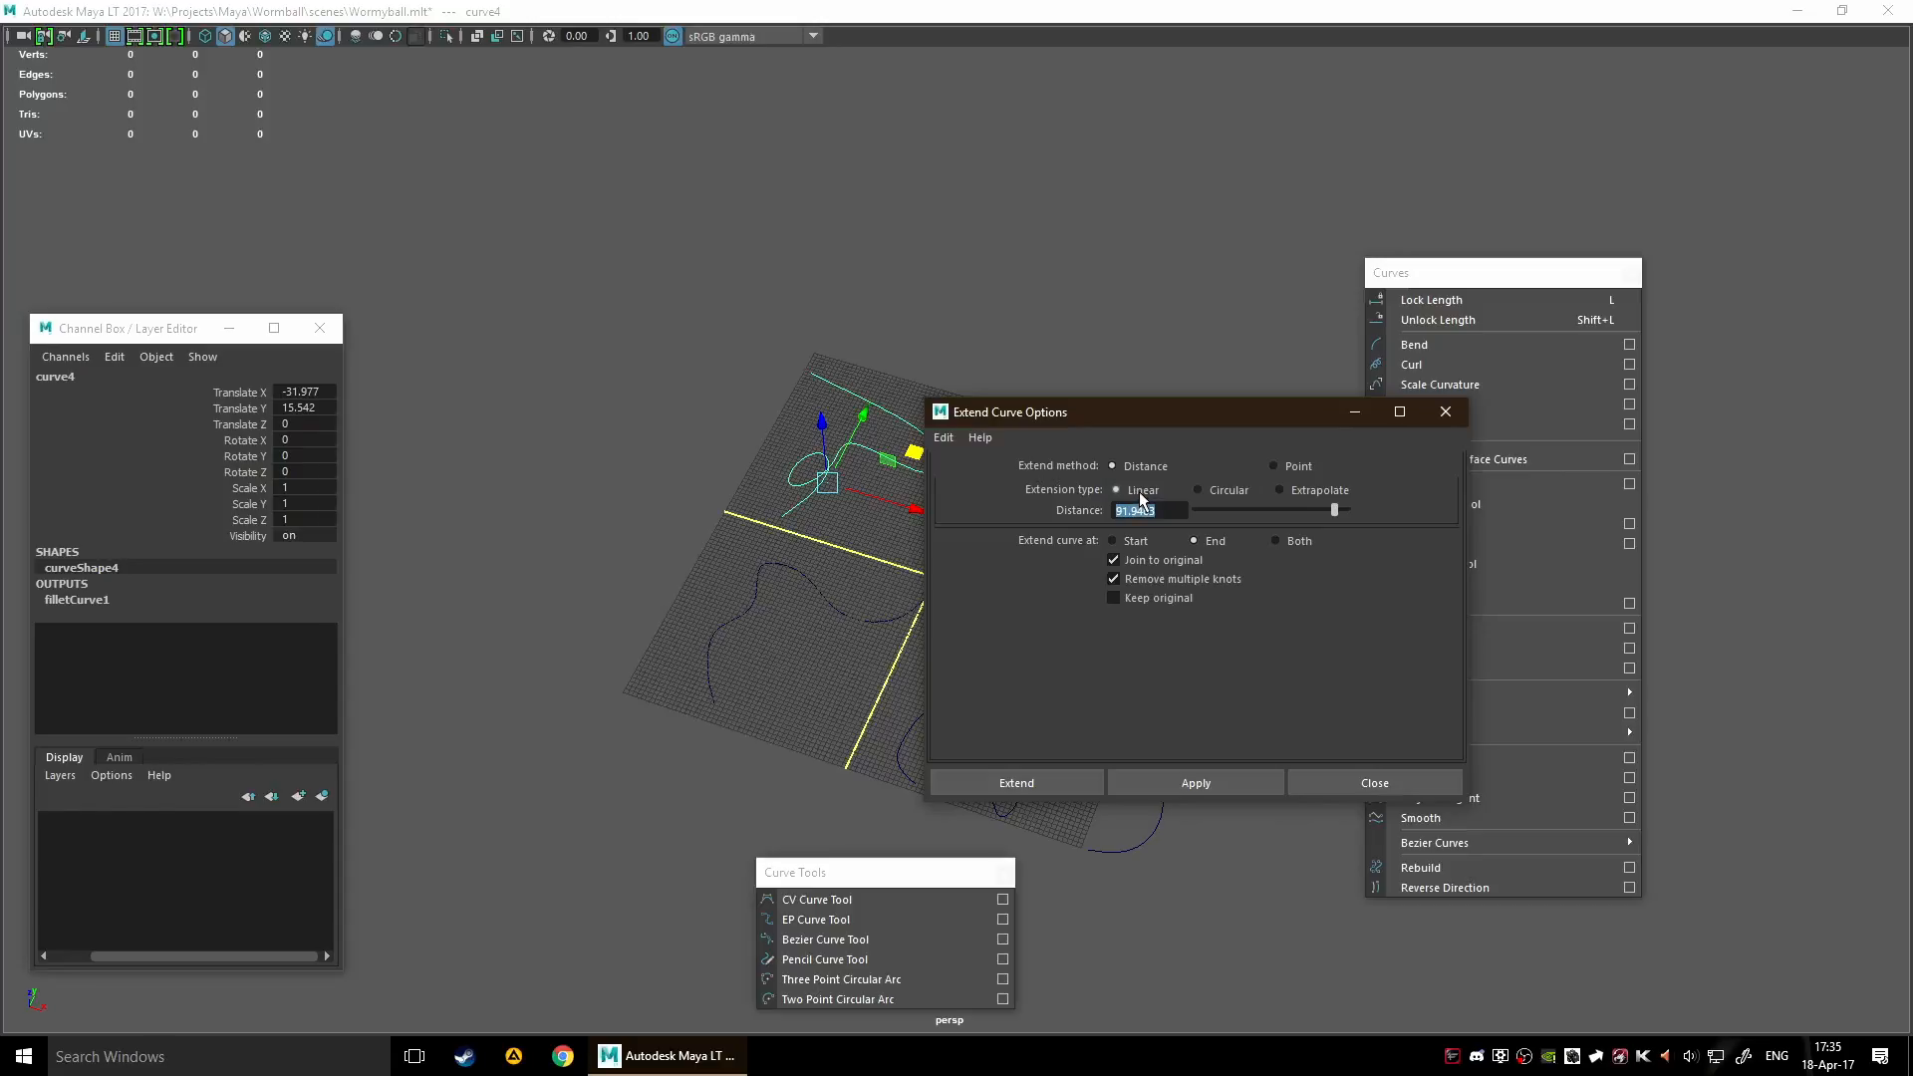
pyautogui.click(1060, 779)
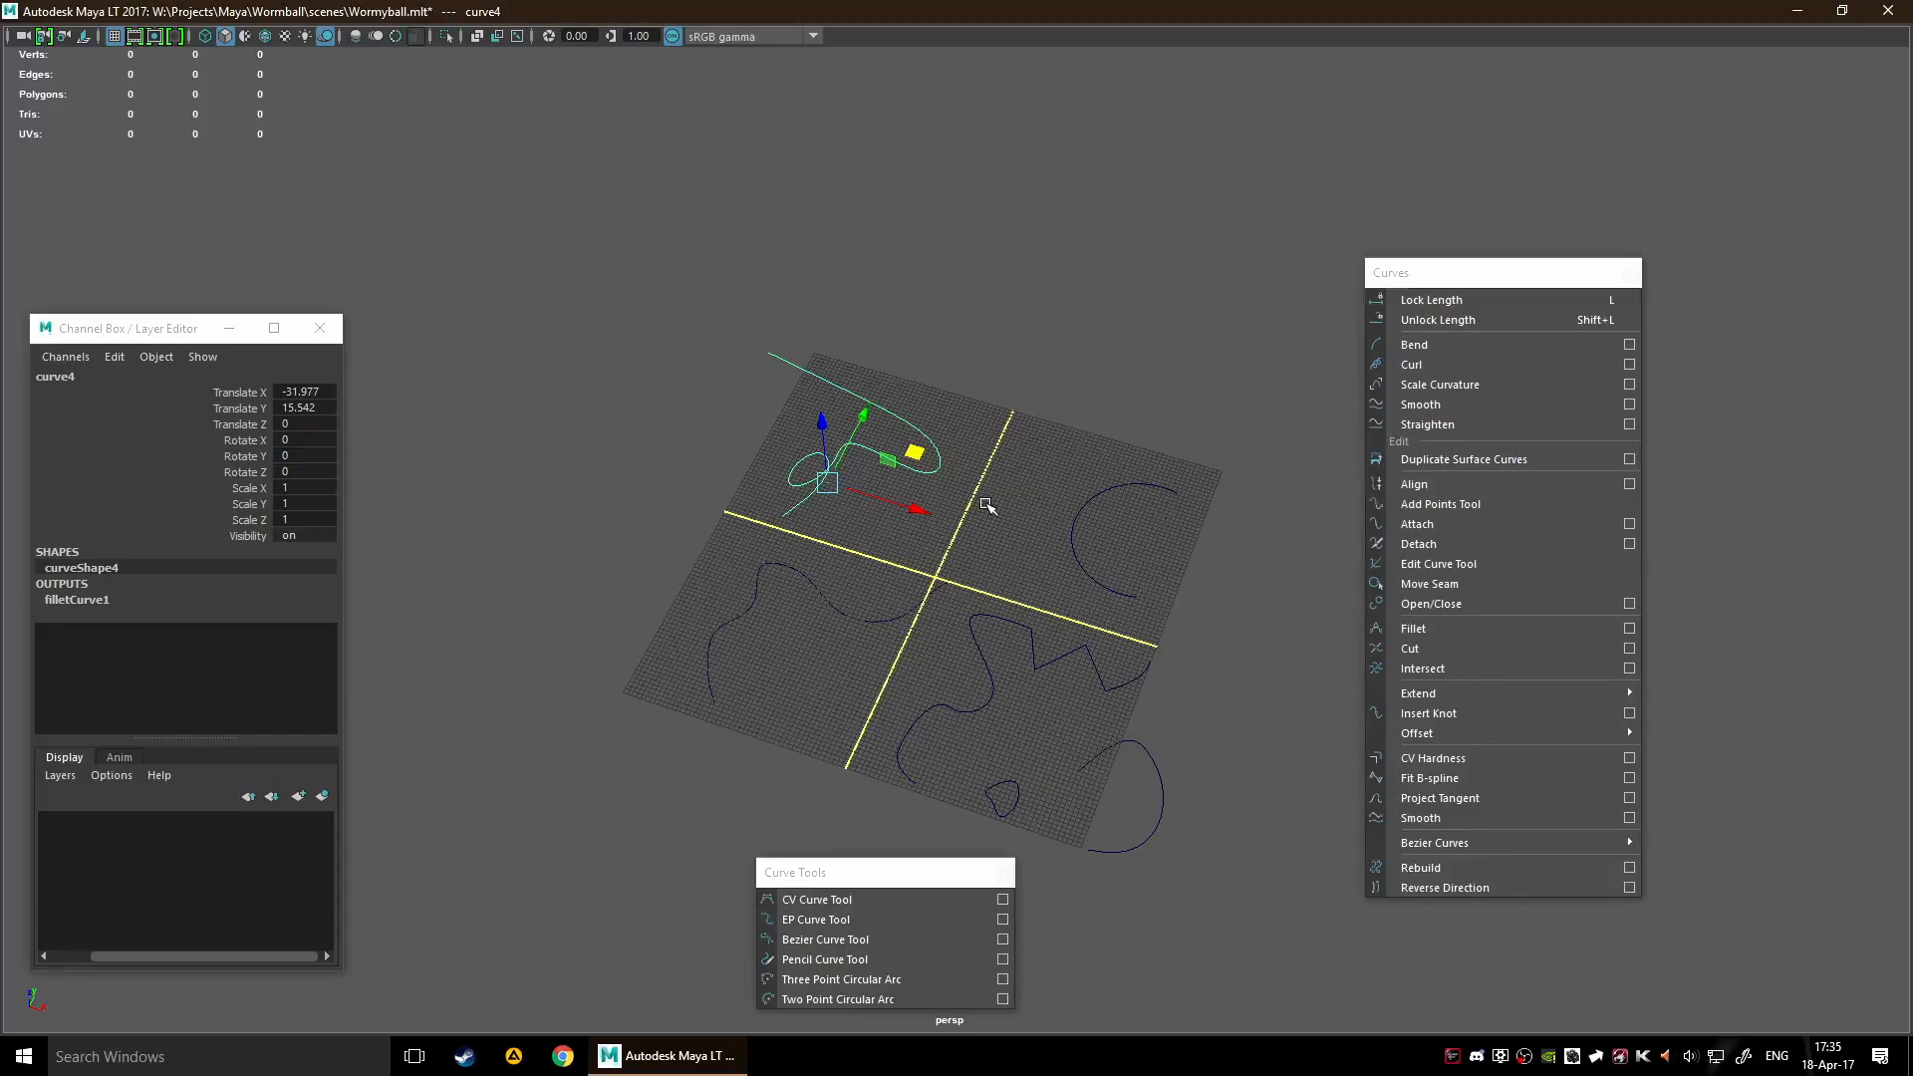
# Select wavy curve6 together with the zigzag bezier curve in the neighbouring quadrant
pyautogui.scroll(2, 1097, 531)
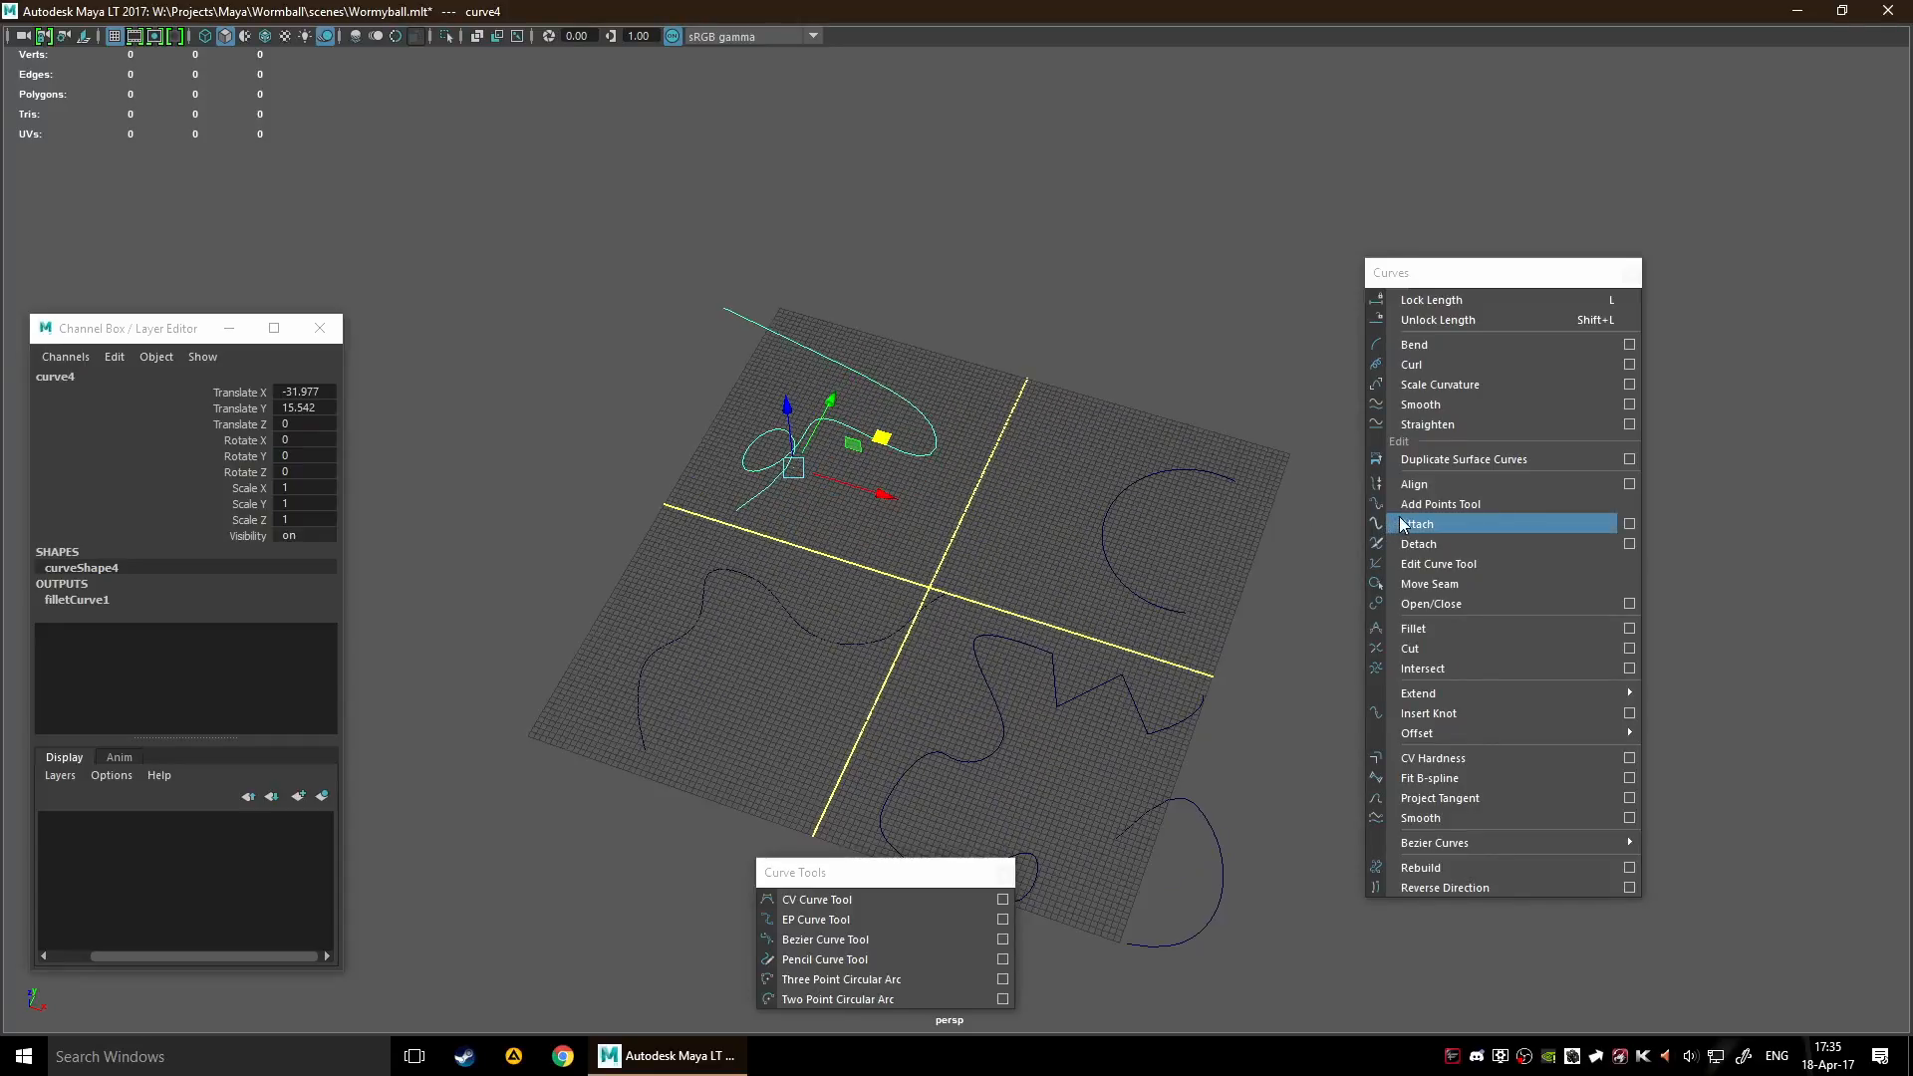
pyautogui.keyDown('alt'); pyautogui.moveTo(957, 528); pyautogui.dragTo(1010, 543, button='middle'); pyautogui.keyUp('alt')
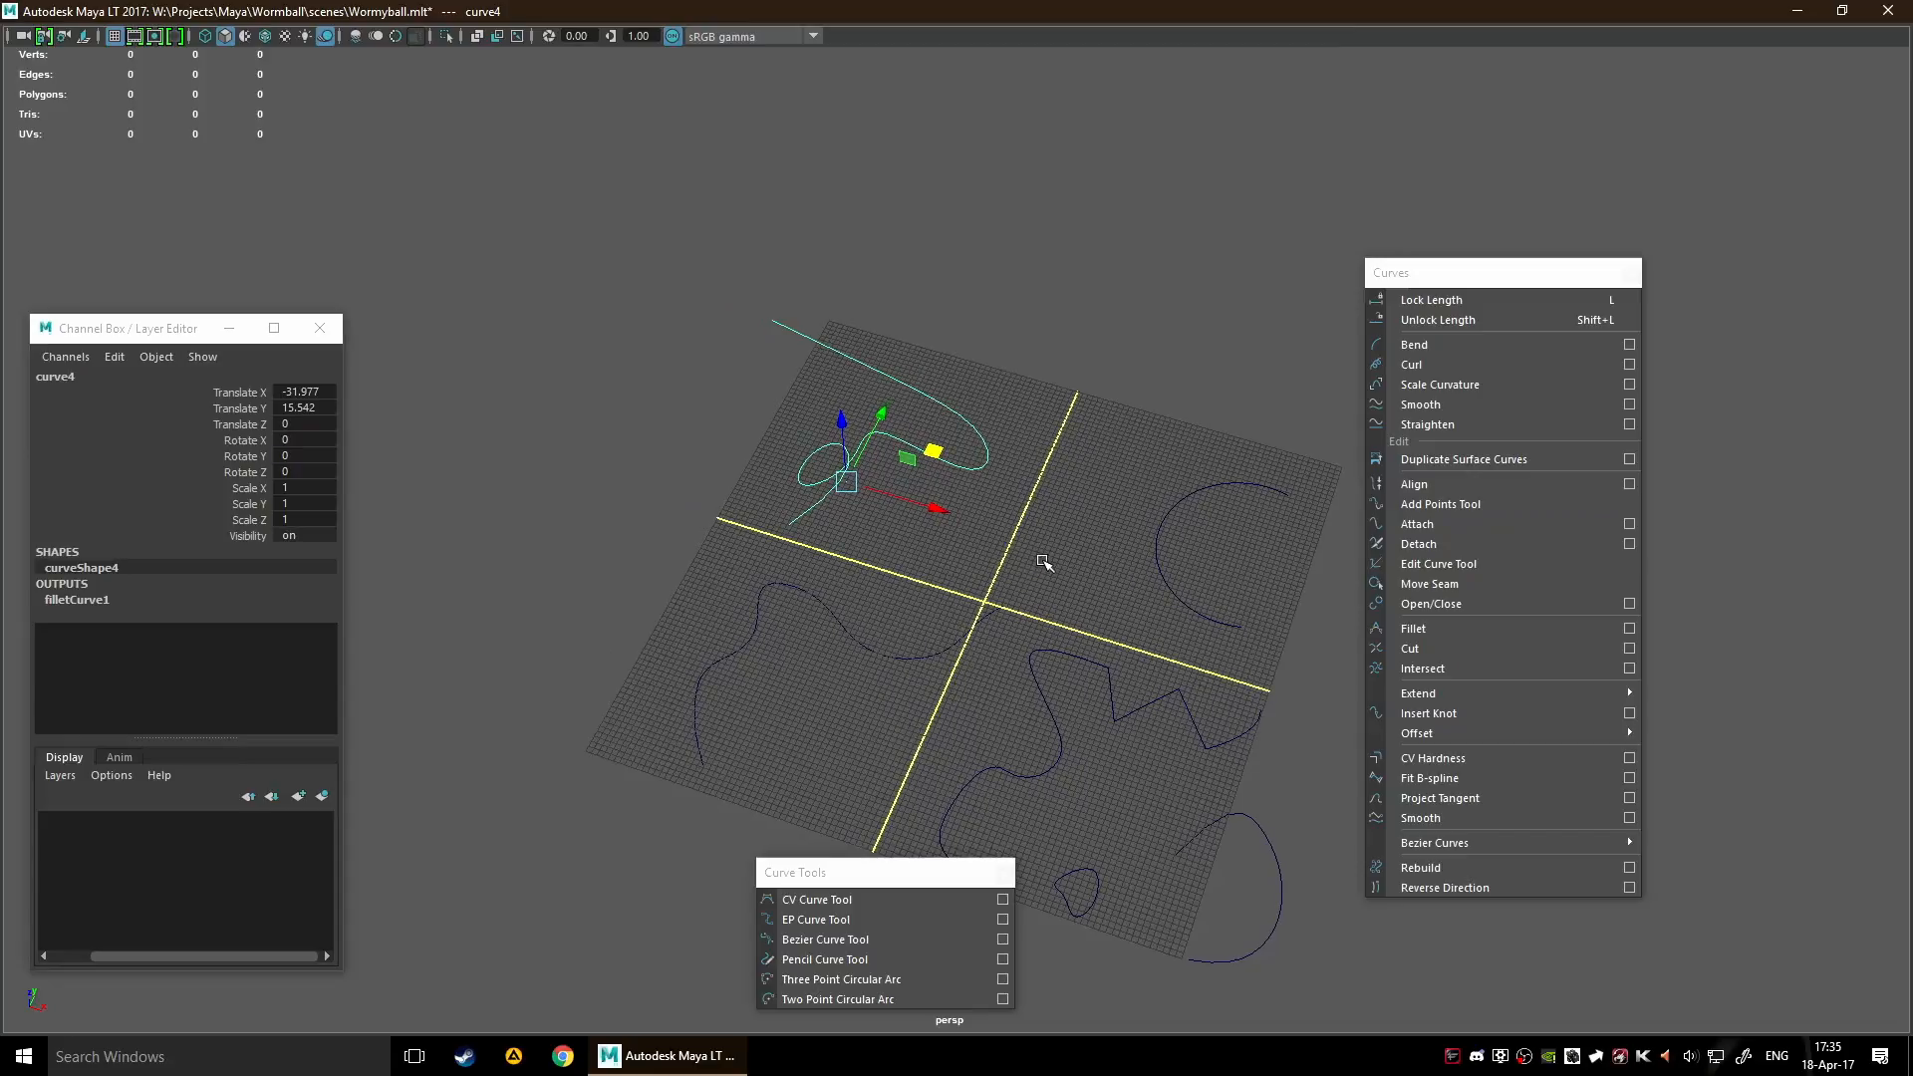
pyautogui.keyDown('alt'); pyautogui.moveTo(901, 654); pyautogui.dragTo(1042, 542, button='middle'); pyautogui.keyUp('alt')
pyautogui.moveTo(951, 520); pyautogui.dragTo(987, 464)
pyautogui.keyDown('alt'); pyautogui.moveTo(987, 464); pyautogui.dragTo(928, 512, button='middle'); pyautogui.keyUp('alt')
pyautogui.moveTo(788, 448); pyautogui.dragTo(1064, 729)
pyautogui.click(857, 668)
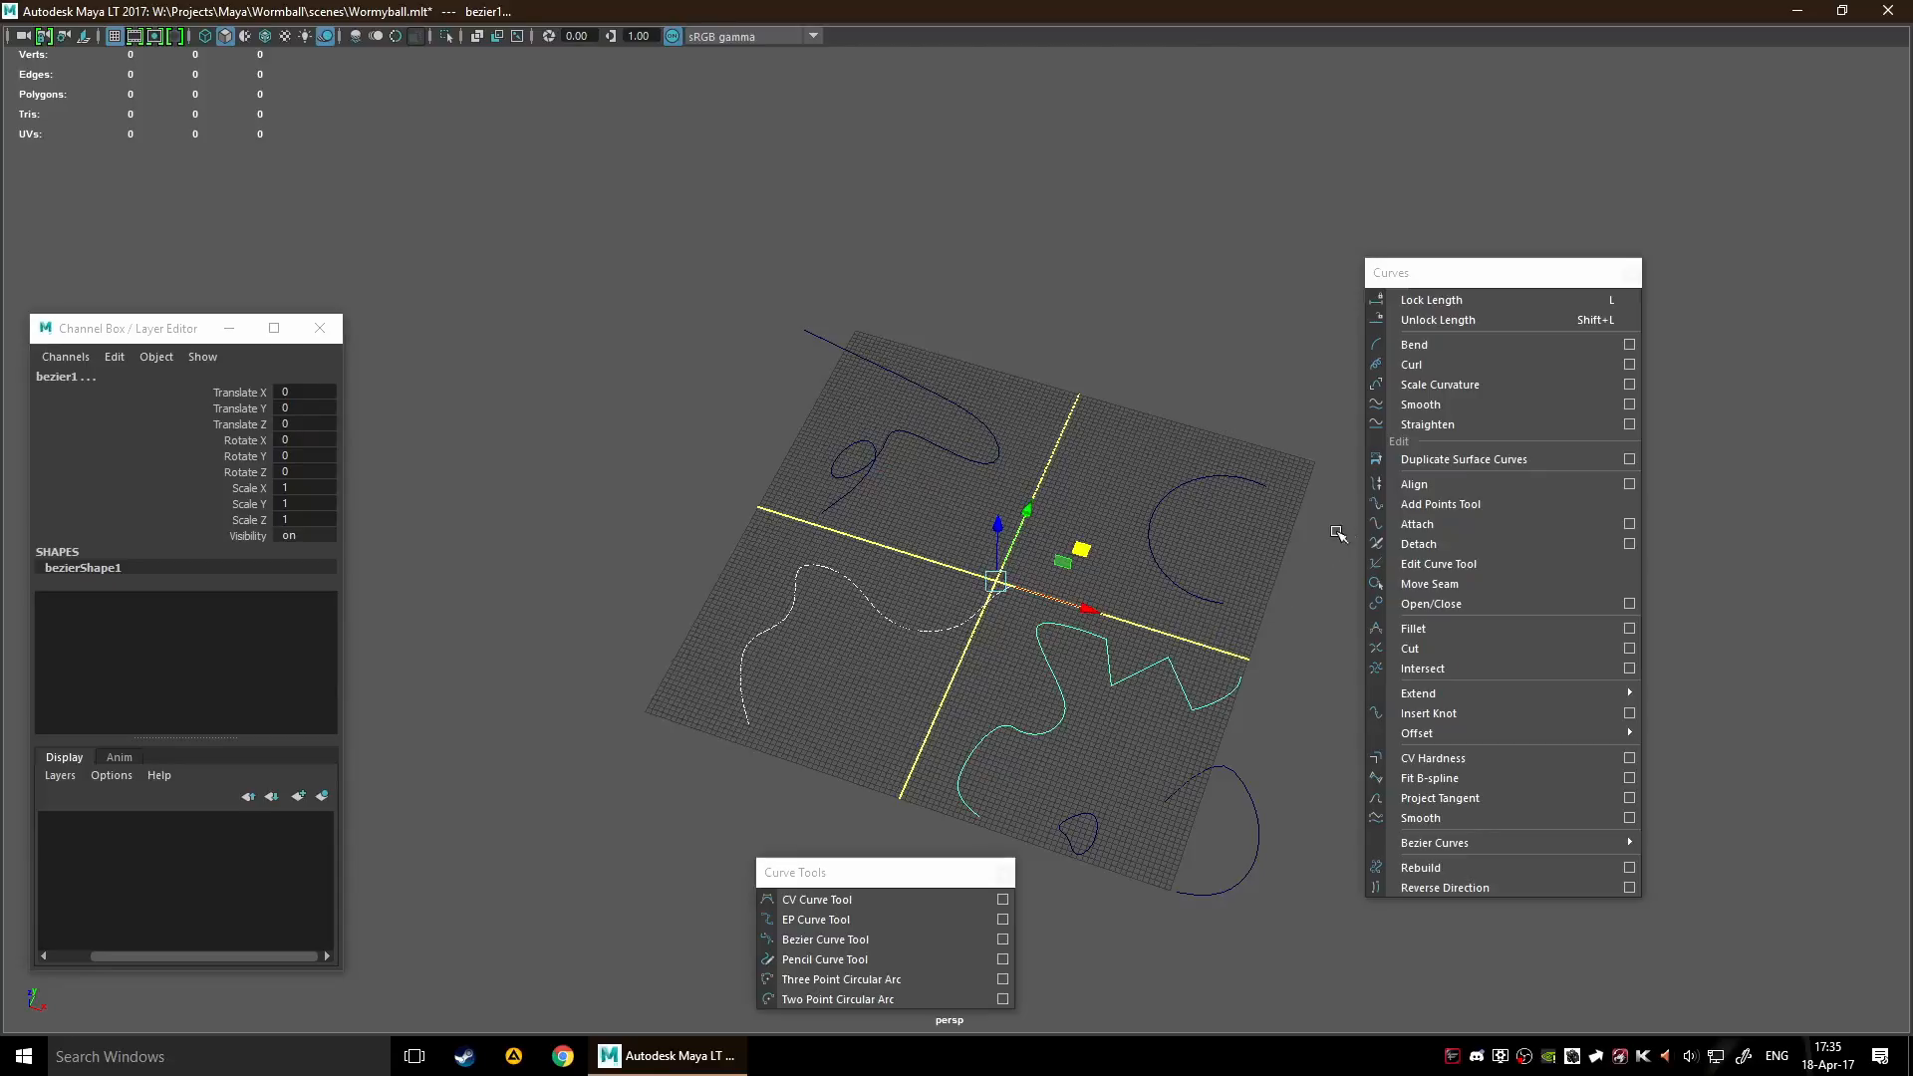
# Try Align on curve6 and the bezier curve, inspect their joined ends, and undo the alignment
pyautogui.click(1410, 488)
pyautogui.scroll(3, 1113, 724)
pyautogui.keyDown('alt'); pyautogui.moveTo(1113, 724); pyautogui.dragTo(1157, 512, button='middle'); pyautogui.keyUp('alt')
pyautogui.scroll(2, 1129, 625)
pyautogui.scroll(3, 737, 543)
pyautogui.scroll(7, 1096, 558)
pyautogui.scroll(-10, 1226, 529)
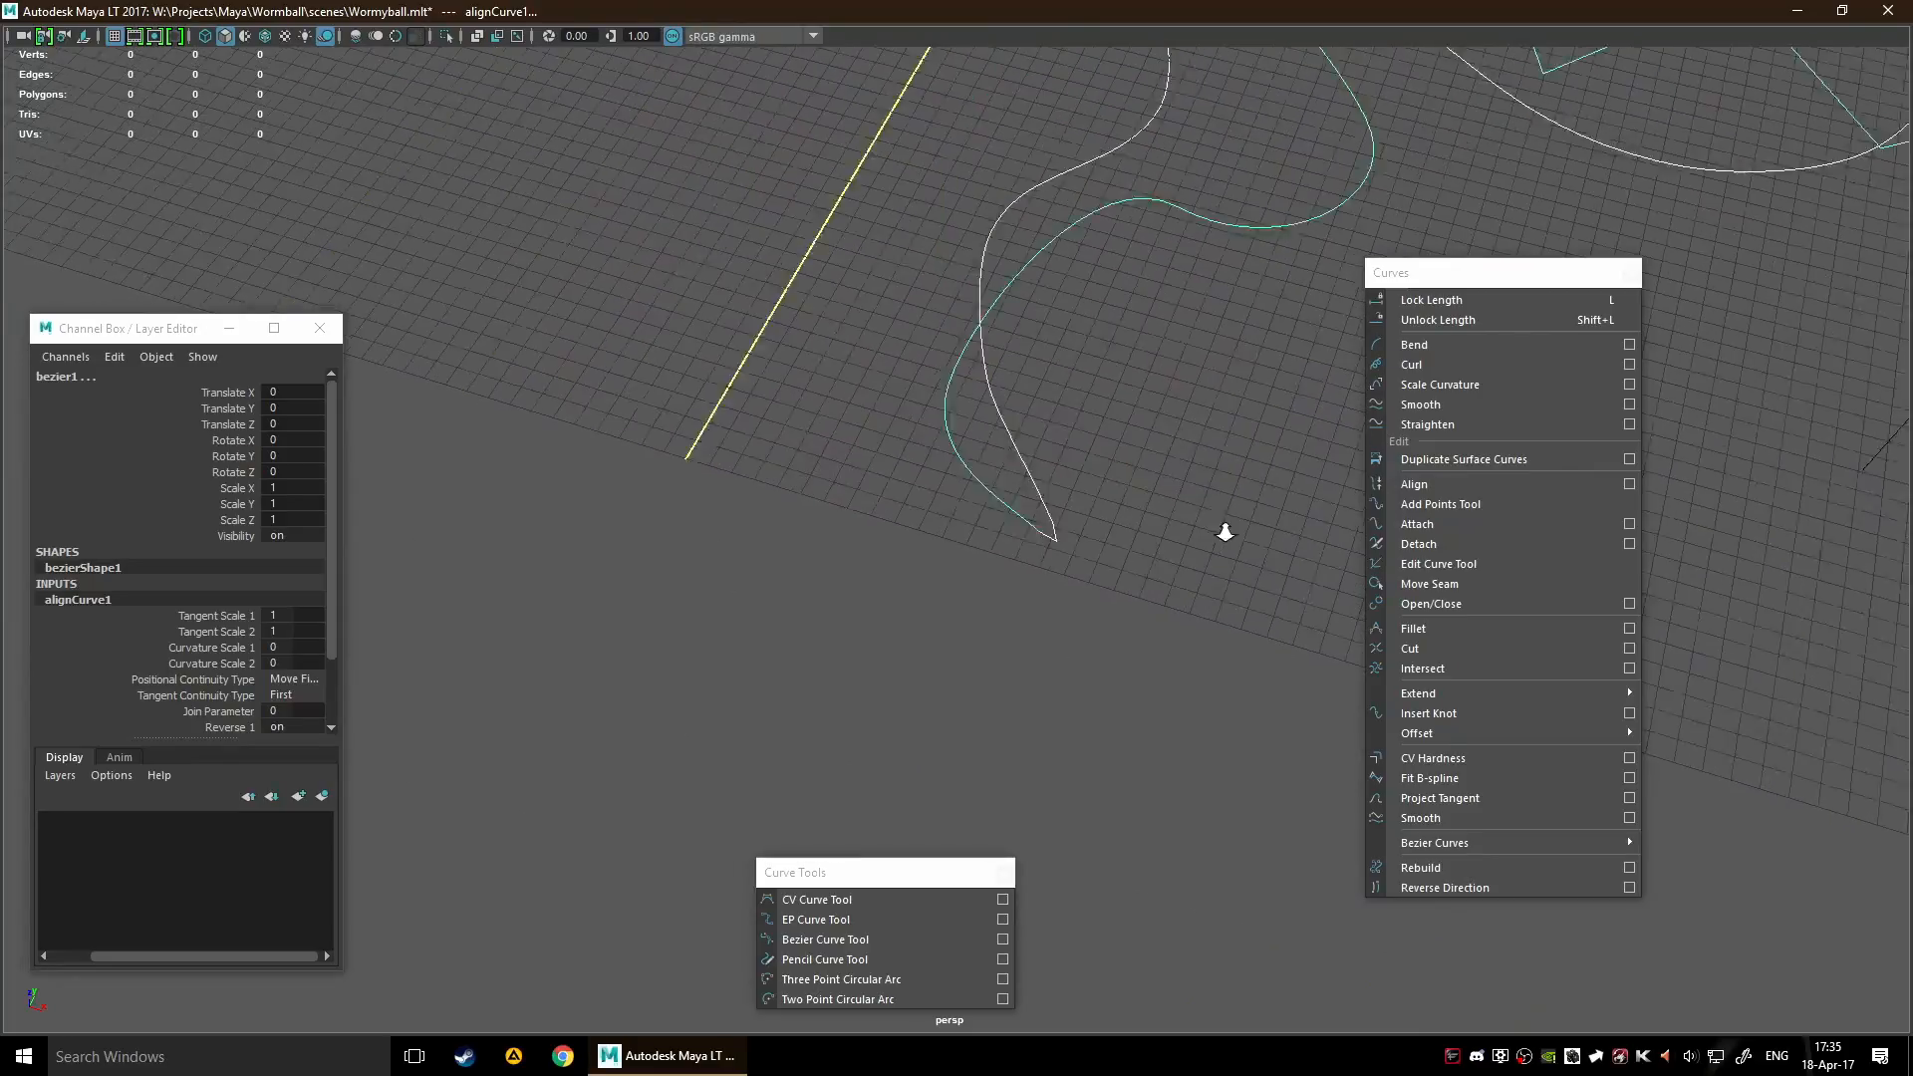
pyautogui.hotkey('ctrl', 'z')
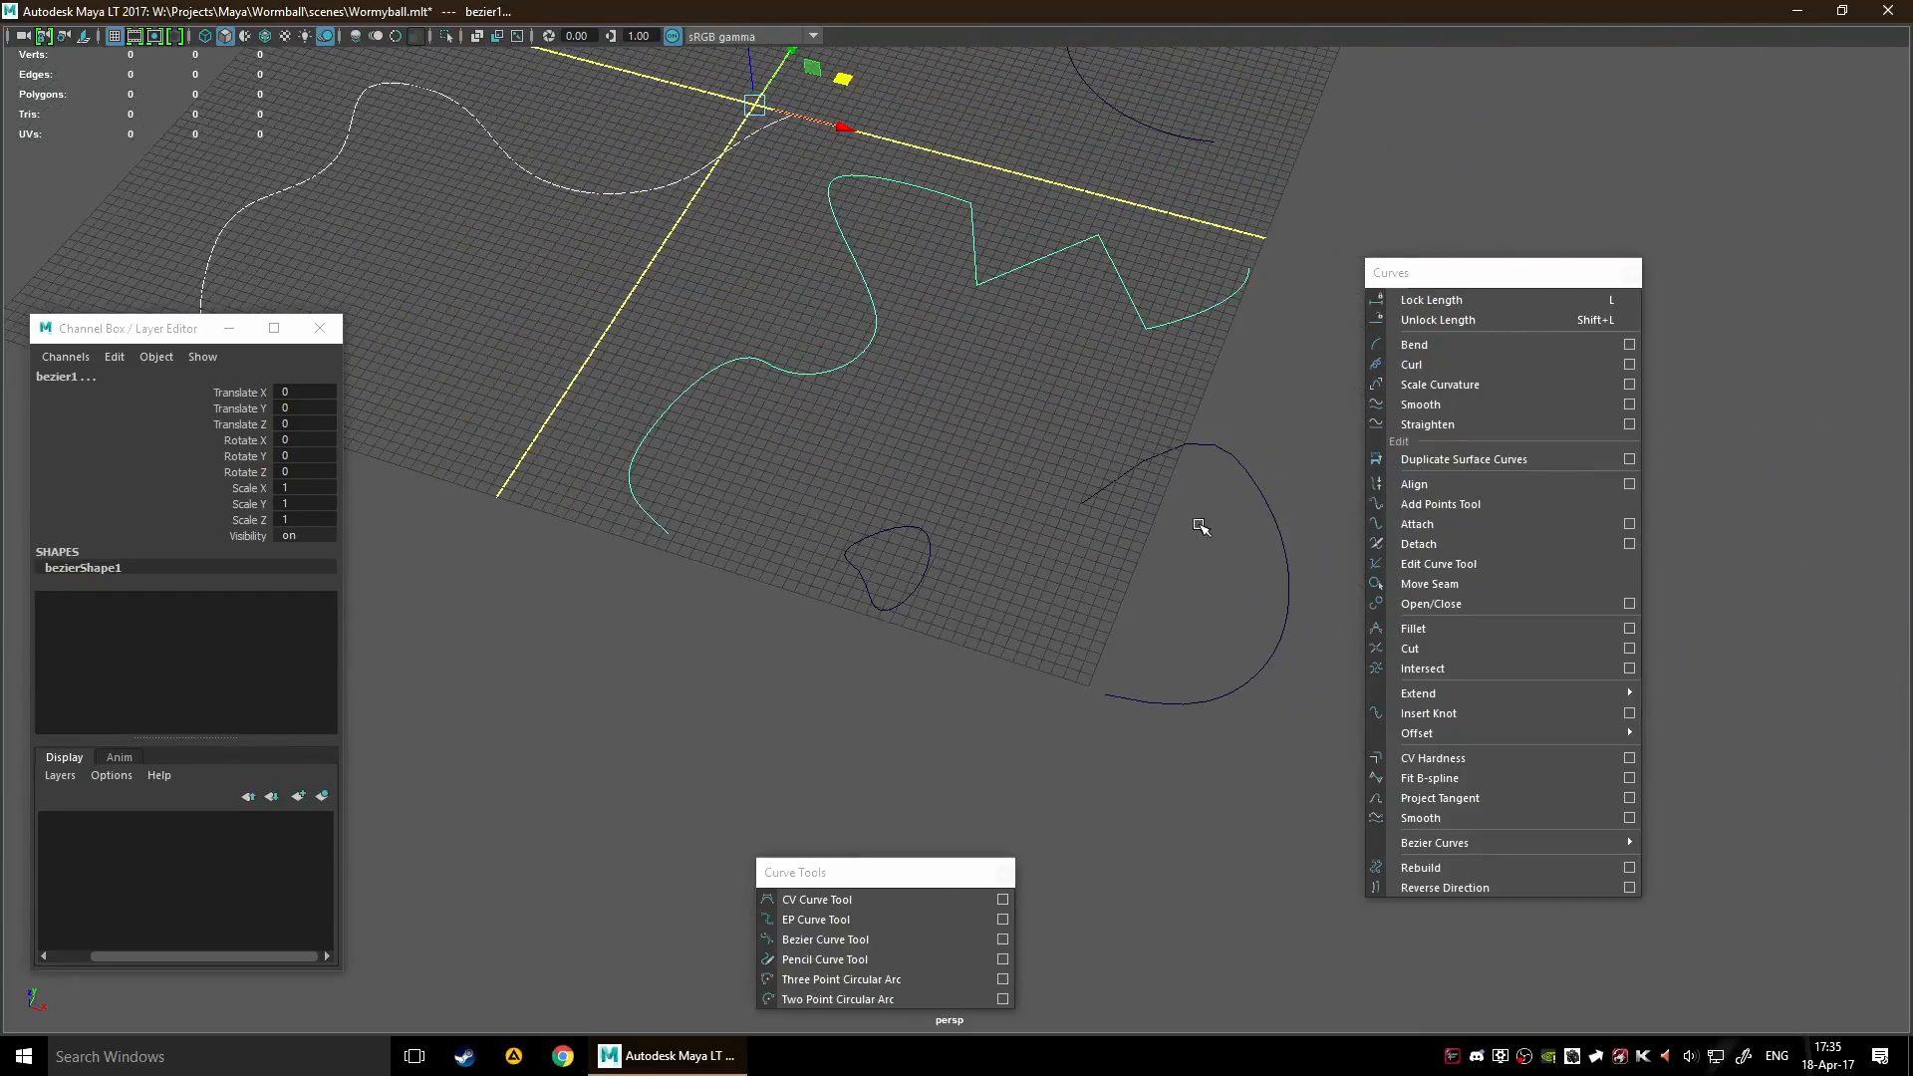
# Attach curve6 and the bezier curve into one curve, and inspect the connection between them
pyautogui.click(1467, 526)
pyautogui.scroll(-3, 726, 490)
pyautogui.keyDown('alt'); pyautogui.moveTo(726, 490); pyautogui.dragTo(909, 505); pyautogui.keyUp('alt')
pyautogui.keyDown('alt'); pyautogui.moveTo(914, 626); pyautogui.dragTo(1106, 377, button='middle'); pyautogui.keyUp('alt')
pyautogui.scroll(4, 1216, 379)
pyautogui.keyDown('alt'); pyautogui.moveTo(1136, 598); pyautogui.dragTo(1281, 372, button='middle'); pyautogui.keyUp('alt')
pyautogui.scroll(-2, 1240, 414)
pyautogui.keyDown('alt'); pyautogui.moveTo(1188, 411); pyautogui.dragTo(982, 389); pyautogui.keyUp('alt')
pyautogui.scroll(-4, 980, 389)
pyautogui.keyDown('alt'); pyautogui.moveTo(974, 393); pyautogui.dragTo(910, 516, button='middle'); pyautogui.keyUp('alt')
pyautogui.scroll(2, 911, 517)
pyautogui.keyDown('alt'); pyautogui.moveTo(1068, 524); pyautogui.dragTo(952, 538, button='middle'); pyautogui.keyUp('alt')
pyautogui.scroll(2, 1046, 503)
pyautogui.keyDown('alt'); pyautogui.moveTo(1114, 469); pyautogui.dragTo(884, 480, button='middle'); pyautogui.keyUp('alt')
pyautogui.scroll(1, 885, 480)
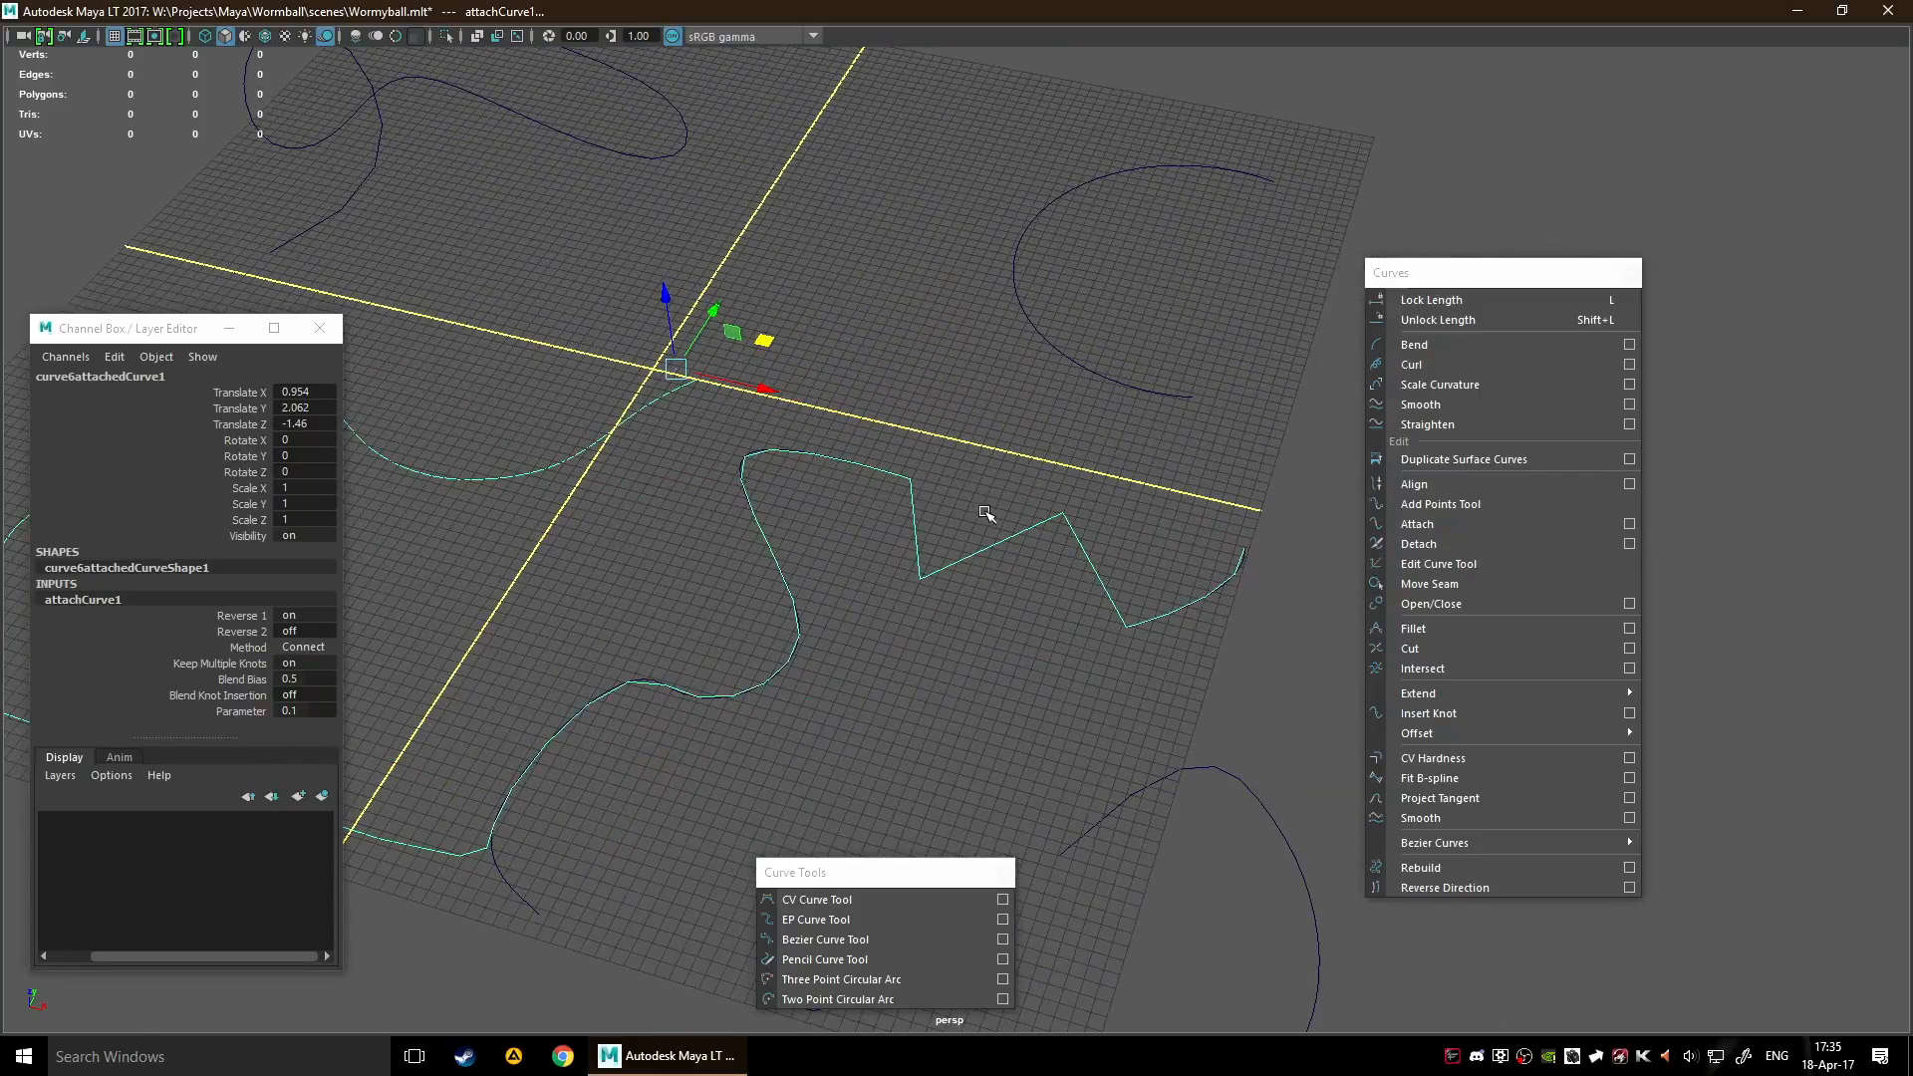
# Close the attached curve with Open/Close, and clear the selection
pyautogui.click(1478, 602)
pyautogui.scroll(-5, 901, 583)
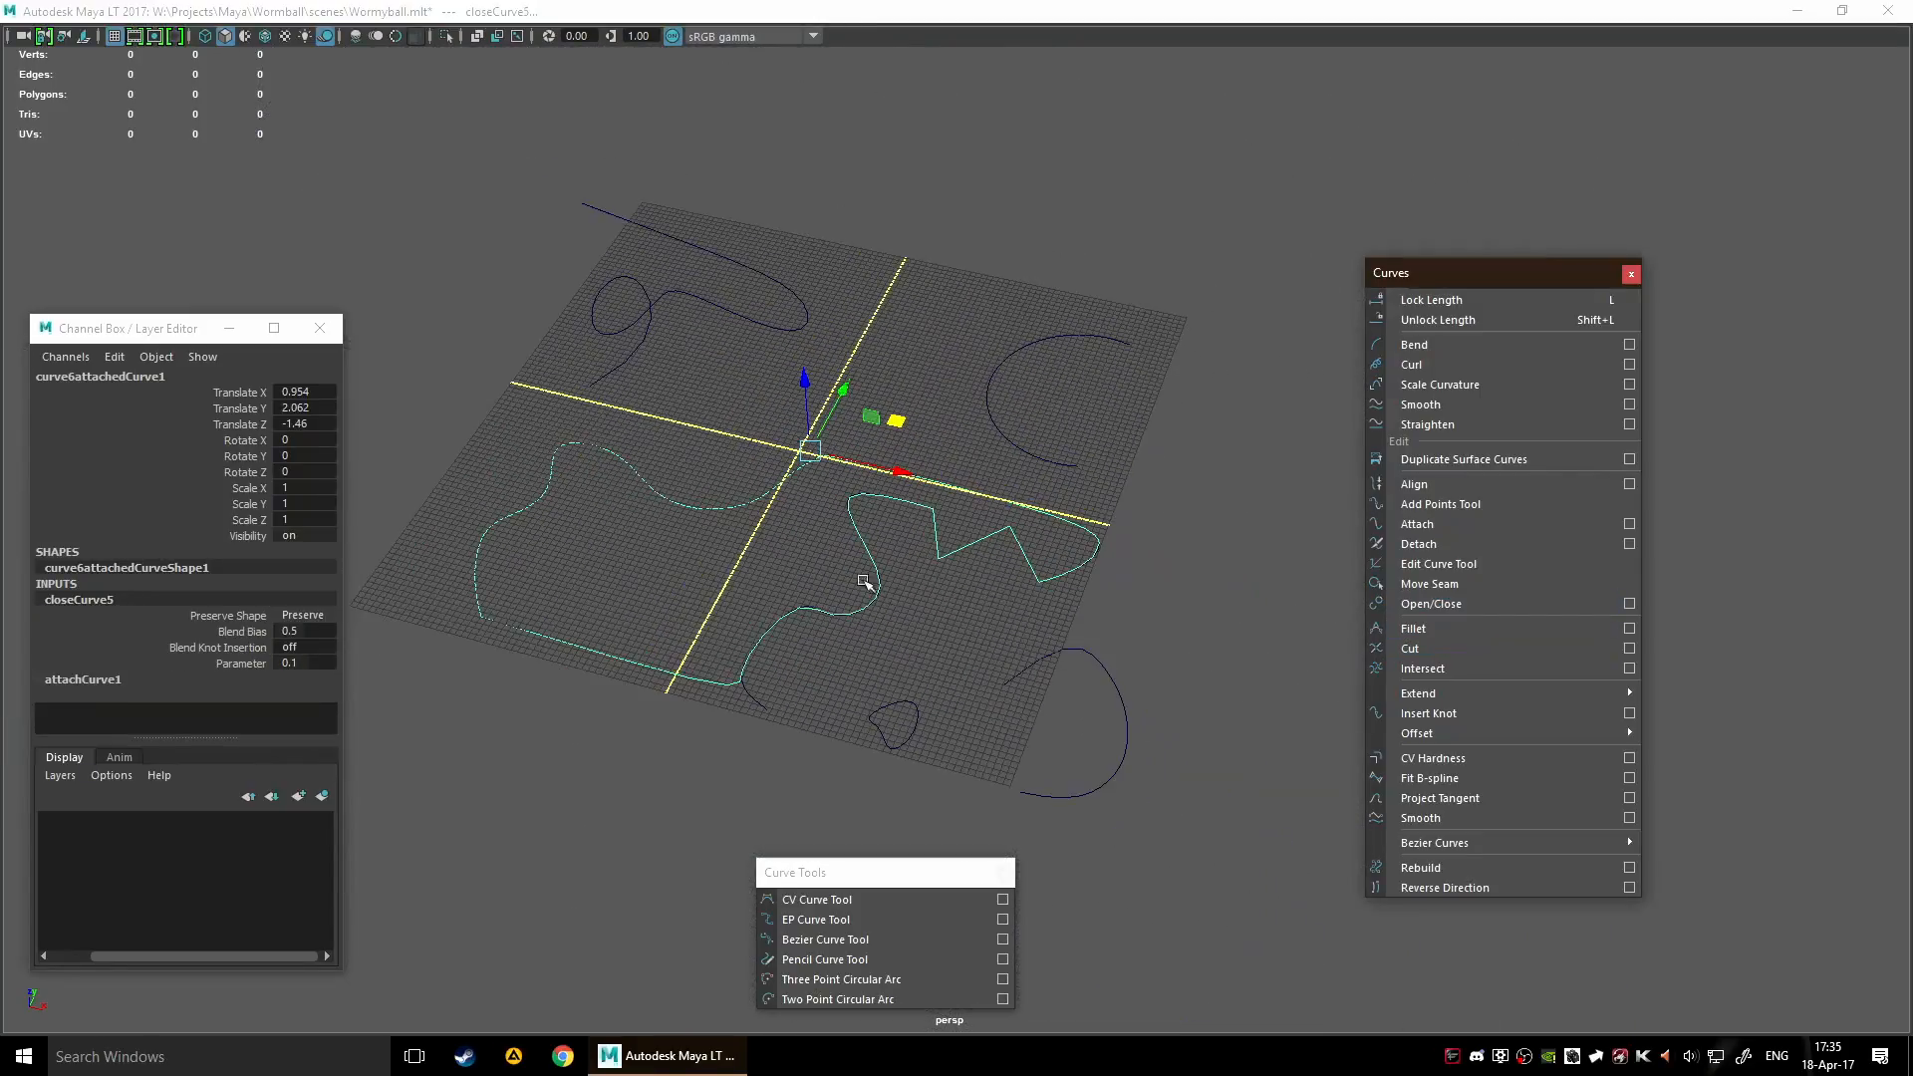
pyautogui.click(935, 584)
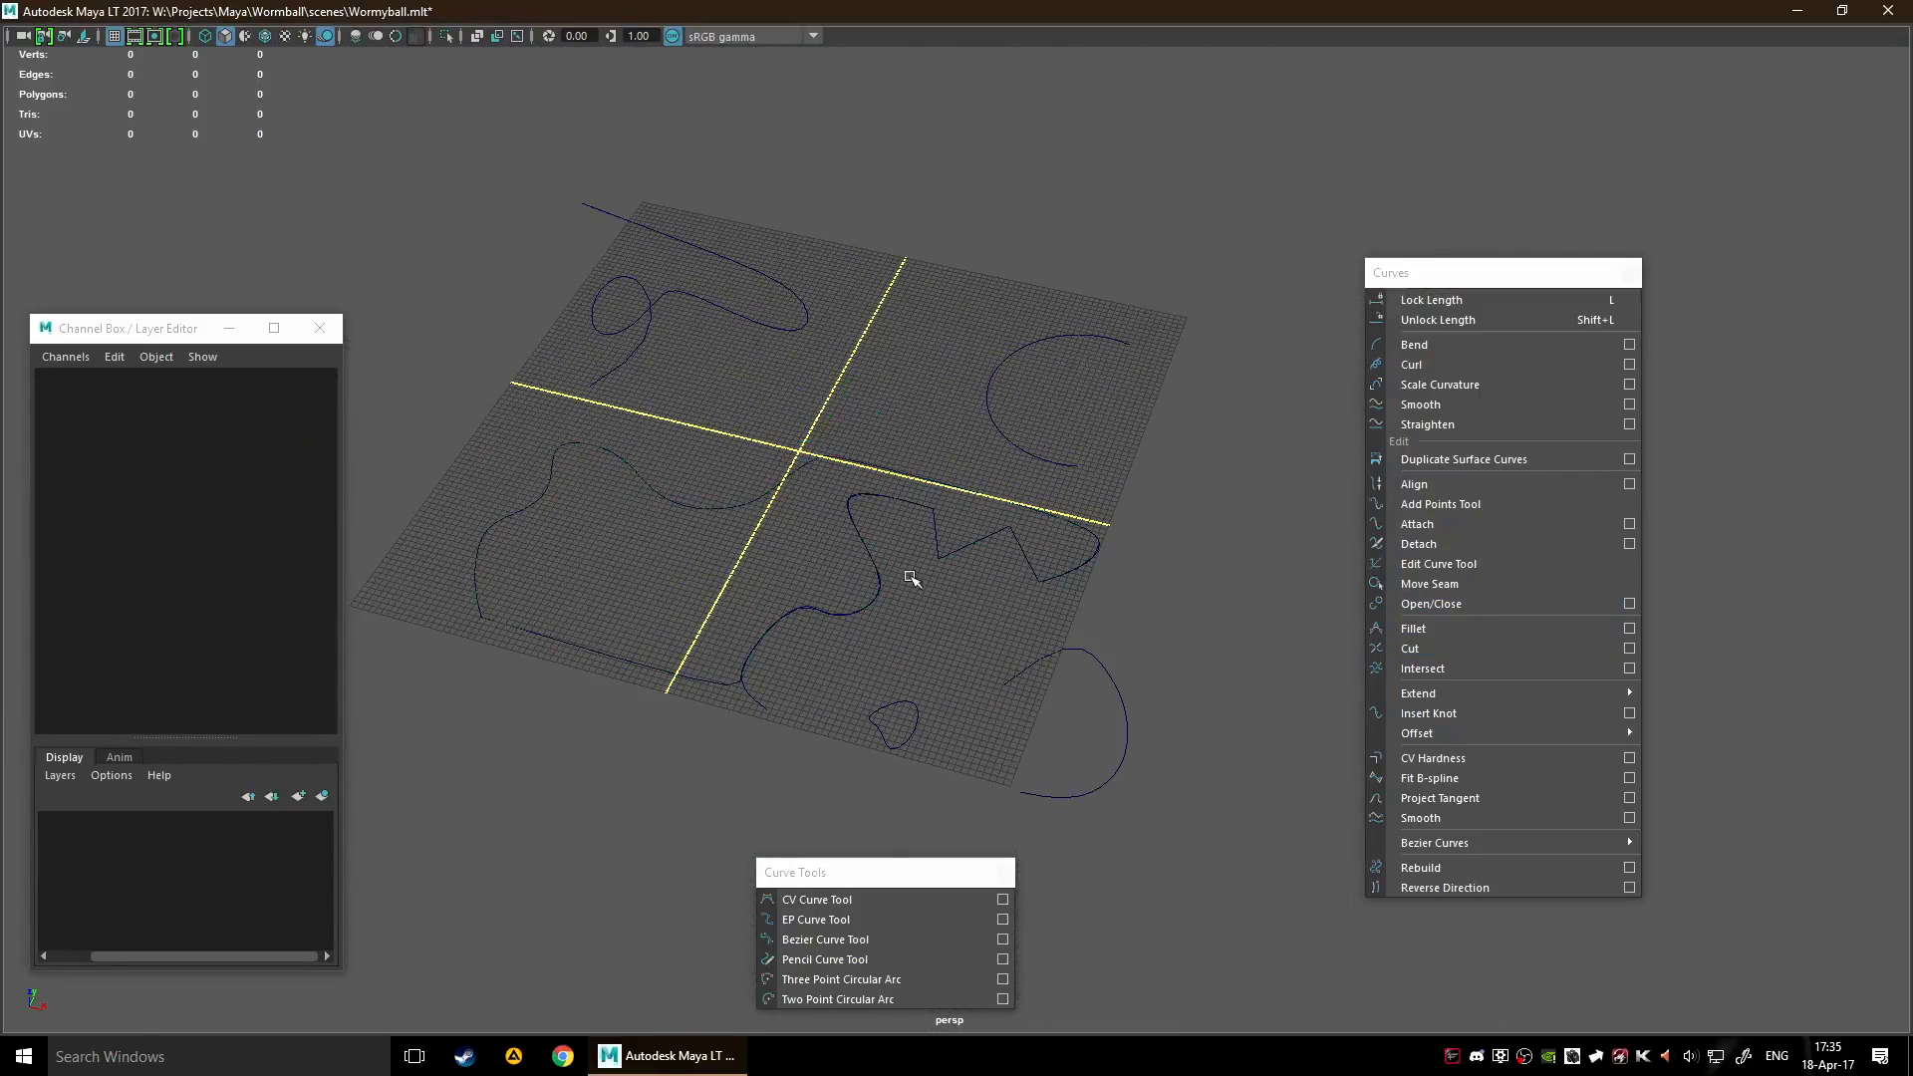
# Move the closed attached curve away from the original curves to Translate X -24.31 and Translate Y 6.25
pyautogui.click(837, 519)
pyautogui.scroll(-1, 927, 598)
pyautogui.scroll(3, 922, 615)
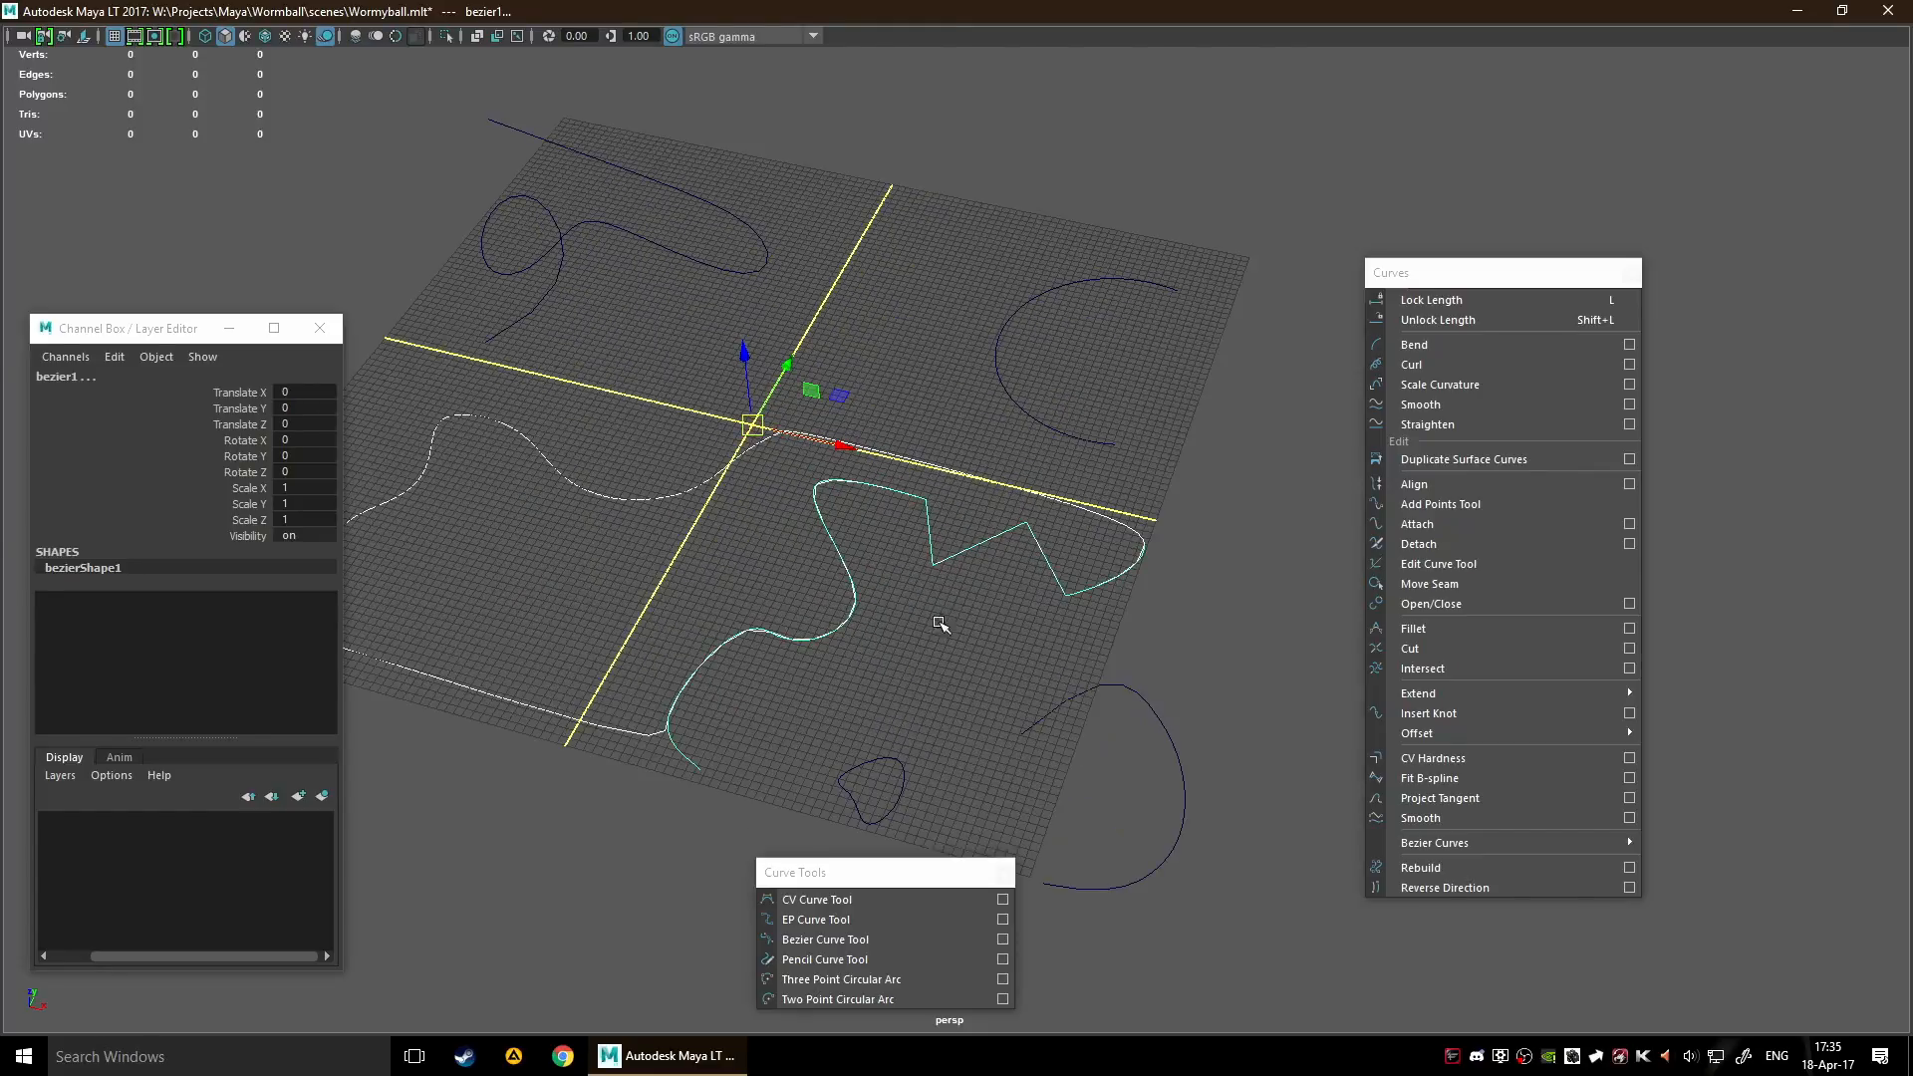
pyautogui.moveTo(859, 391); pyautogui.dragTo(673, 342)
pyautogui.scroll(-3, 785, 578)
pyautogui.moveTo(668, 543); pyautogui.dragTo(721, 580)
pyautogui.keyDown('alt'); pyautogui.moveTo(775, 591); pyautogui.dragTo(1128, 676, button='middle'); pyautogui.keyUp('alt')
# Select curve6 and the attached curve in turn to examine how the original and its attached copy are linked
pyautogui.click(975, 688)
pyautogui.moveTo(916, 648); pyautogui.dragTo(980, 666)
pyautogui.scroll(3, 1185, 603)
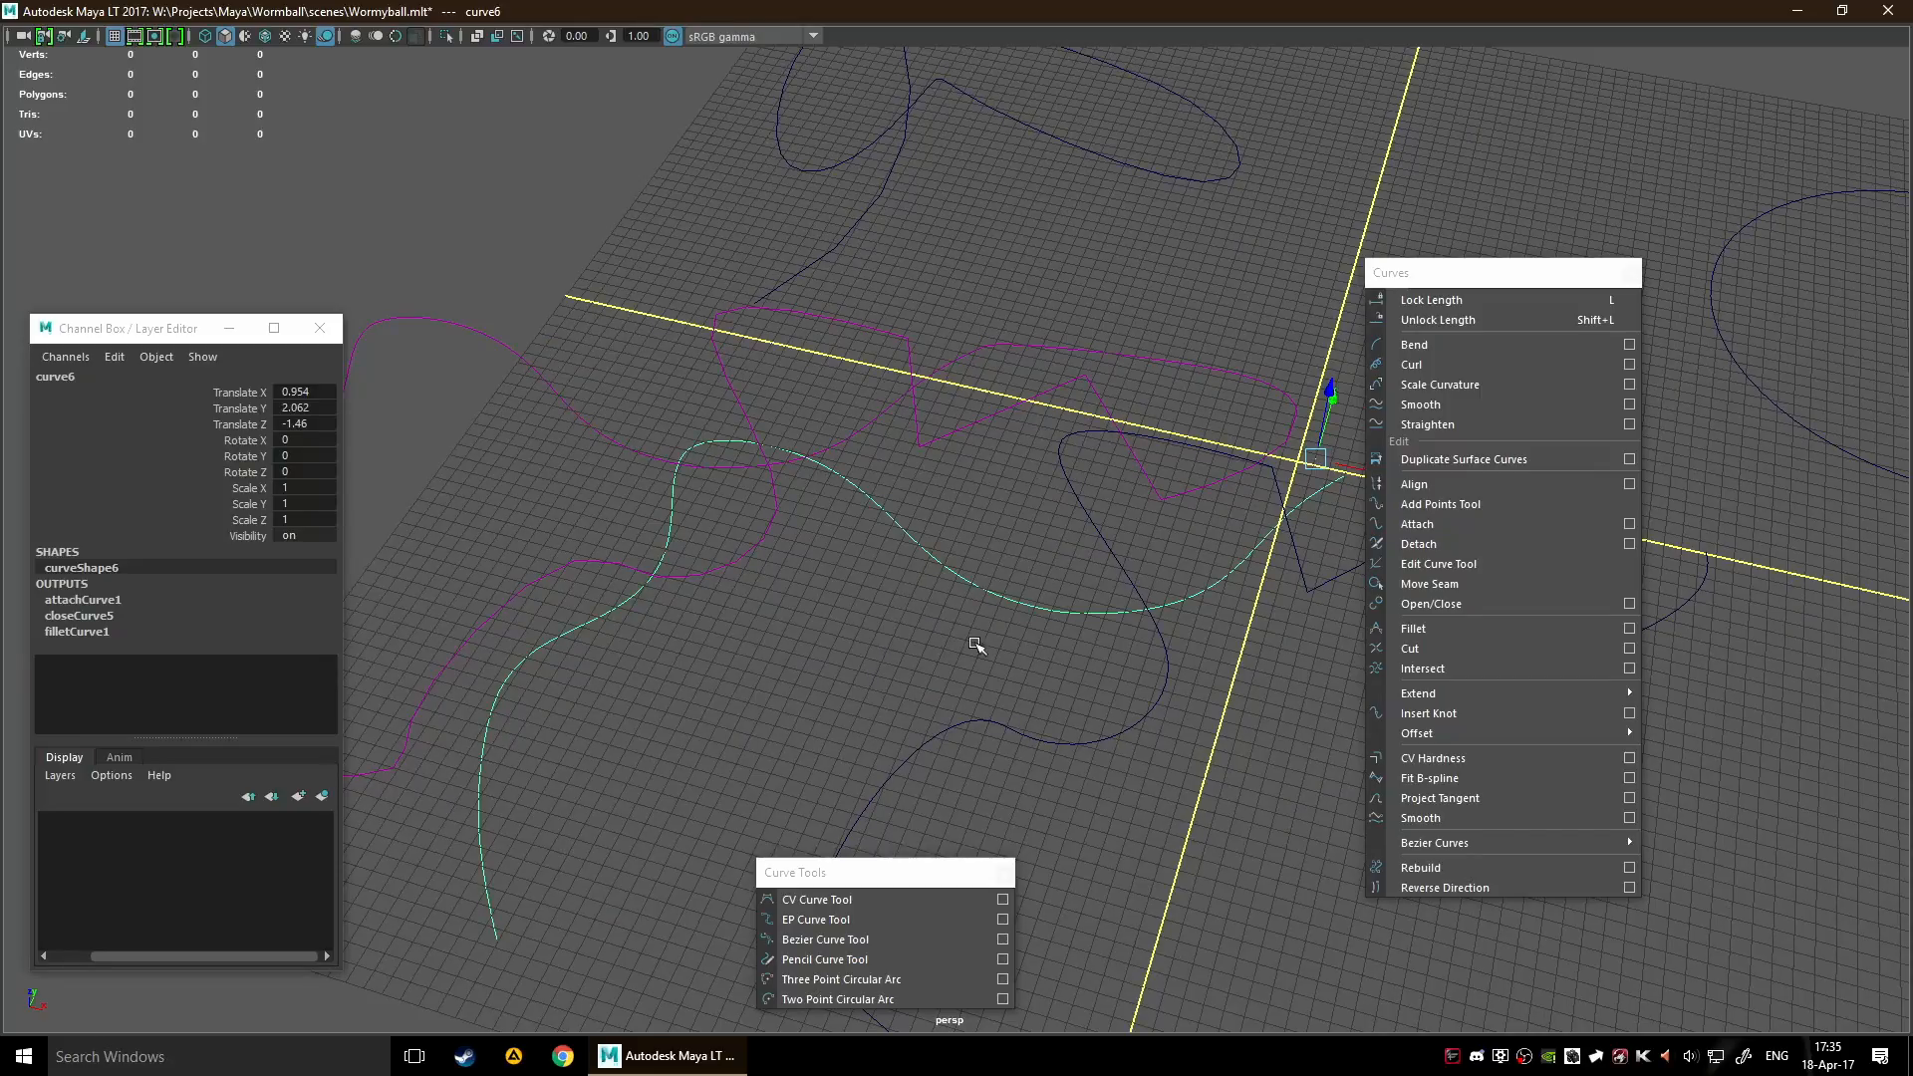
pyautogui.scroll(-3, 973, 636)
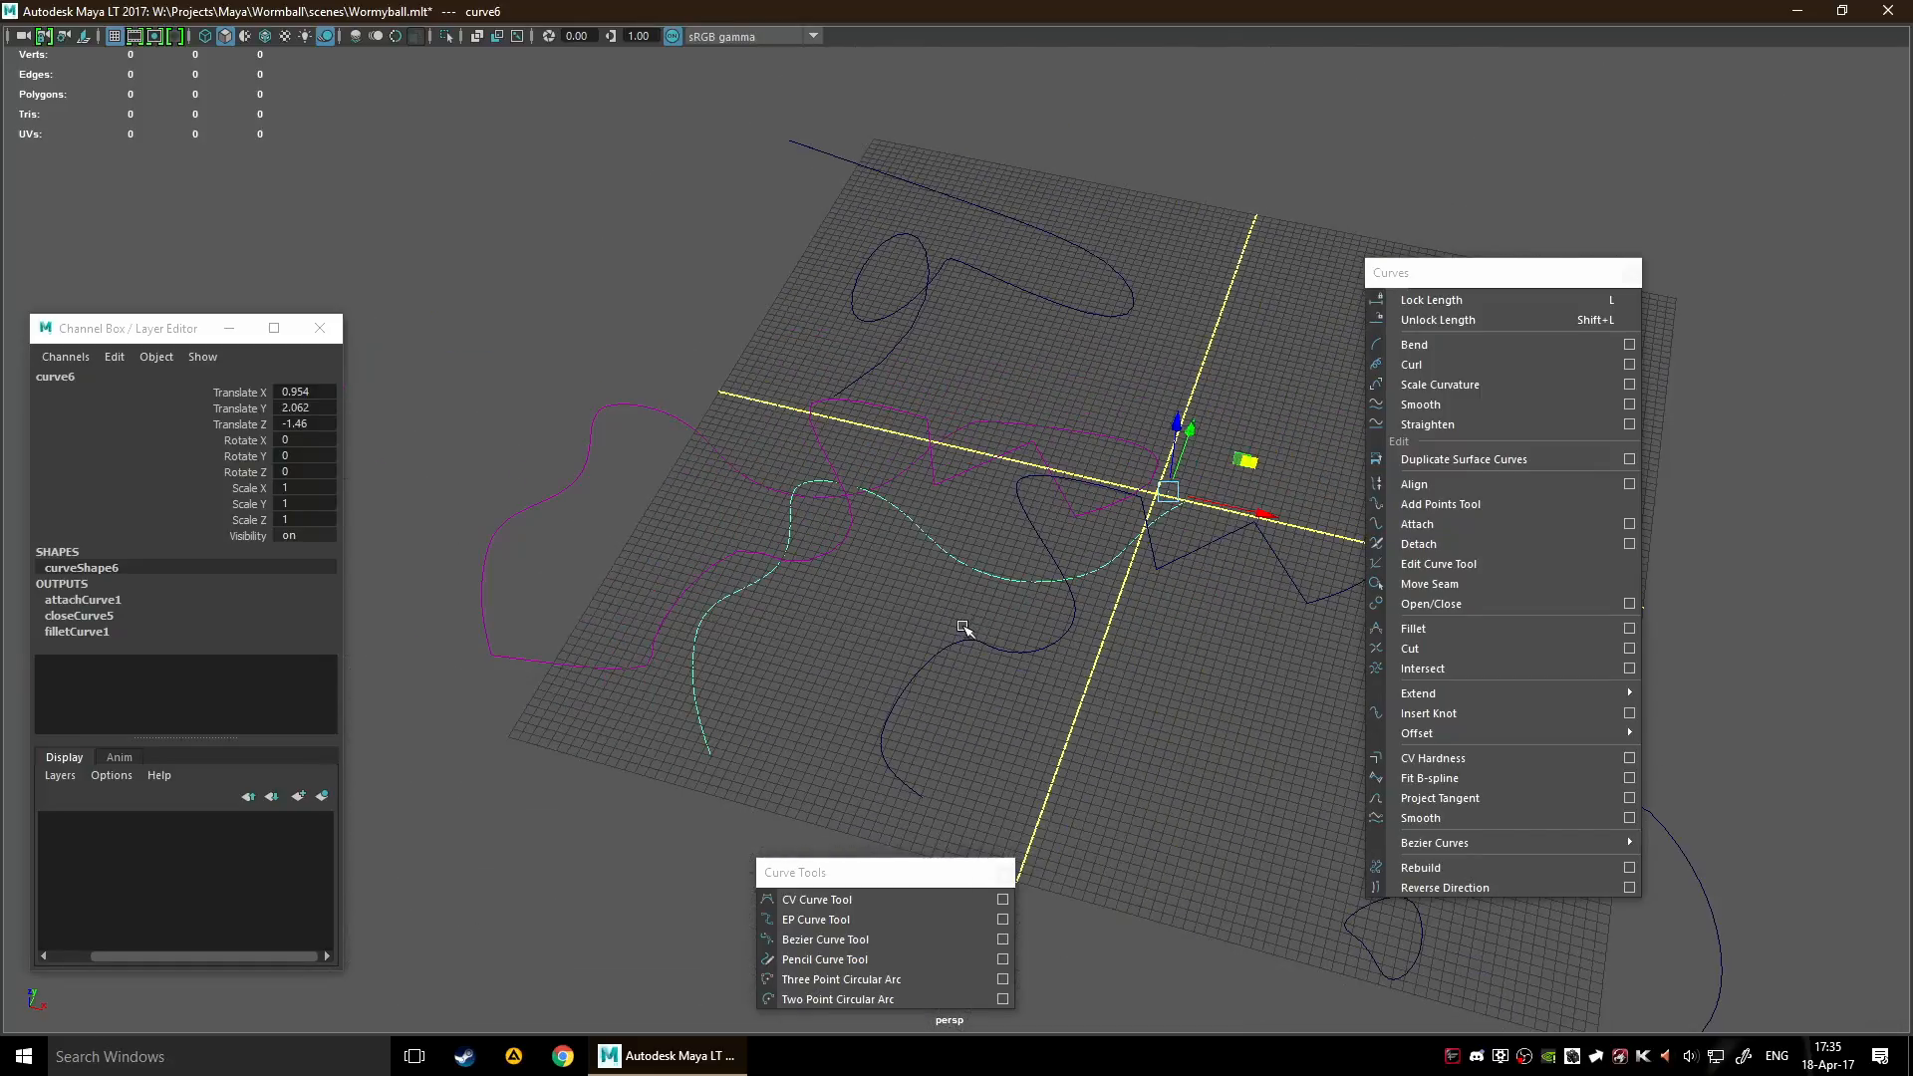
pyautogui.keyDown('alt'); pyautogui.moveTo(1011, 619); pyautogui.dragTo(798, 547, button='middle'); pyautogui.keyUp('alt')
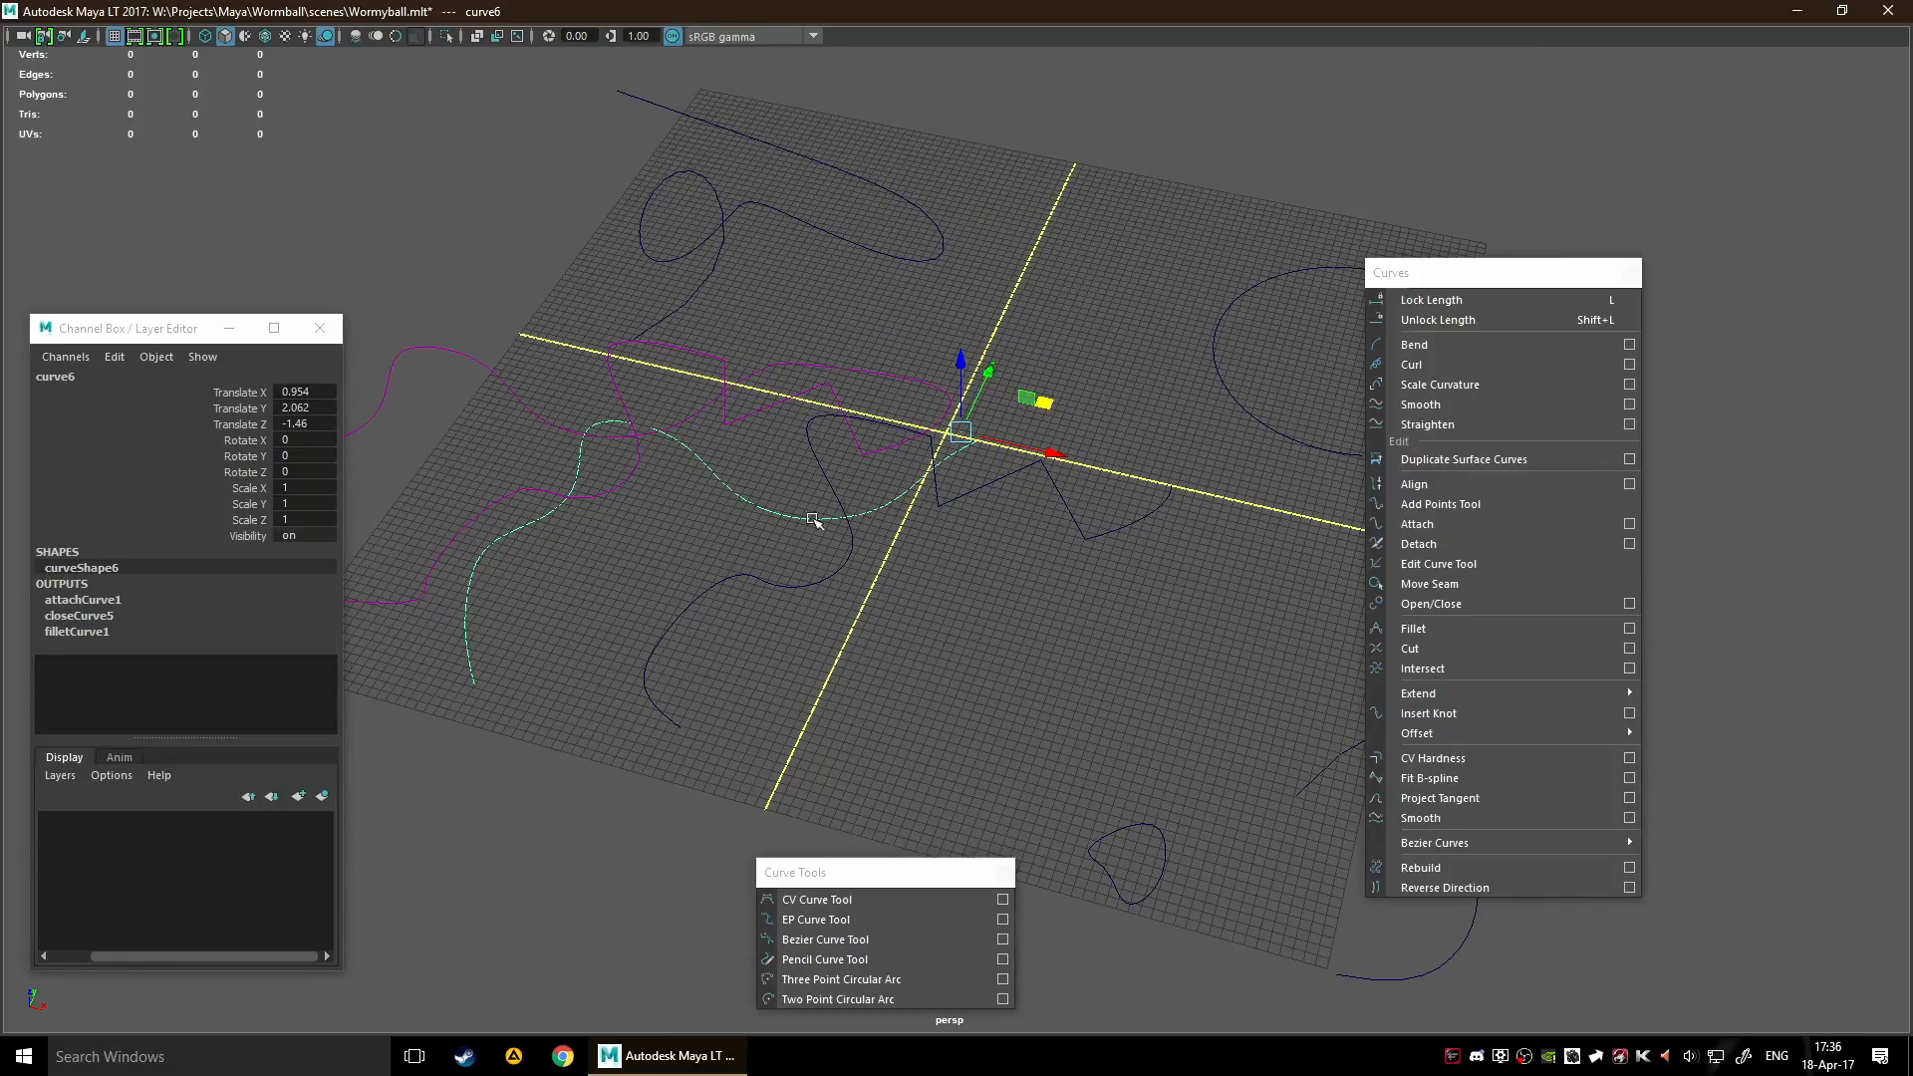
pyautogui.keyDown('alt'); pyautogui.moveTo(615, 521); pyautogui.dragTo(680, 389); pyautogui.keyUp('alt')
pyautogui.click(747, 588)
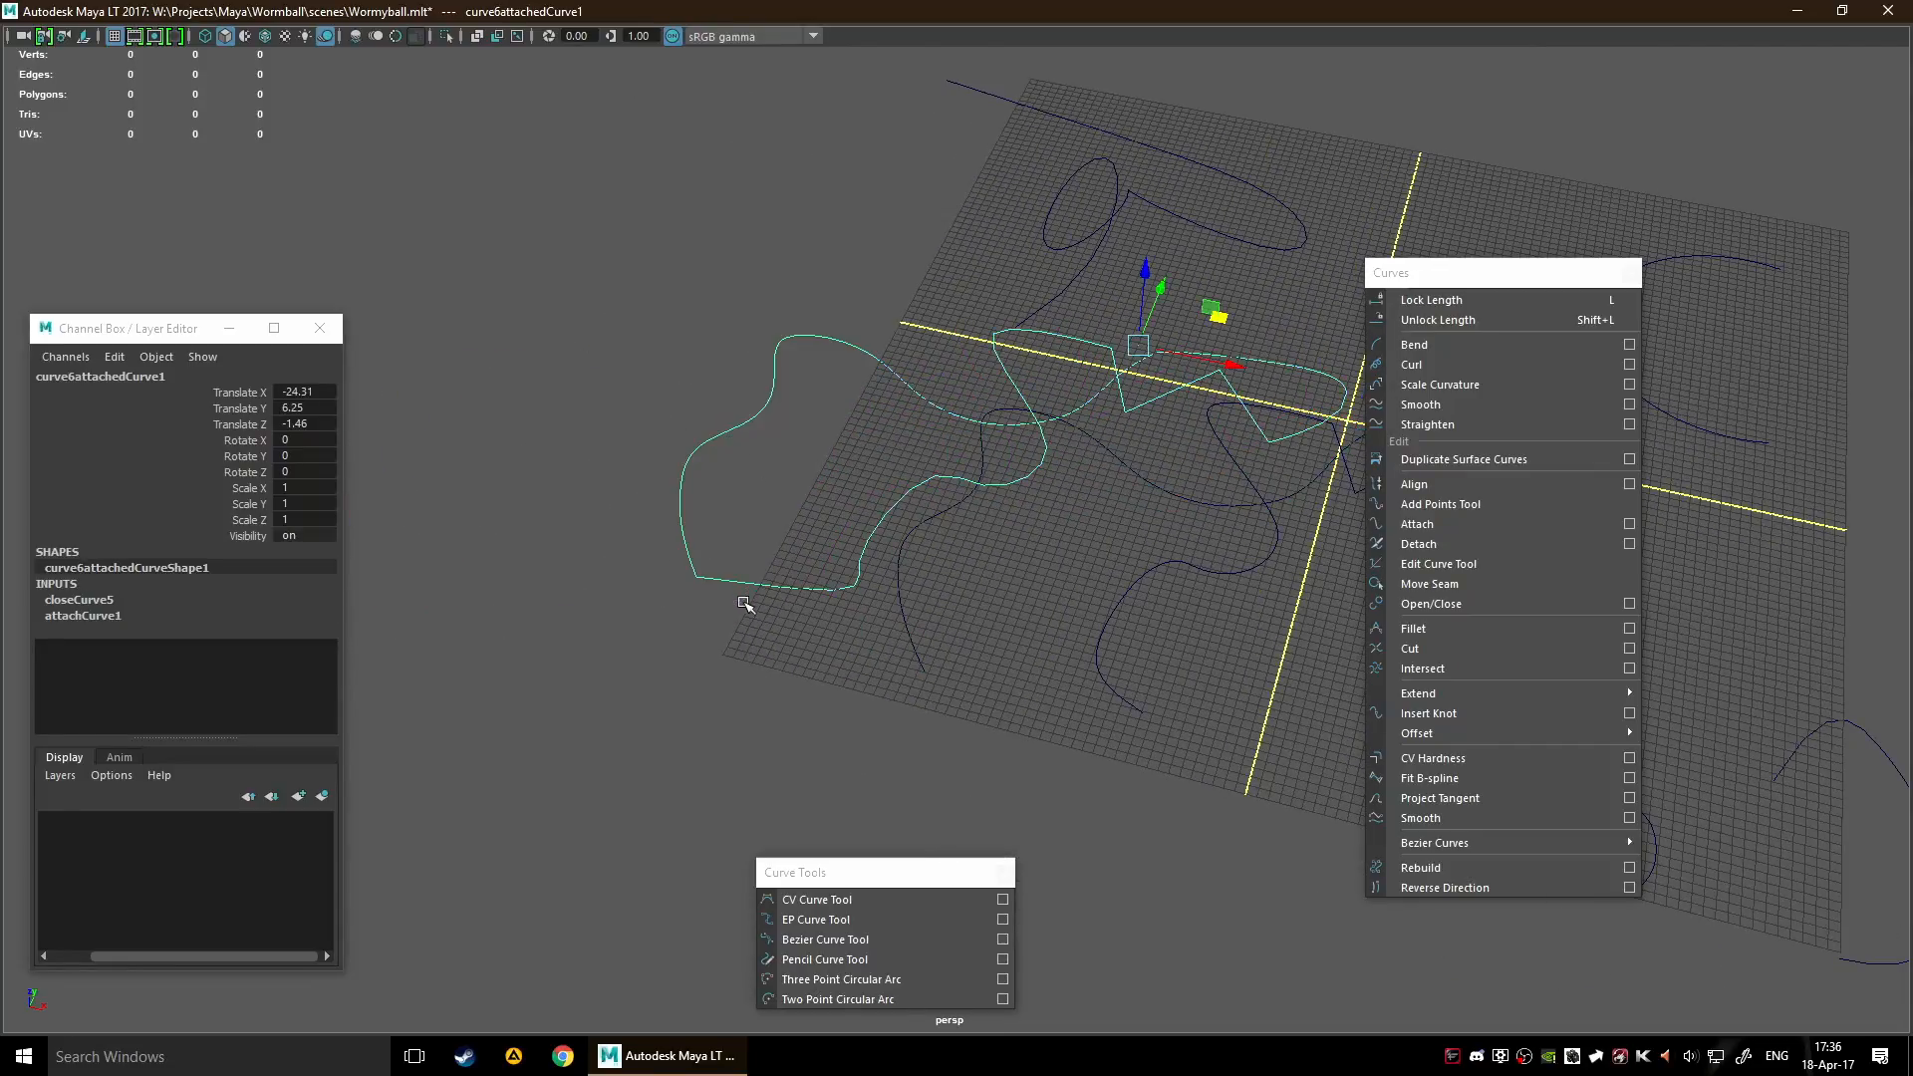
pyautogui.click(911, 650)
pyautogui.keyDown('alt'); pyautogui.moveTo(978, 729); pyautogui.dragTo(986, 590, button='middle'); pyautogui.keyUp('alt')
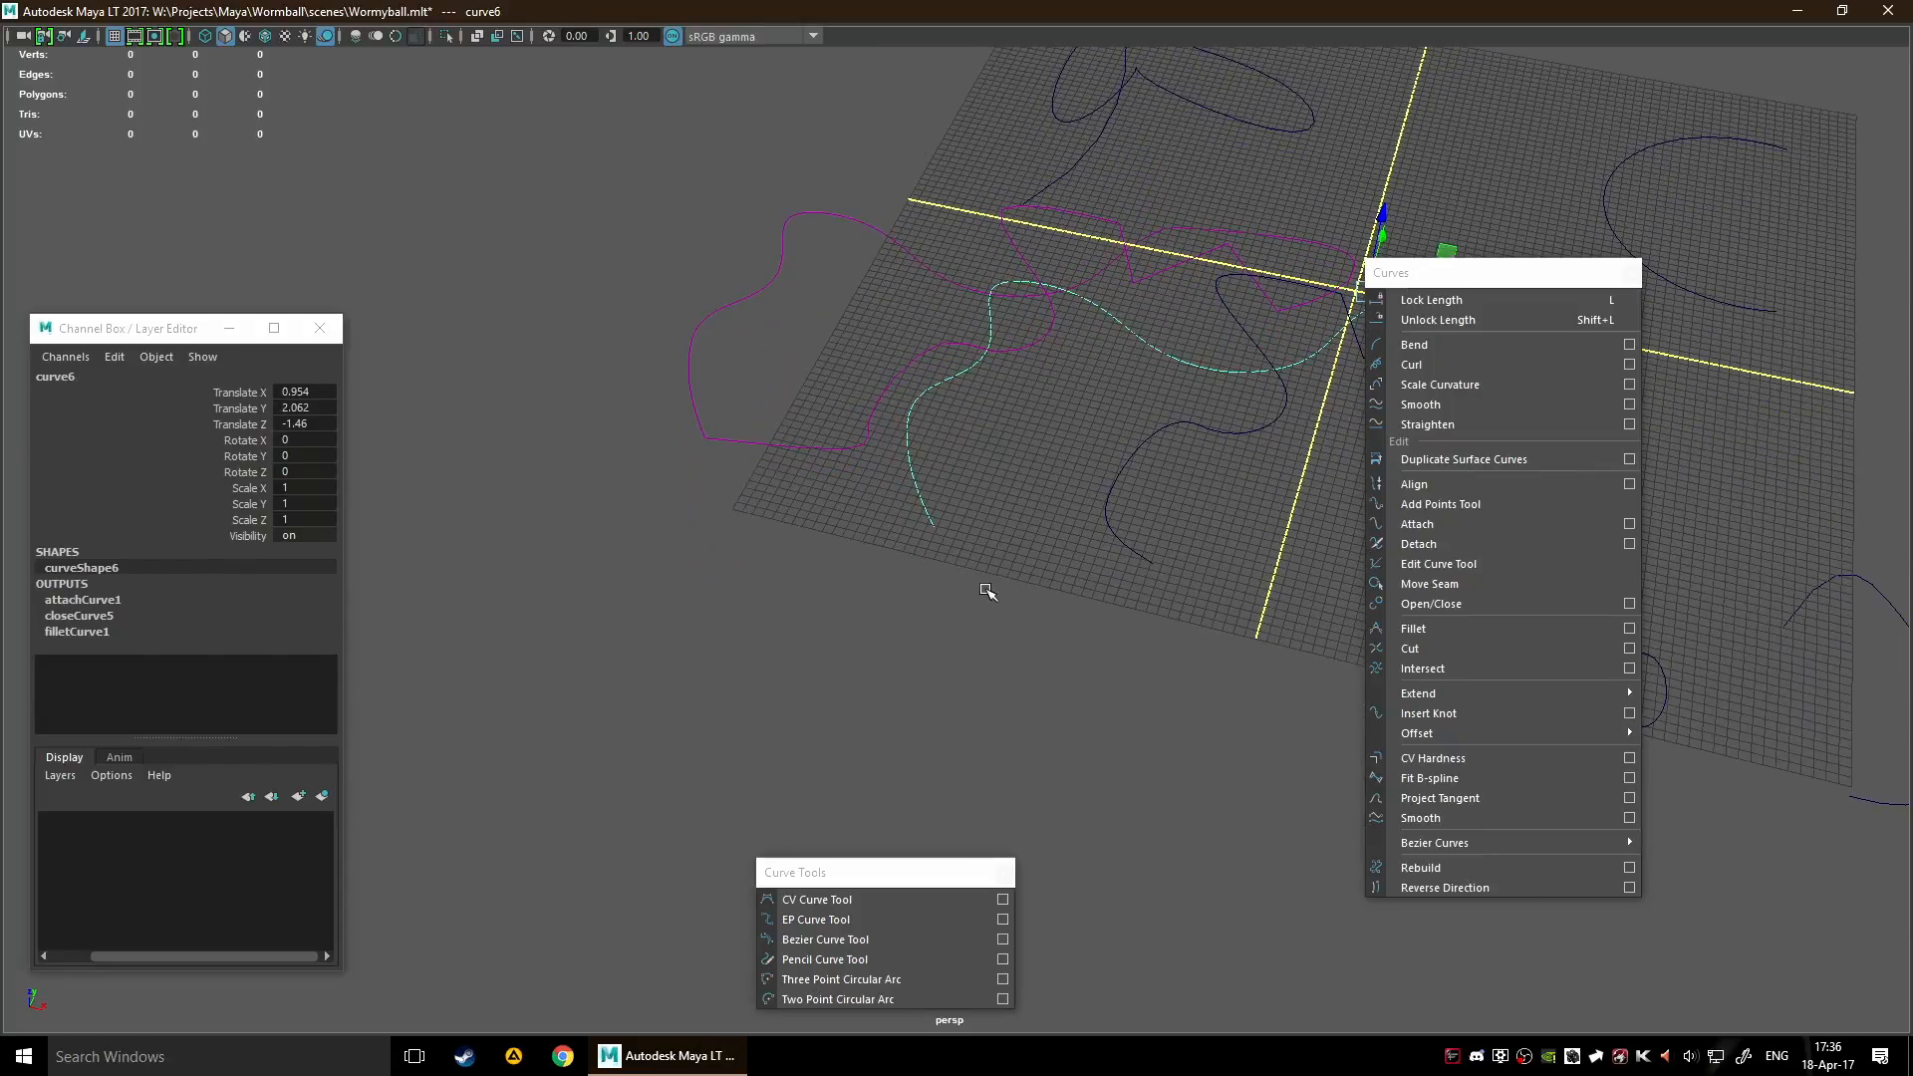
# Select the first edit point at the end of curve6 and shift it slightly
pyautogui.keyDown('alt'); pyautogui.moveTo(981, 493); pyautogui.dragTo(907, 506); pyautogui.keyUp('alt')
pyautogui.moveTo(837, 502); pyautogui.dragTo(780, 511, button='right')
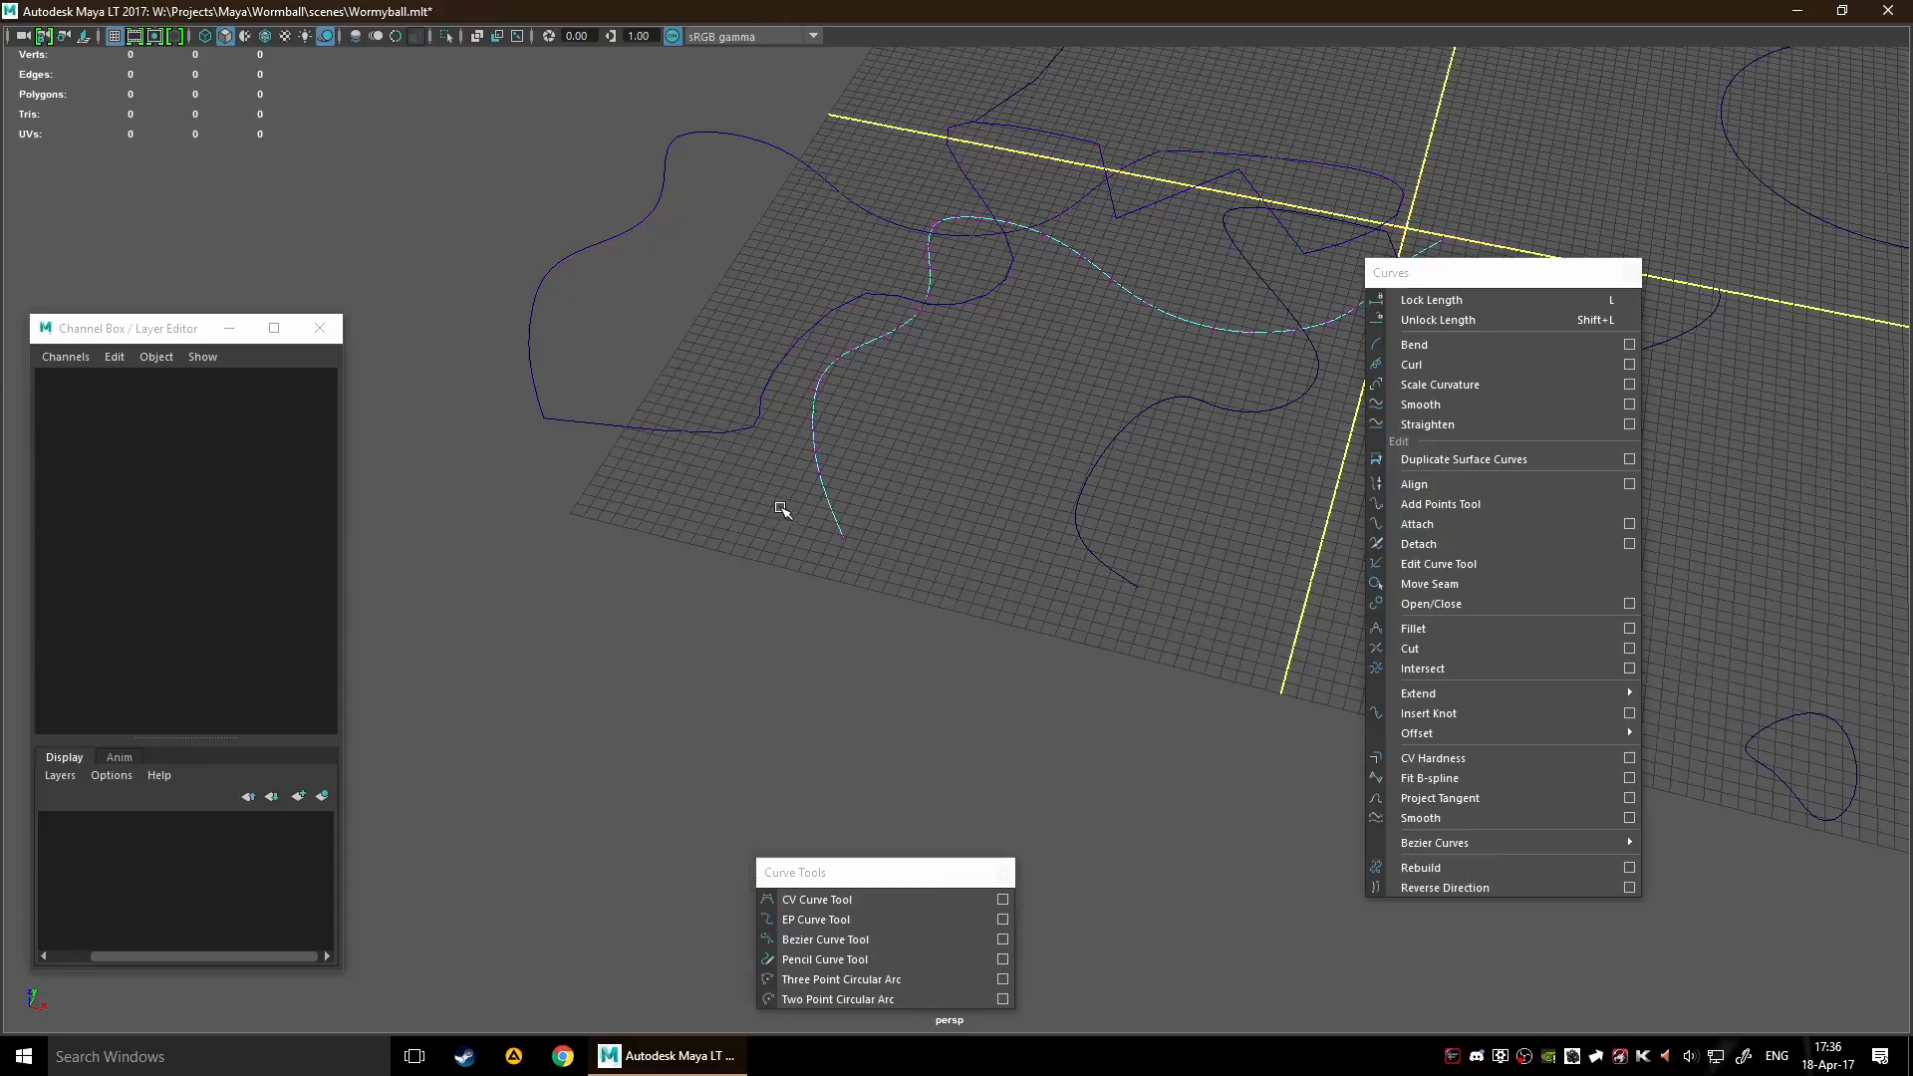
pyautogui.moveTo(778, 509); pyautogui.dragTo(934, 594)
pyautogui.moveTo(929, 502)
pyautogui.mouseDown()
pyautogui.moveTo(1033, 512)
pyautogui.moveTo(807, 594)
pyautogui.moveTo(991, 514)
pyautogui.moveTo(797, 548)
pyautogui.moveTo(981, 507)
pyautogui.moveTo(838, 535)
pyautogui.moveTo(905, 513)
pyautogui.mouseUp()
pyautogui.scroll(-4, 913, 377)
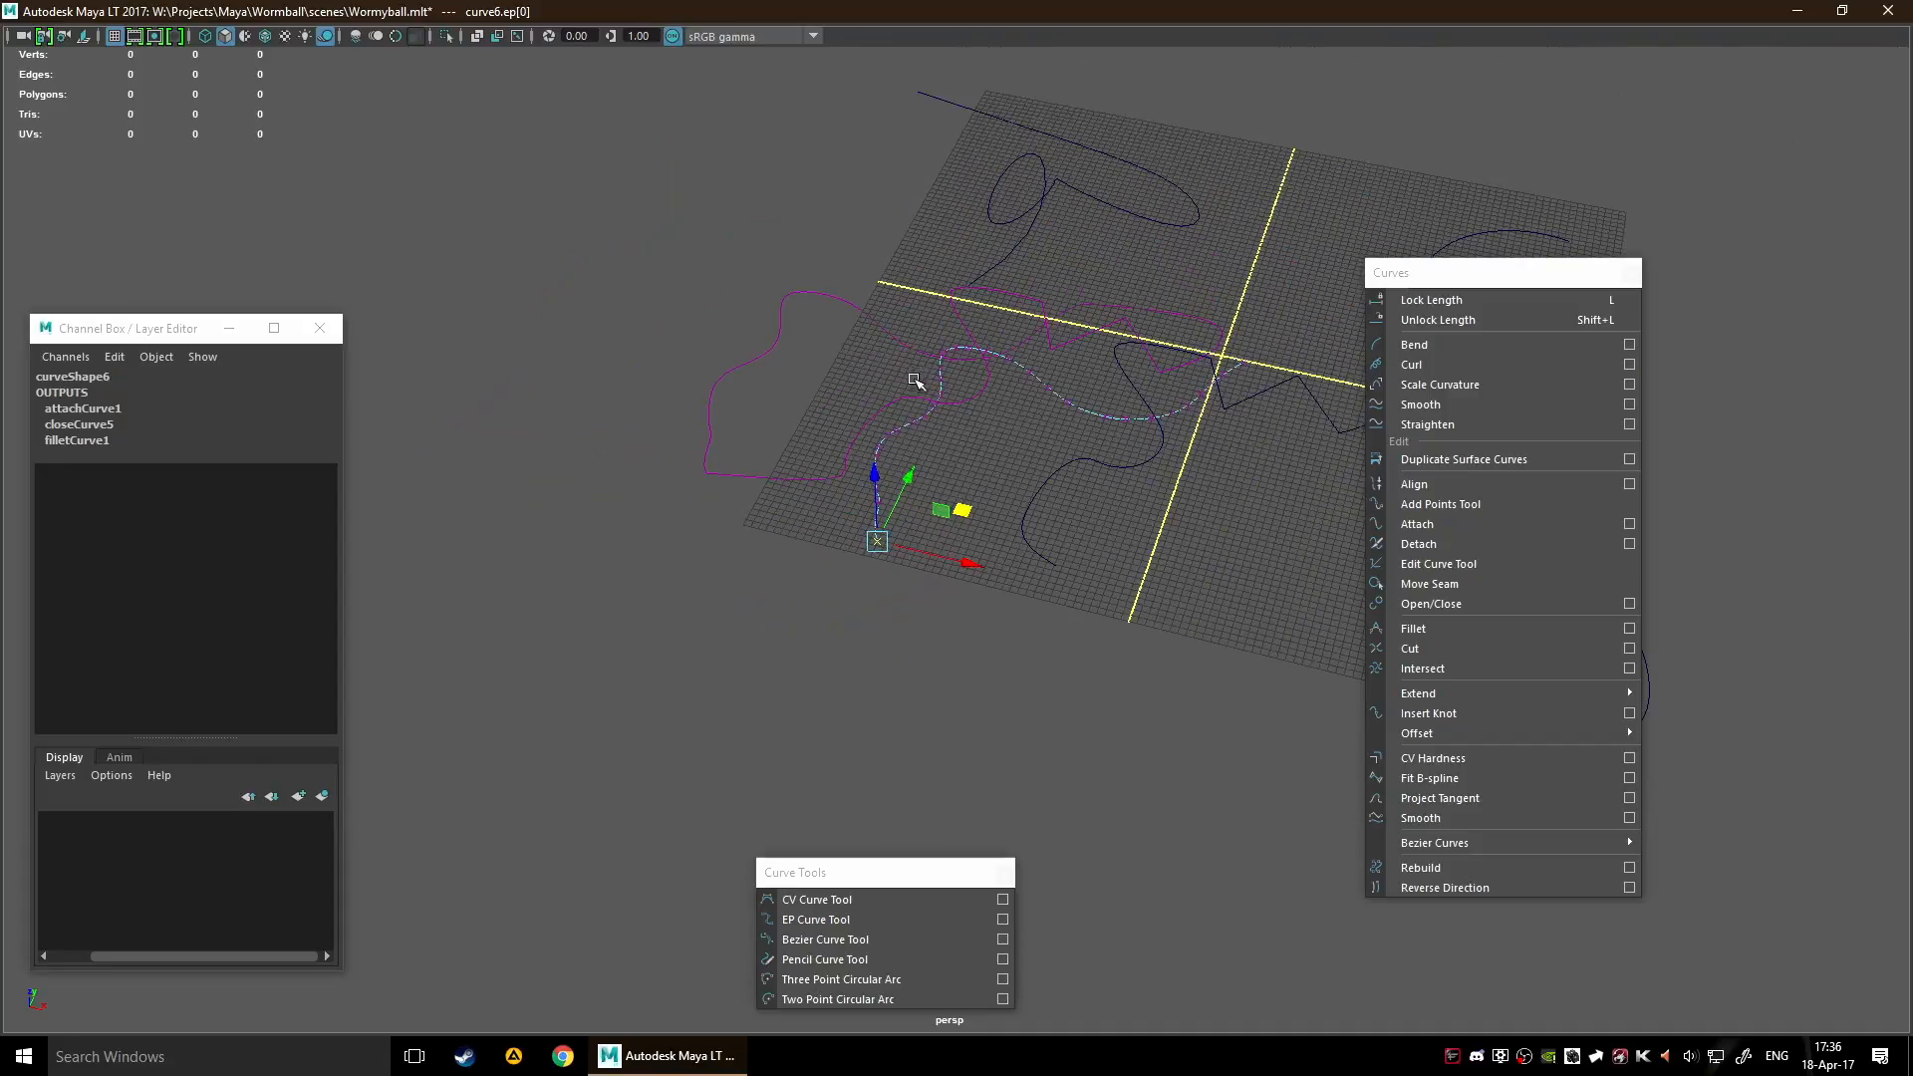
# Move curve6 to Translate X 11.423 and Translate Y -3.31, and further out beyond the grid's far edge
pyautogui.moveTo(664, 285); pyautogui.dragTo(830, 391)
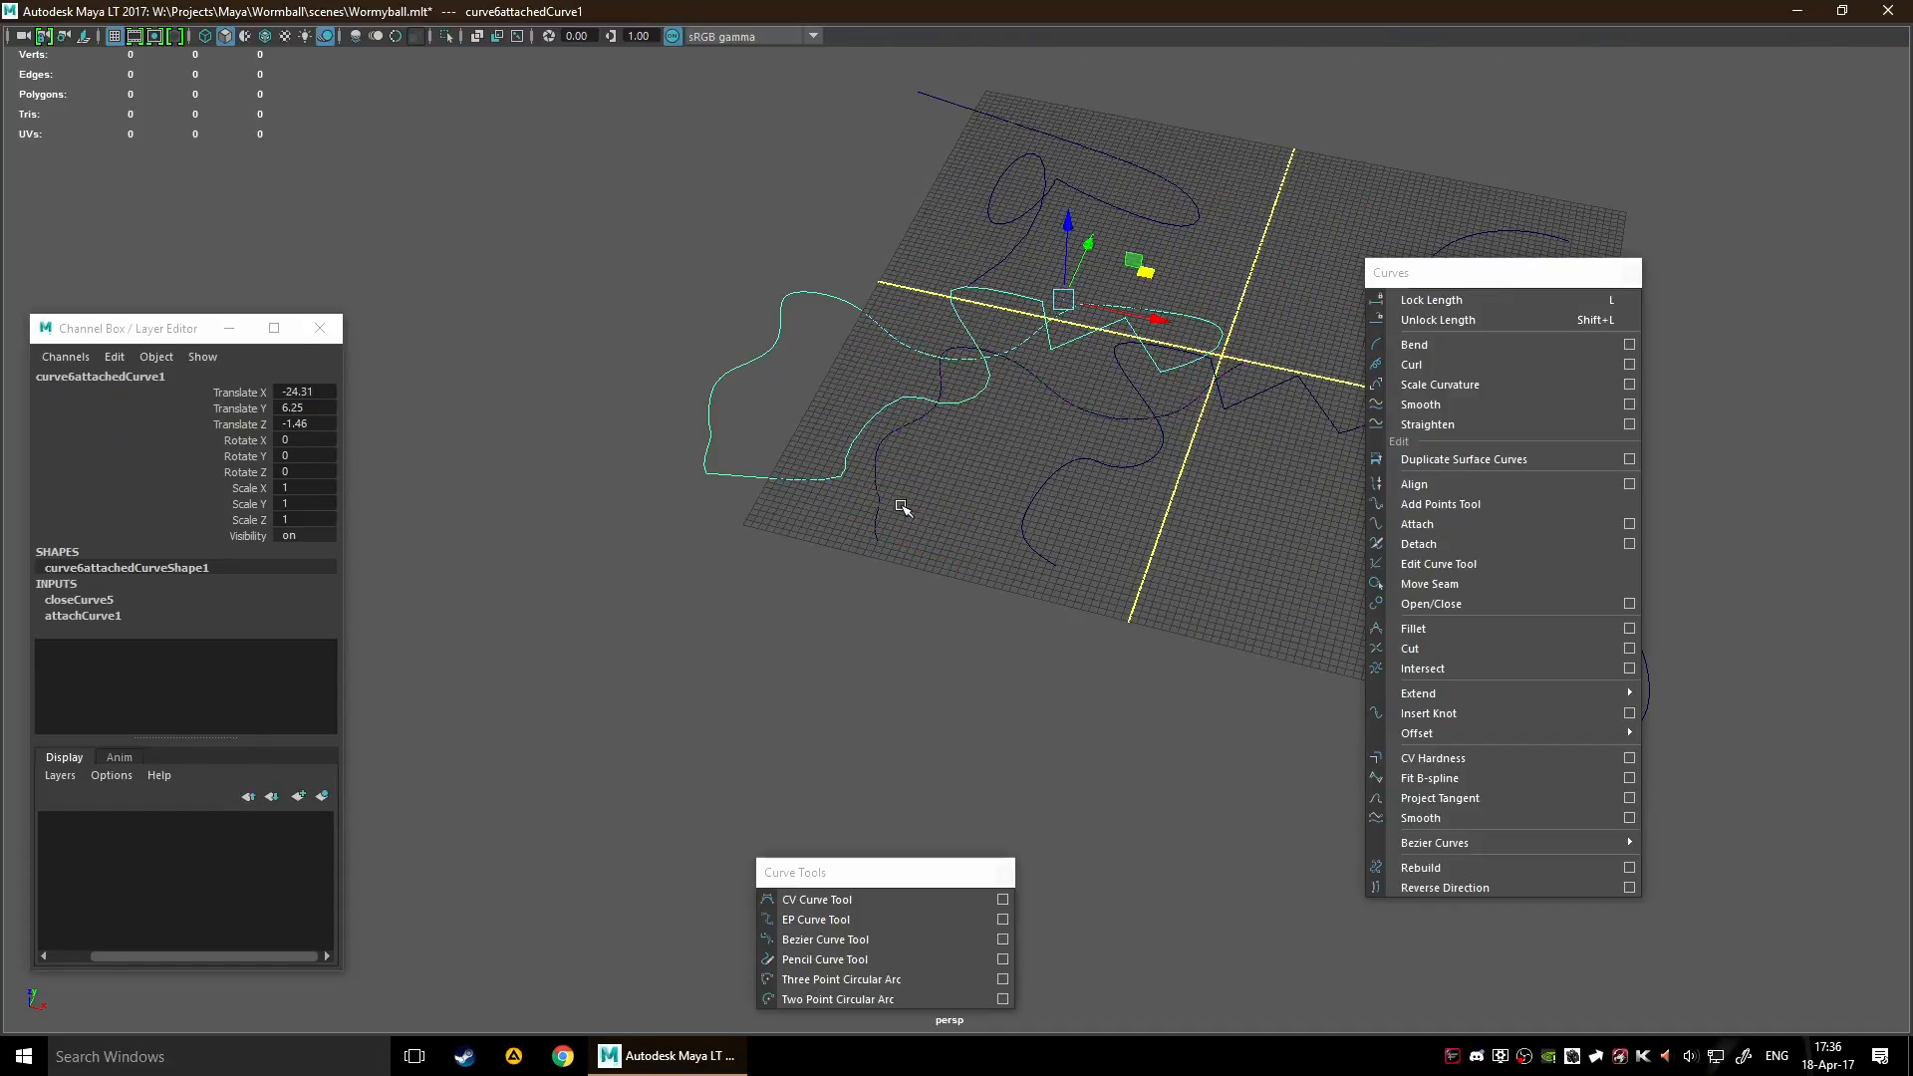
pyautogui.moveTo(877, 532); pyautogui.dragTo(942, 575)
pyautogui.click(921, 559)
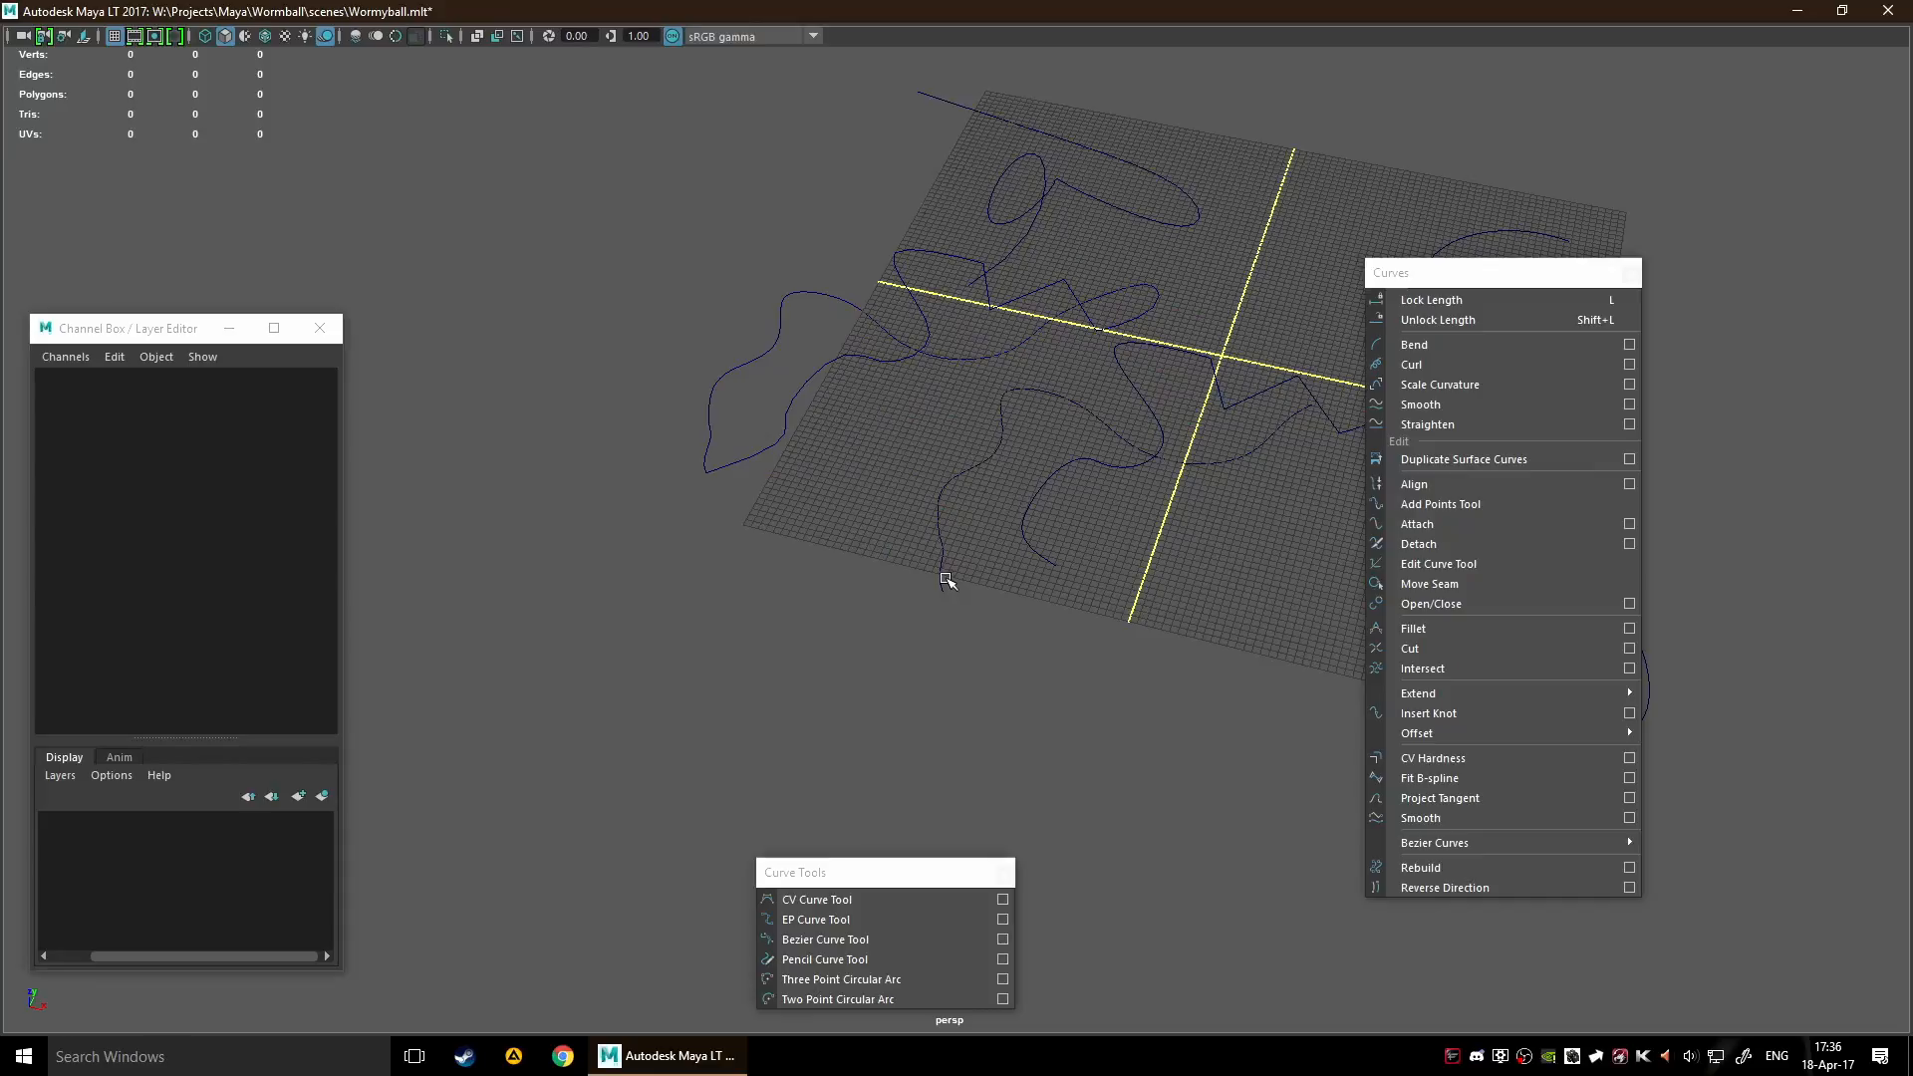
pyautogui.click(945, 578)
pyautogui.press('f')
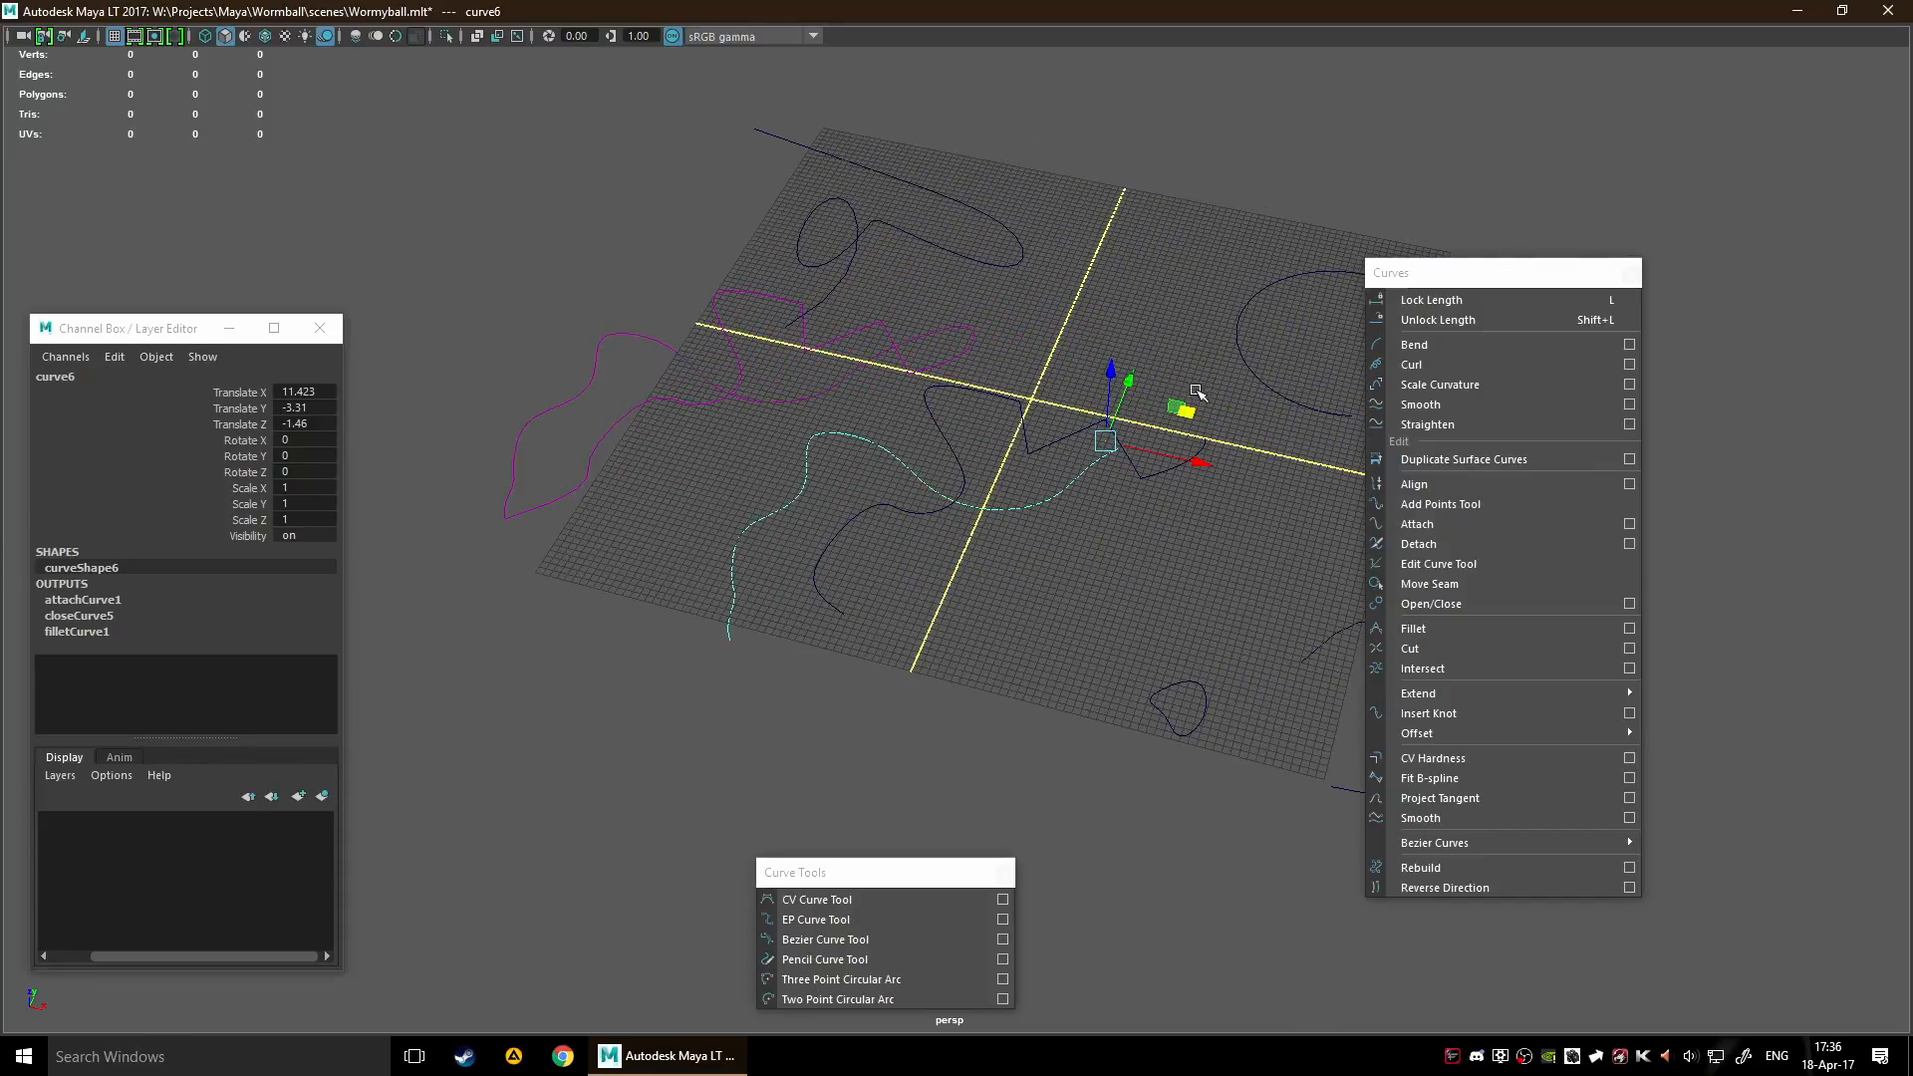
pyautogui.moveTo(1191, 394); pyautogui.dragTo(1082, 78)
# Select the closed attached curve and move it off the grid to Translate X -53.959 and Translate Y -48.416
pyautogui.click(642, 337)
pyautogui.scroll(-3, 746, 470)
pyautogui.moveTo(1024, 406); pyautogui.dragTo(1246, 157)
pyautogui.moveTo(1273, 321); pyautogui.dragTo(897, 503)
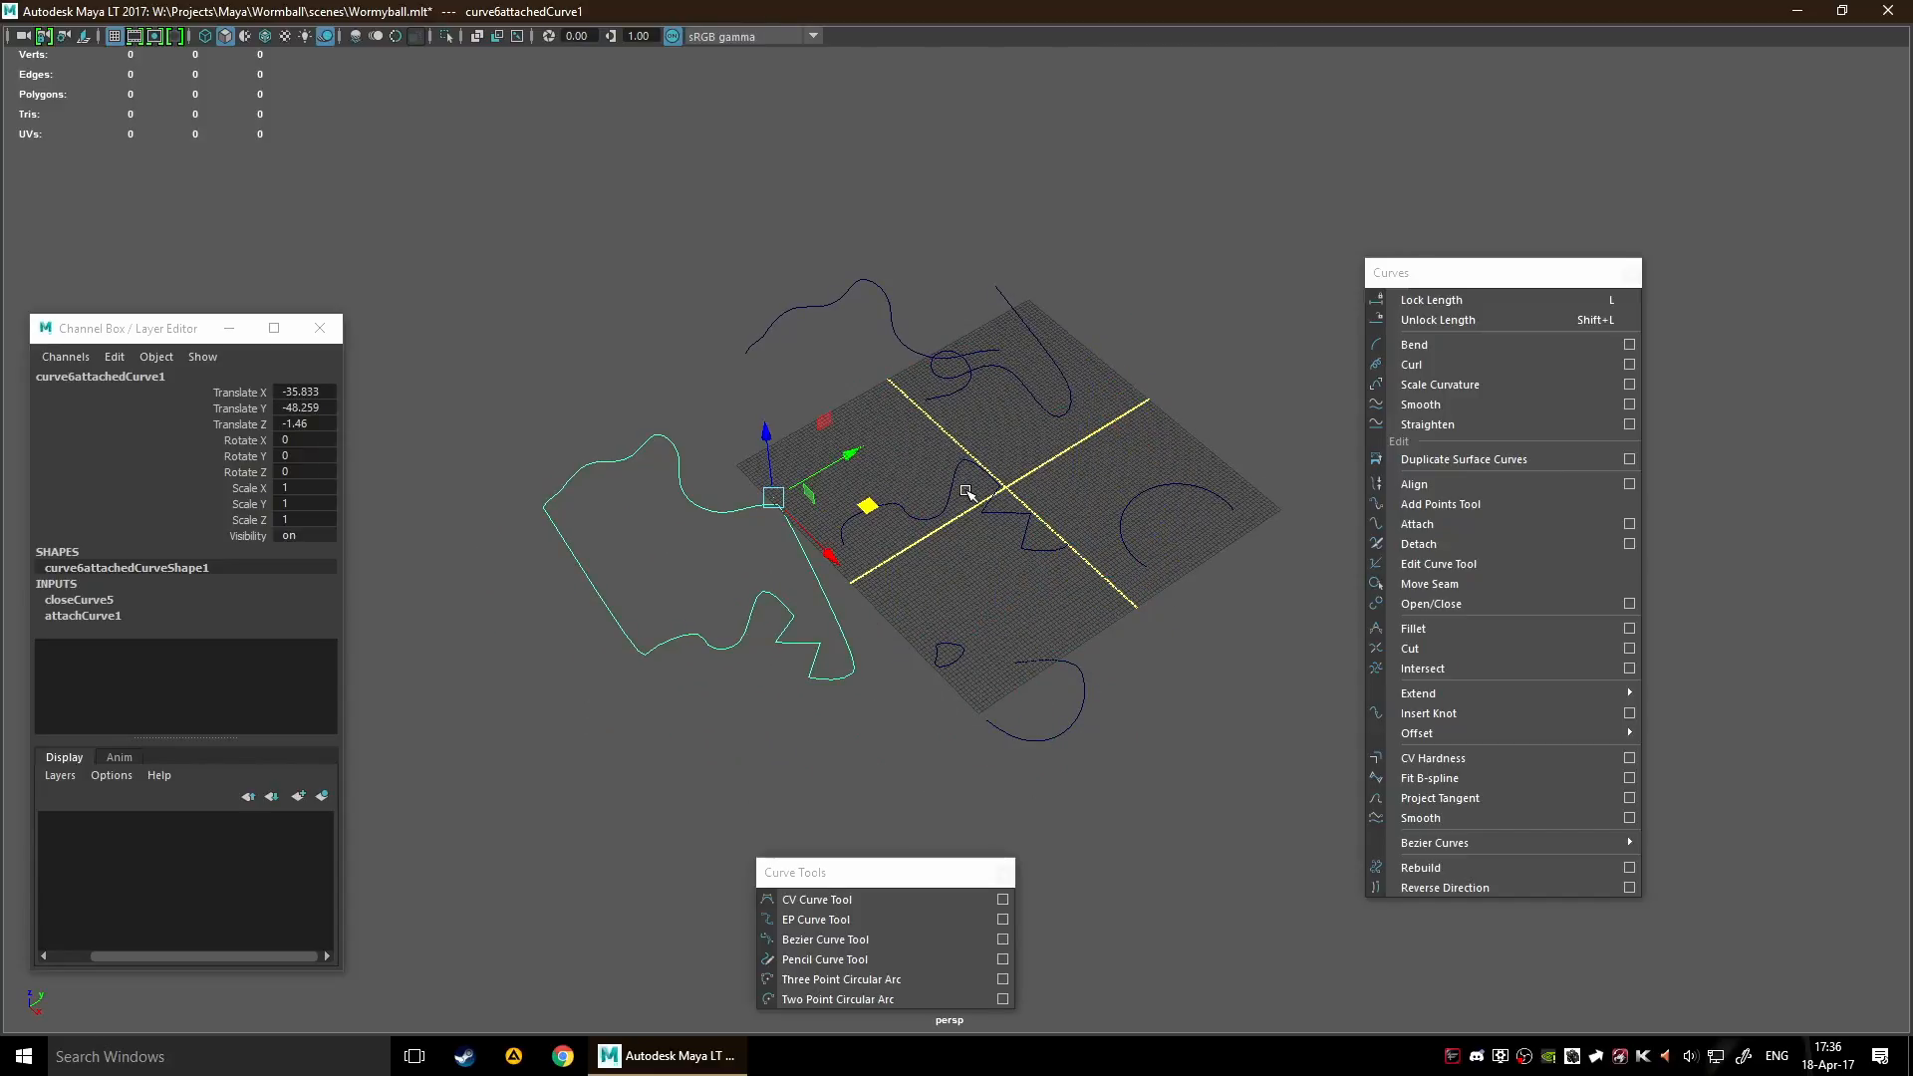
pyautogui.scroll(5, 800, 610)
pyautogui.keyDown('alt'); pyautogui.moveTo(798, 610); pyautogui.dragTo(1157, 406, button='middle'); pyautogui.keyUp('alt')
pyautogui.scroll(-3, 1085, 419)
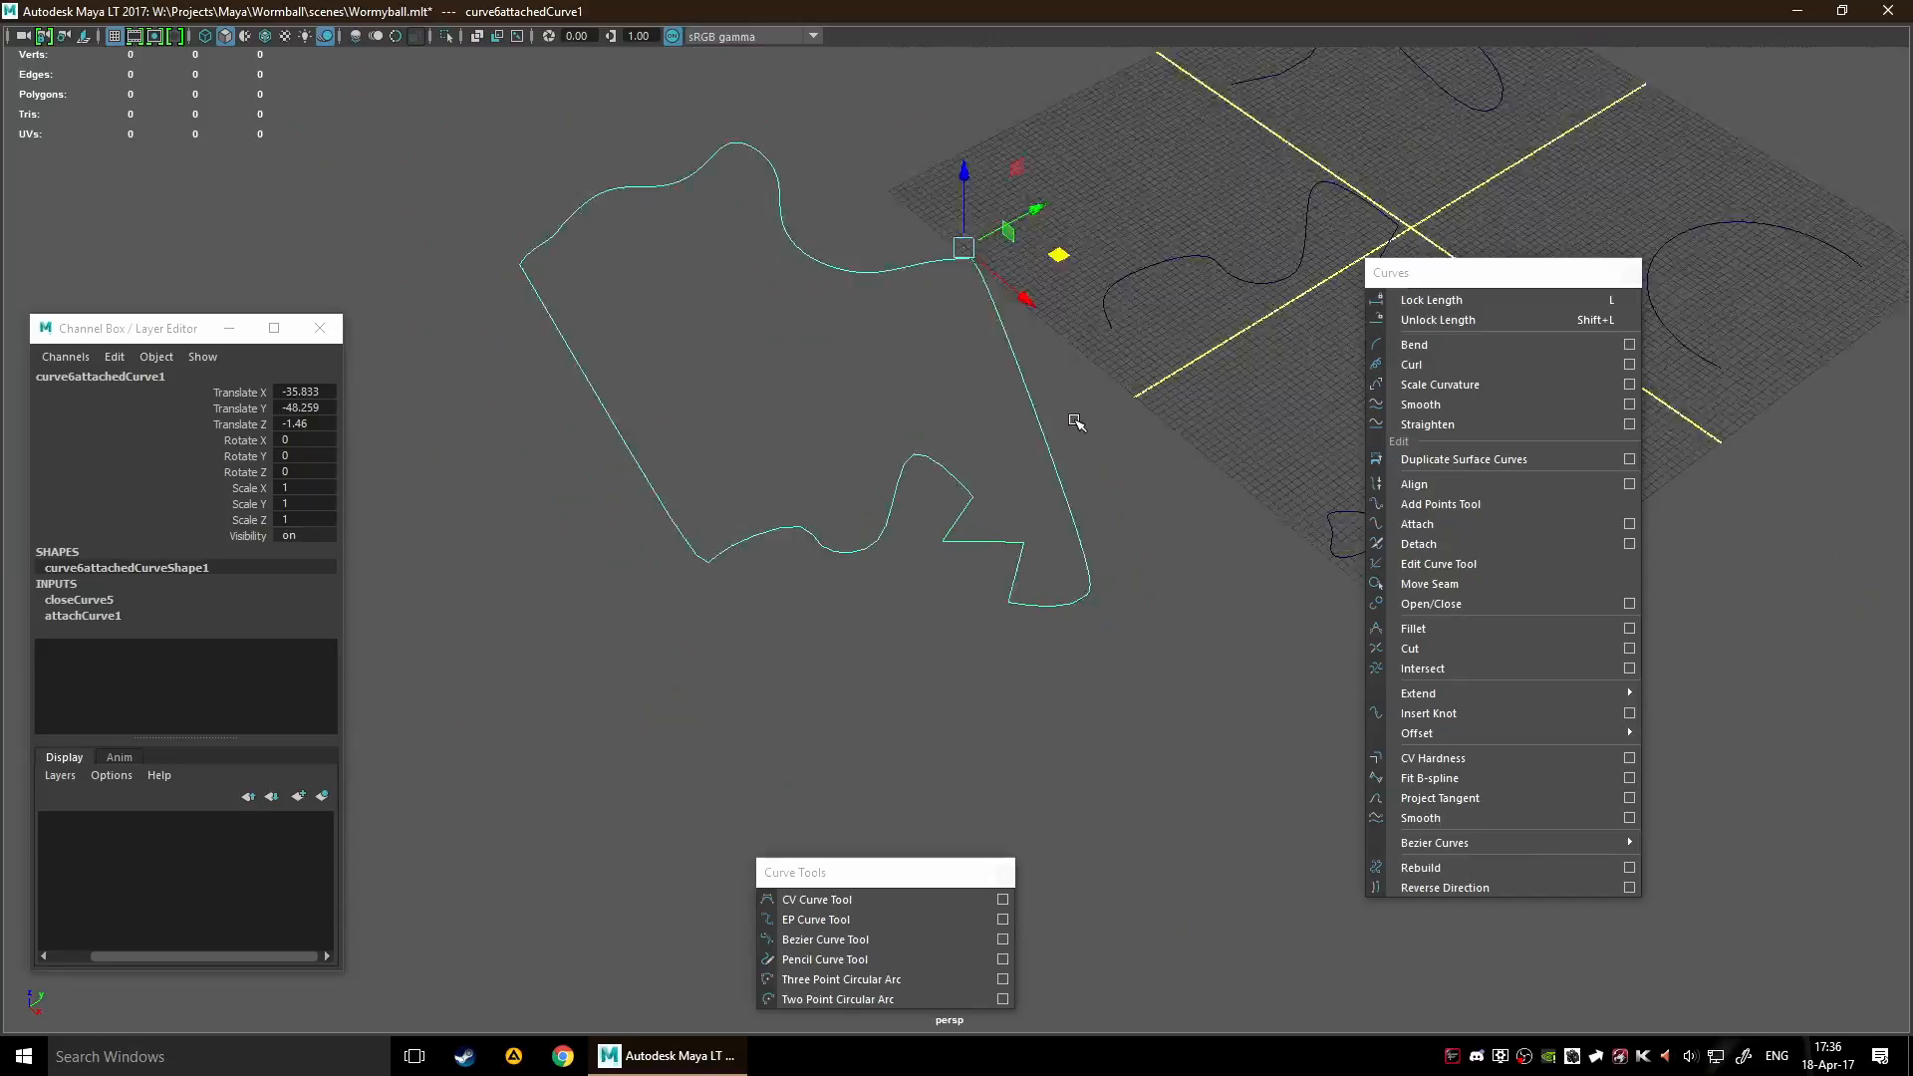
pyautogui.moveTo(1054, 323); pyautogui.dragTo(989, 270)
pyautogui.scroll(-3, 1059, 317)
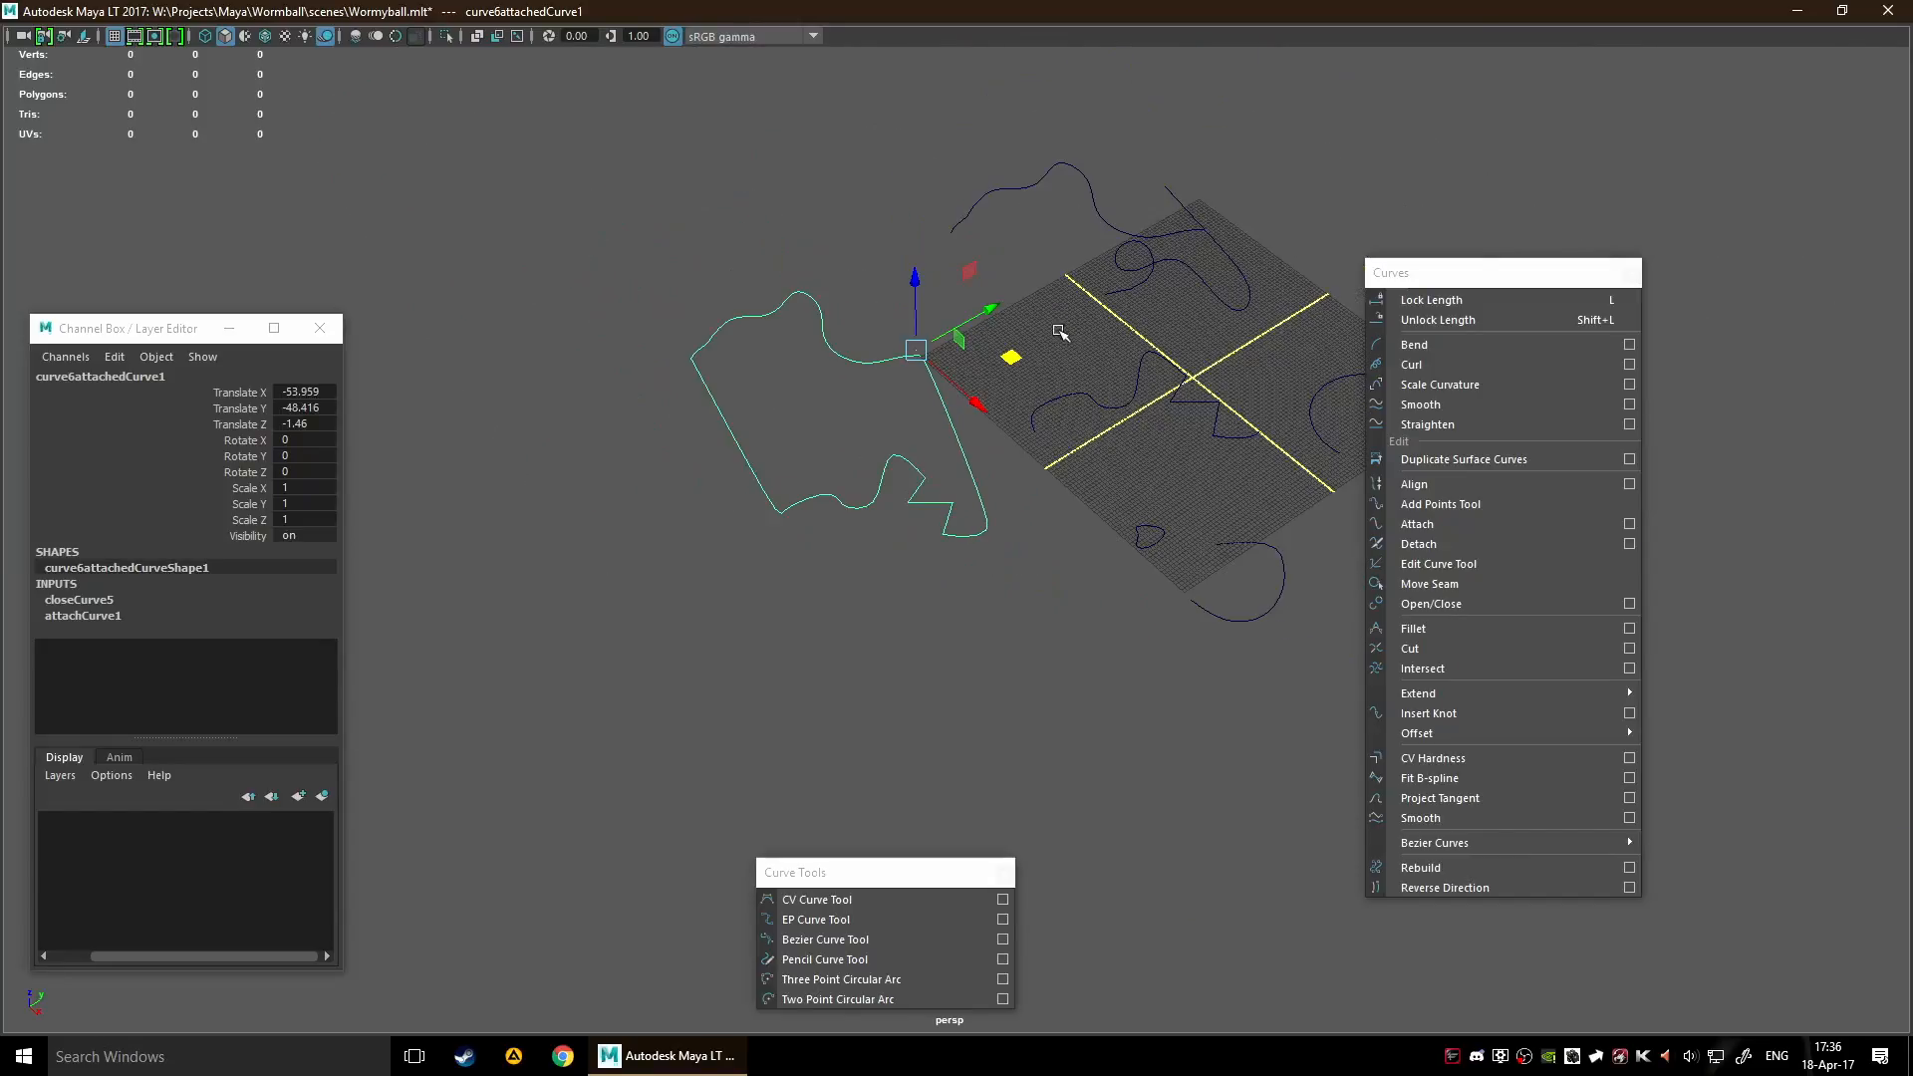
pyautogui.keyDown('alt'); pyautogui.moveTo(1060, 320); pyautogui.dragTo(977, 446, button='middle'); pyautogui.keyUp('alt')
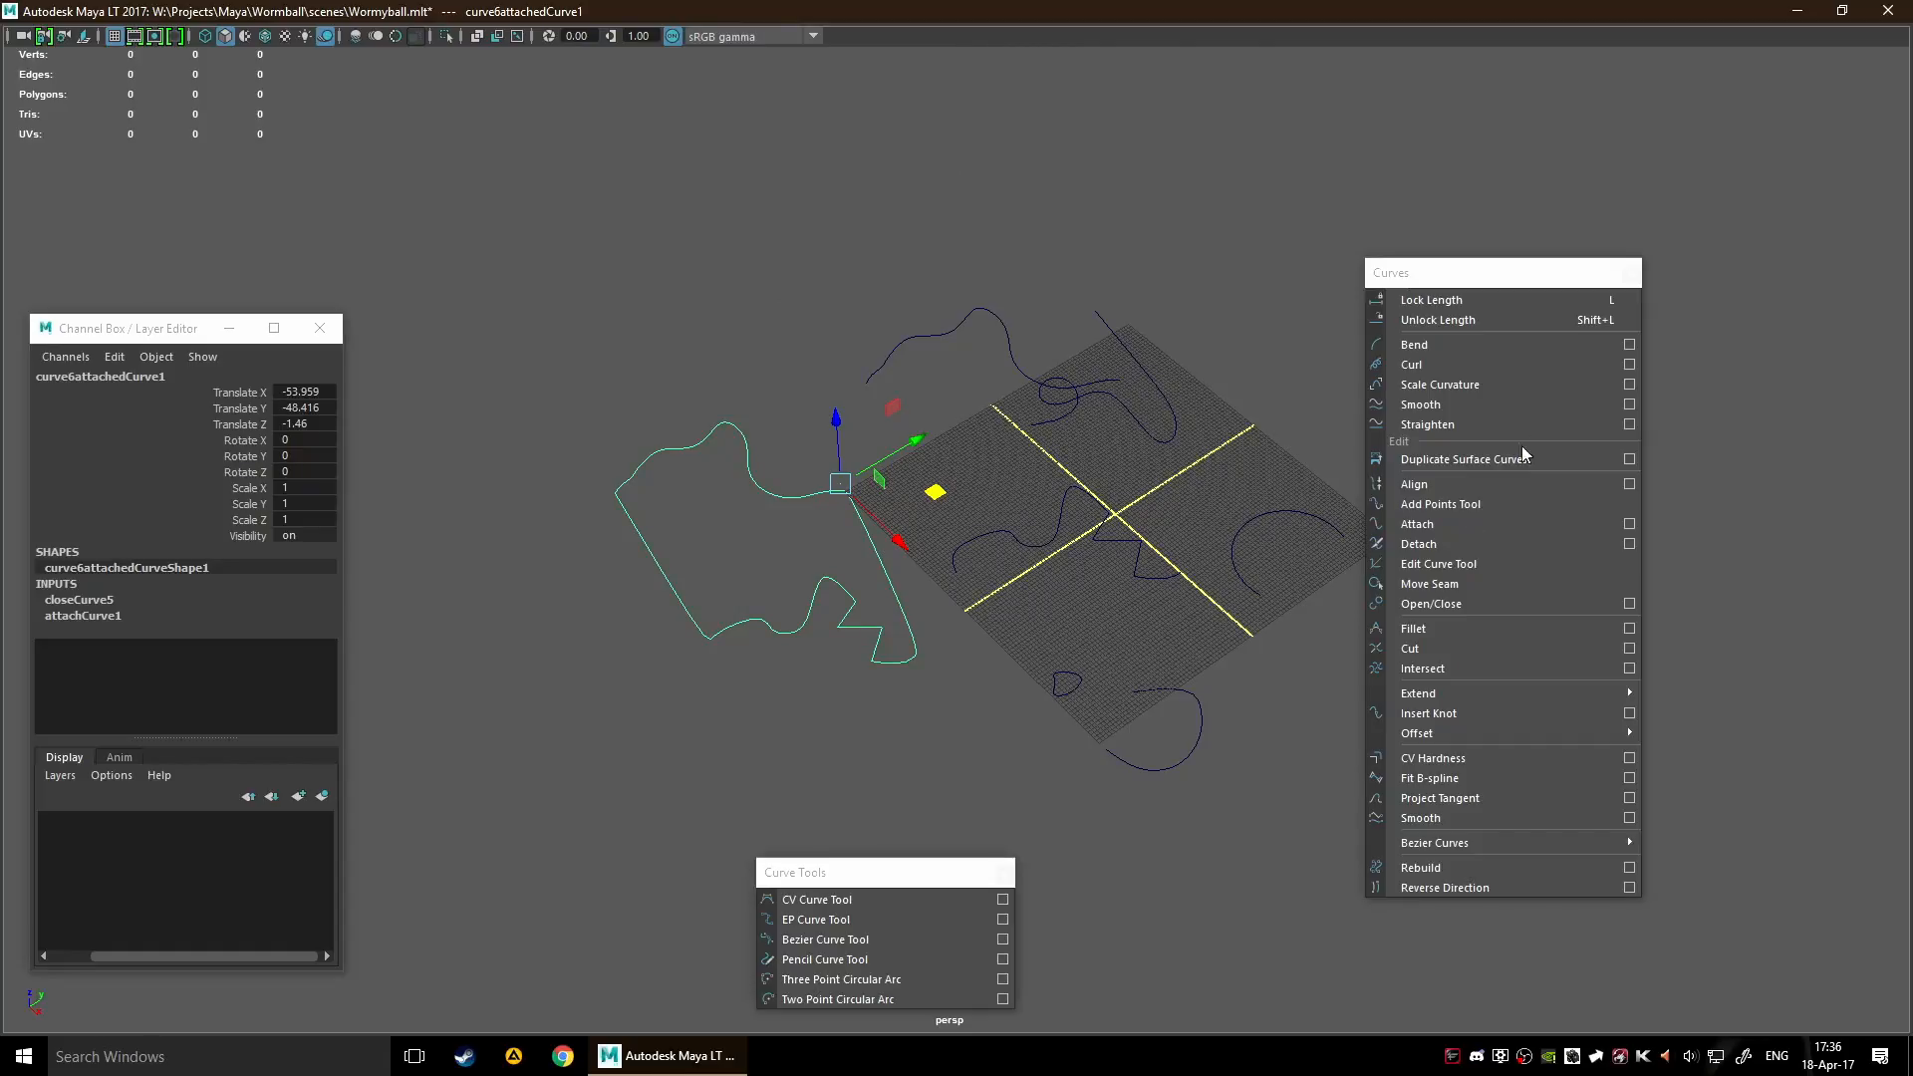
# Try Fit B-spline on the closed attached curve, move the result to Translate X -7.292 and Translate Y -6.927, and undo both operations
pyautogui.scroll(2, 940, 548)
pyautogui.scroll(3, 997, 559)
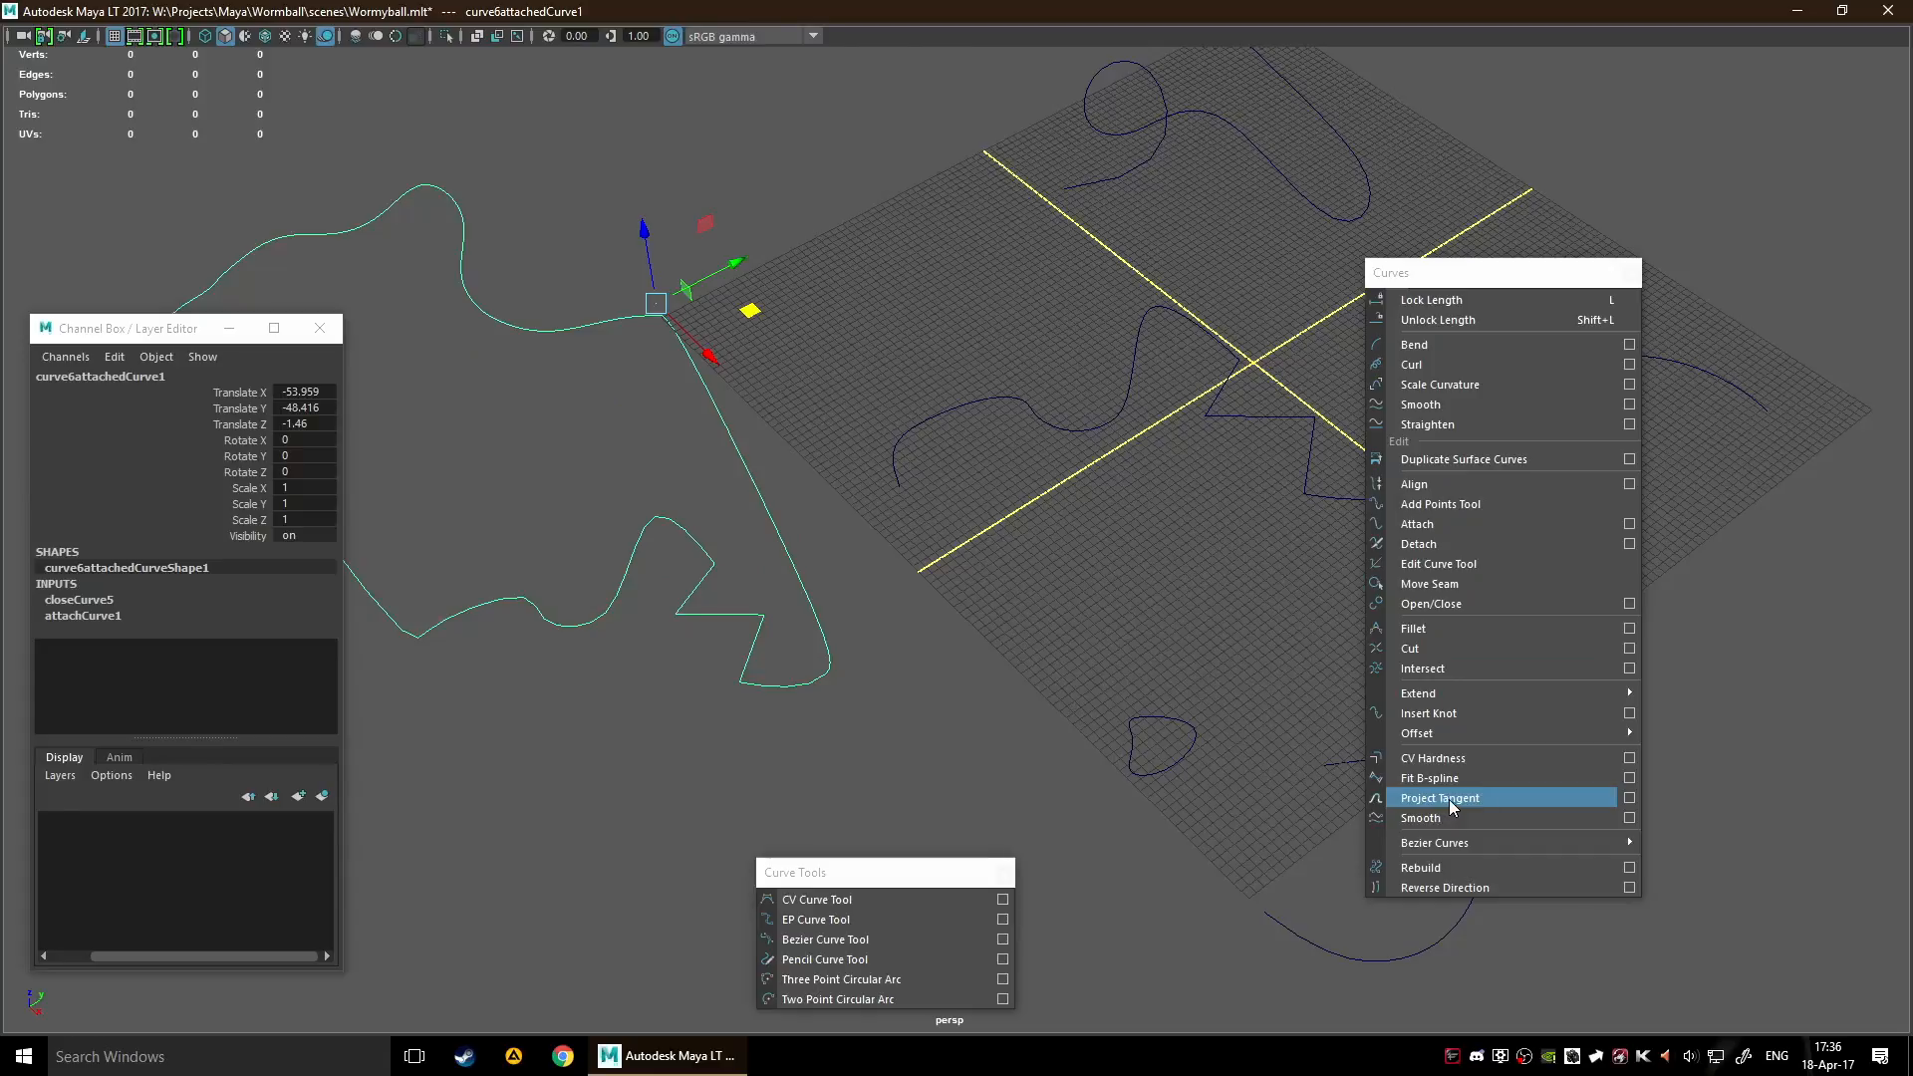
pyautogui.scroll(-1, 1003, 601)
pyautogui.scroll(-2, 1003, 601)
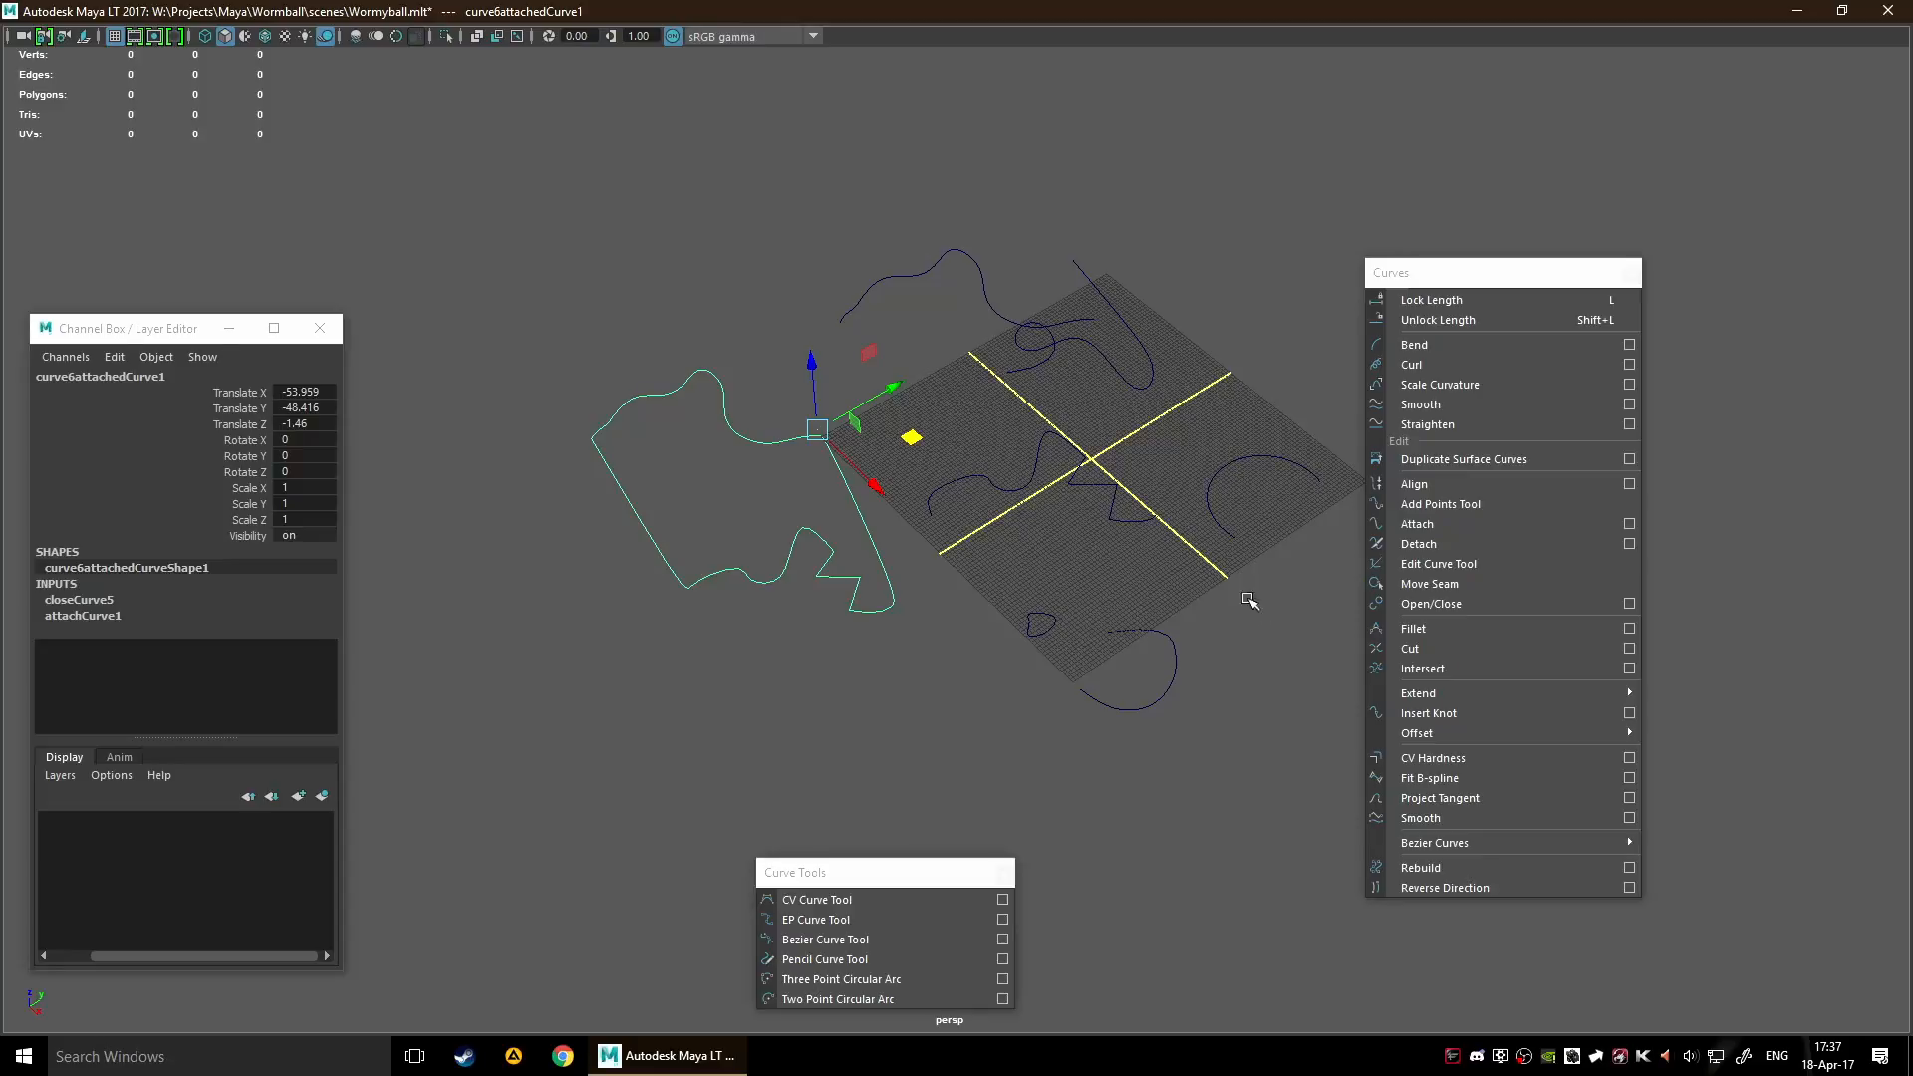
pyautogui.click(1451, 778)
pyautogui.scroll(3, 1076, 640)
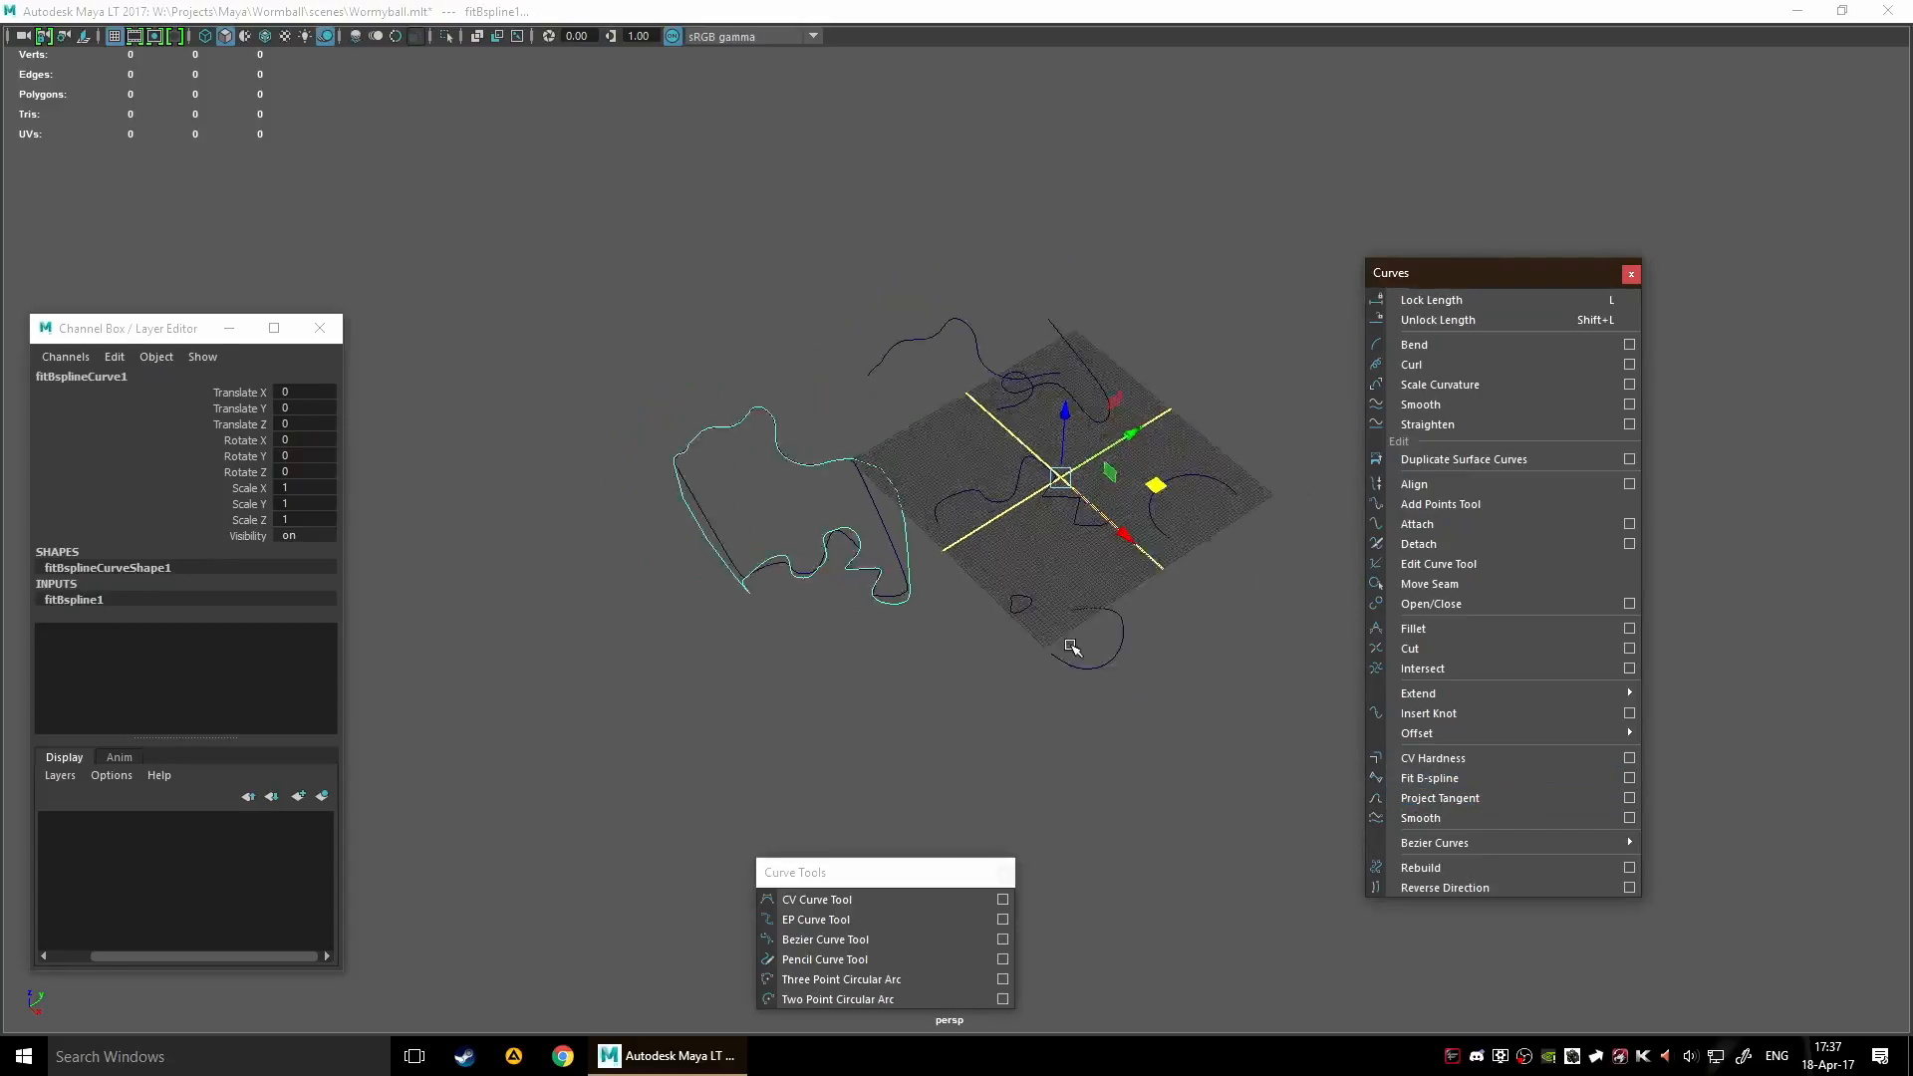
pyautogui.moveTo(1236, 446); pyautogui.dragTo(1186, 445)
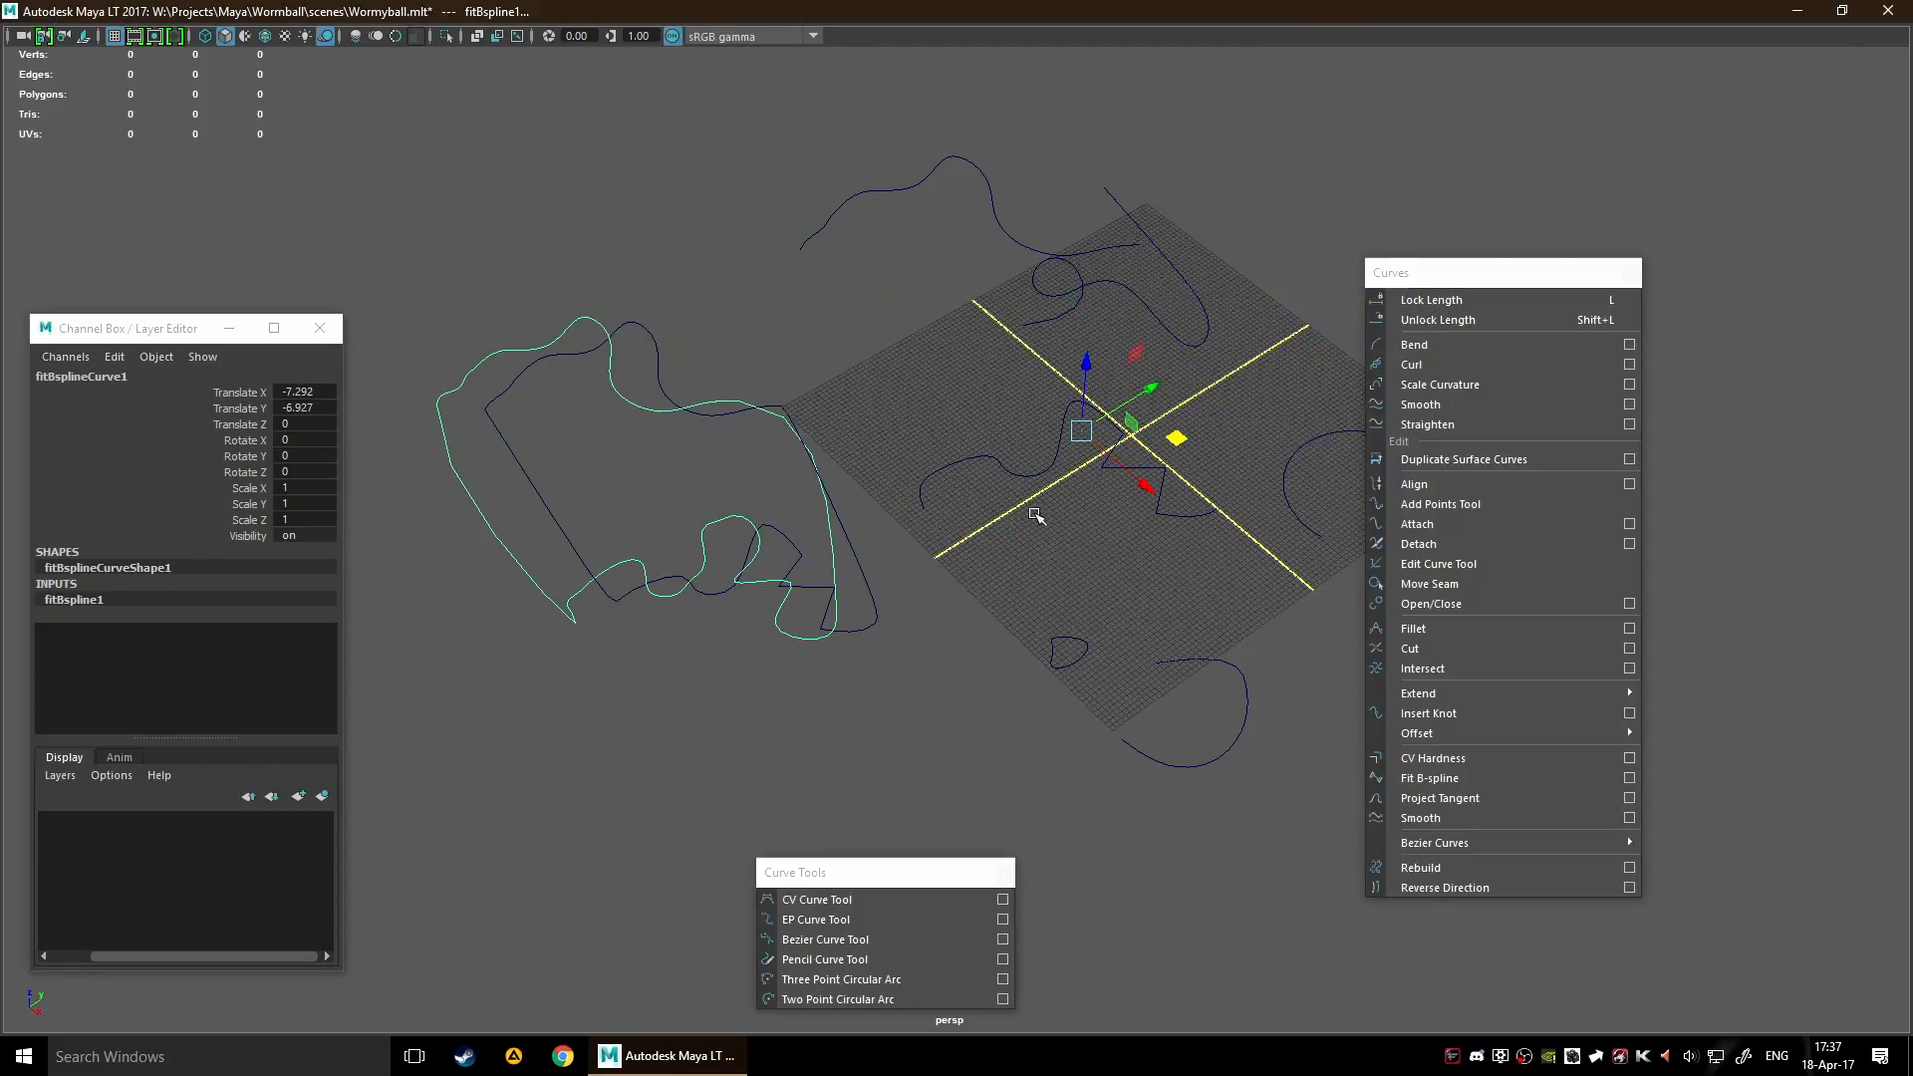
pyautogui.hotkey('ctrl', 'z')
pyautogui.hotkey('ctrl', 'z')
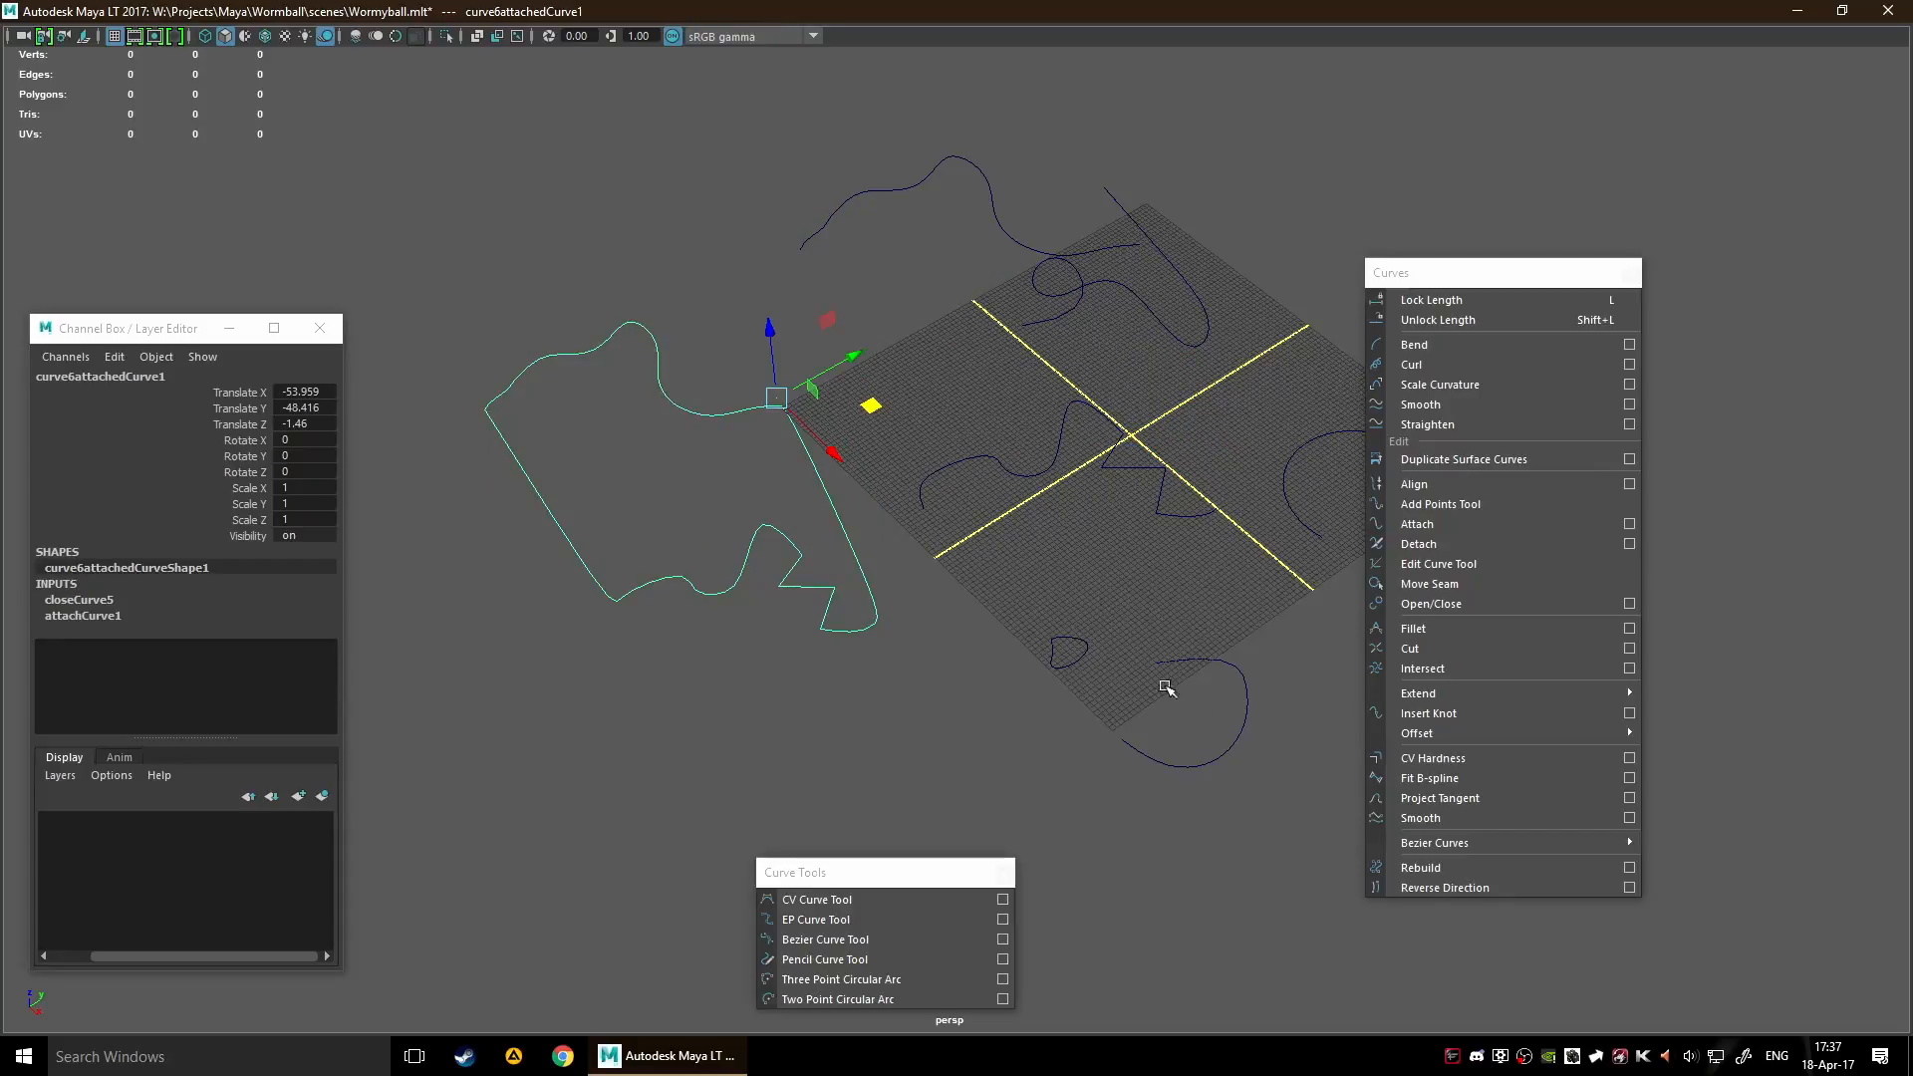
# Fit a B-spline to the closed attached curve again, shift the fitted curve aside, and undo both operations
pyautogui.click(1445, 781)
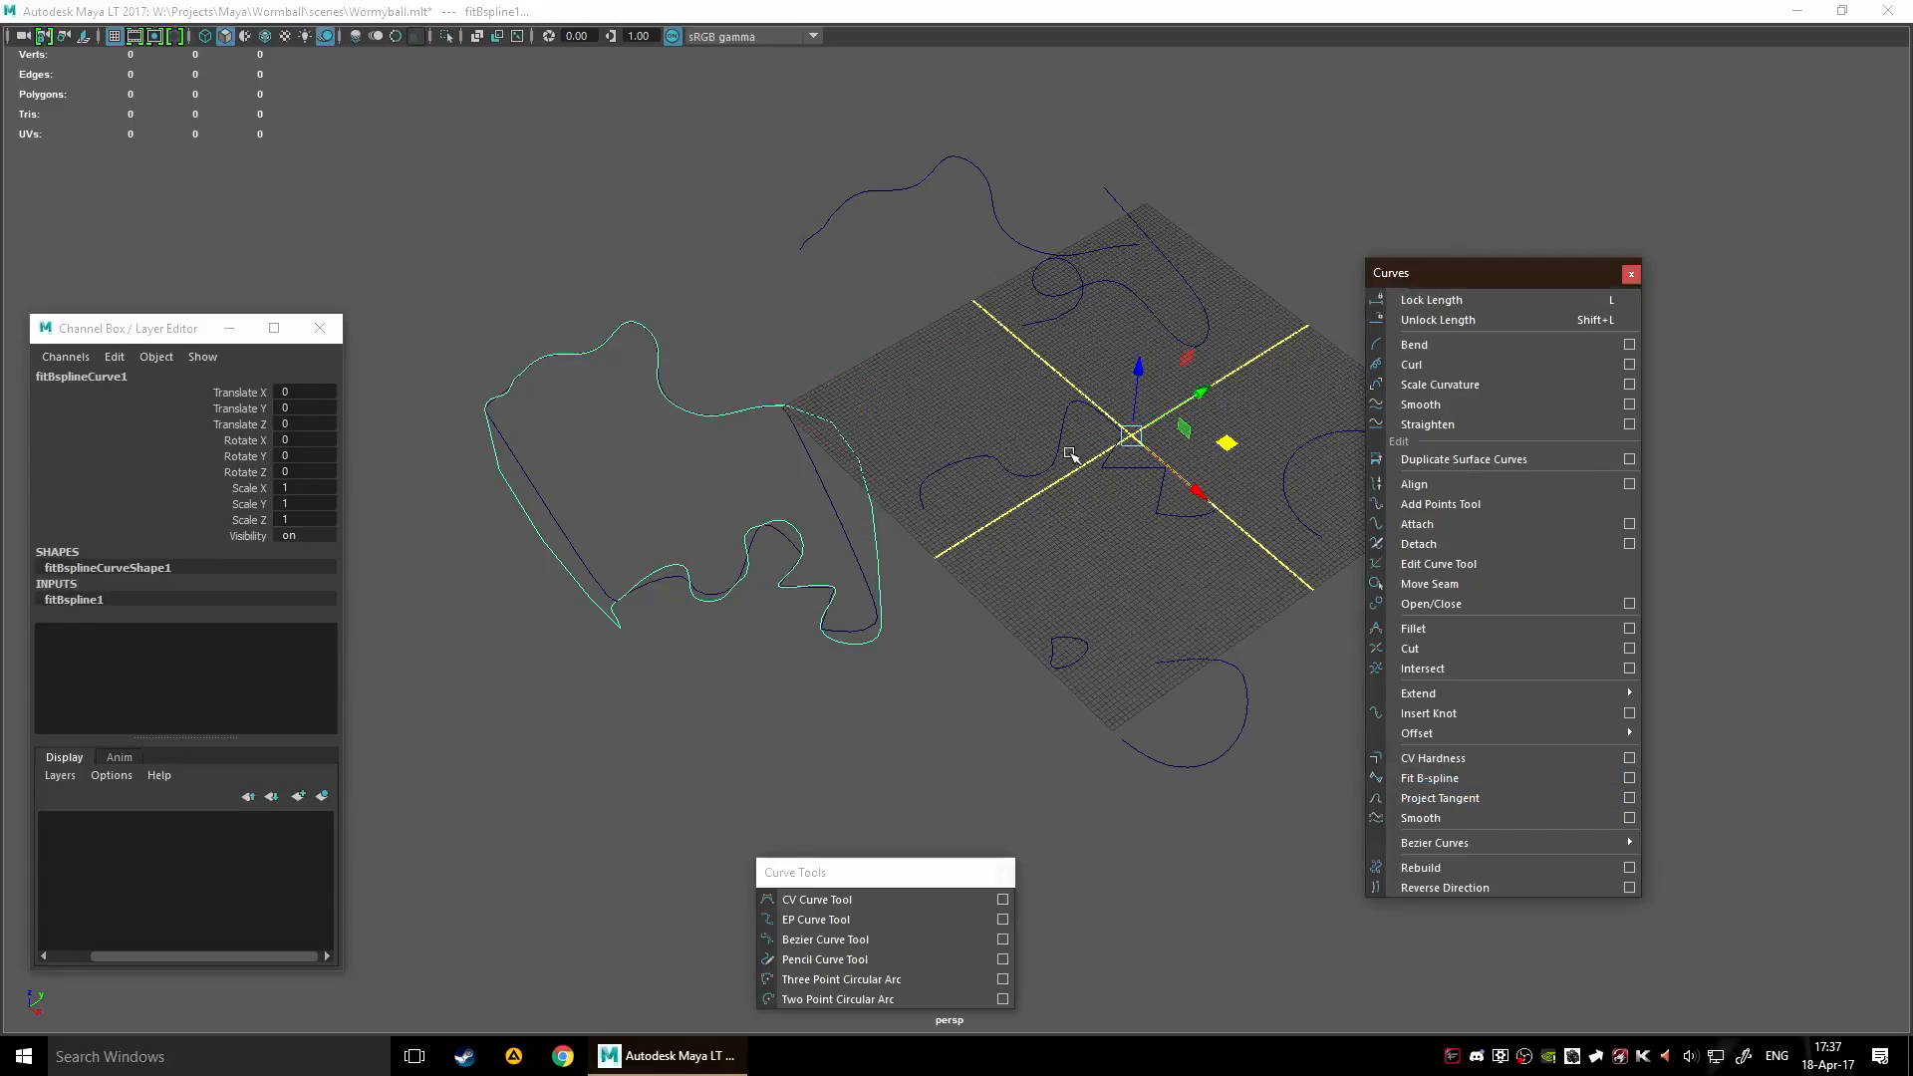
pyautogui.moveTo(1227, 442); pyautogui.dragTo(1338, 423)
pyautogui.hotkey('ctrl', 'z')
pyautogui.hotkey('ctrl', 'z')
pyautogui.hotkey('ctrl', 'z')
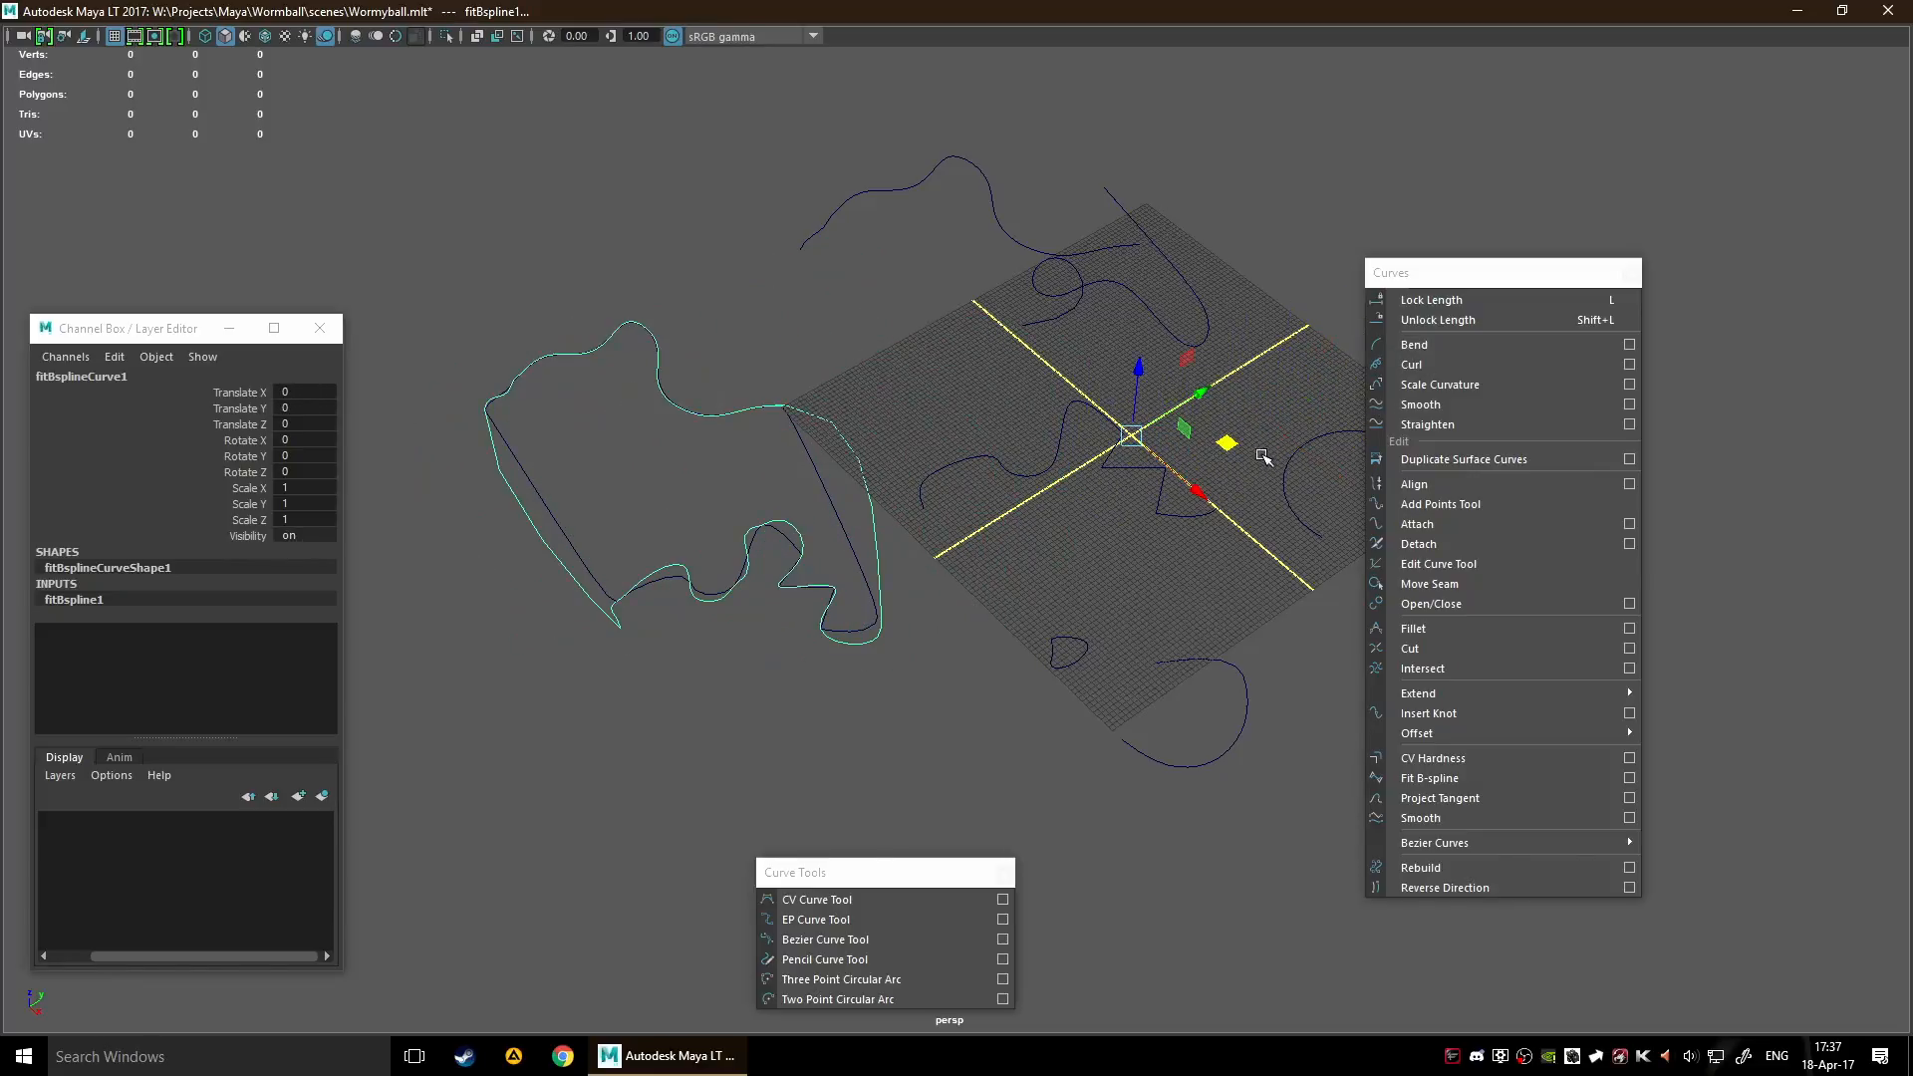
pyautogui.hotkey('ctrl', 'z')
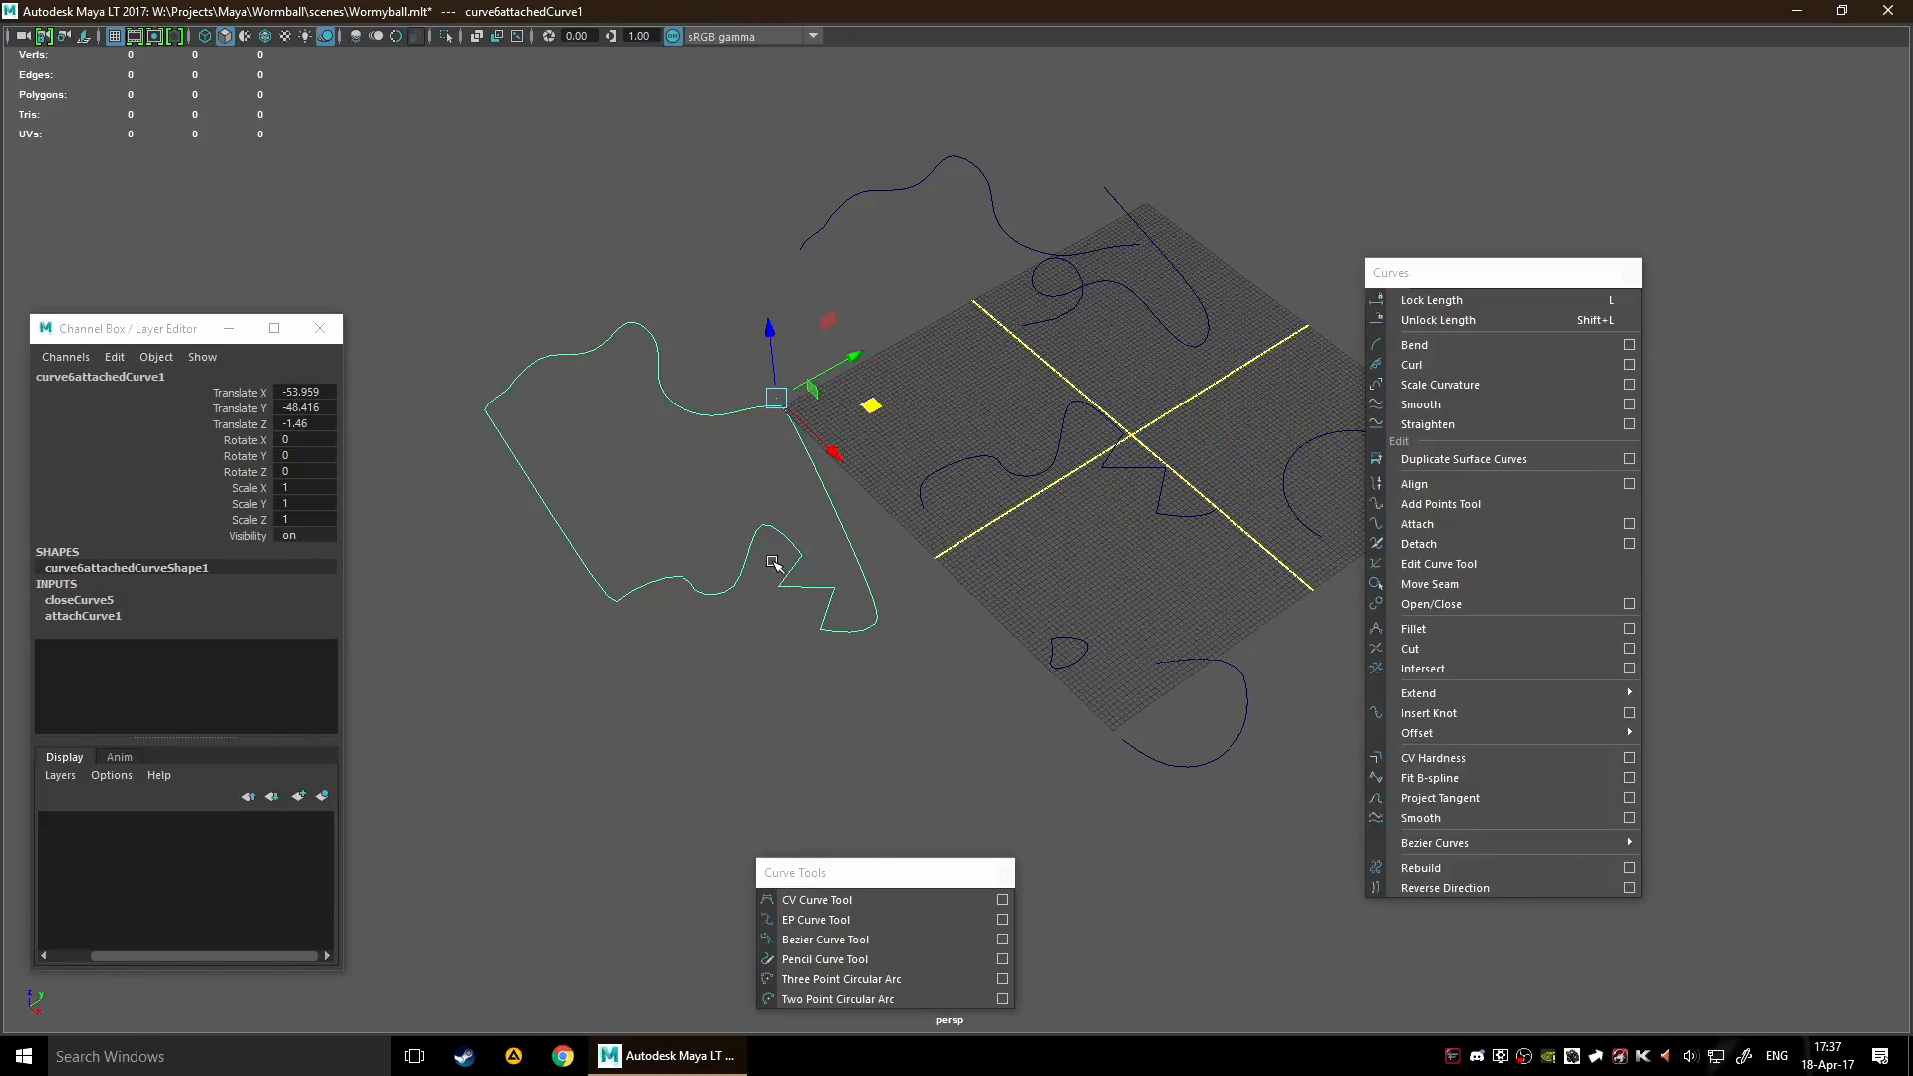
# Fit a B-spline to the closed attached curve and move the fitted curve to Translate X -21.777 and Translate Y 72.855
pyautogui.click(1442, 773)
pyautogui.moveTo(1221, 445); pyautogui.dragTo(1400, 235)
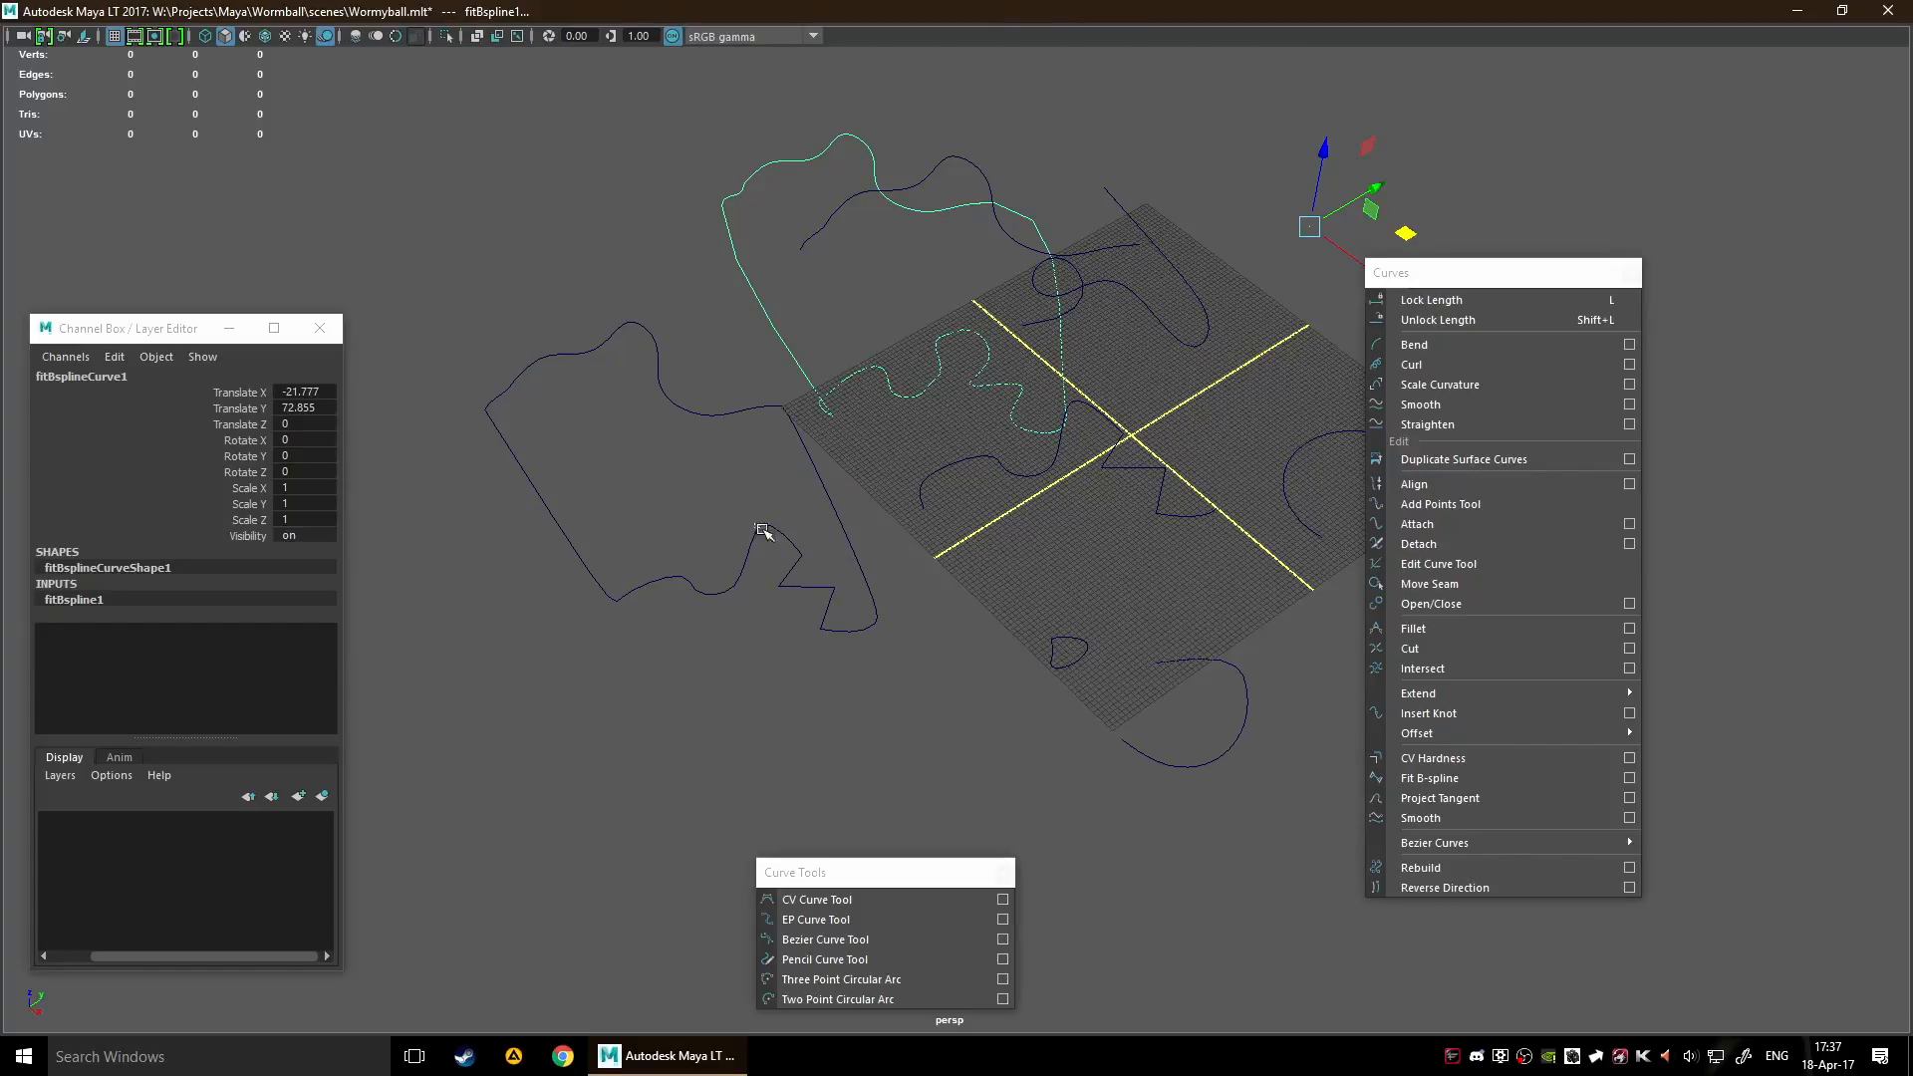
# Select the source curve bezier1 on the grid and move it to Translate X -31.672 and Translate Y -8.813 to test the linked curves
pyautogui.click(755, 525)
pyautogui.moveTo(930, 459); pyautogui.dragTo(1006, 526)
pyautogui.moveTo(1170, 364); pyautogui.dragTo(696, 560)
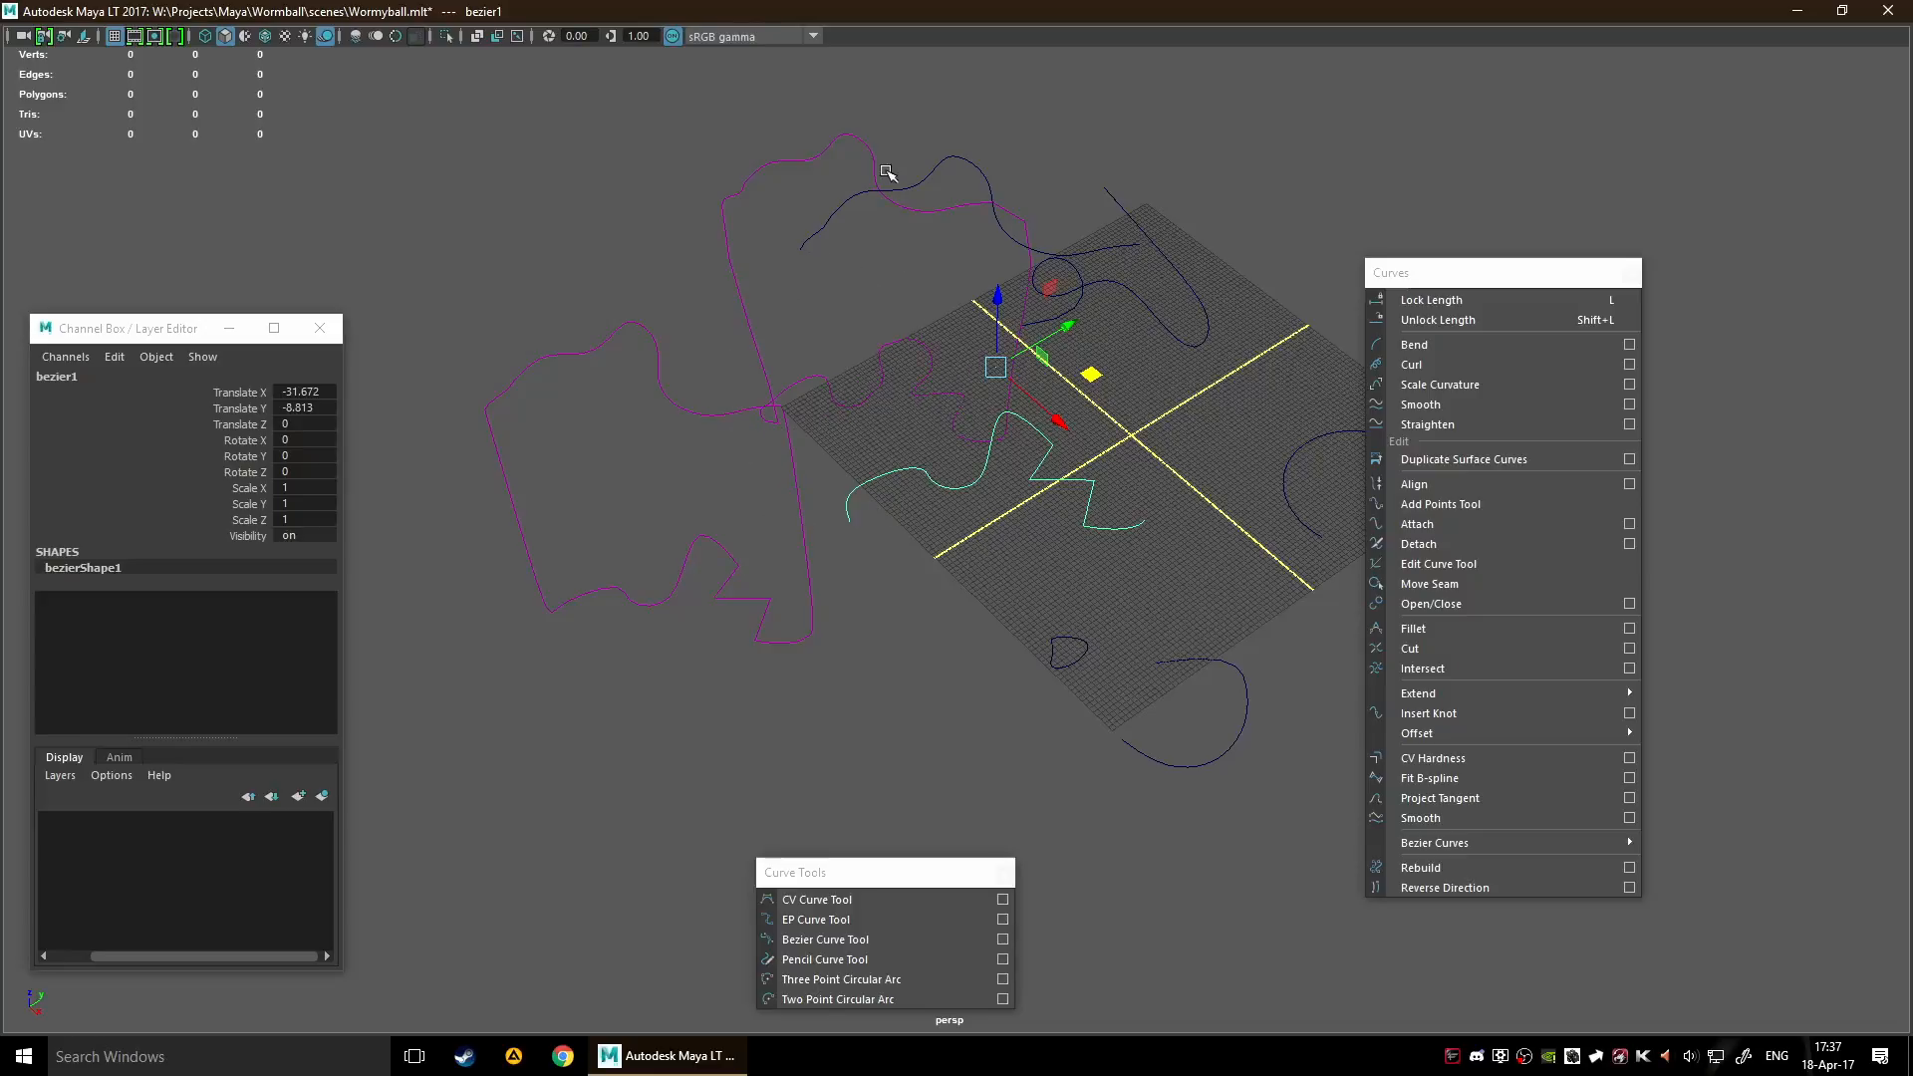
pyautogui.scroll(-2, 882, 470)
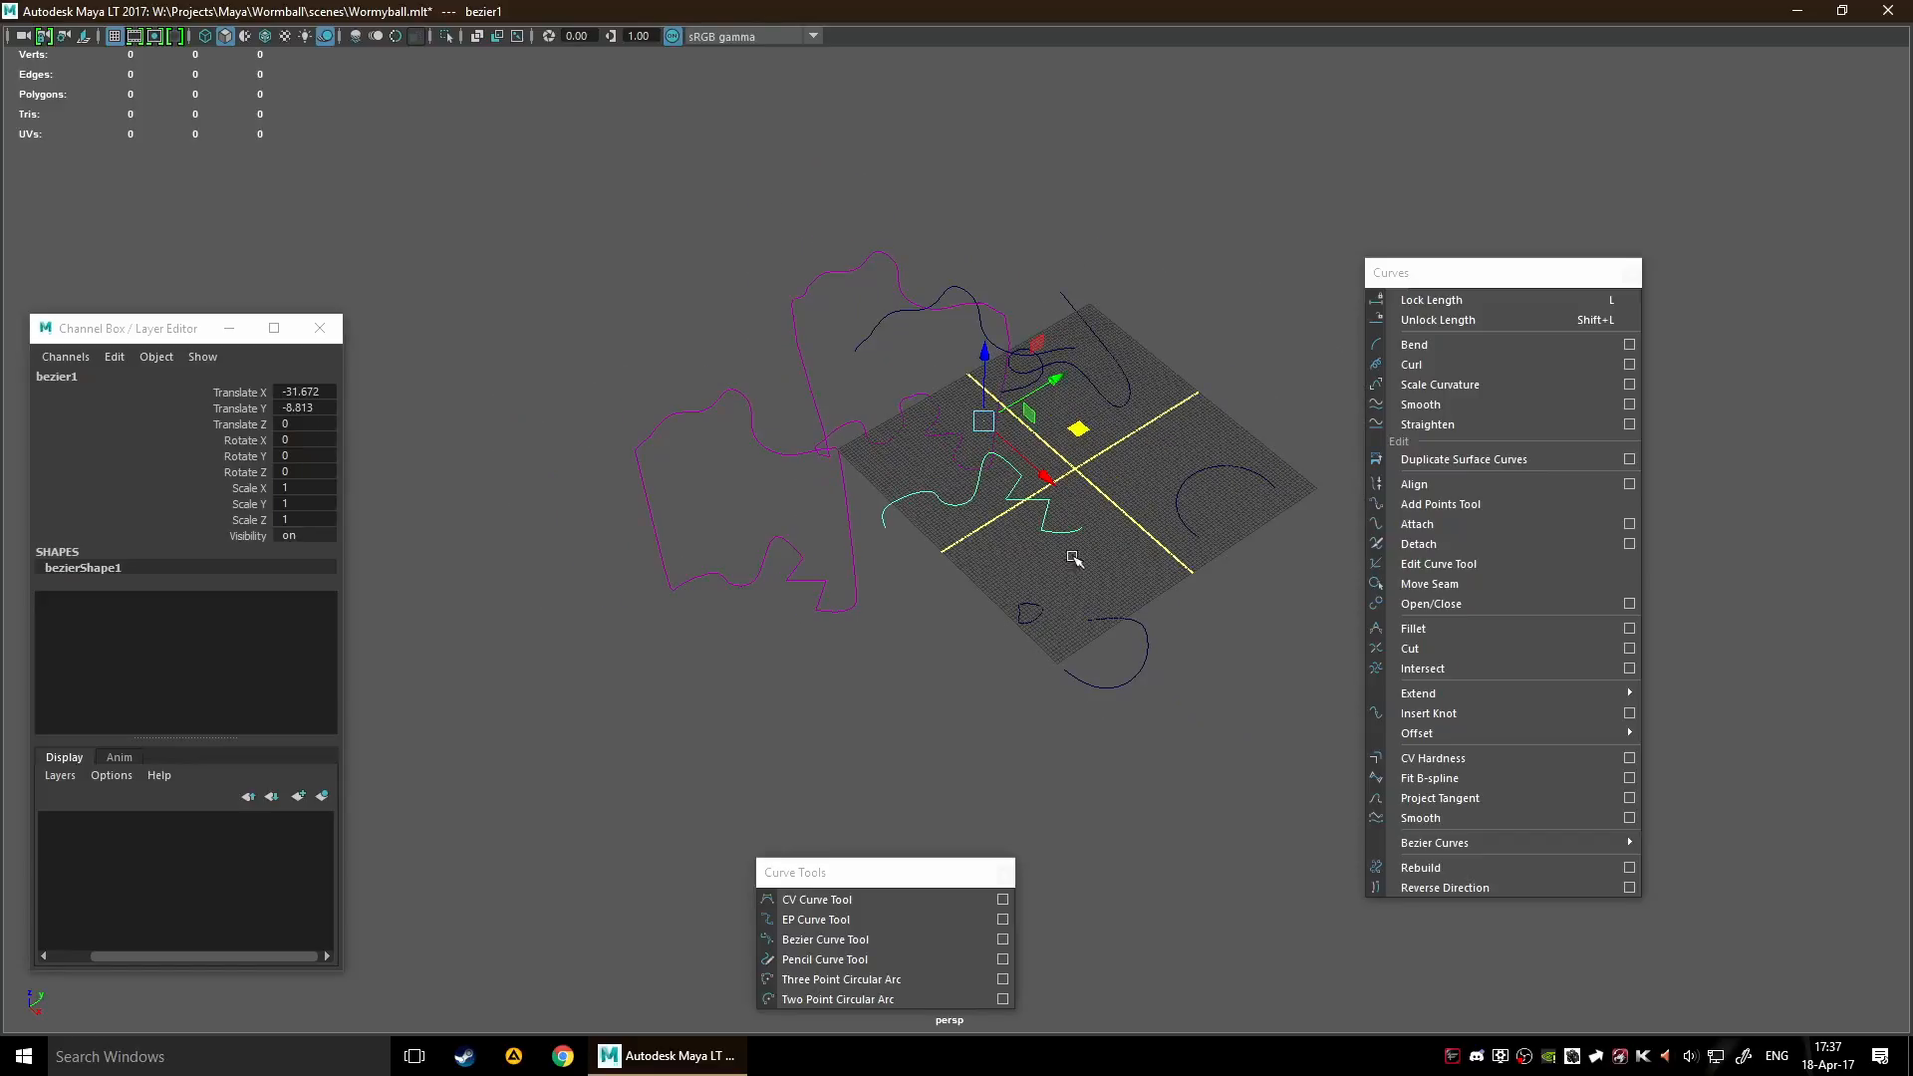
pyautogui.scroll(1, 1051, 563)
pyautogui.scroll(1, 851, 568)
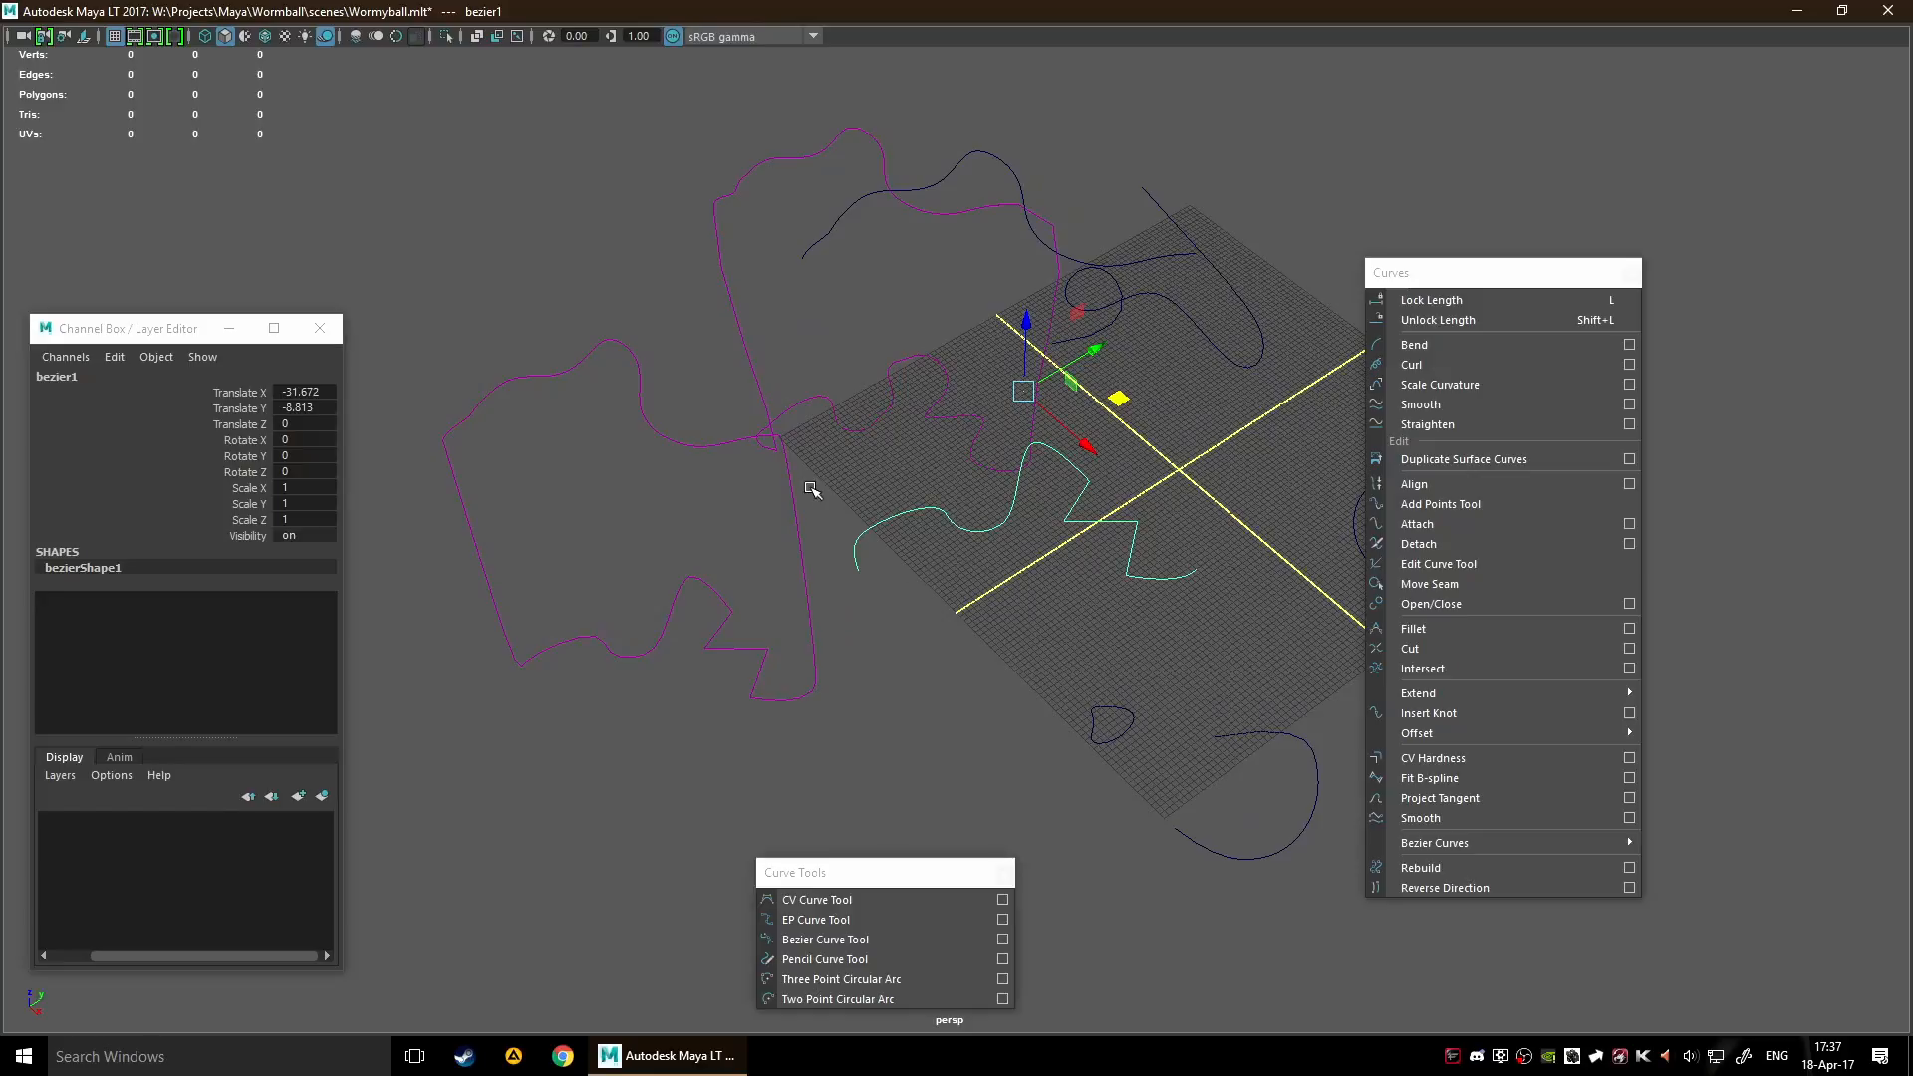
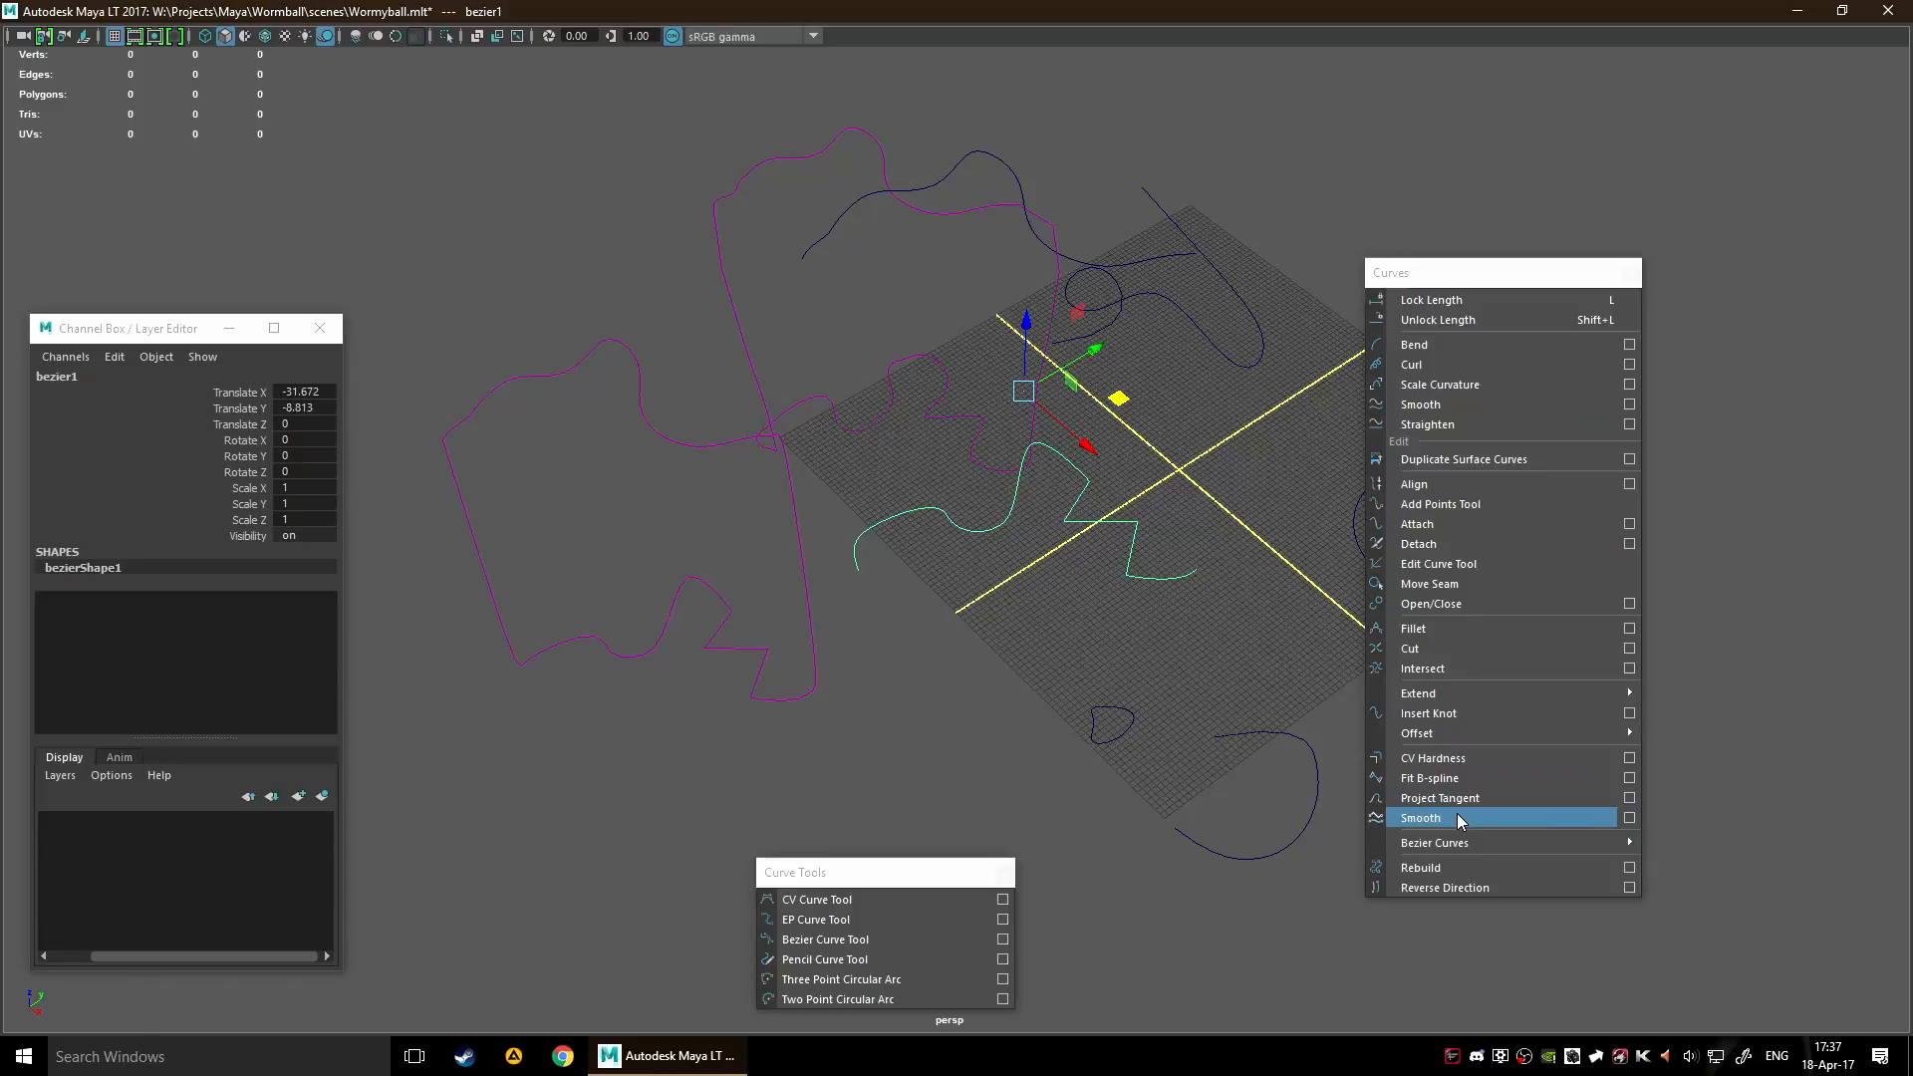
# Try the Smooth command on curve4, the looping curve at the far side of the grid
pyautogui.keyDown('alt'); pyautogui.moveTo(1066, 617); pyautogui.dragTo(771, 607, button='middle'); pyautogui.keyUp('alt')
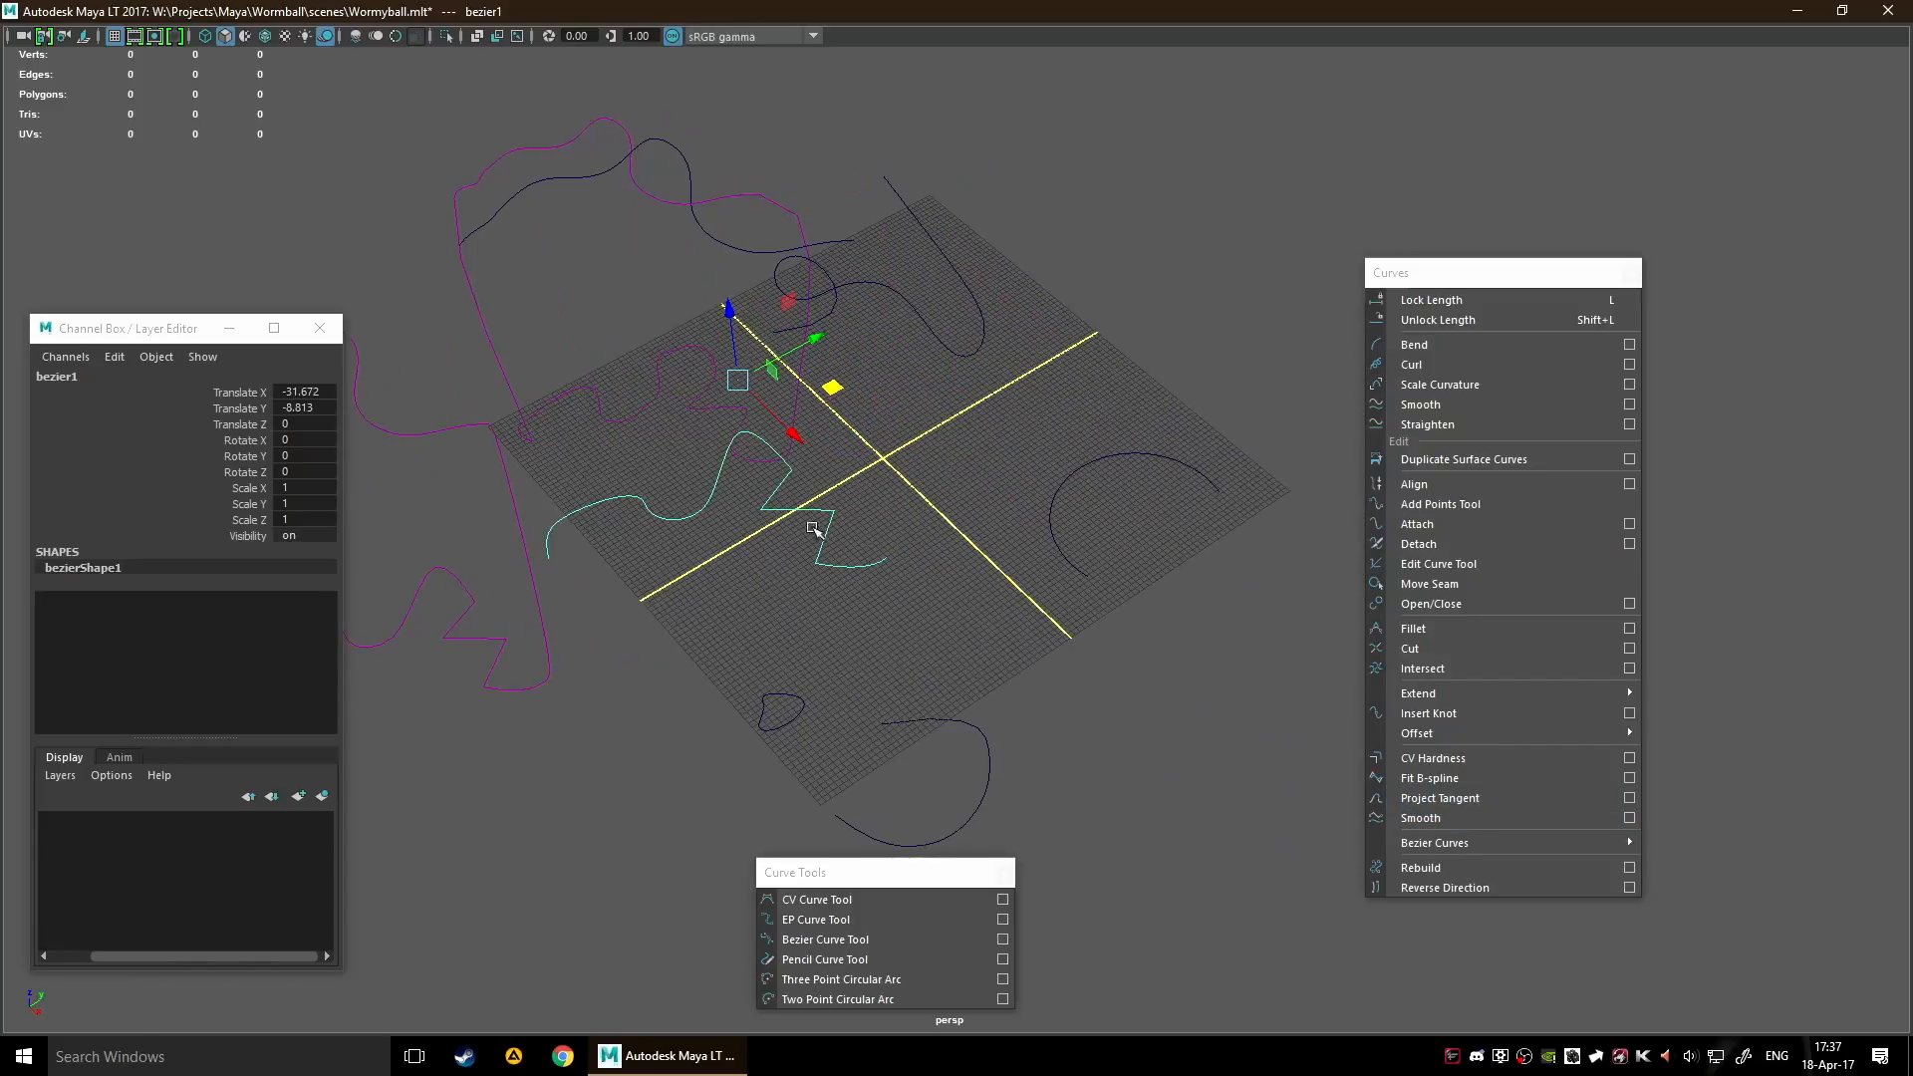
pyautogui.click(899, 297)
pyautogui.click(1499, 816)
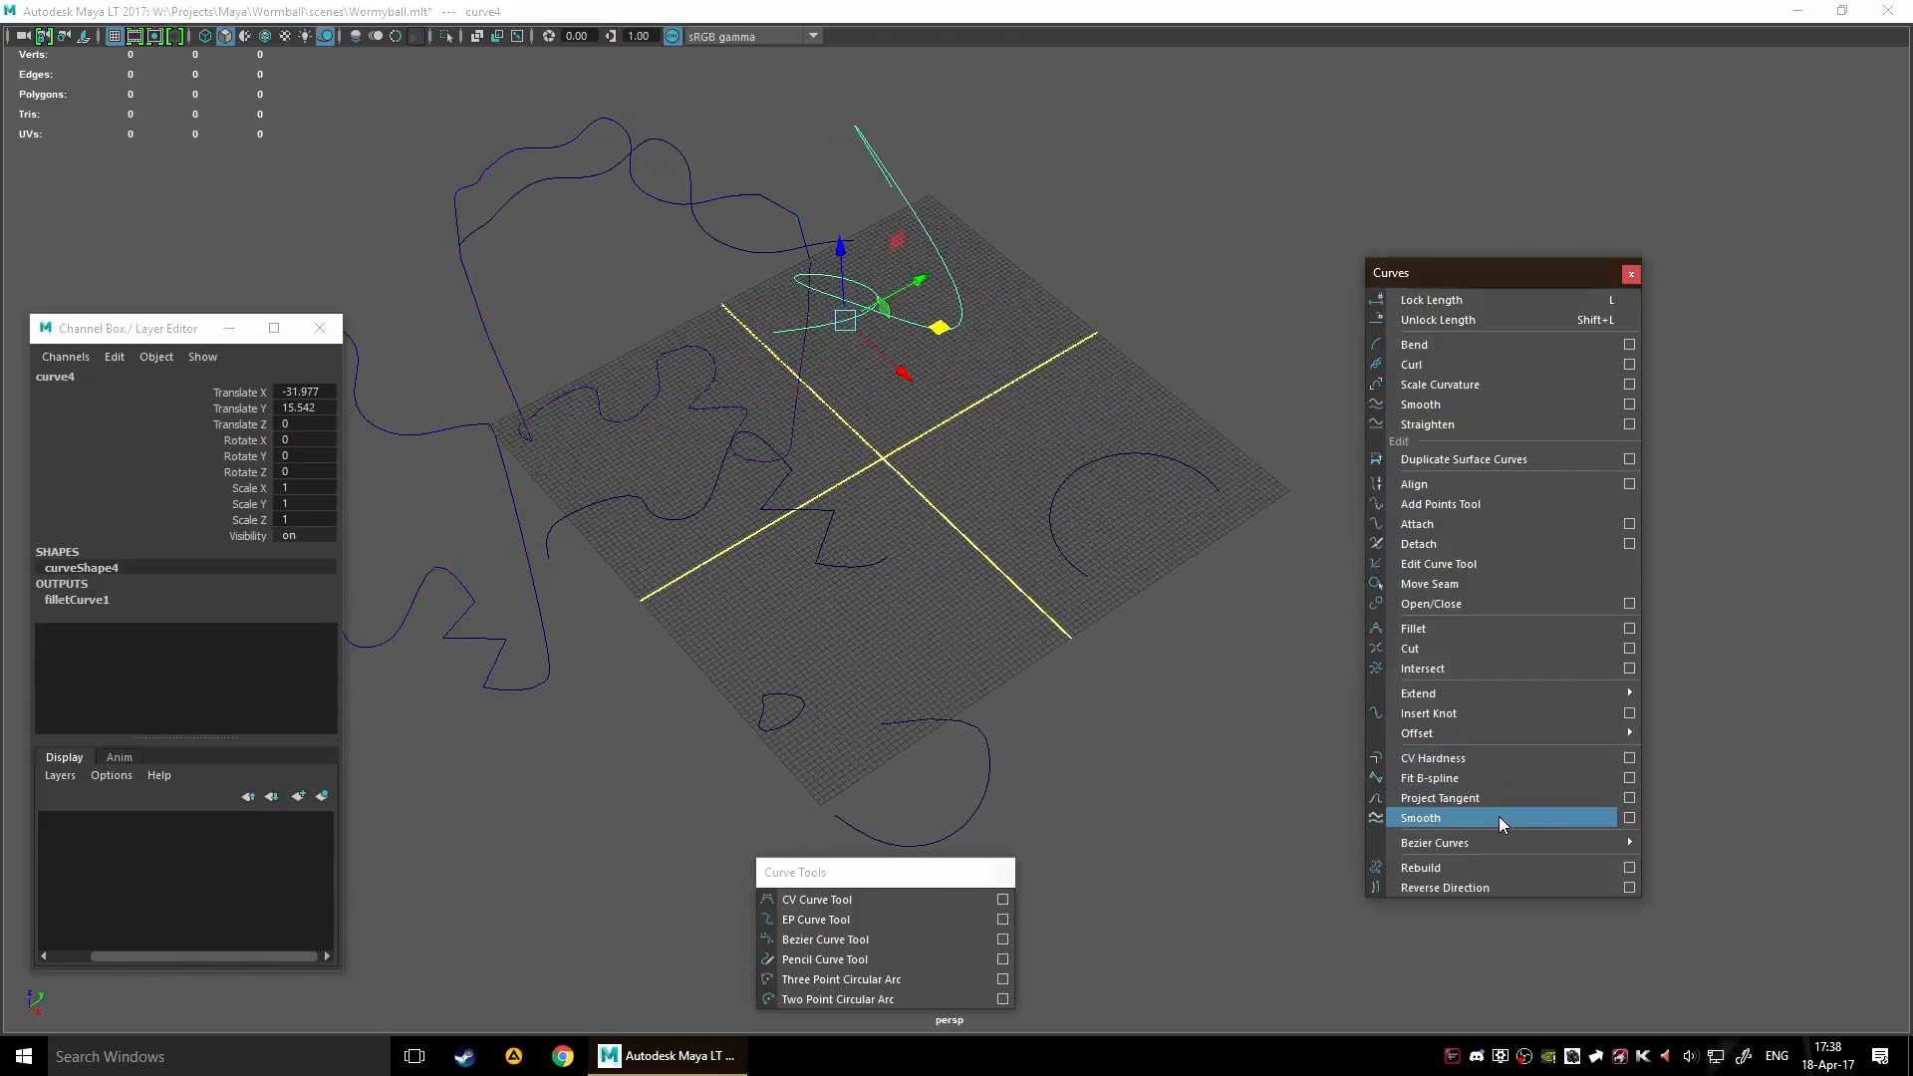
# Move the source curve bezier1 off the grid to Translate X 67.295 and Translate Y -7.007
pyautogui.keyDown('alt'); pyautogui.moveTo(990, 482); pyautogui.dragTo(767, 596); pyautogui.keyUp('alt')
pyautogui.click(1009, 584)
pyautogui.moveTo(981, 416); pyautogui.dragTo(1346, 785)
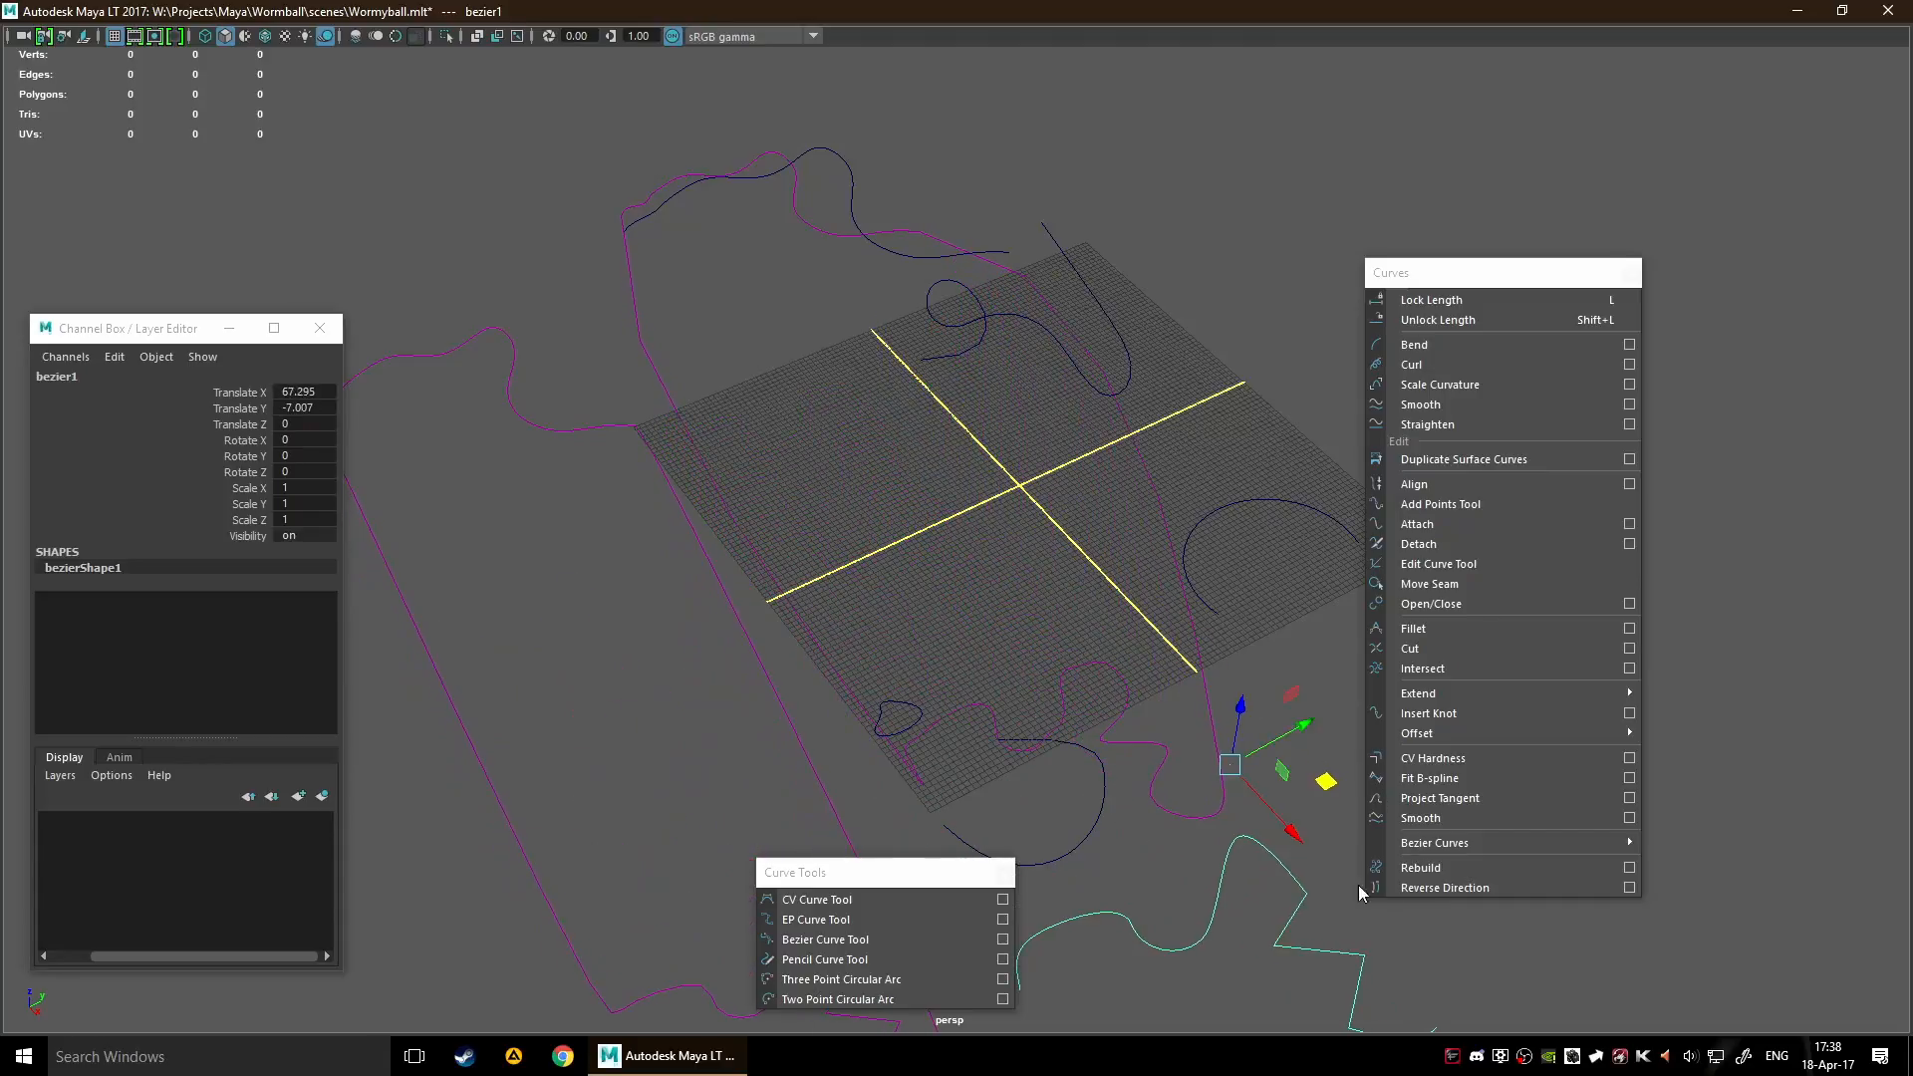
pyautogui.keyDown('alt'); pyautogui.moveTo(1222, 825); pyautogui.dragTo(972, 356, button='middle'); pyautogui.keyUp('alt')
pyautogui.keyDown('alt'); pyautogui.moveTo(972, 356); pyautogui.dragTo(1121, 624); pyautogui.keyUp('alt')
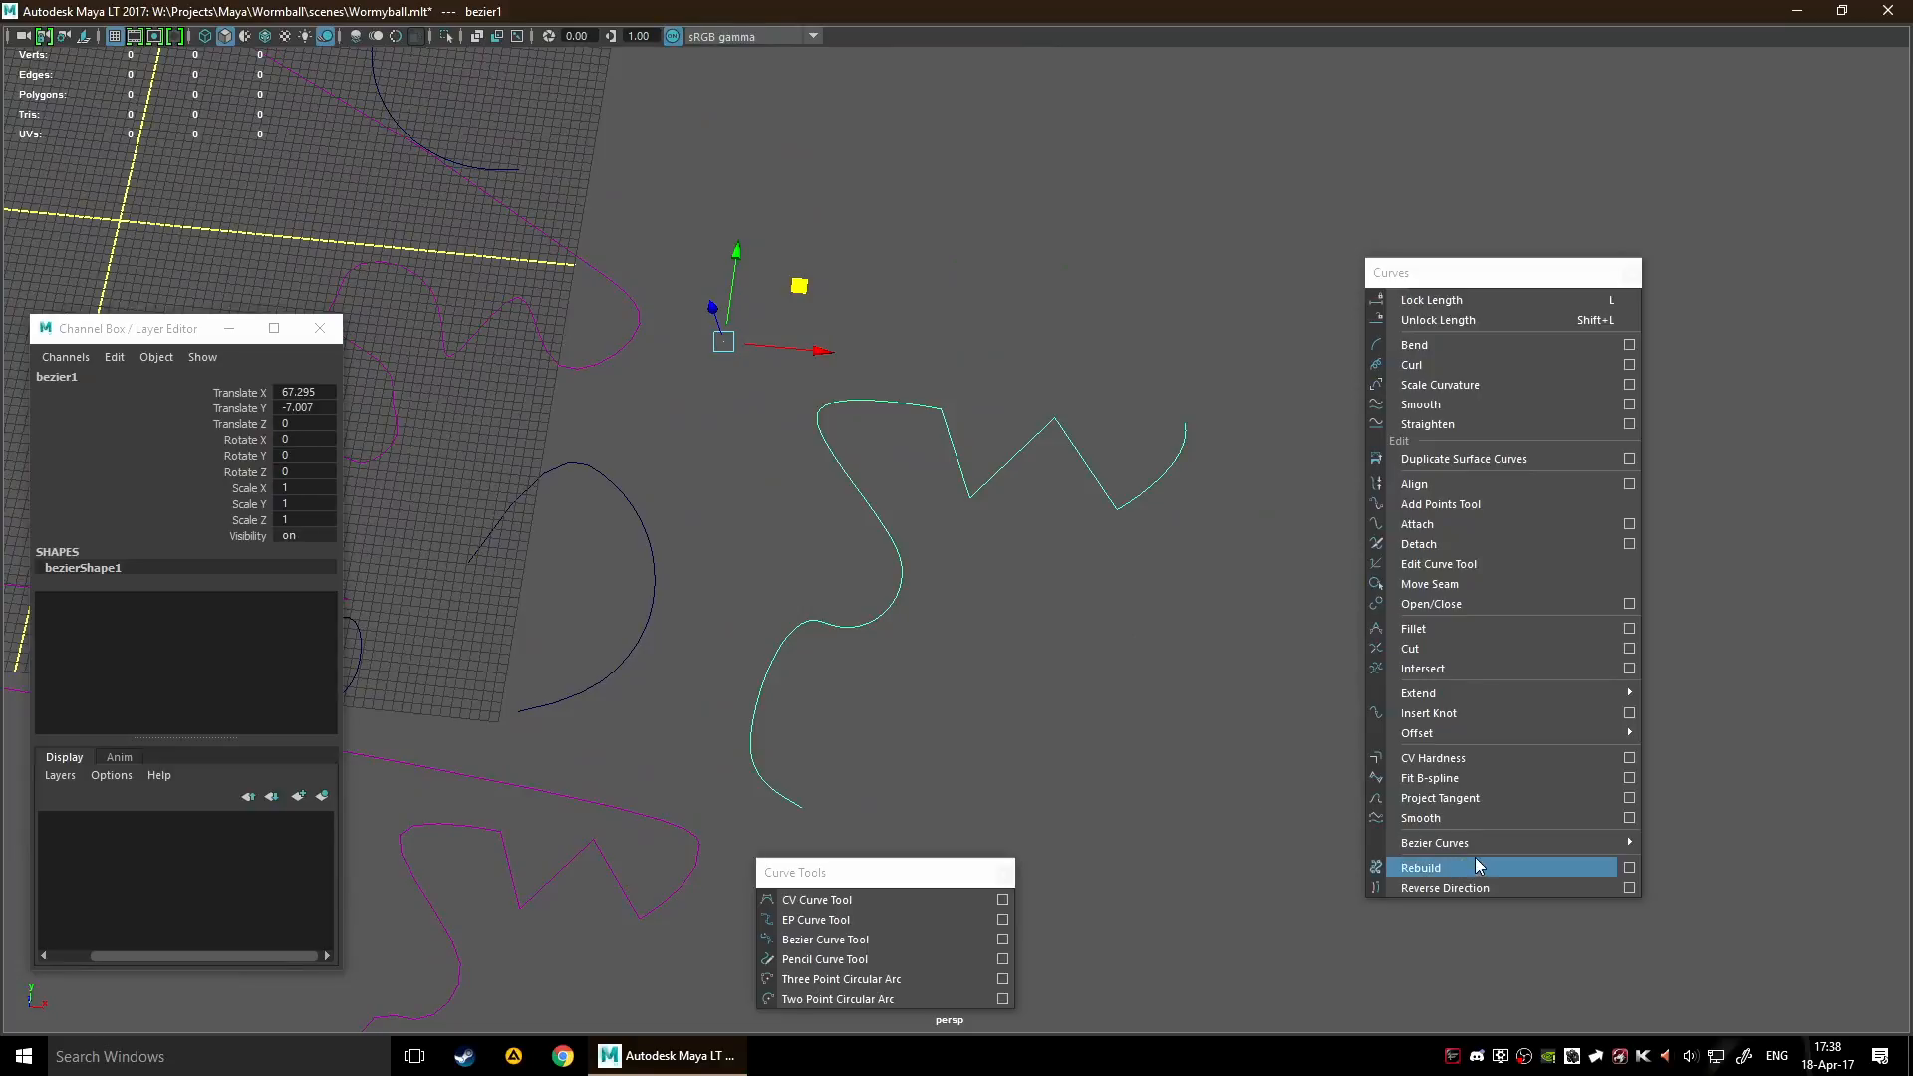
# Detach the Bezier Curves commands into a separate floating window near the curve tools
pyautogui.moveTo(1489, 845)
pyautogui.click(1707, 839)
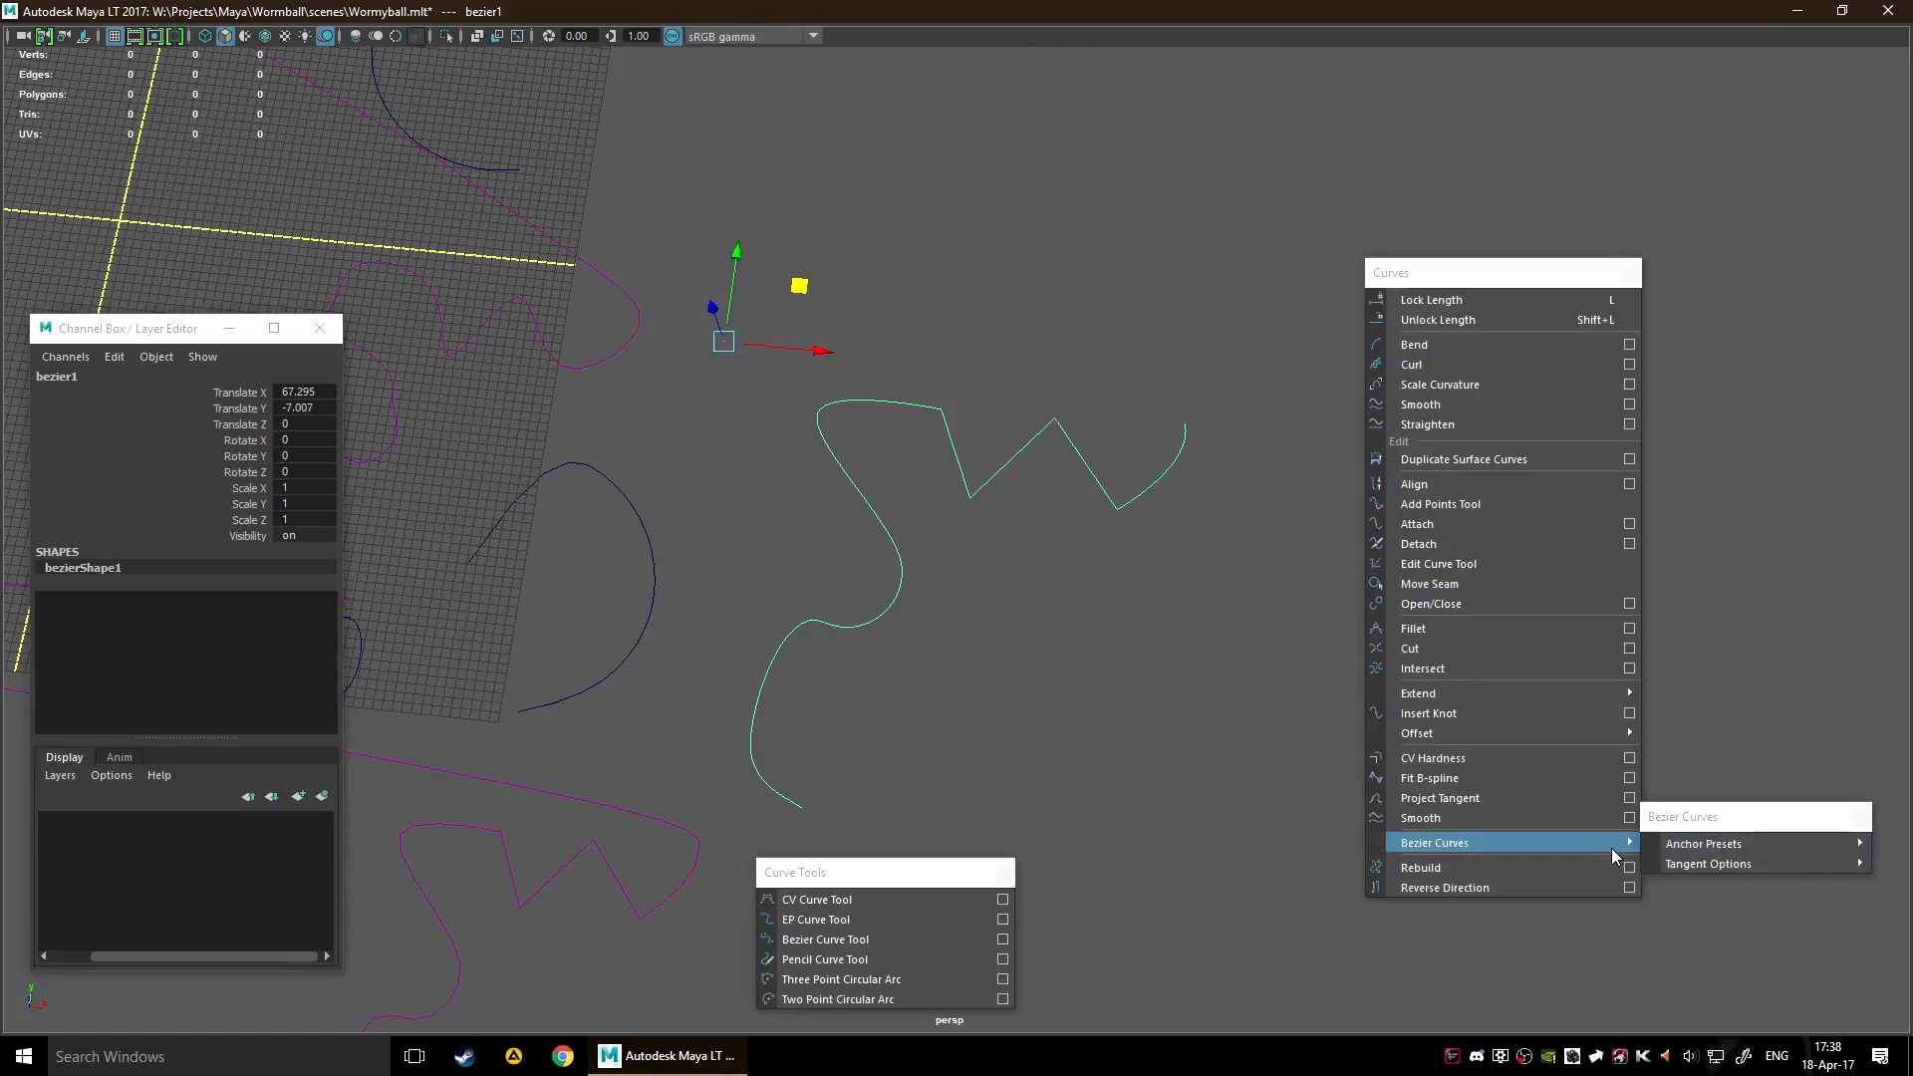
pyautogui.moveTo(1755, 817); pyautogui.dragTo(1206, 816)
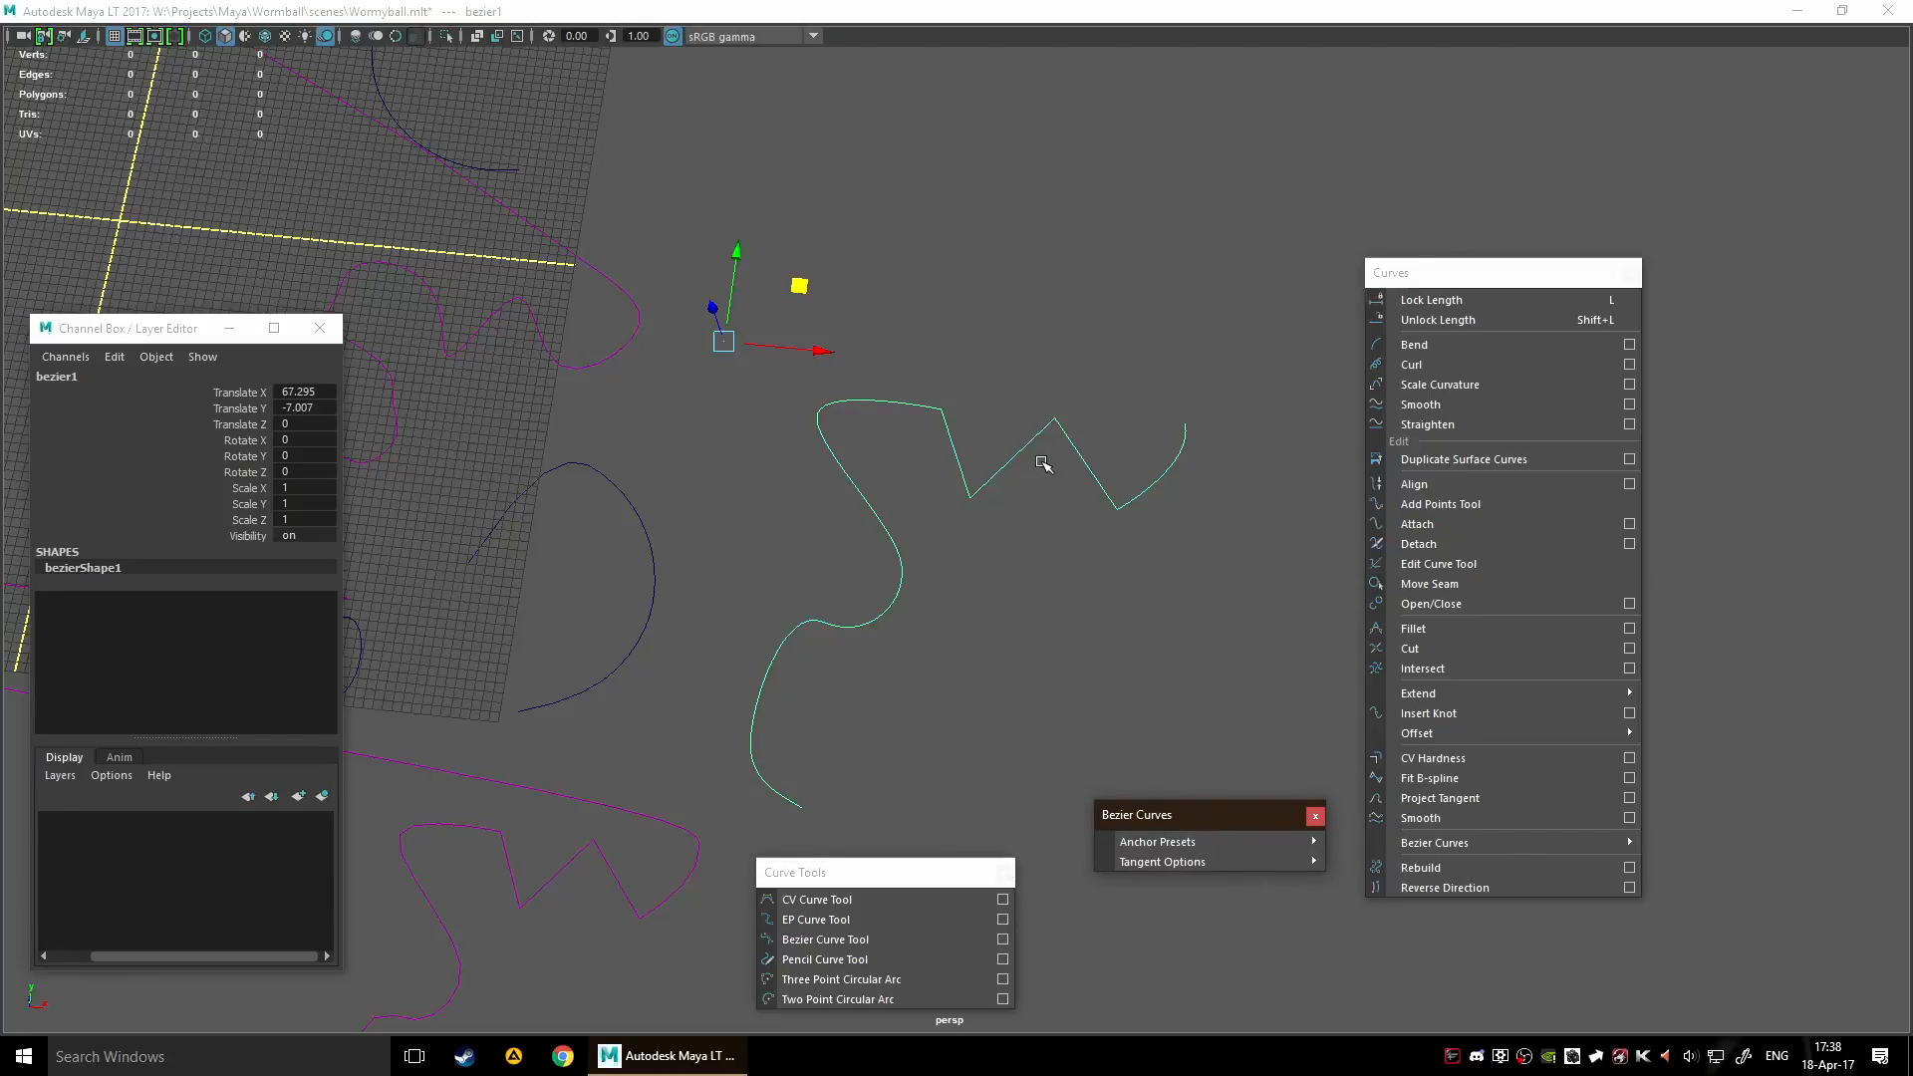
# Show the control vertices of bezier1 and lengthen and rotate the tangent handle at its upper bend to widen the curve
pyautogui.press('F9')
pyautogui.moveTo(1068, 463); pyautogui.dragTo(1154, 649)
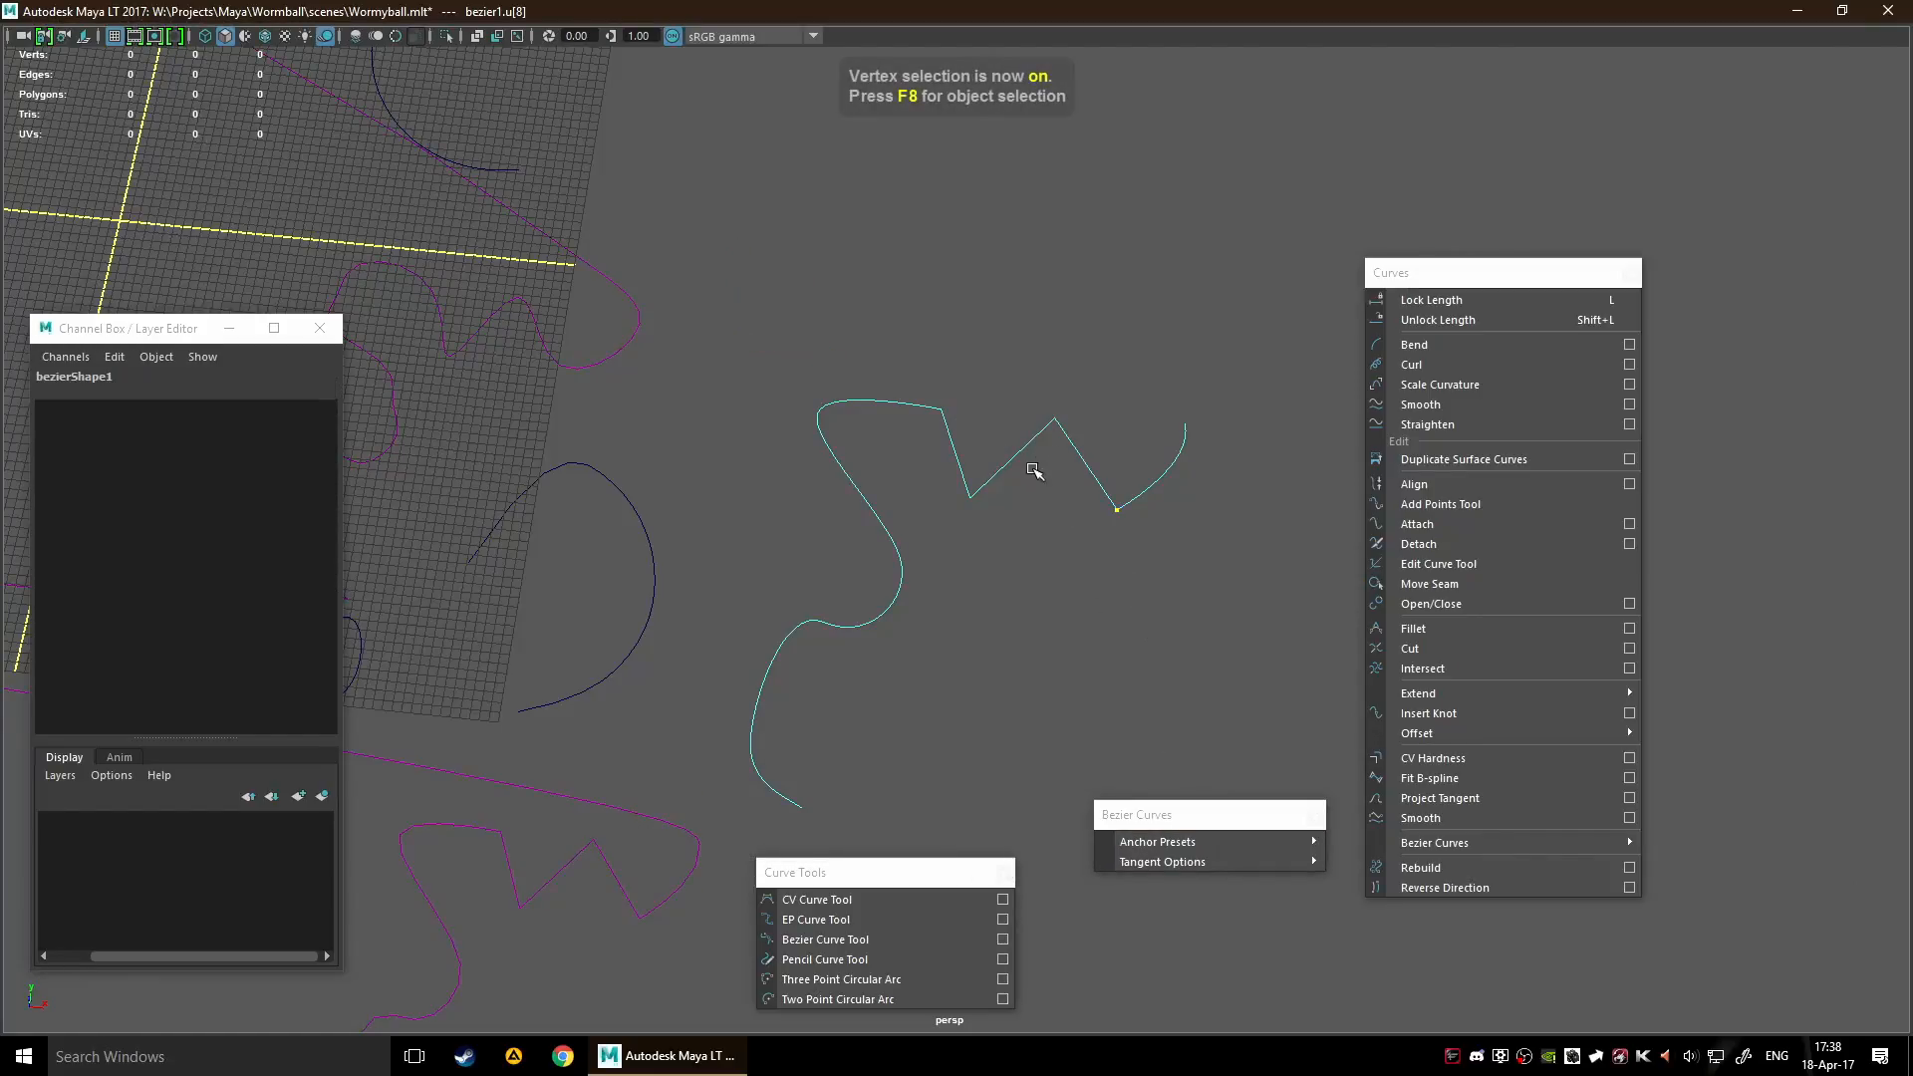
pyautogui.moveTo(974, 469); pyautogui.dragTo(876, 461, button='right')
pyautogui.scroll(3, 1004, 473)
pyautogui.keyDown('alt'); pyautogui.moveTo(1098, 500); pyautogui.dragTo(714, 362); pyautogui.keyUp('alt')
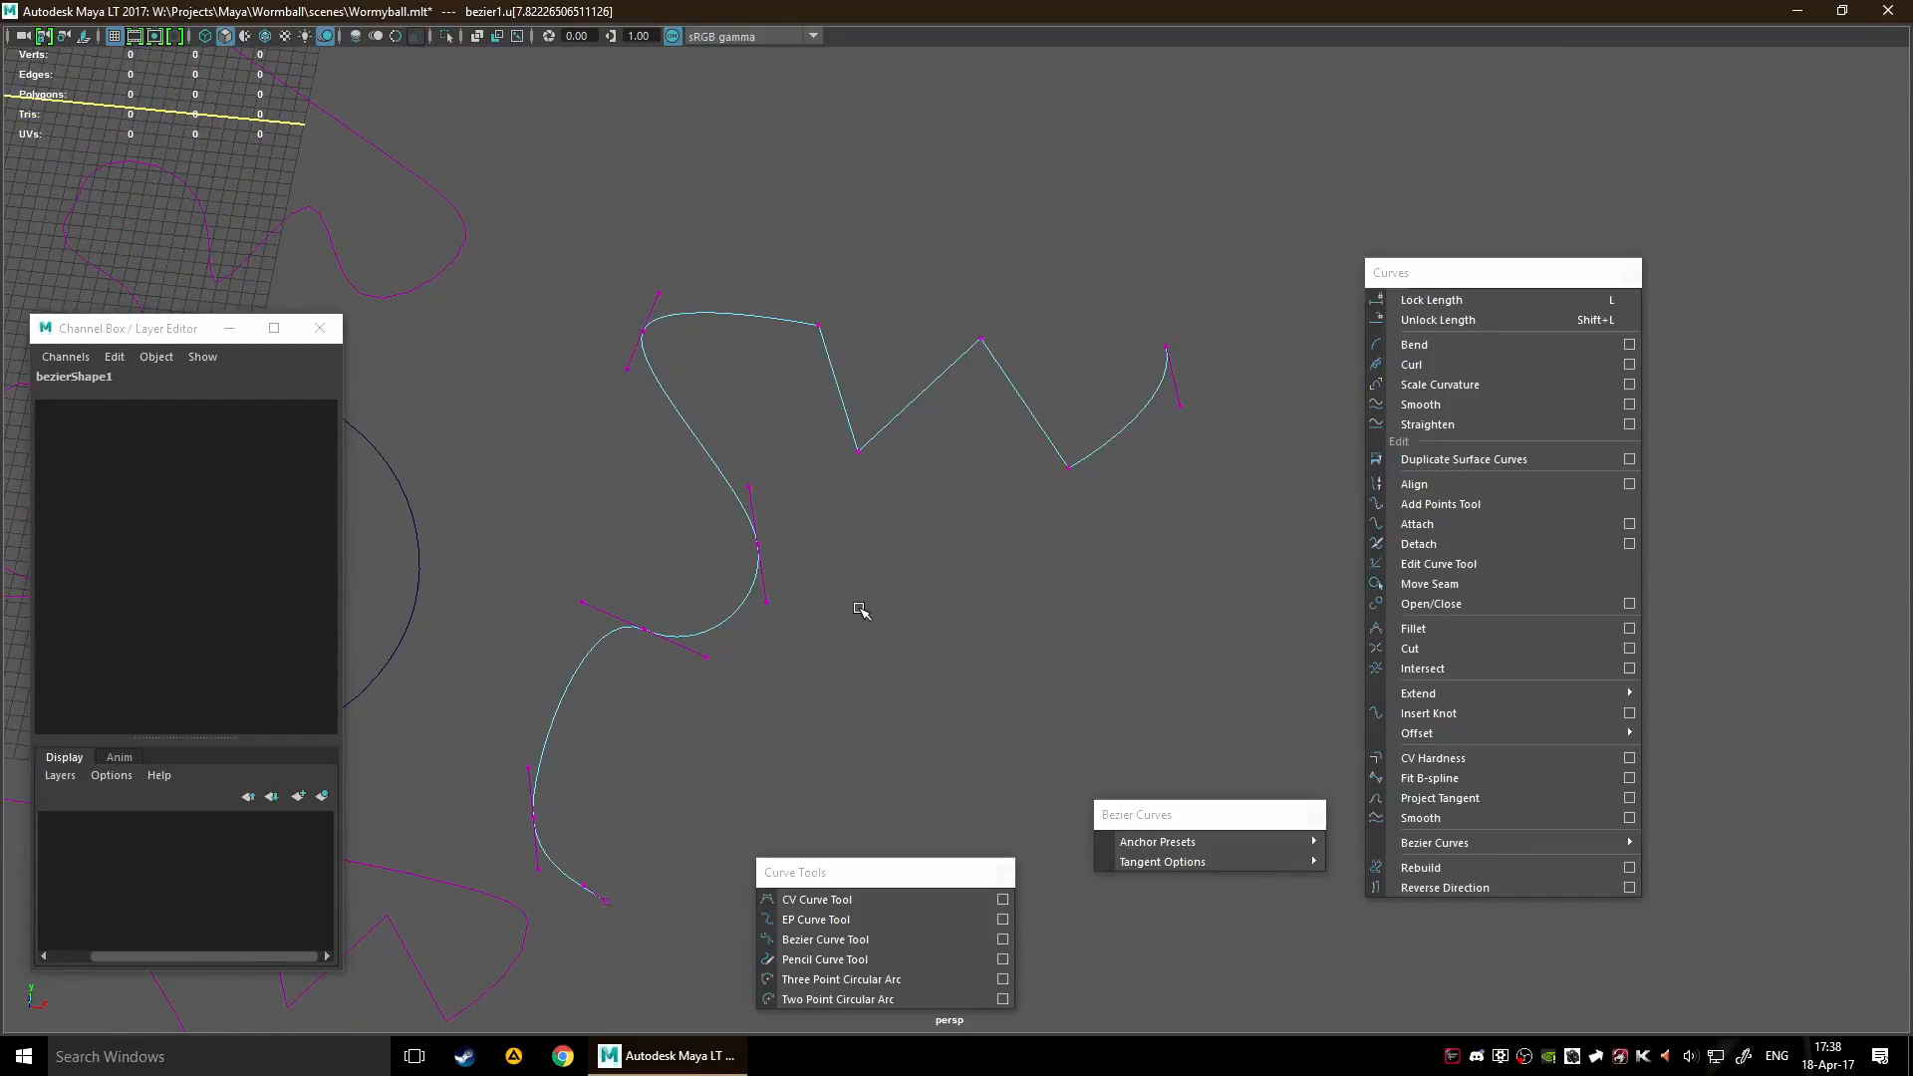
pyautogui.moveTo(630, 269); pyautogui.dragTo(688, 305)
pyautogui.moveTo(752, 239)
pyautogui.mouseDown()
pyautogui.moveTo(740, 305)
pyautogui.moveTo(794, 212)
pyautogui.moveTo(772, 214)
pyautogui.mouseUp()
# Apply the Corner anchor preset to the sharp valley anchor cv[17:19] and move it down and left
pyautogui.moveTo(824, 437); pyautogui.dragTo(865, 465)
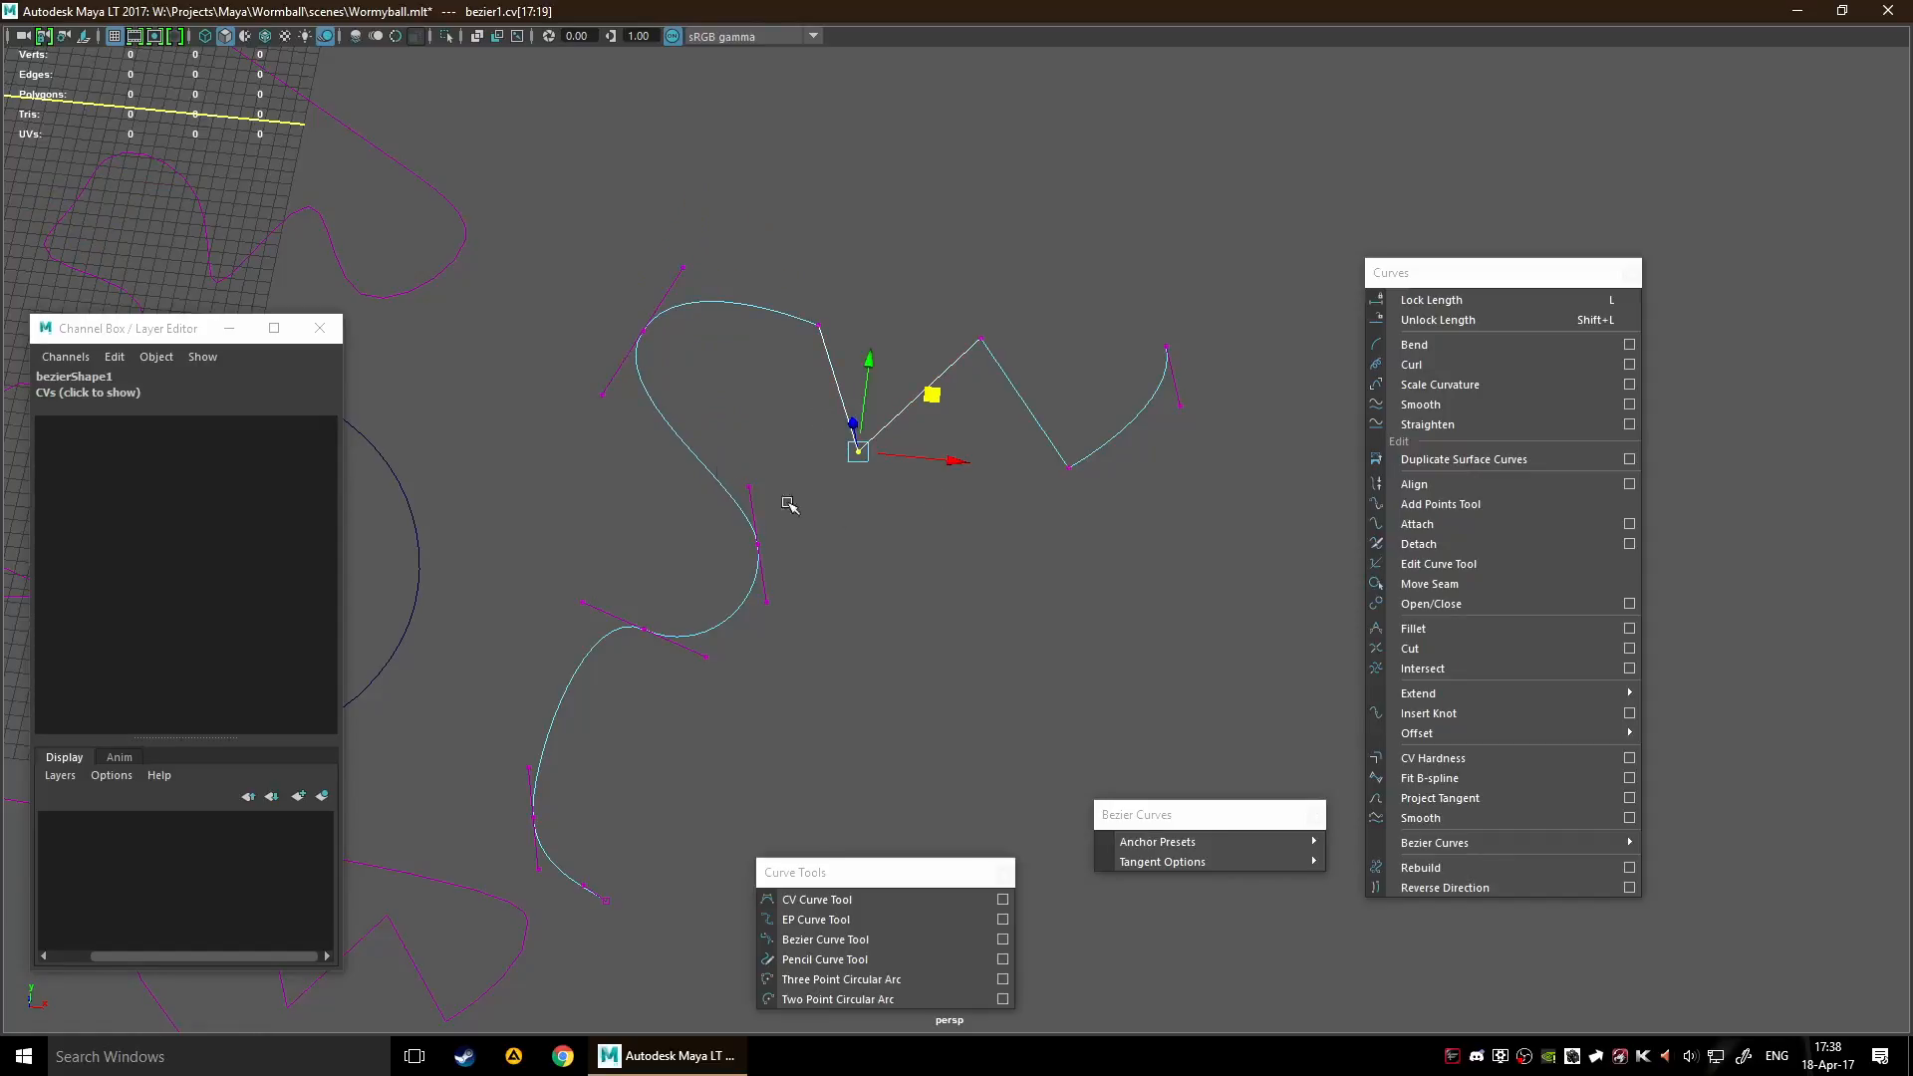
pyautogui.moveTo(1250, 845)
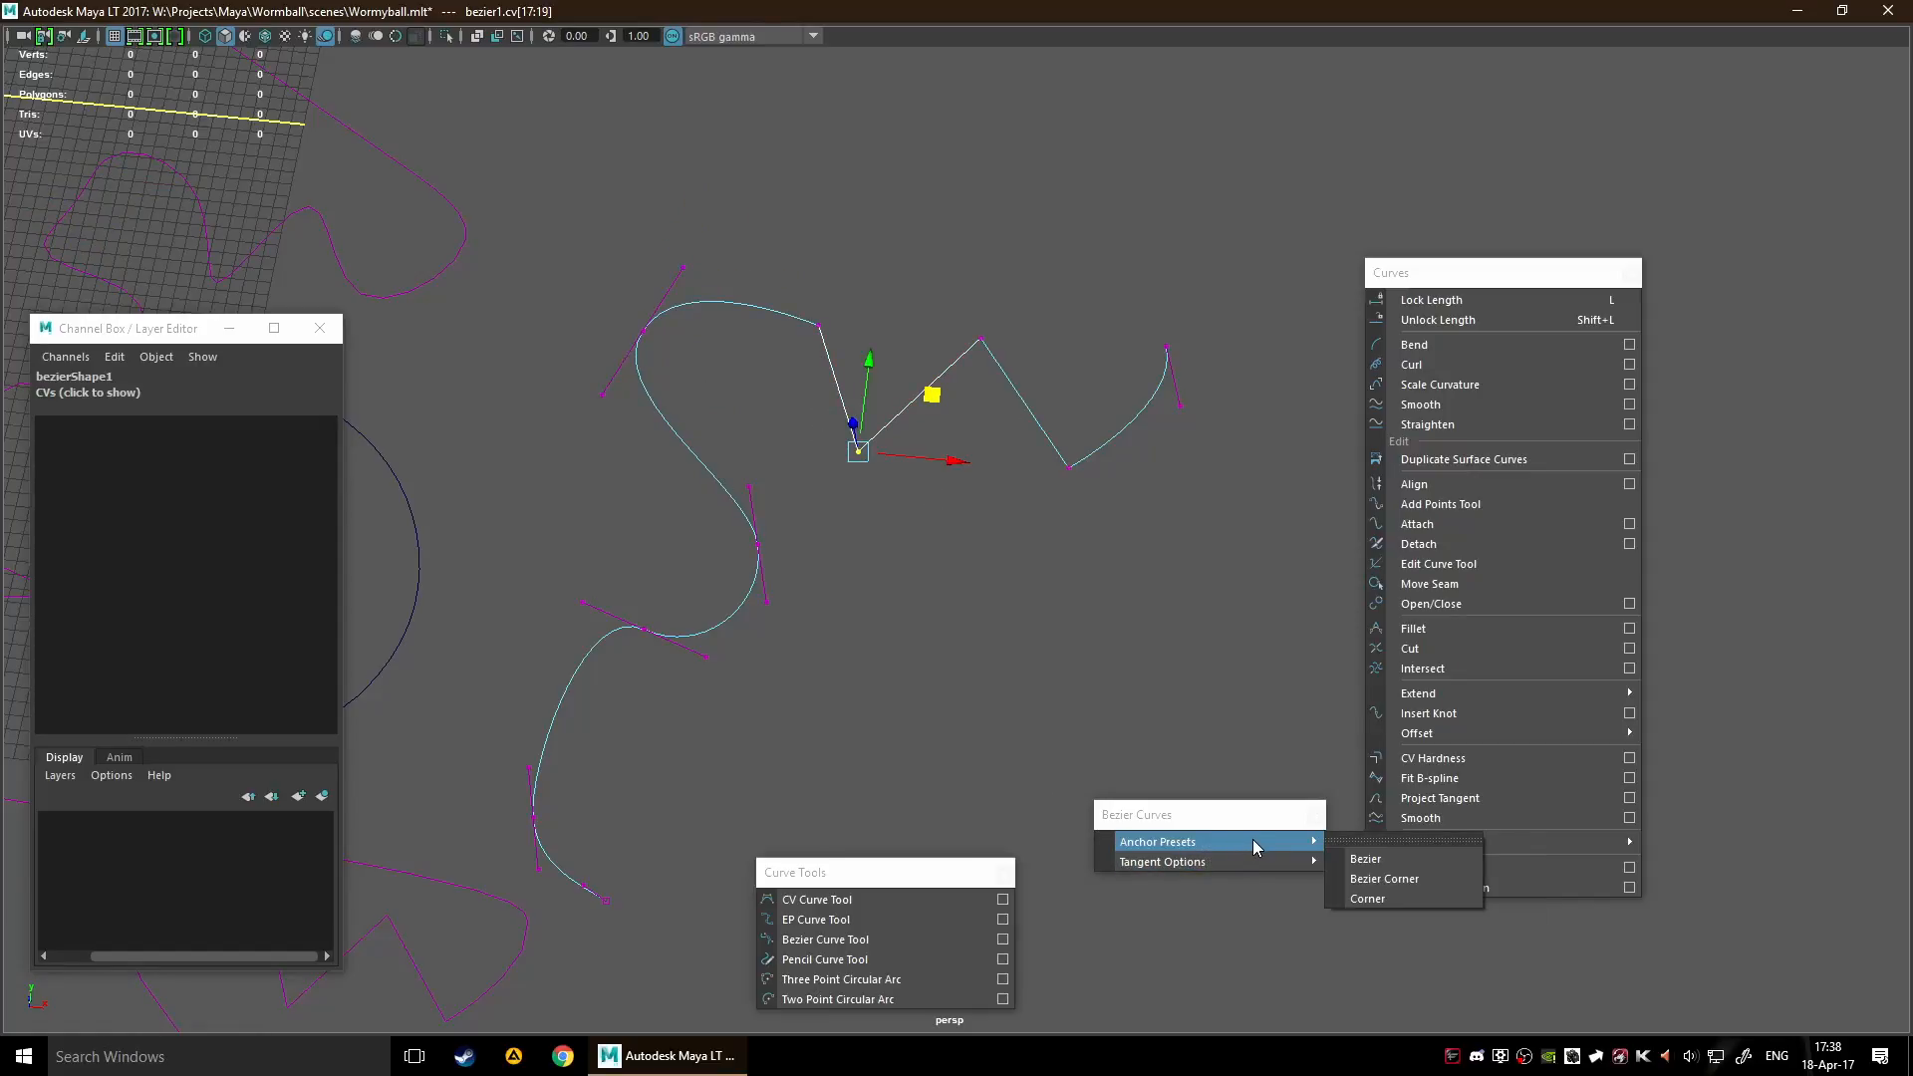
pyautogui.click(1439, 899)
pyautogui.moveTo(938, 395); pyautogui.dragTo(898, 463)
# Apply the Bezier Corner preset to the valley anchor and move its two tangent handles independently
pyautogui.moveTo(1204, 848)
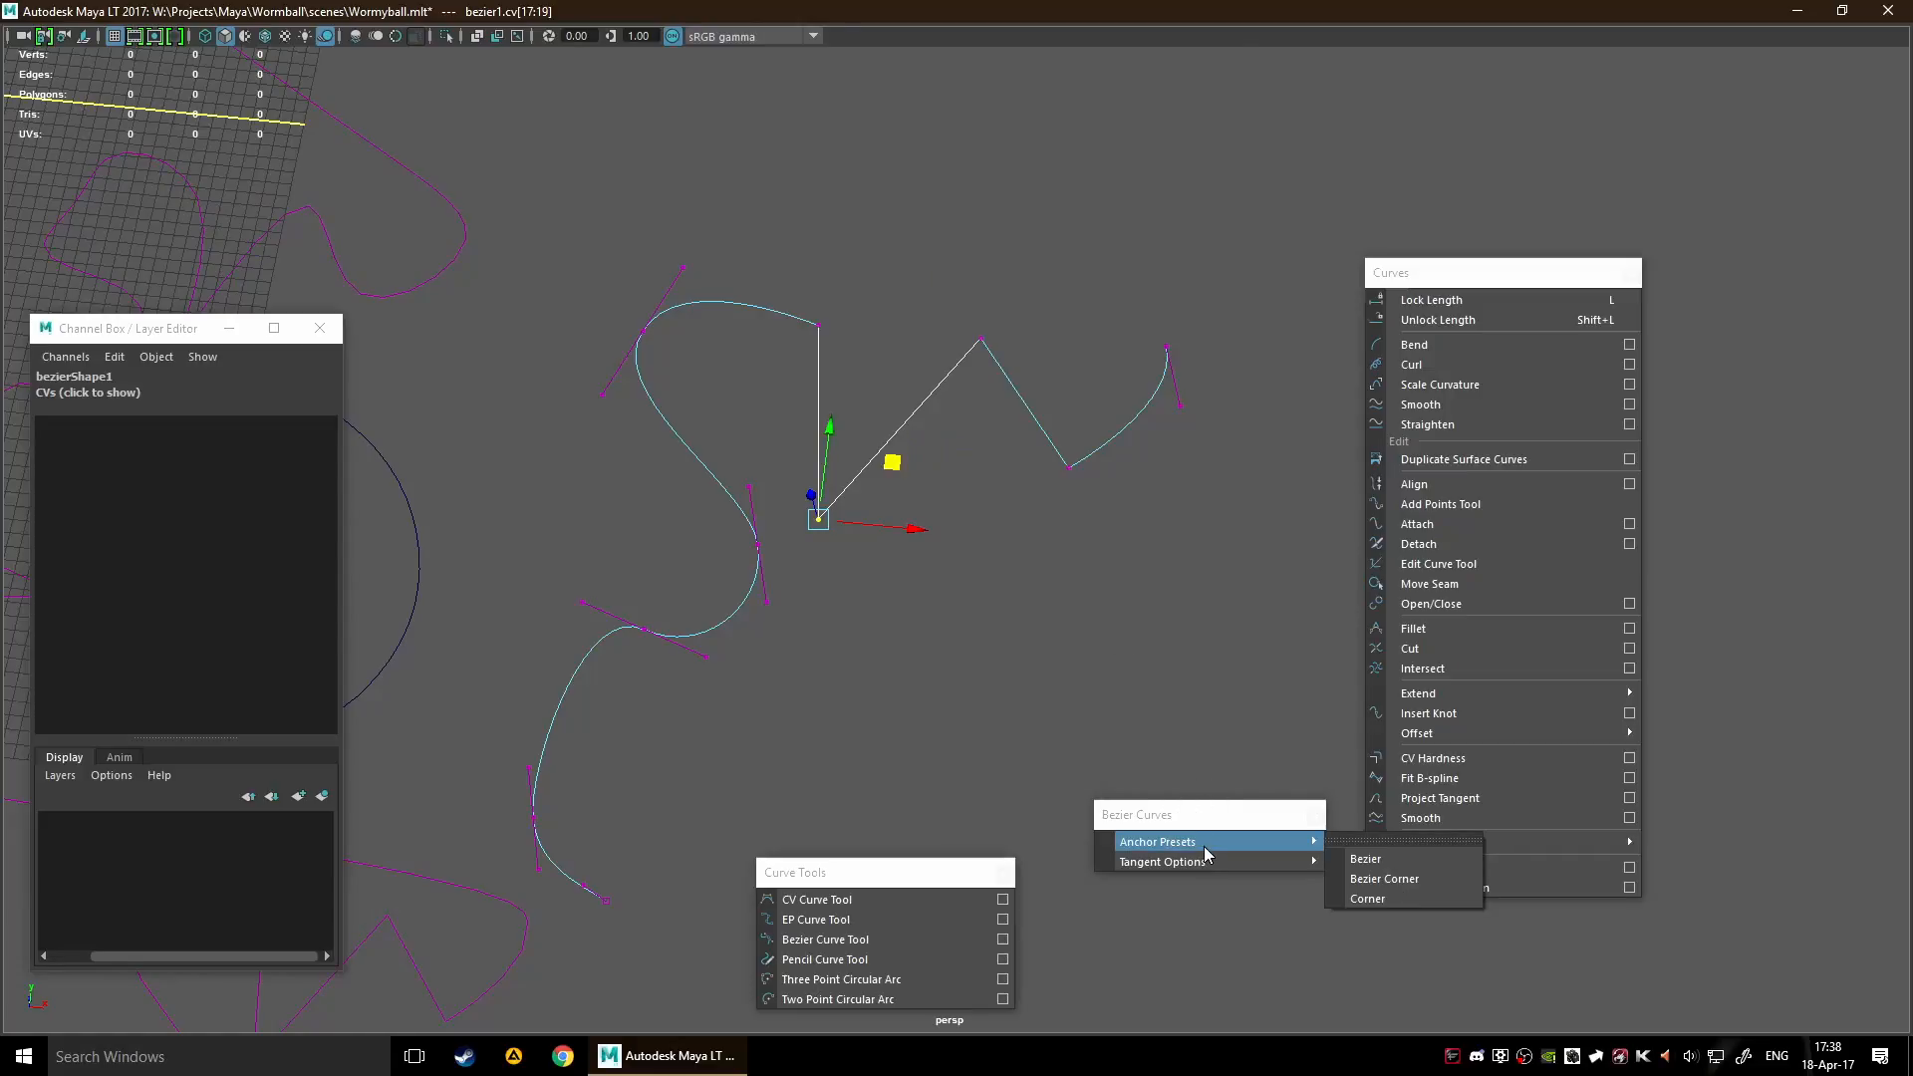
pyautogui.click(1384, 879)
pyautogui.scroll(3, 962, 424)
pyautogui.click(859, 358)
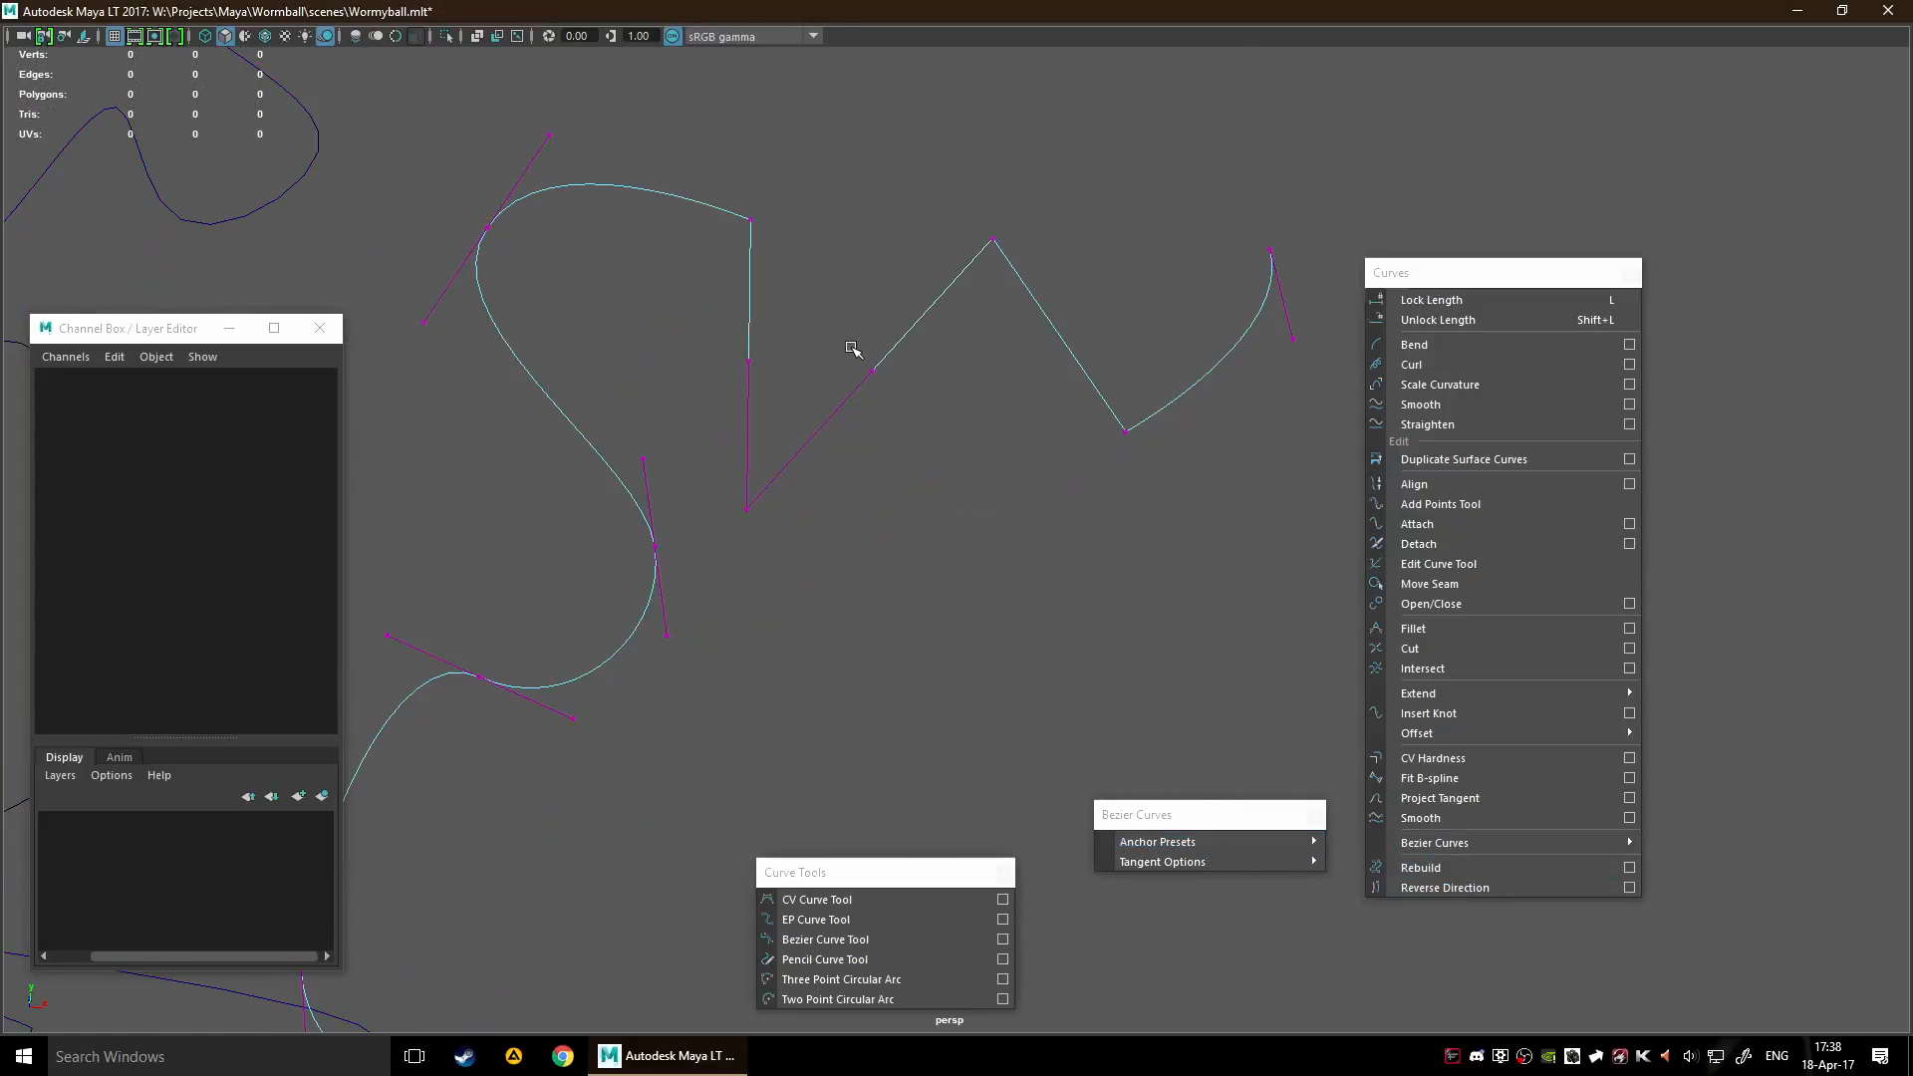
pyautogui.click(886, 378)
pyautogui.moveTo(961, 322); pyautogui.dragTo(940, 583)
pyautogui.moveTo(685, 285); pyautogui.dragTo(872, 411)
pyautogui.moveTo(823, 305); pyautogui.dragTo(746, 286)
pyautogui.click(736, 465)
pyautogui.moveTo(754, 438); pyautogui.dragTo(726, 633)
# Return the valley anchor to the Corner preset so both adjoining segments are straight
pyautogui.click(1231, 863)
pyautogui.moveTo(1318, 839)
pyautogui.click(1415, 897)
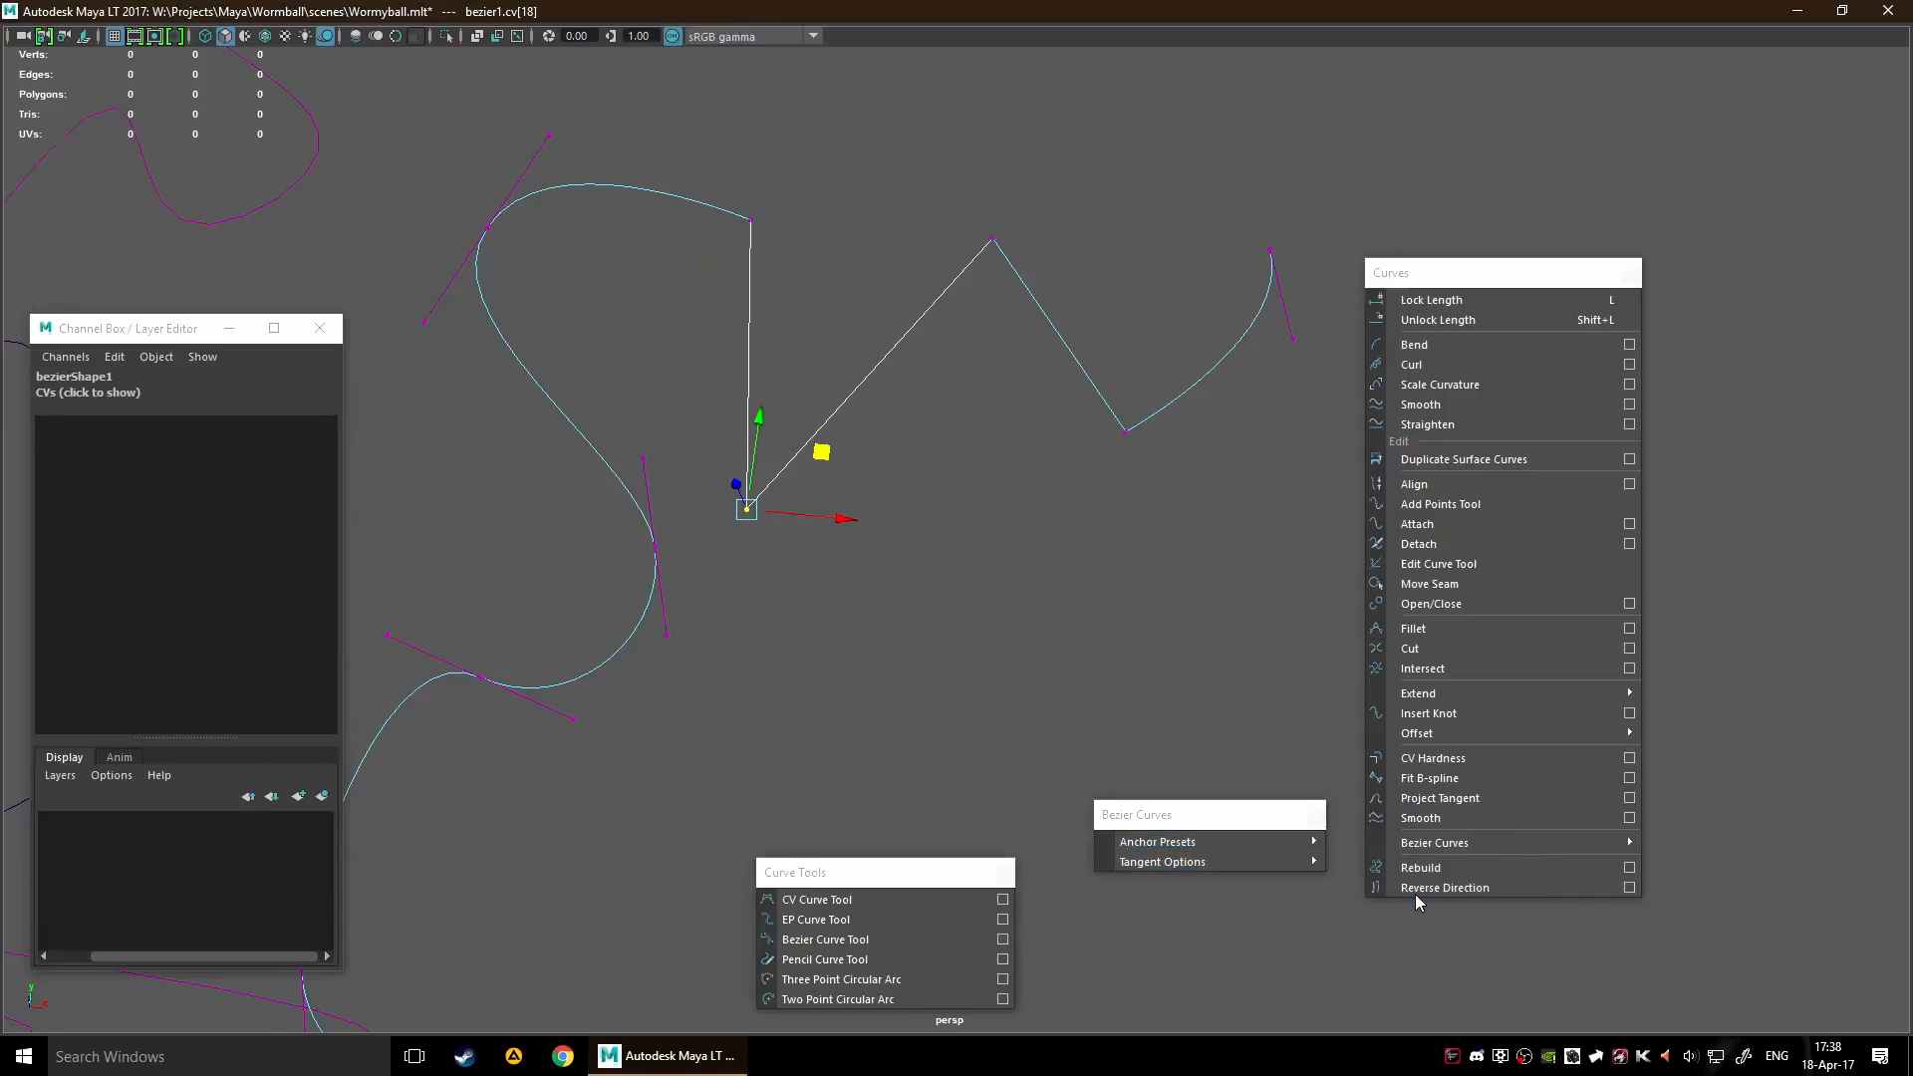
# Apply the Bezier preset to the valley anchor and shift its handle cv[19] to round the valley
pyautogui.scroll(-3, 1010, 574)
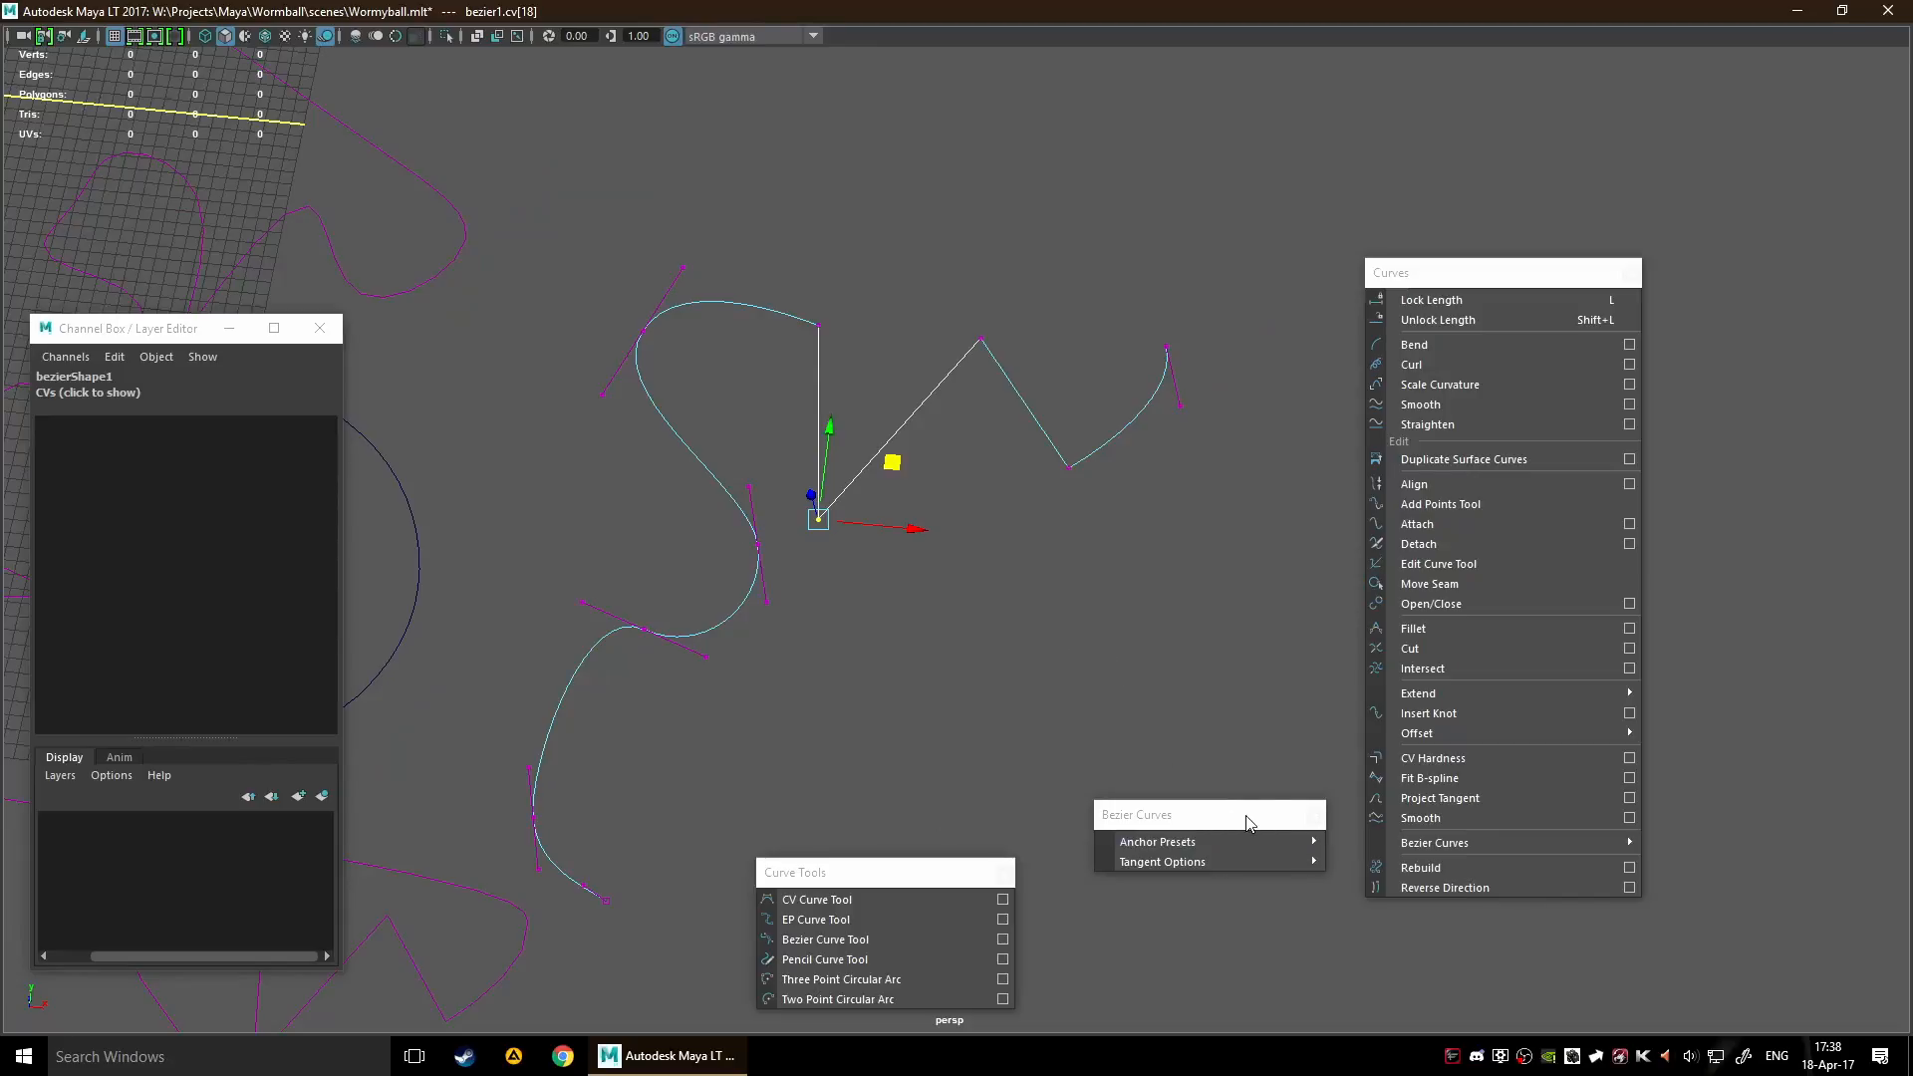
pyautogui.moveTo(1296, 845)
pyautogui.click(1384, 861)
pyautogui.click(945, 537)
pyautogui.moveTo(1008, 504); pyautogui.dragTo(942, 509)
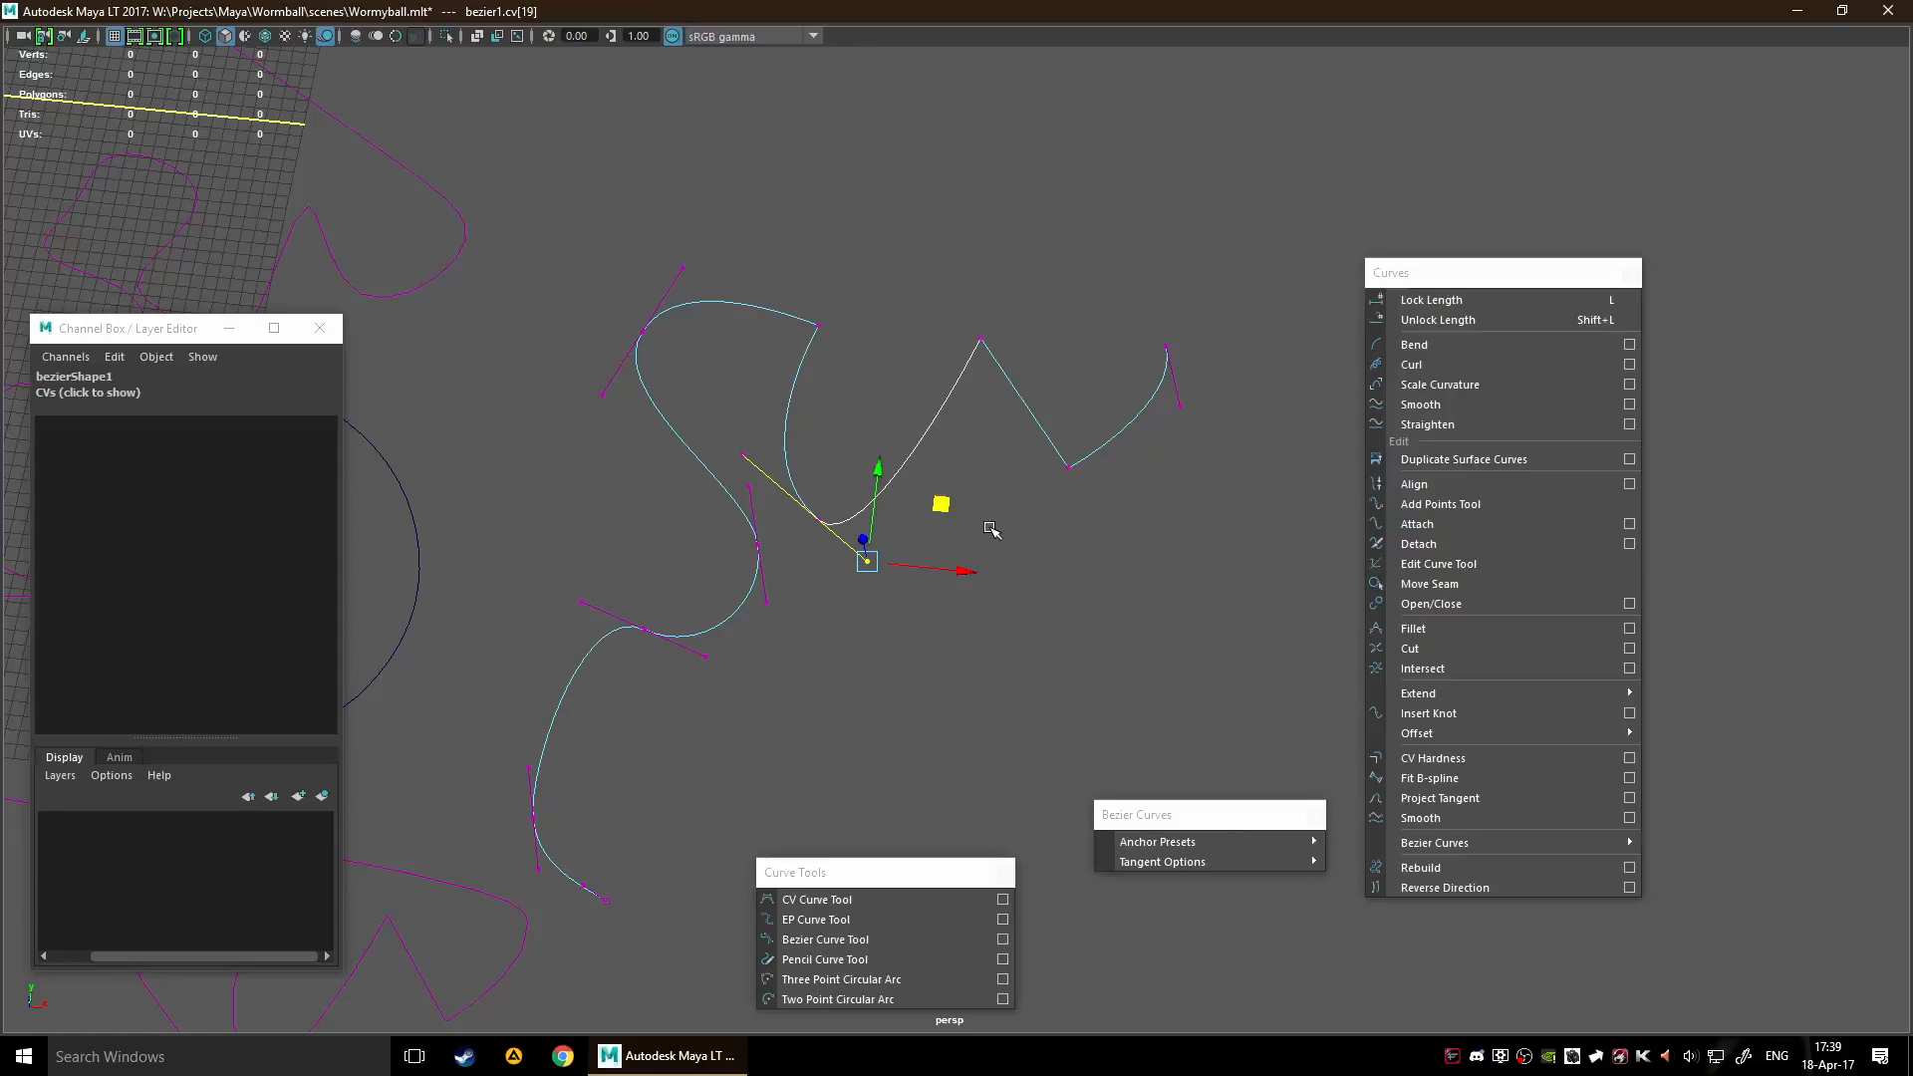
# Apply Even Anchor Tangents to the valley anchor with its handle cv[19] selected
pyautogui.moveTo(1195, 869)
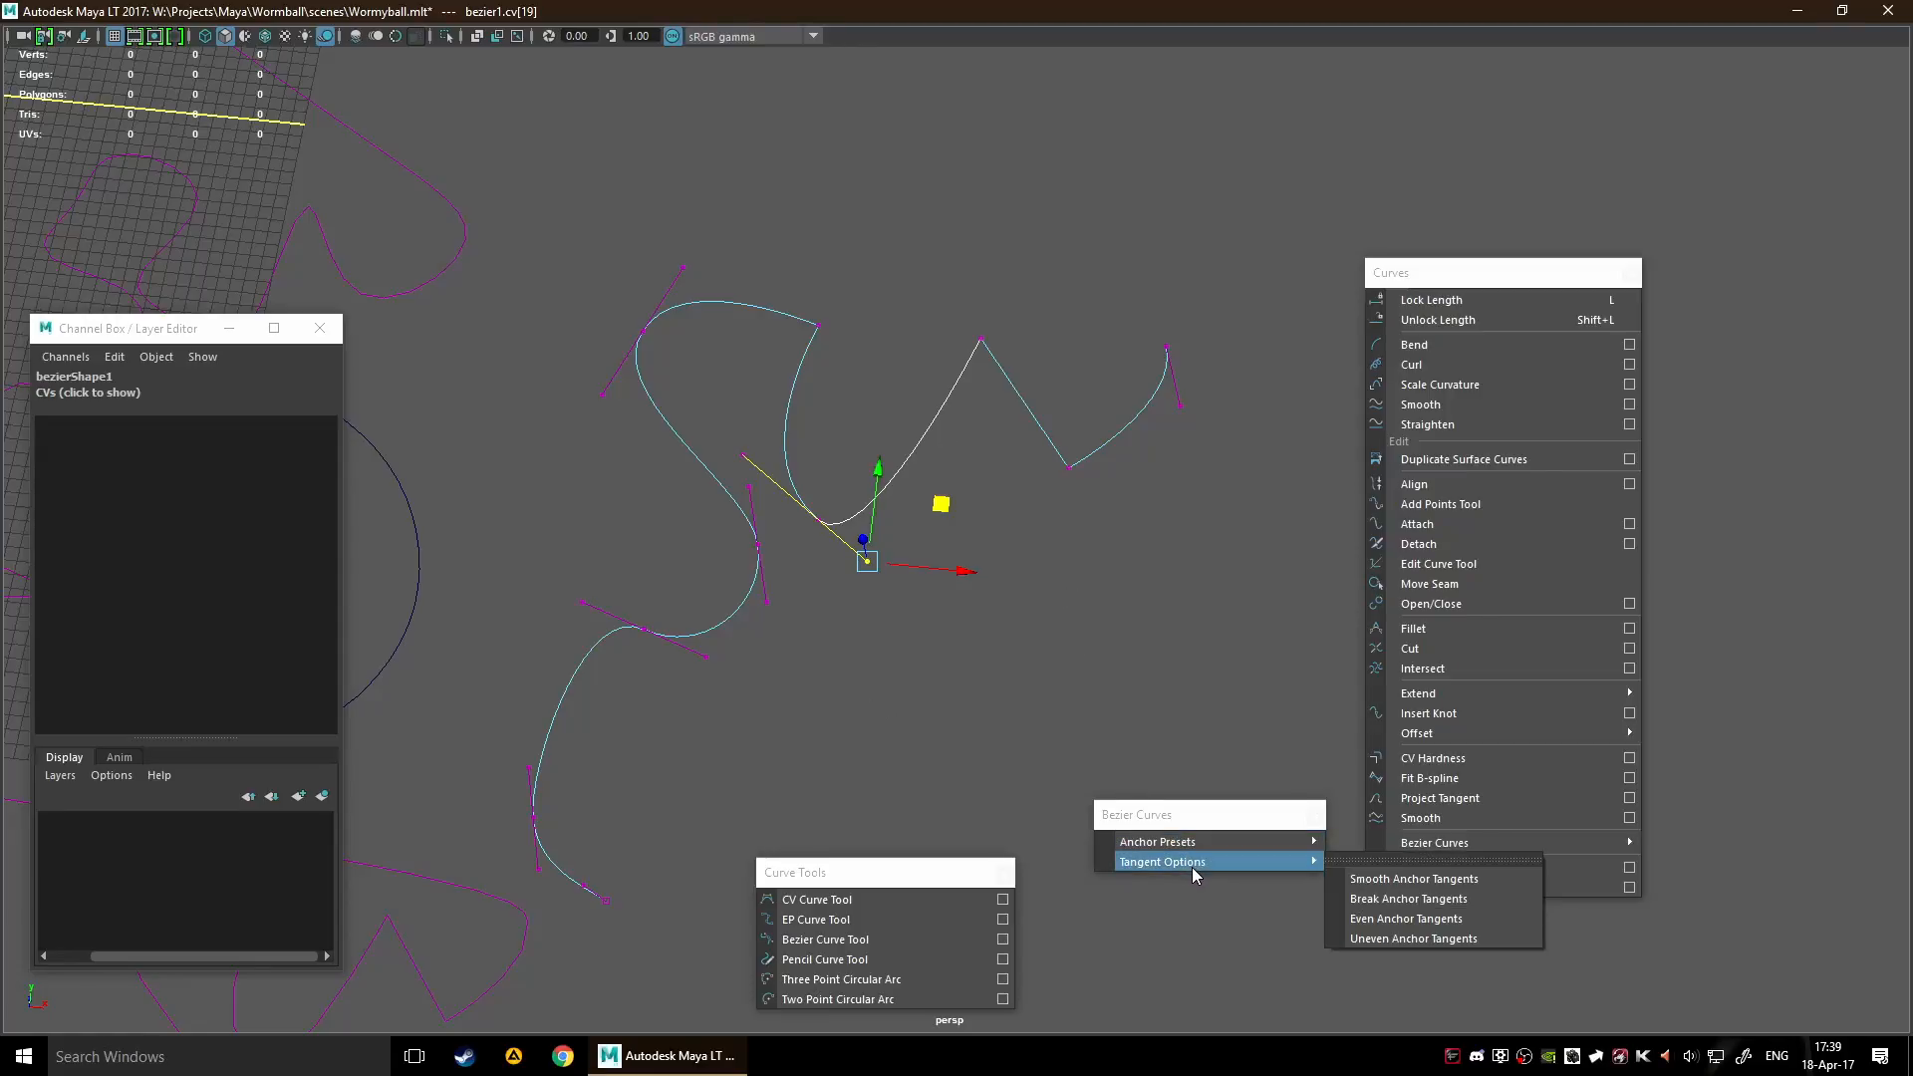
pyautogui.scroll(4, 747, 524)
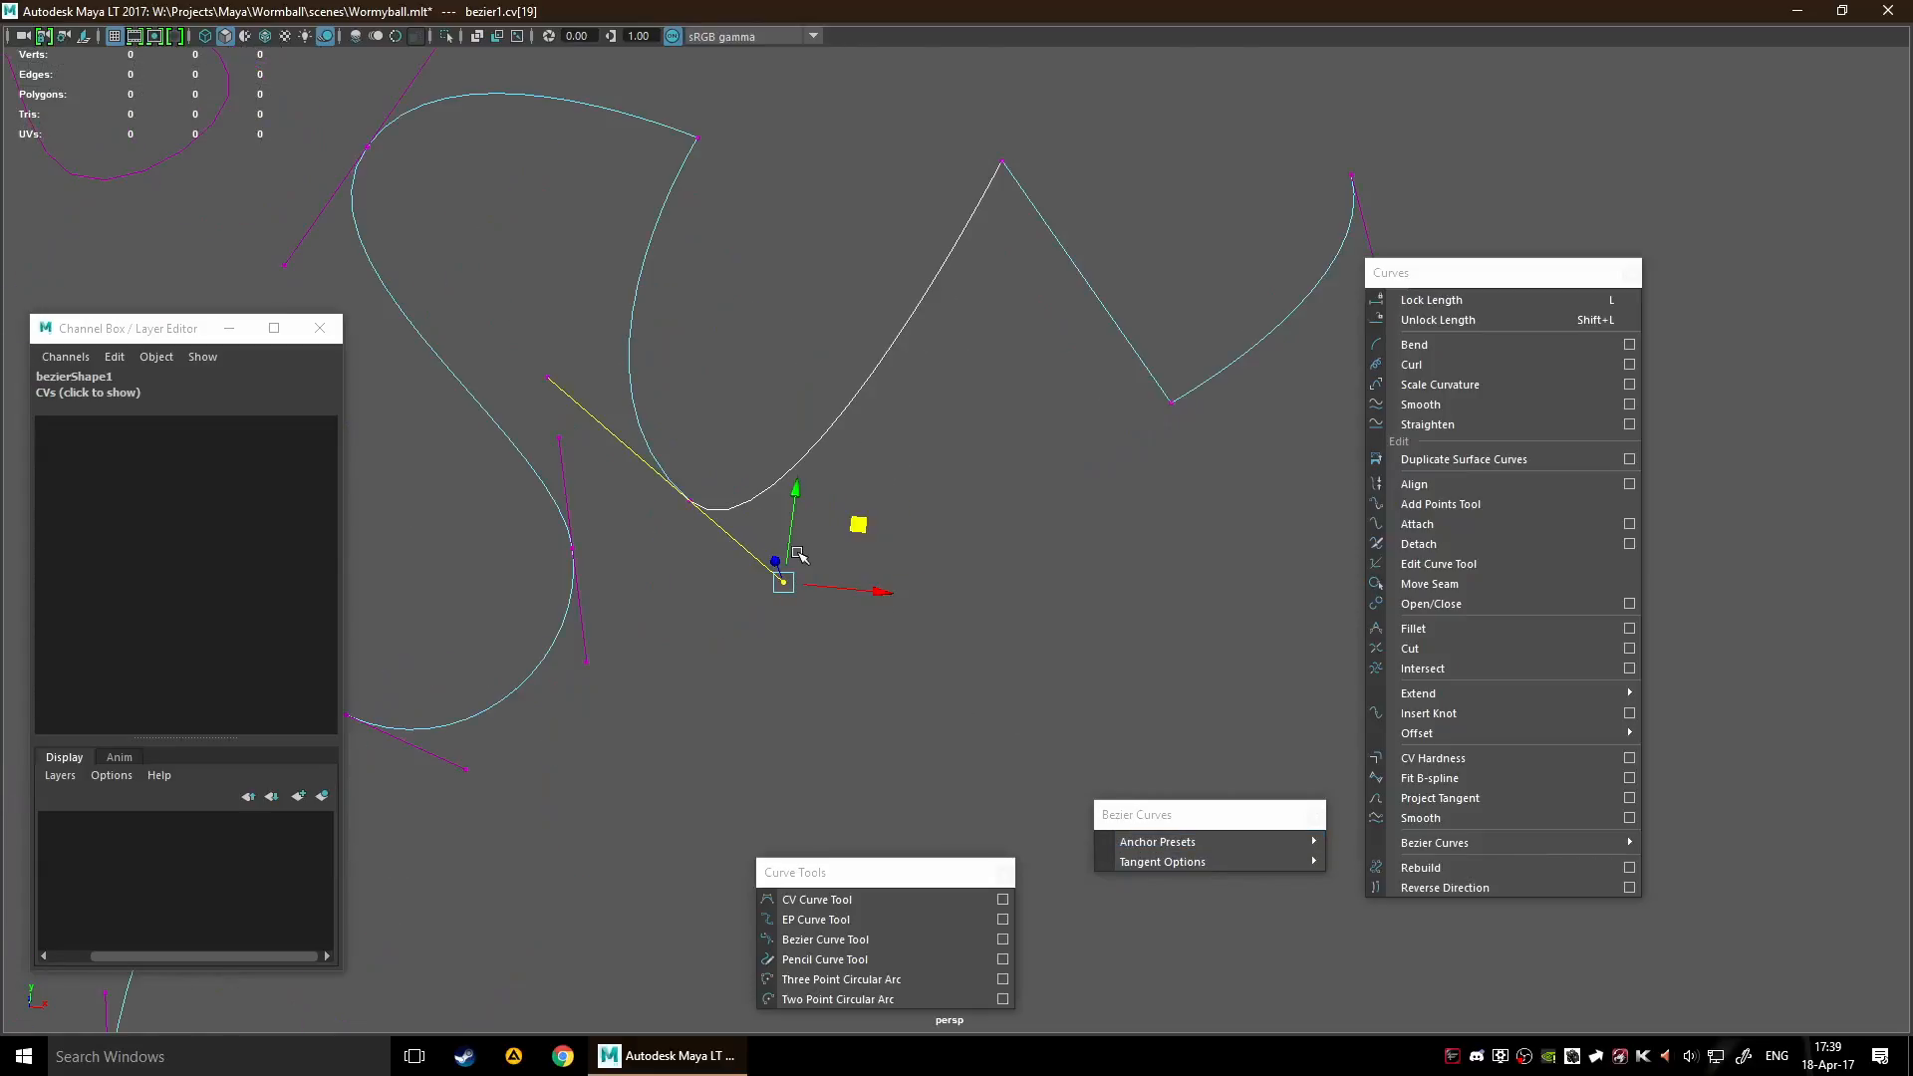
pyautogui.scroll(-4, 764, 611)
pyautogui.moveTo(802, 284); pyautogui.dragTo(829, 339)
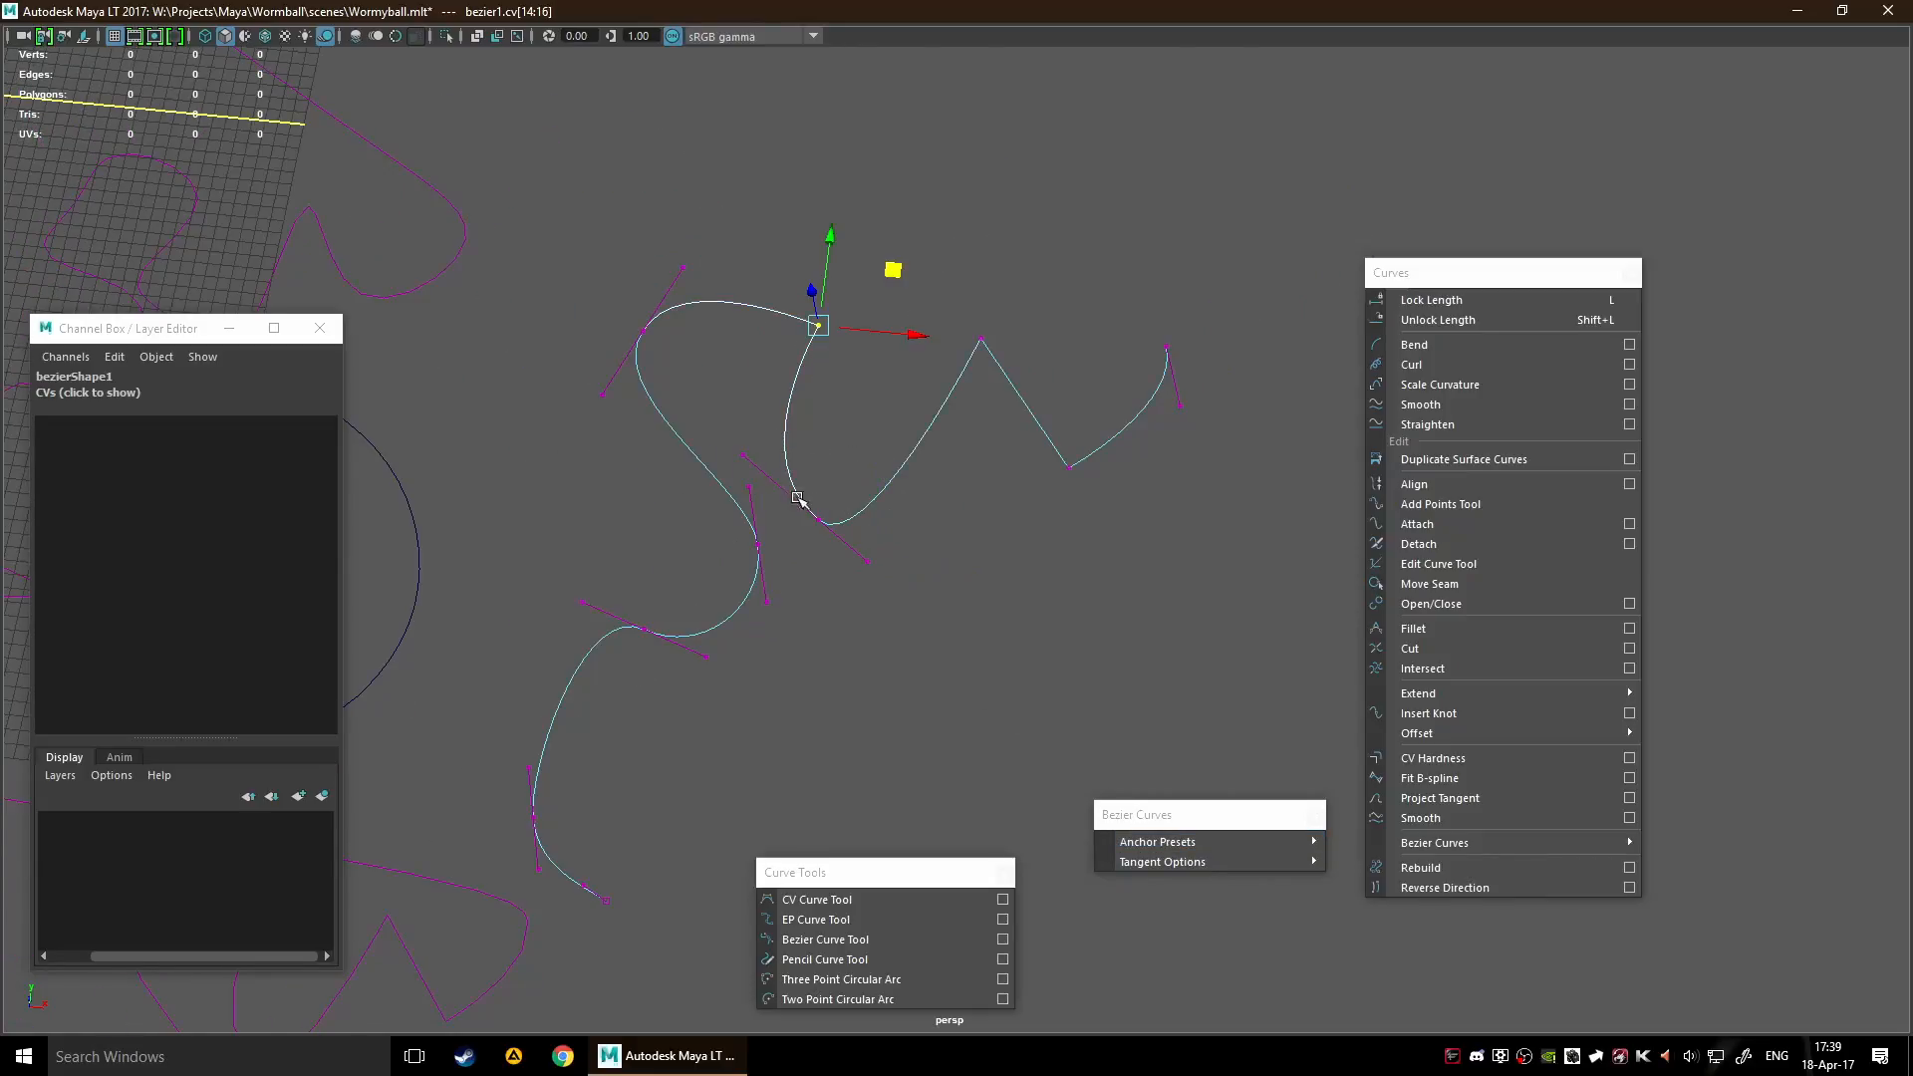
pyautogui.click(866, 561)
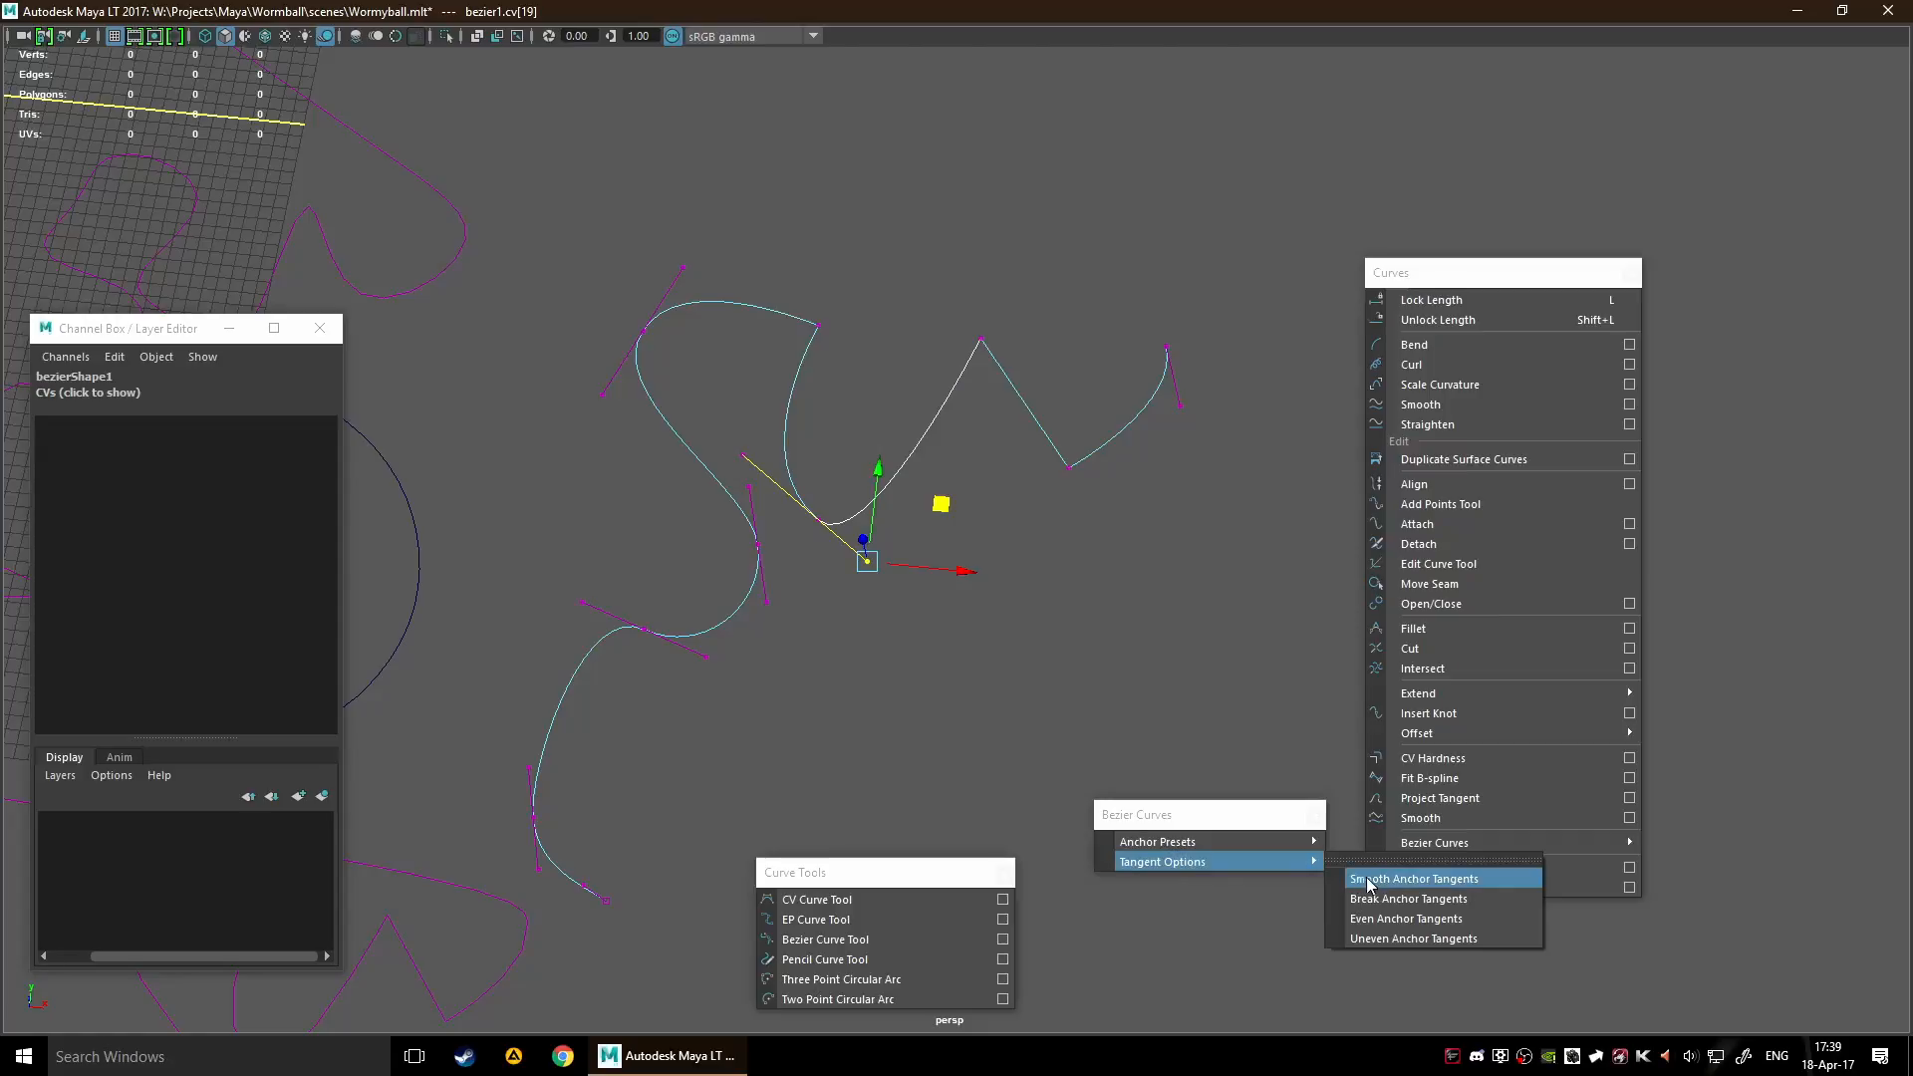
pyautogui.click(1466, 919)
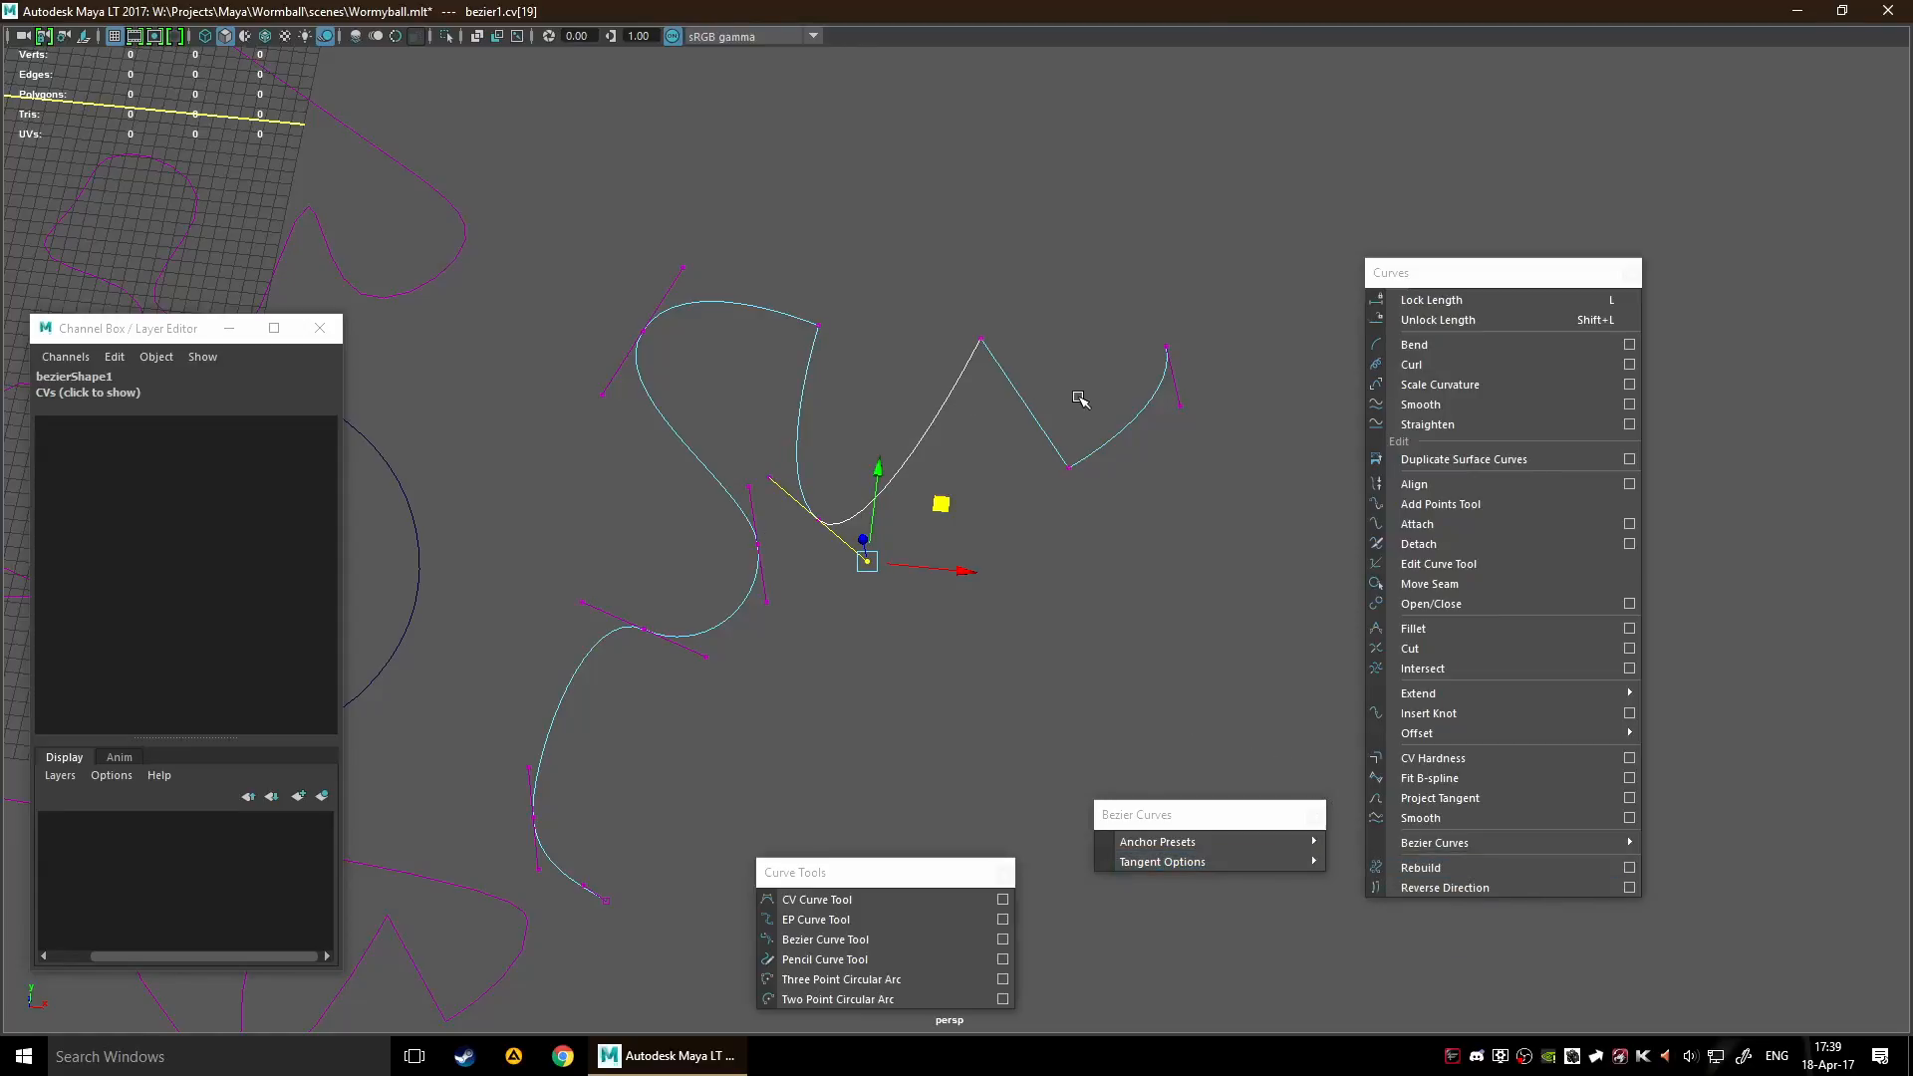
# Try Break Anchor Tangents on the valley anchor and move one of its handles independently
pyautogui.moveTo(1285, 861)
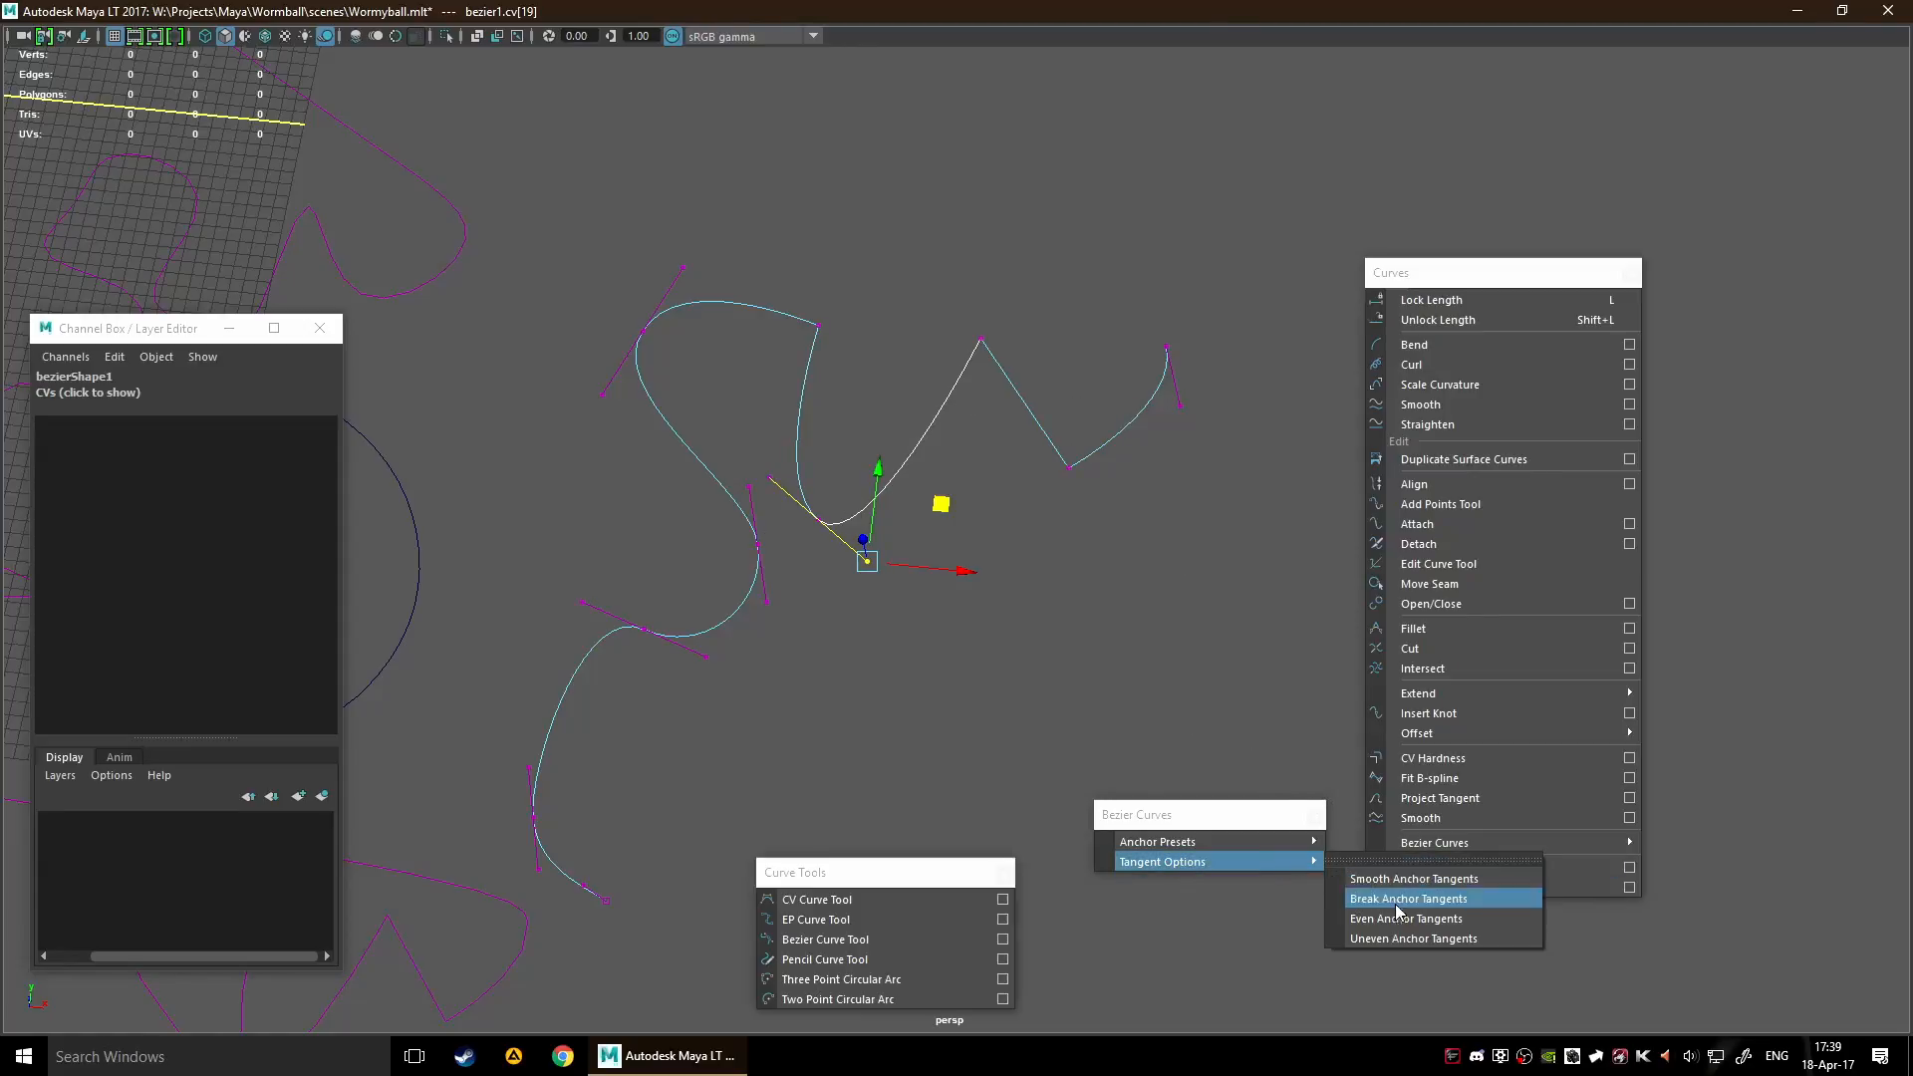
pyautogui.click(1395, 906)
pyautogui.click(846, 468)
pyautogui.moveTo(802, 461); pyautogui.dragTo(879, 610)
pyautogui.click(896, 638)
# Deselect the control points of bezier1 and close the floating Bezier Curves window
pyautogui.scroll(-5, 929, 685)
pyautogui.scroll(-2, 929, 685)
pyautogui.moveTo(812, 385); pyautogui.dragTo(1118, 612)
pyautogui.click(1171, 653)
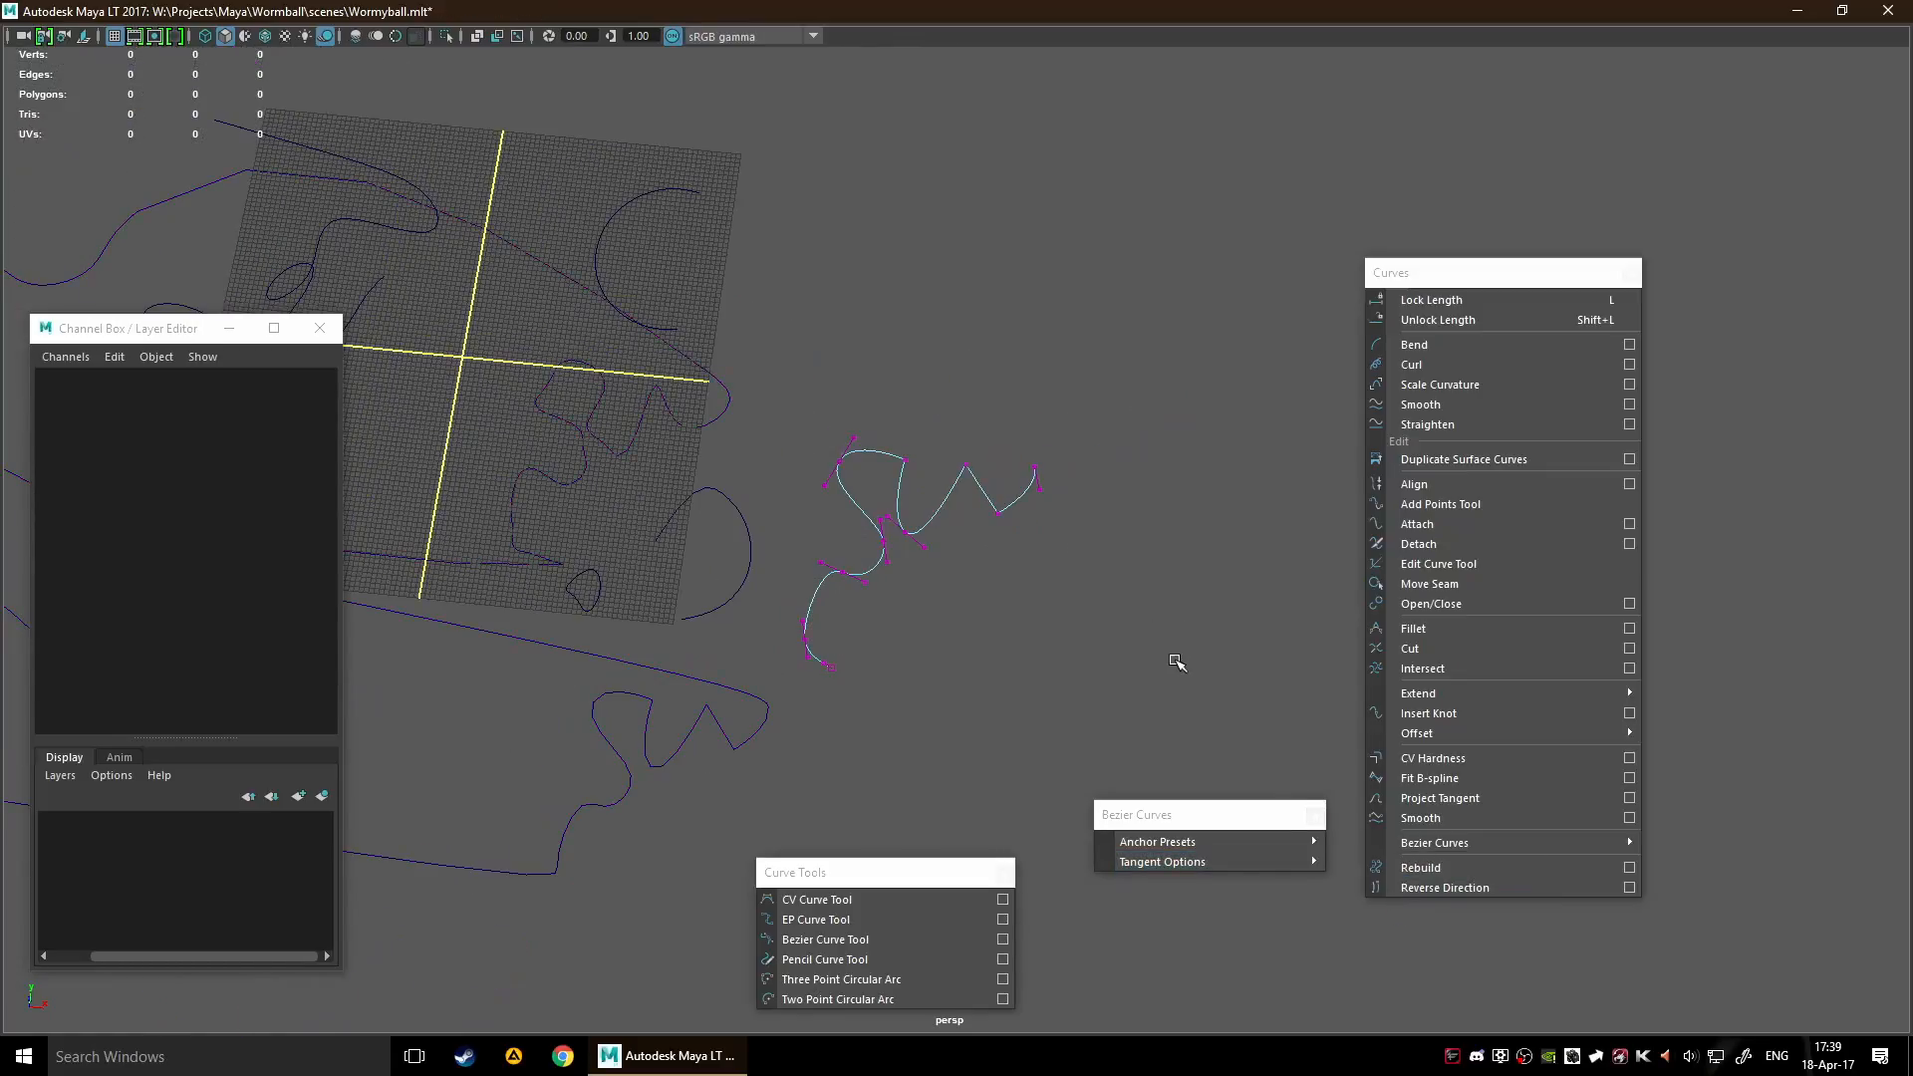
pyautogui.click(1315, 814)
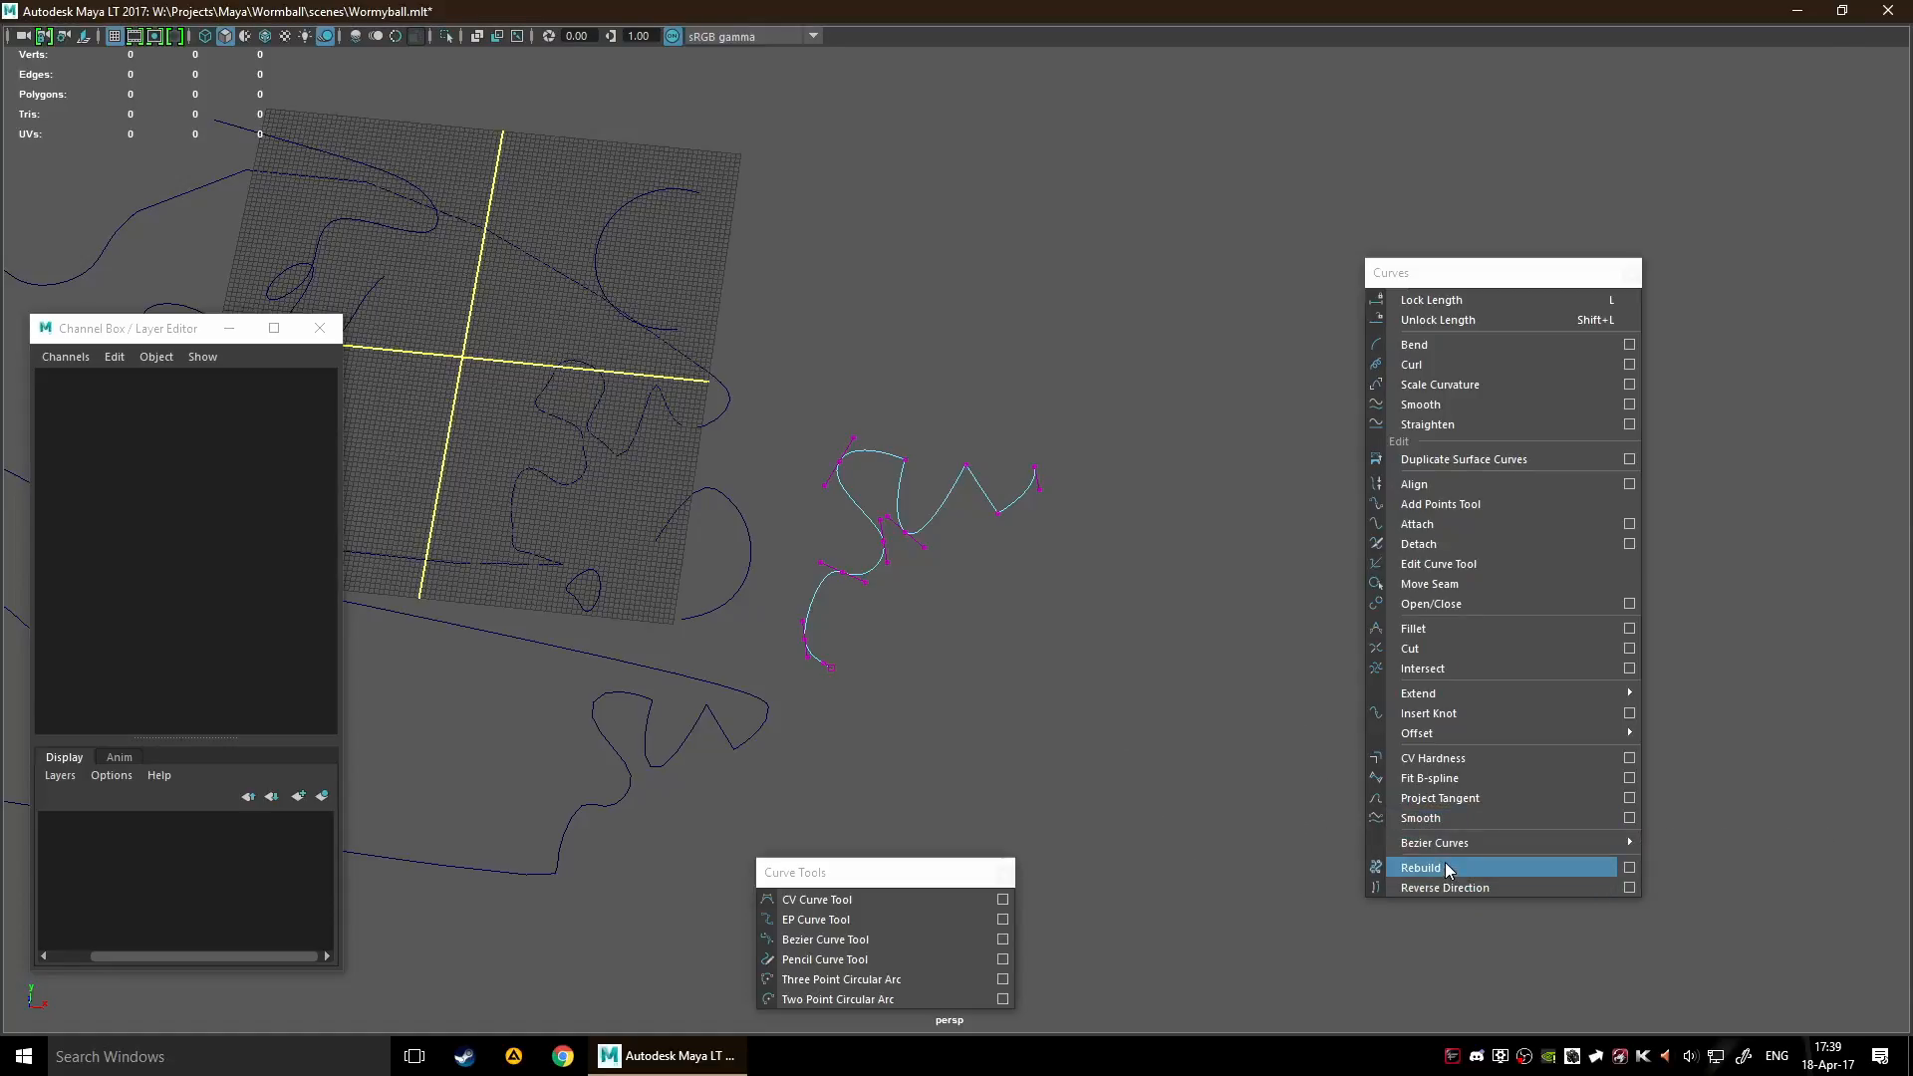
# Select the closed attached curve curve6attachedCurve1 and switch back to object selection
pyautogui.keyDown('alt'); pyautogui.moveTo(928, 680); pyautogui.dragTo(1204, 558, button='middle'); pyautogui.keyUp('alt')
pyautogui.moveTo(708, 588); pyautogui.dragTo(1093, 717)
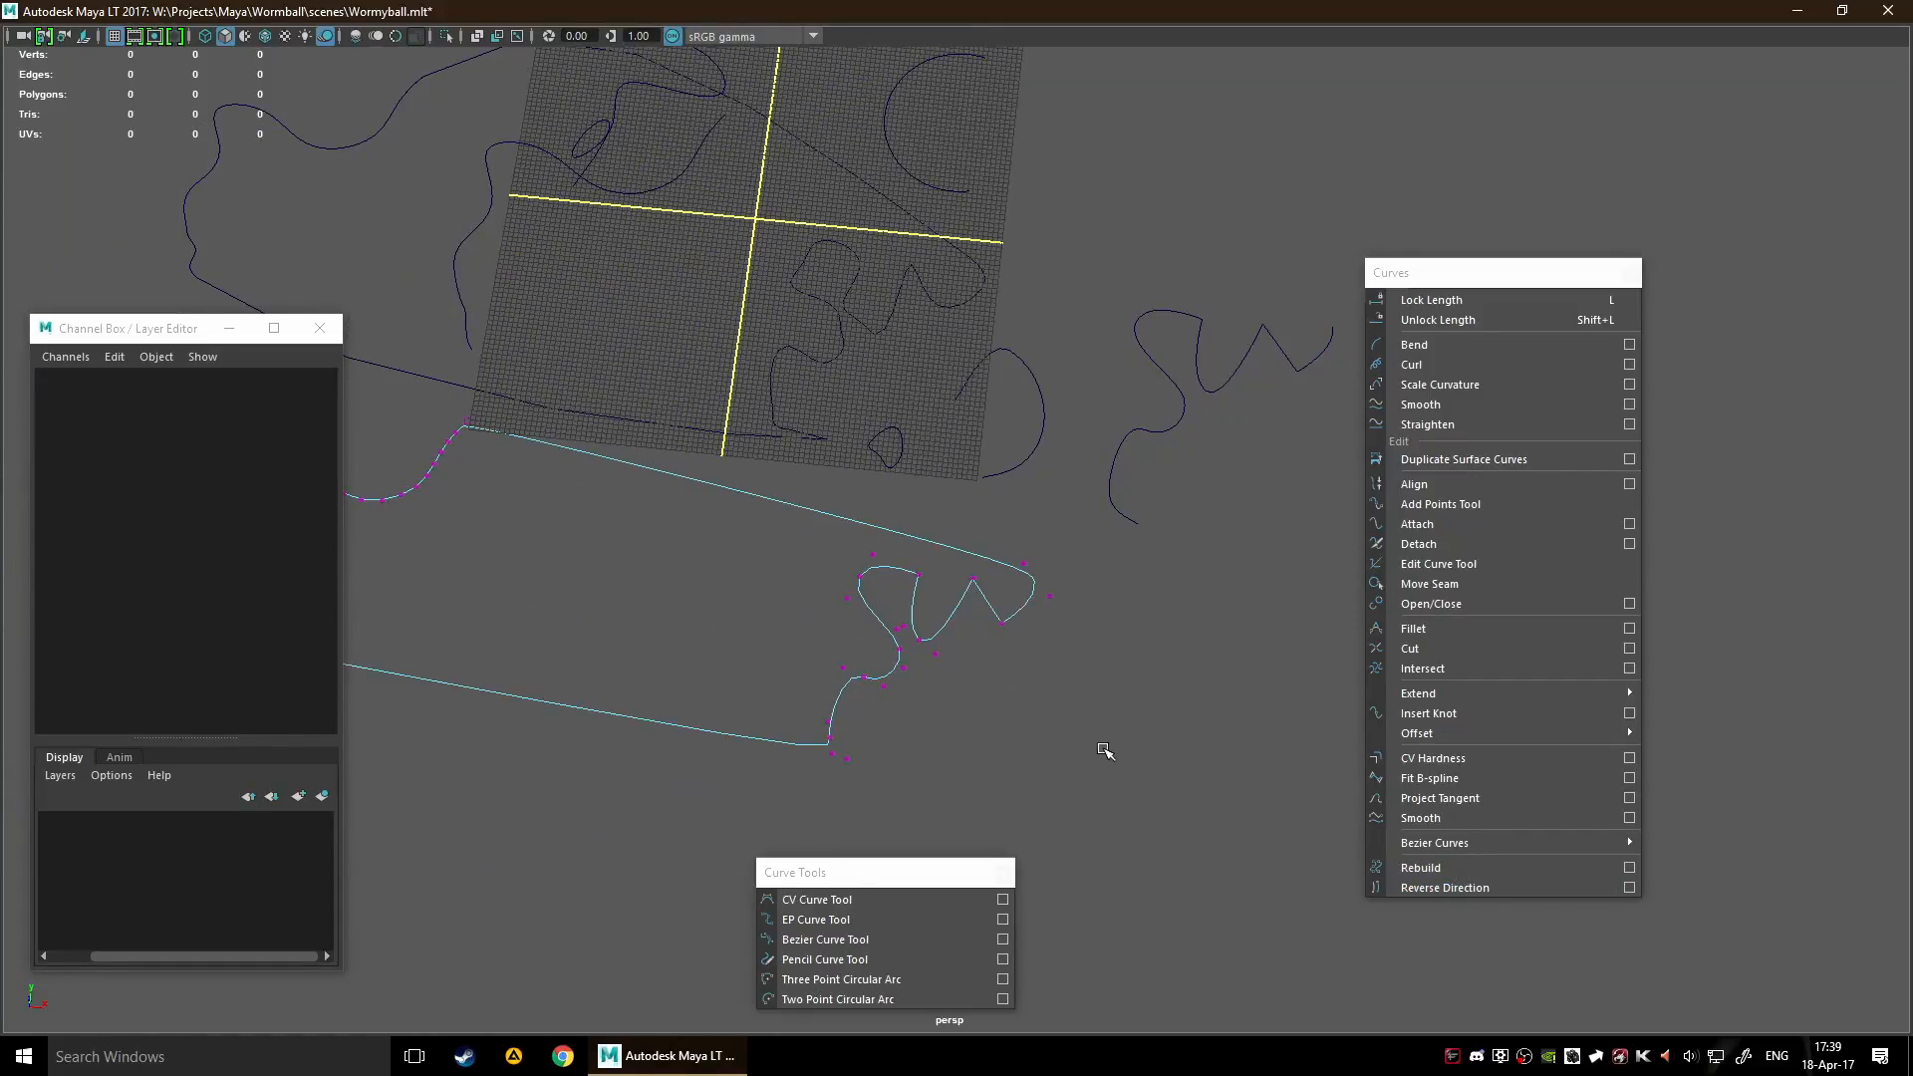
pyautogui.press('F8')
pyautogui.scroll(5, 952, 466)
pyautogui.keyDown('alt'); pyautogui.moveTo(953, 465); pyautogui.dragTo(880, 781, button='middle'); pyautogui.keyUp('alt')
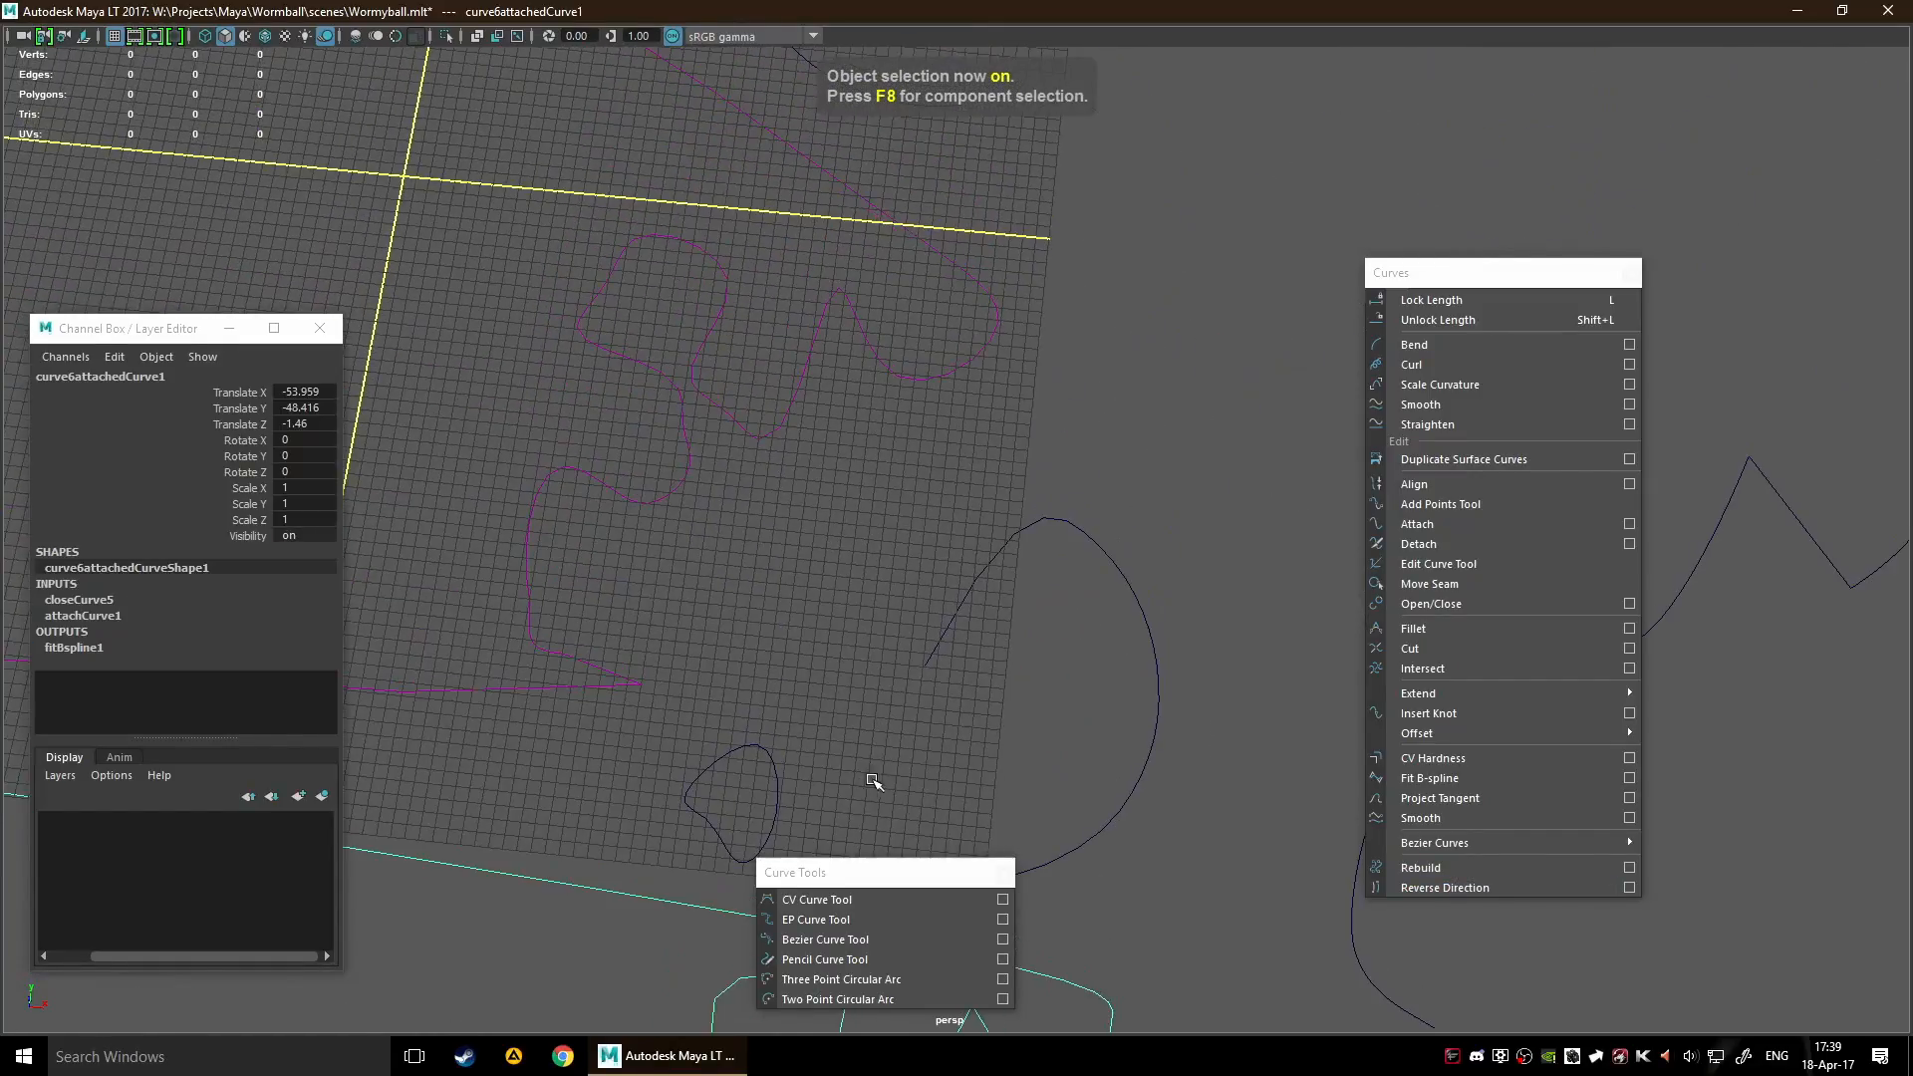
pyautogui.scroll(-5, 765, 603)
# Rebuild the closed attached curve with 4 spans, undo it, and review the Rebuild Curve options without applying them
pyautogui.click(1433, 868)
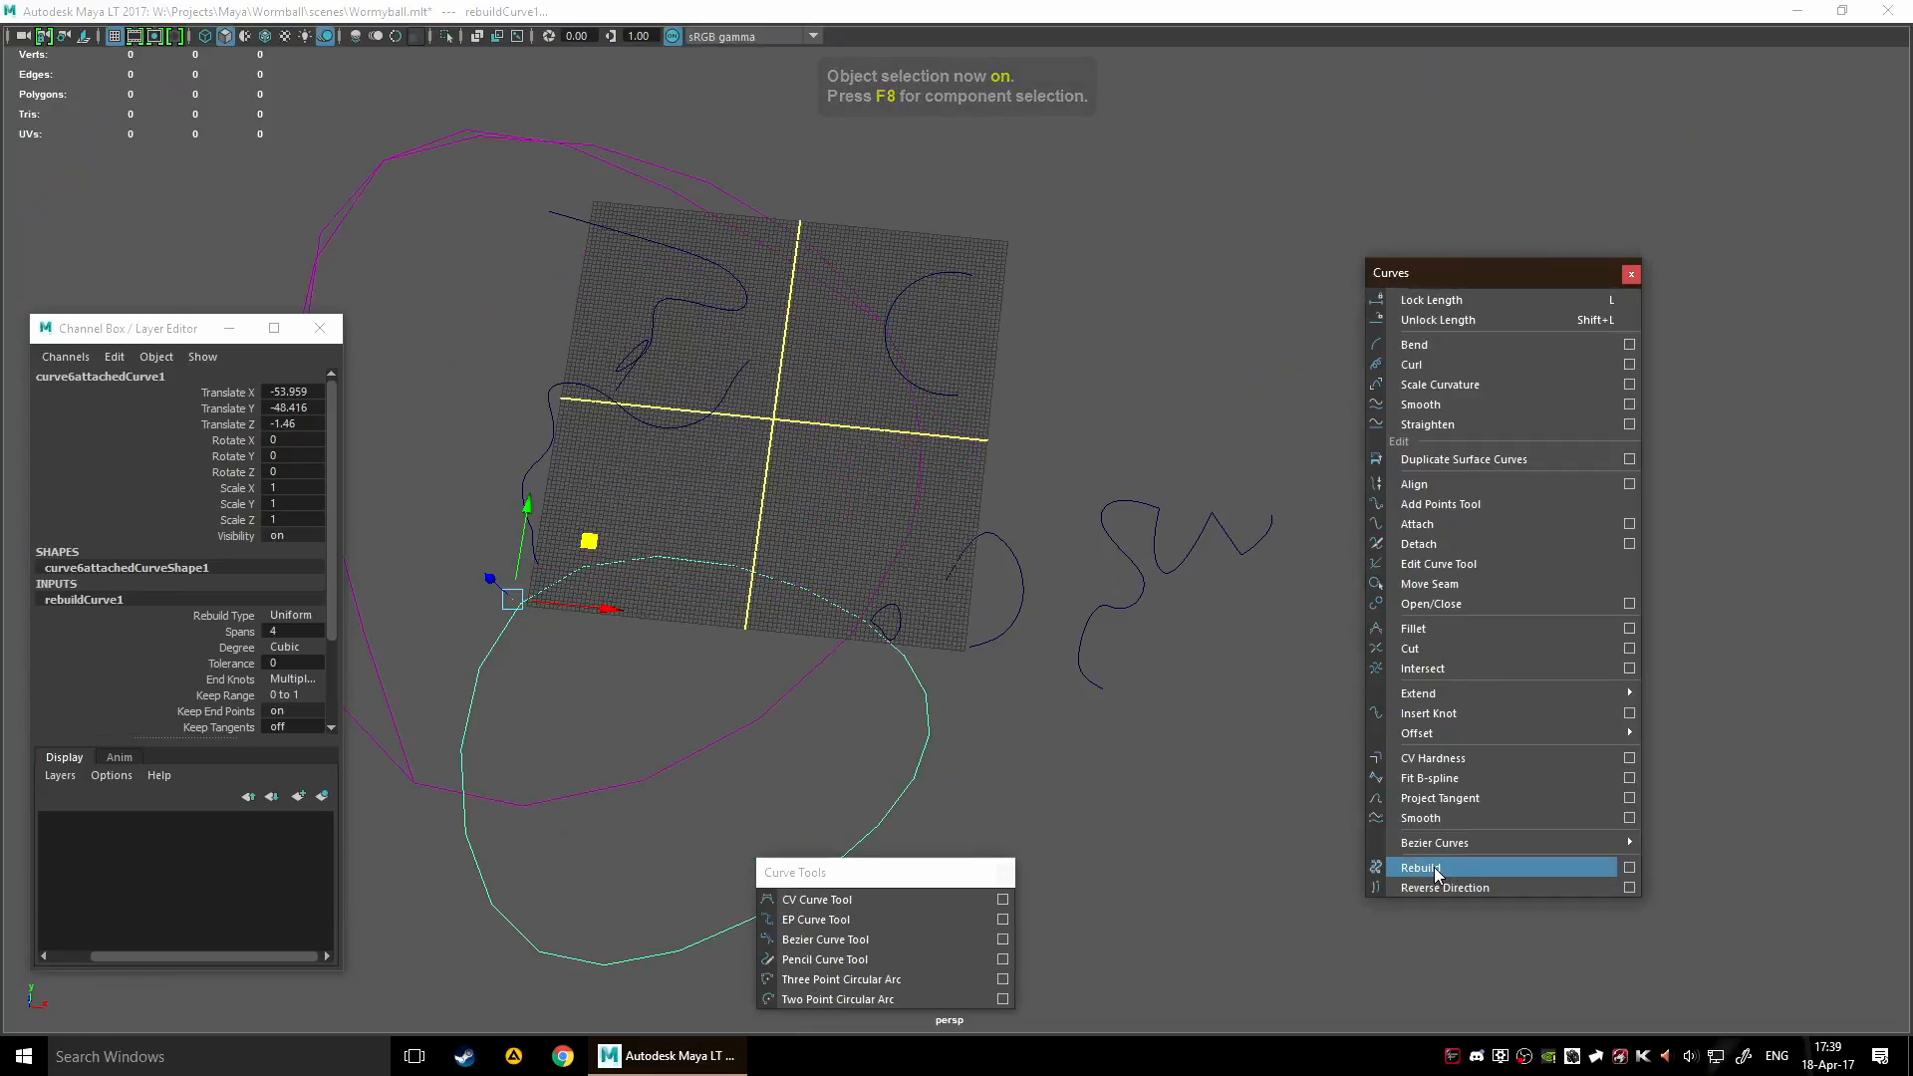
pyautogui.keyDown('alt'); pyautogui.moveTo(976, 750); pyautogui.dragTo(840, 635); pyautogui.keyUp('alt')
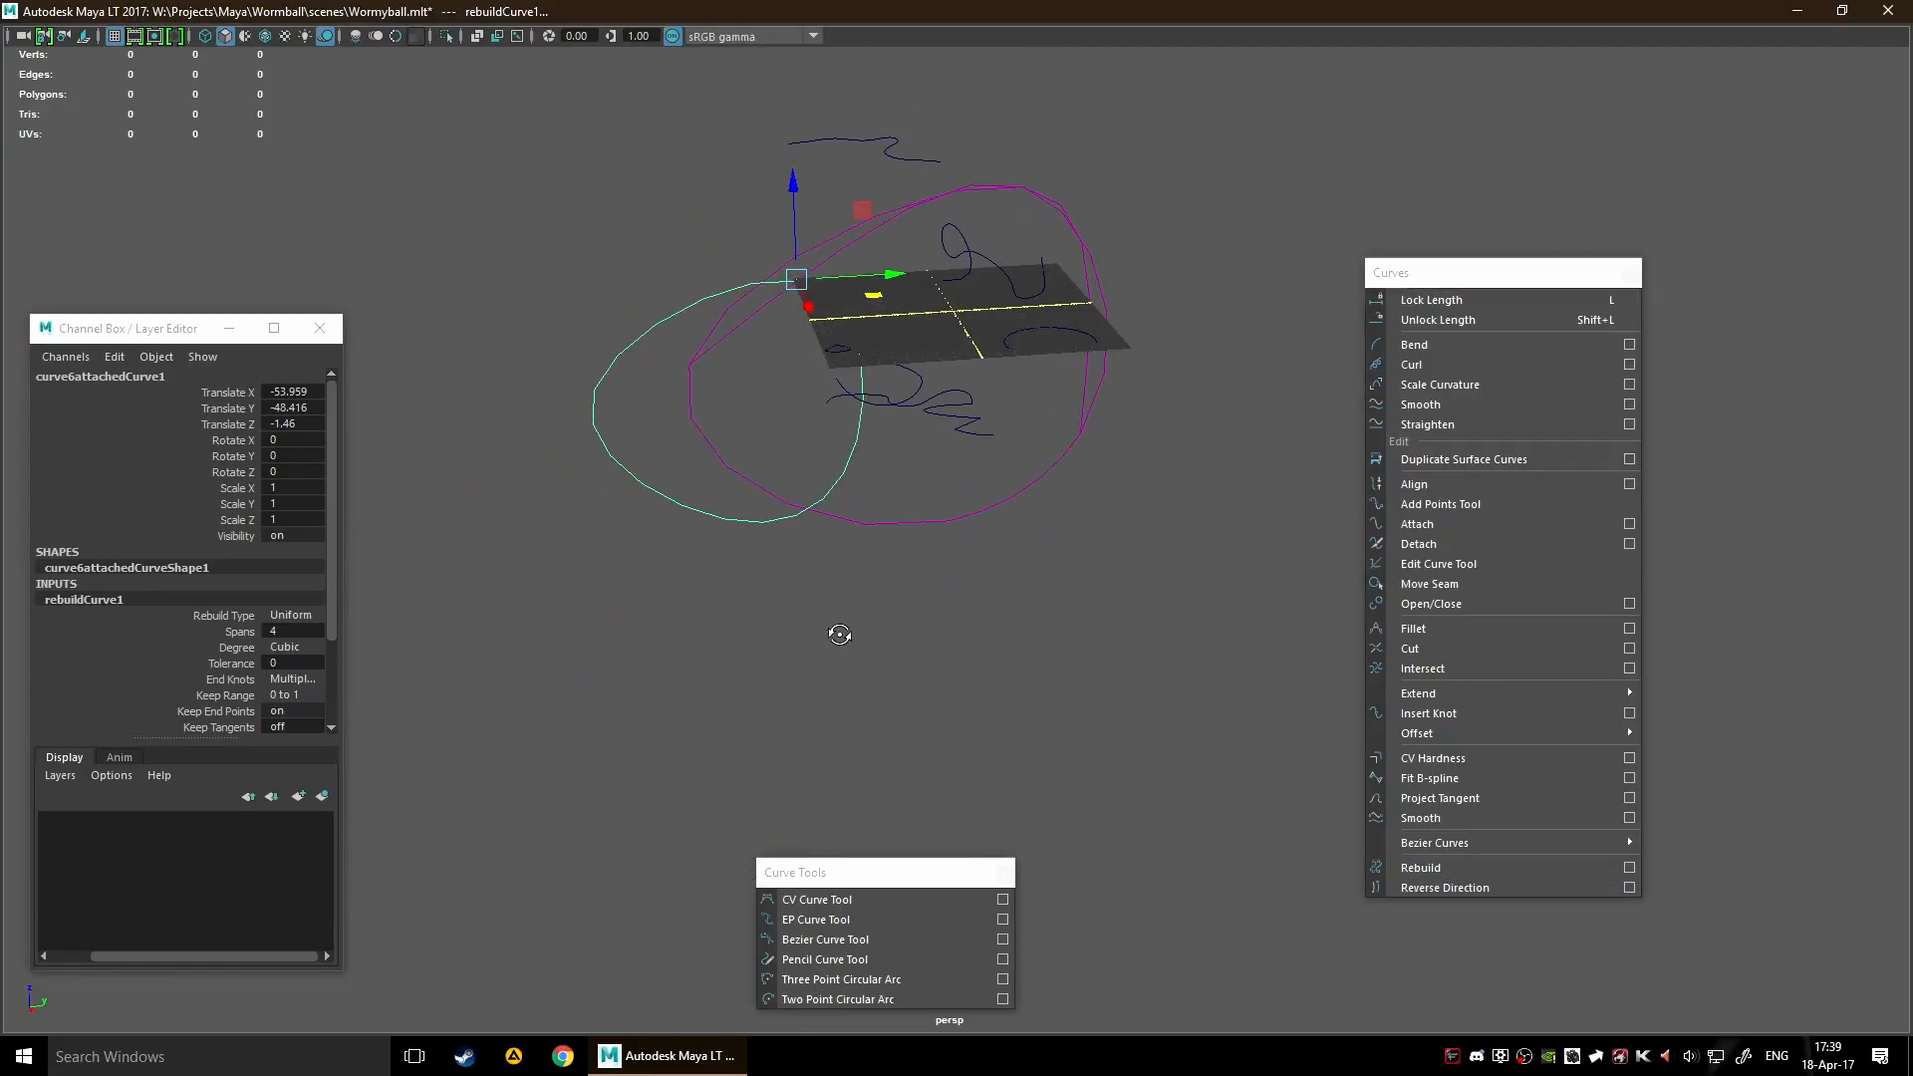
pyautogui.click(1630, 869)
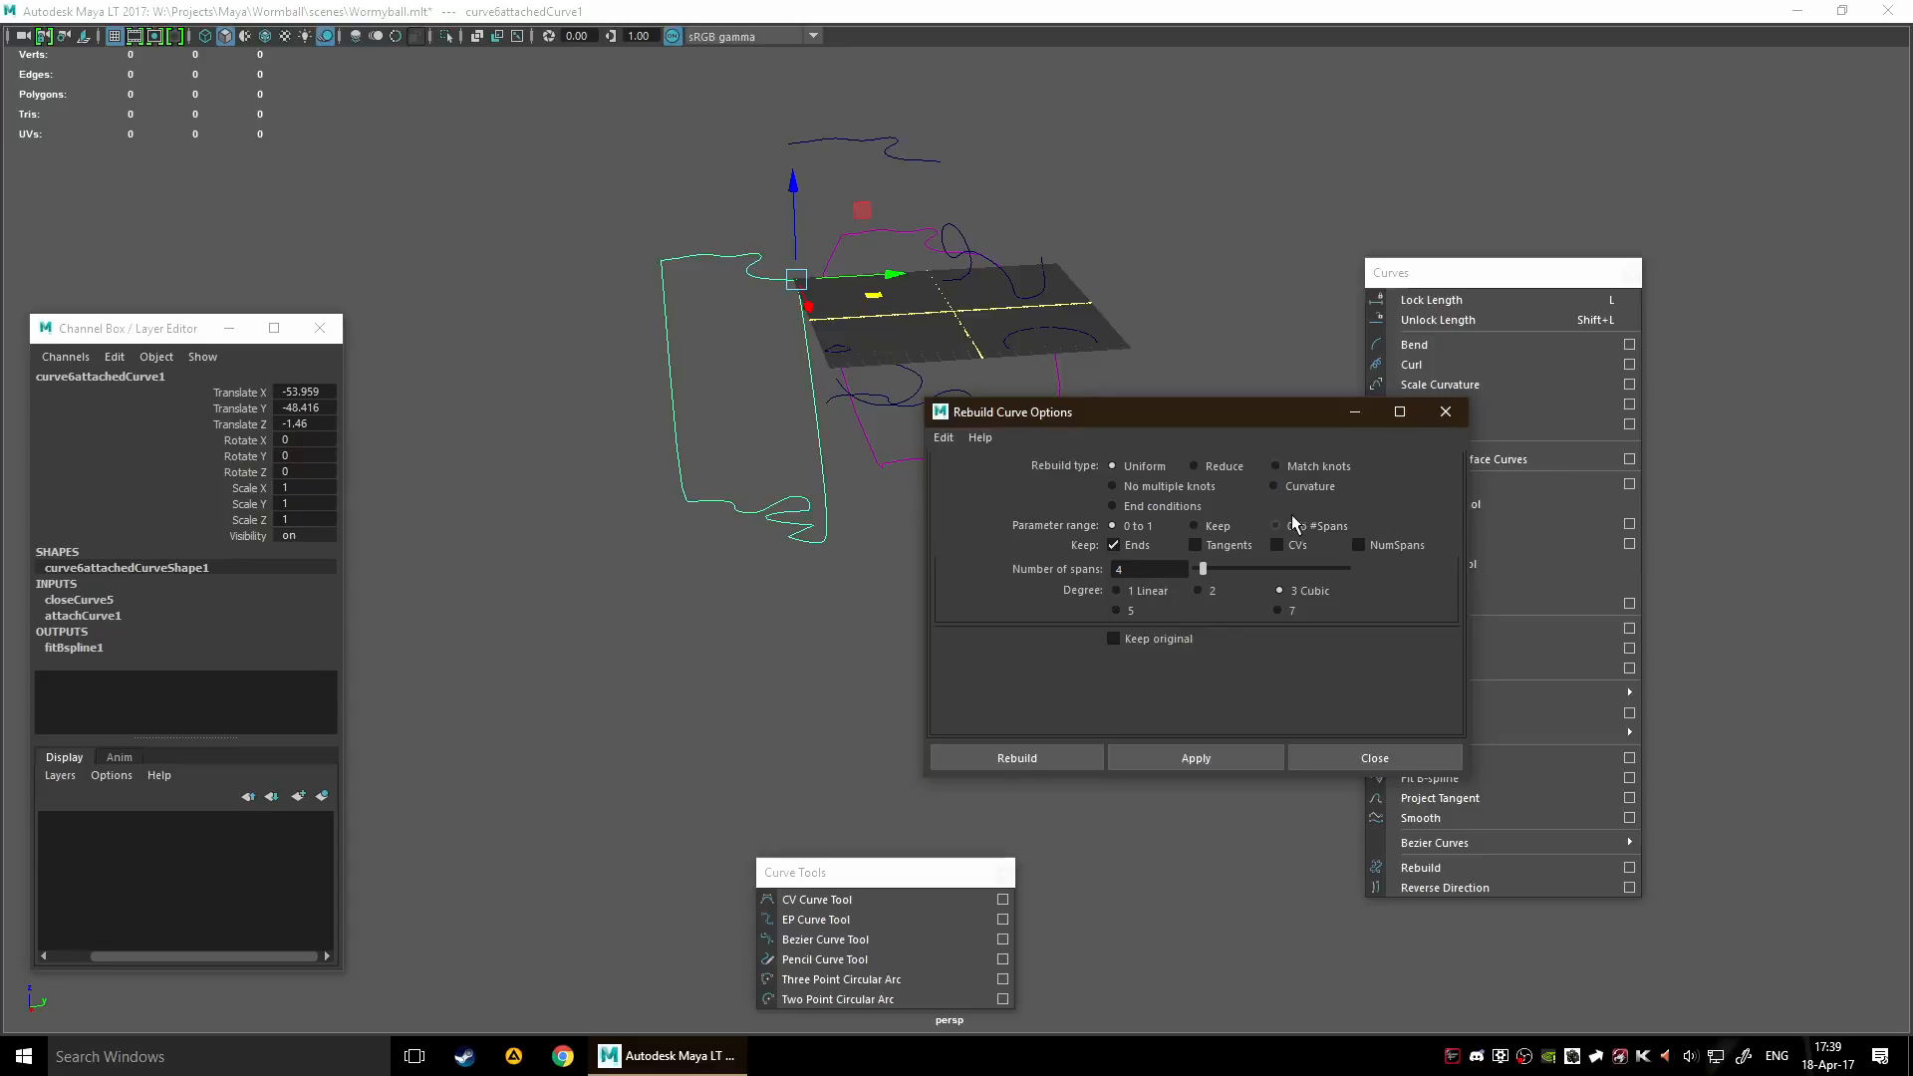
pyautogui.click(1419, 763)
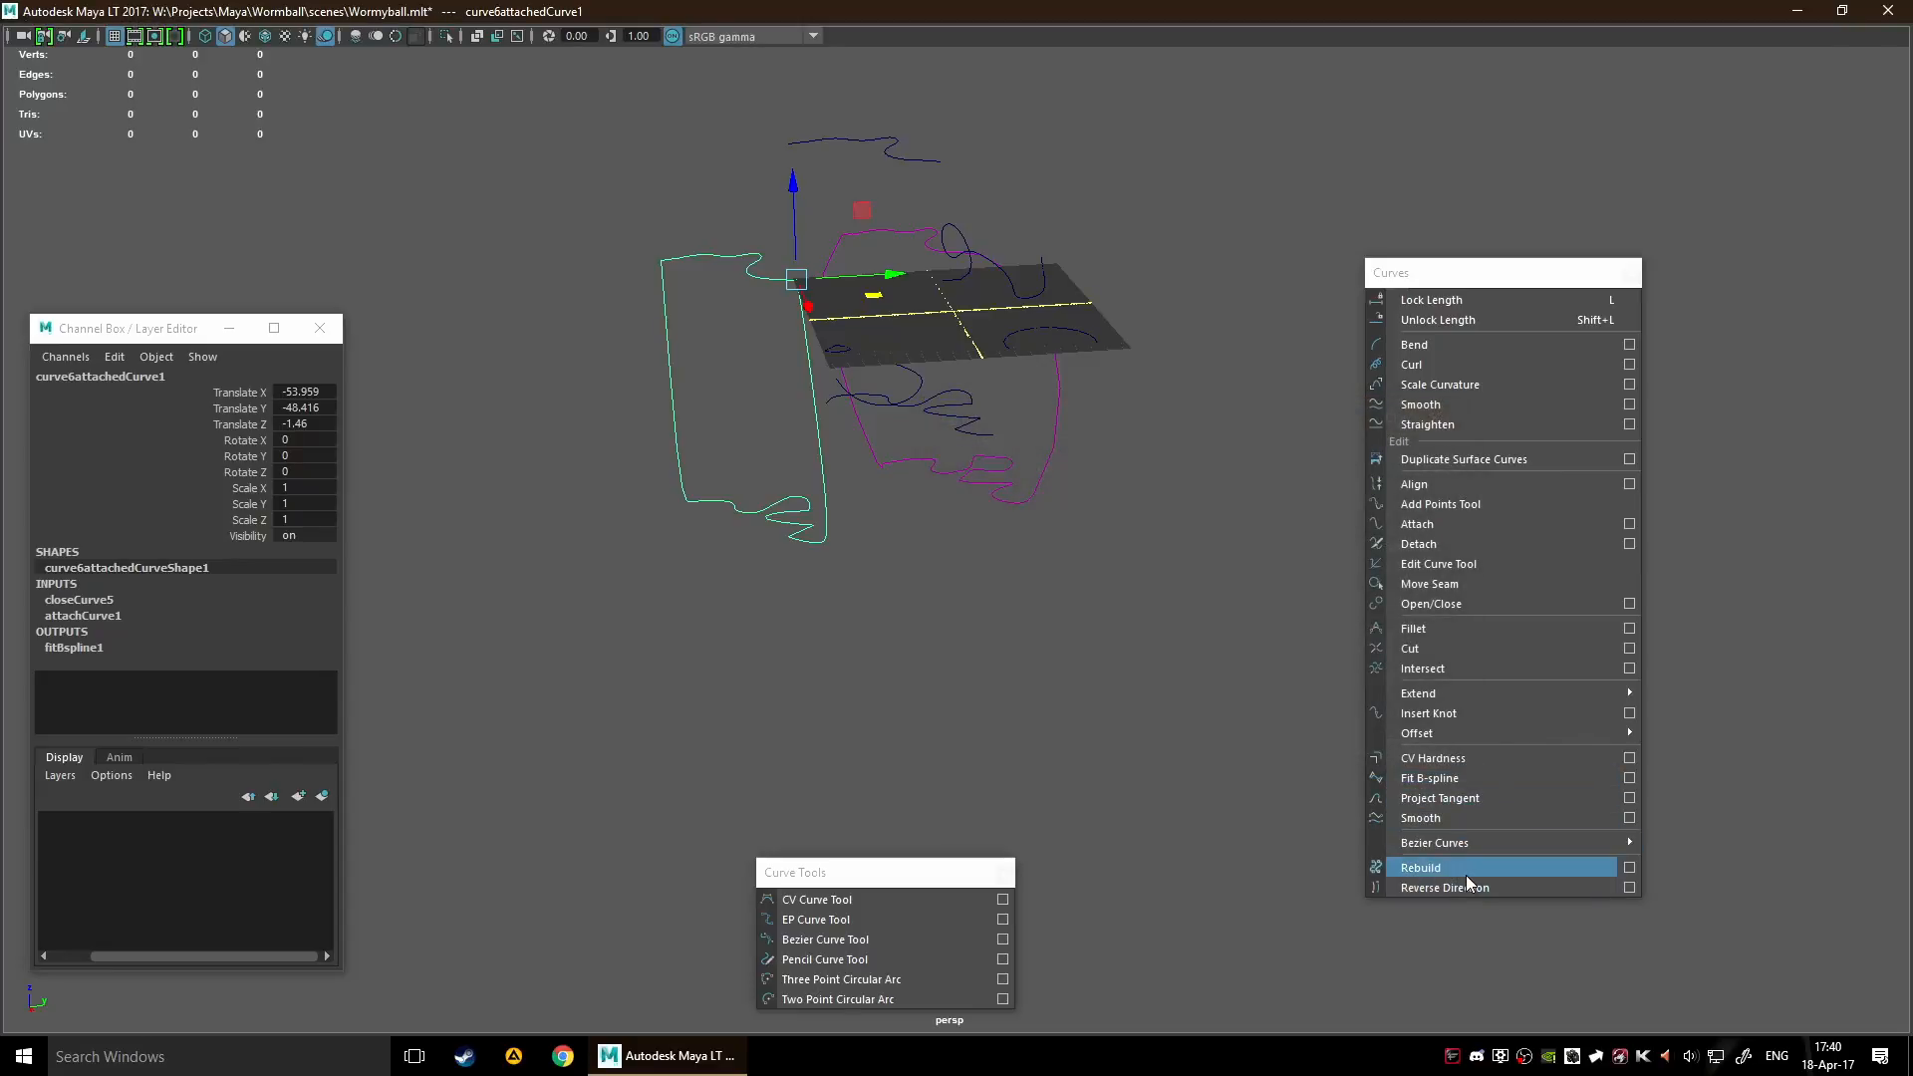
# Rebuild the closed attached curve again, inspect it from another angle, and undo the rebuild
pyautogui.click(1467, 875)
pyautogui.keyDown('alt'); pyautogui.moveTo(930, 601); pyautogui.dragTo(1257, 640); pyautogui.keyUp('alt')
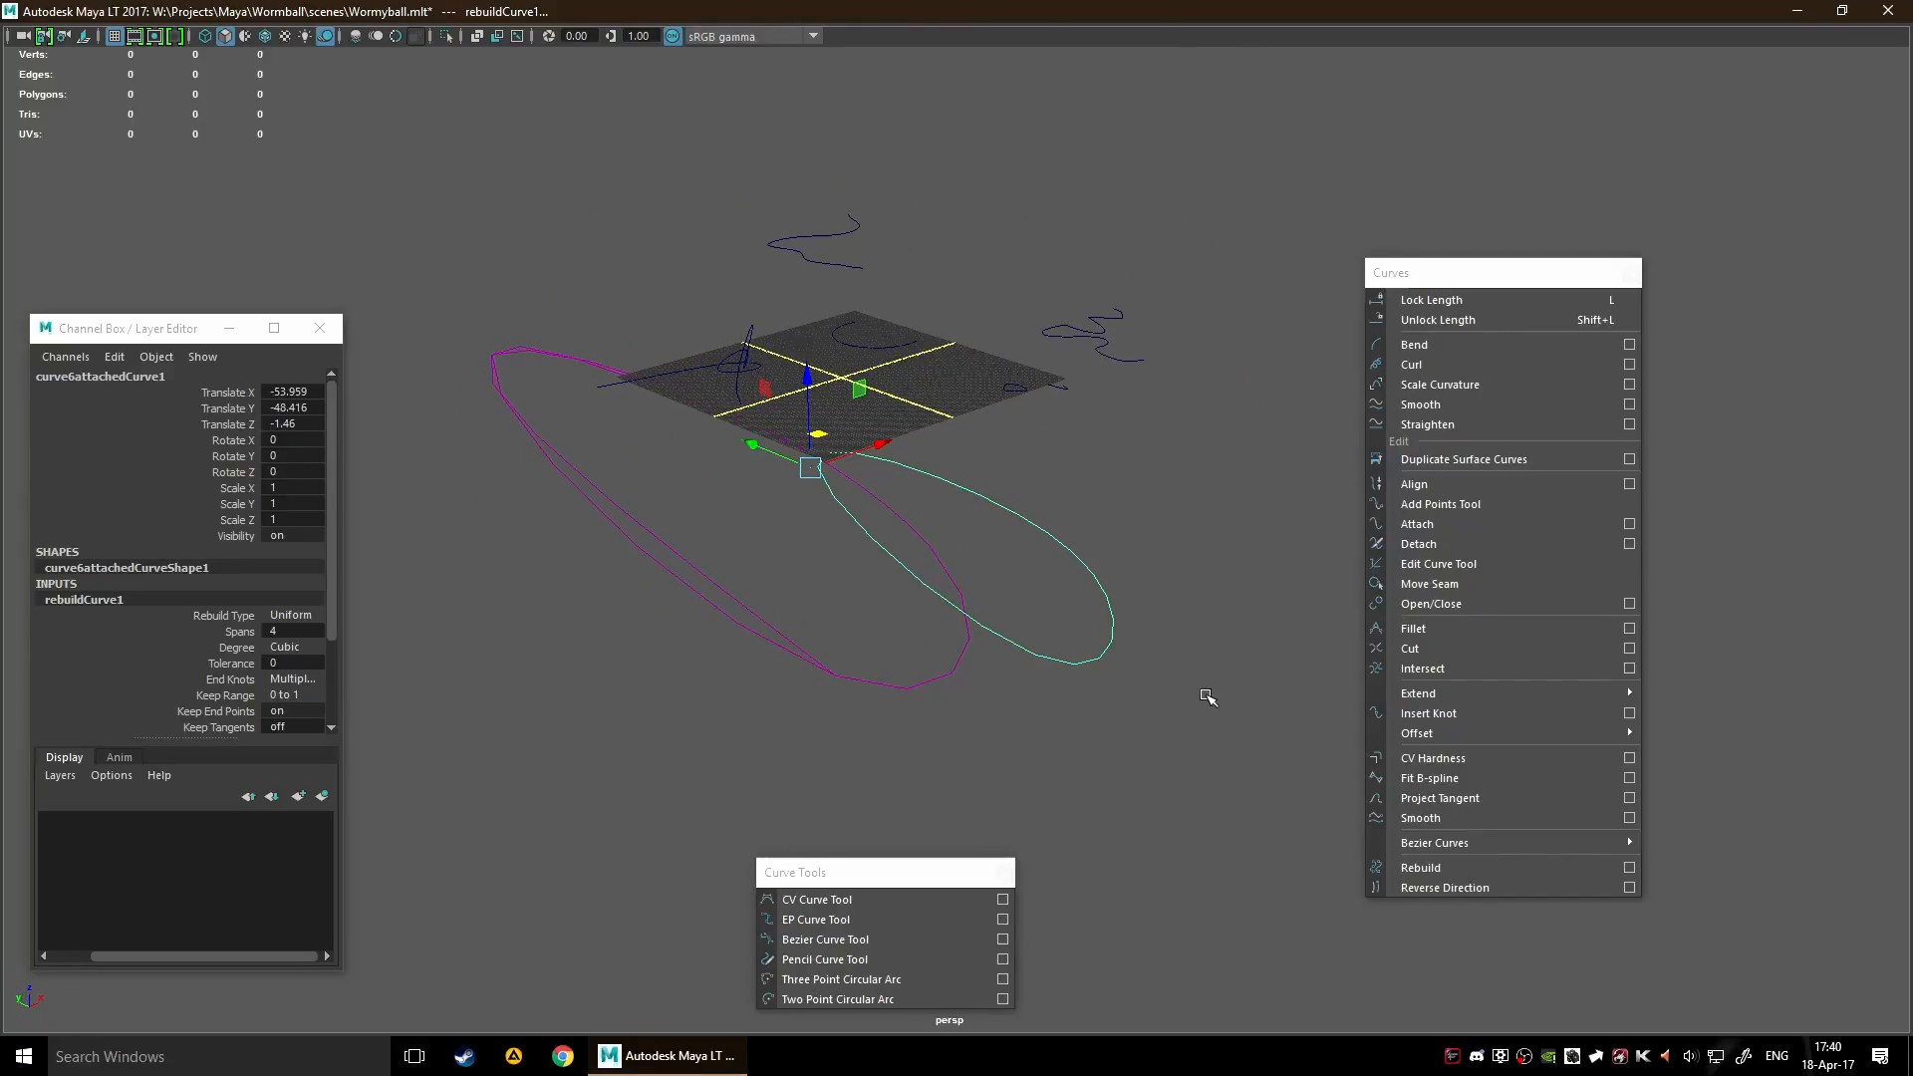
pyautogui.hotkey('ctrl', 'z')
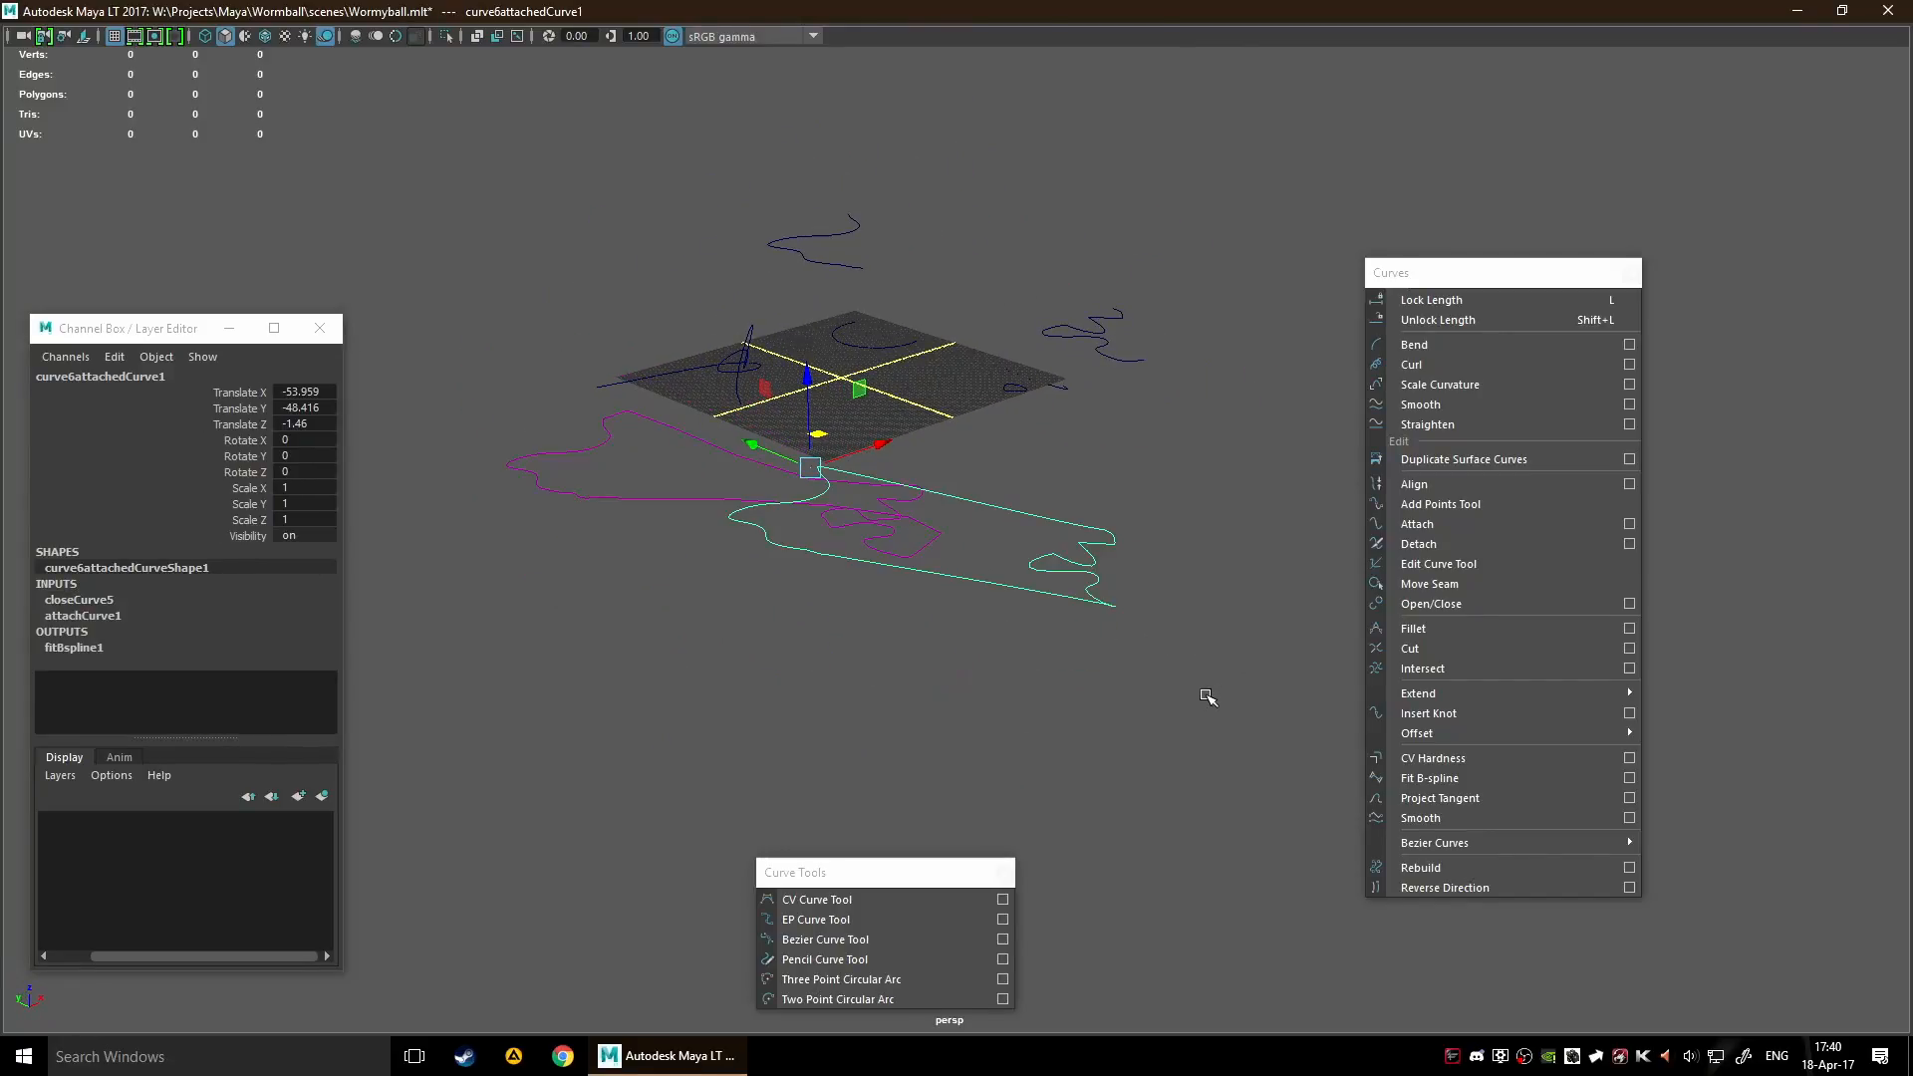
# Reverse the direction of the closed attached curve and clear the selection
pyautogui.click(1430, 883)
pyautogui.keyDown('alt'); pyautogui.moveTo(1137, 638); pyautogui.dragTo(1096, 629); pyautogui.keyUp('alt')
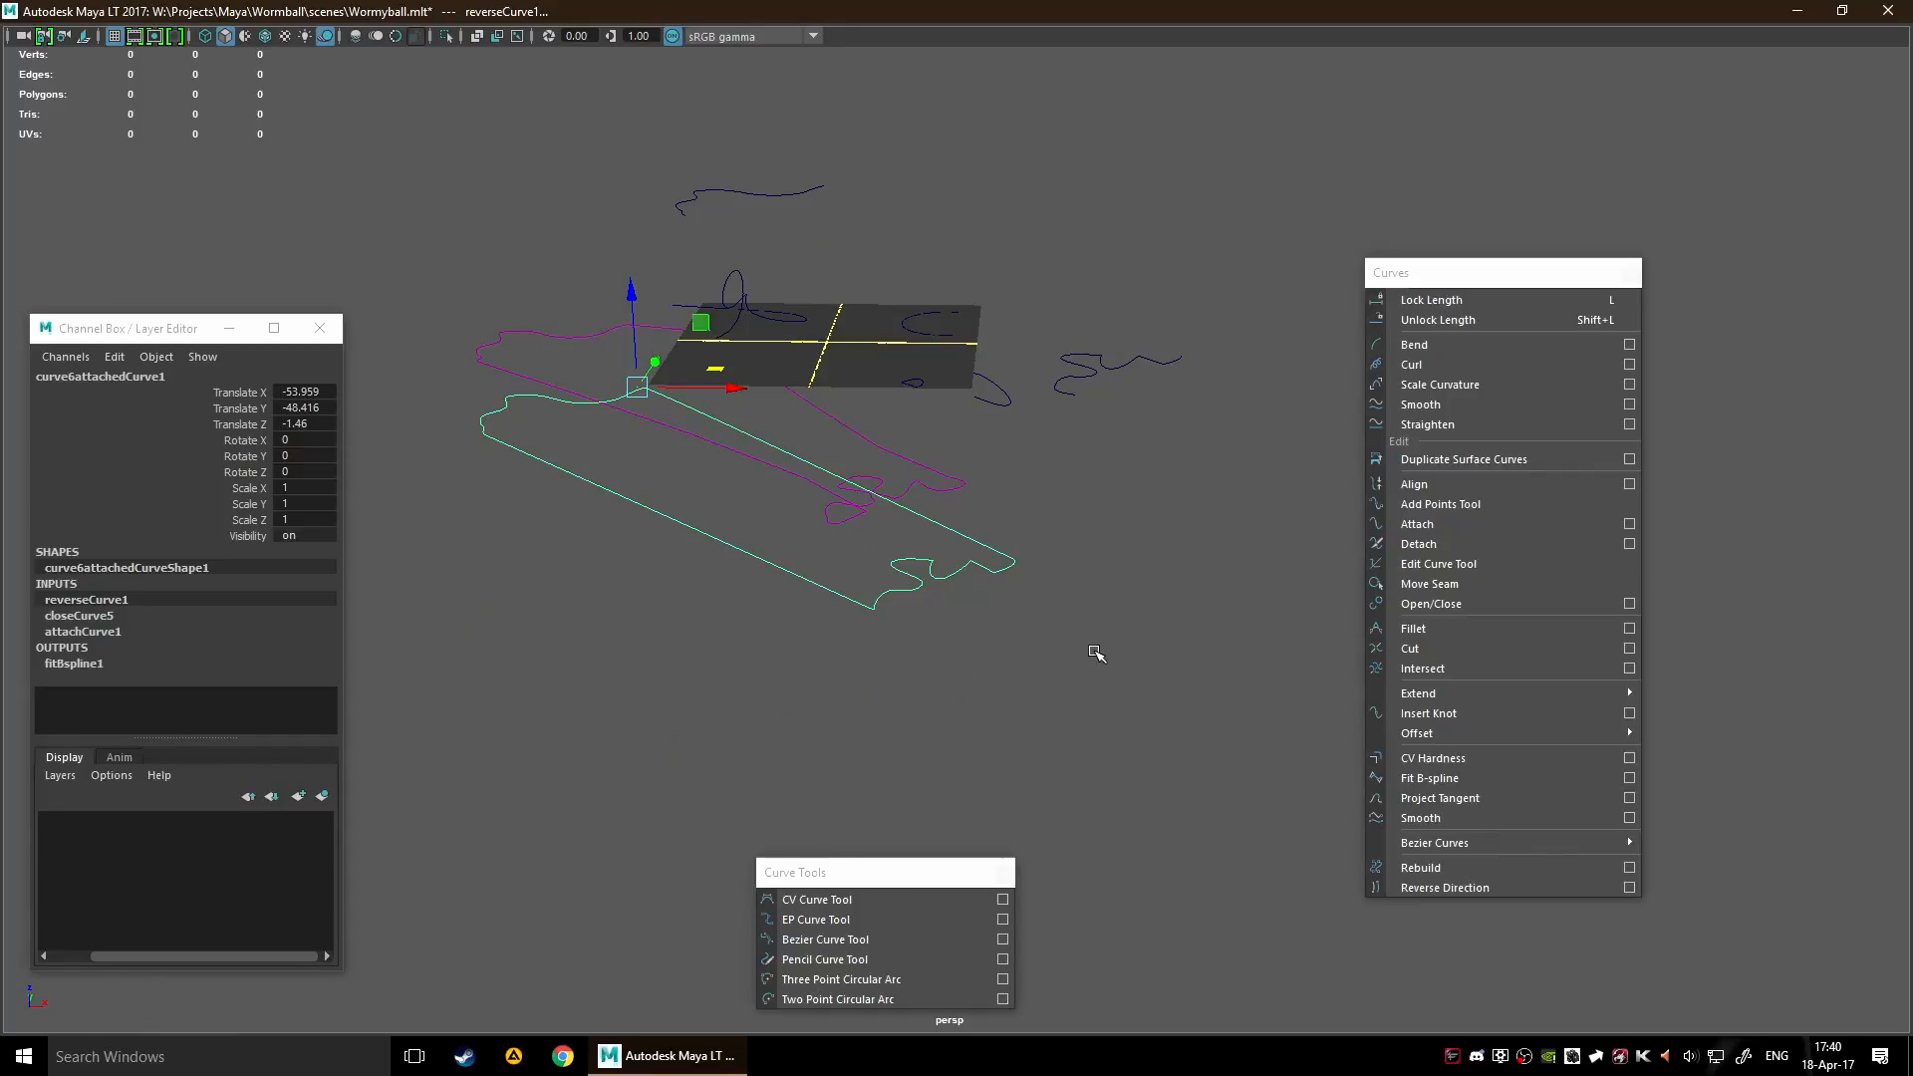
pyautogui.scroll(-5, 704, 652)
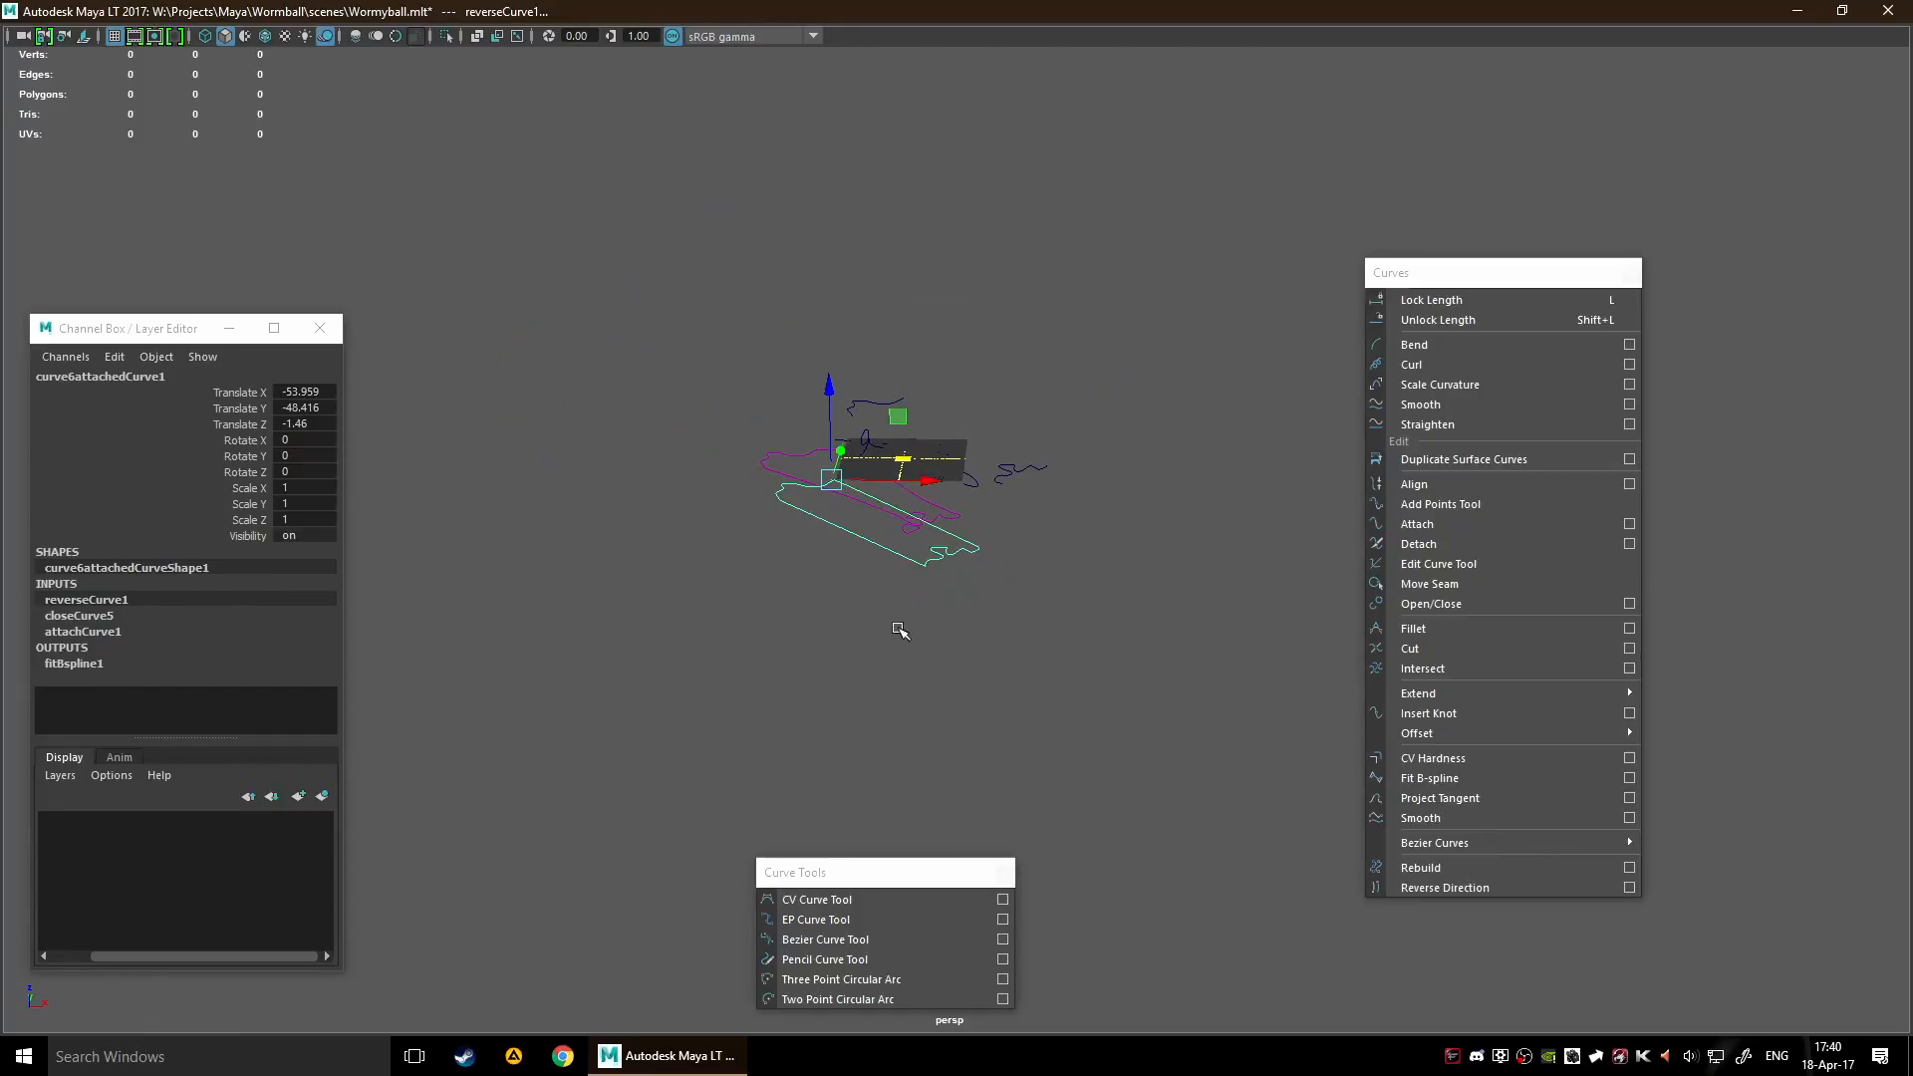
pyautogui.click(999, 603)
# Delete the construction history of all objects and check the closed attached curve's inputs
pyautogui.press('space')
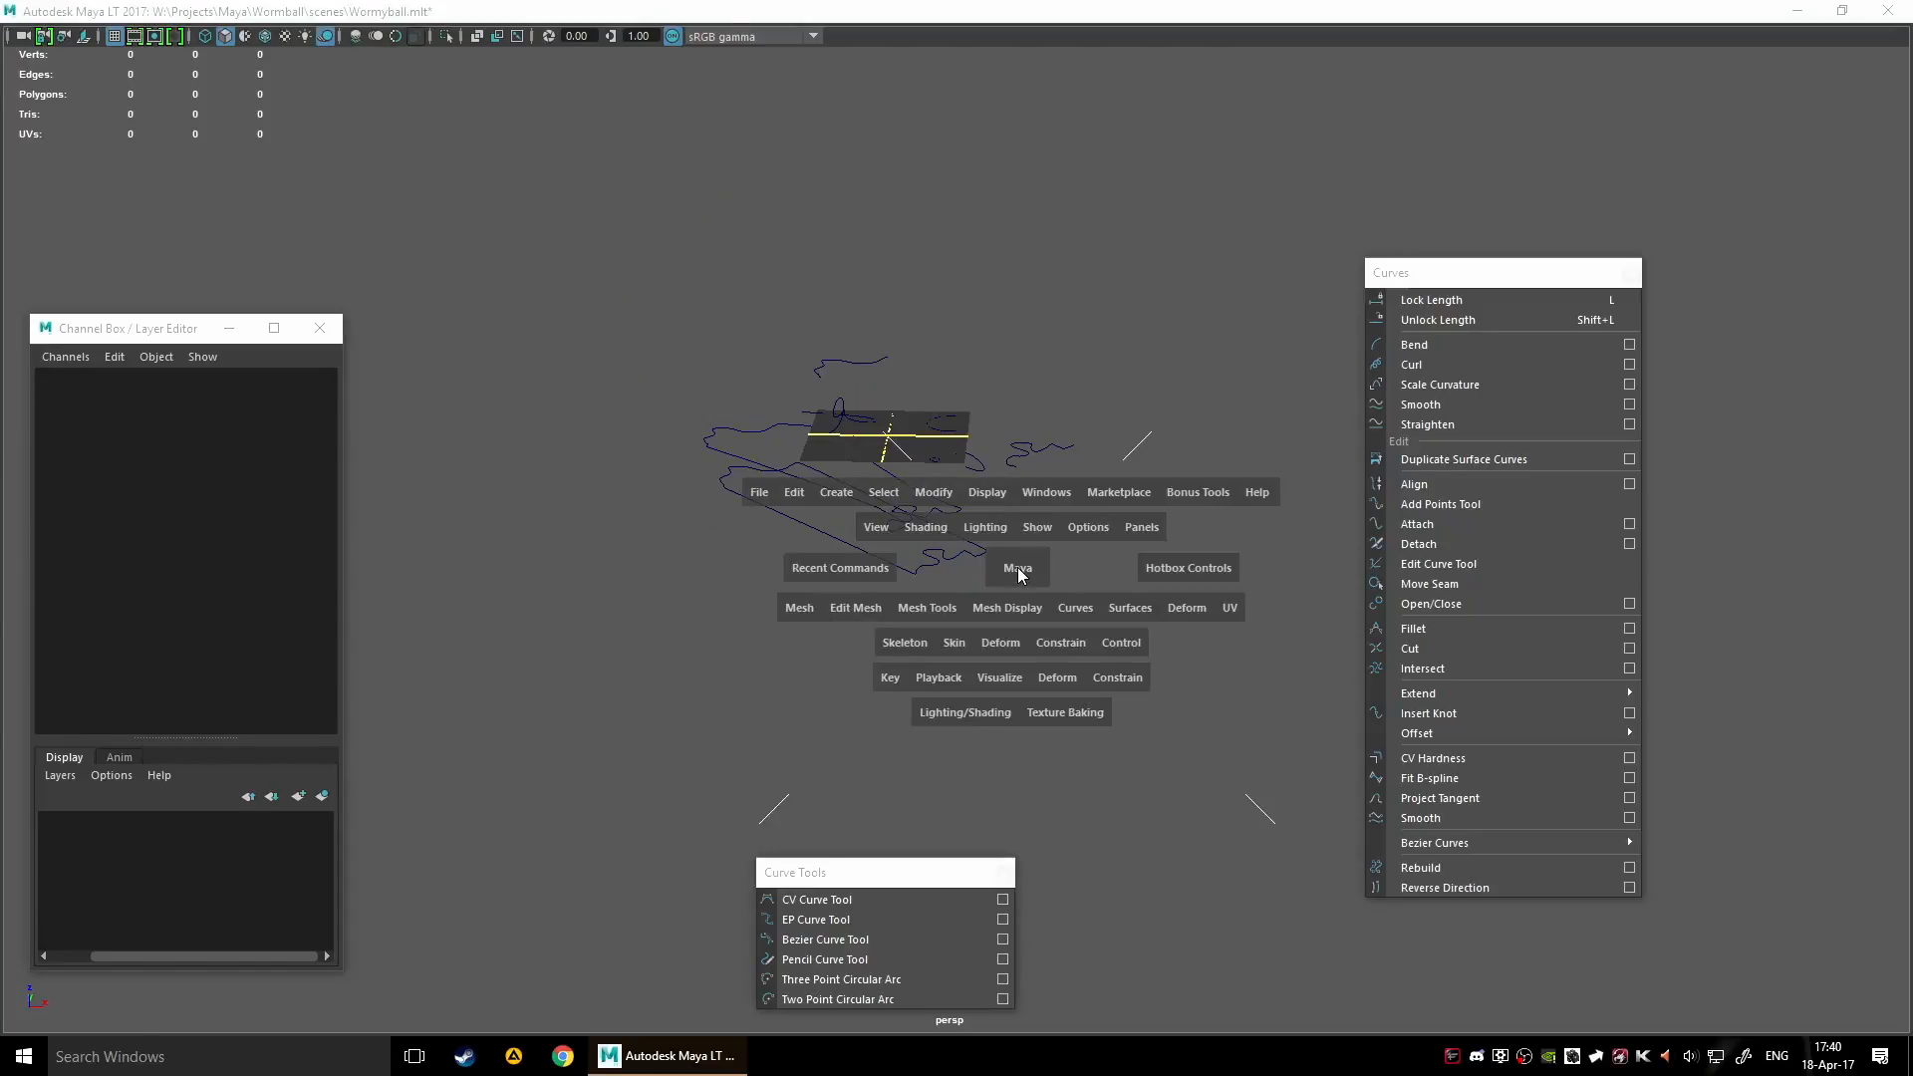
pyautogui.click(794, 492)
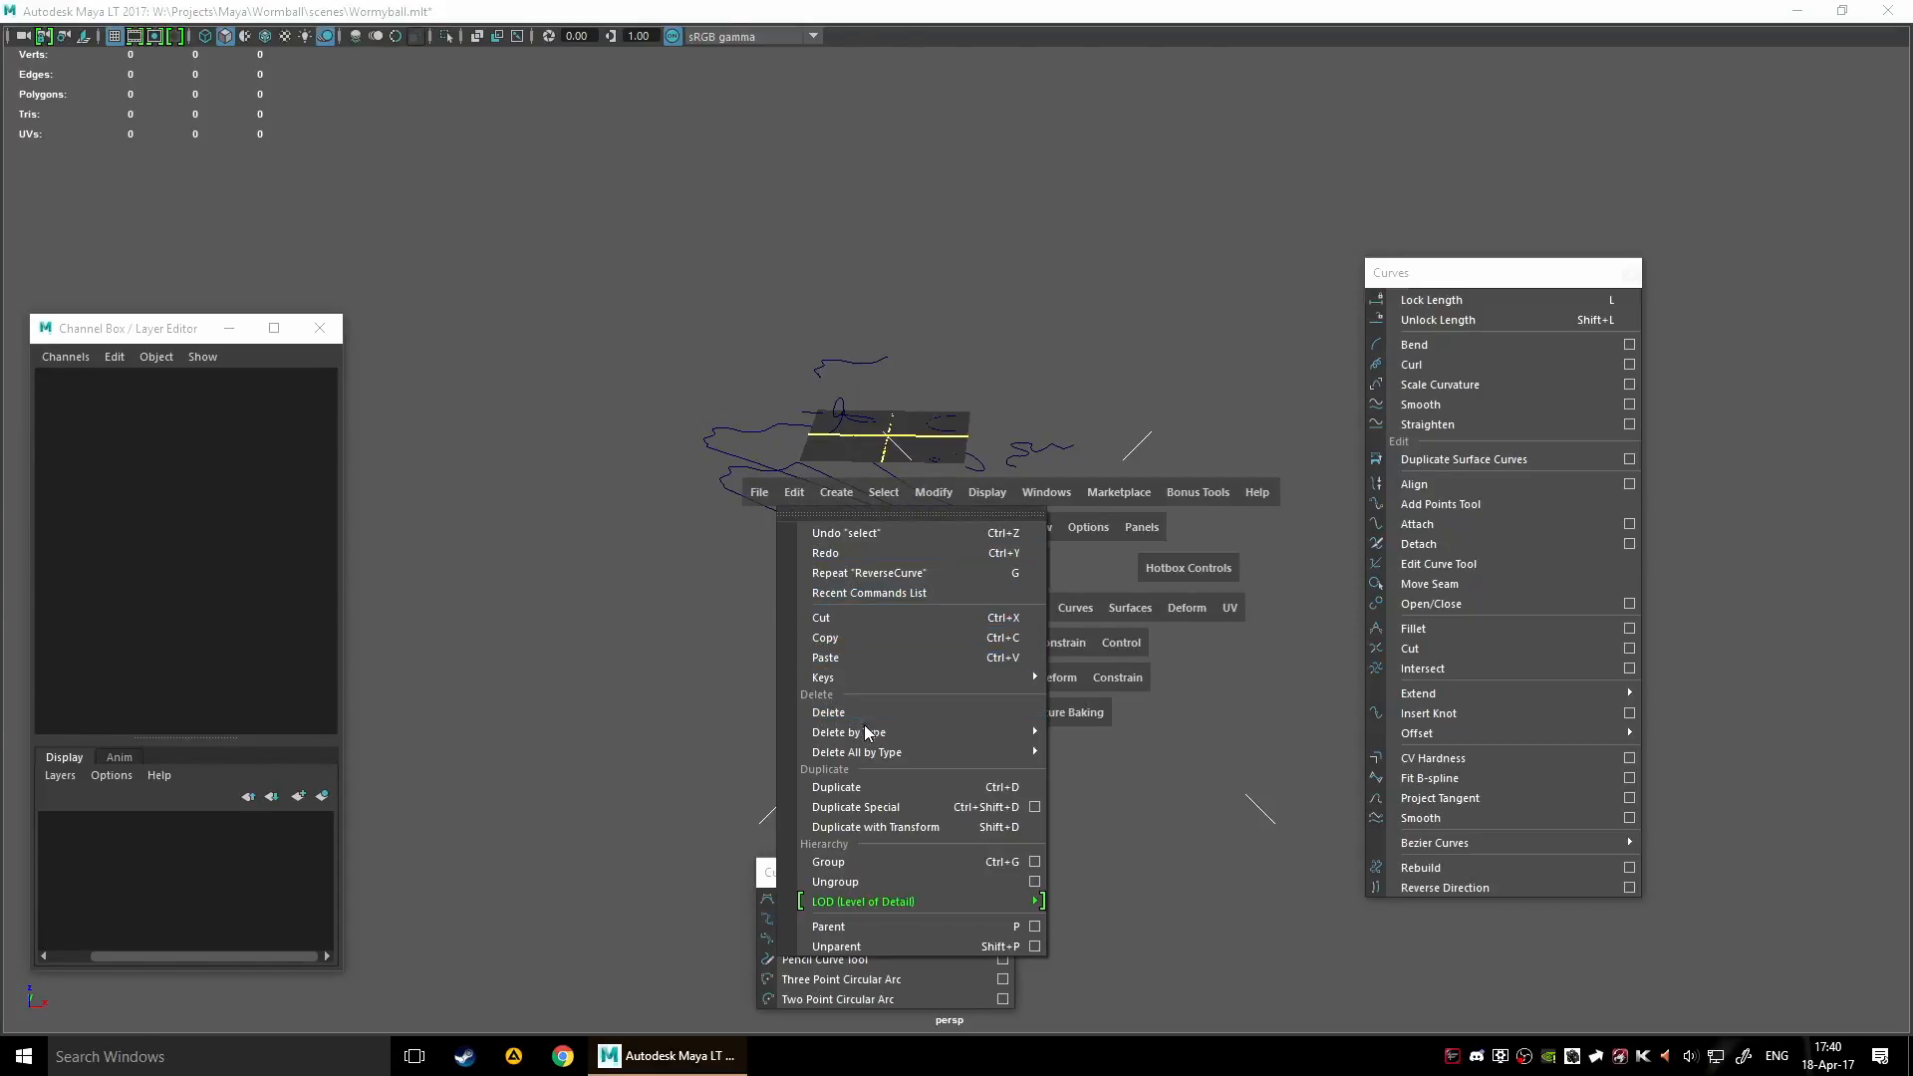
pyautogui.moveTo(883, 758)
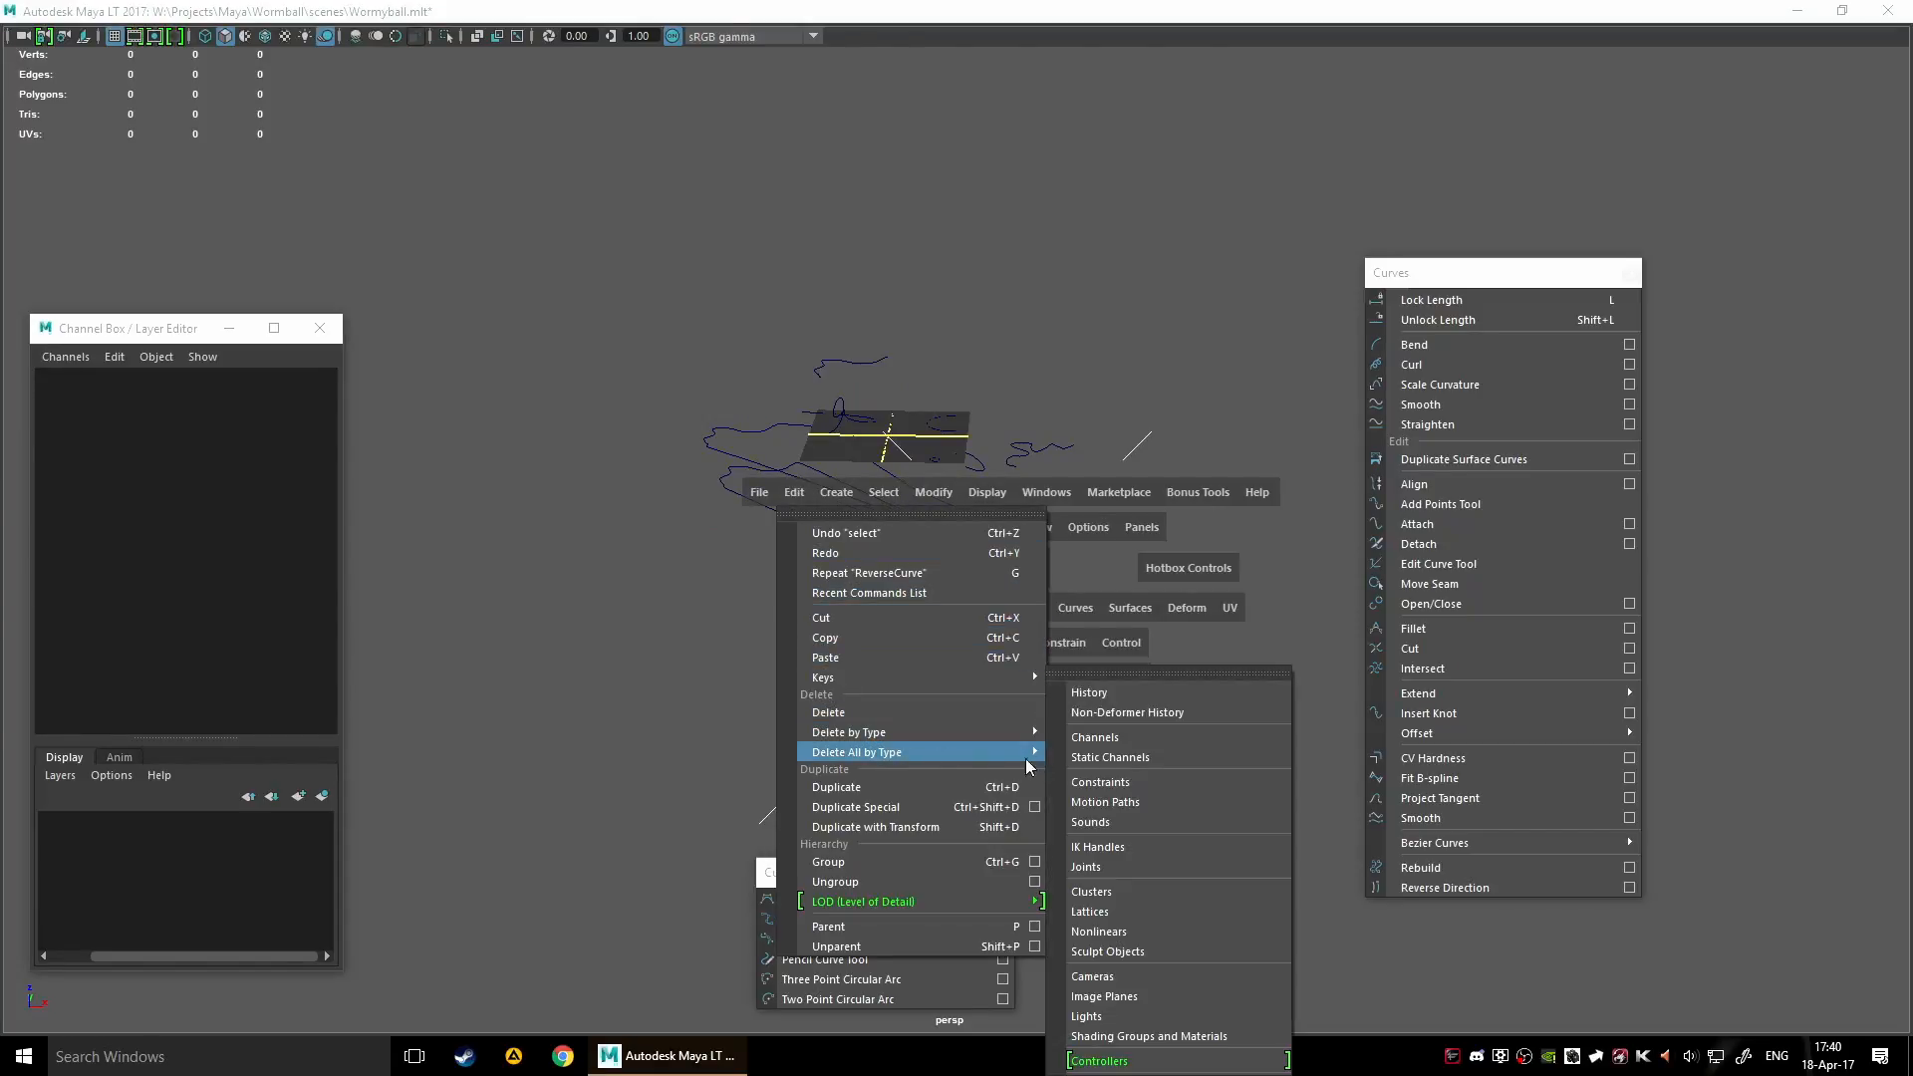
pyautogui.click(1168, 697)
pyautogui.click(869, 555)
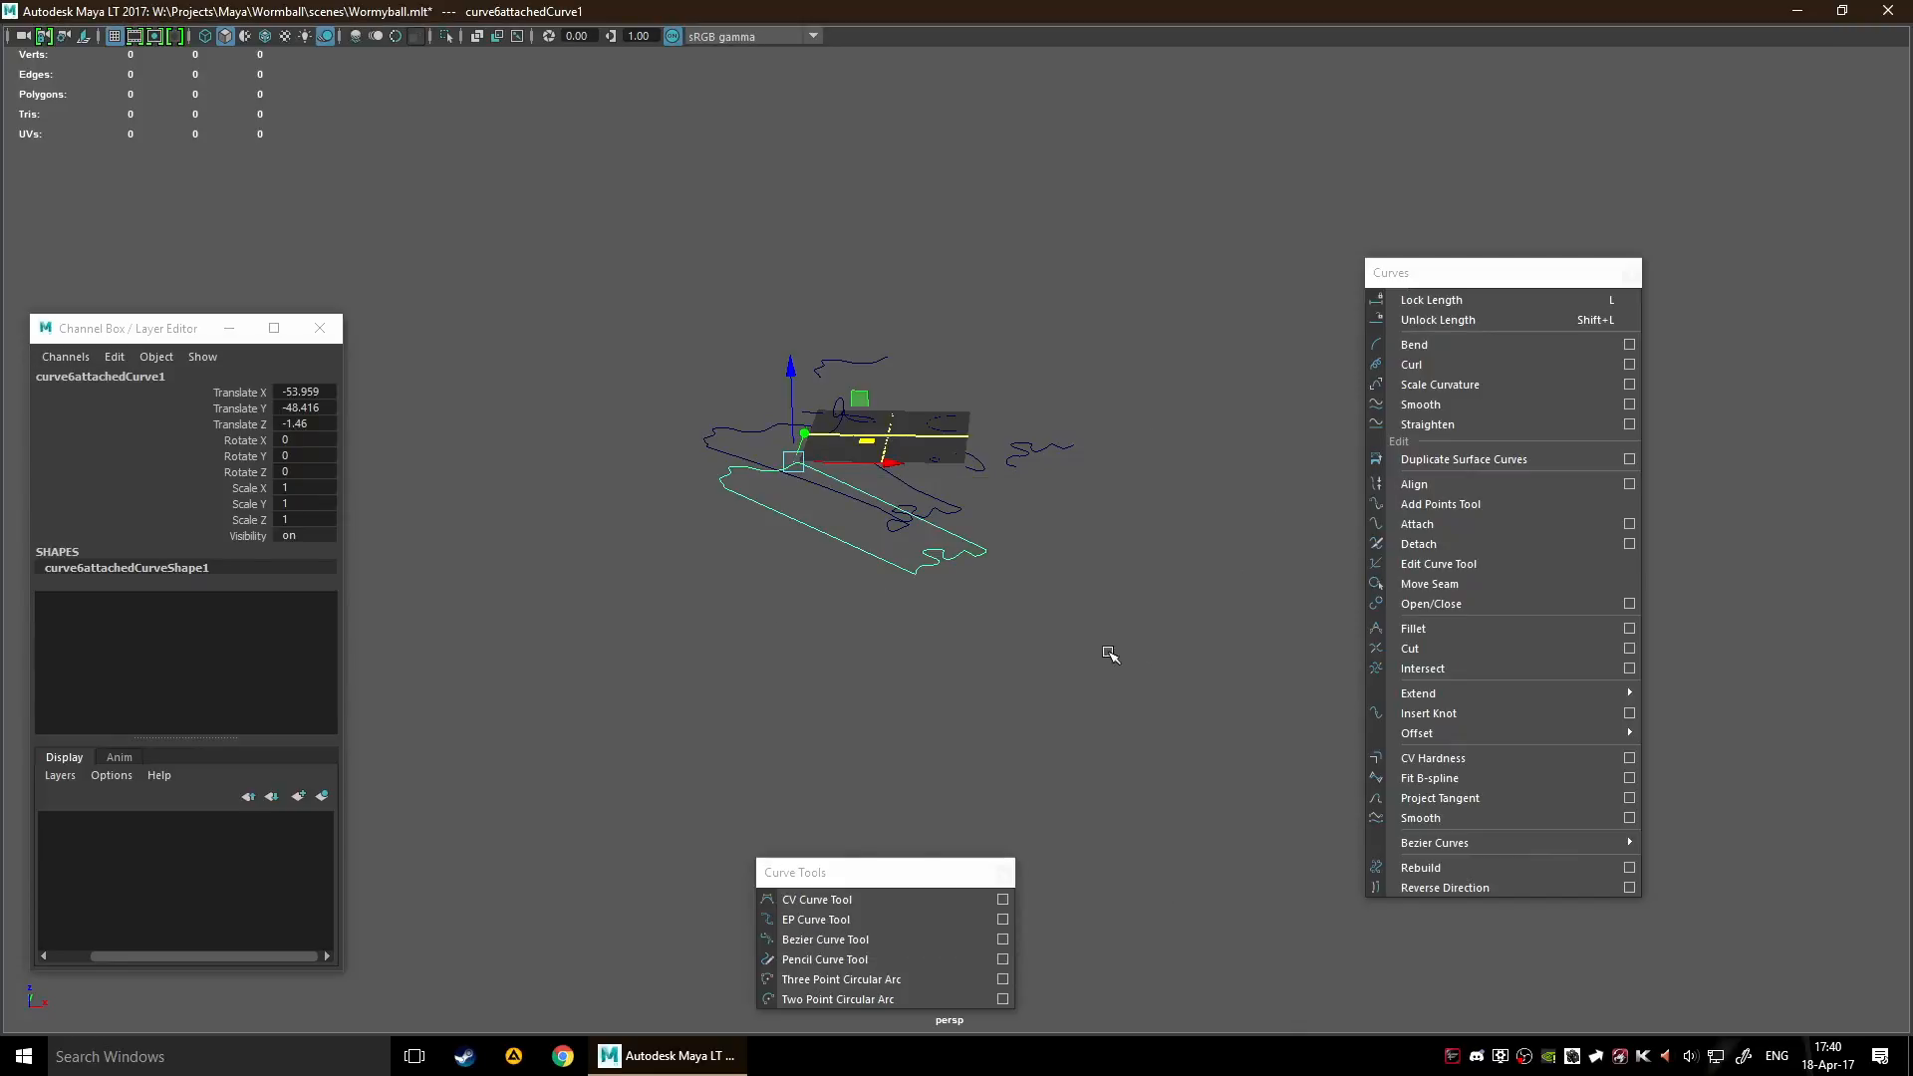
pyautogui.click(732, 452)
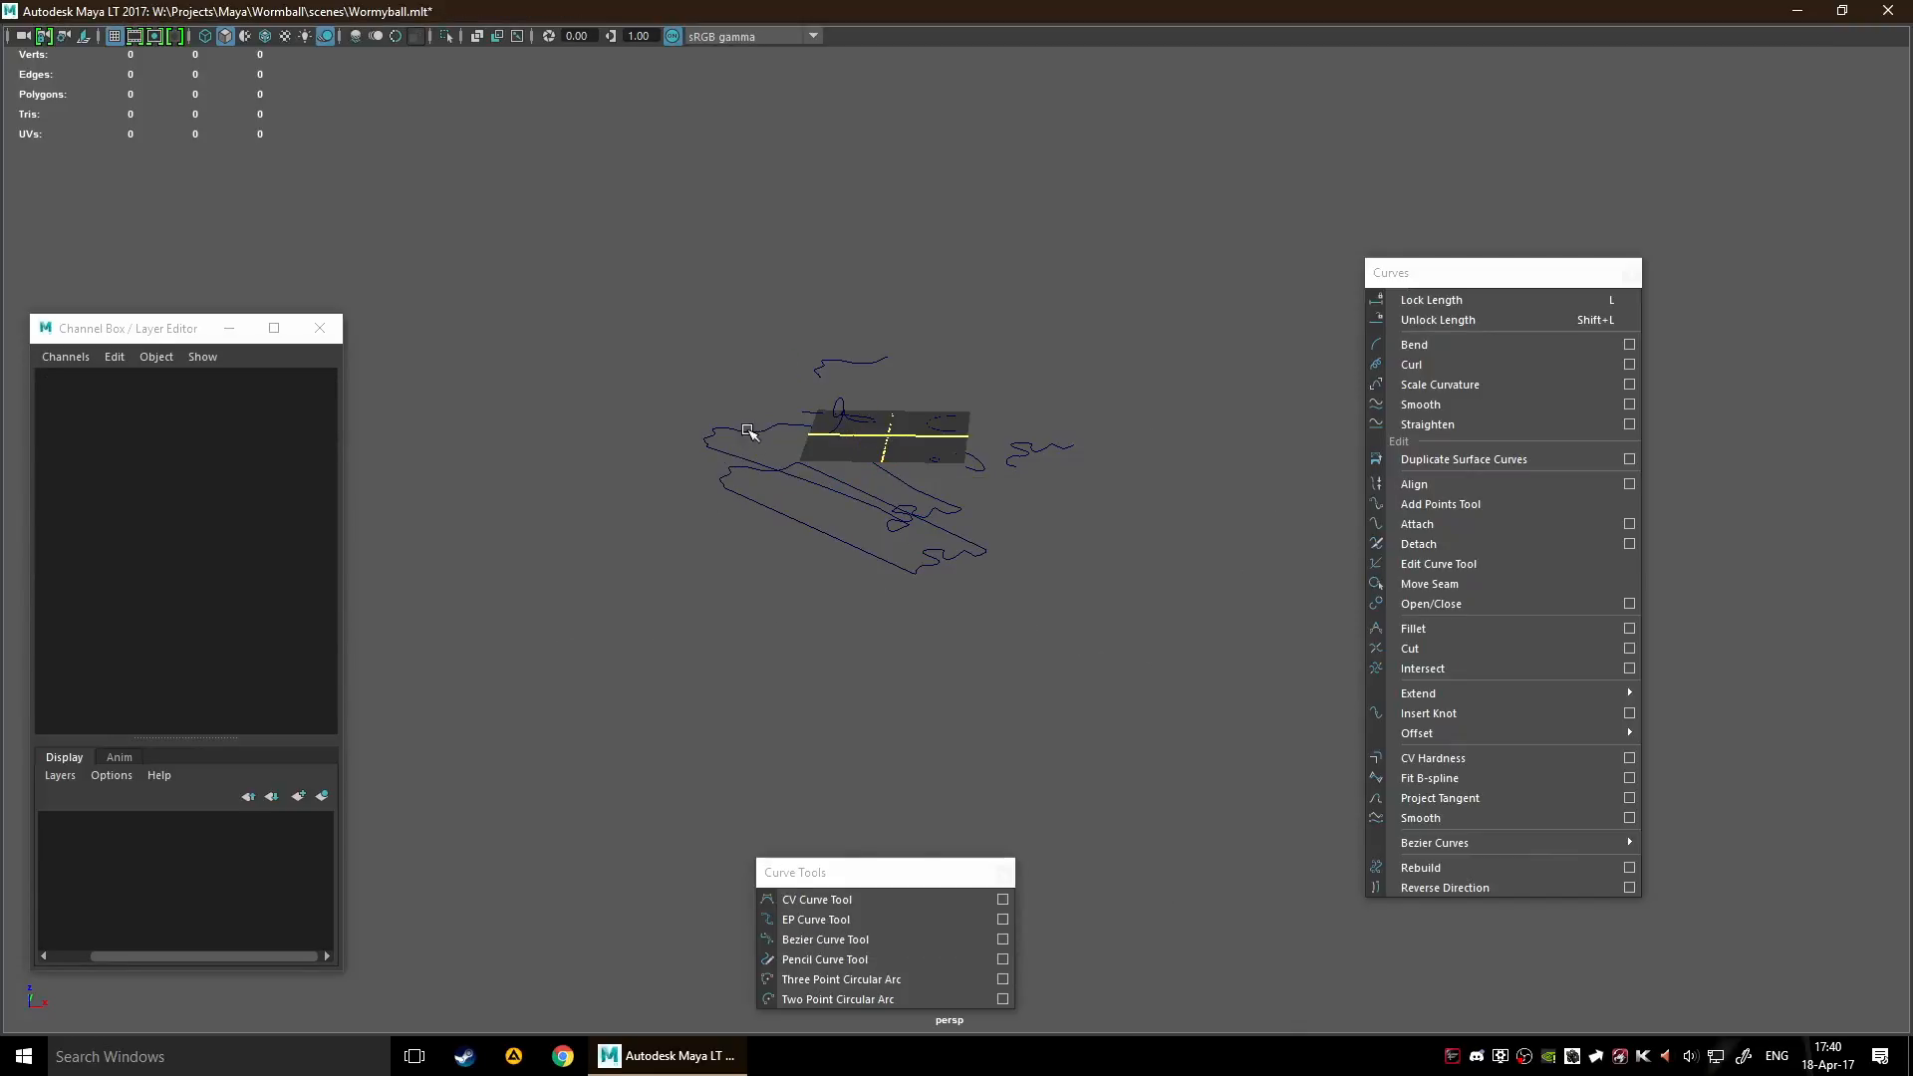
pyautogui.click(747, 432)
# Select all the remaining curves in the scene and delete them
pyautogui.moveTo(948, 361); pyautogui.dragTo(1256, 255)
pyautogui.click(998, 624)
pyautogui.click(971, 557)
pyautogui.moveTo(861, 400); pyautogui.dragTo(579, 308)
pyautogui.scroll(-3, 877, 414)
pyautogui.keyDown('alt'); pyautogui.moveTo(935, 486); pyautogui.dragTo(1017, 697, button='middle'); pyautogui.keyUp('alt')
pyautogui.keyDown('alt'); pyautogui.moveTo(1017, 698); pyautogui.dragTo(1055, 754); pyautogui.keyUp('alt')
pyautogui.keyDown('alt'); pyautogui.moveTo(1091, 724); pyautogui.dragTo(865, 635, button='middle'); pyautogui.keyUp('alt')
pyautogui.scroll(3, 857, 628)
pyautogui.scroll(-5, 866, 641)
pyautogui.moveTo(628, 369); pyautogui.dragTo(1195, 699)
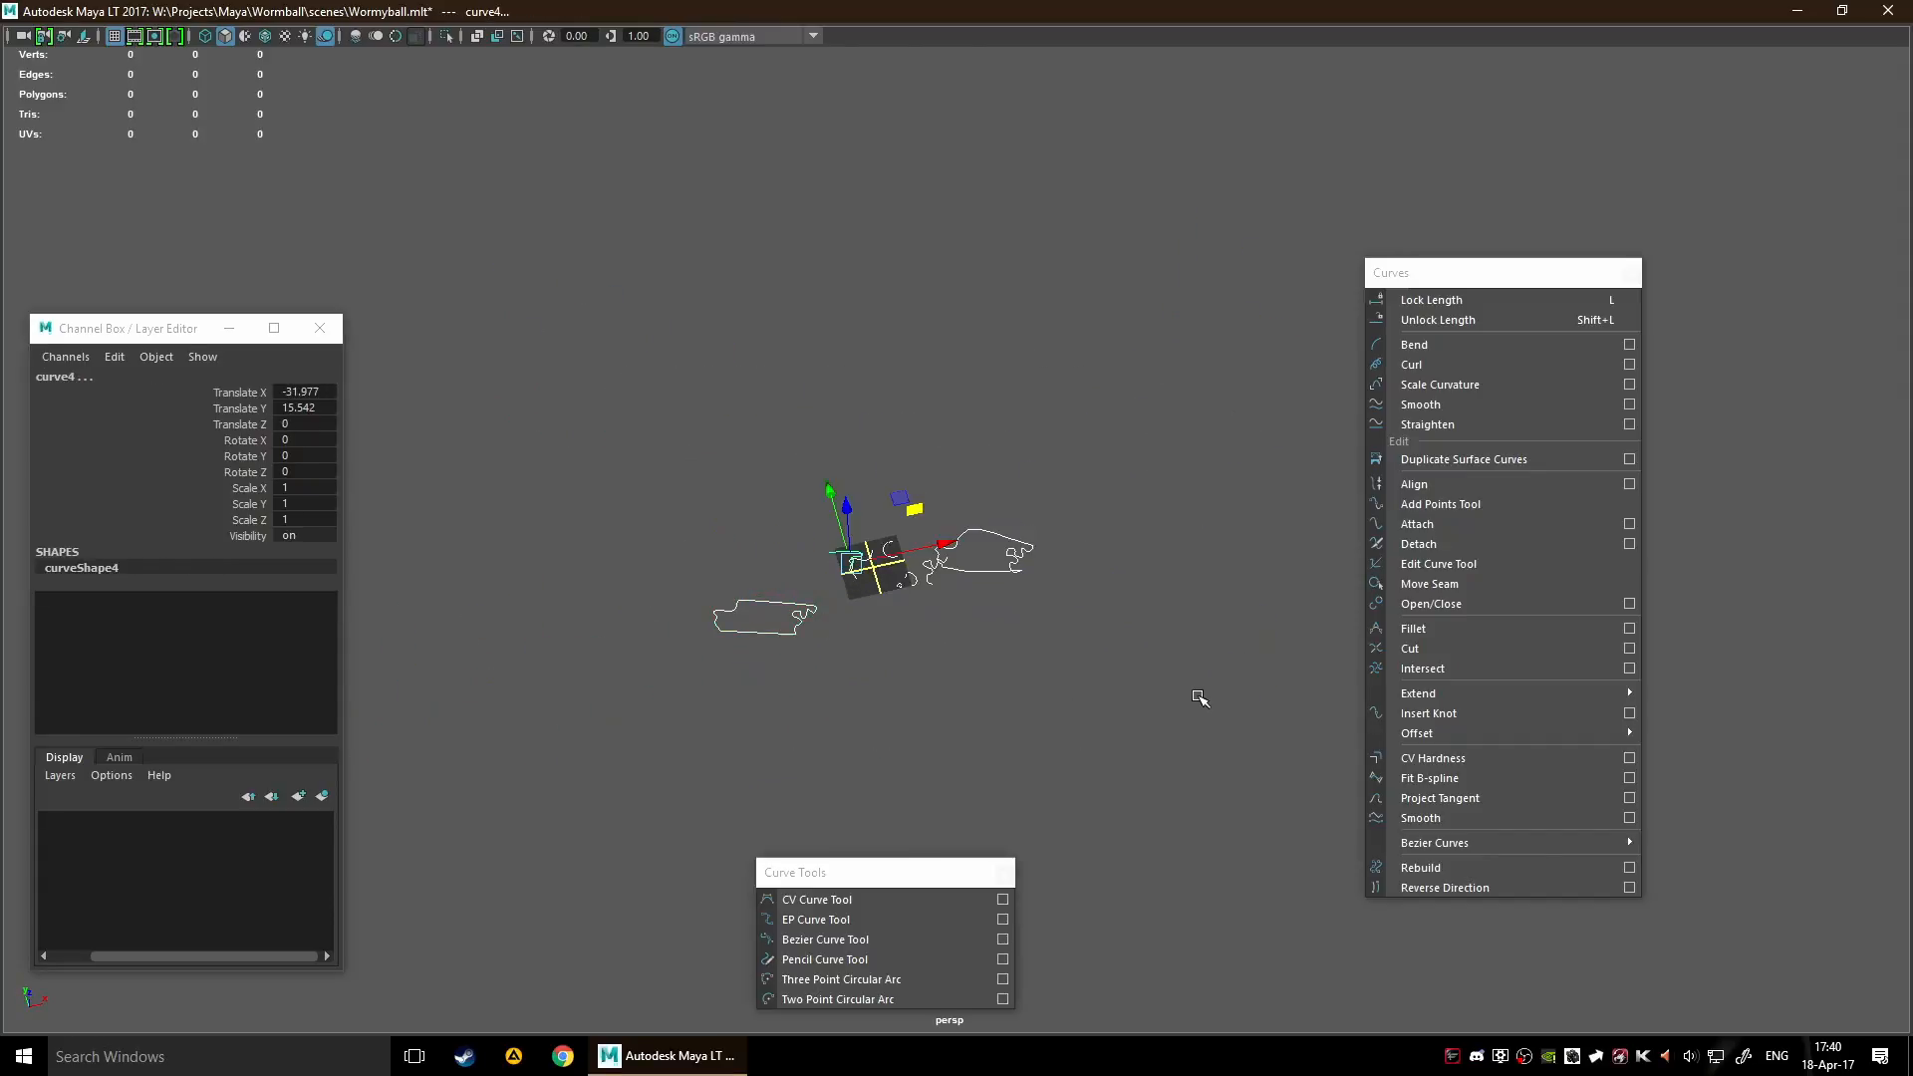
pyautogui.press('Delete')
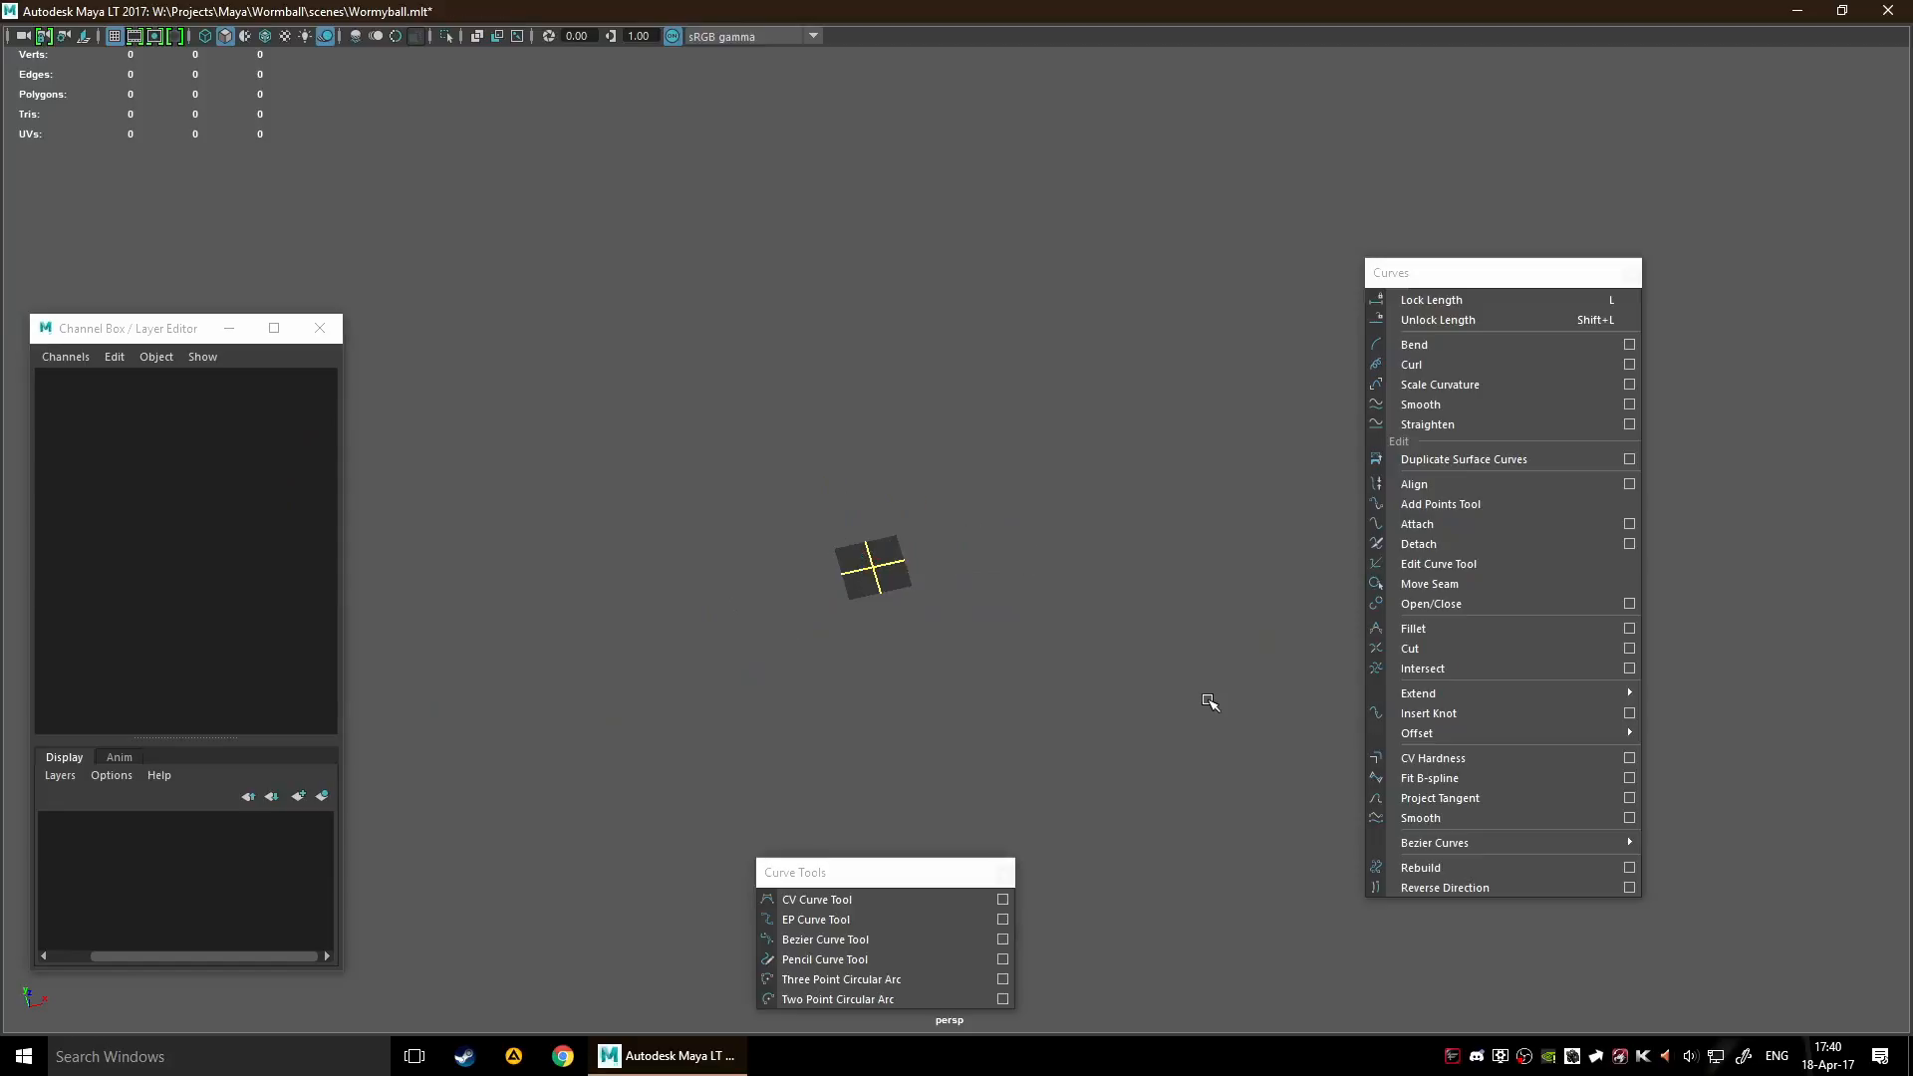
# Draw a wavy EP curve through five points across the front half of the grid
pyautogui.keyDown('alt'); pyautogui.moveTo(1009, 670); pyautogui.dragTo(911, 595); pyautogui.keyUp('alt')
pyautogui.scroll(6, 893, 522)
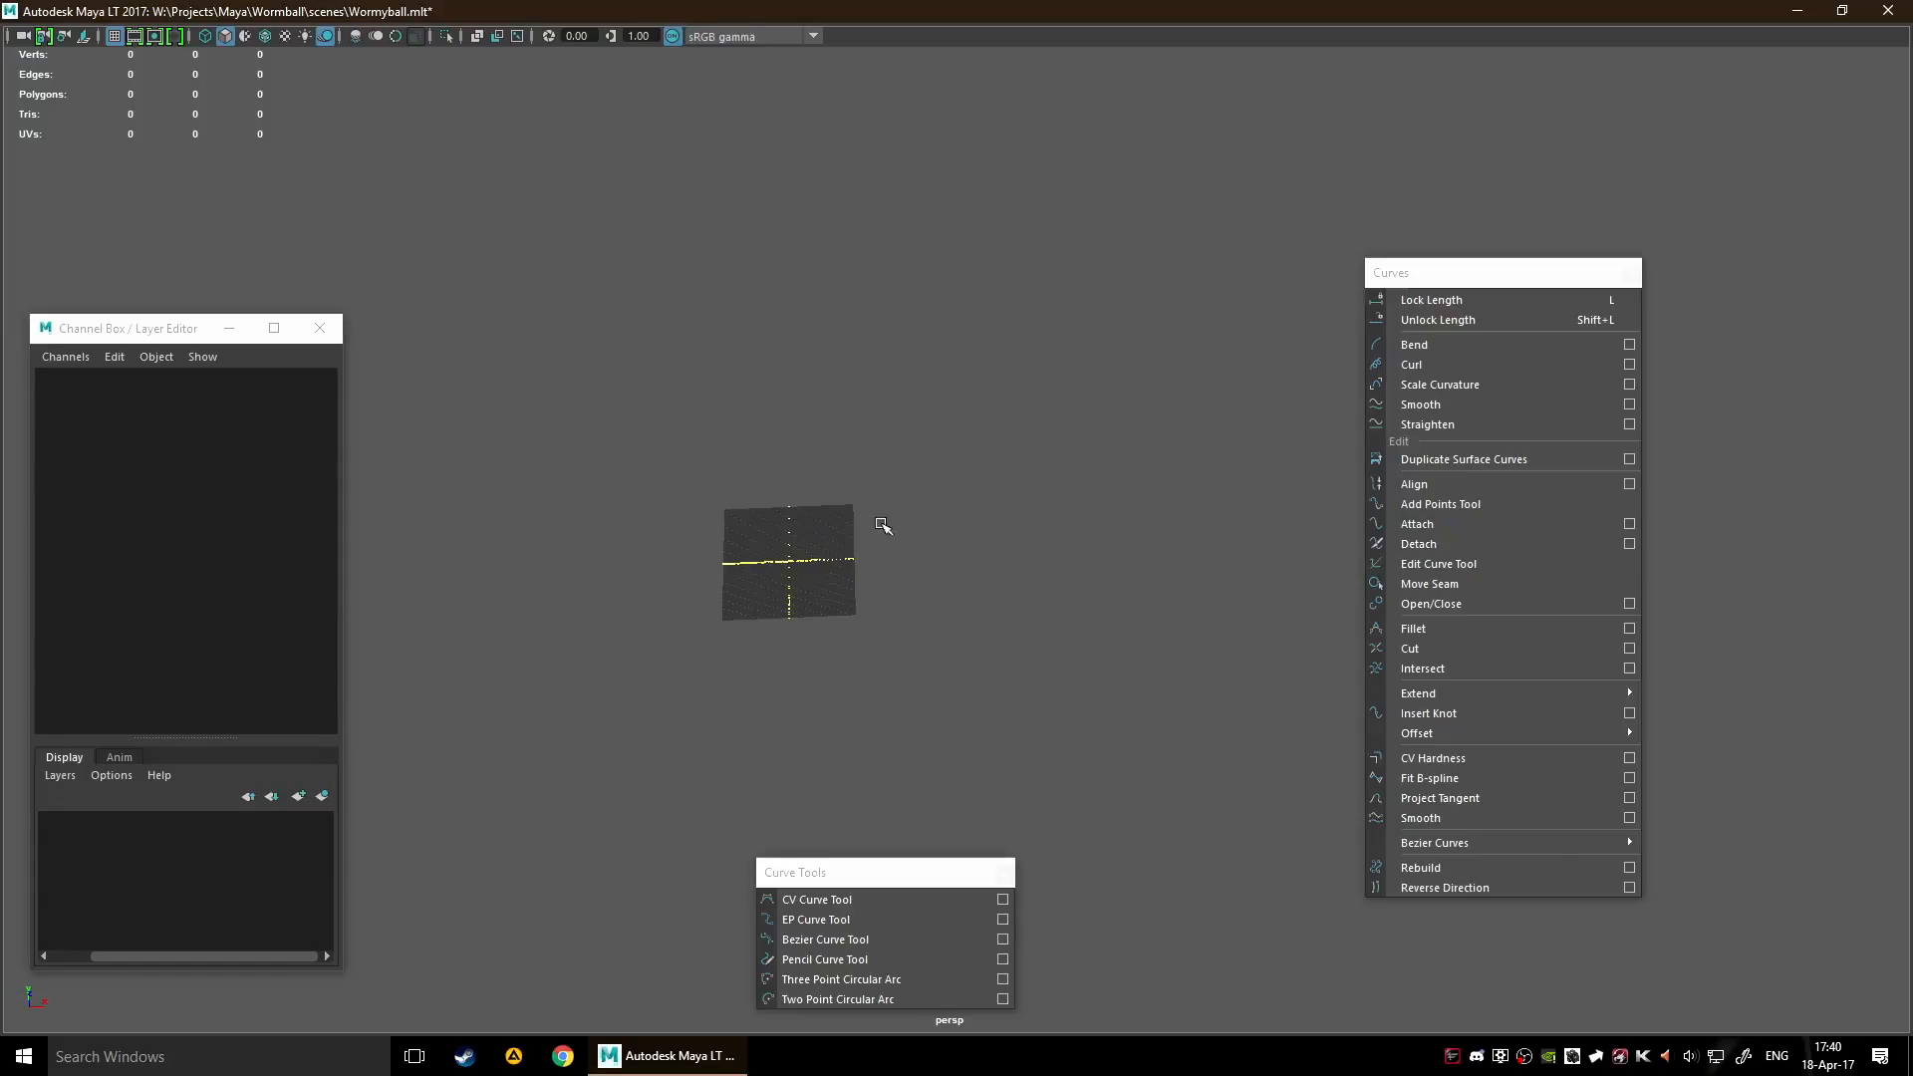
pyautogui.keyDown('alt'); pyautogui.moveTo(794, 566); pyautogui.dragTo(931, 541, button='middle'); pyautogui.keyUp('alt')
pyautogui.scroll(2, 988, 517)
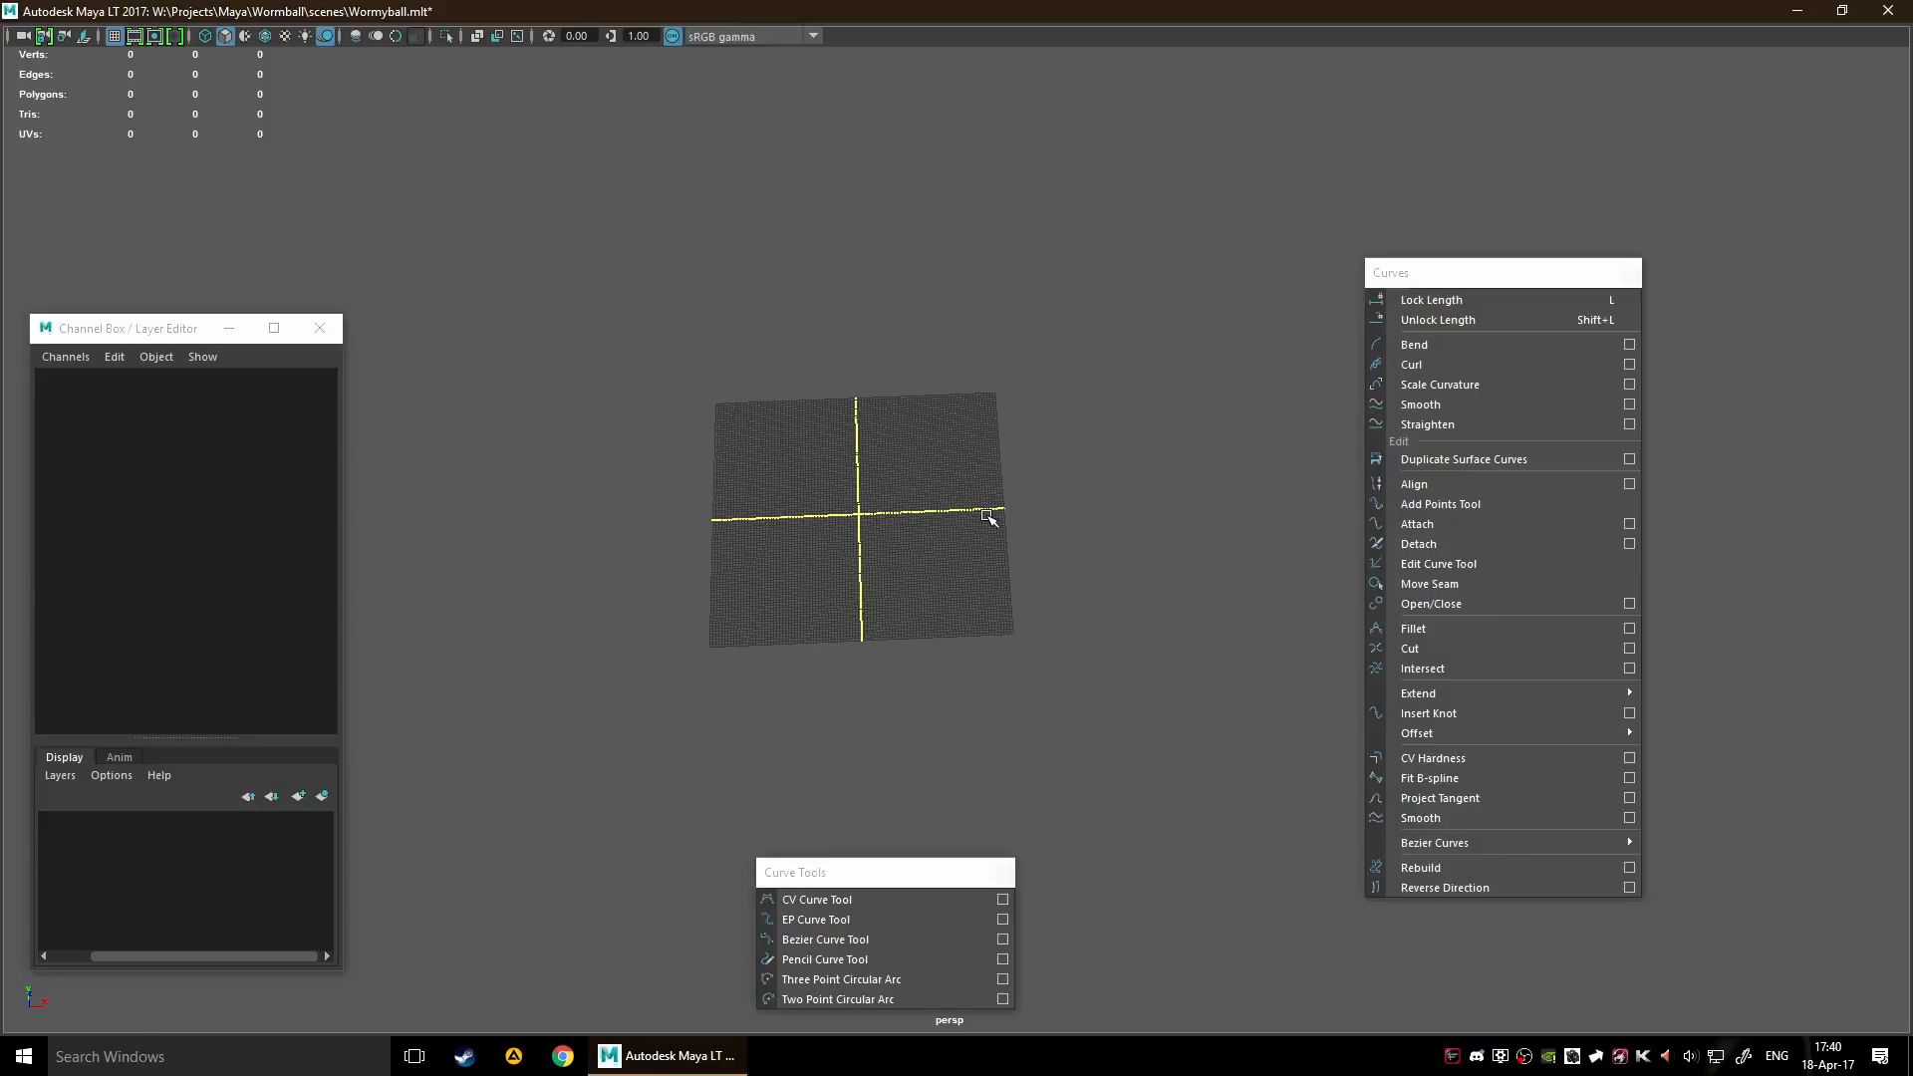
pyautogui.scroll(6, 965, 538)
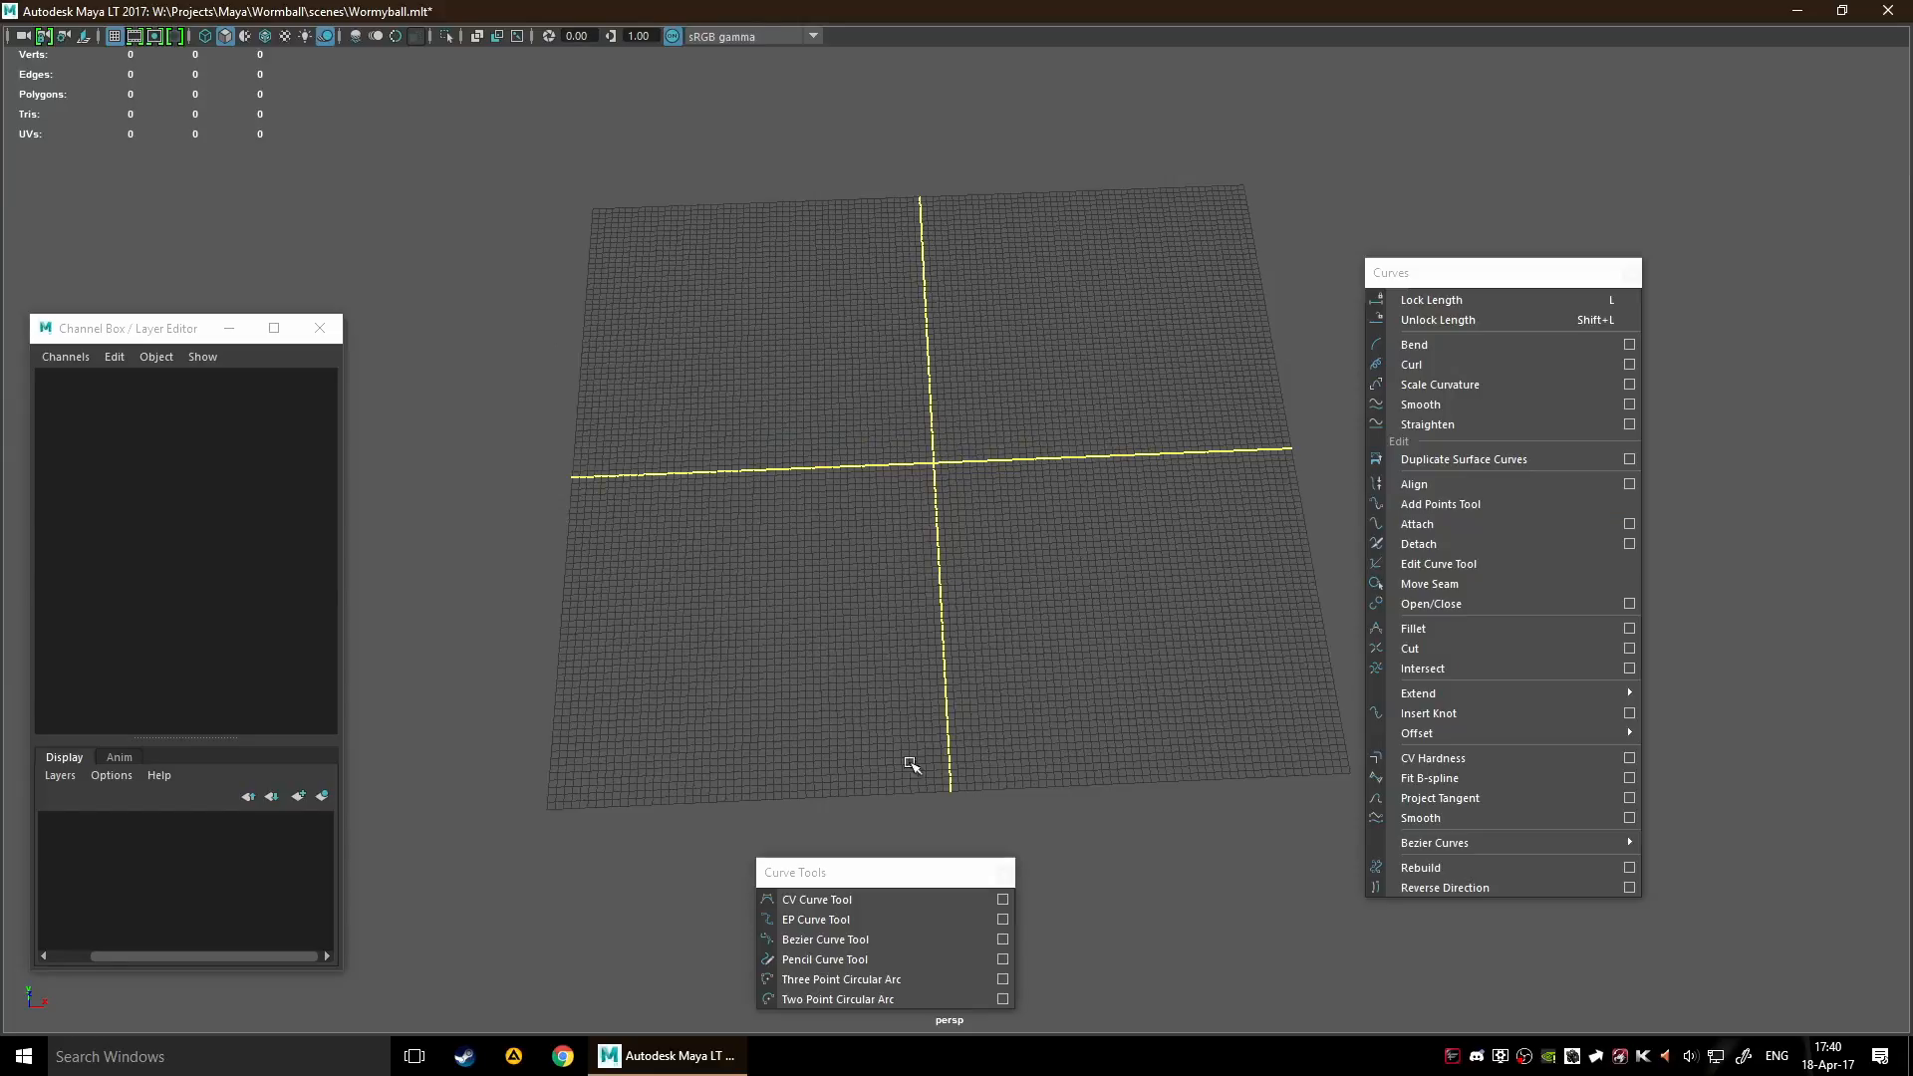
pyautogui.click(882, 920)
pyautogui.click(663, 651)
pyautogui.click(743, 533)
pyautogui.click(965, 670)
pyautogui.click(1109, 511)
pyautogui.click(1233, 633)
pyautogui.press('Return')
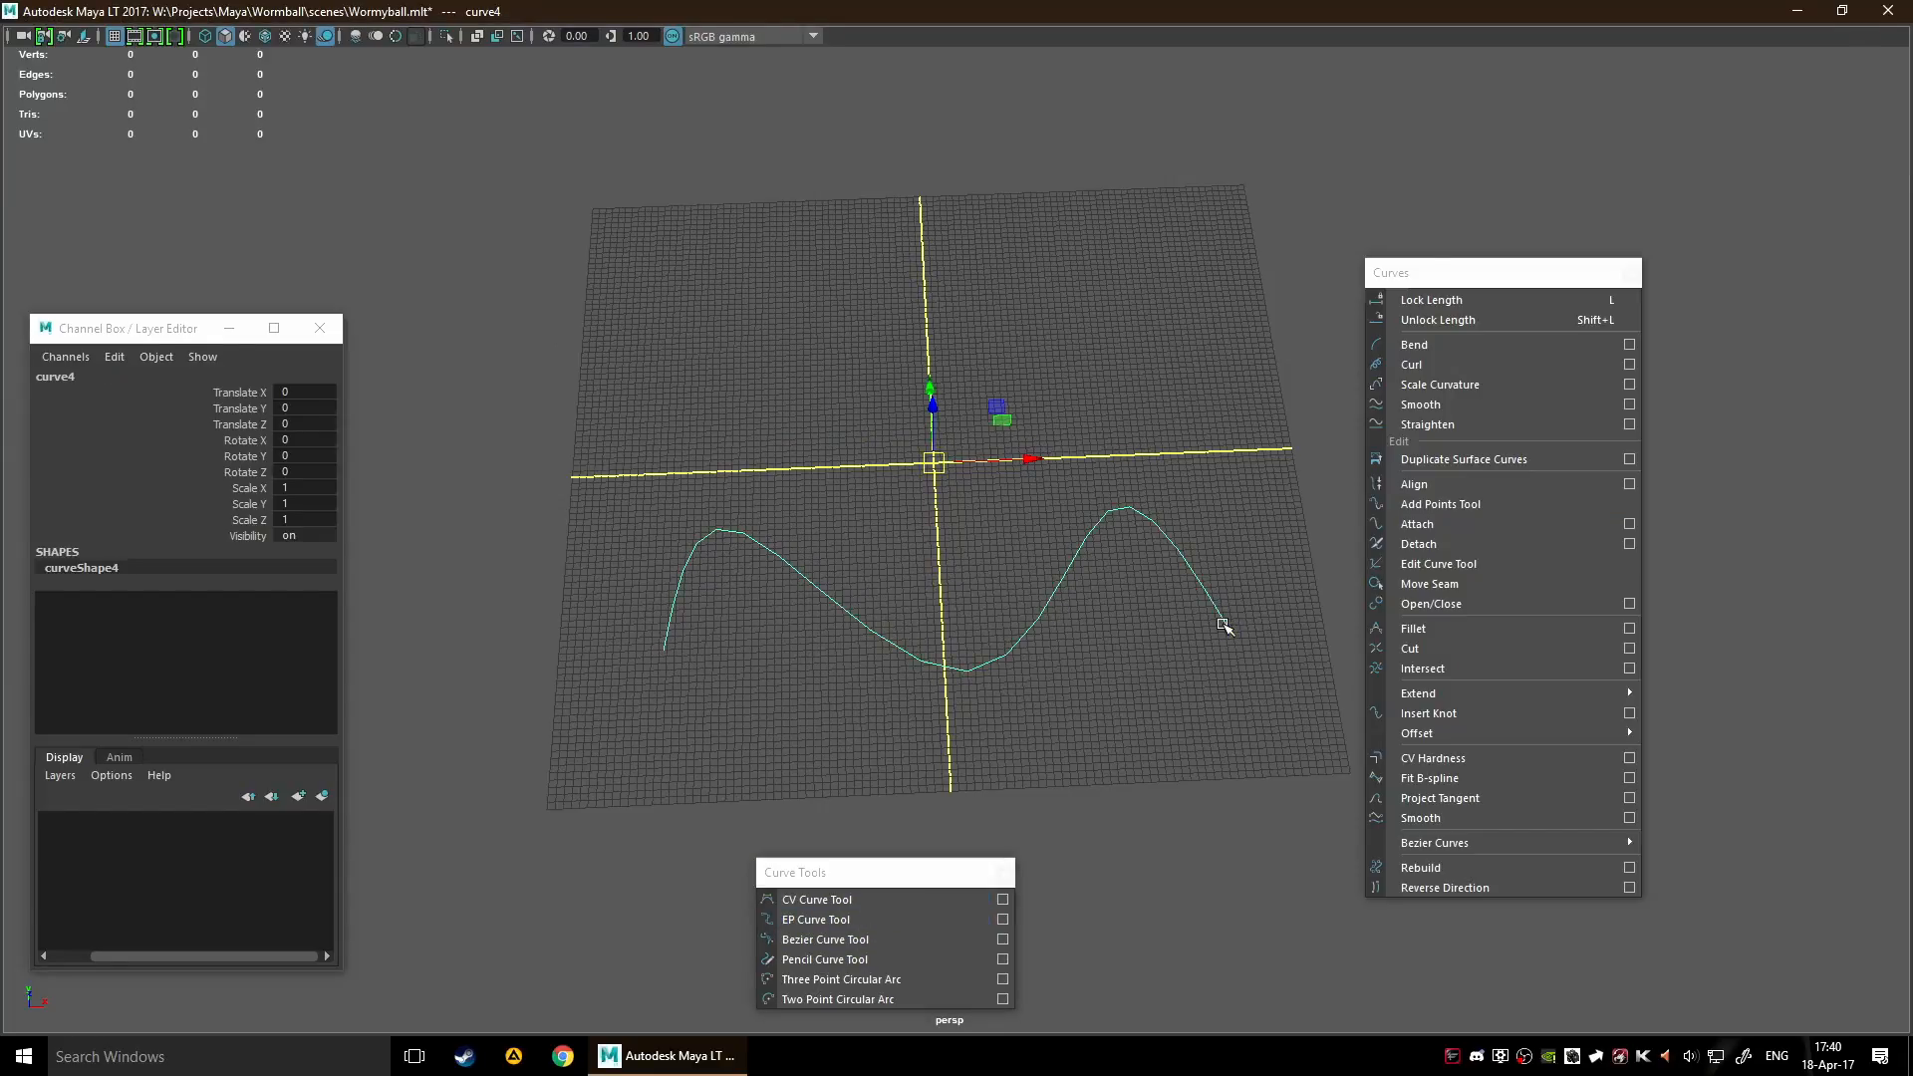
# Mark four curve points, two on the falling middle section and two around the second crest, and insert knots there
pyautogui.scroll(3, 1222, 626)
pyautogui.moveTo(852, 658); pyautogui.dragTo(861, 512, button='right')
pyautogui.click(819, 673)
pyautogui.keyDown('shift'); pyautogui.click(909, 728); pyautogui.keyUp('shift')
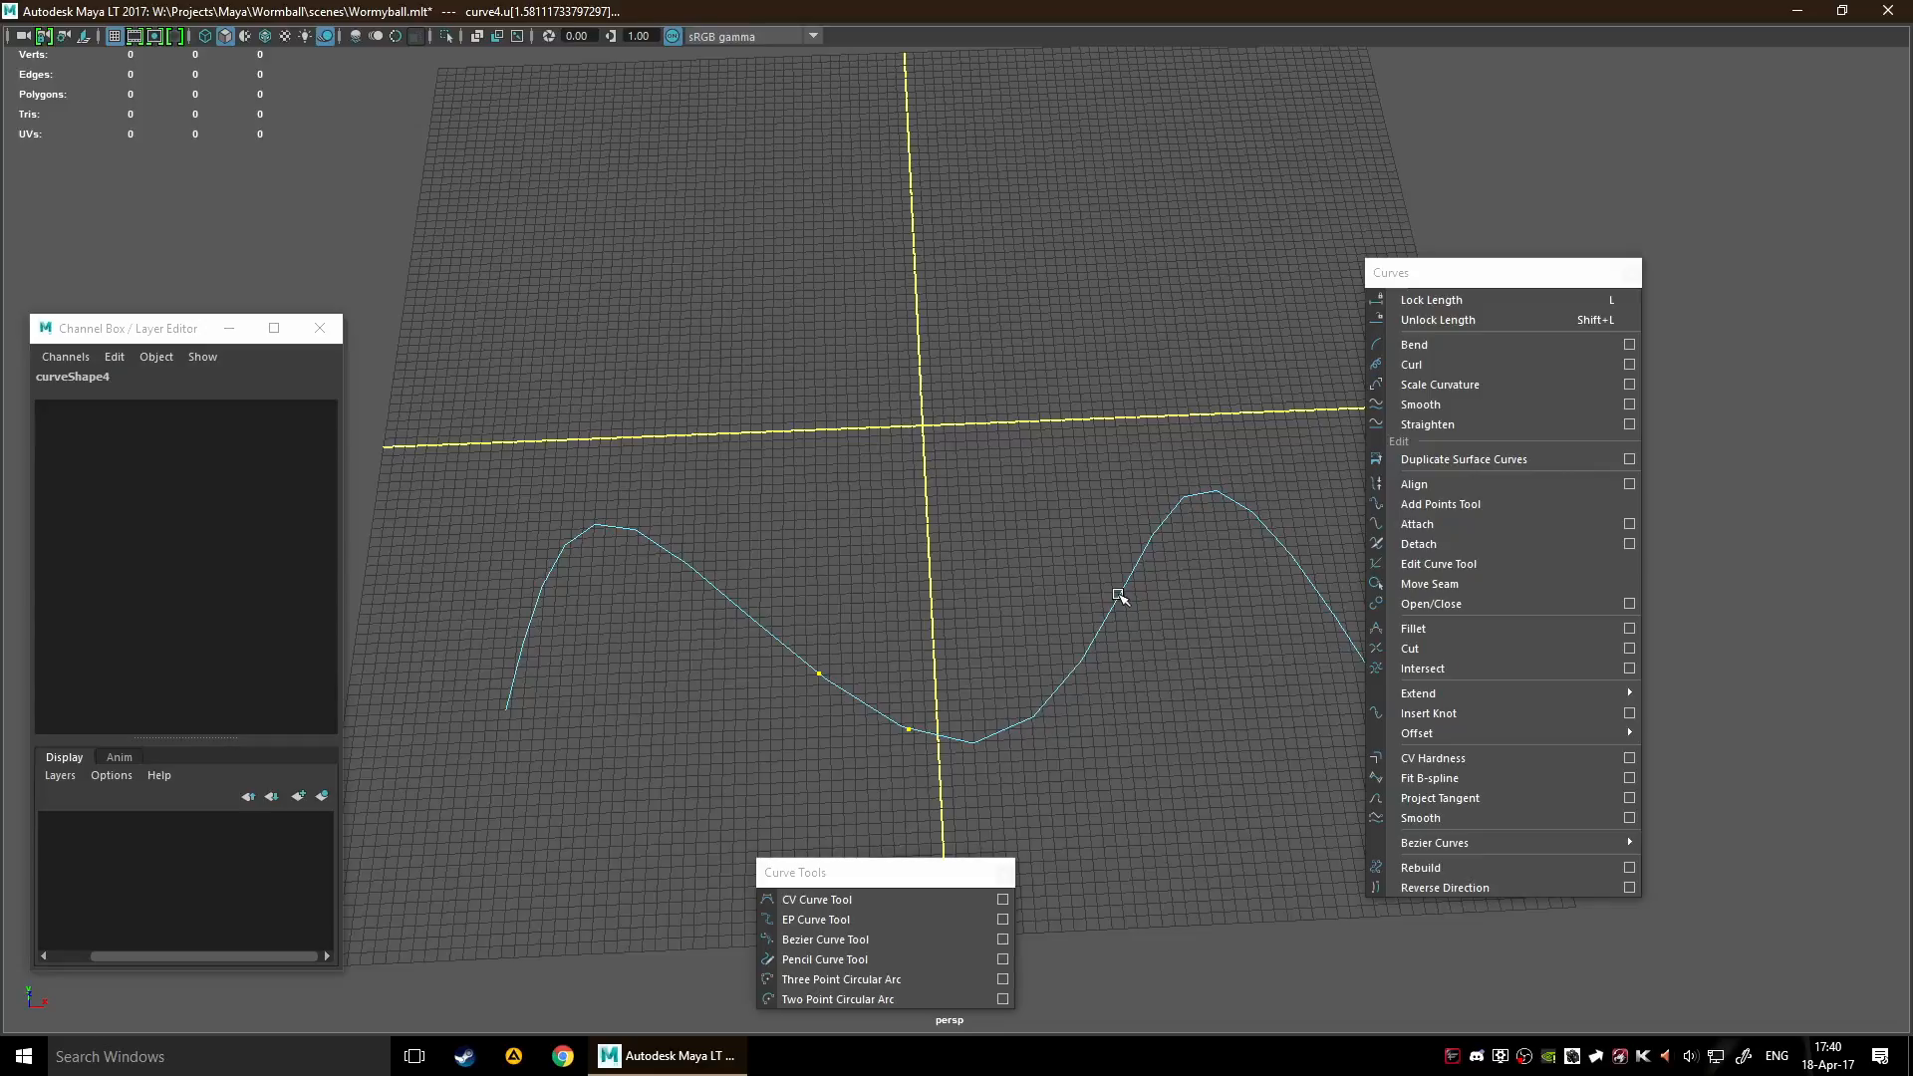
pyautogui.keyDown('shift'); pyautogui.click(1179, 501); pyautogui.keyUp('shift')
pyautogui.keyDown('shift'); pyautogui.click(1260, 519); pyautogui.keyUp('shift')
pyautogui.click(1427, 714)
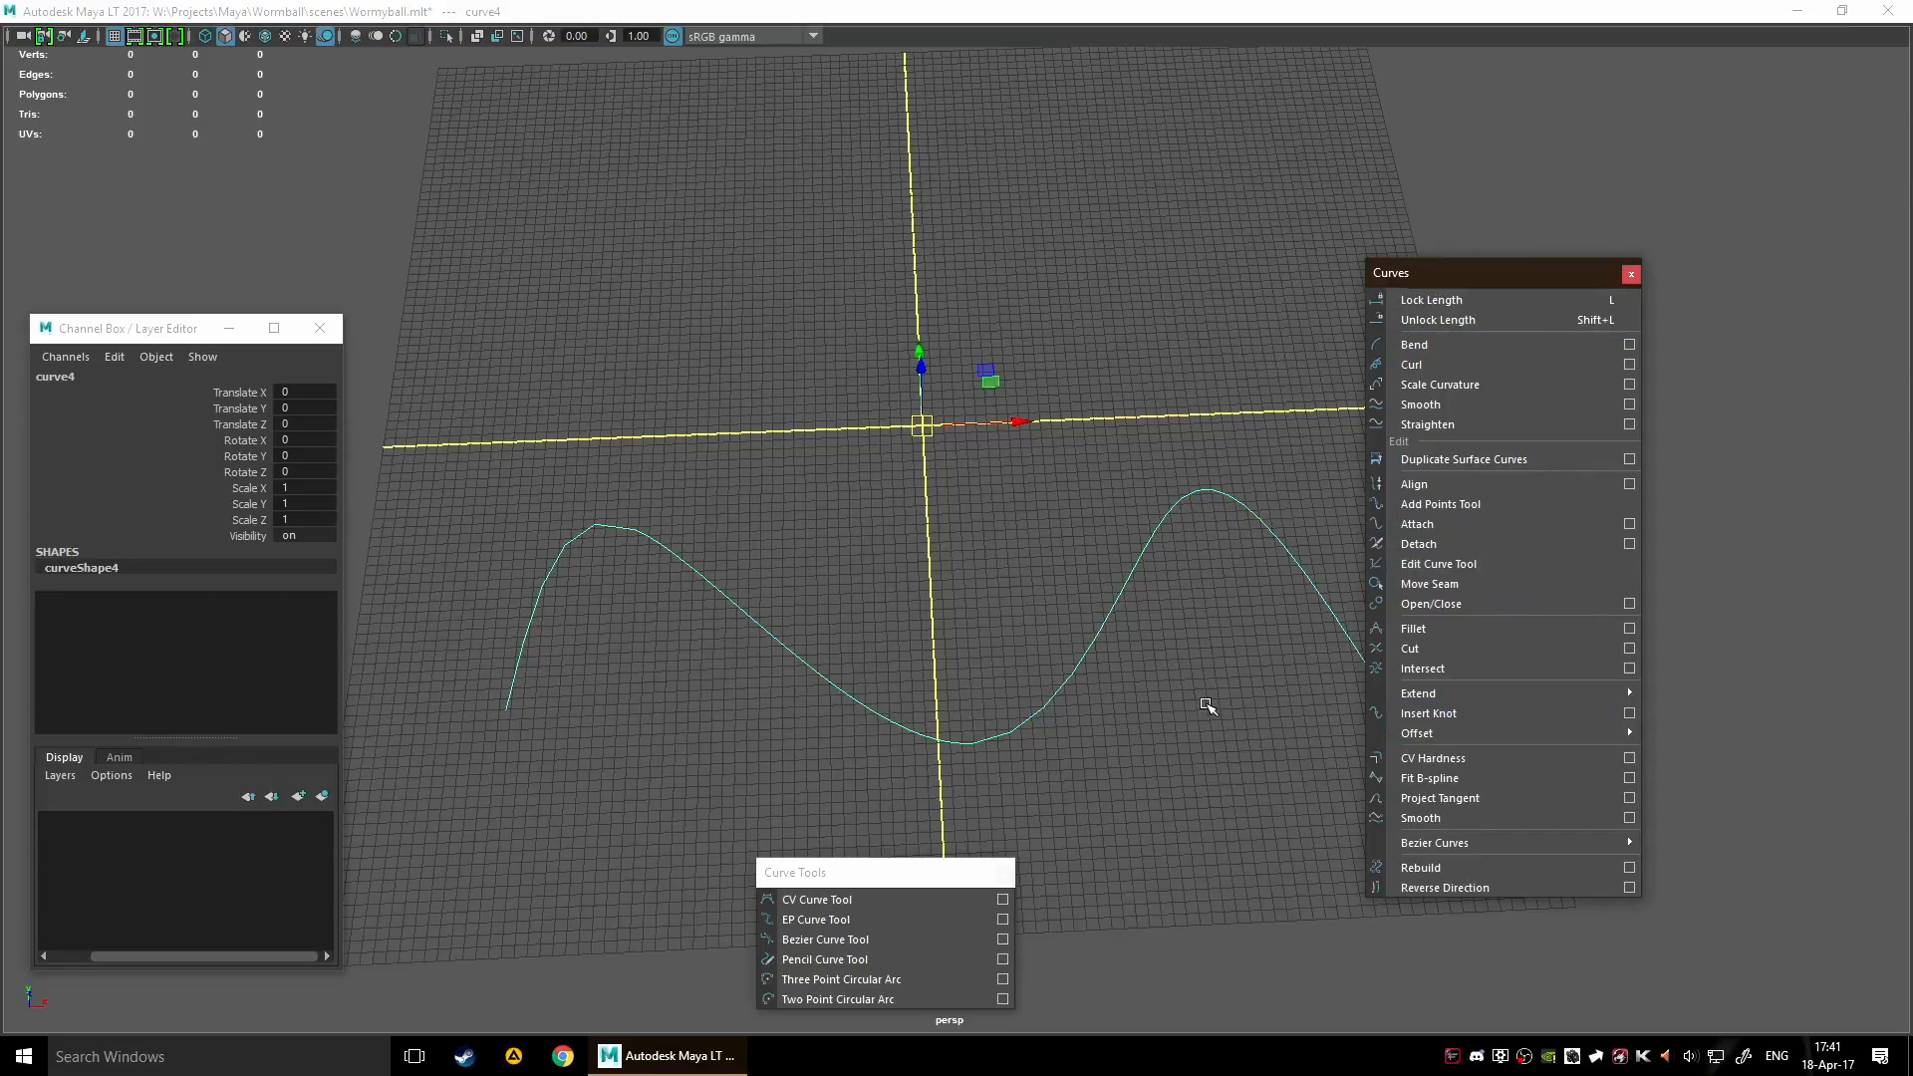
# Show the curve's edit points and move some of them to reshape its first half
pyautogui.moveTo(1094, 643)
pyautogui.mouseDown(button='right')
pyautogui.moveTo(1001, 582)
pyautogui.moveTo(1096, 616)
pyautogui.mouseUp(button='right')
pyautogui.keyDown('alt'); pyautogui.moveTo(1153, 753); pyautogui.dragTo(1139, 508); pyautogui.keyUp('alt')
pyautogui.moveTo(606, 673); pyautogui.dragTo(729, 555)
pyautogui.scroll(-3, 975, 600)
pyautogui.keyDown('alt'); pyautogui.moveTo(974, 601); pyautogui.dragTo(821, 594); pyautogui.keyUp('alt')
pyautogui.moveTo(1111, 517); pyautogui.dragTo(1067, 649)
pyautogui.press('f')
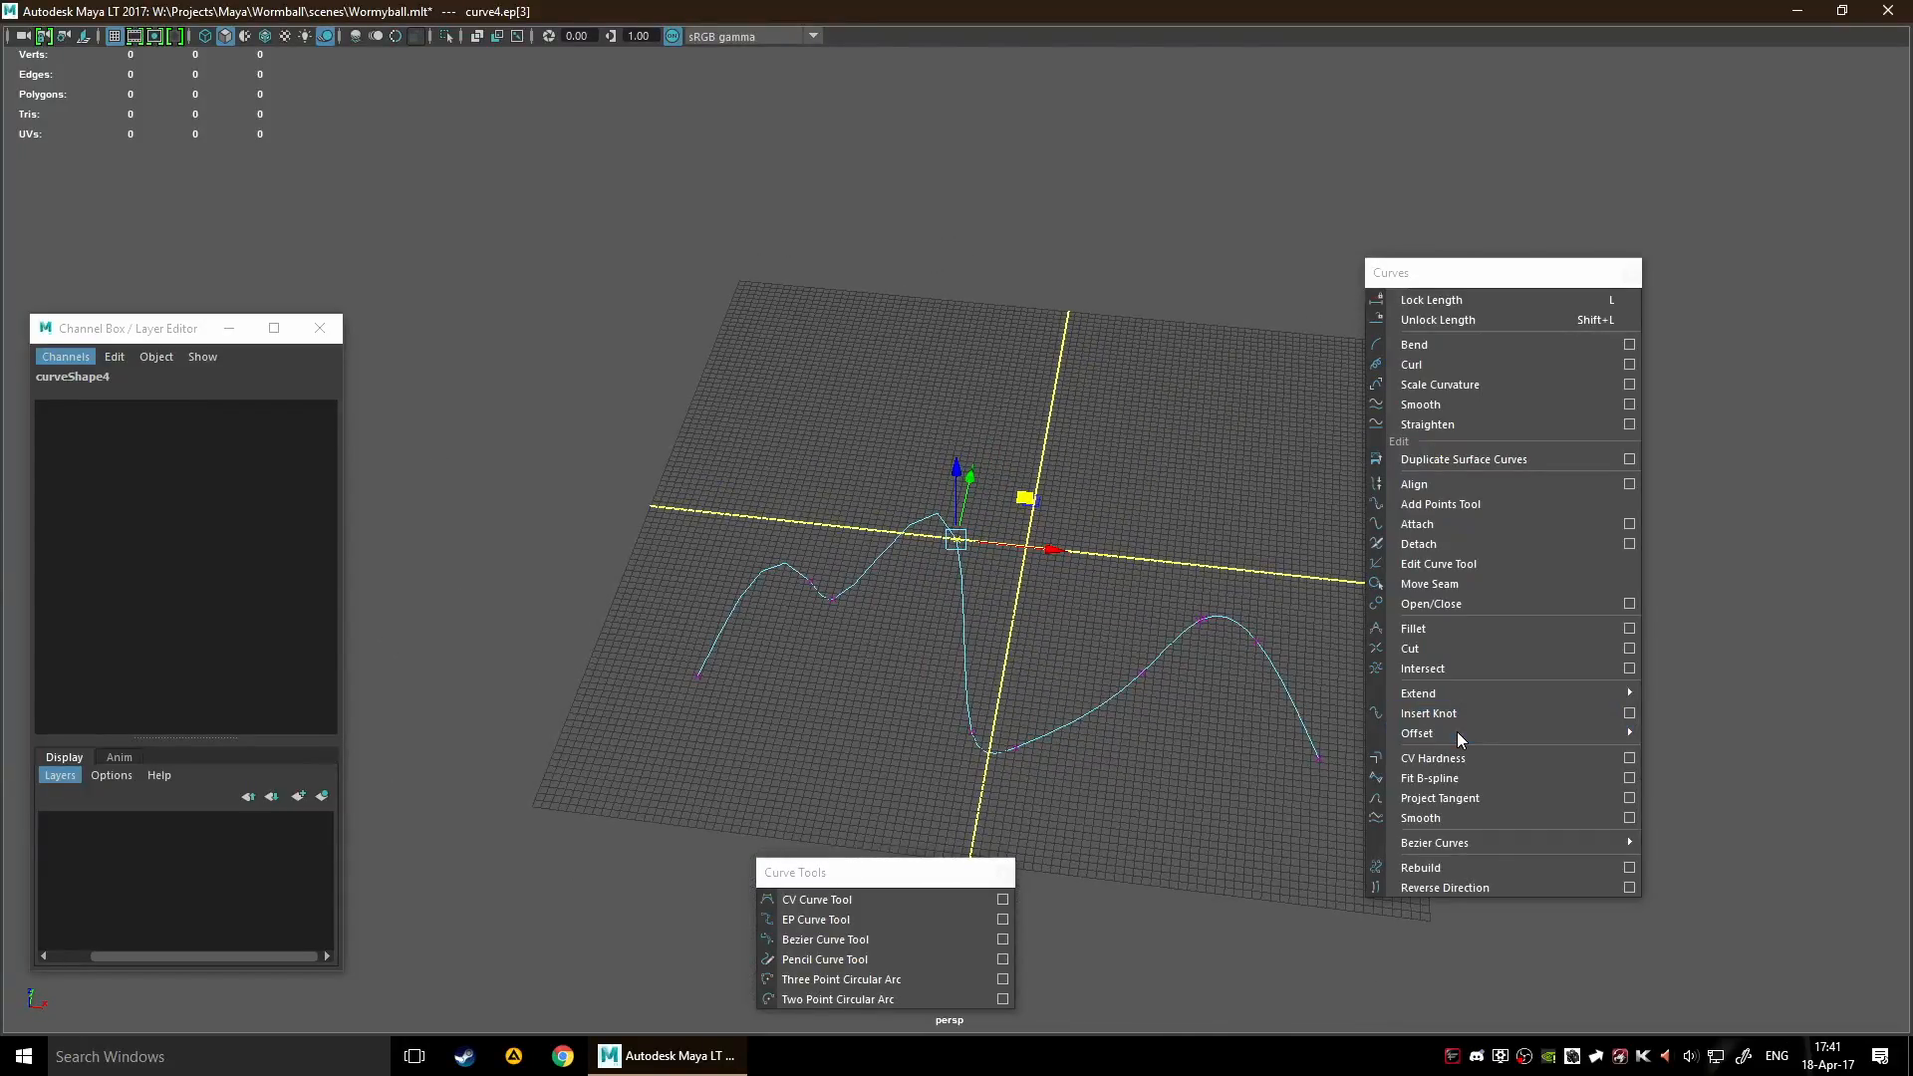
# Return to object selection and offset the reshaped curve by a distance of 1
pyautogui.press('F8')
pyautogui.press('F8')
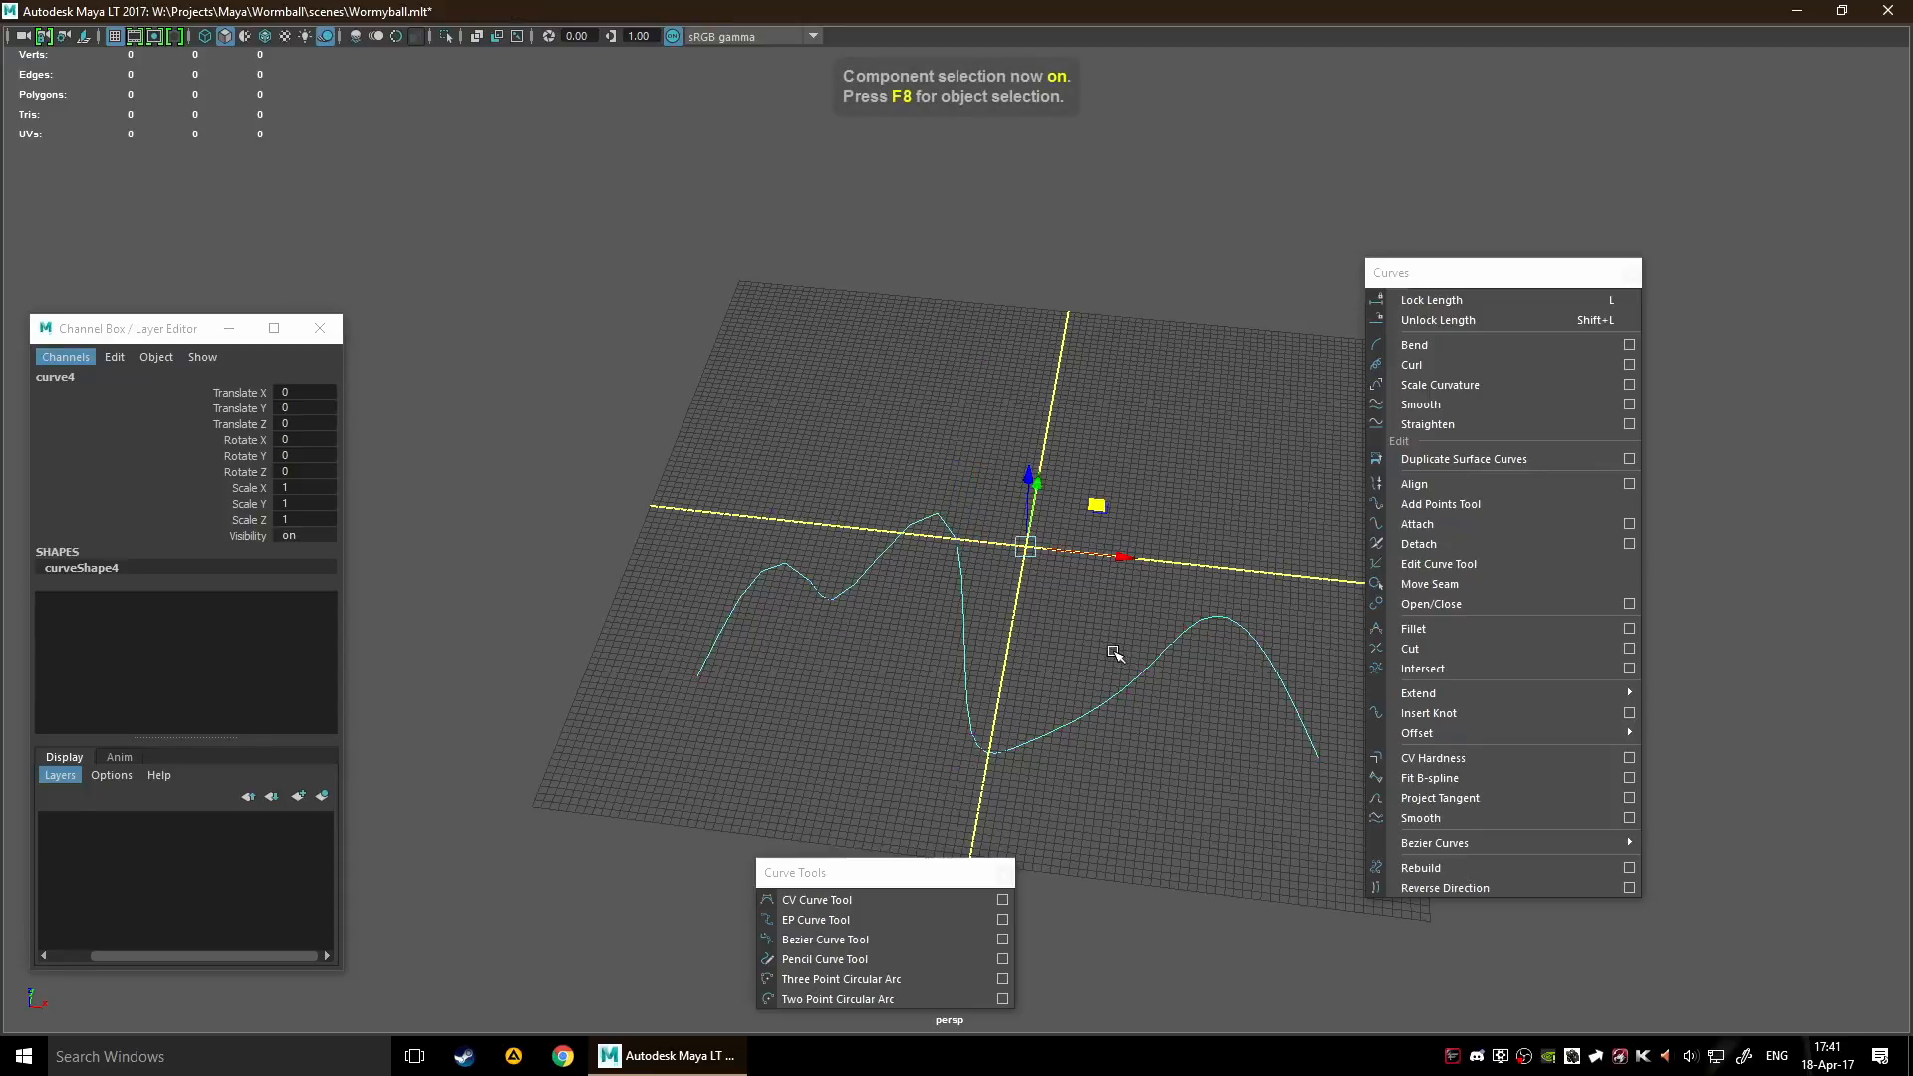
pyautogui.moveTo(1481, 739)
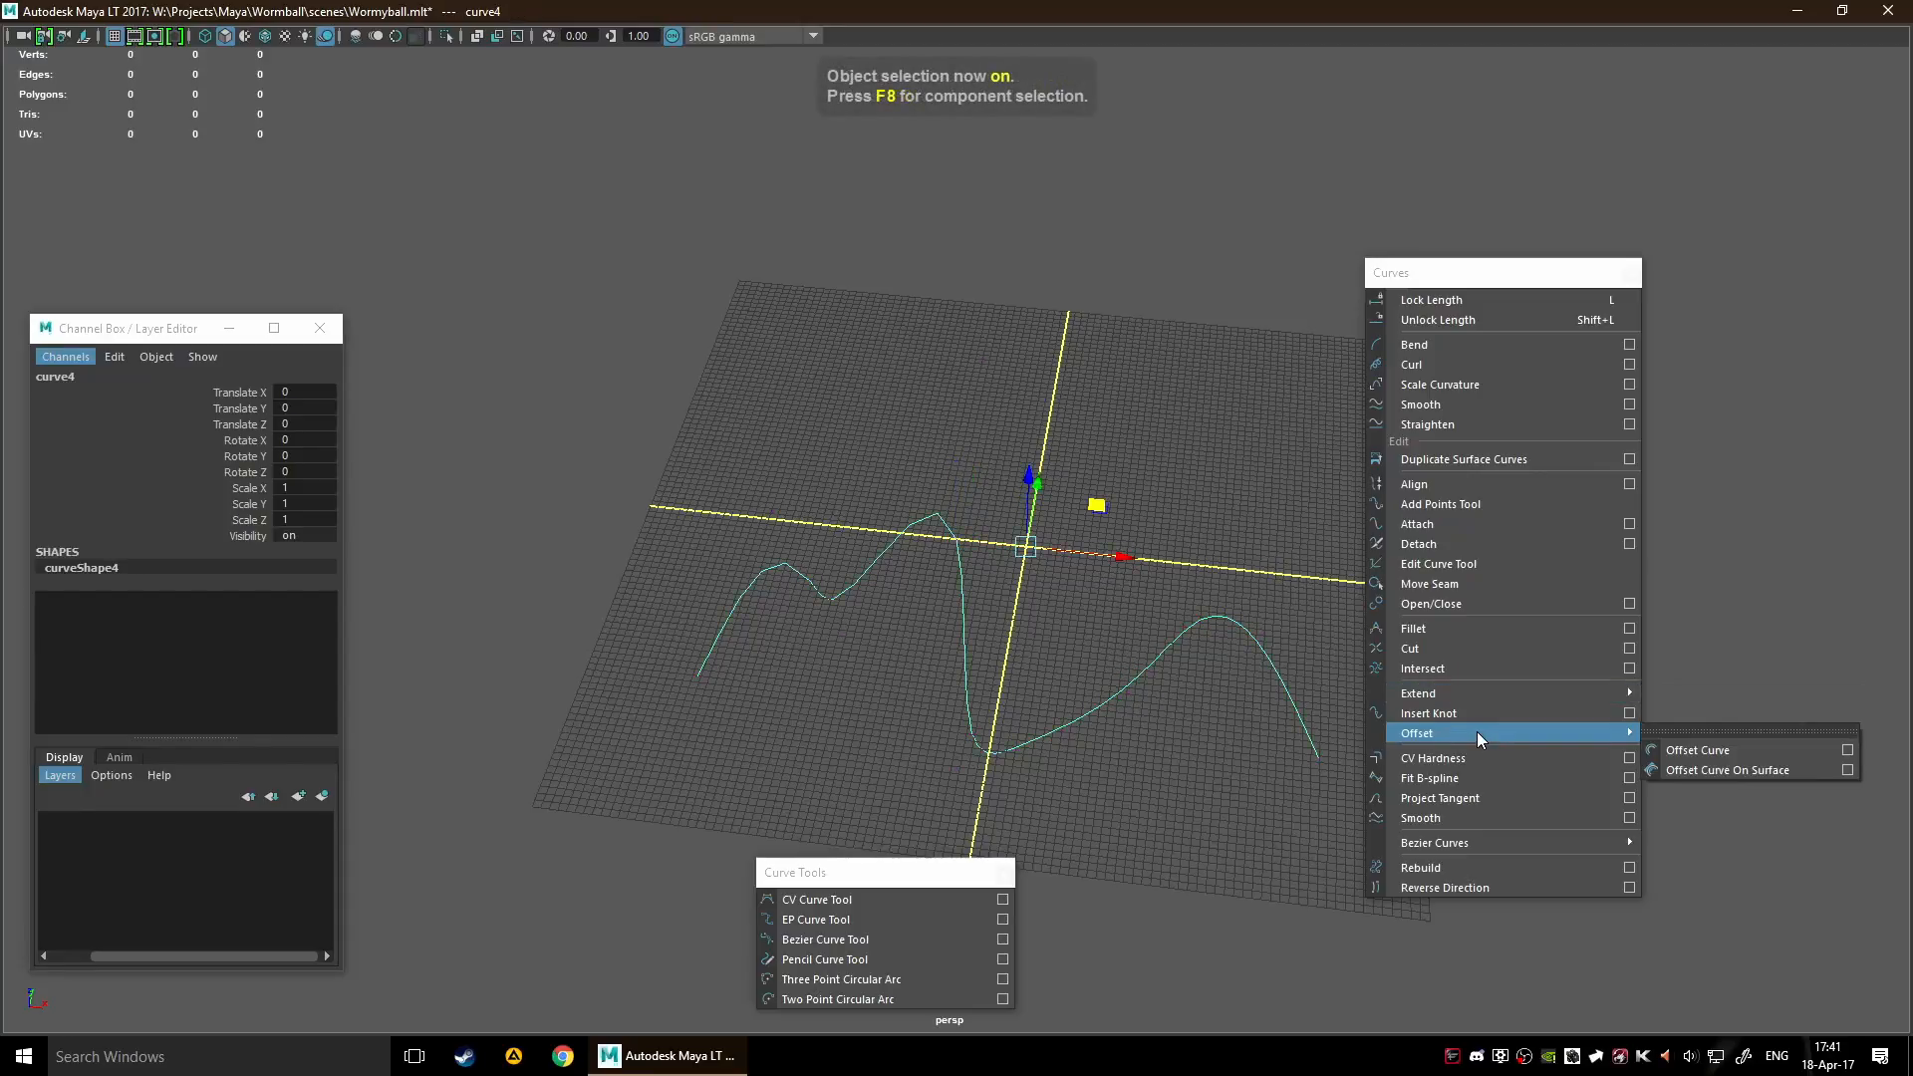
pyautogui.click(1711, 759)
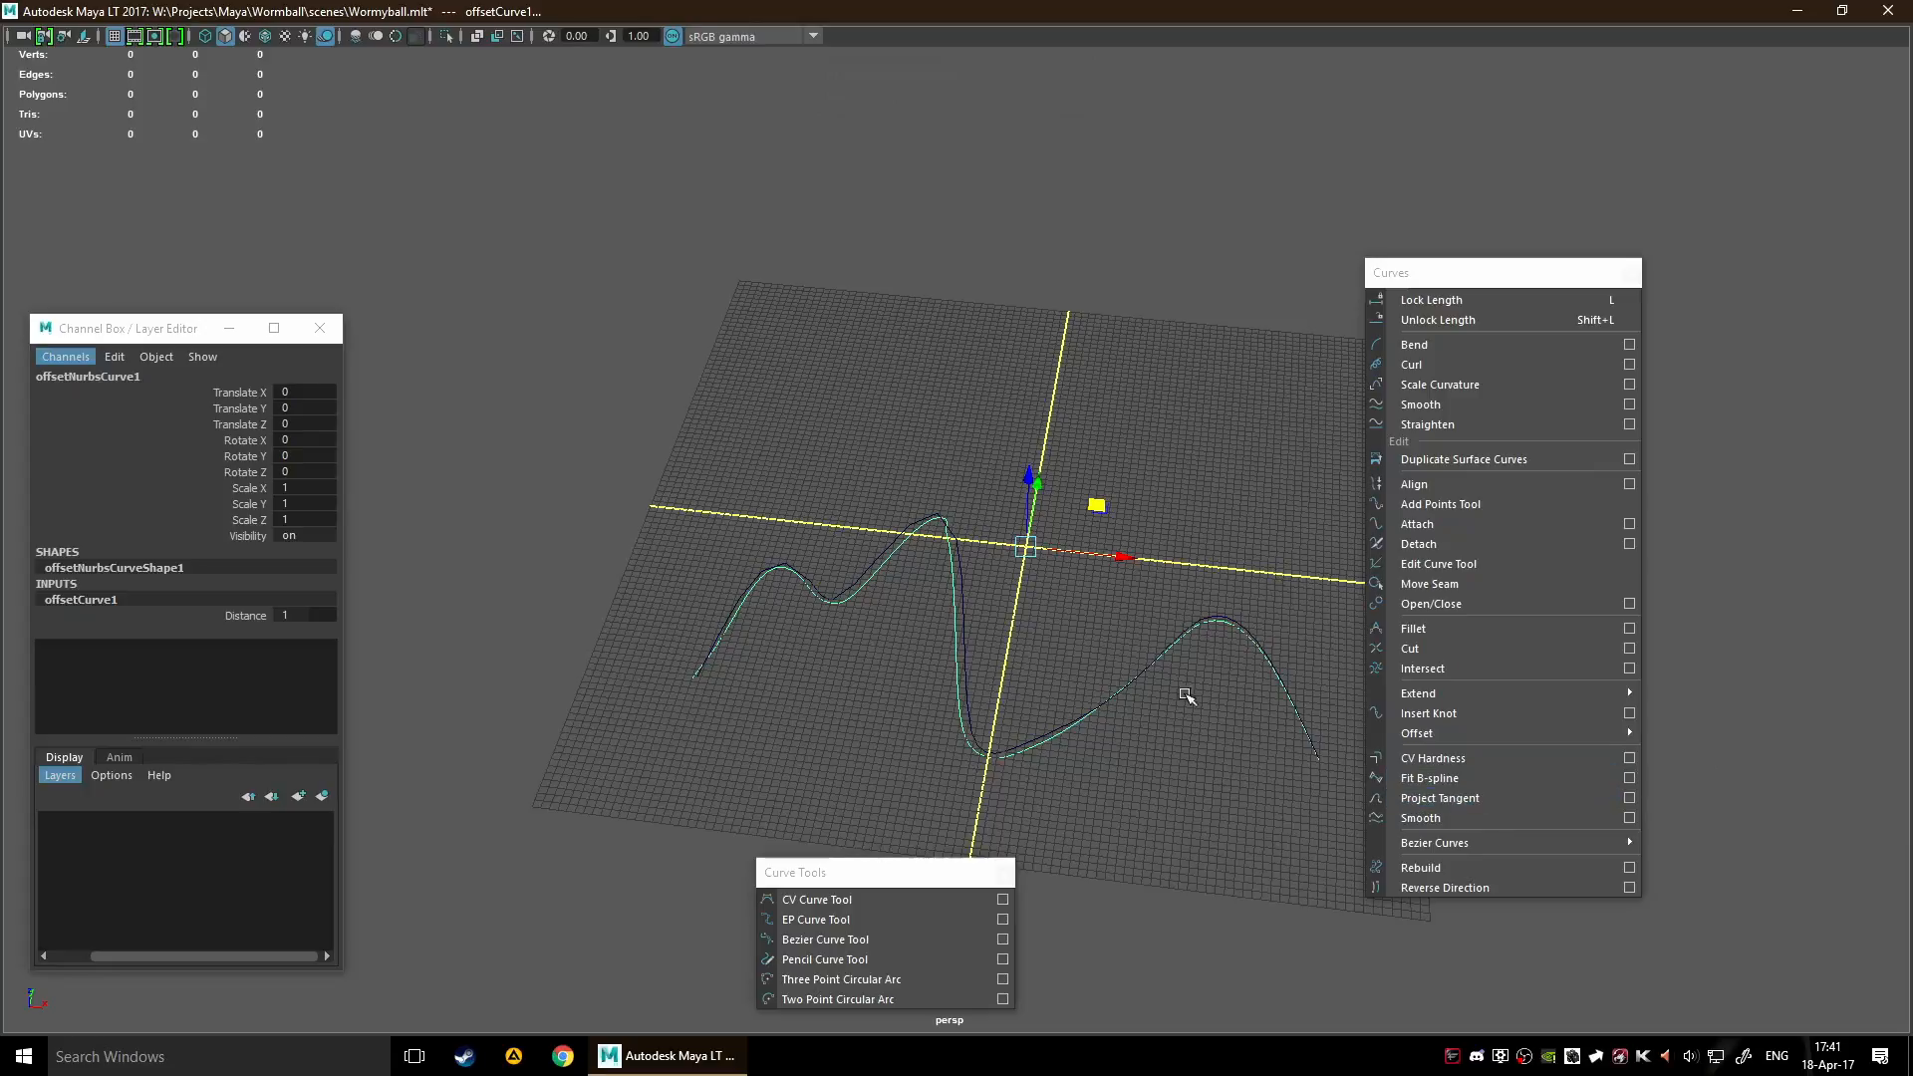
# Shift the offset curve to about -1.92 in Y to compare it with the original, and delete it
pyautogui.keyDown('alt'); pyautogui.moveTo(1111, 533); pyautogui.dragTo(1139, 689); pyautogui.keyUp('alt')
pyautogui.moveTo(1269, 728)
pyautogui.mouseDown()
pyautogui.moveTo(1111, 742)
pyautogui.moveTo(1258, 727)
pyautogui.mouseUp()
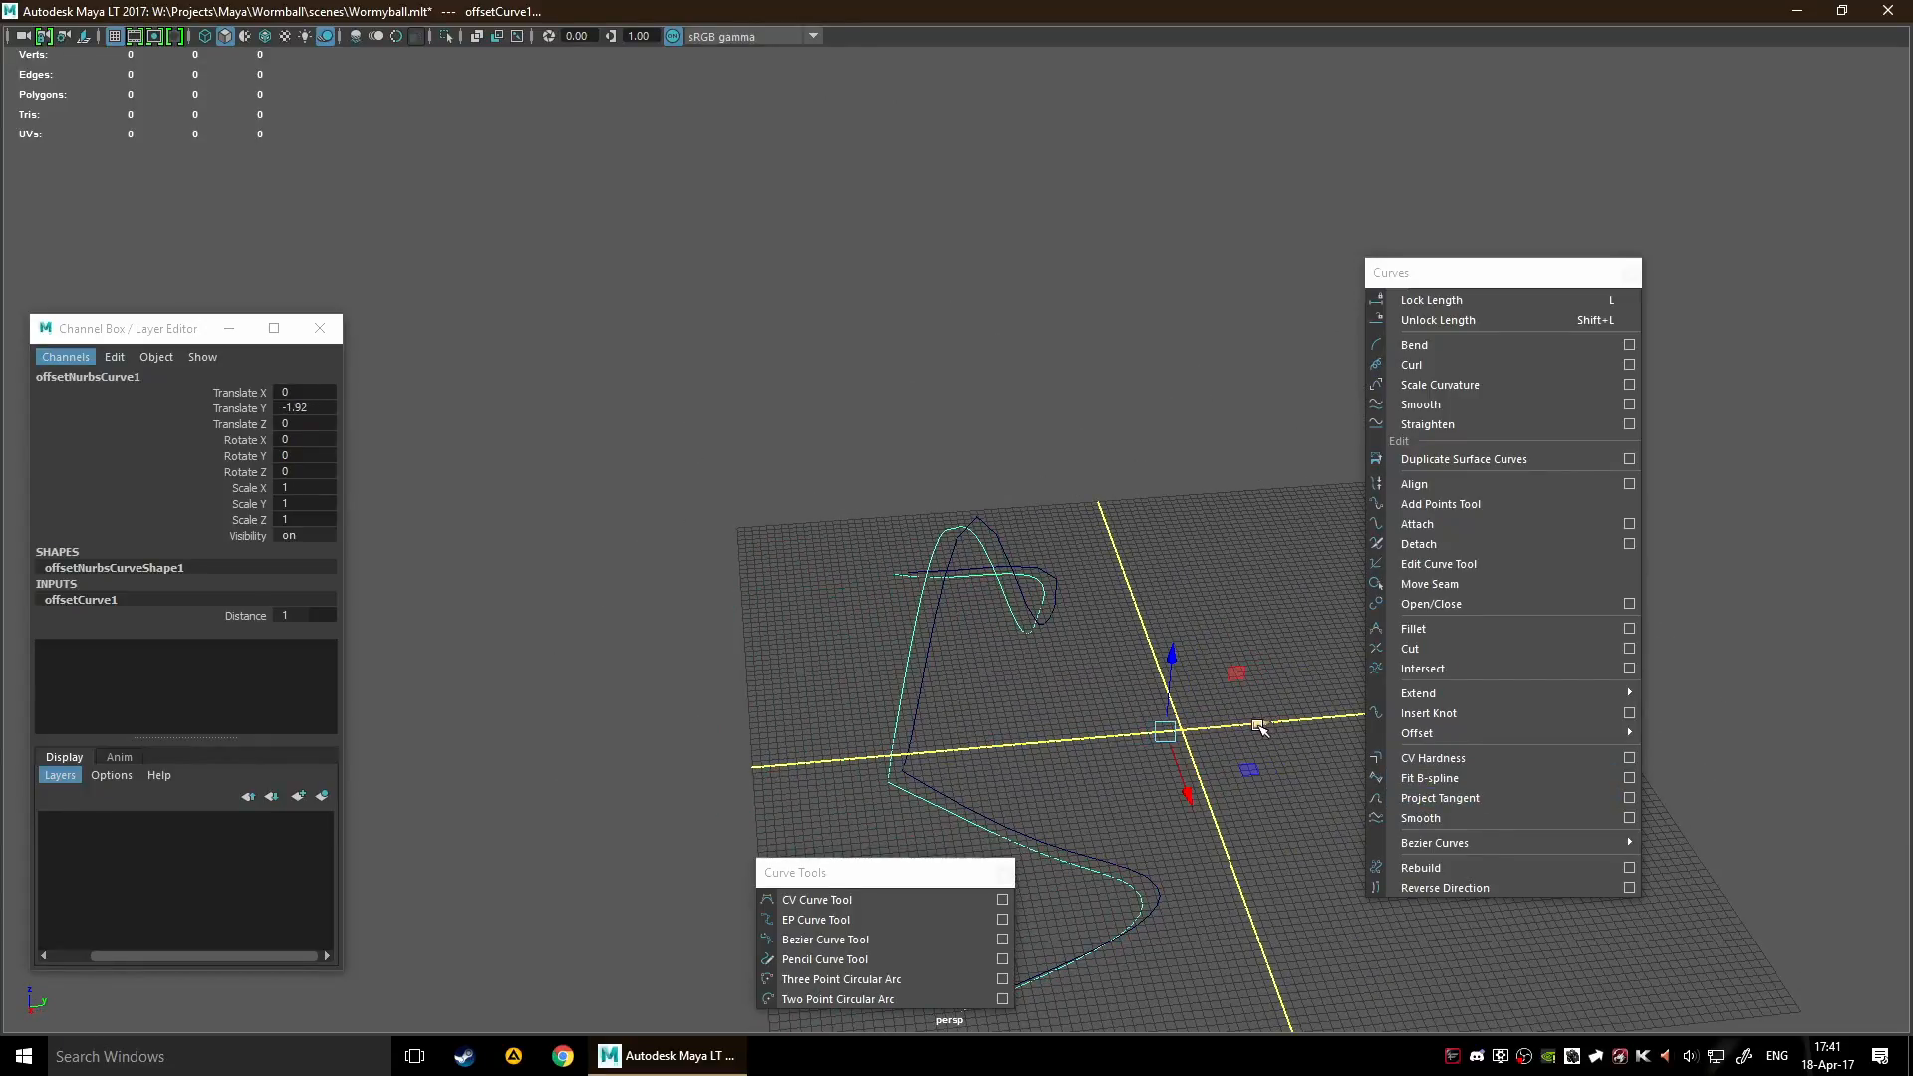
pyautogui.moveTo(1236, 769); pyautogui.dragTo(1236, 770)
pyautogui.press('Delete')
# Duplicate the original curve twice, moving the copies along Y to about 26.24 and 52.06
pyautogui.moveTo(731, 610); pyautogui.dragTo(1241, 717)
pyautogui.hotkey('ctrl', 'd')
pyautogui.scroll(-5, 1221, 707)
pyautogui.moveTo(1119, 584); pyautogui.dragTo(1168, 582)
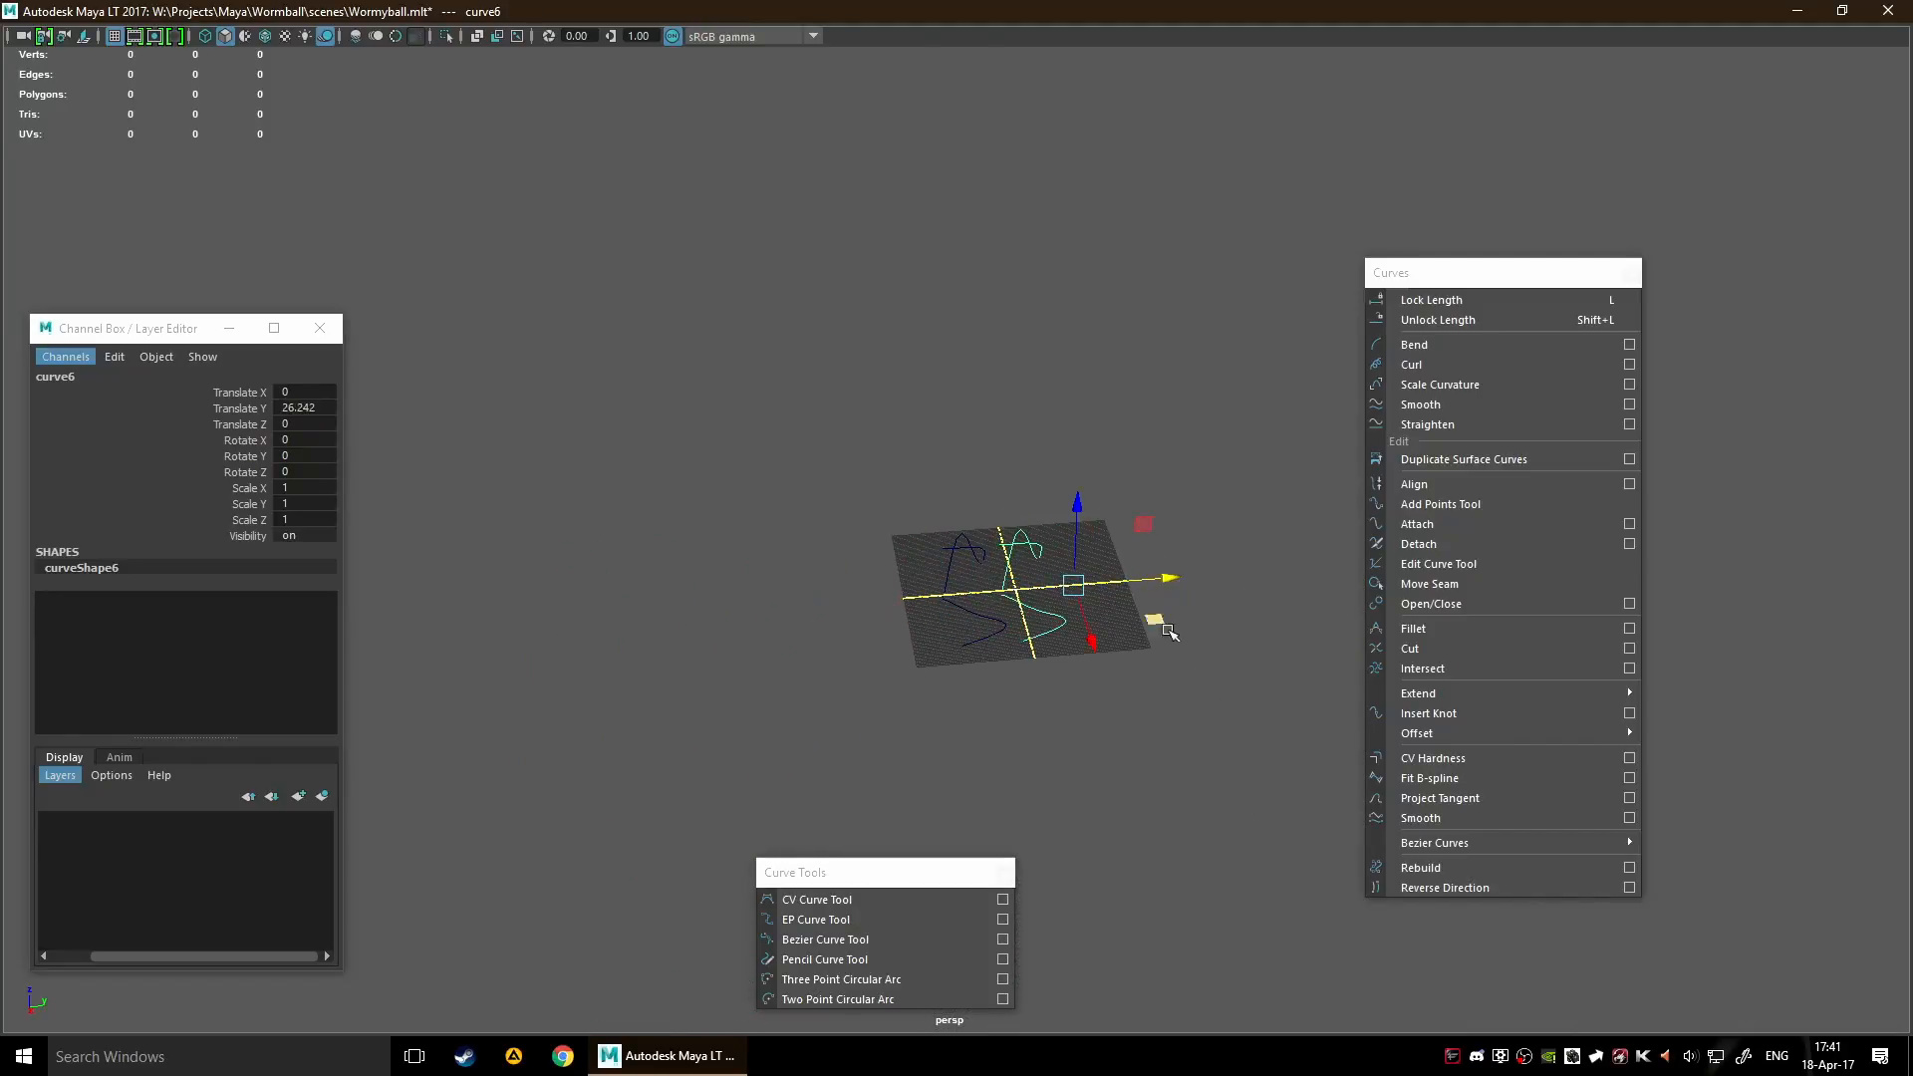
pyautogui.scroll(3, 1202, 660)
pyautogui.hotkey('ctrl', 'd')
pyautogui.moveTo(1220, 598); pyautogui.dragTo(1301, 592)
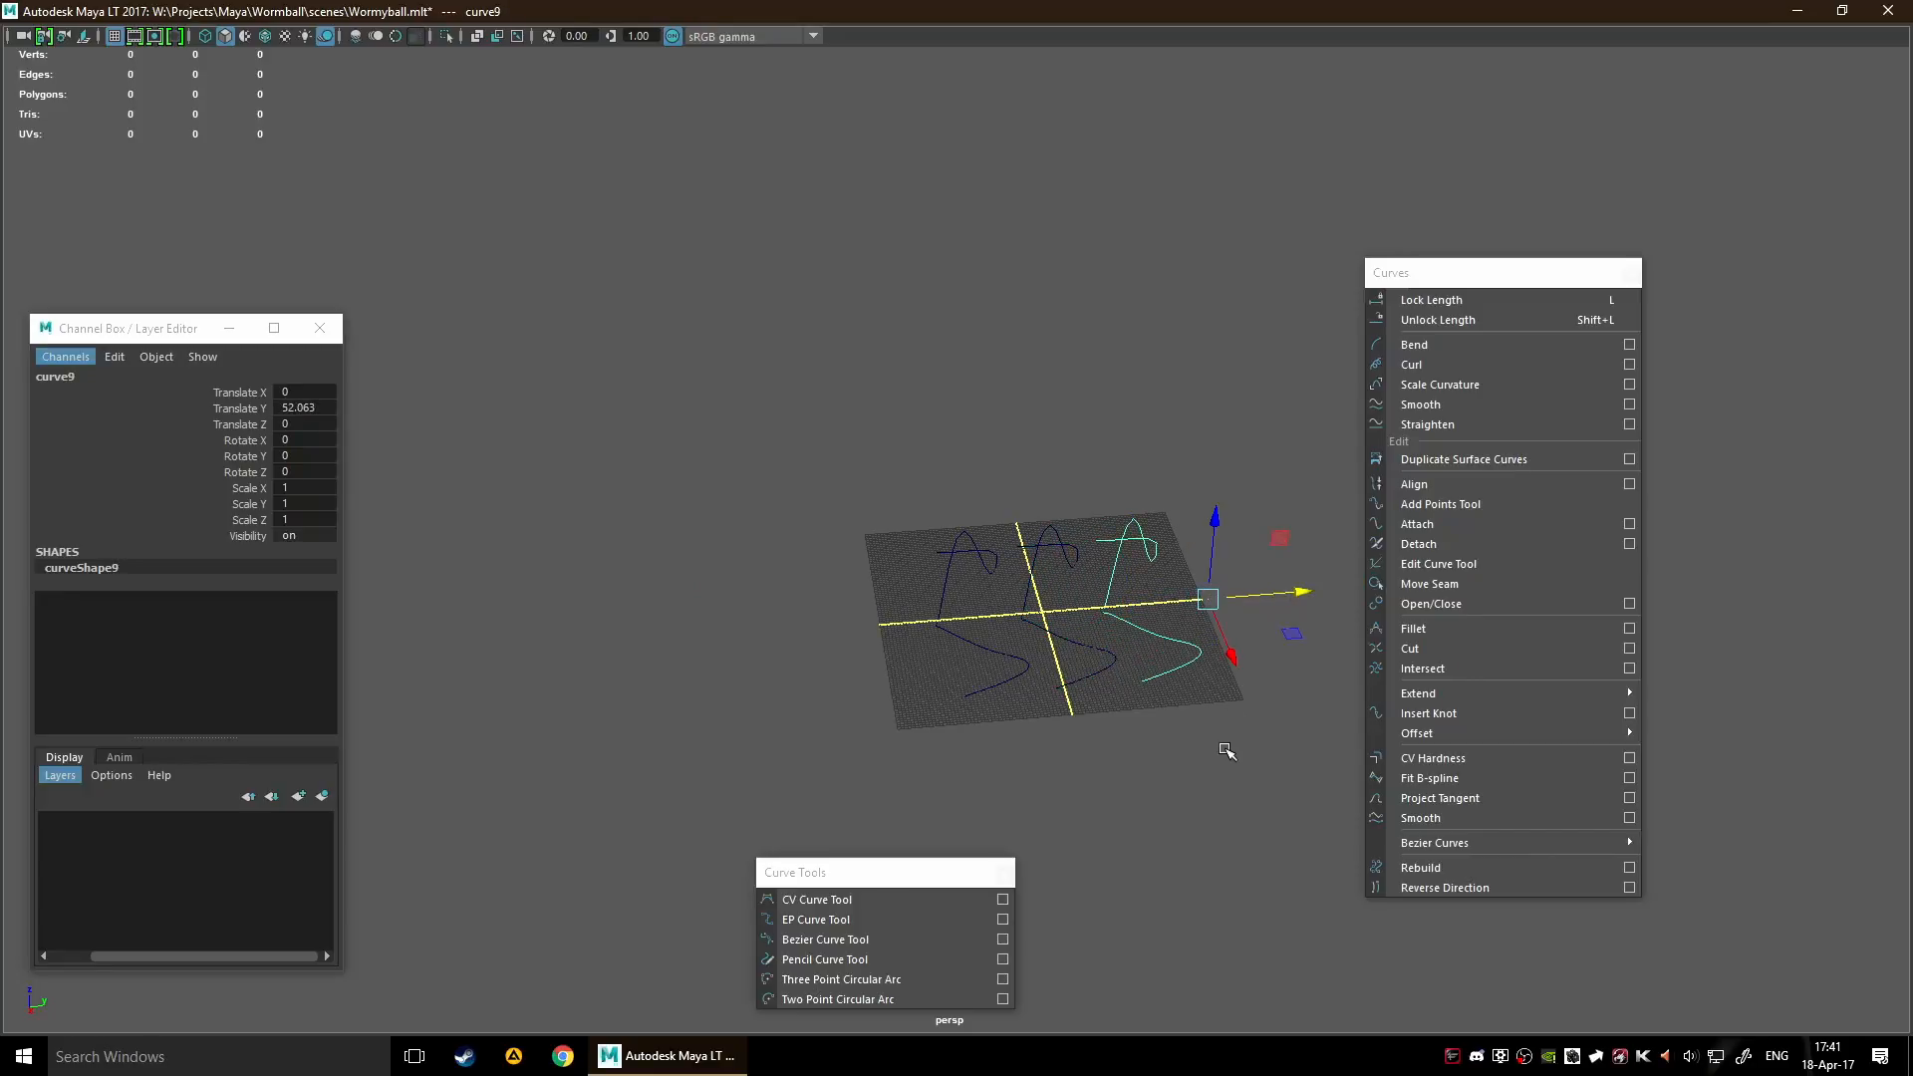
# Select the original curve with its duplicates and delete them all
pyautogui.scroll(-3, 1211, 742)
pyautogui.click(1171, 698)
pyautogui.moveTo(849, 498); pyautogui.dragTo(1175, 598)
pyautogui.scroll(2, 1189, 603)
pyautogui.hotkey('ctrl', 'z')
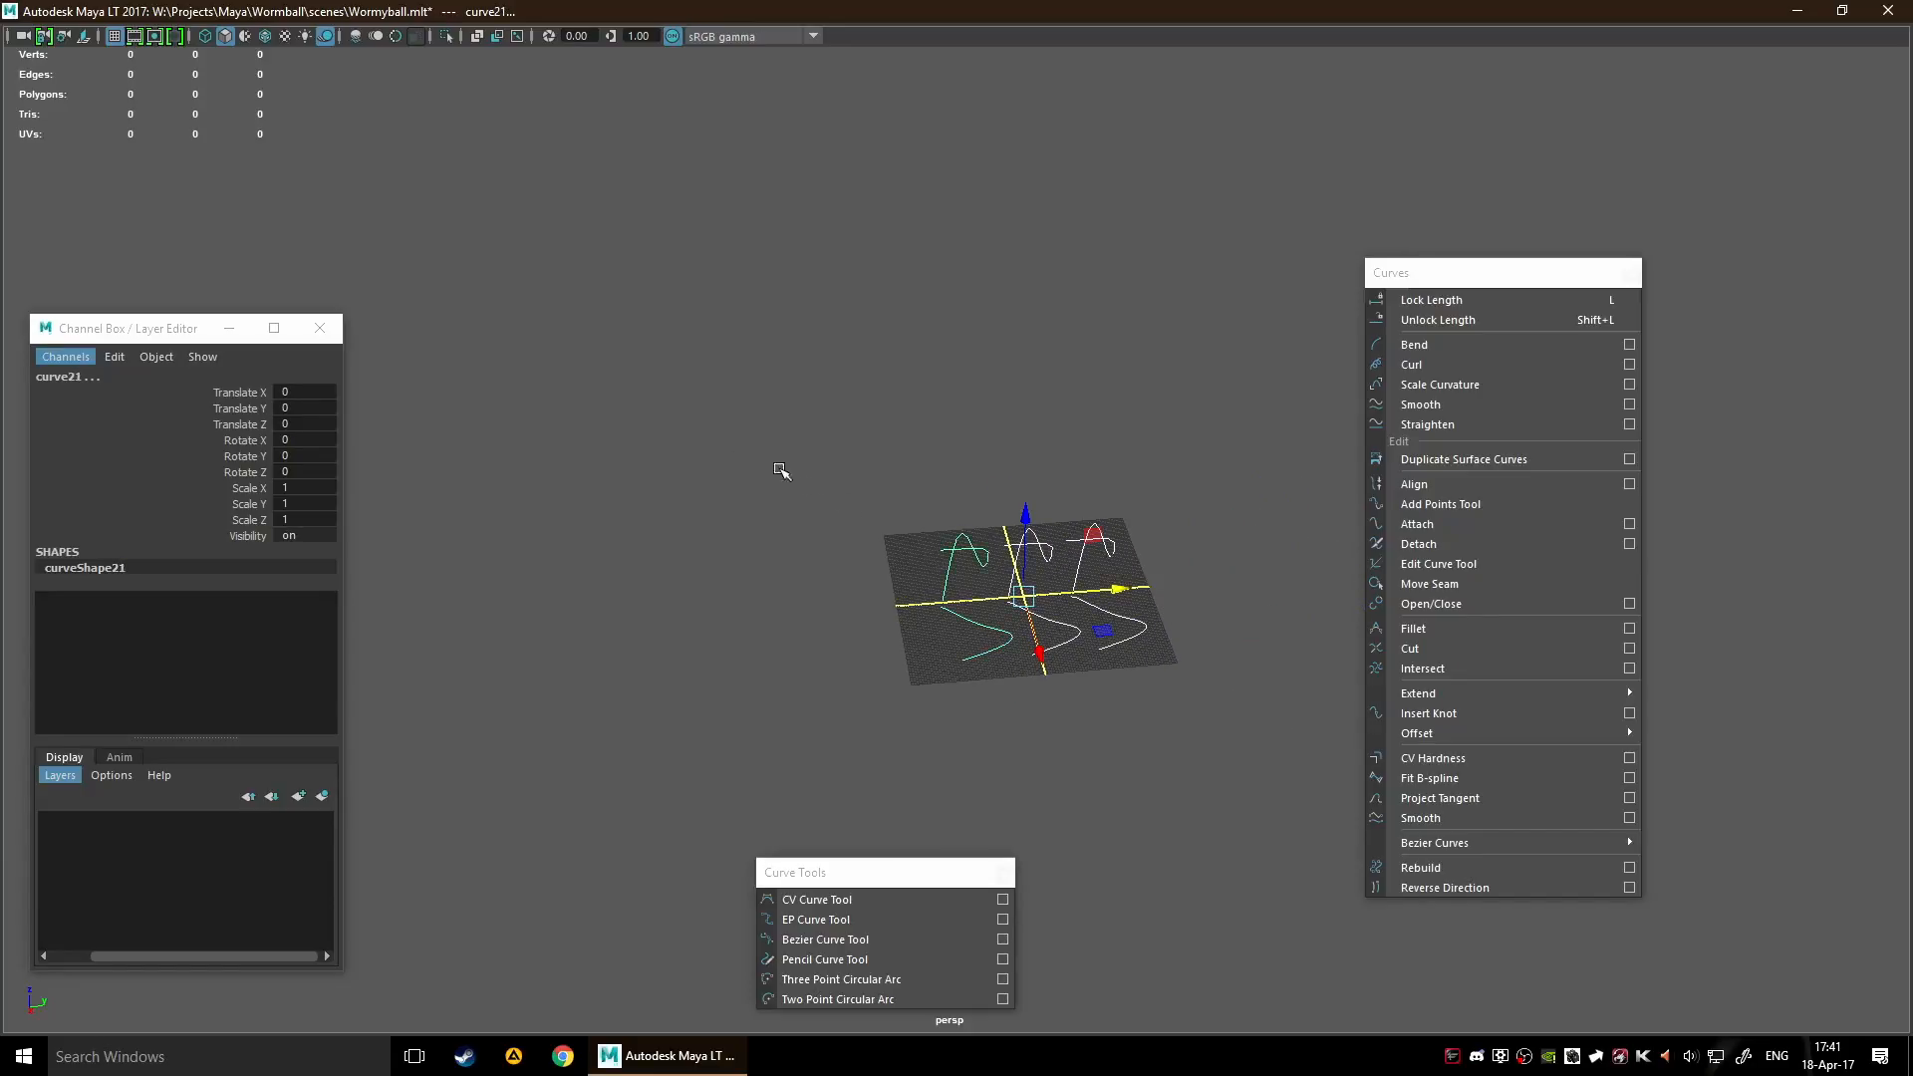
pyautogui.press('Delete')
# Draw an arch-shaped CV curve from four control vertices across the grid and finish it
pyautogui.keyDown('alt'); pyautogui.moveTo(1212, 661); pyautogui.dragTo(1209, 547); pyautogui.keyUp('alt')
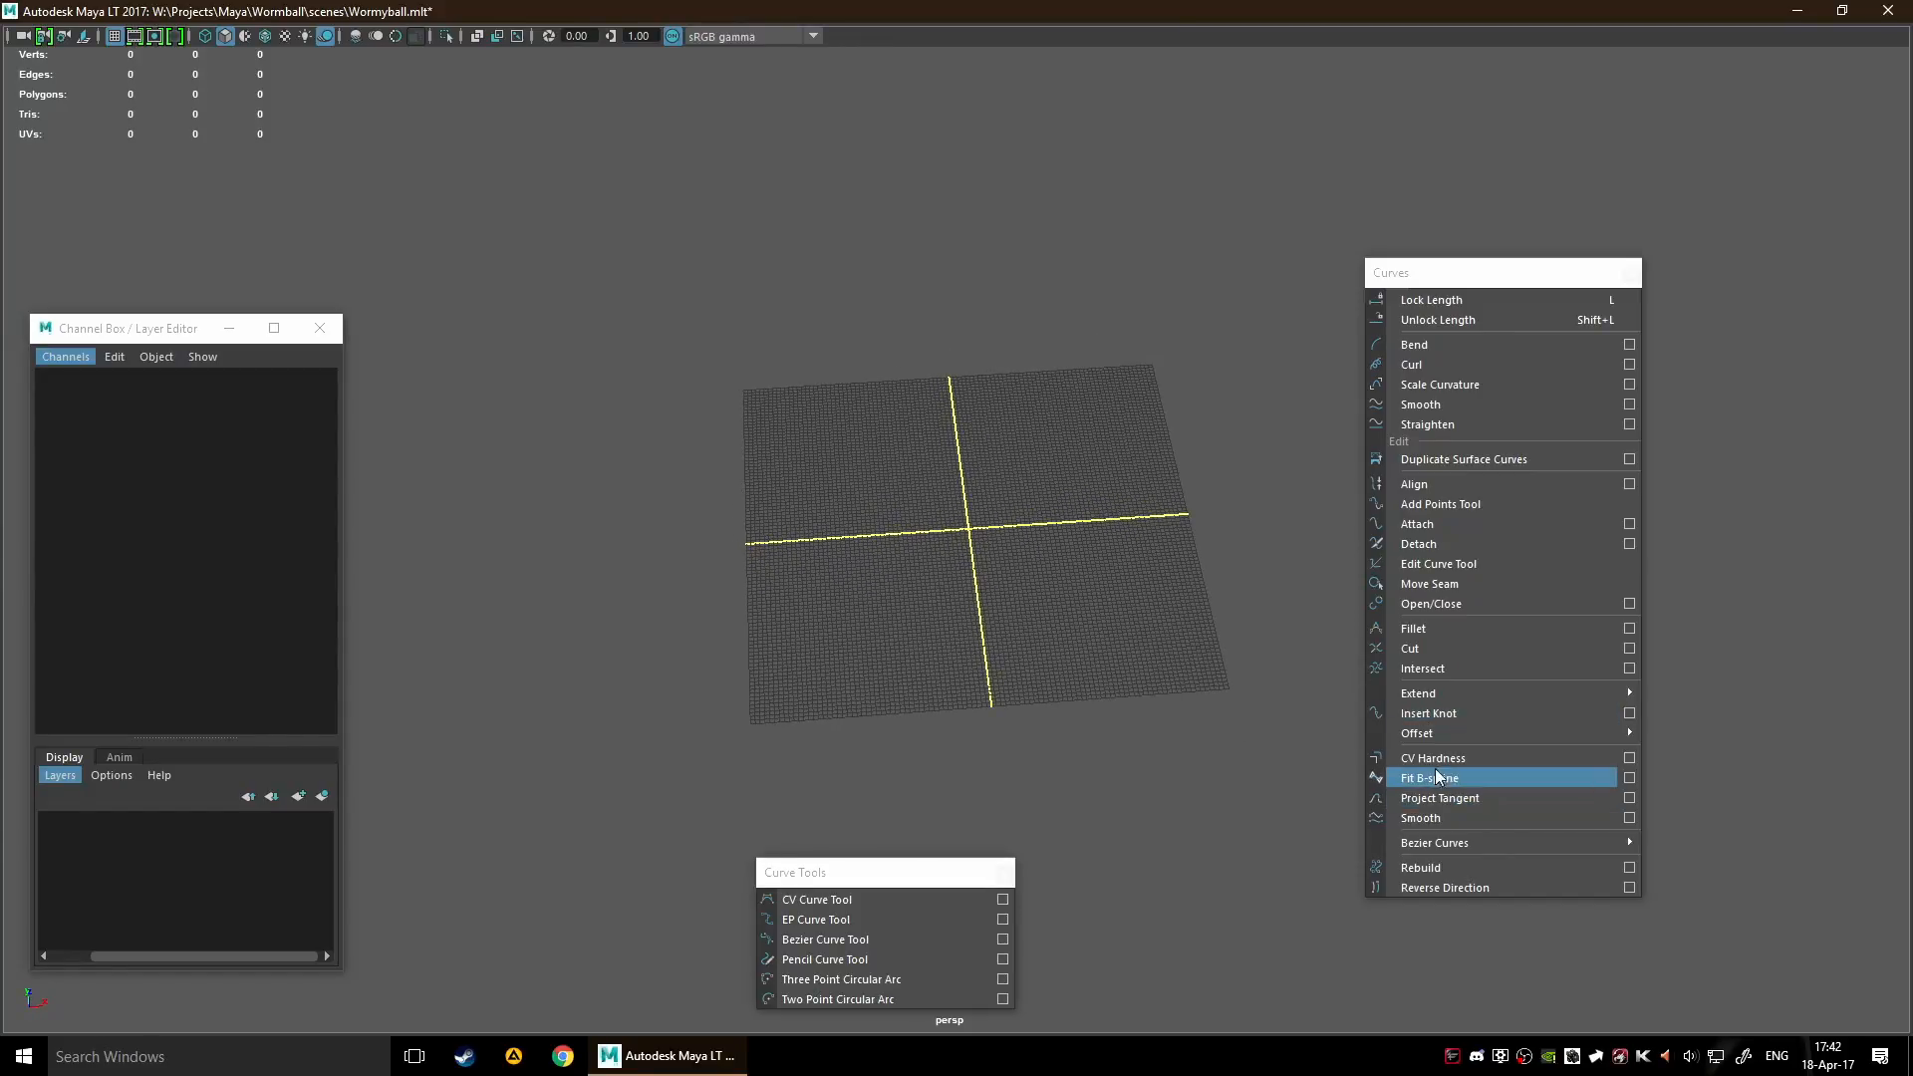
pyautogui.click(851, 900)
pyautogui.click(787, 623)
pyautogui.click(821, 449)
pyautogui.click(1076, 448)
pyautogui.click(1140, 680)
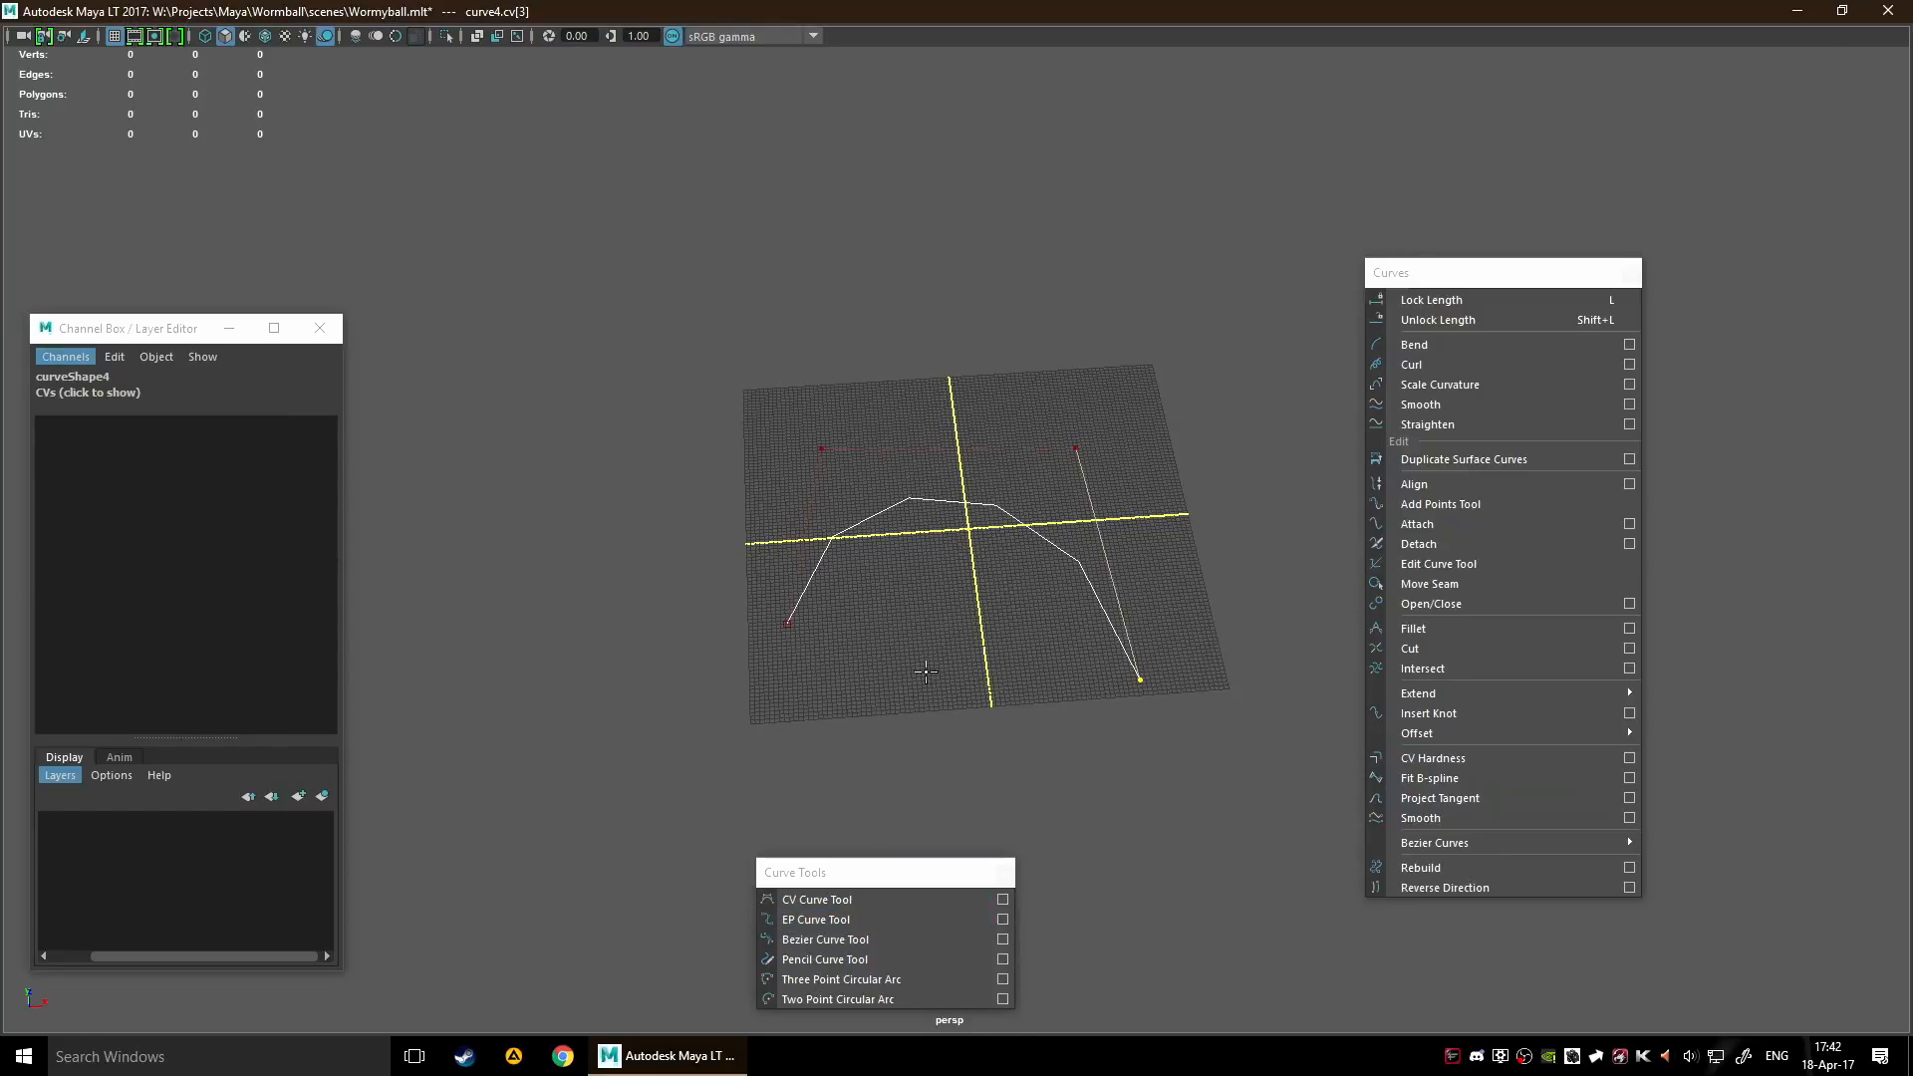
pyautogui.press('w')
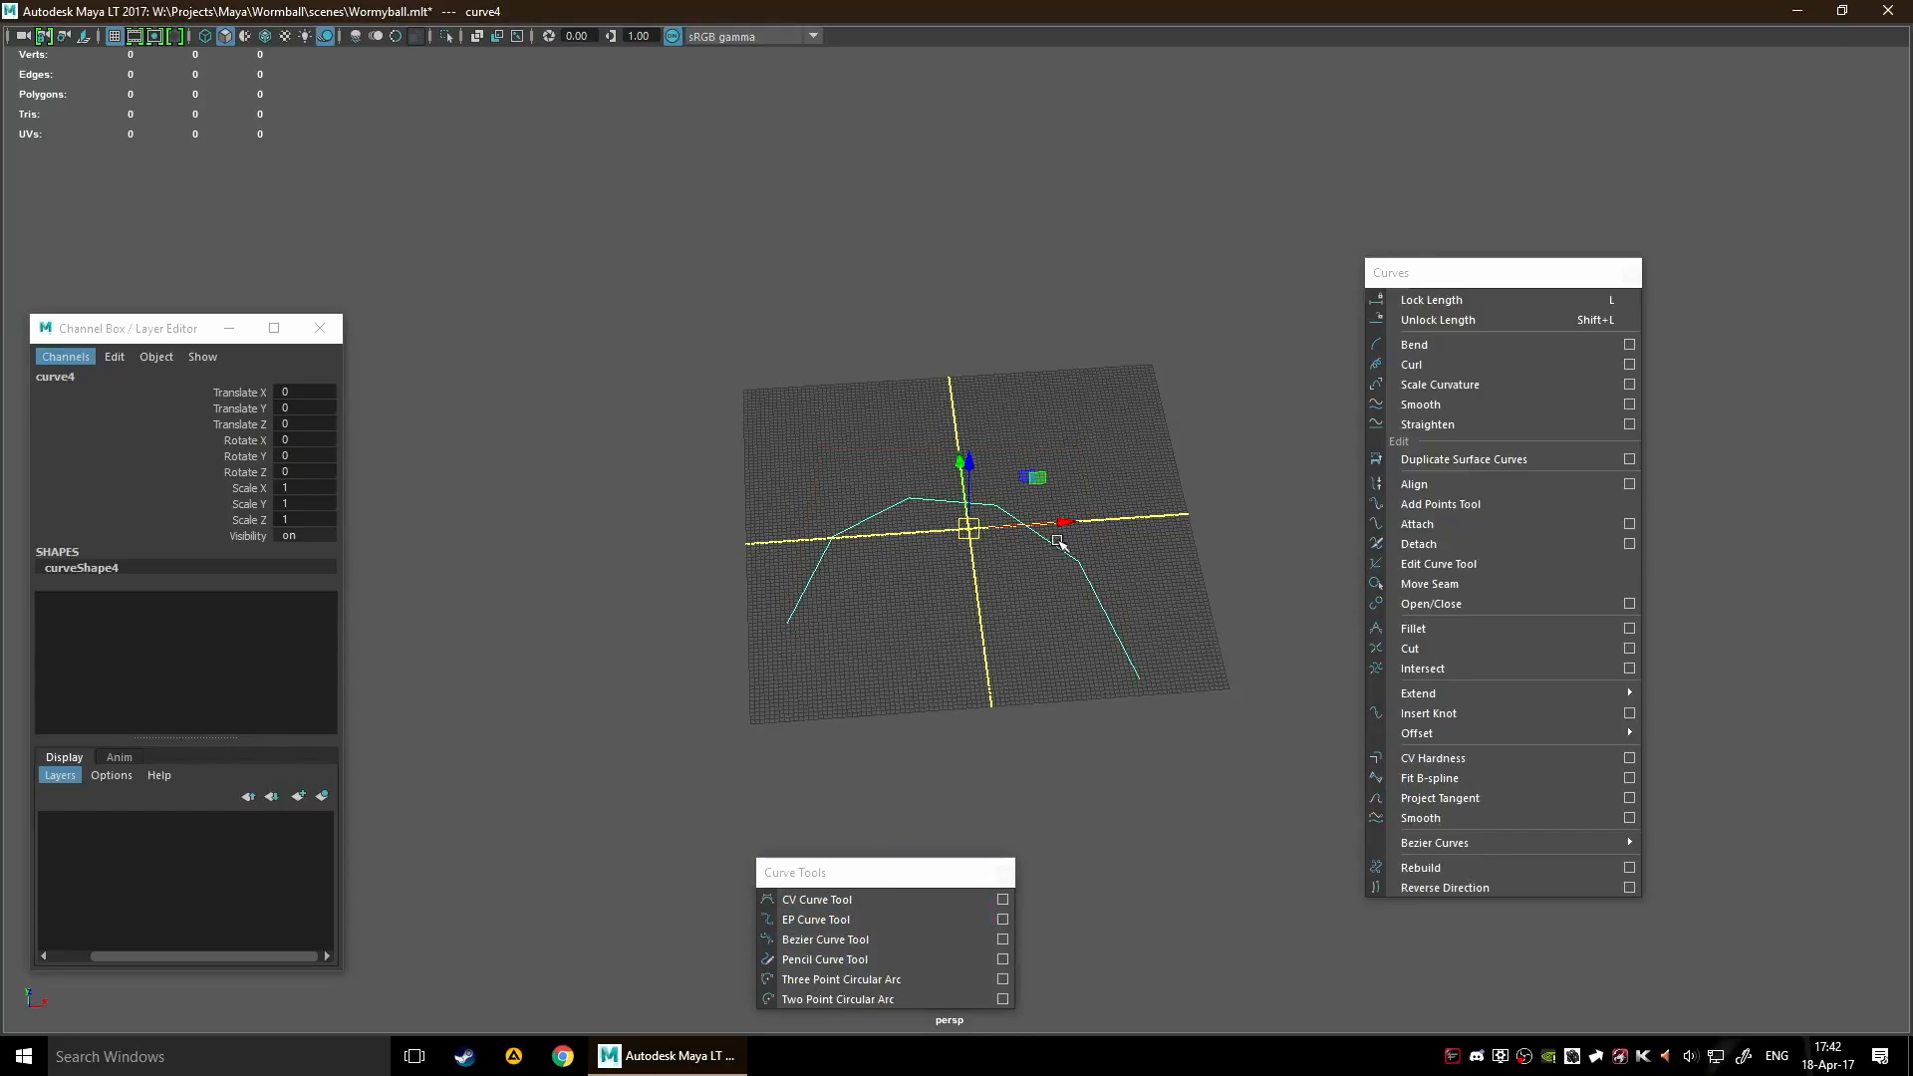
# Select the arch's third control vertex and apply CV Hardness with Full multiplicity
pyautogui.rightClick(1038, 483)
pyautogui.moveTo(984, 464); pyautogui.dragTo(985, 466, button='right')
pyautogui.click(1077, 449)
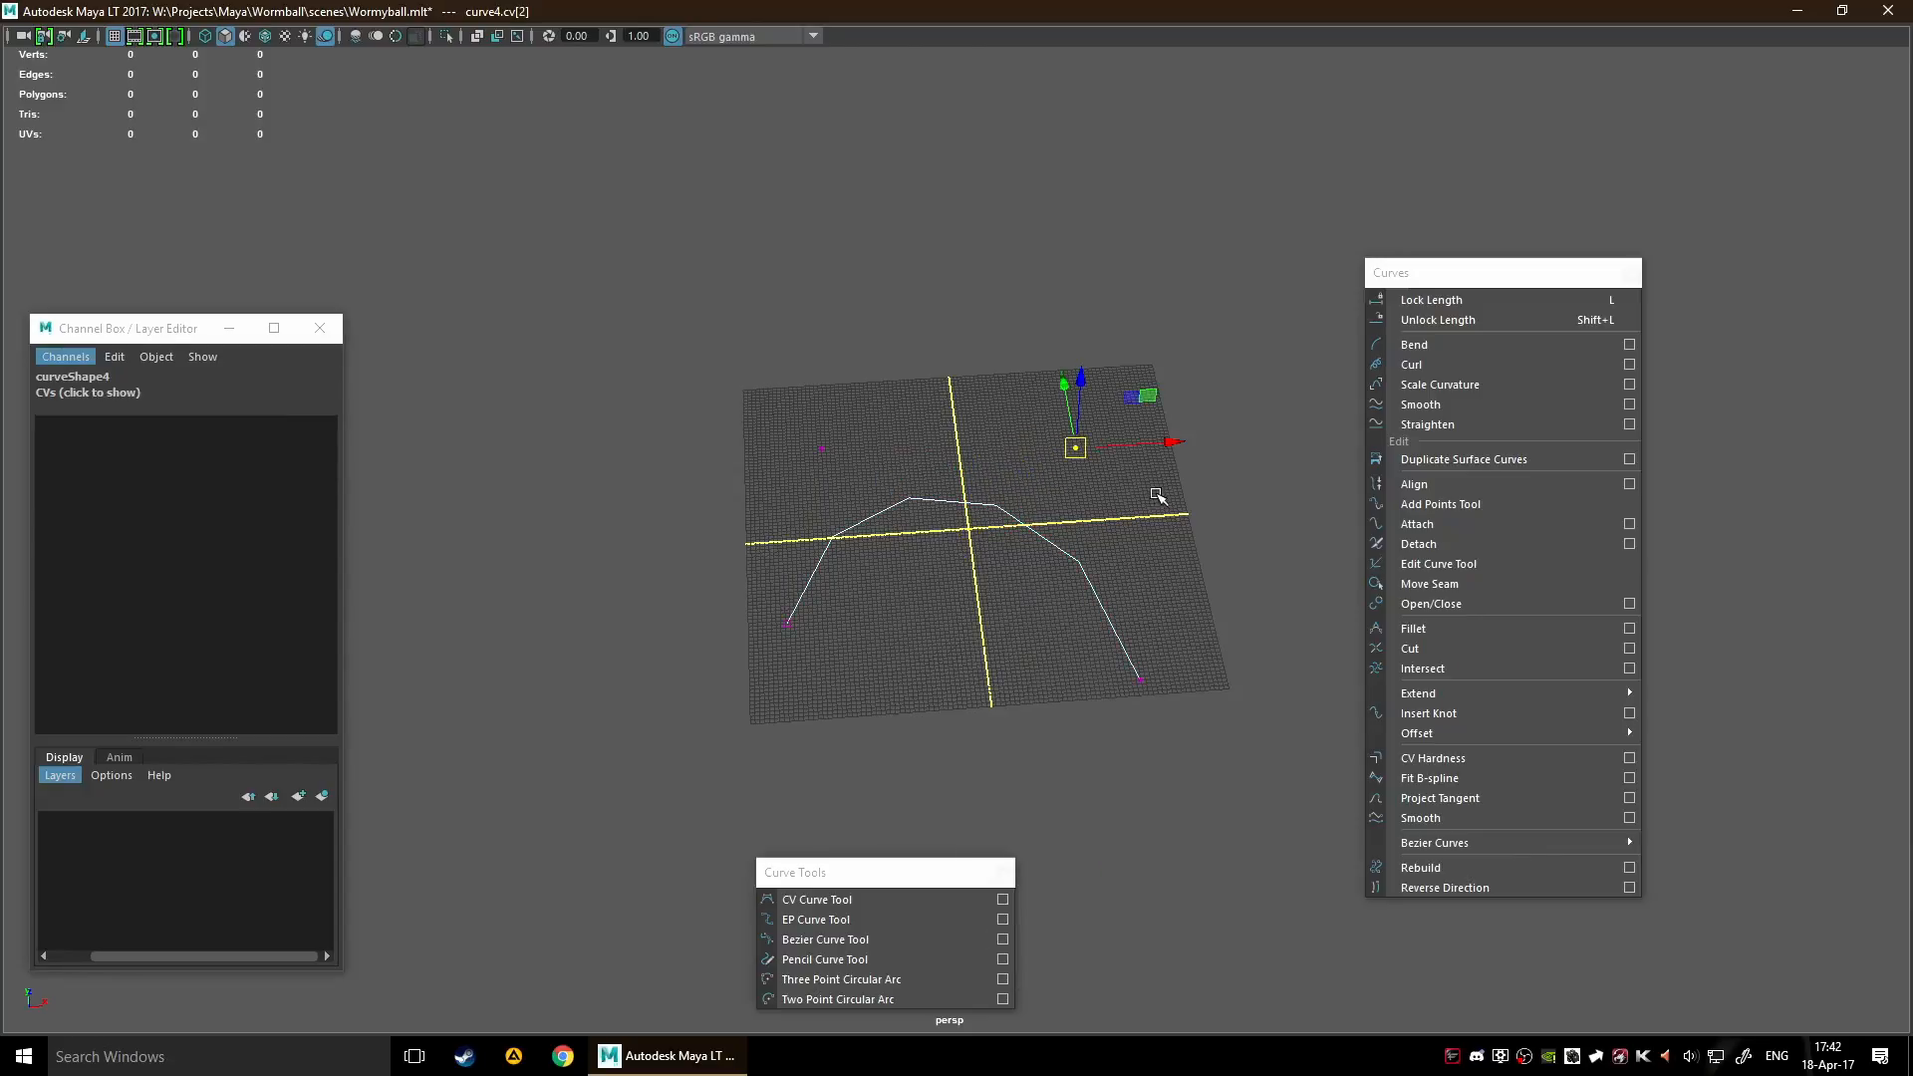
pyautogui.click(1630, 757)
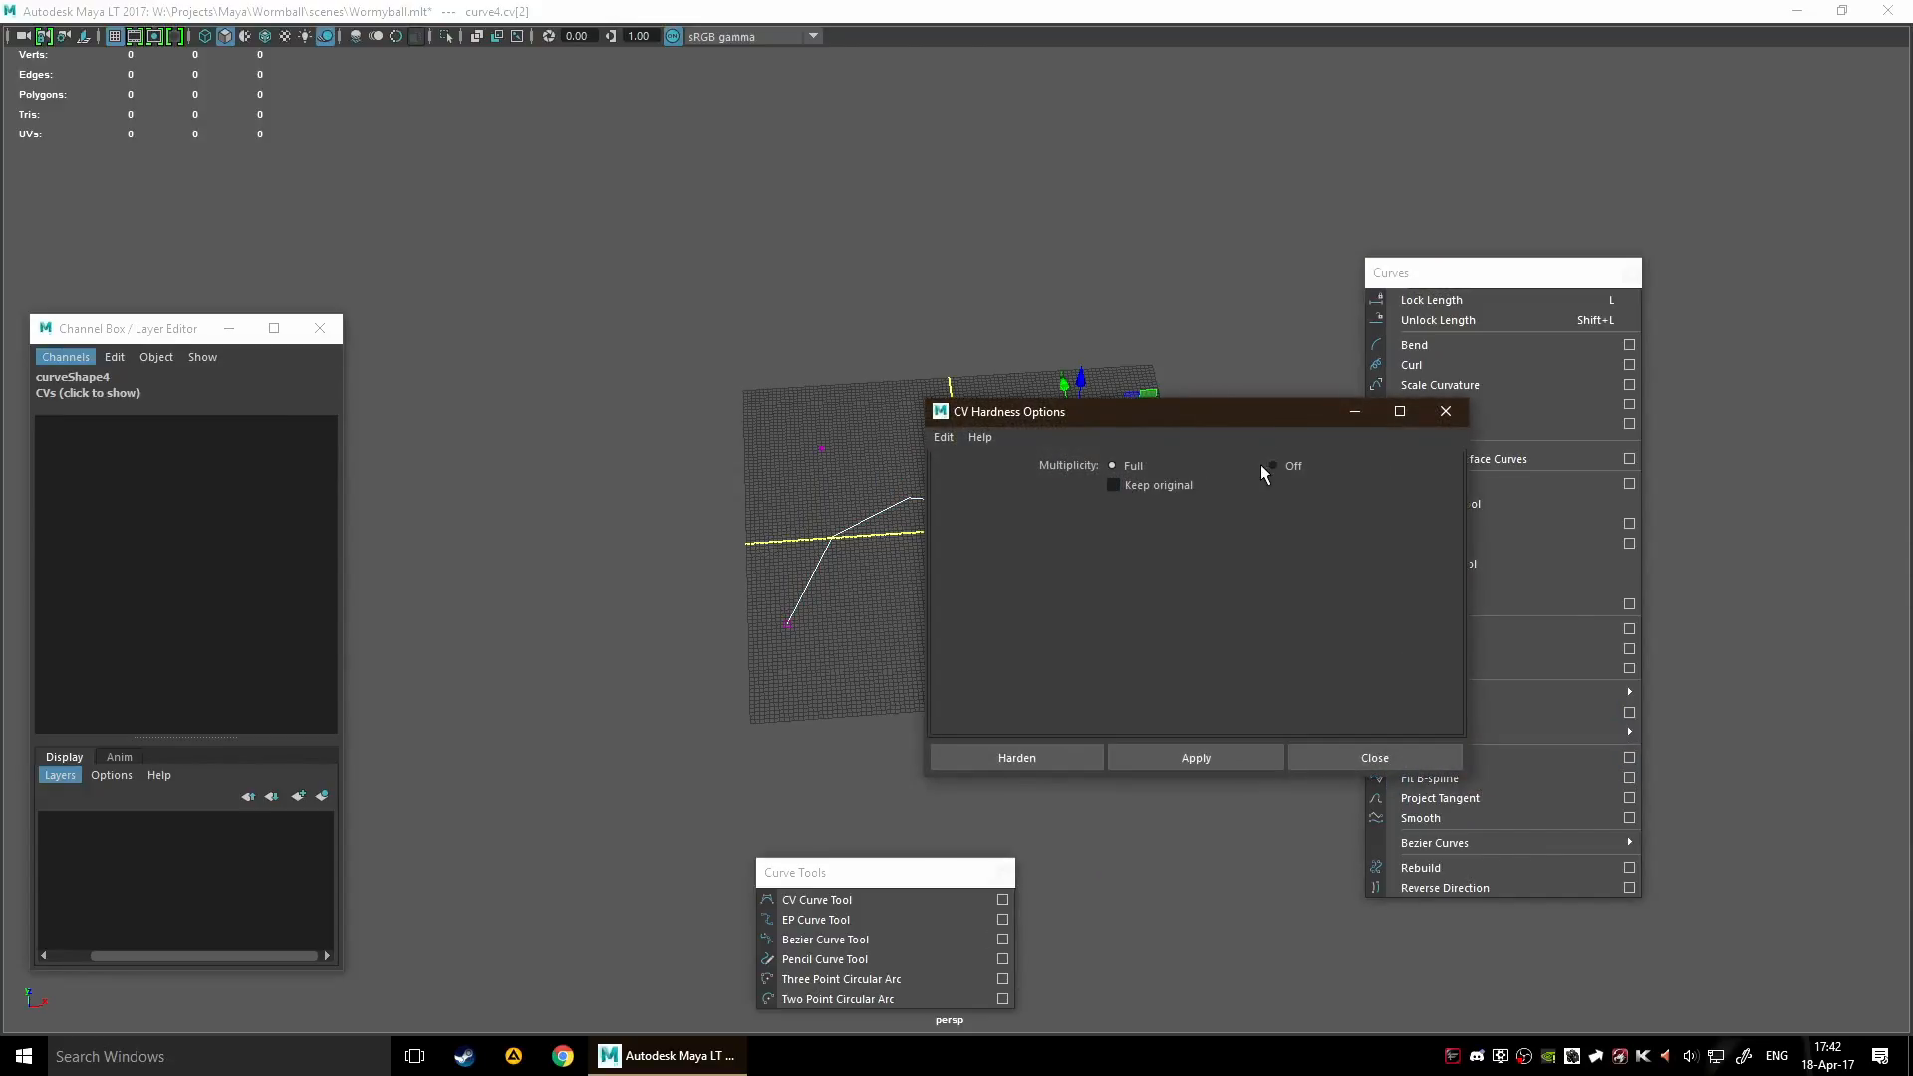
pyautogui.click(1053, 763)
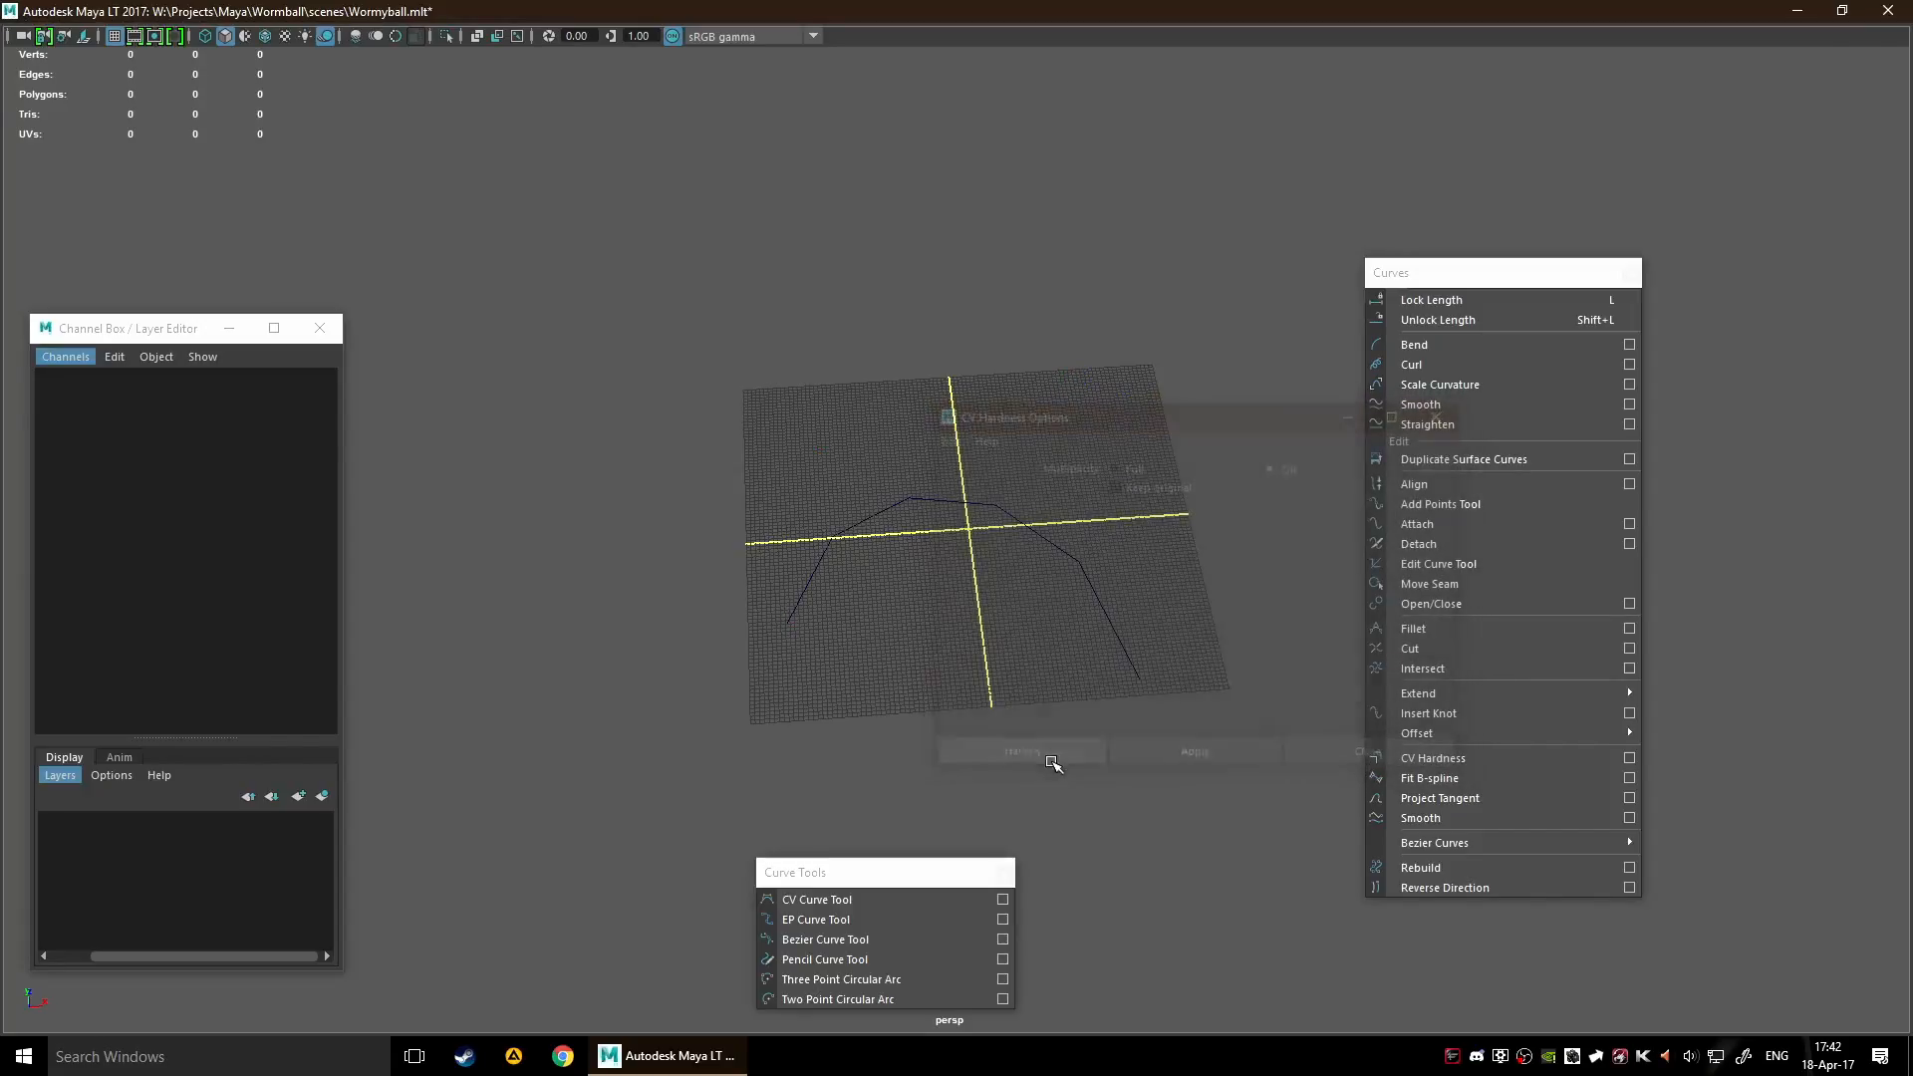
# Try CV Hardness on the whole arch curve and review its options without applying them
pyautogui.scroll(4, 1034, 517)
pyautogui.moveTo(1002, 404); pyautogui.dragTo(1313, 686)
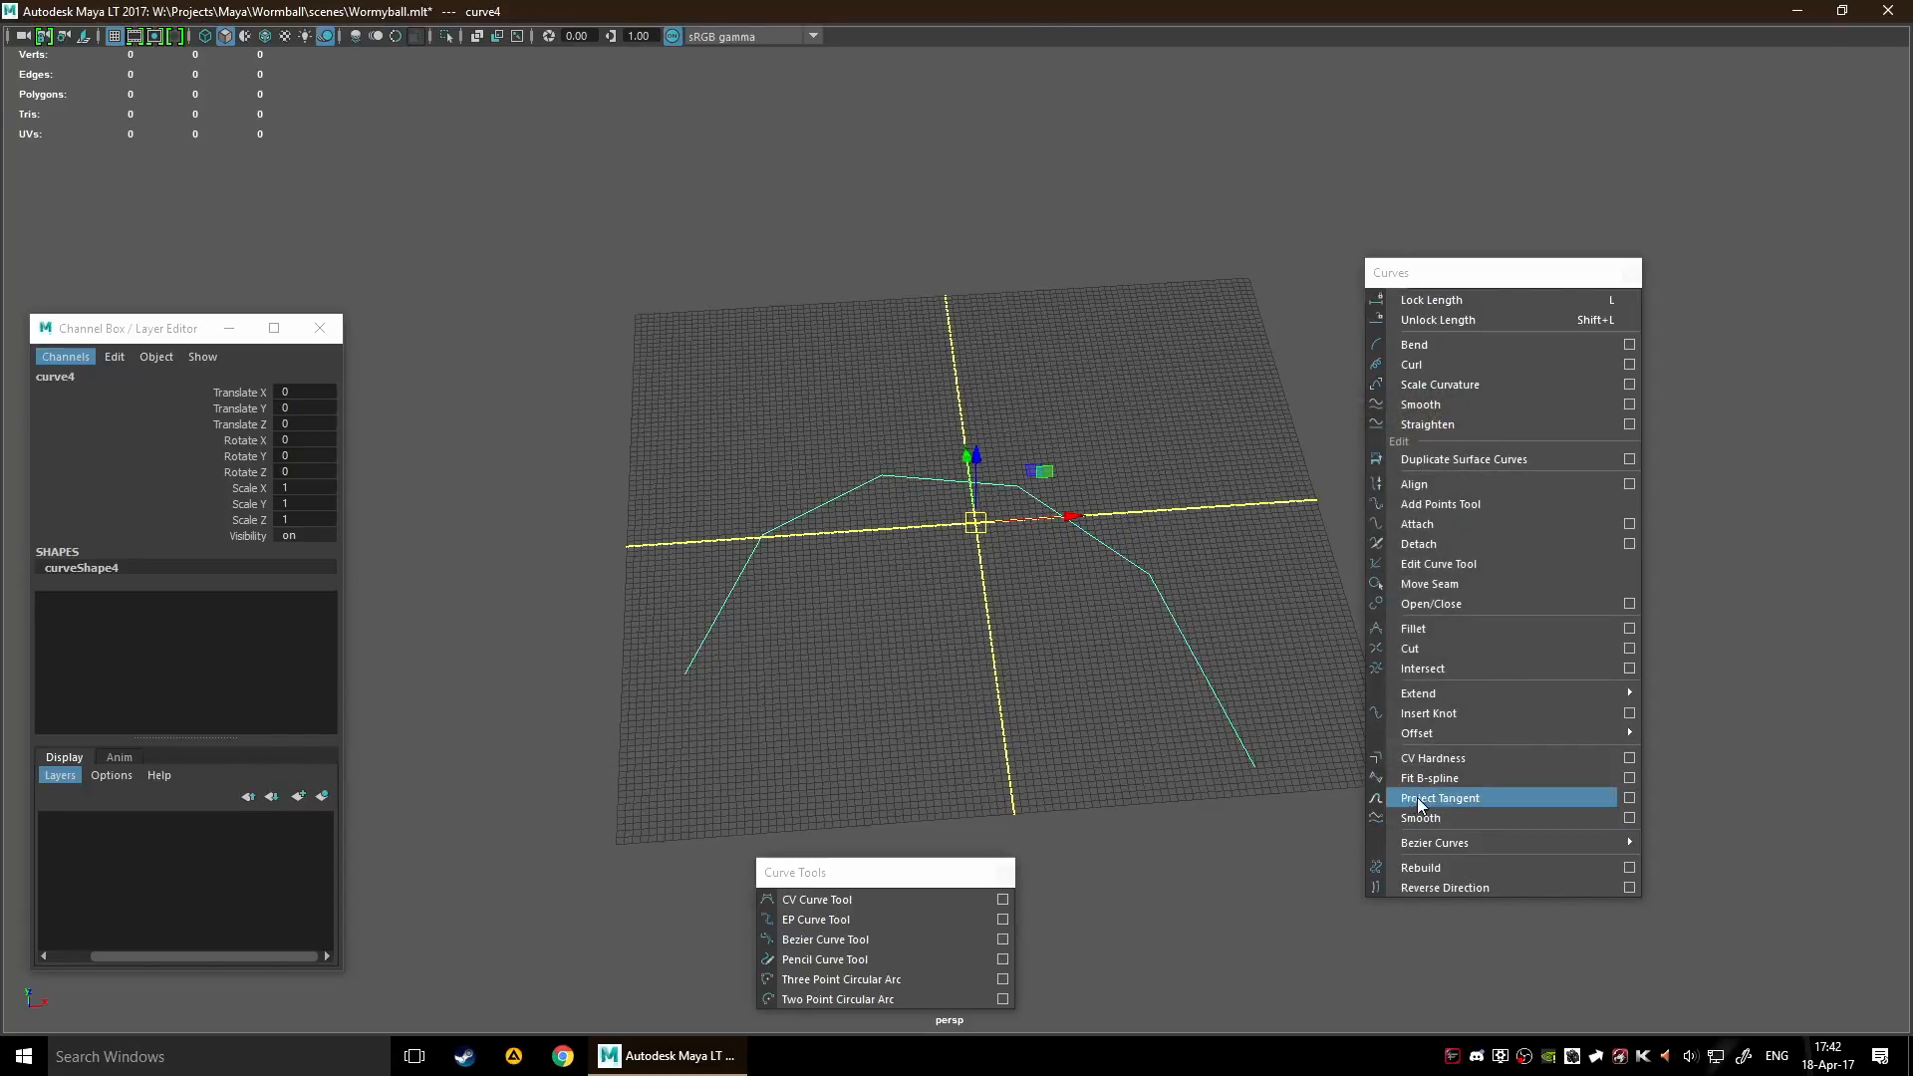
pyautogui.click(1445, 760)
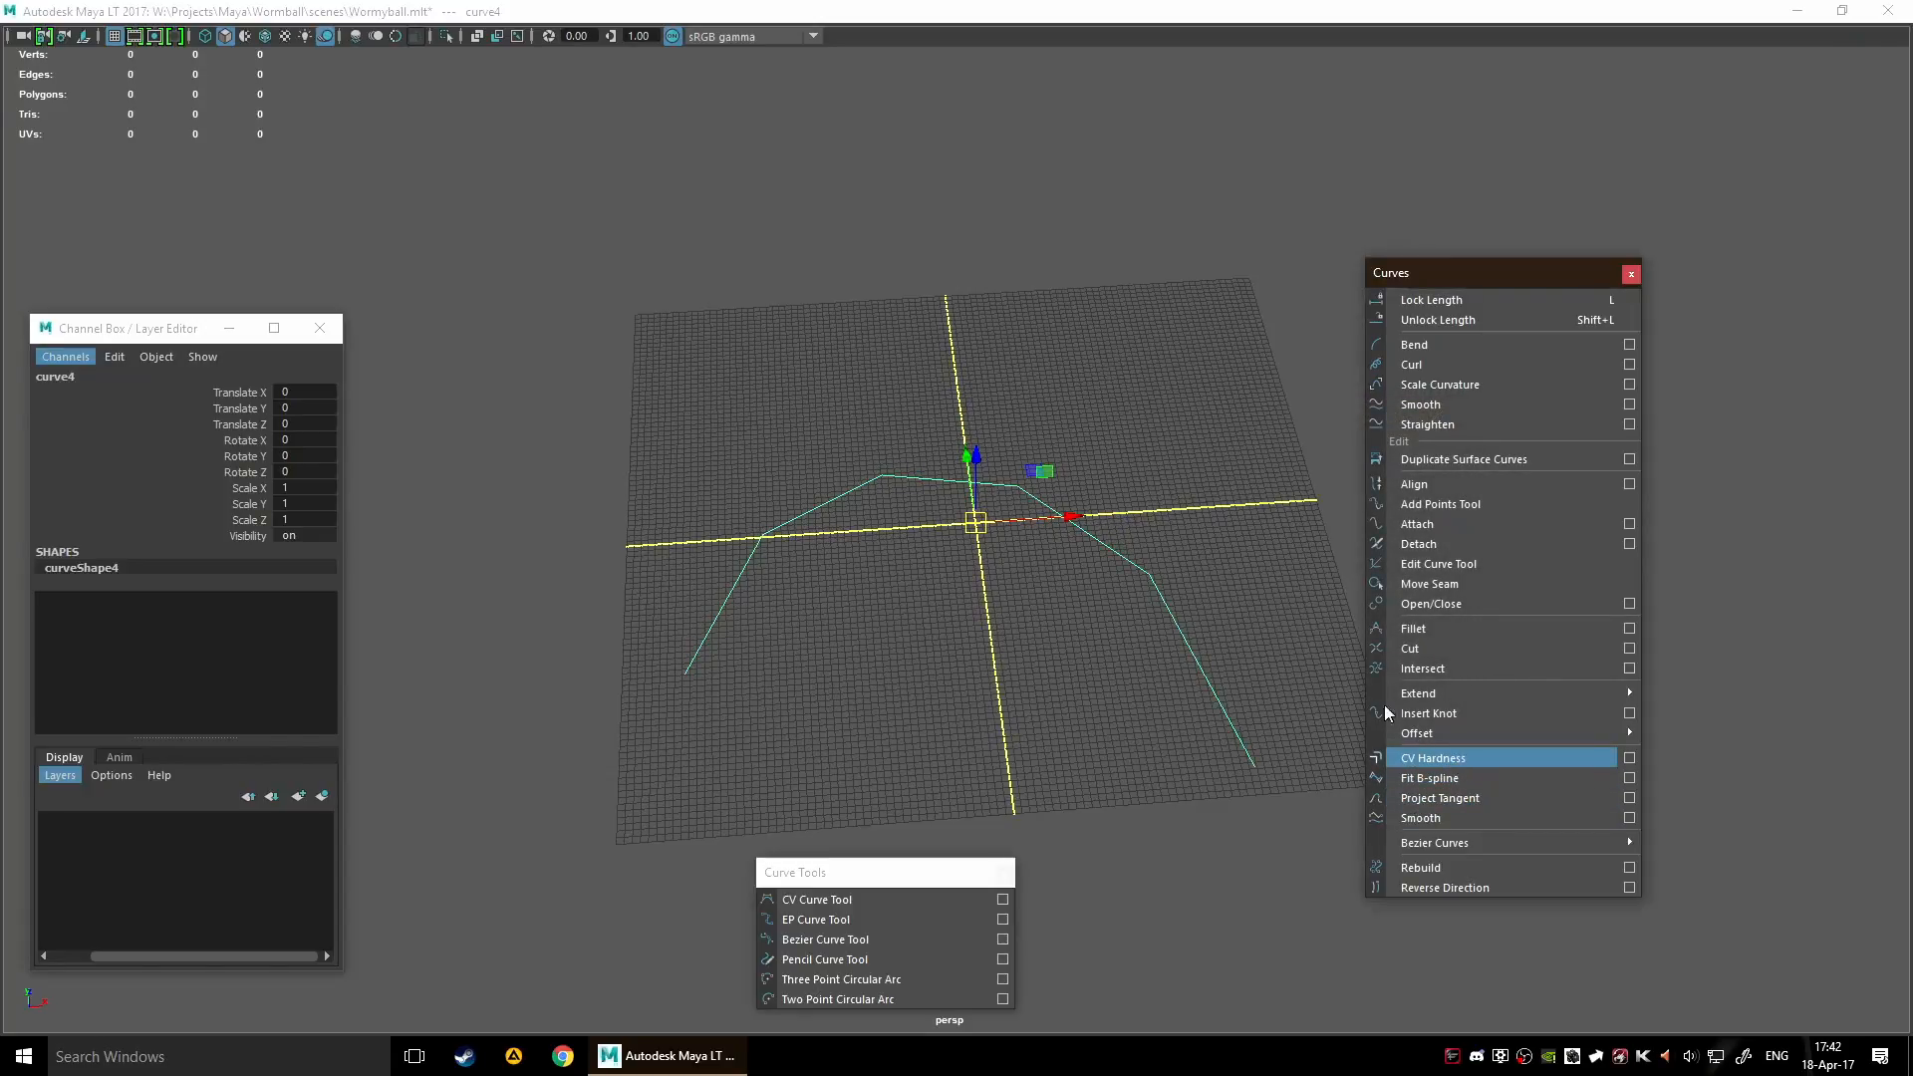
pyautogui.click(1629, 757)
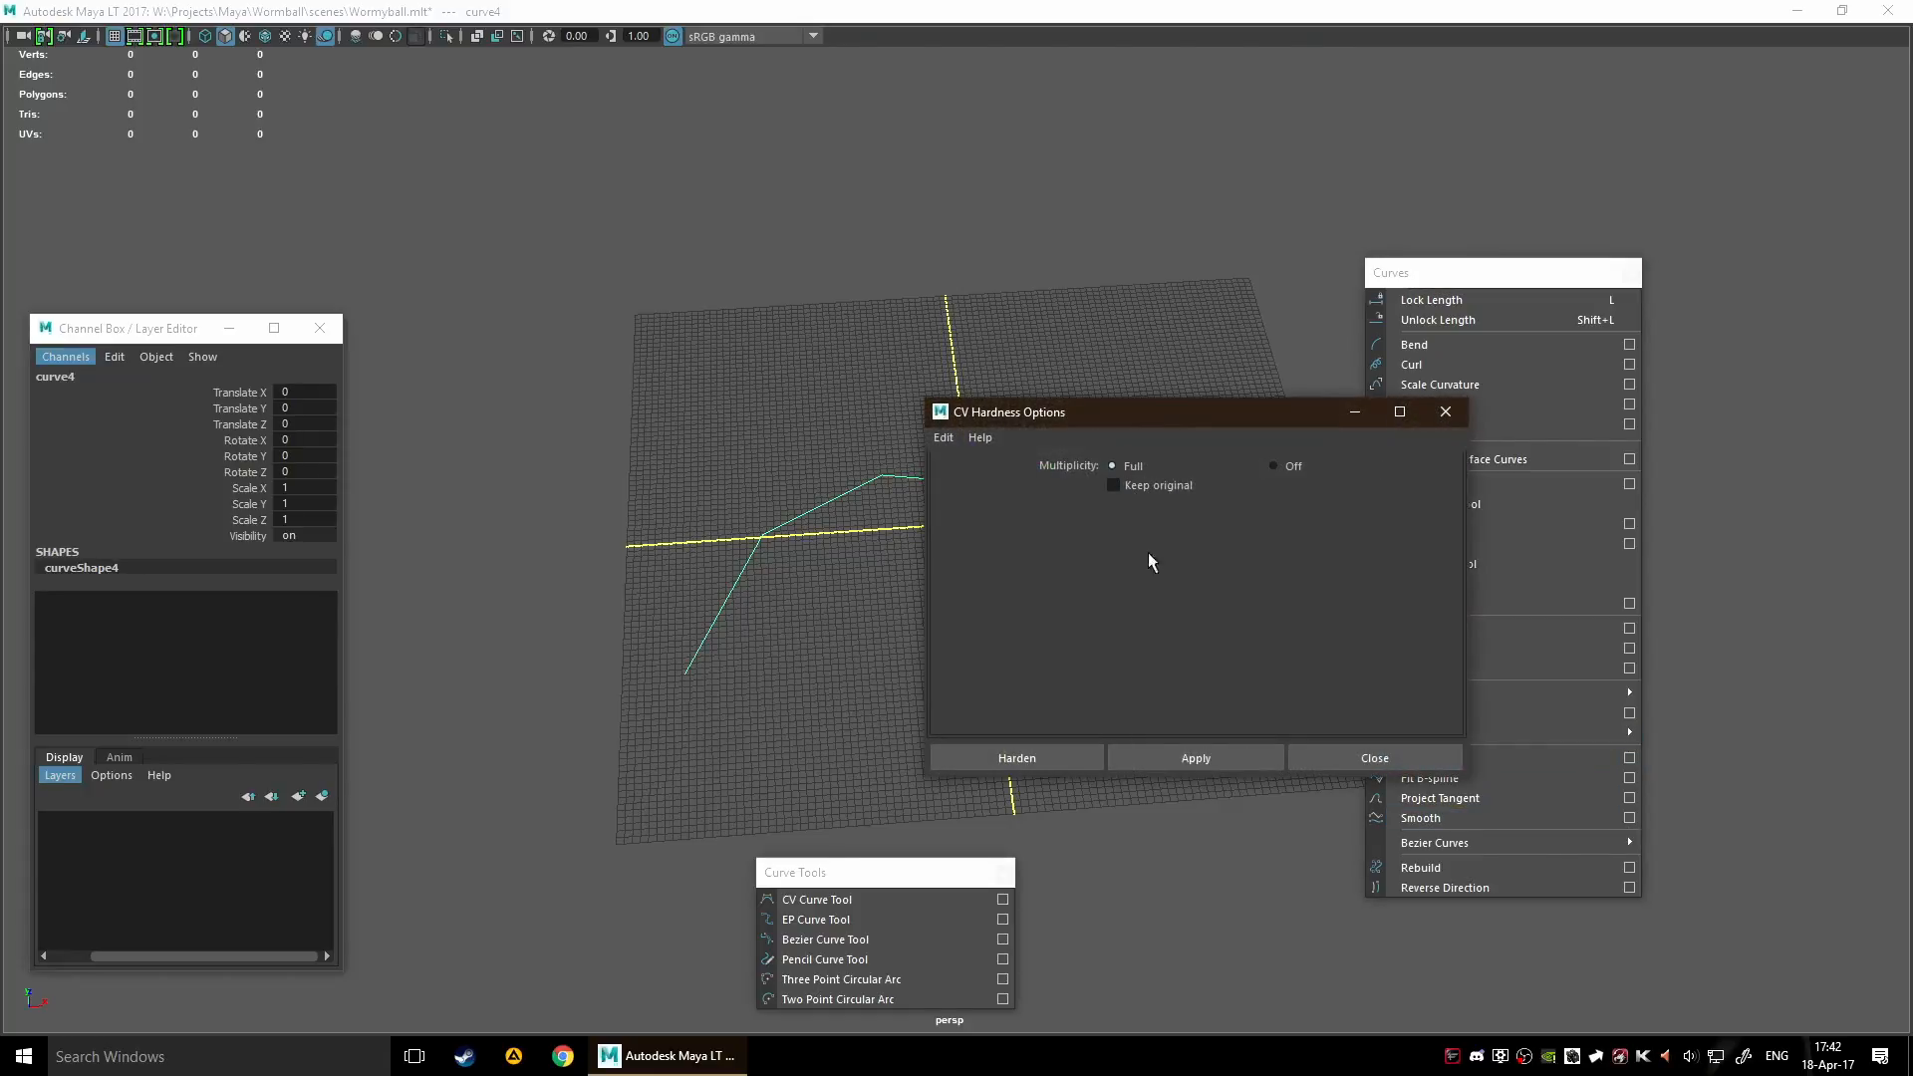
pyautogui.click(1353, 763)
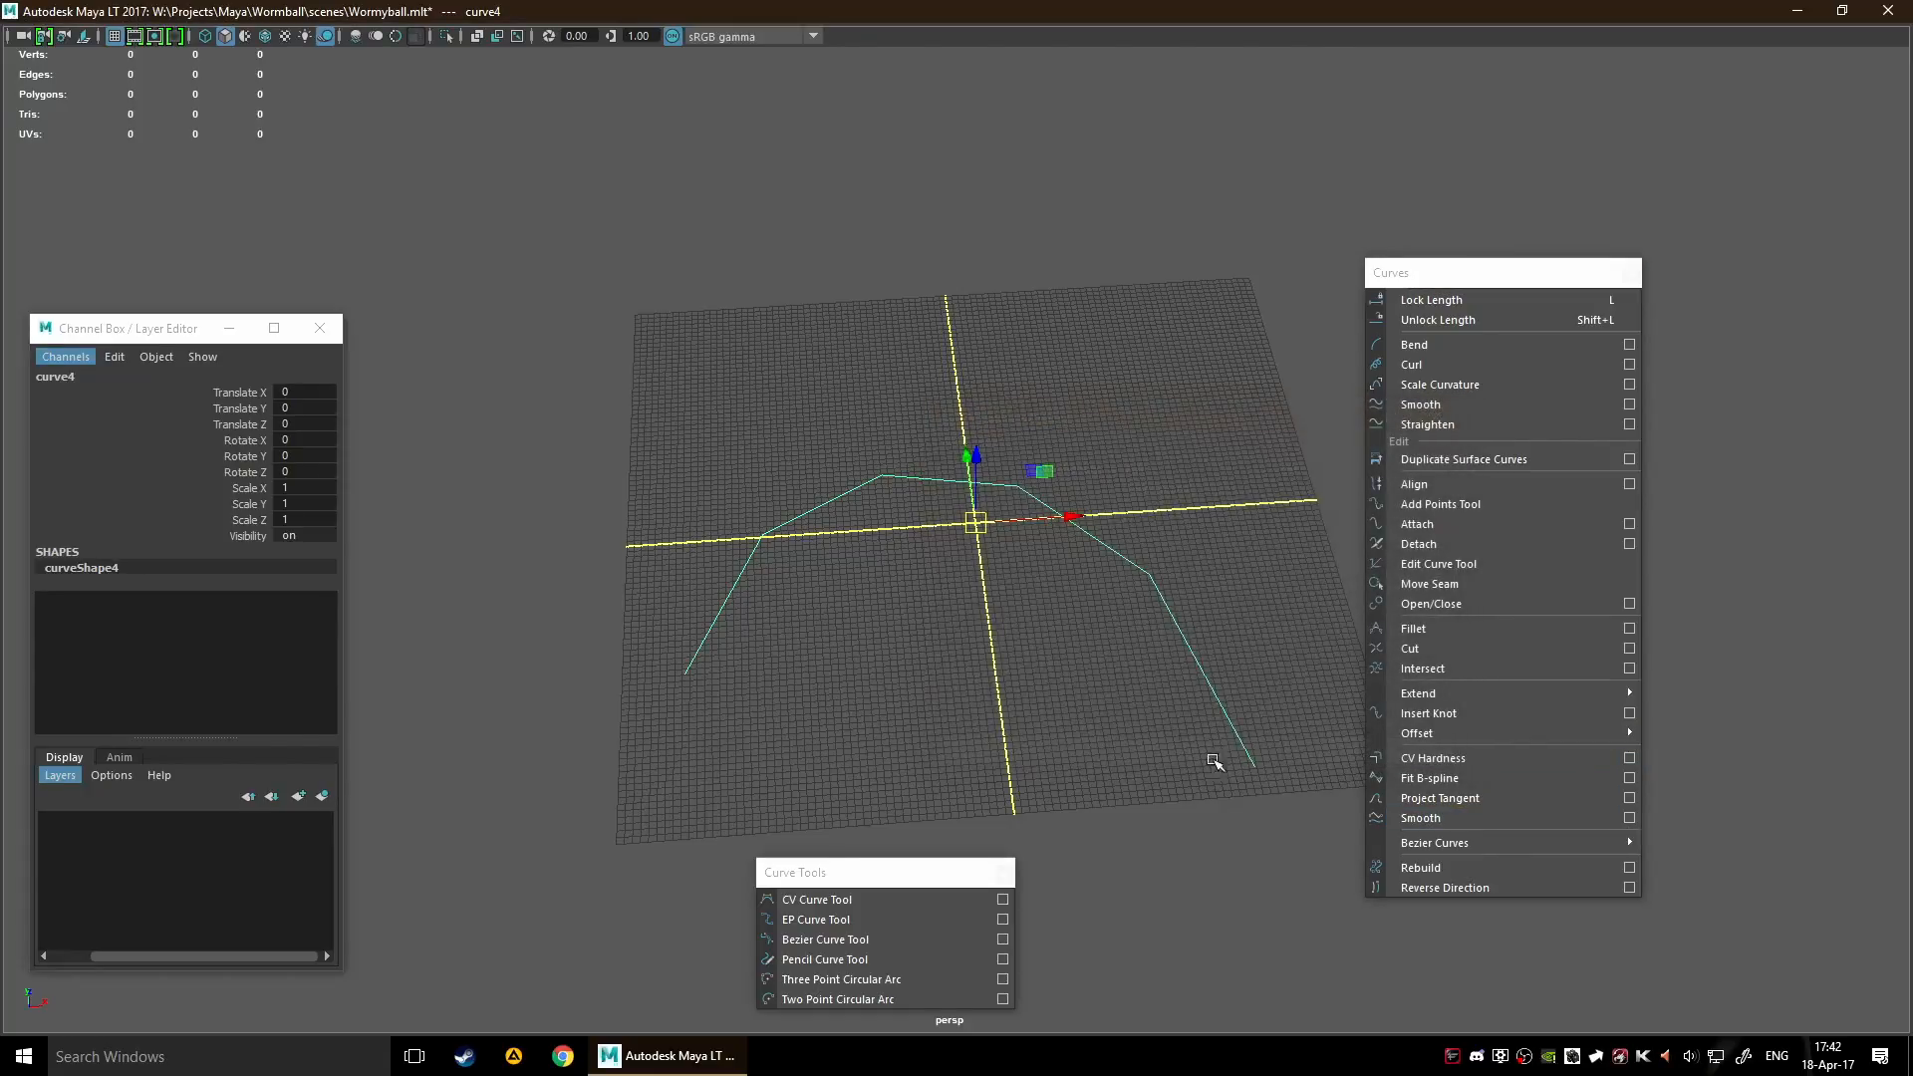
# Try CV Hardness on the arch's third control vertex again and reselect the whole curve
pyautogui.click(1061, 569)
pyautogui.moveTo(1012, 465); pyautogui.dragTo(1194, 654)
pyautogui.keyDown('alt'); pyautogui.moveTo(1182, 645); pyautogui.dragTo(997, 693, button='middle'); pyautogui.keyUp('alt')
pyautogui.moveTo(994, 566); pyautogui.dragTo(971, 567, button='right')
pyautogui.moveTo(974, 393); pyautogui.dragTo(1106, 492)
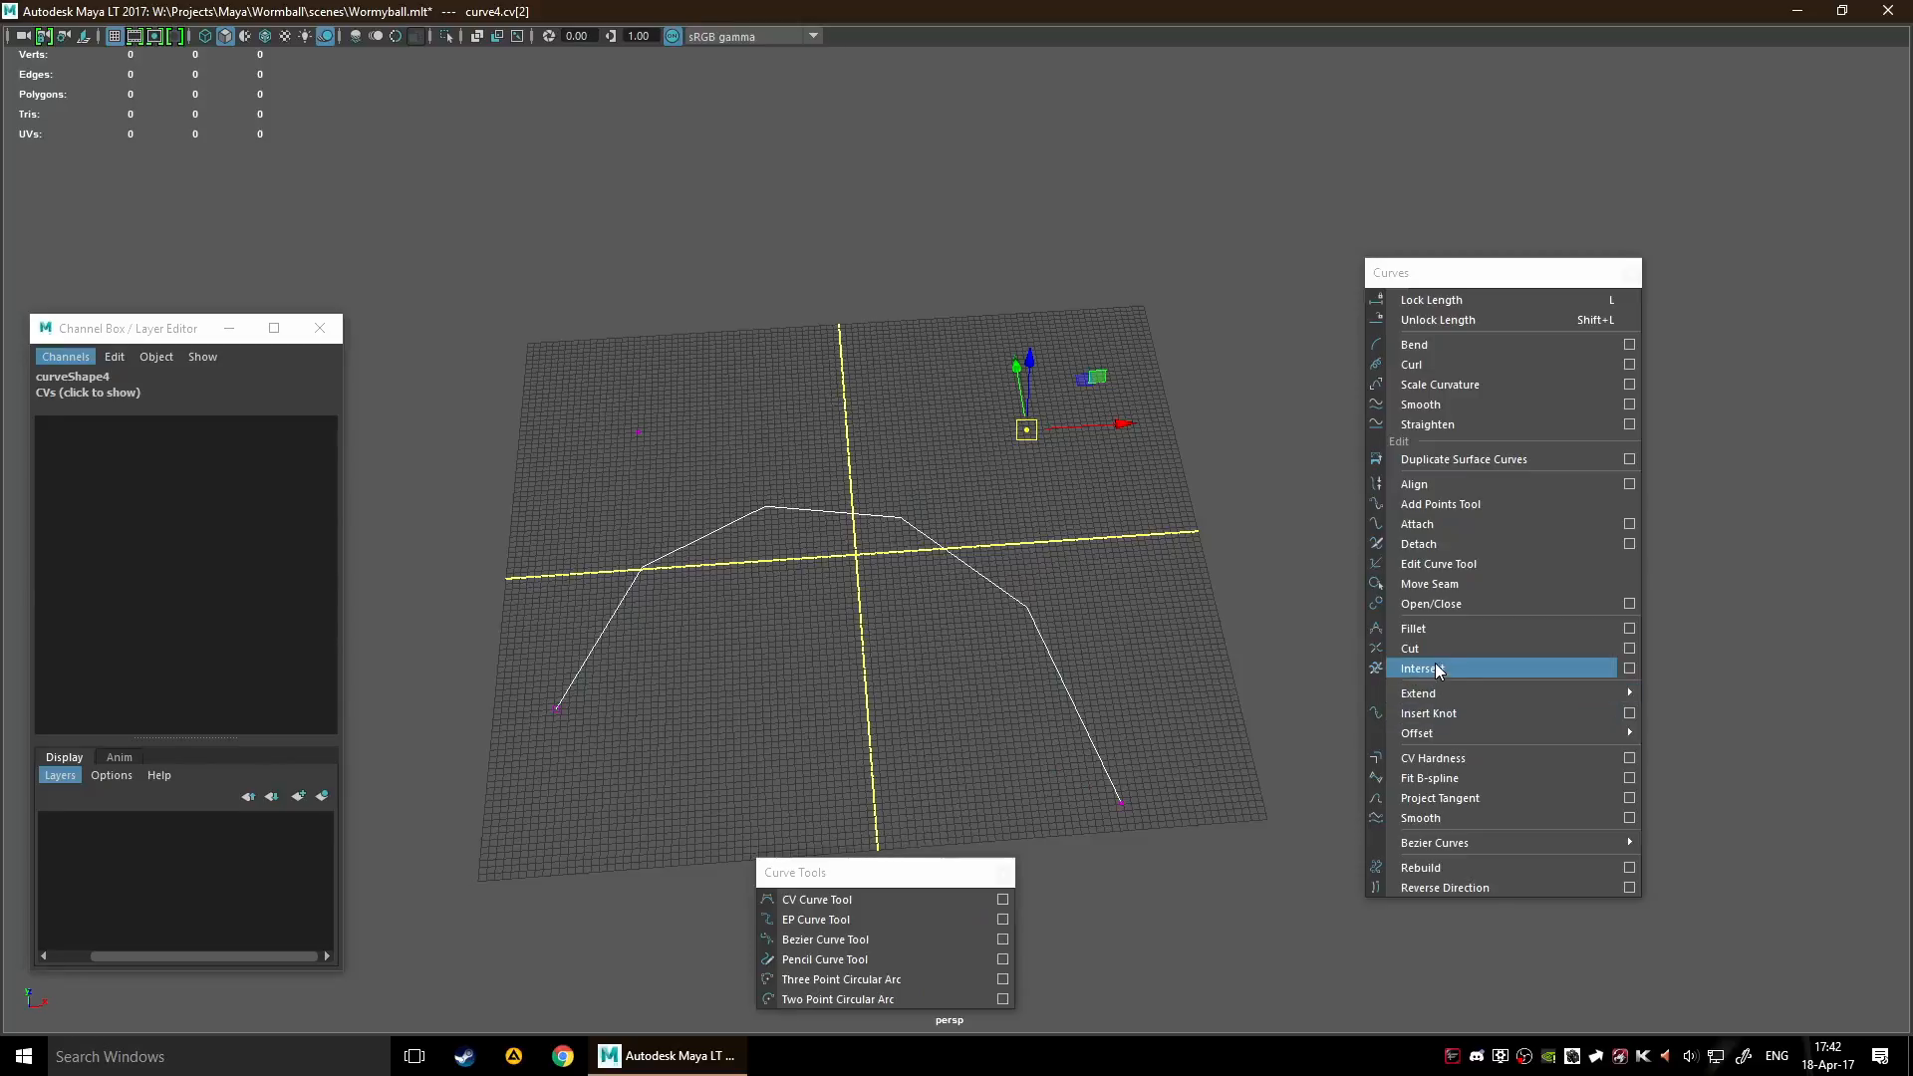
pyautogui.click(1444, 750)
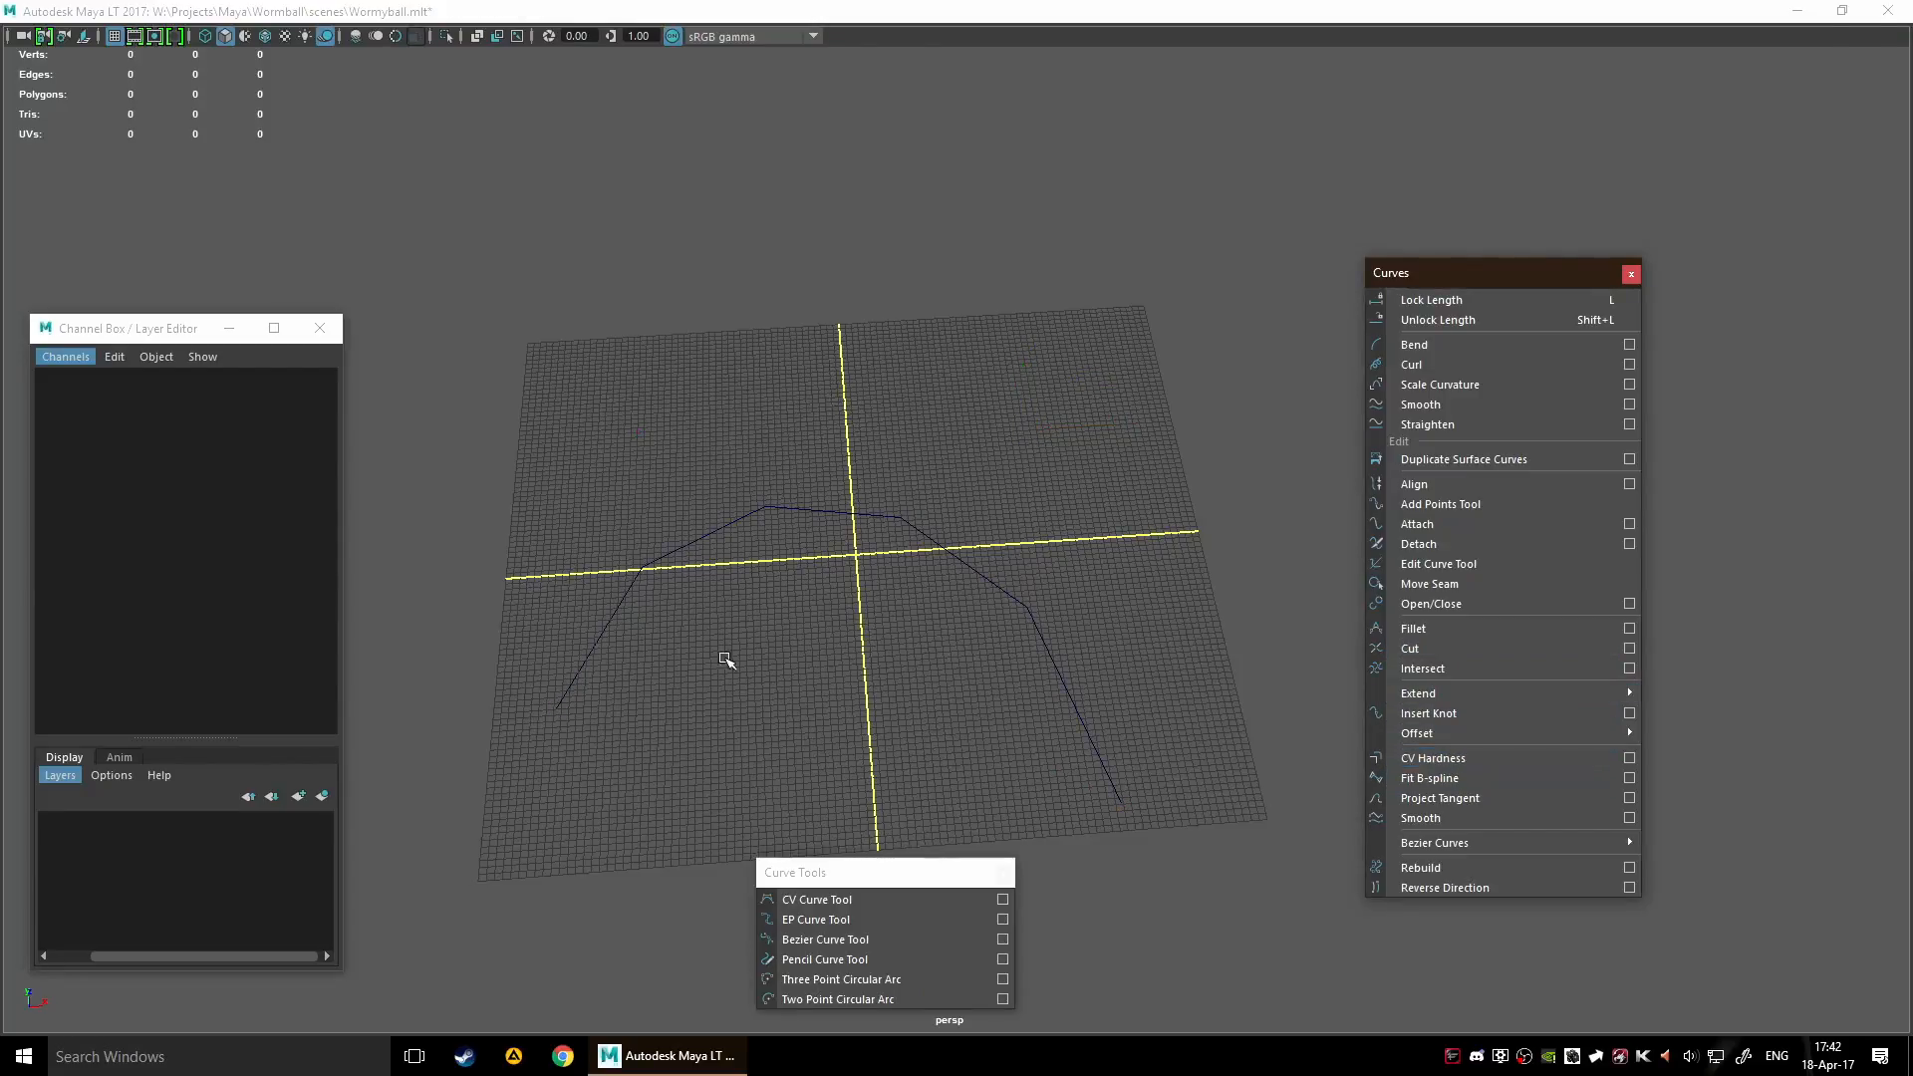
pyautogui.moveTo(812, 697); pyautogui.dragTo(1098, 543)
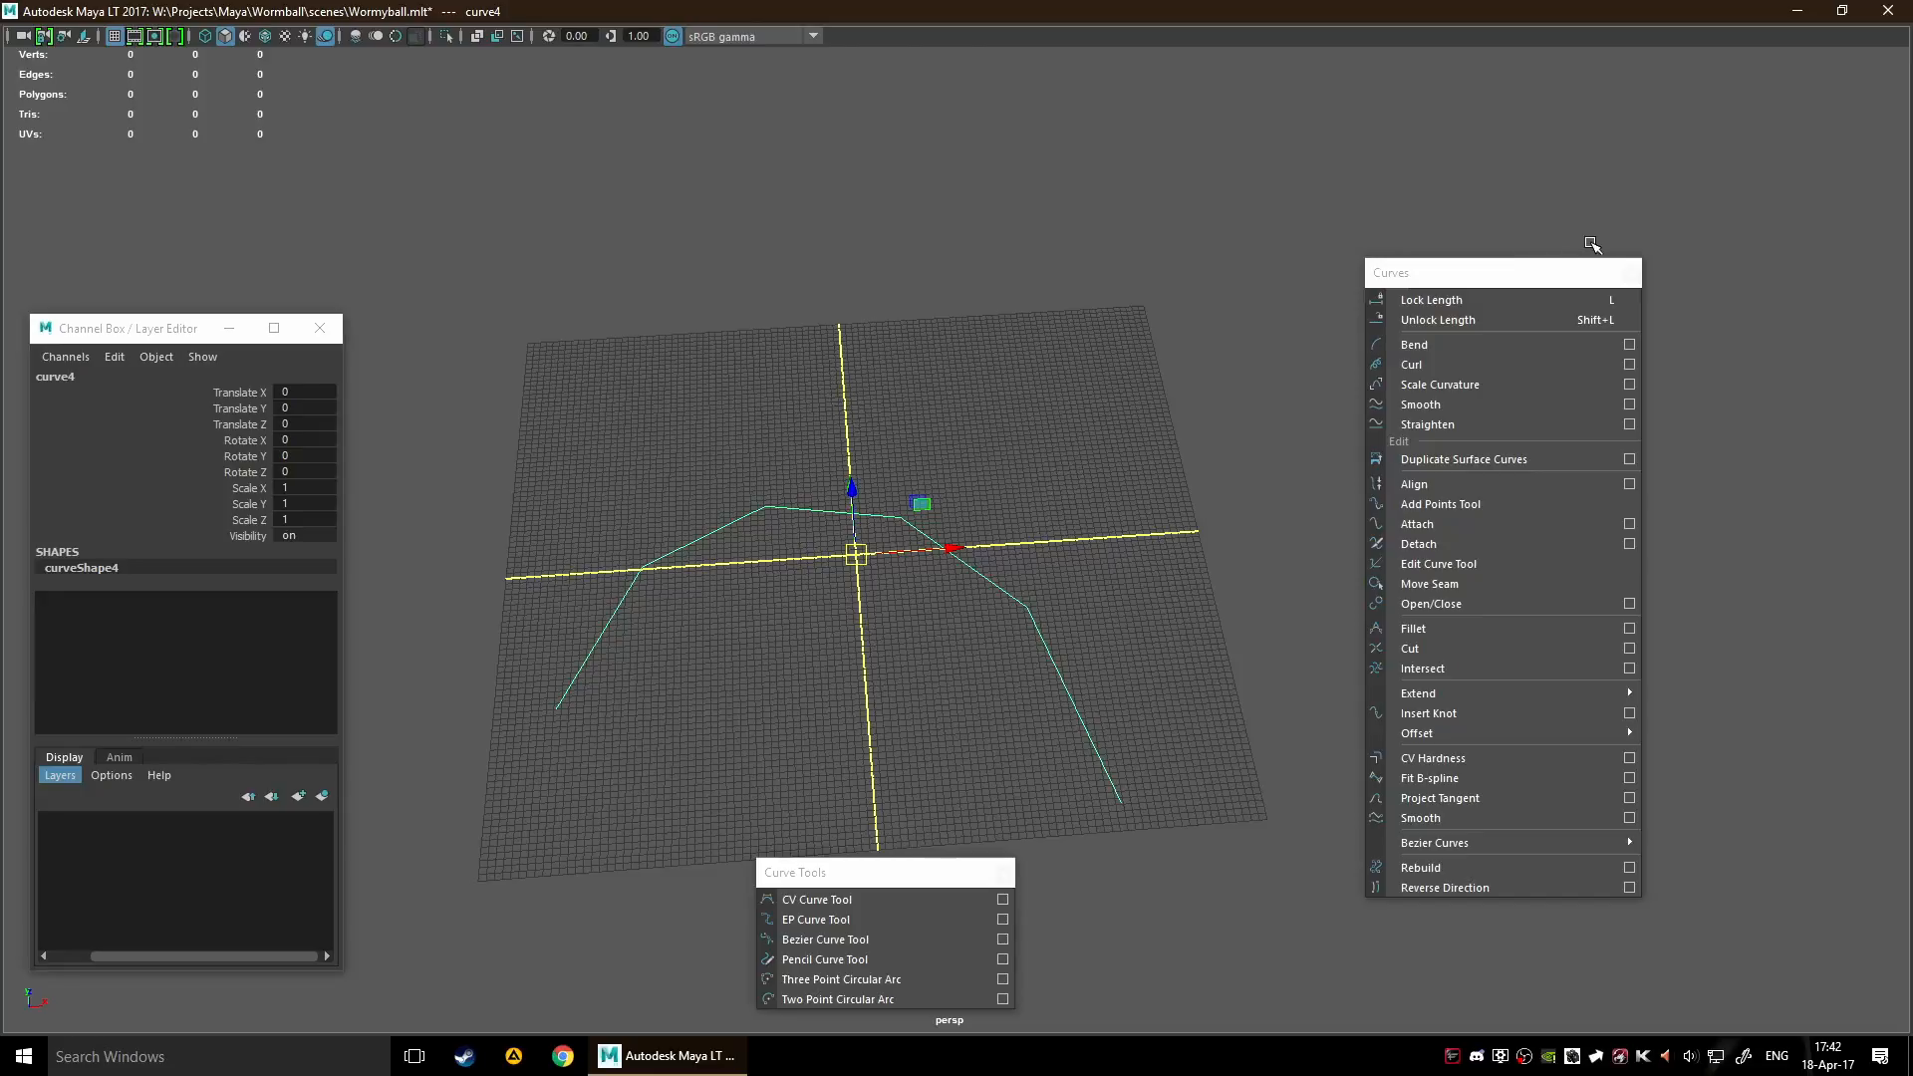
# Delete the arch curve and close the Curves and Curve Tools windows
pyautogui.click(1630, 273)
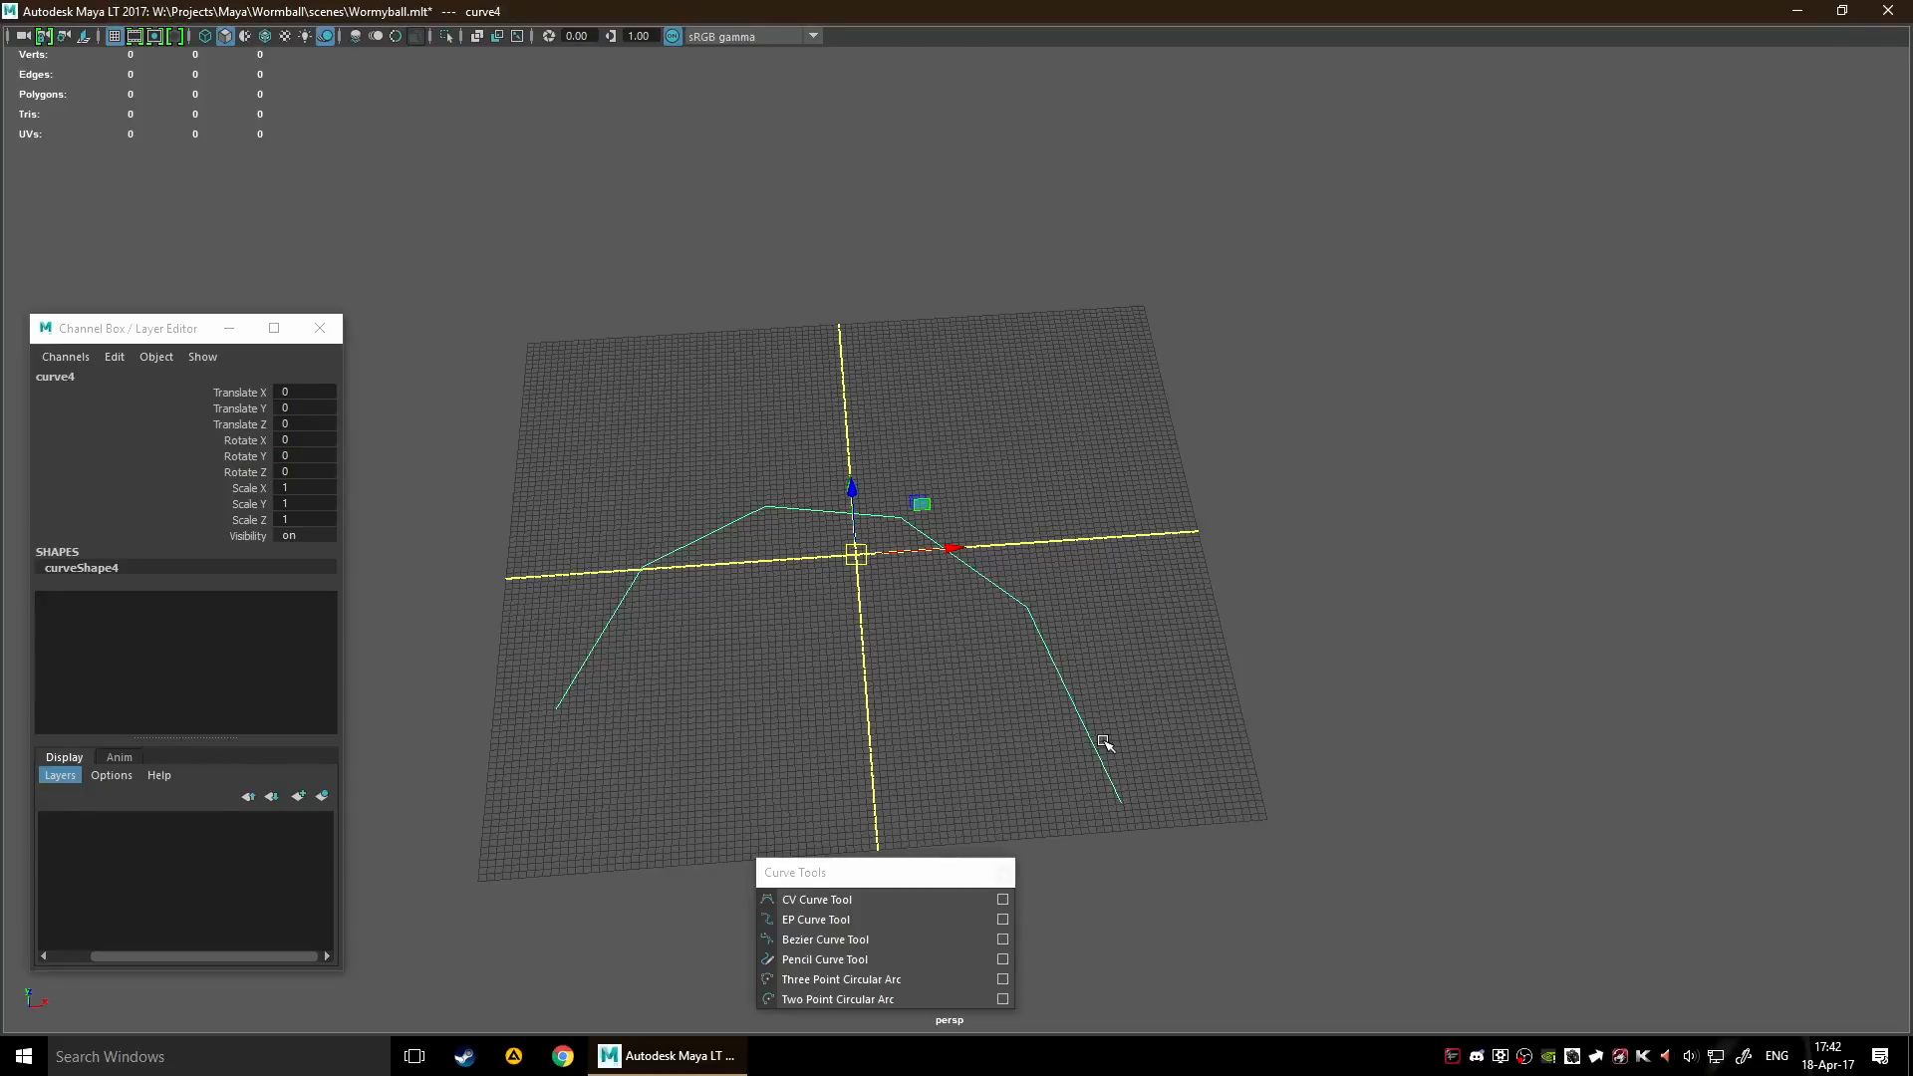
pyautogui.press('Delete')
pyautogui.click(1003, 873)
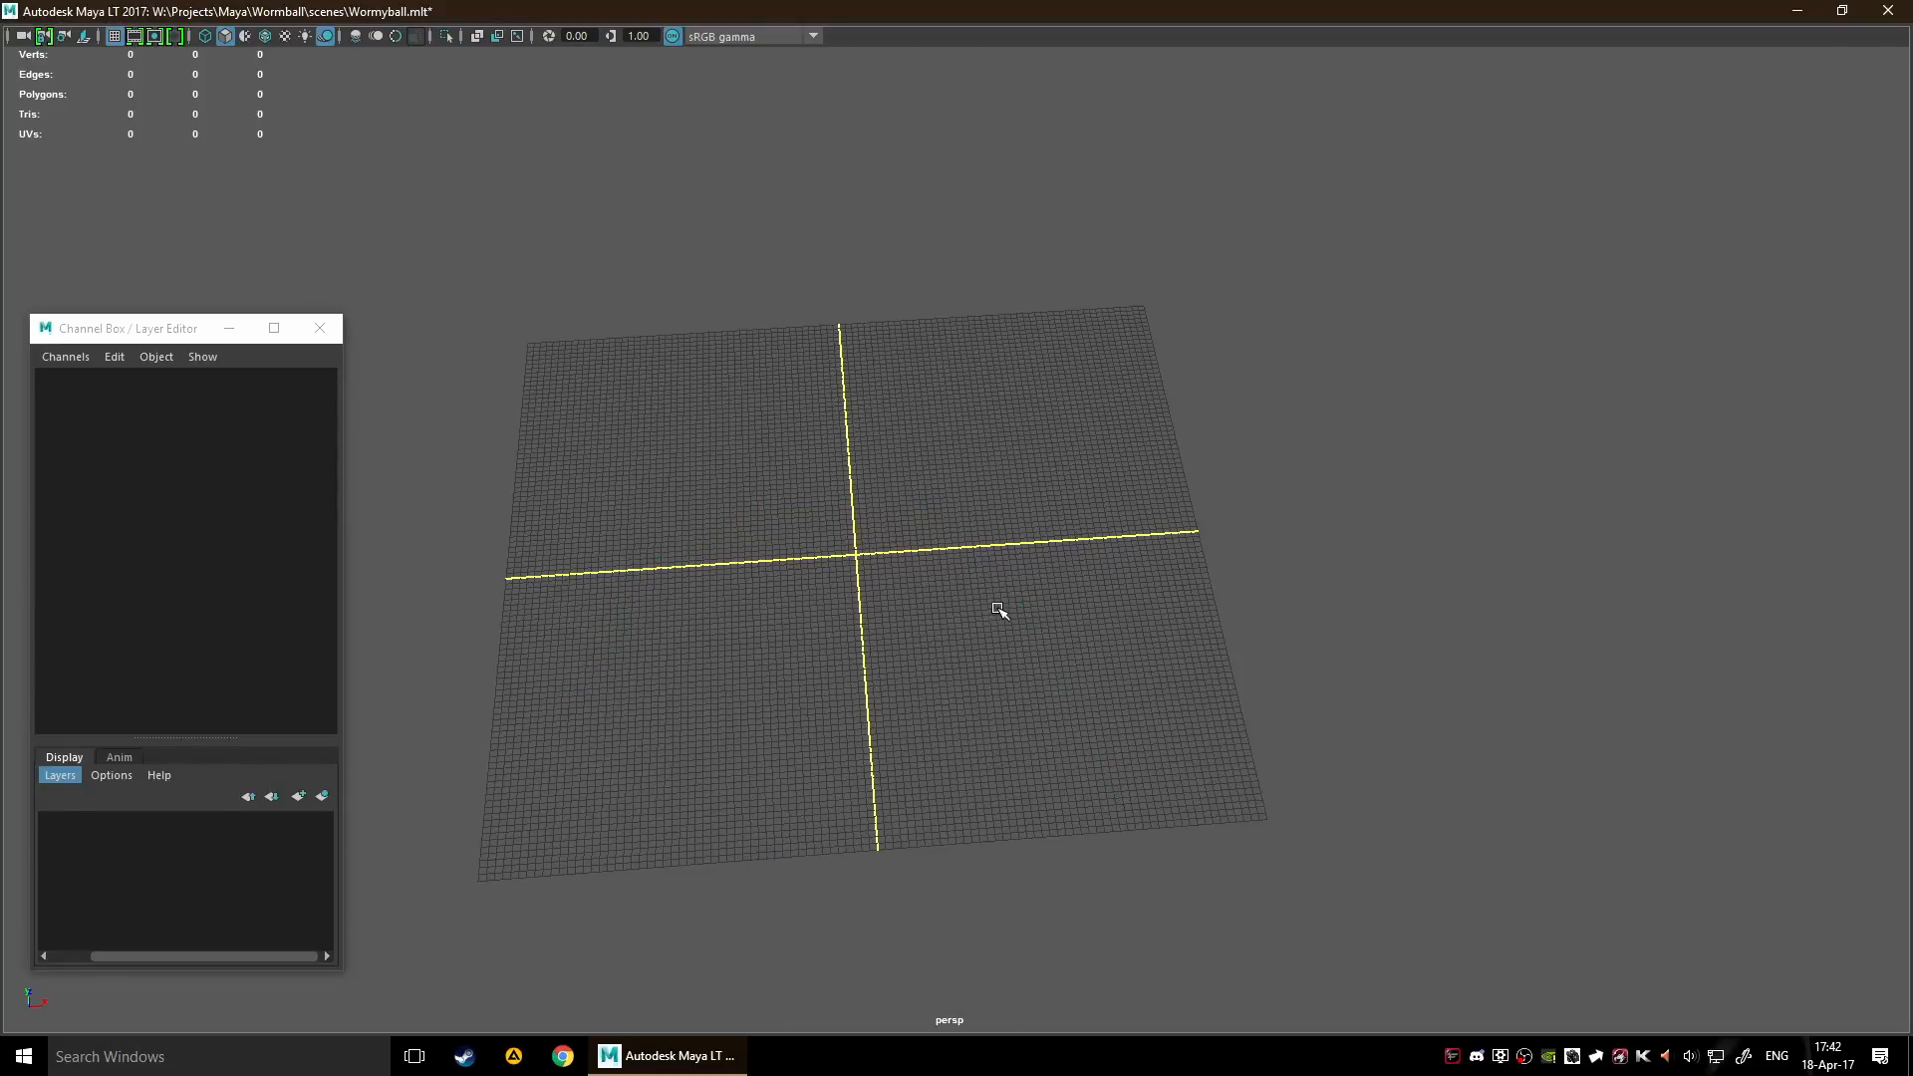
# Look through the Bonus Tools commands without running any, and close the Channel Box / Layer Editor window
pyautogui.press('space')
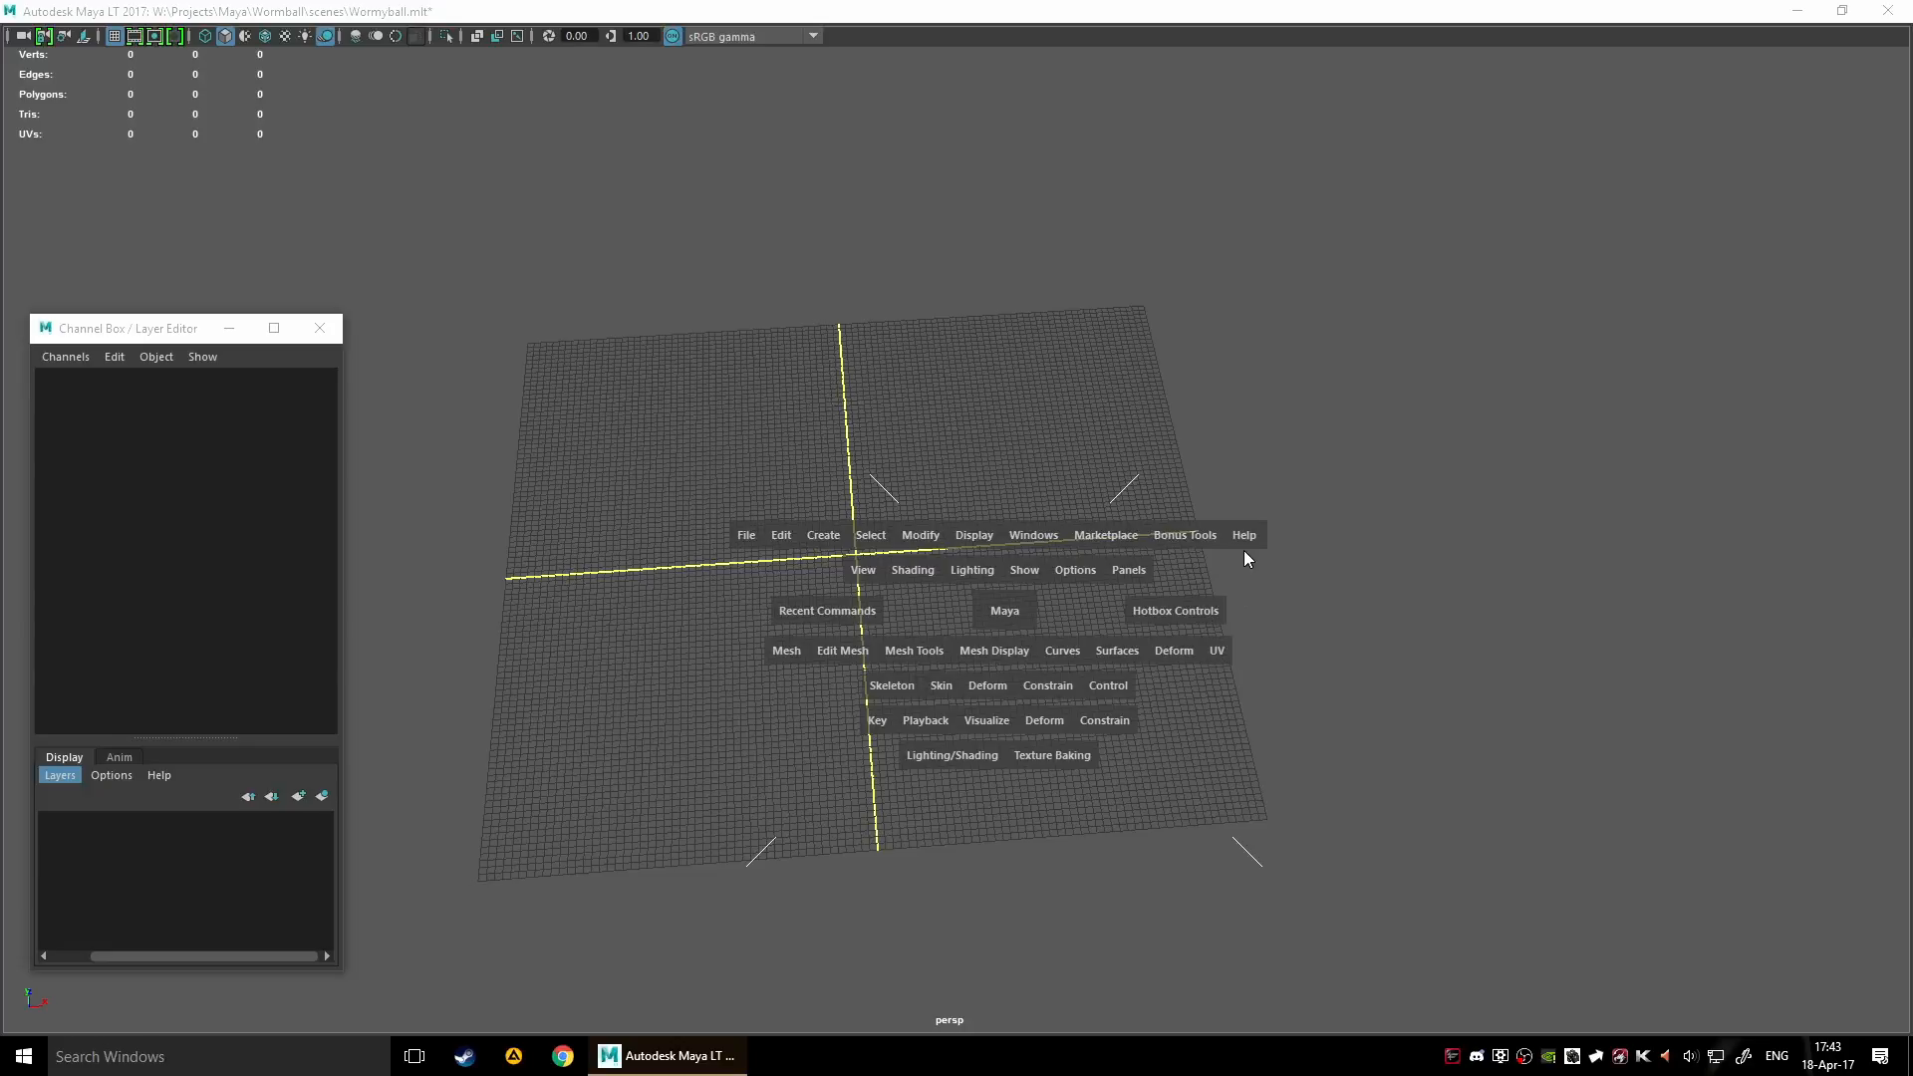
pyautogui.click(1167, 539)
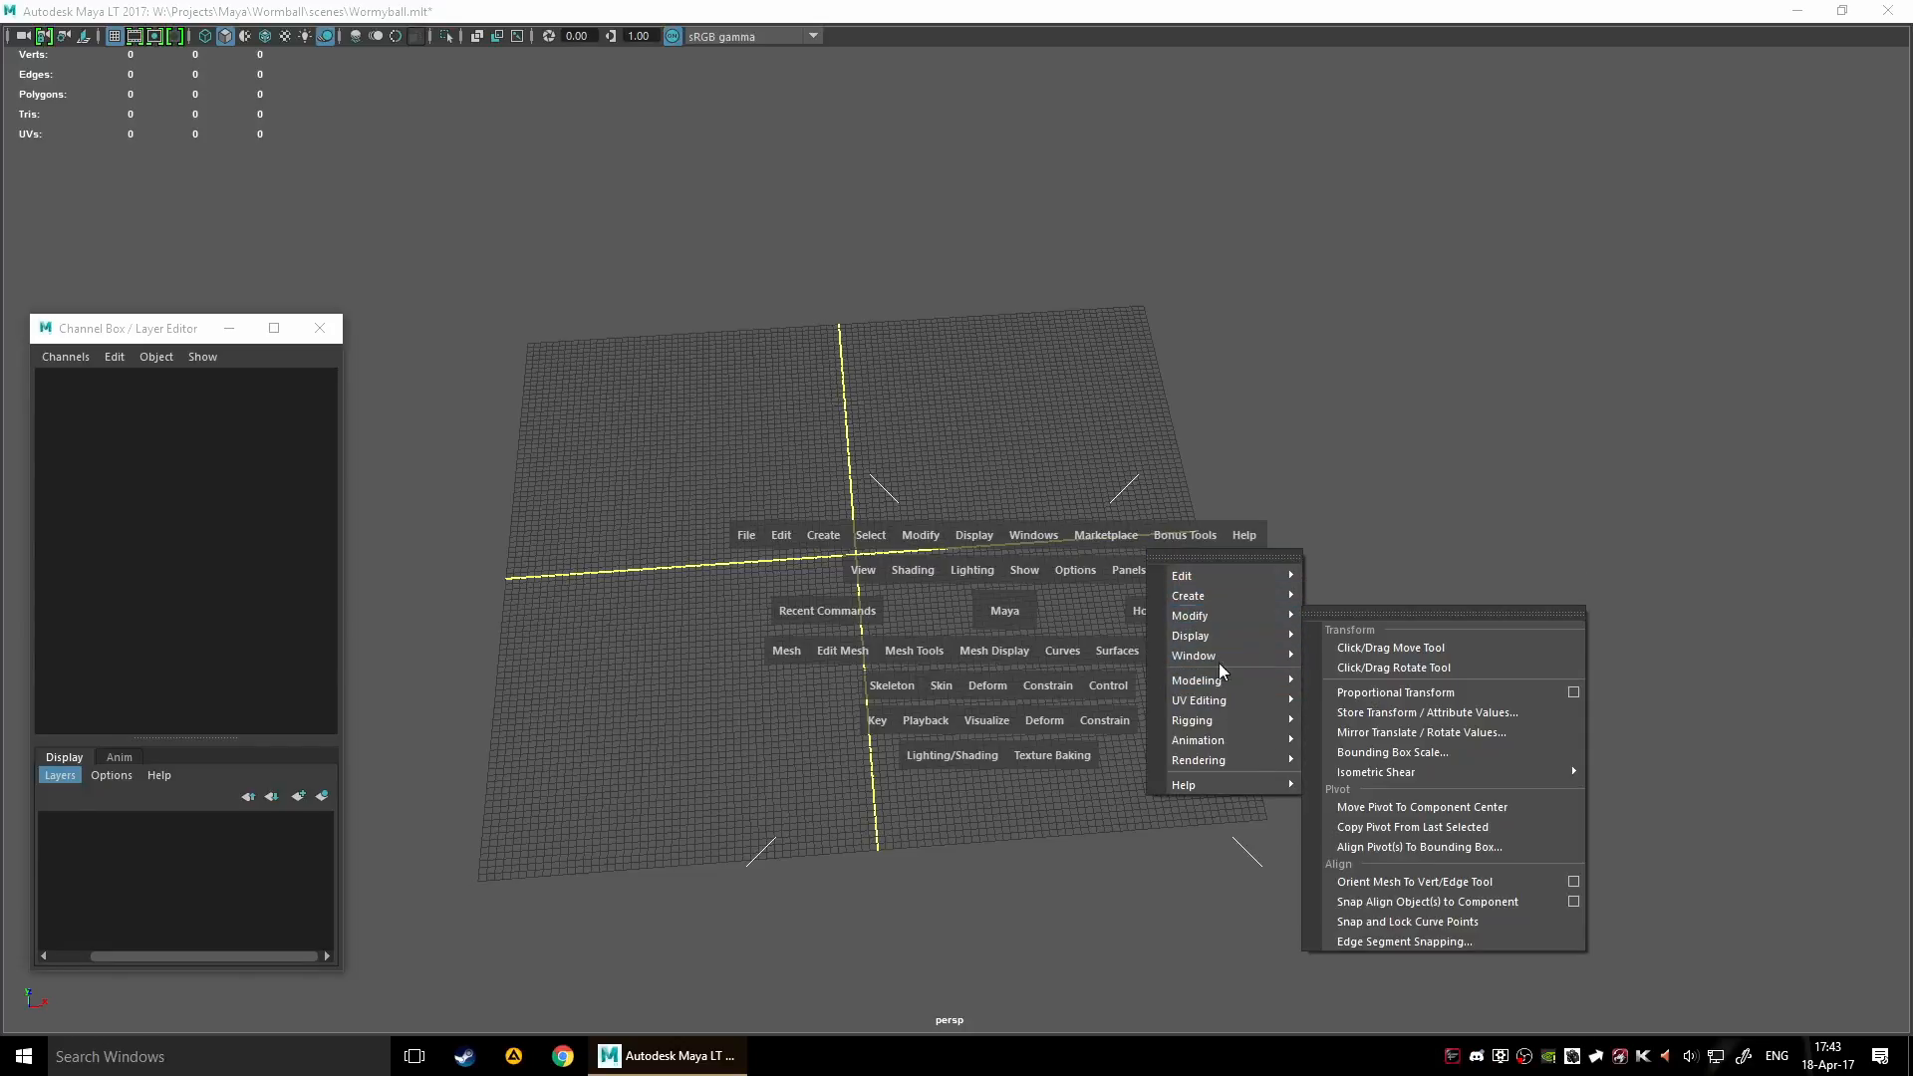
pyautogui.click(1236, 877)
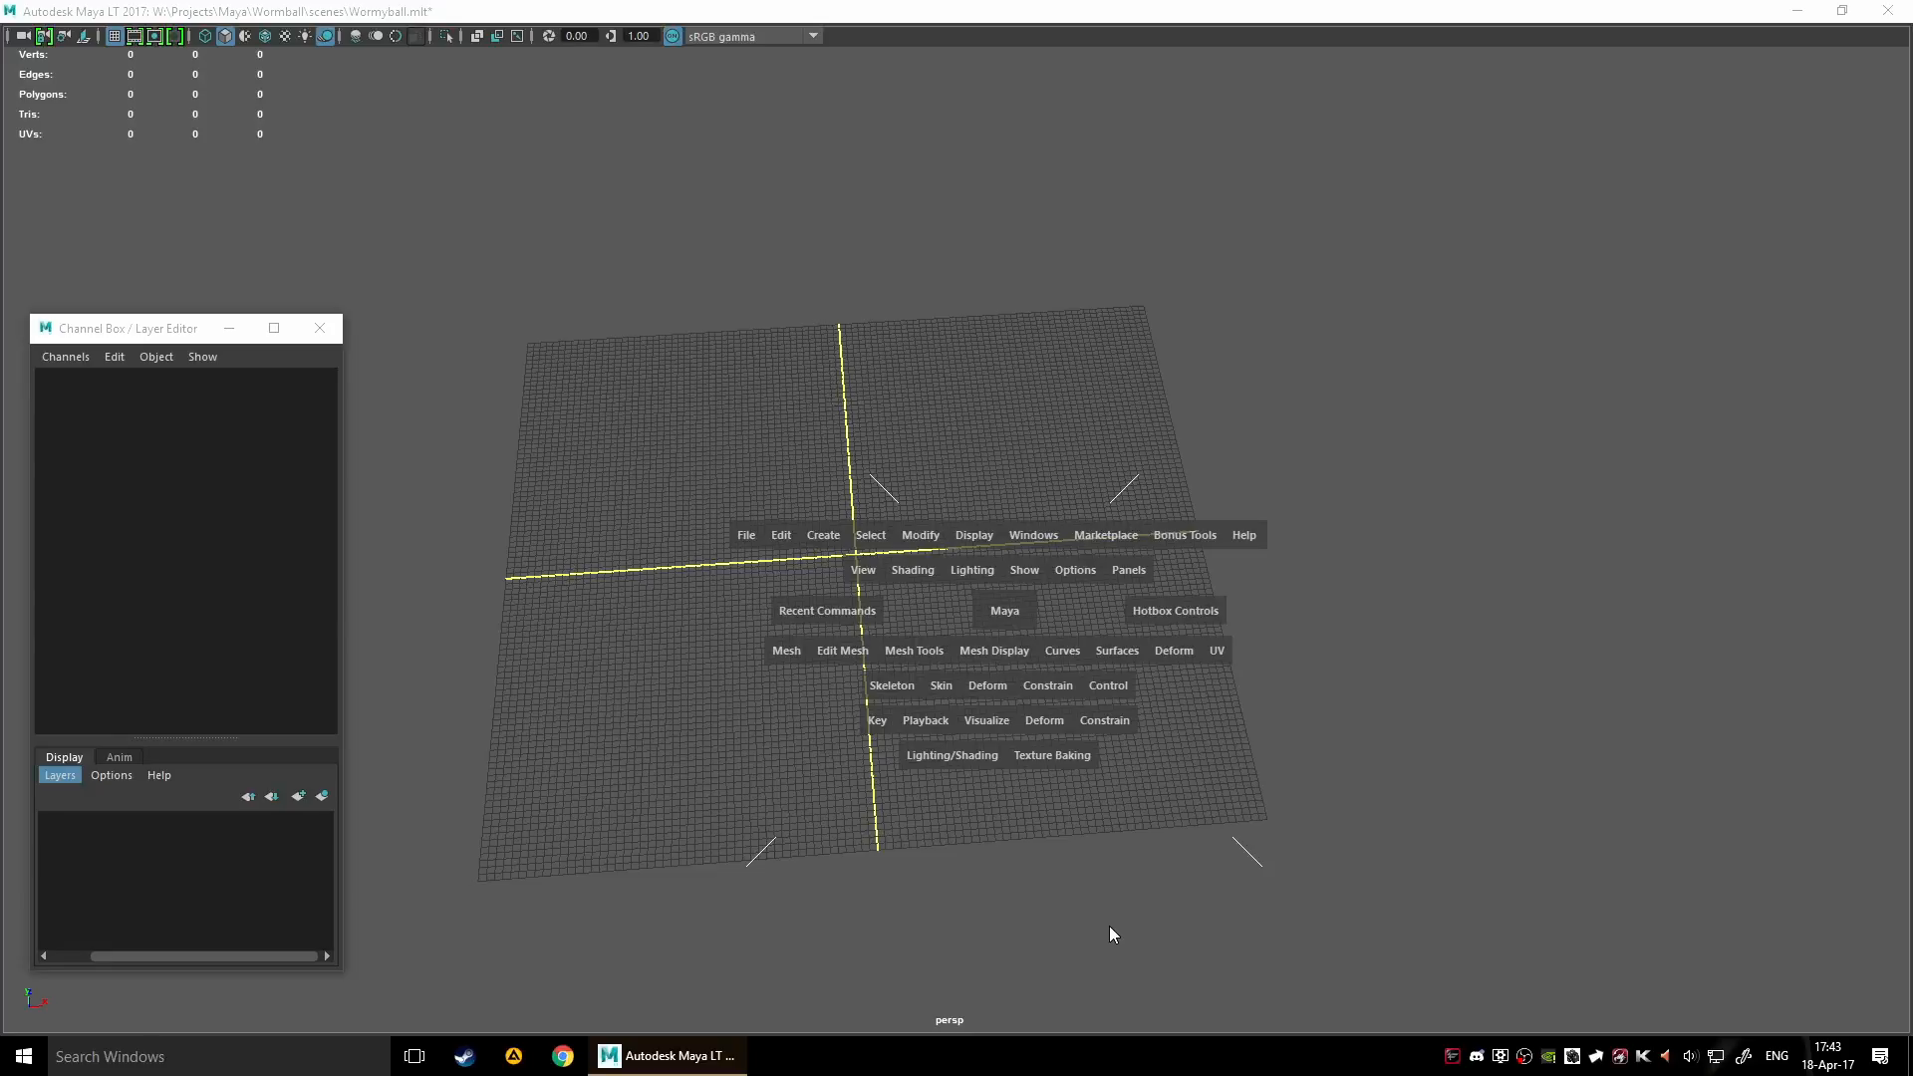
pyautogui.press('space')
pyautogui.click(319, 331)
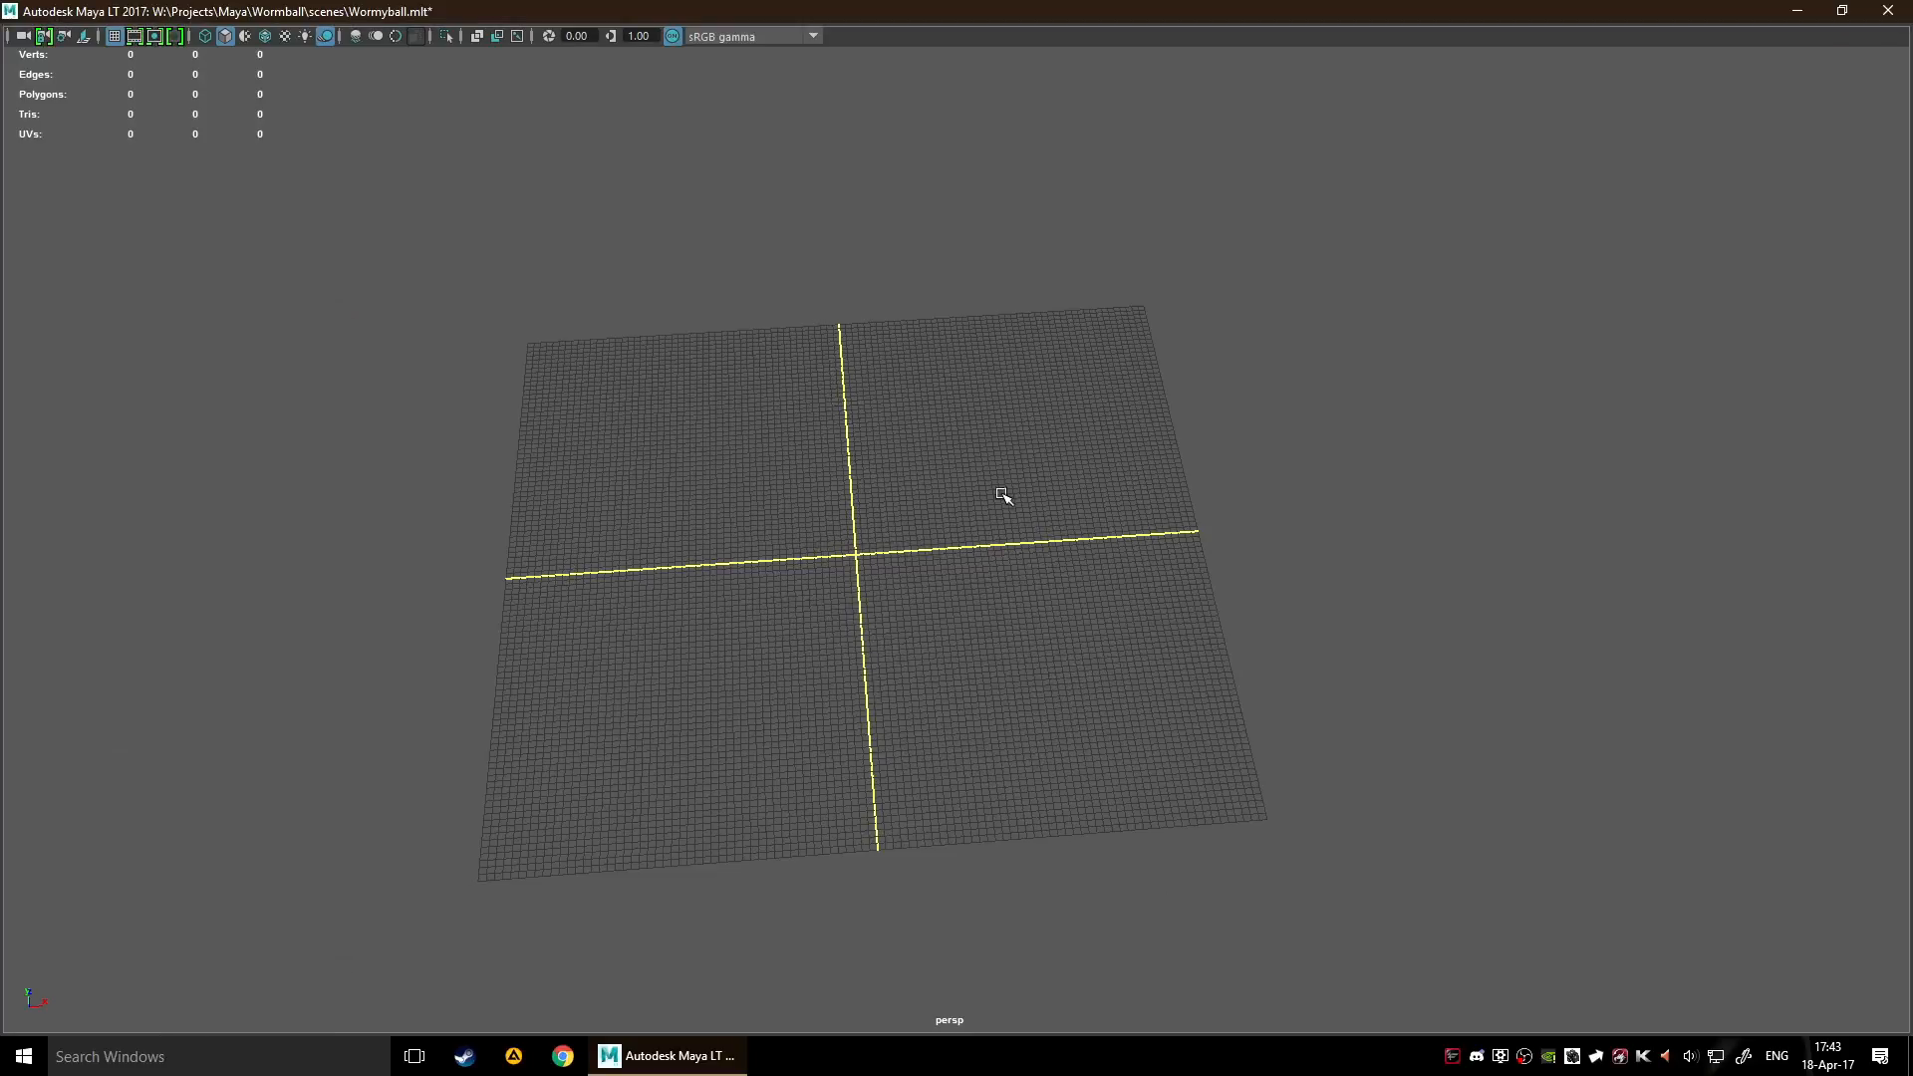